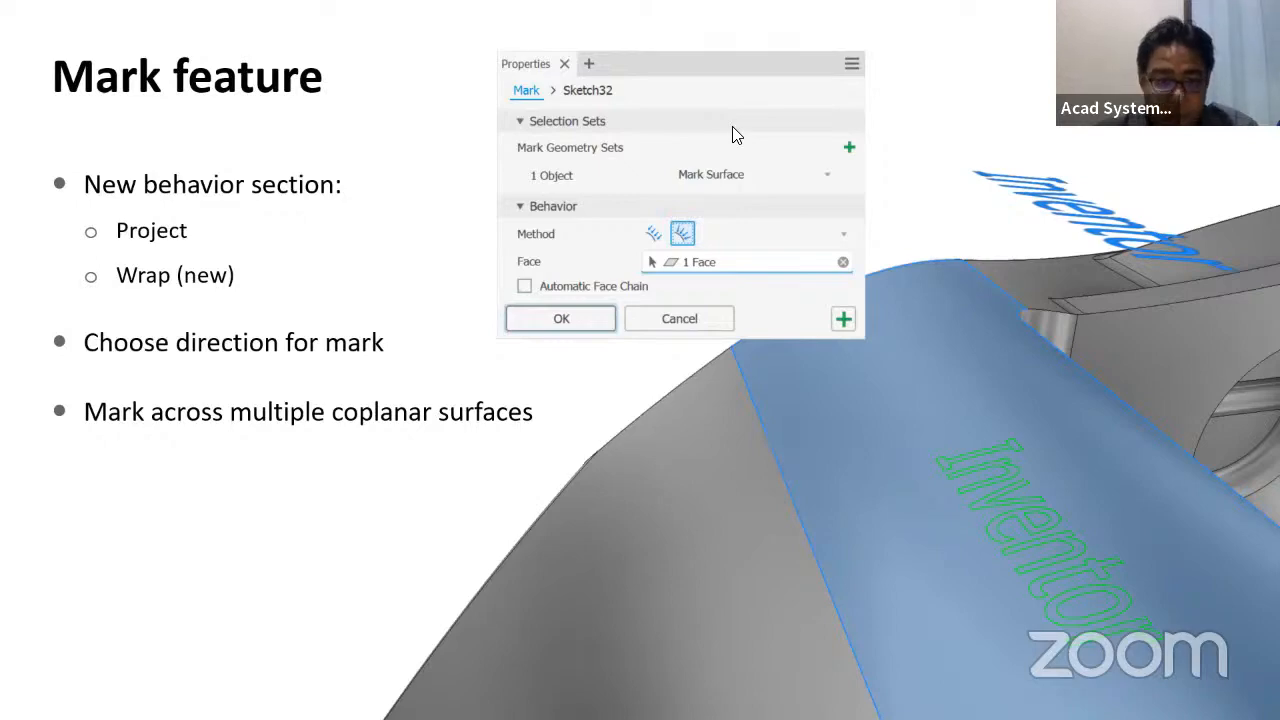
Switch to Inventor and open the Vessel.ipt part from the Inventor 2024 new feature folder.
key(alt+Tab)
click(119, 327)
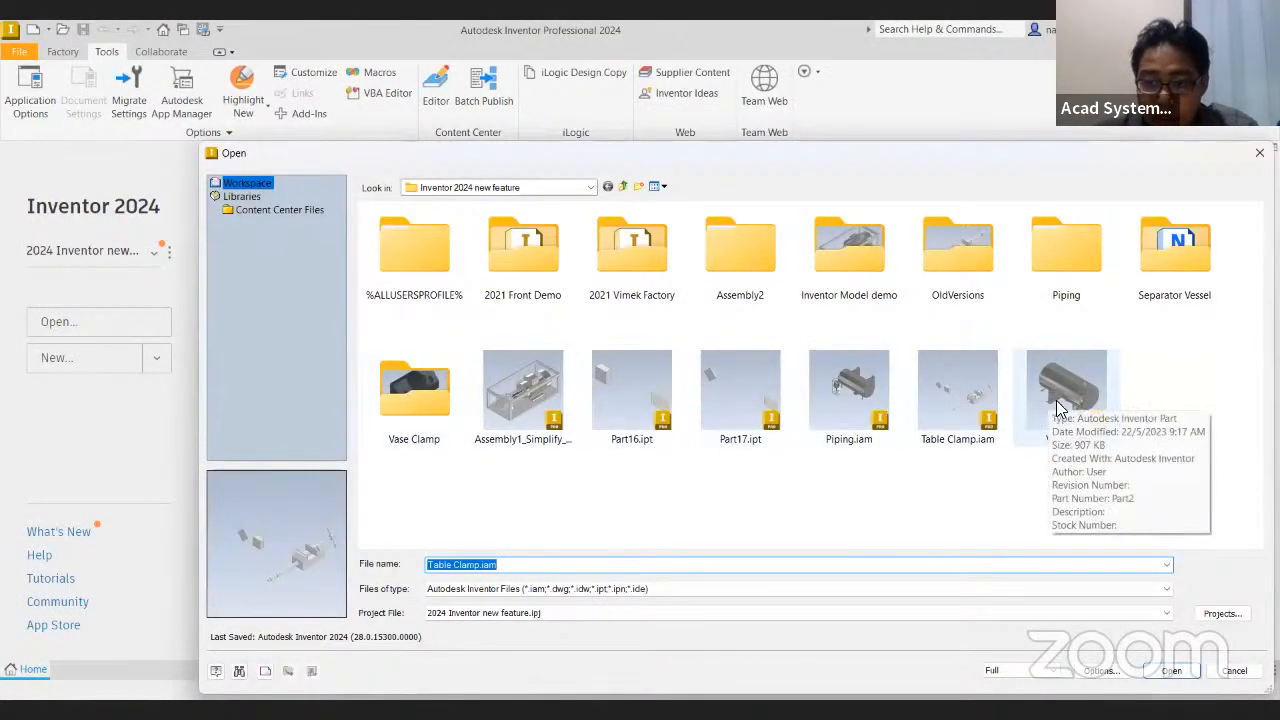
click(1056, 400)
double_click(1055, 399)
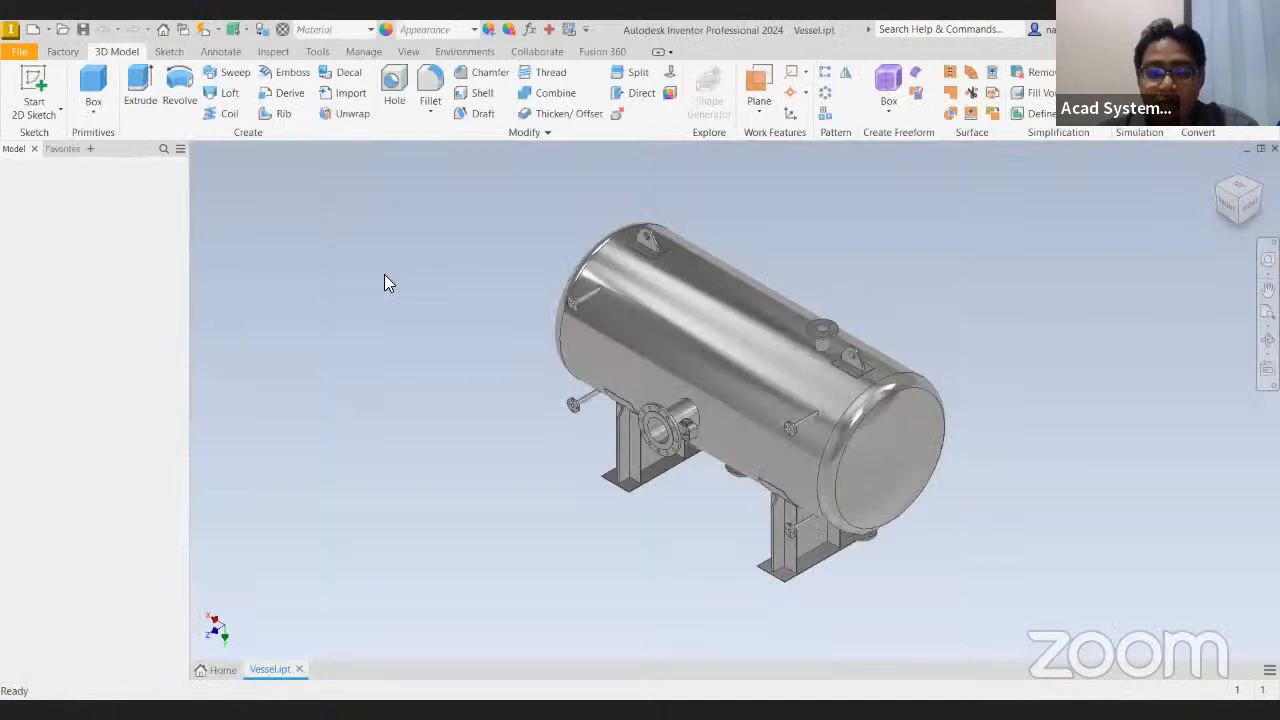
middle_drag(608, 384, 1035, 344)
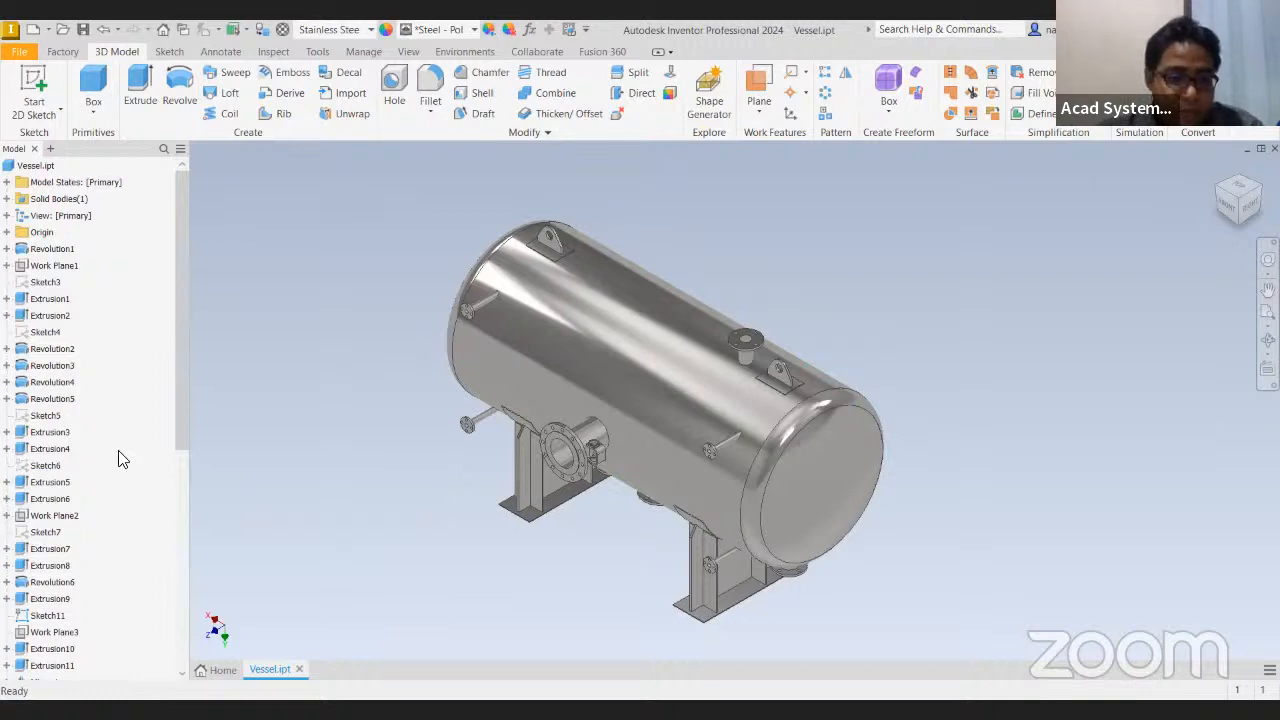
Turn on the visibility of Work Plane6 above the vessel.
scroll(52, 640, down, 8)
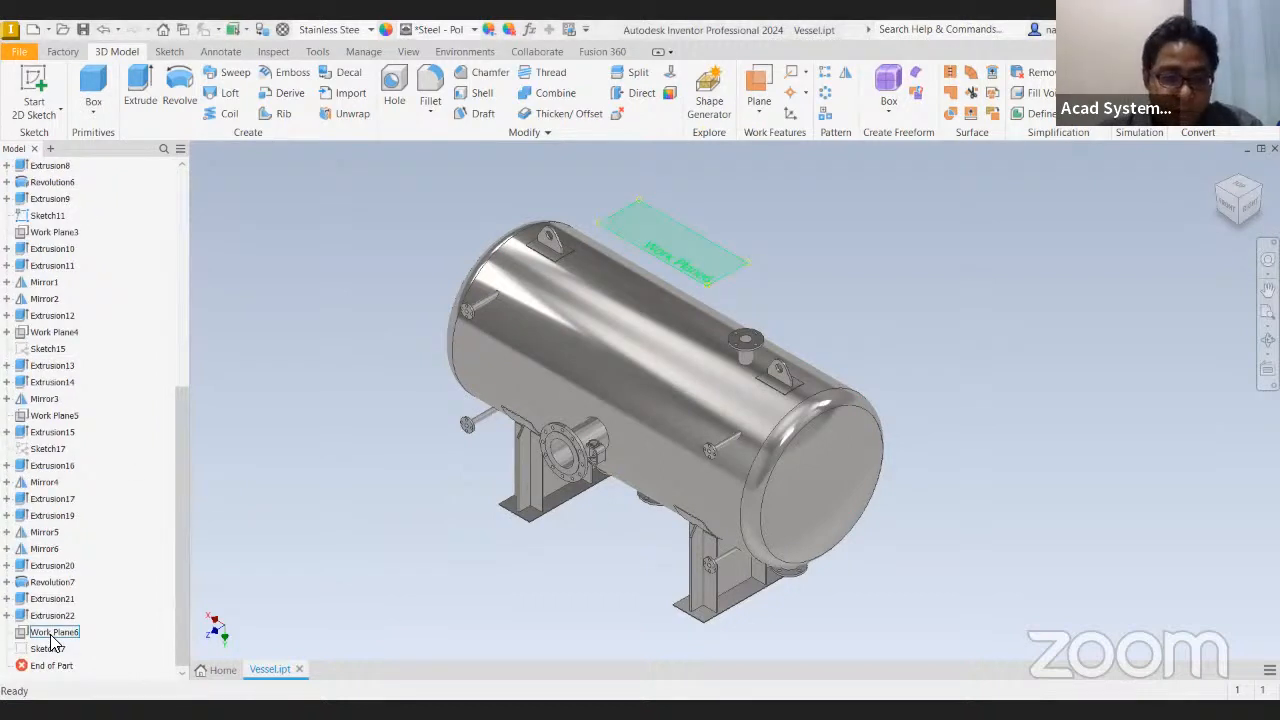
right_click(53, 640)
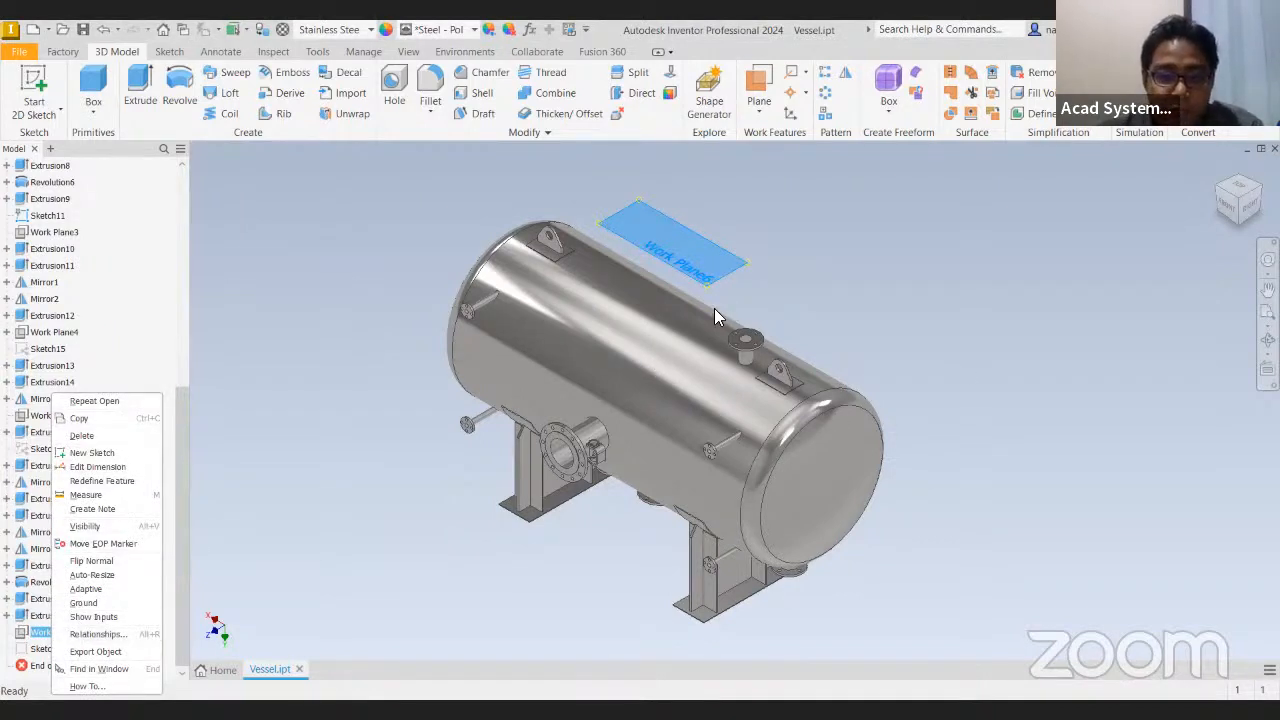
click(782, 306)
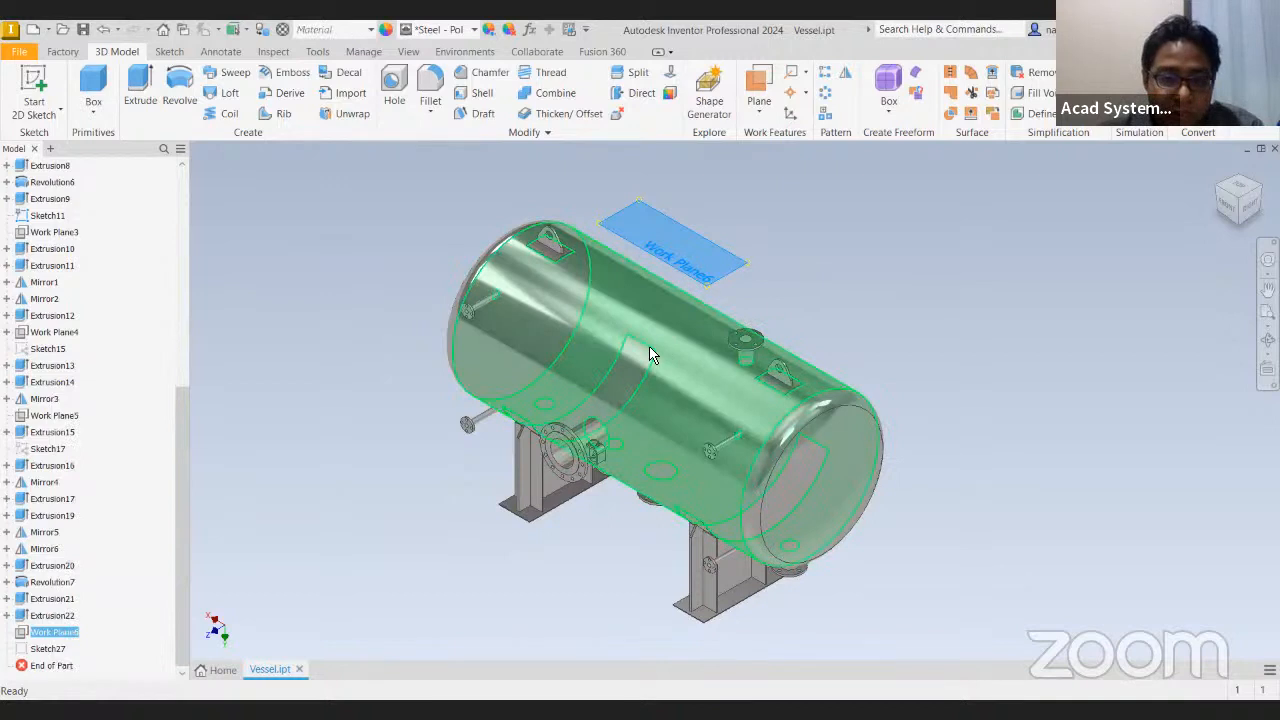
right_click(66, 641)
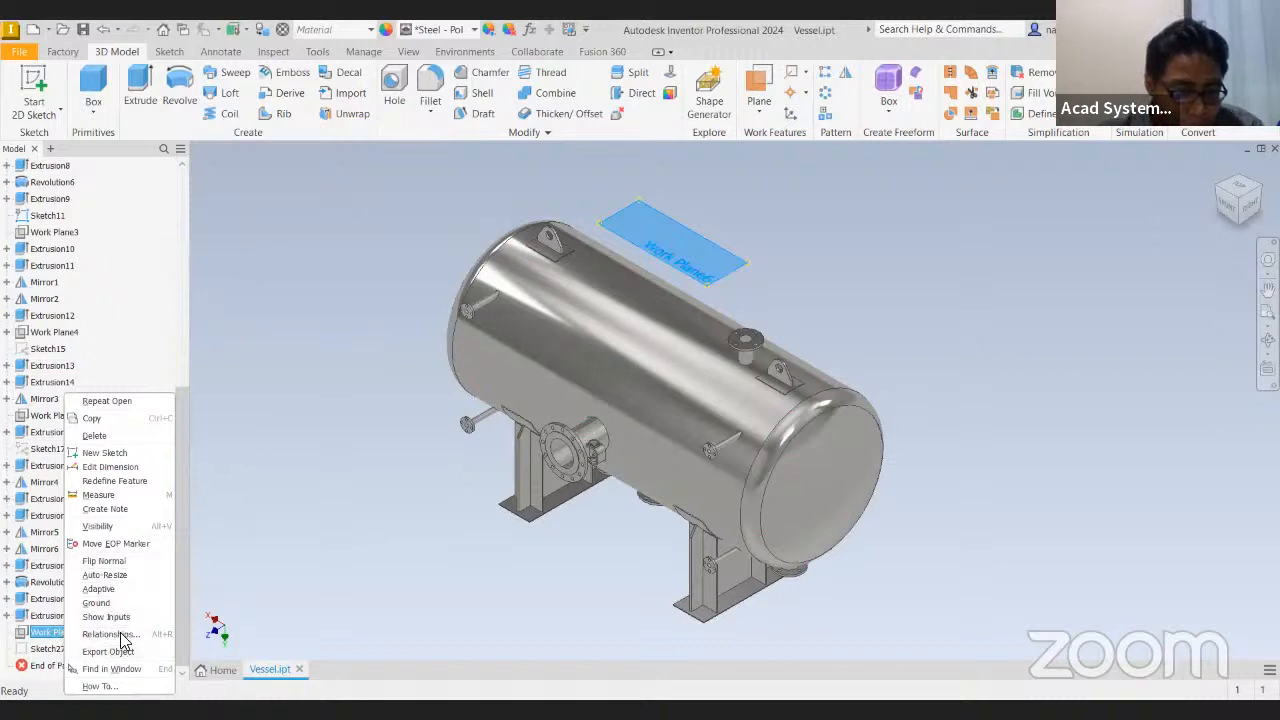
click(120, 526)
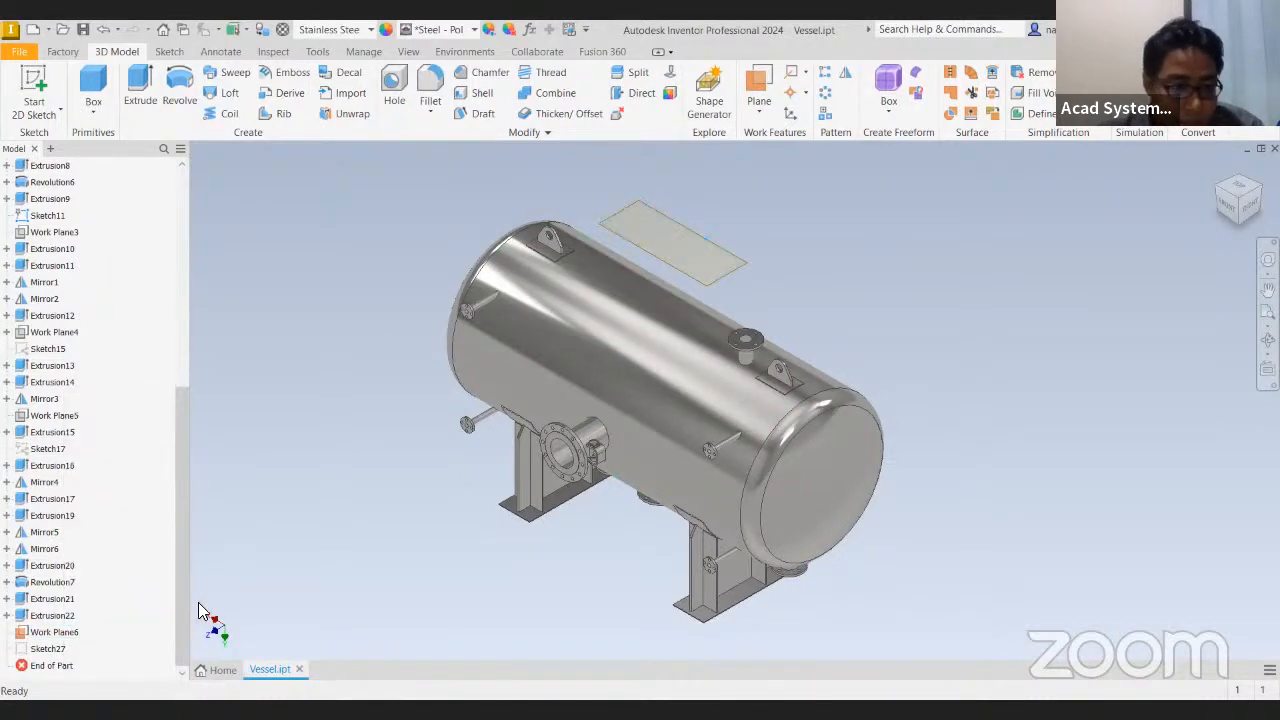
Make the Sketch27 text above the vessel visible and hide Work Plane6.
right_click(48, 649)
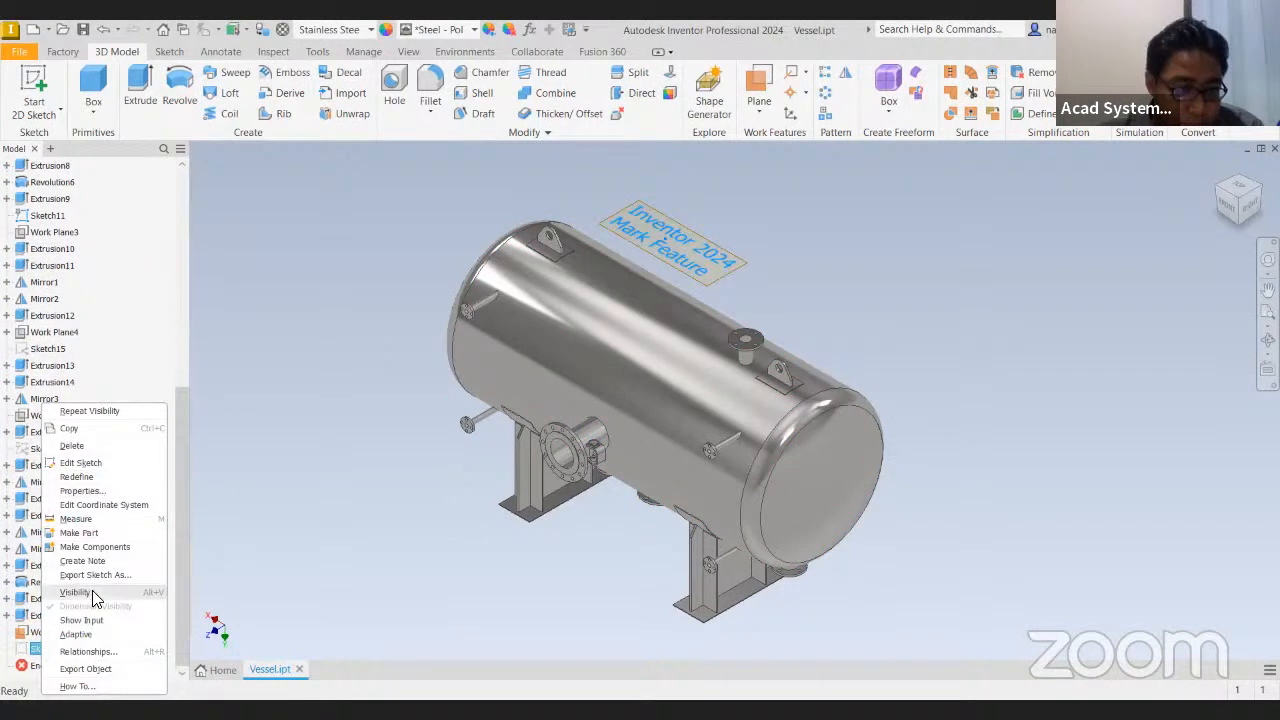
click(91, 597)
right_click(45, 633)
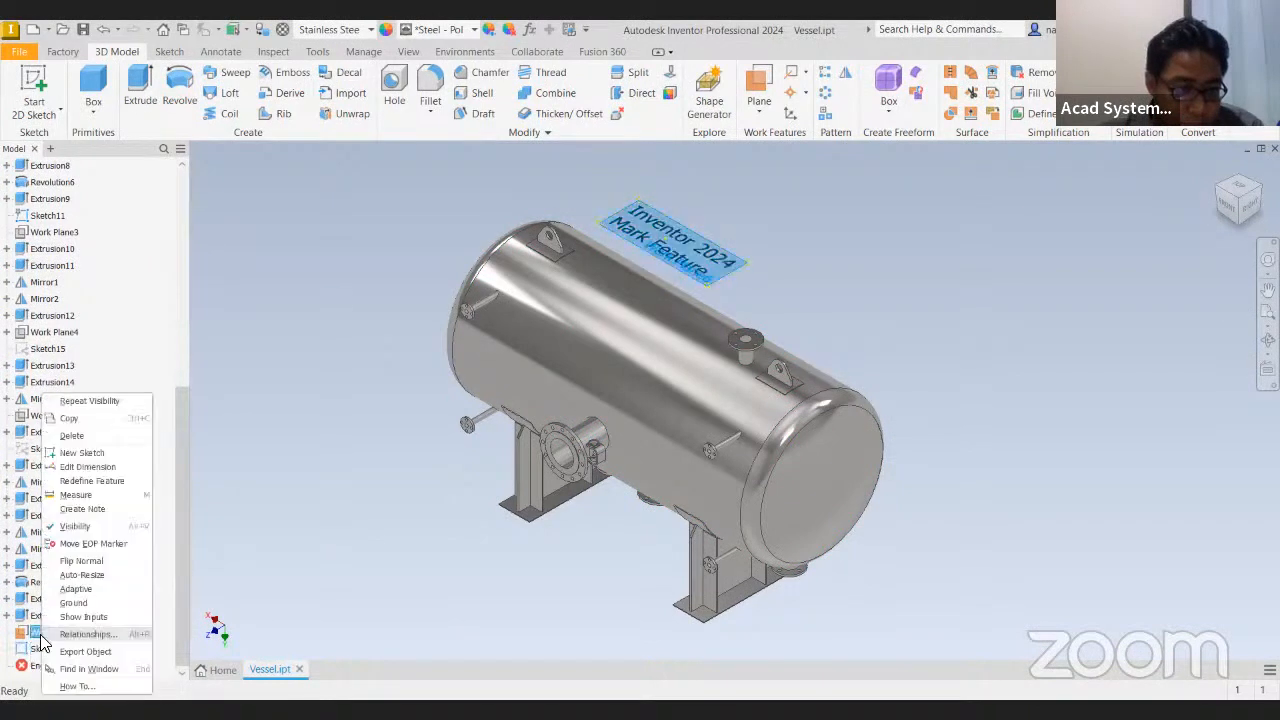
click(74, 529)
Start a Mark feature using the "Inventor 2024 Mark Feature" sketch text as its geometry.
scroll(760, 260, up, 3)
scroll(744, 274, down, 4)
middle_drag(660, 236, 649, 330)
scroll(726, 278, up, 3)
scroll(704, 316, down, 4)
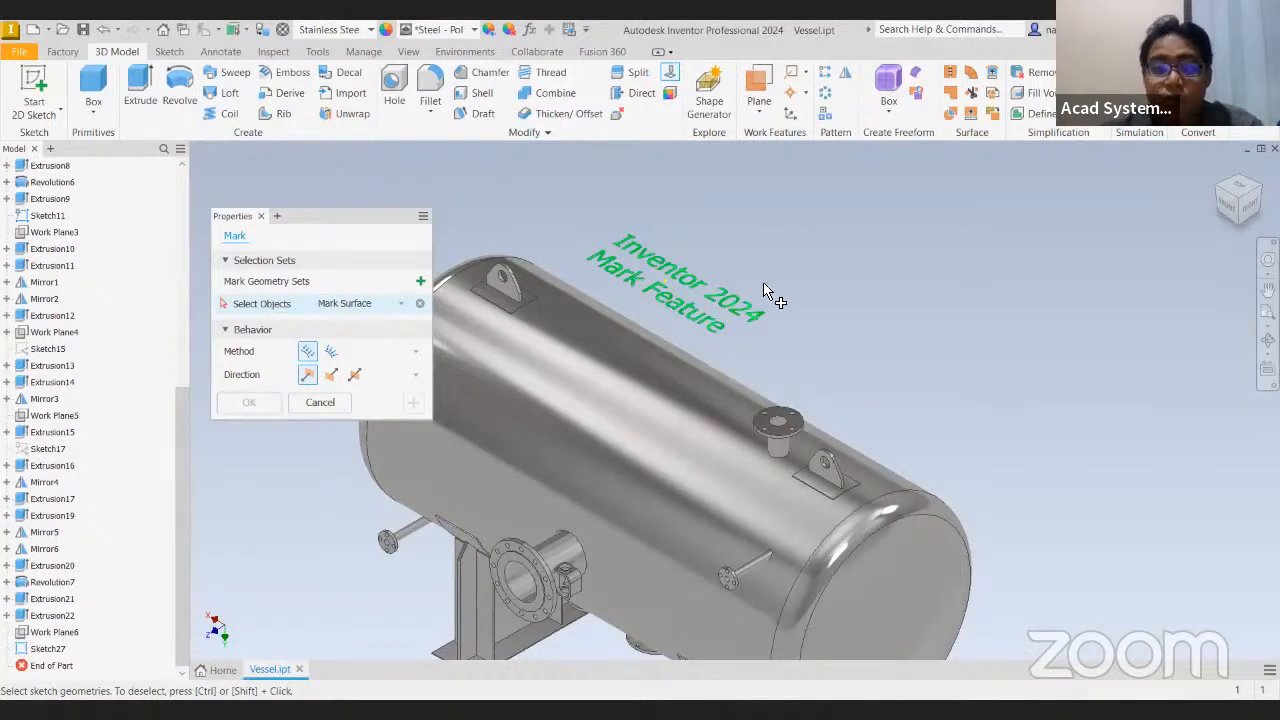
click(642, 307)
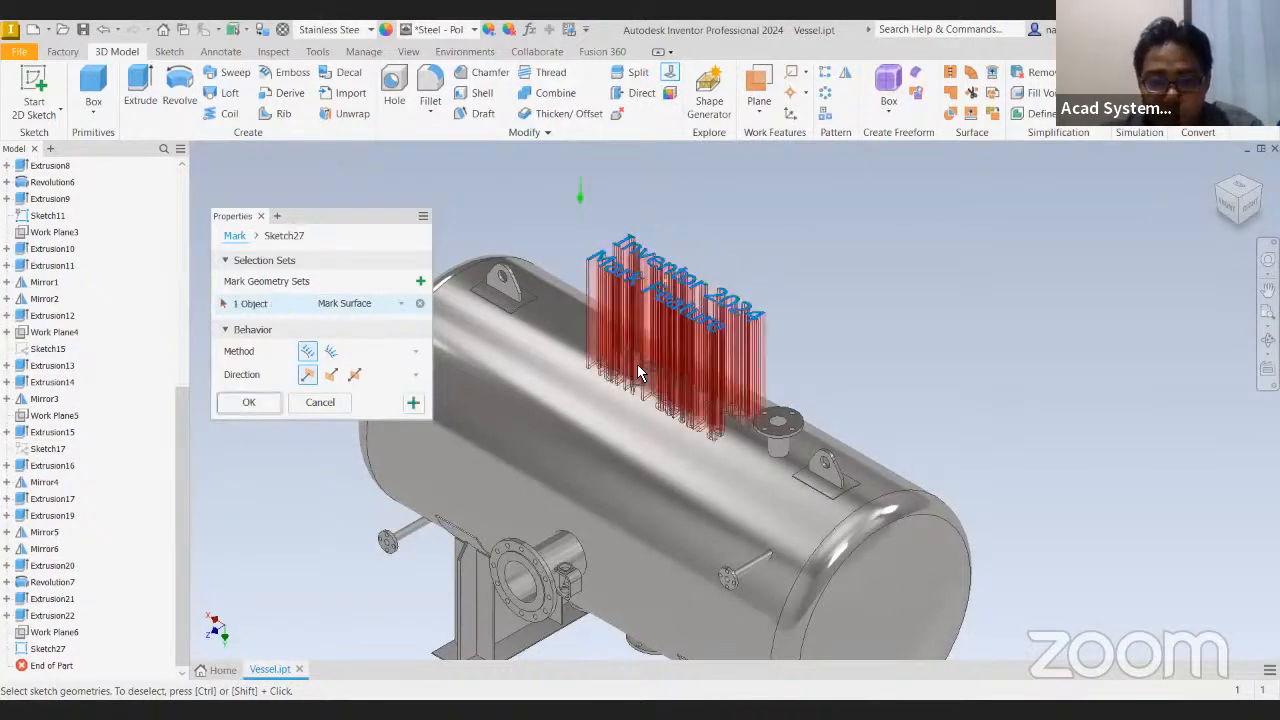
scroll(682, 436, up, 5)
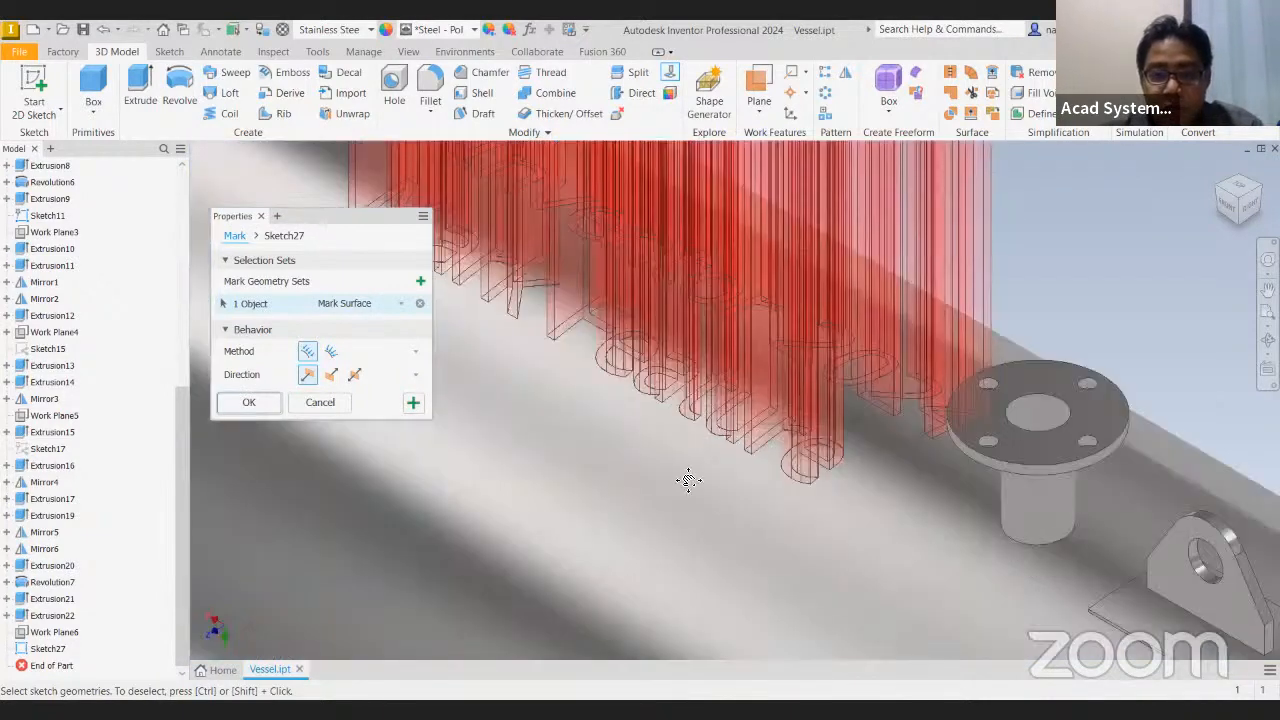
scroll(680, 490, down, 6)
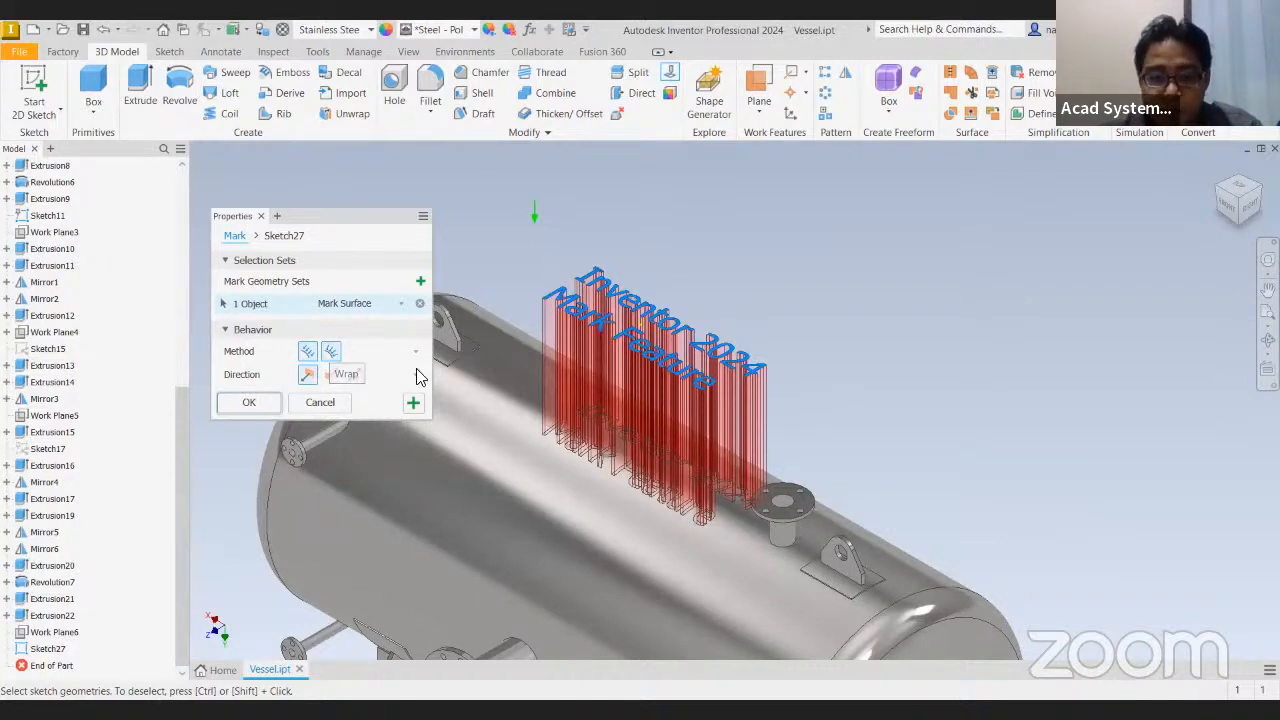
Set the mark's method to Wrap on the vessel's cylindrical face and create the feature.
click(548, 492)
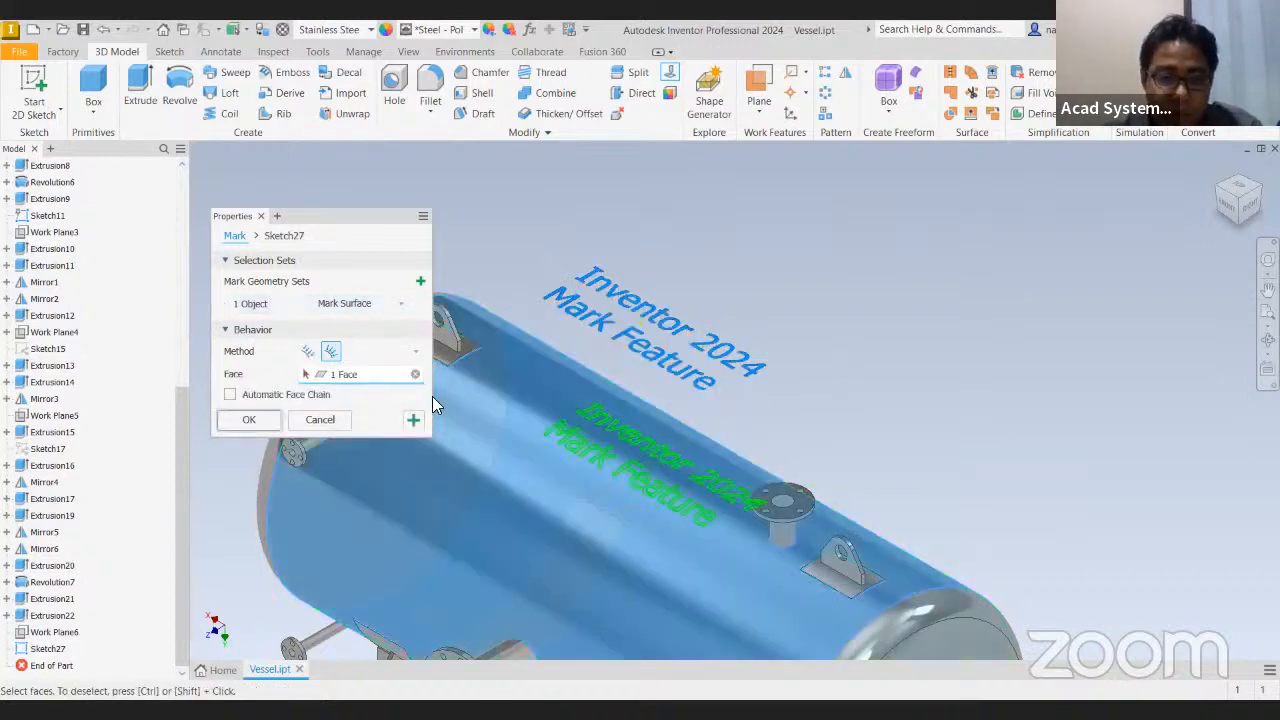
click(247, 430)
scroll(723, 502, up, 2)
scroll(725, 500, down, 3)
middle_drag(756, 462, 775, 381)
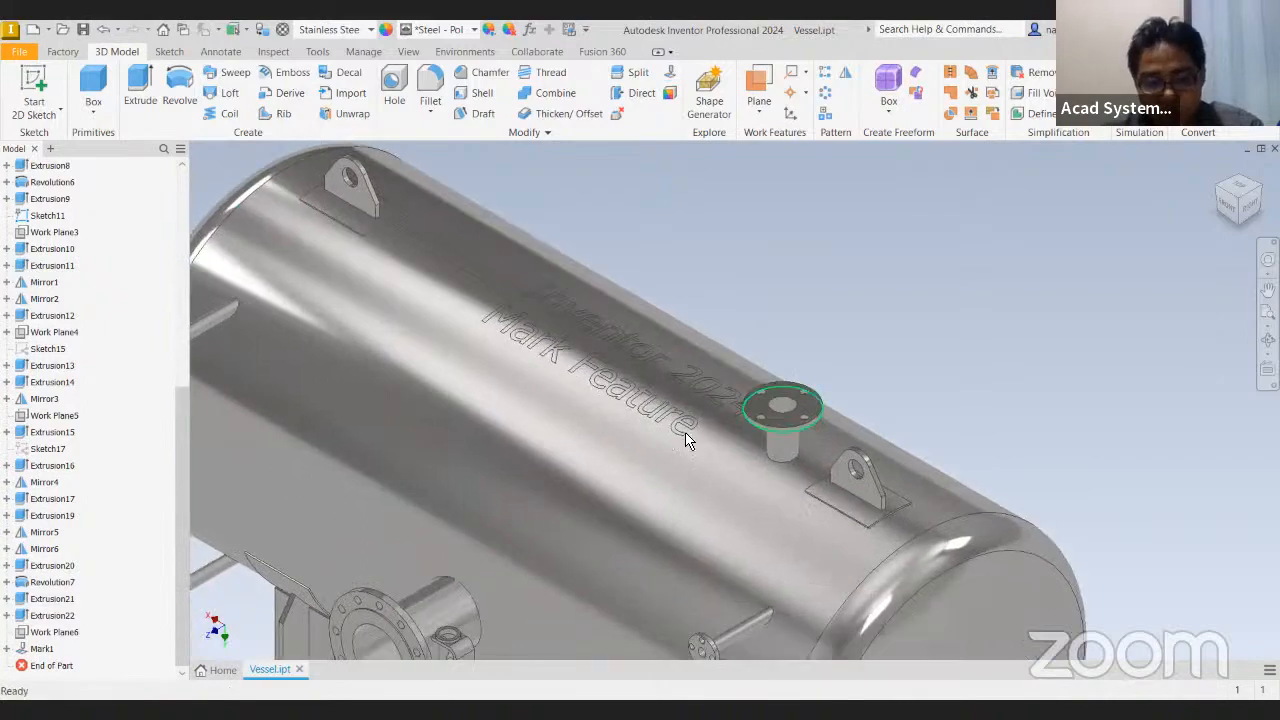
shift+middle_drag(684, 432, 700, 480)
scroll(754, 330, up, 3)
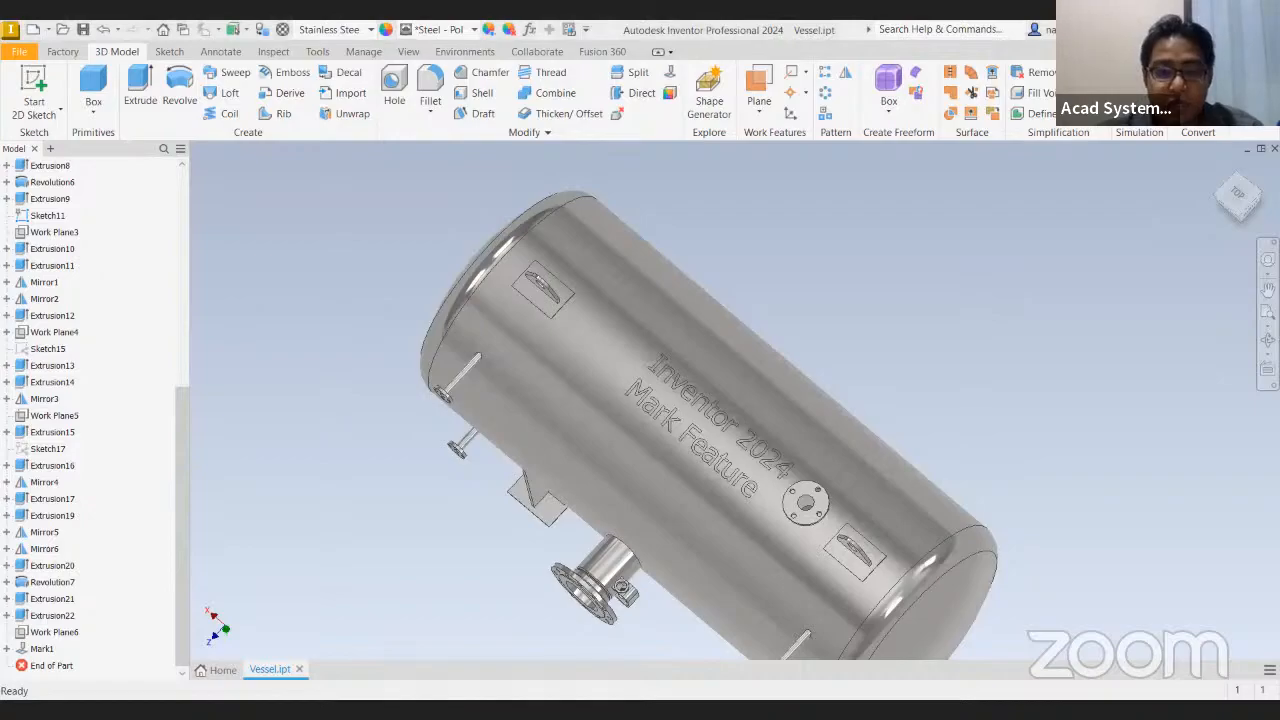
Switch to the presentation and advance to the Finish feature slide, closing the slideshow after viewing it.
key(alt+Tab)
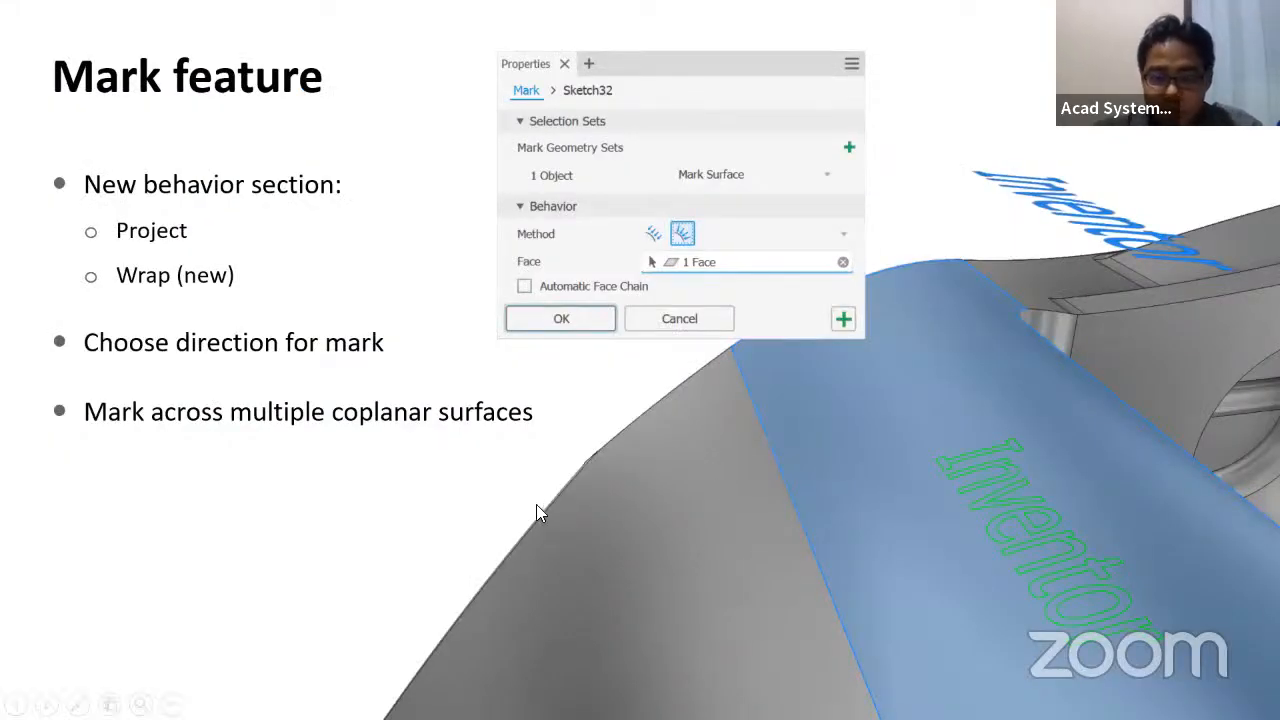
key(Right)
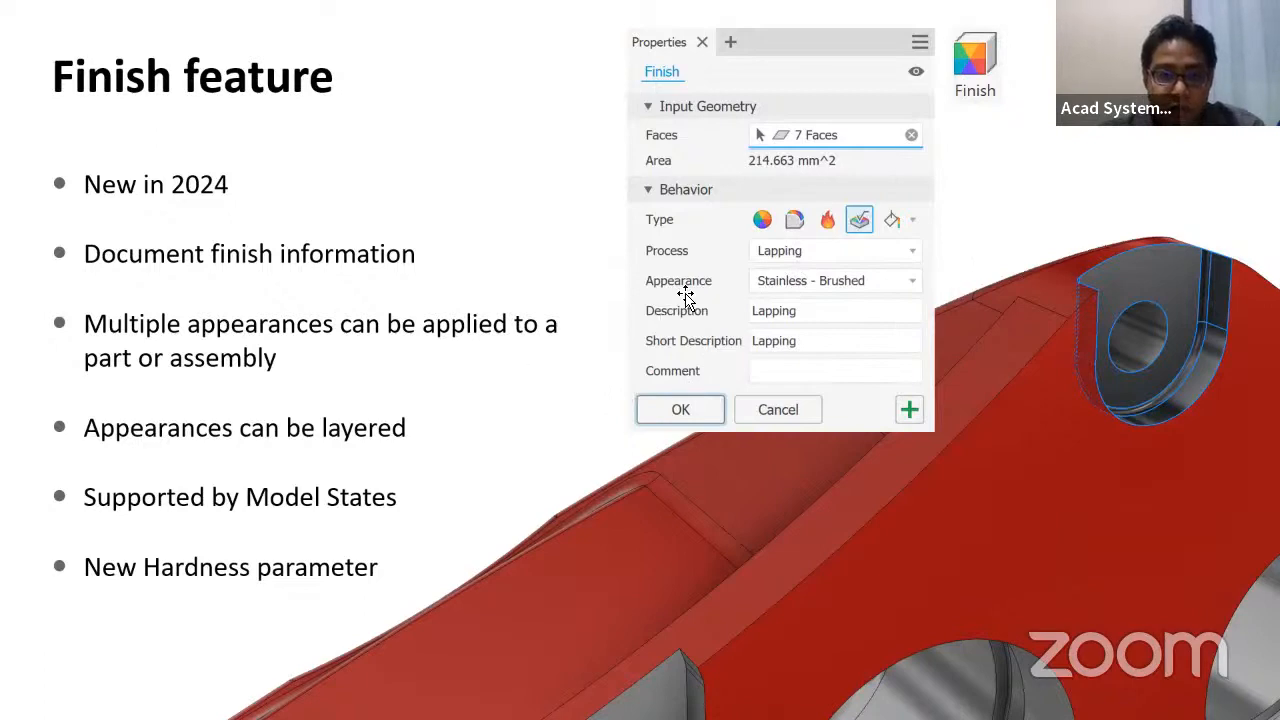
key(Escape)
Return to Inventor and open the 6 jaw.ipt part from the Vase Clamp folder.
click(544, 700)
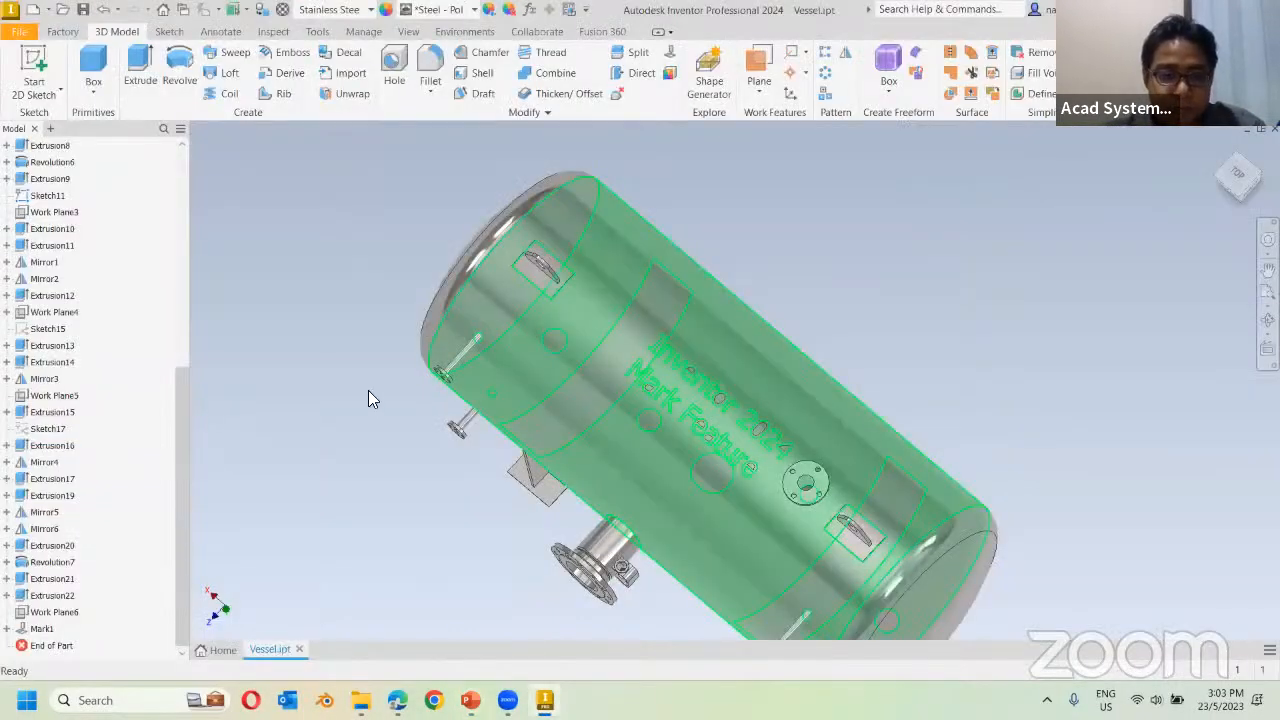
shift+middle_drag(338, 268, 326, 250)
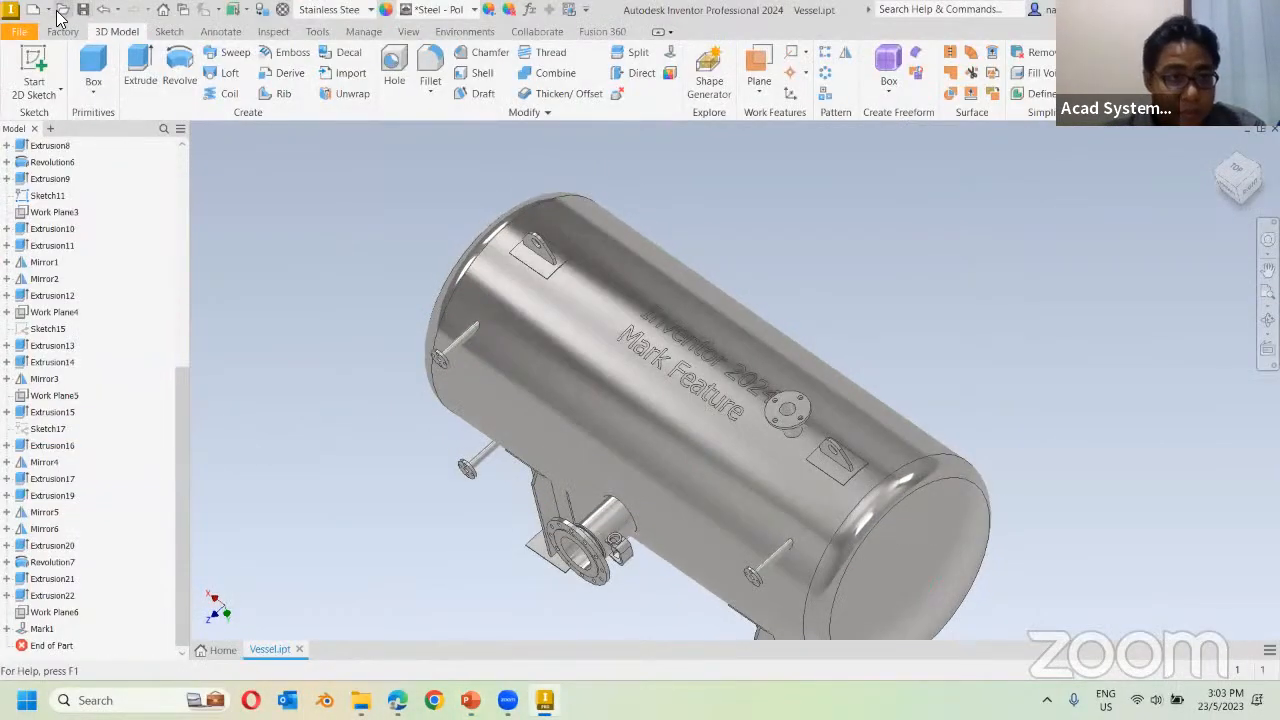
click(62, 9)
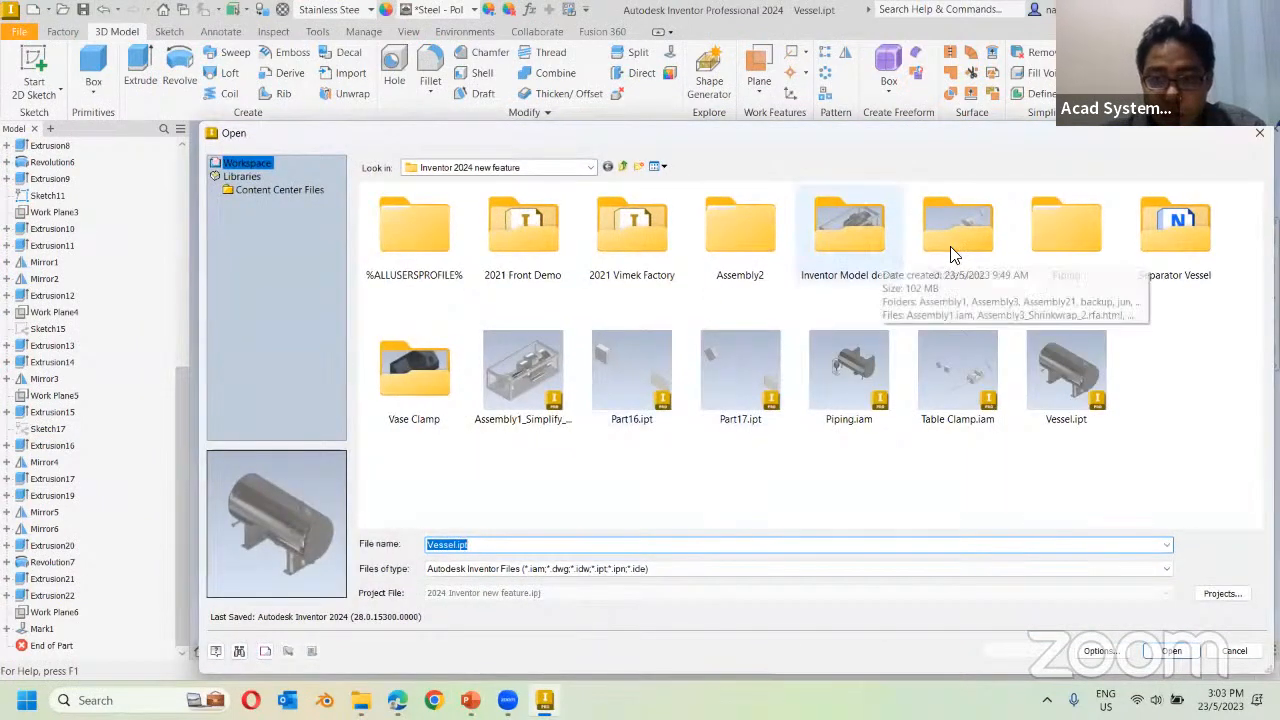
double_click(410, 365)
double_click(1058, 250)
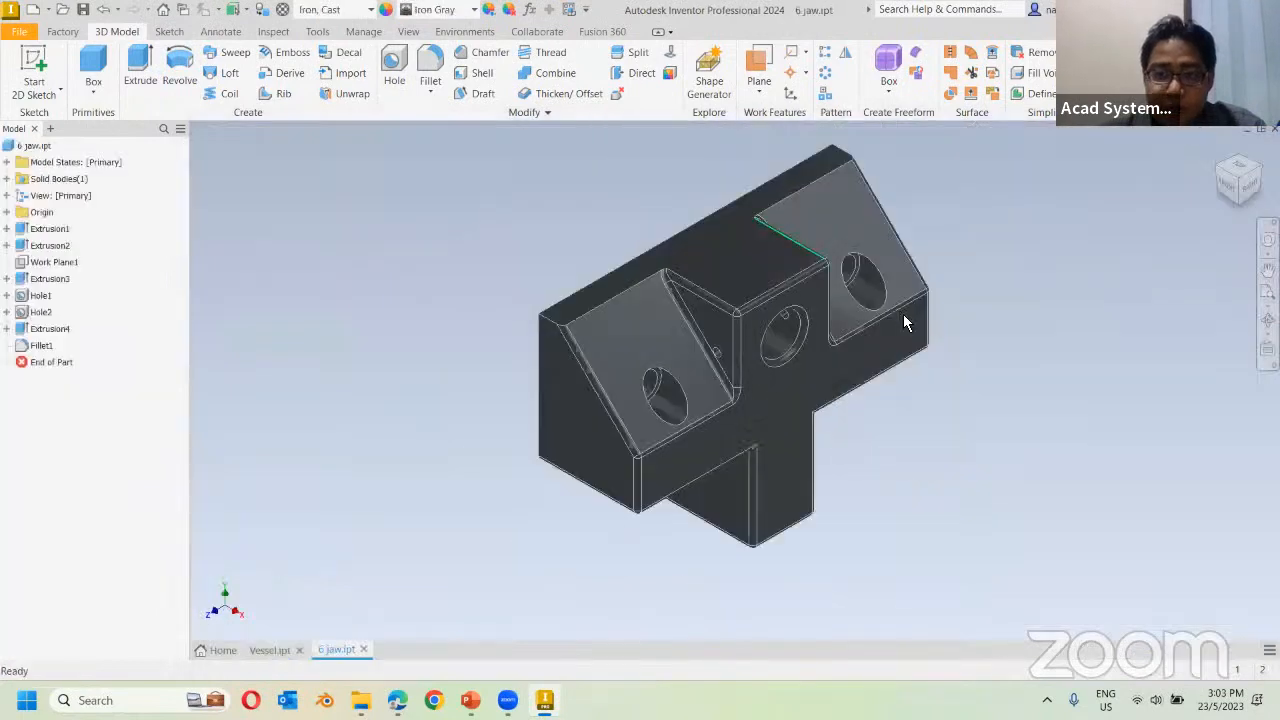
middle_drag(754, 308, 668, 311)
scroll(714, 344, up, 3)
scroll(714, 342, down, 3)
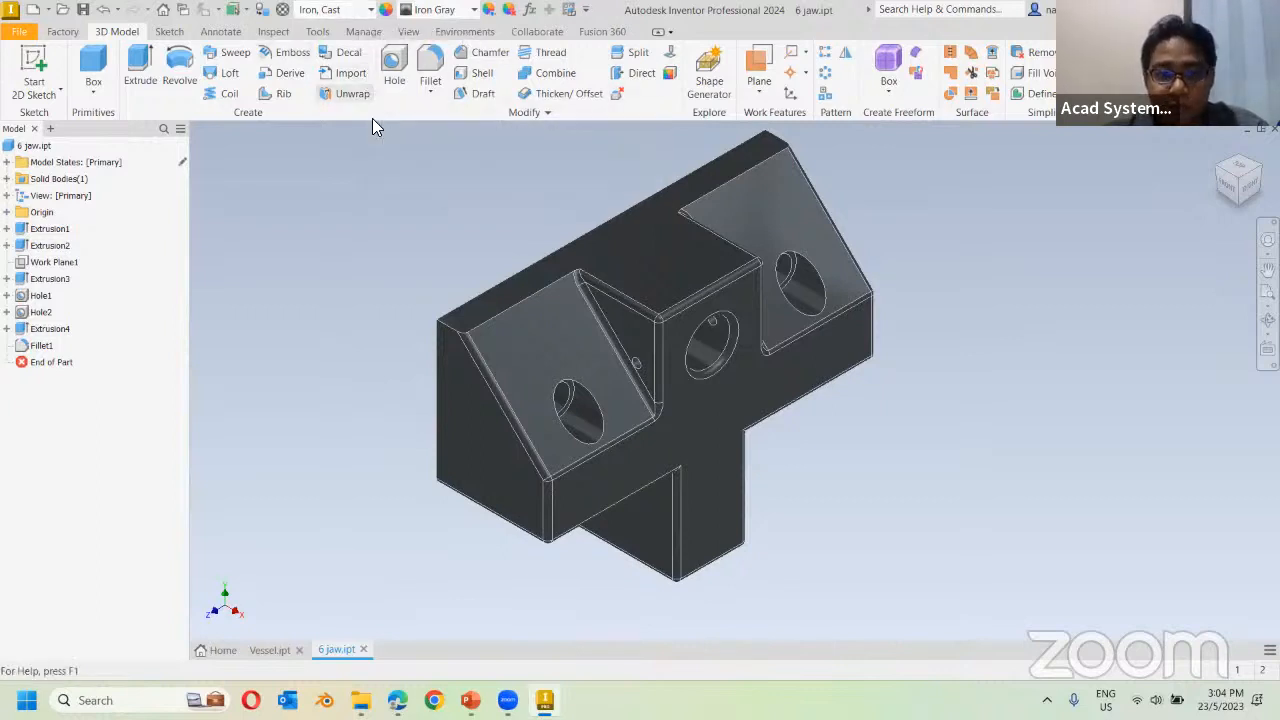
Start a Finish feature and select all faces of the jaw part.
middle_drag(645, 265, 616, 293)
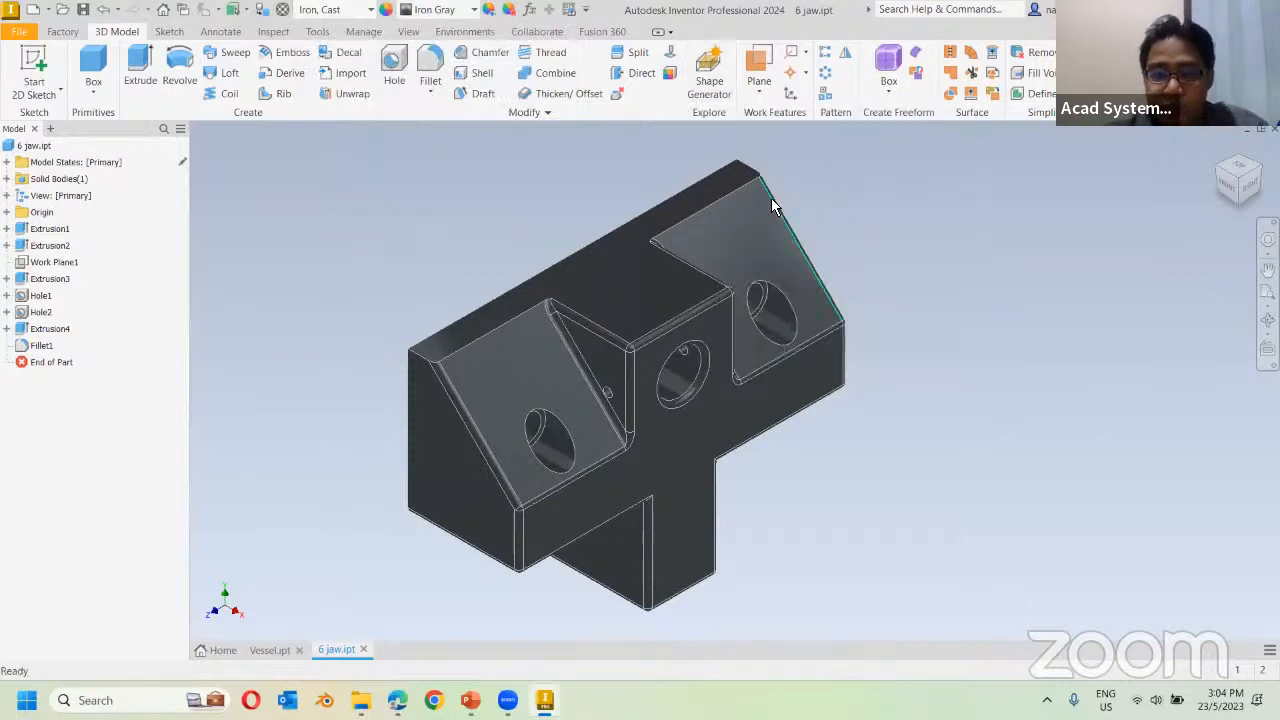
scroll(812, 212, down, 3)
scroll(857, 229, up, 2)
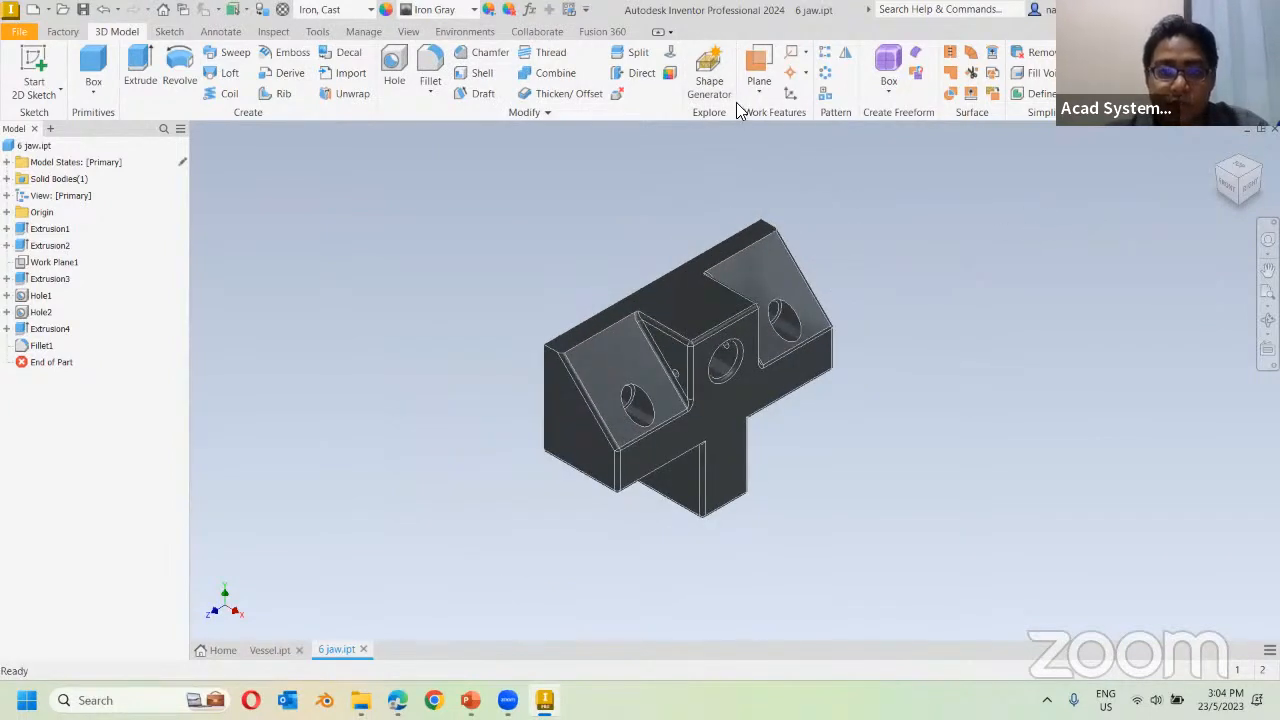
click(672, 78)
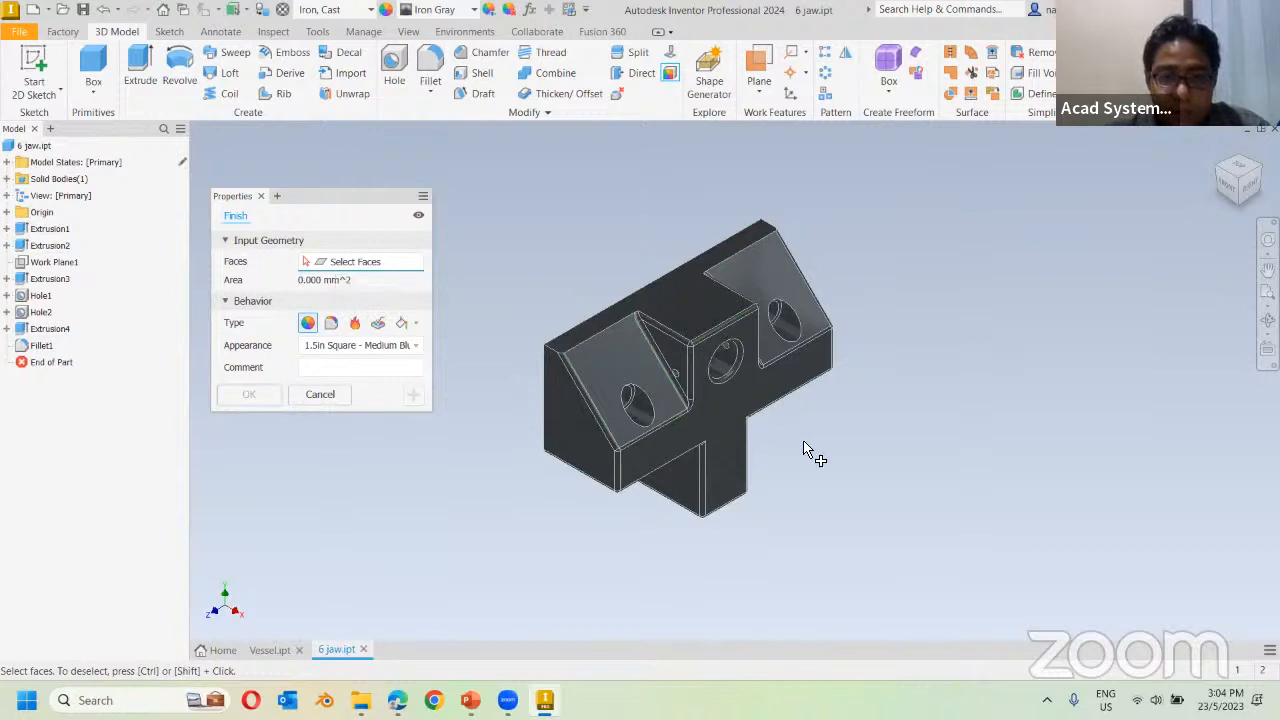
drag(898, 556, 532, 177)
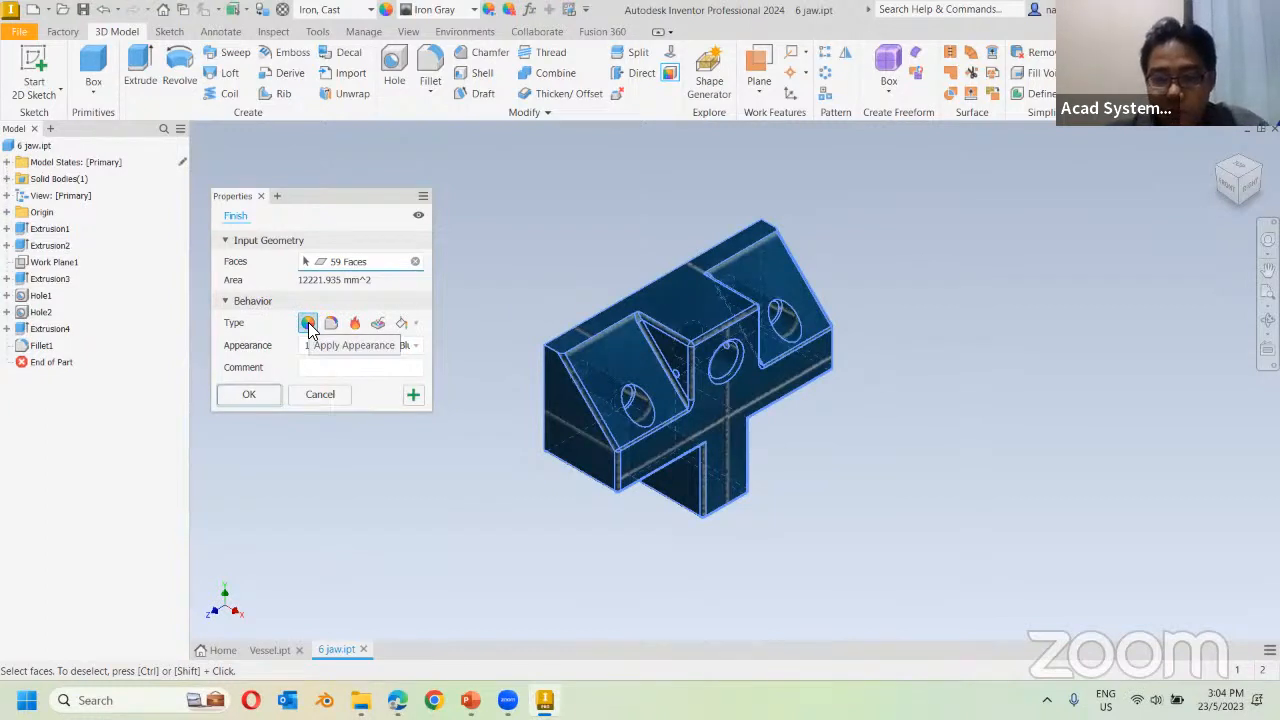
Try the appearance, Zn8/An coating, Carburize .040 - .030 heat treatment, Barrel Finishing and Prime/Paint RAL 3018 finish types on the selected faces.
click(402, 345)
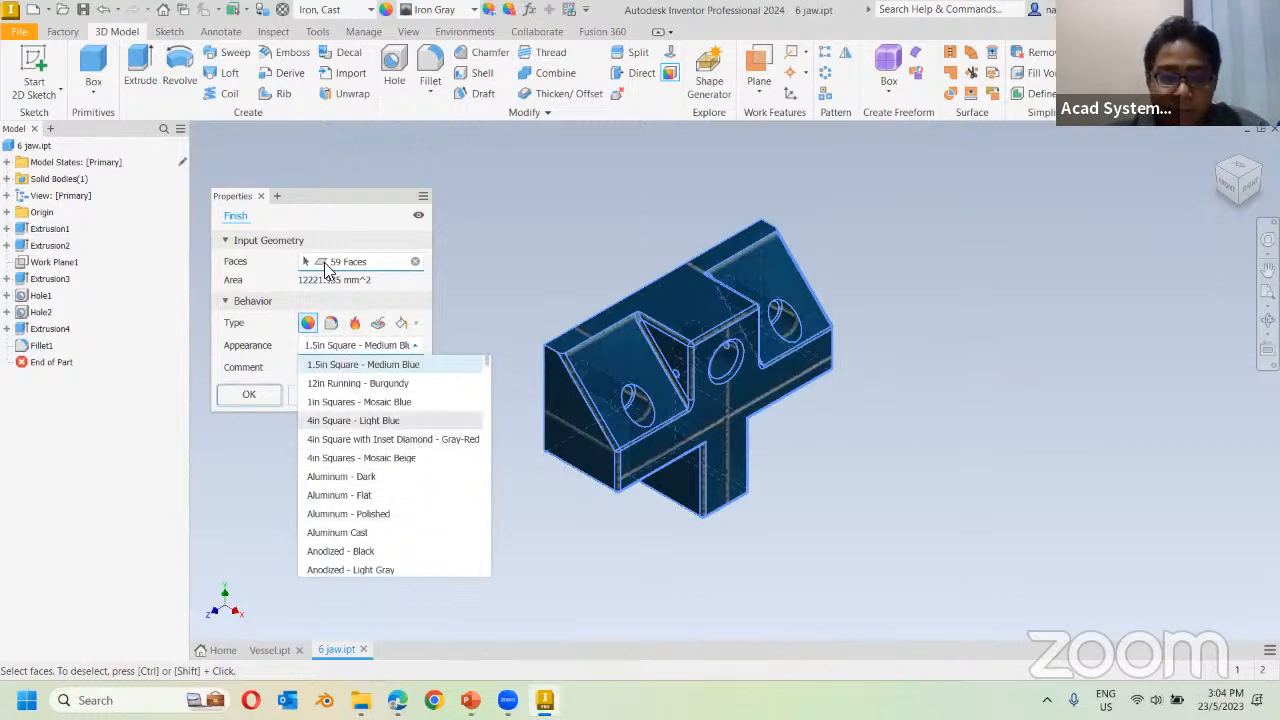
click(302, 214)
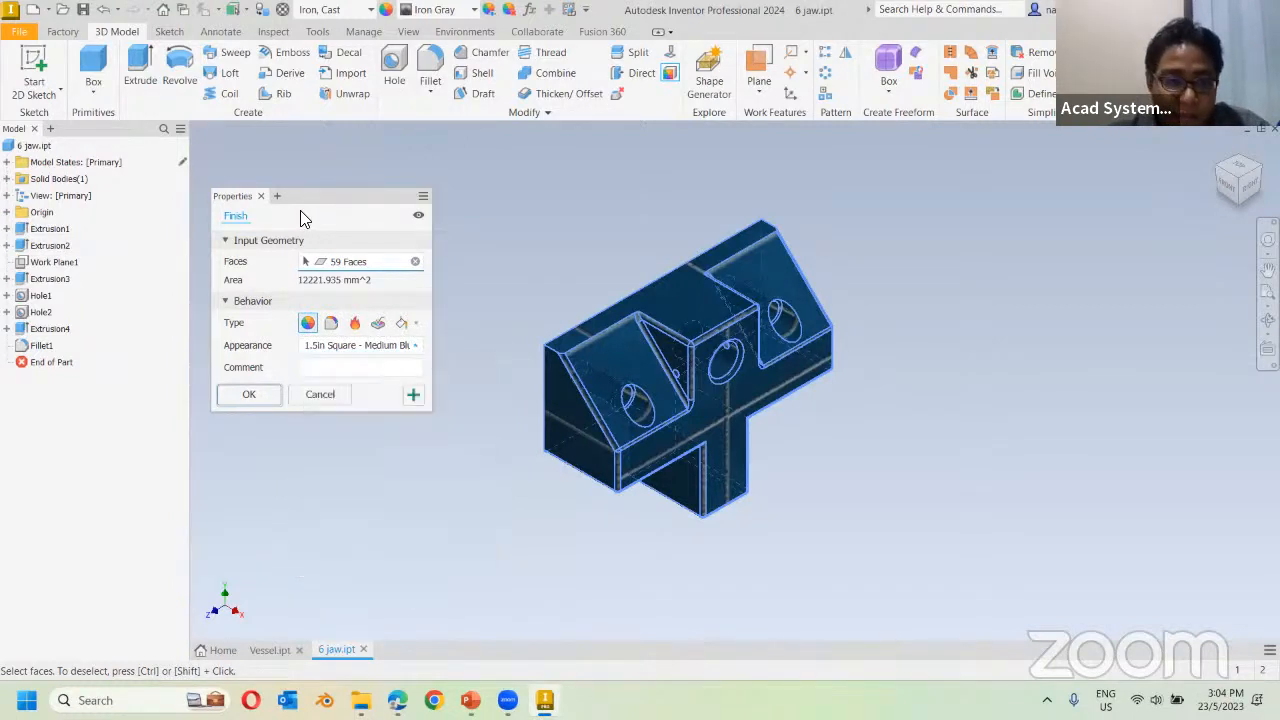
click(332, 330)
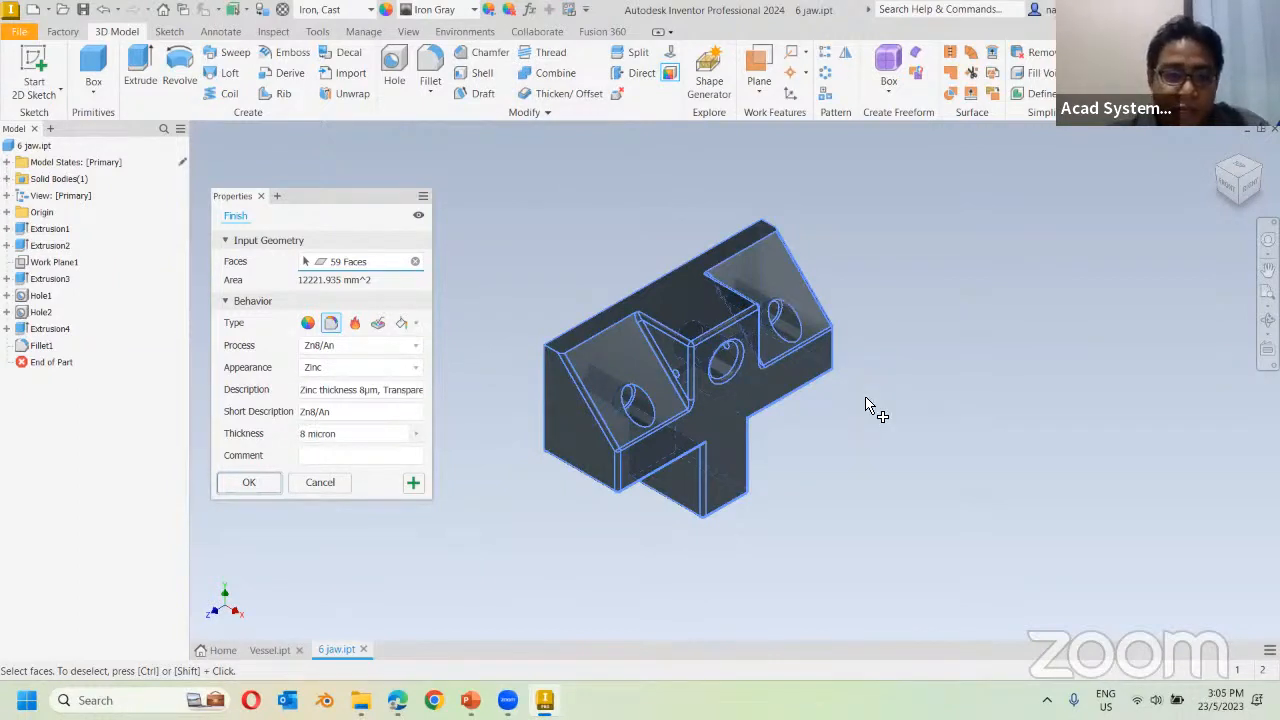
click(355, 323)
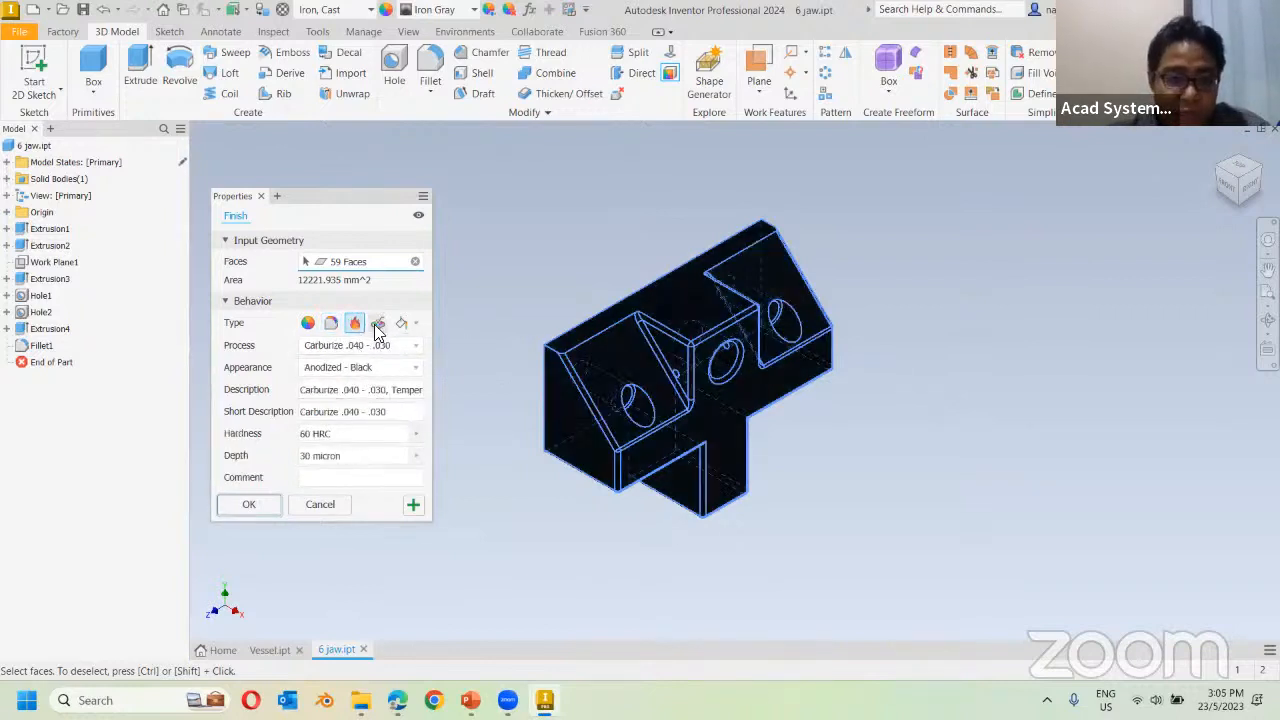
click(377, 325)
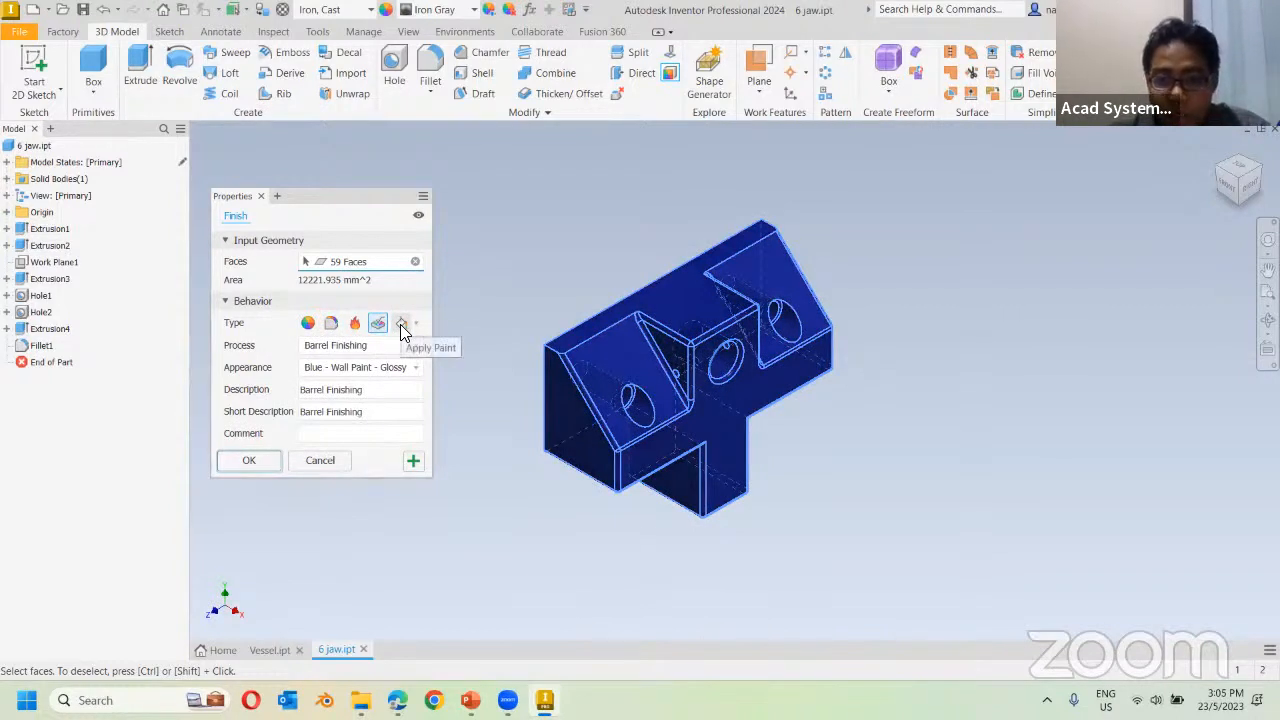
click(401, 324)
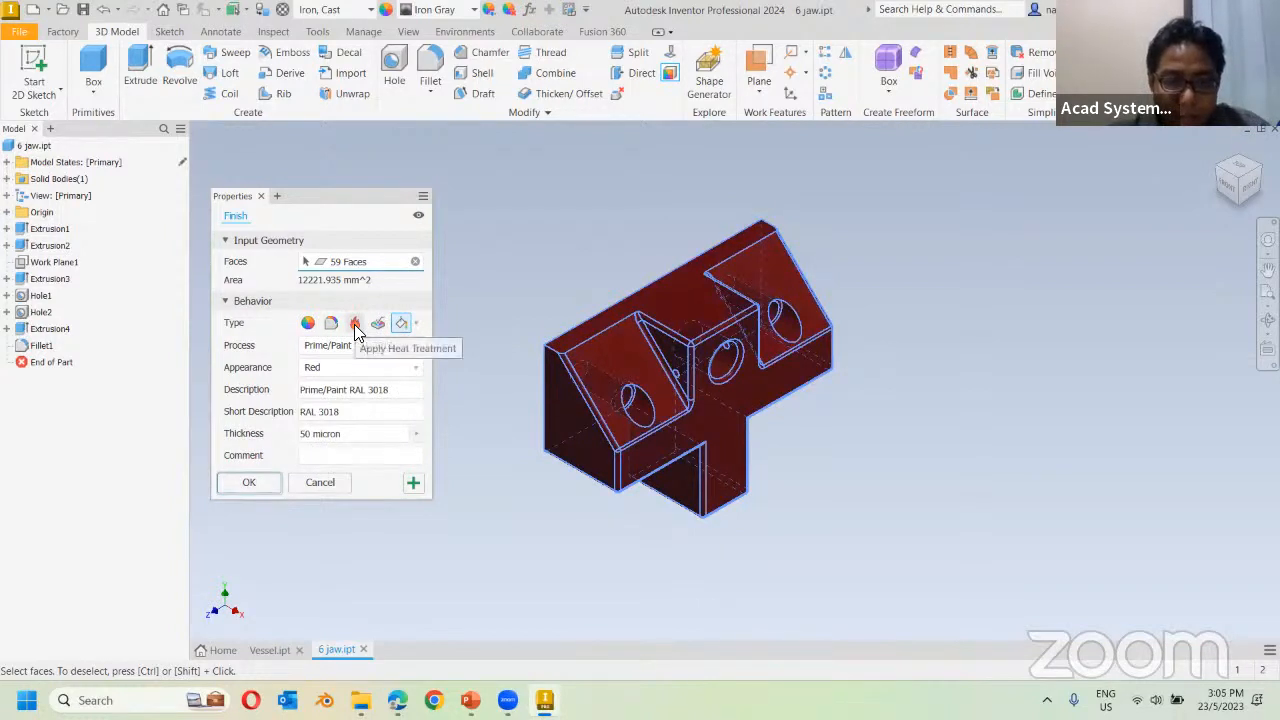
Change the finish to a heat treatment with the Case Hardening 55±5HRC process.
click(355, 325)
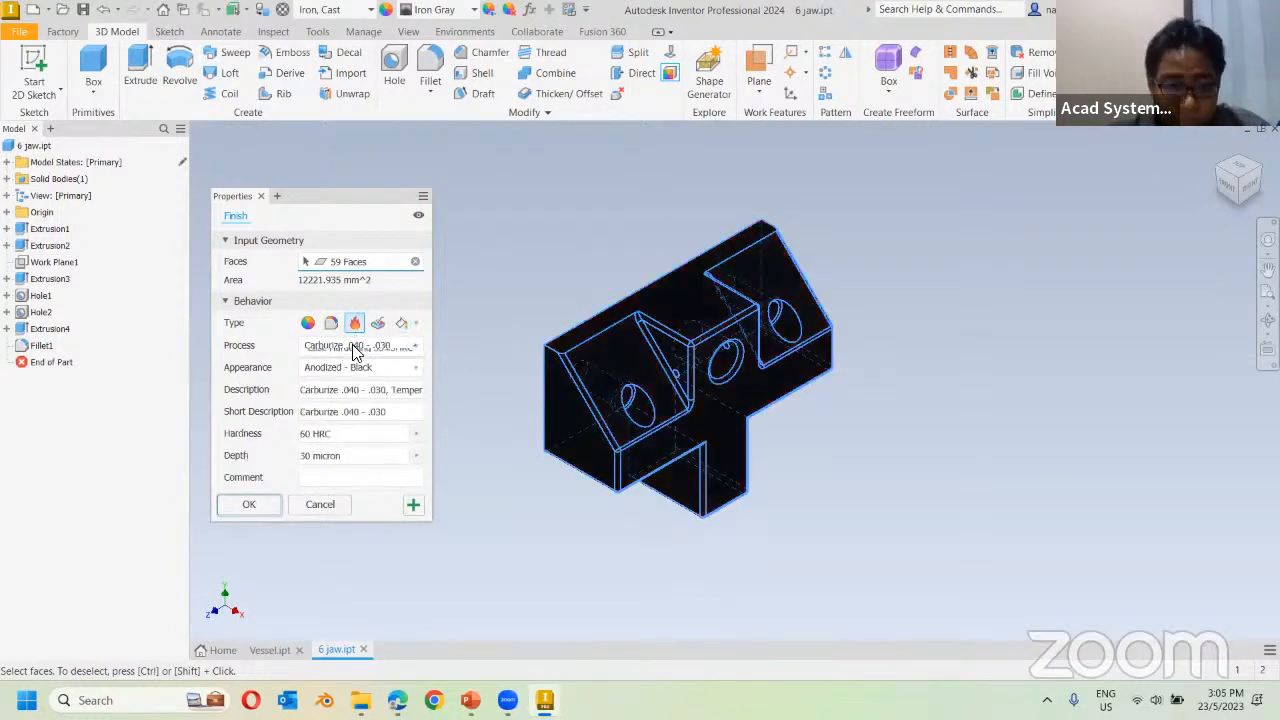
click(356, 345)
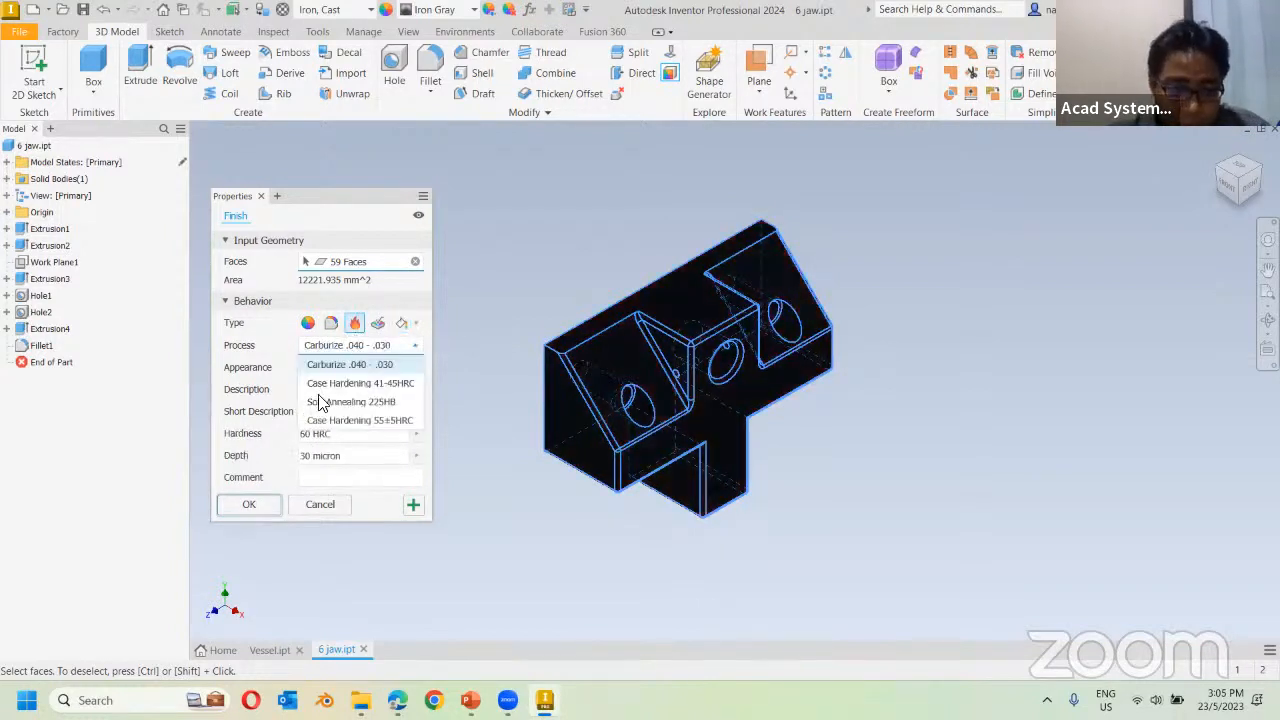
click(369, 420)
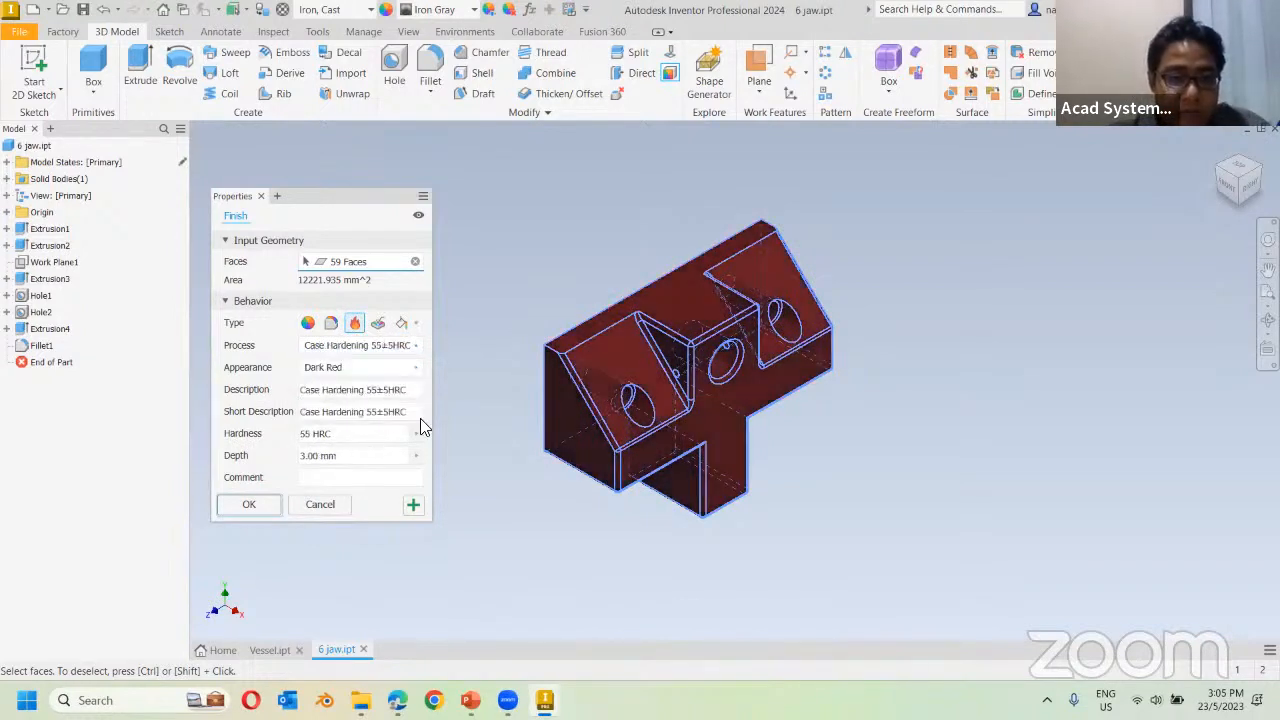
Try the Black Cast appearance for the case-hardening finish.
click(394, 368)
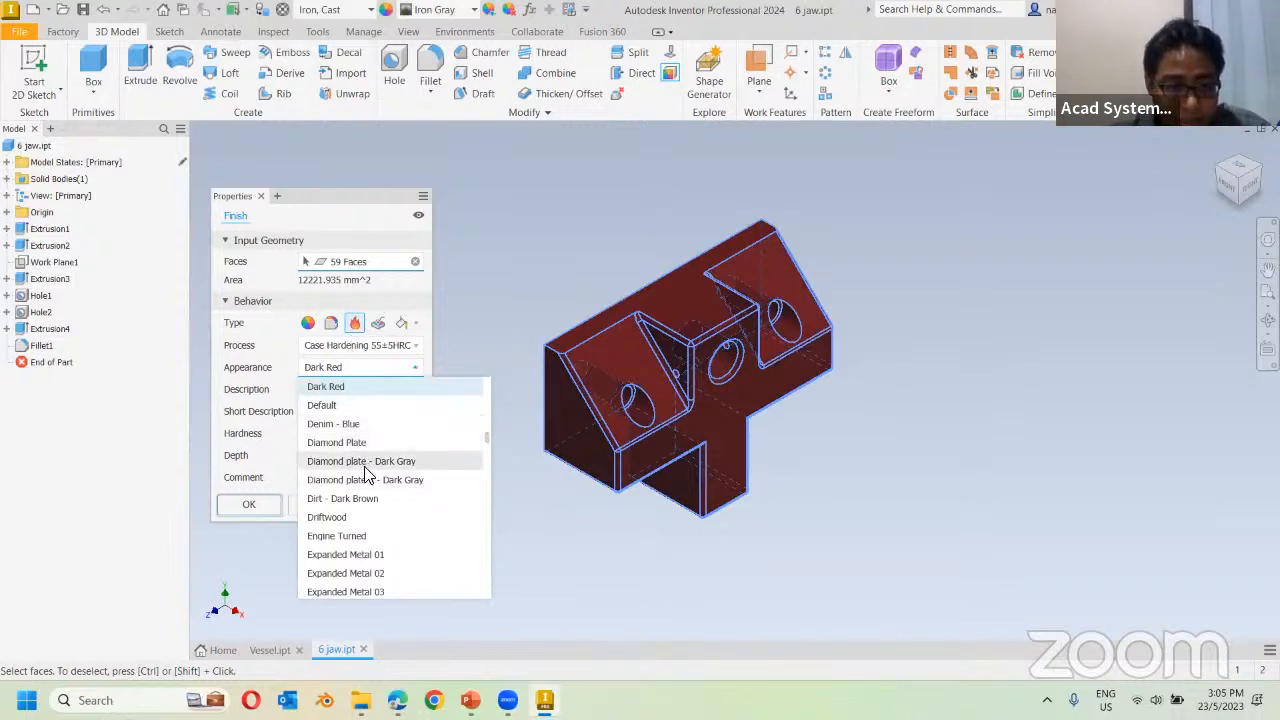
scroll(367, 530, down, 6)
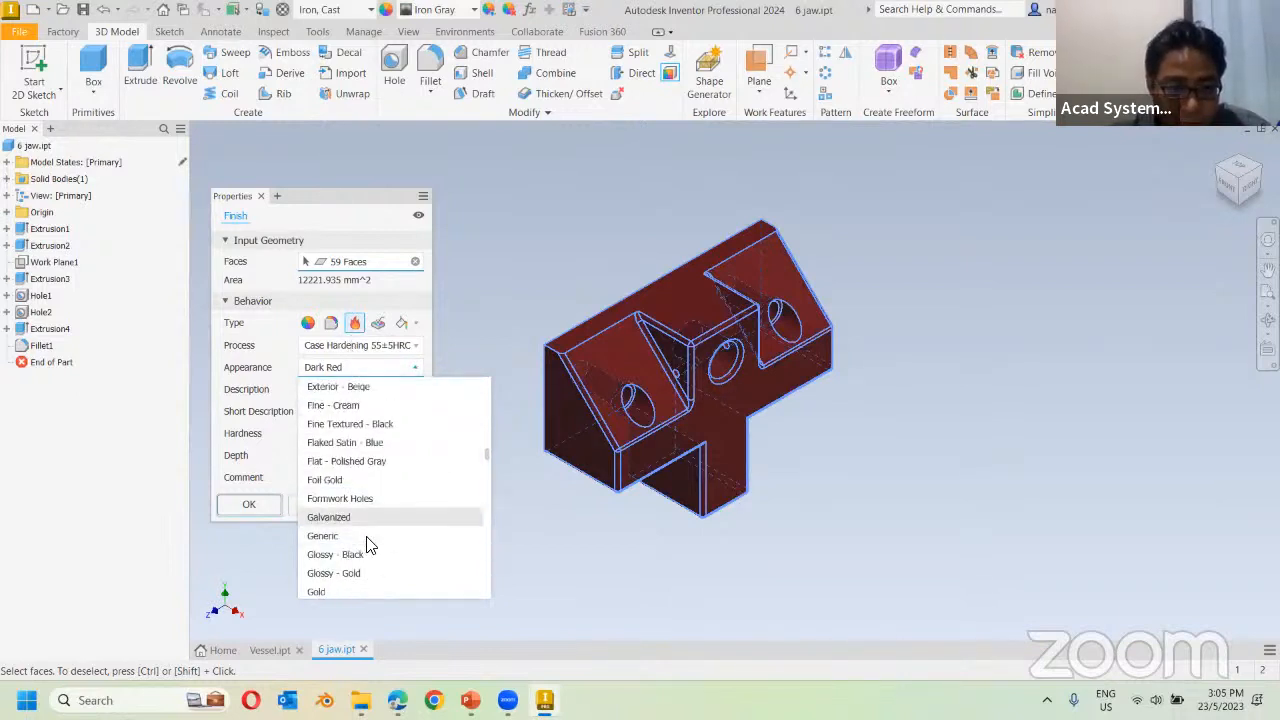
scroll(376, 522, up, 6)
scroll(376, 450, down, 3)
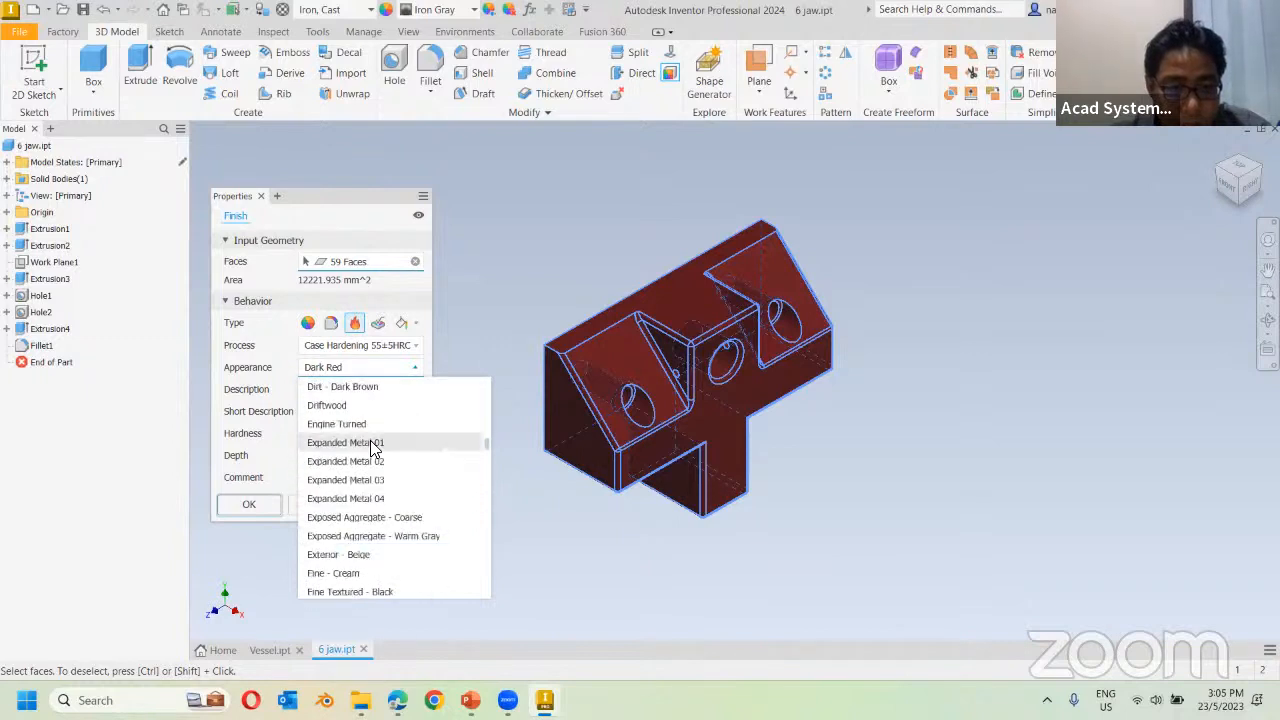
scroll(374, 445, up, 5)
scroll(383, 452, up, 5)
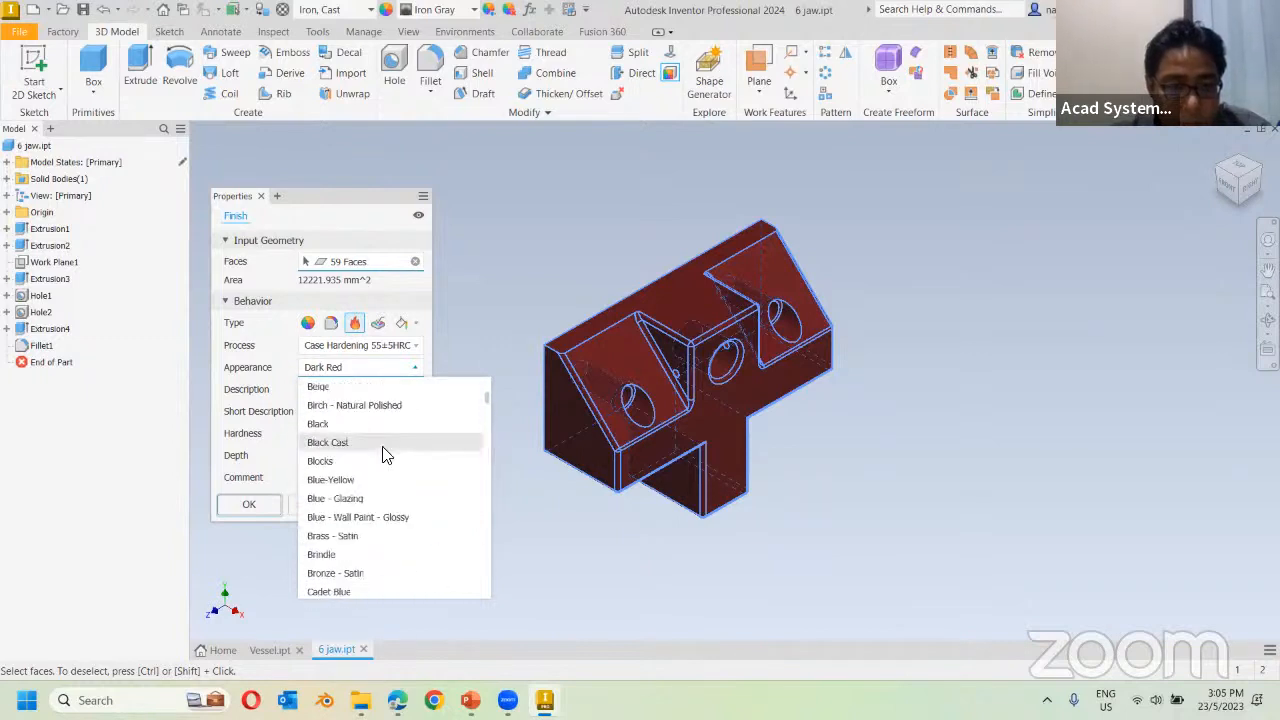
click(386, 445)
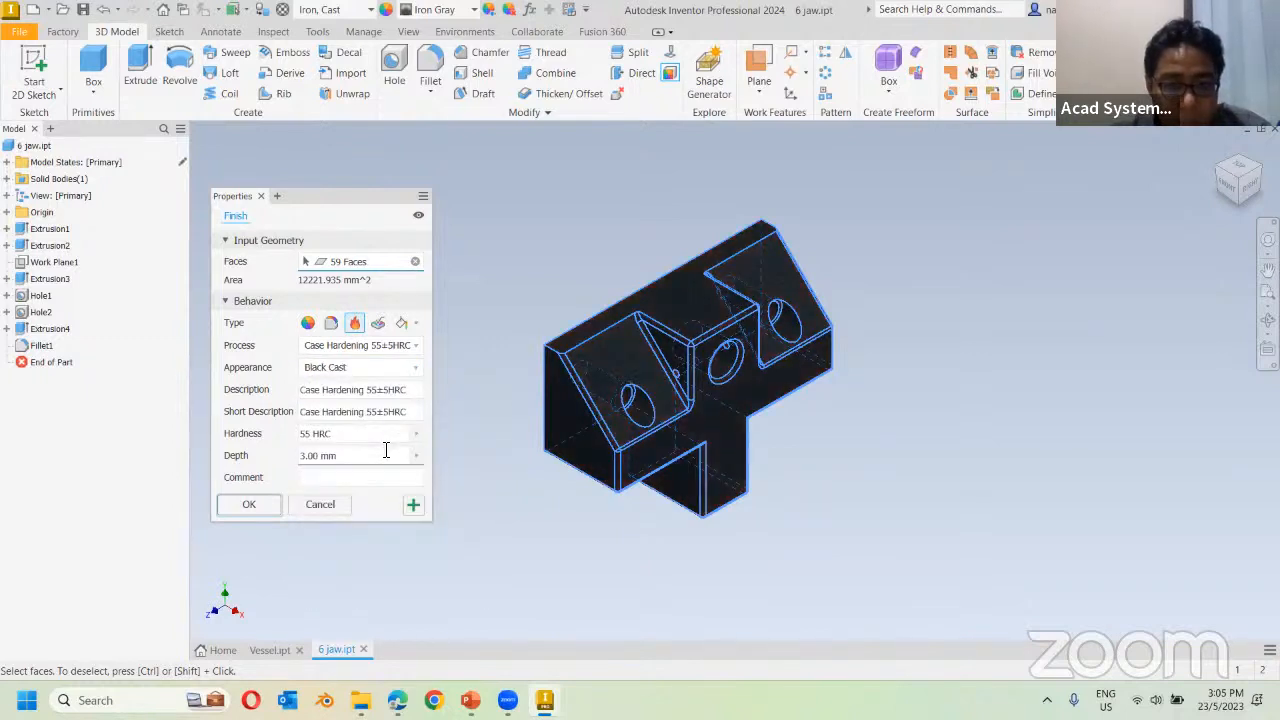
Set the case-hardening finish's appearance to Blue-Yellow and apply the finish to the jaw part.
click(403, 370)
scroll(398, 402, up, 5)
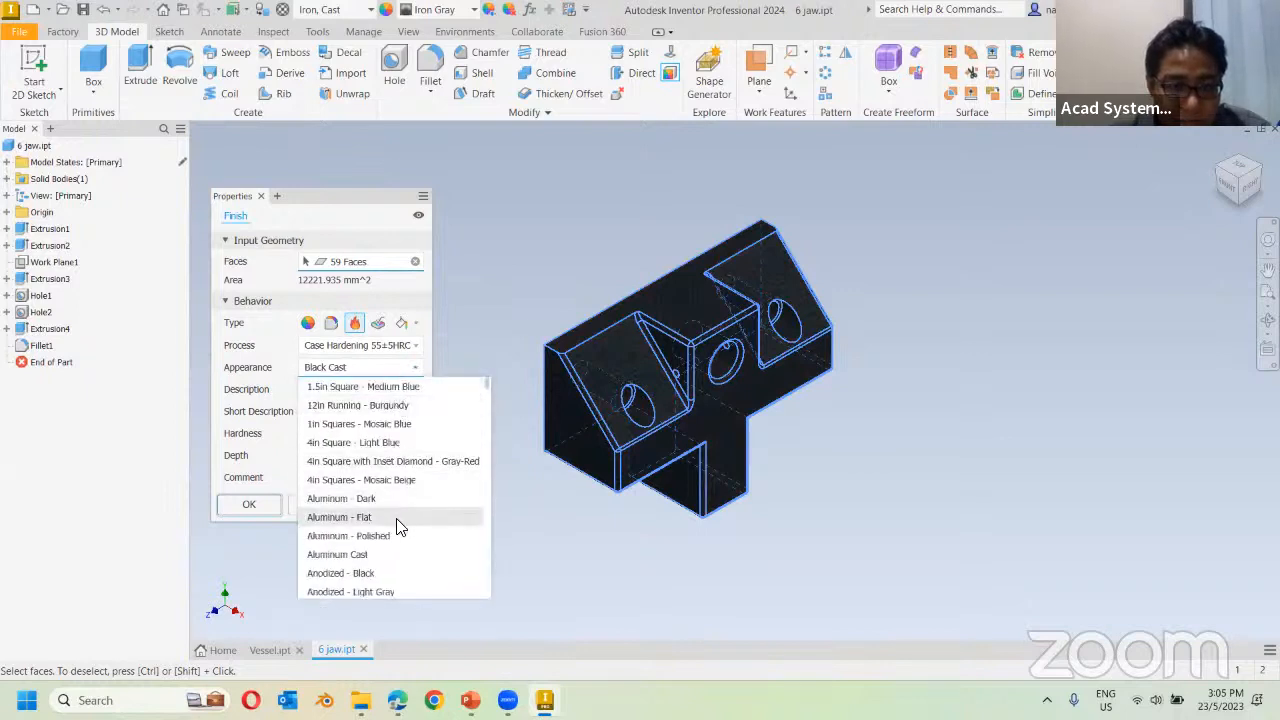
scroll(396, 566, down, 3)
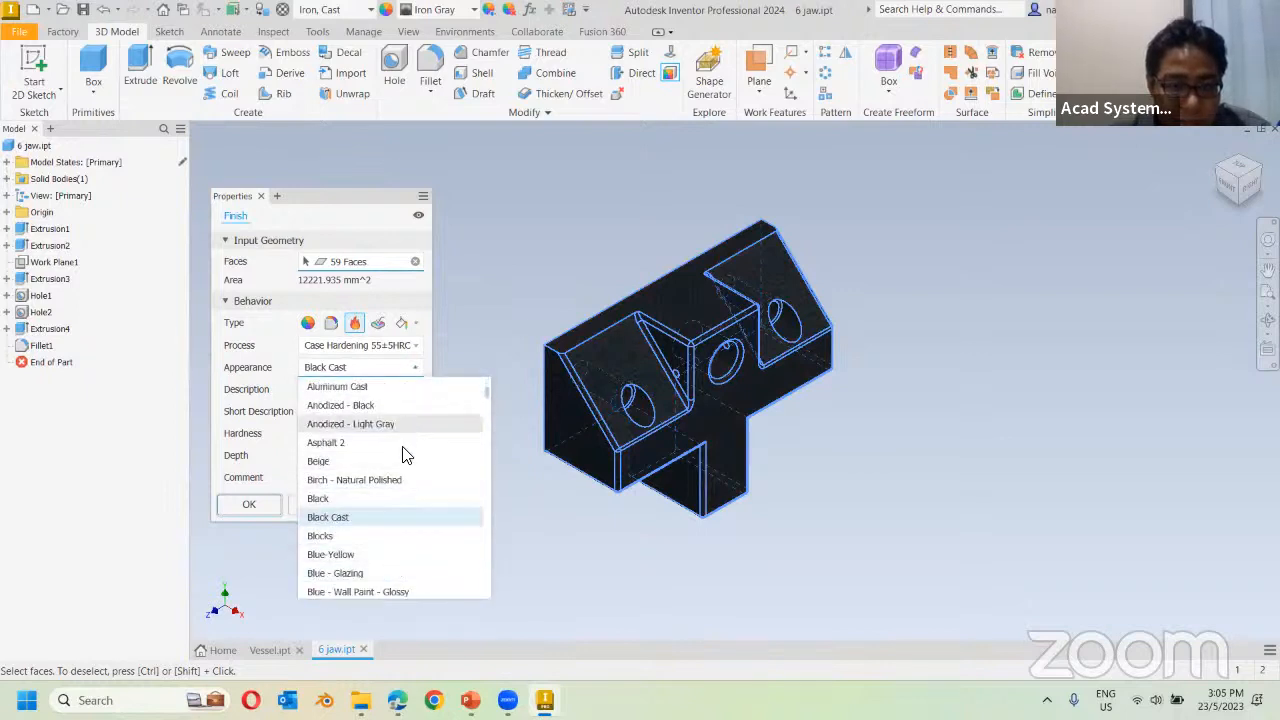
click(395, 555)
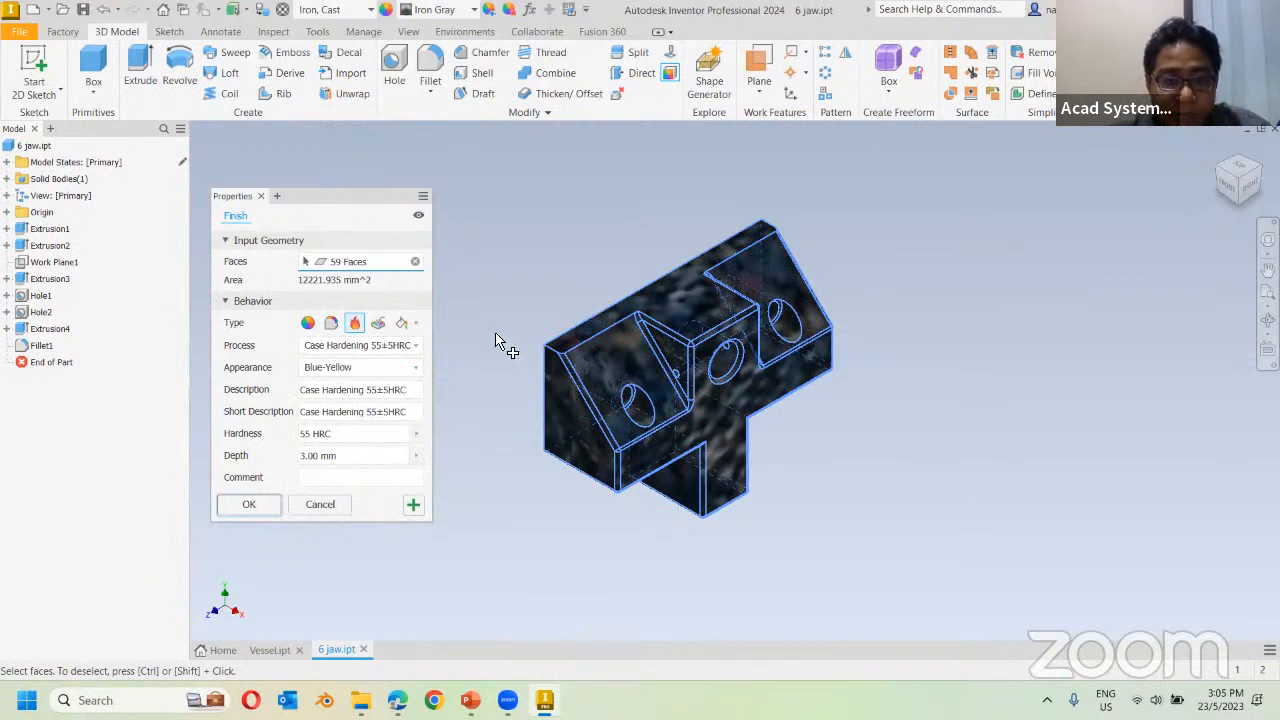
click(256, 505)
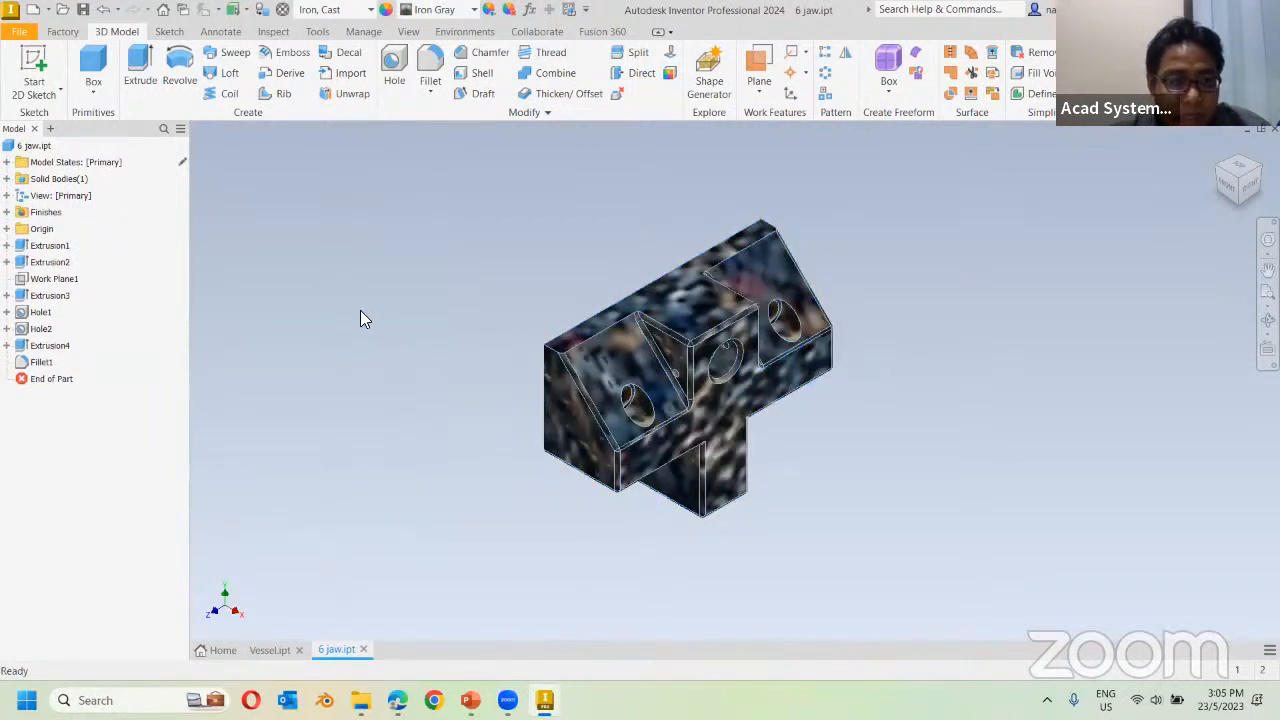
Expand the Finishes folder in the model browser to examine the applied finish.
click(21, 213)
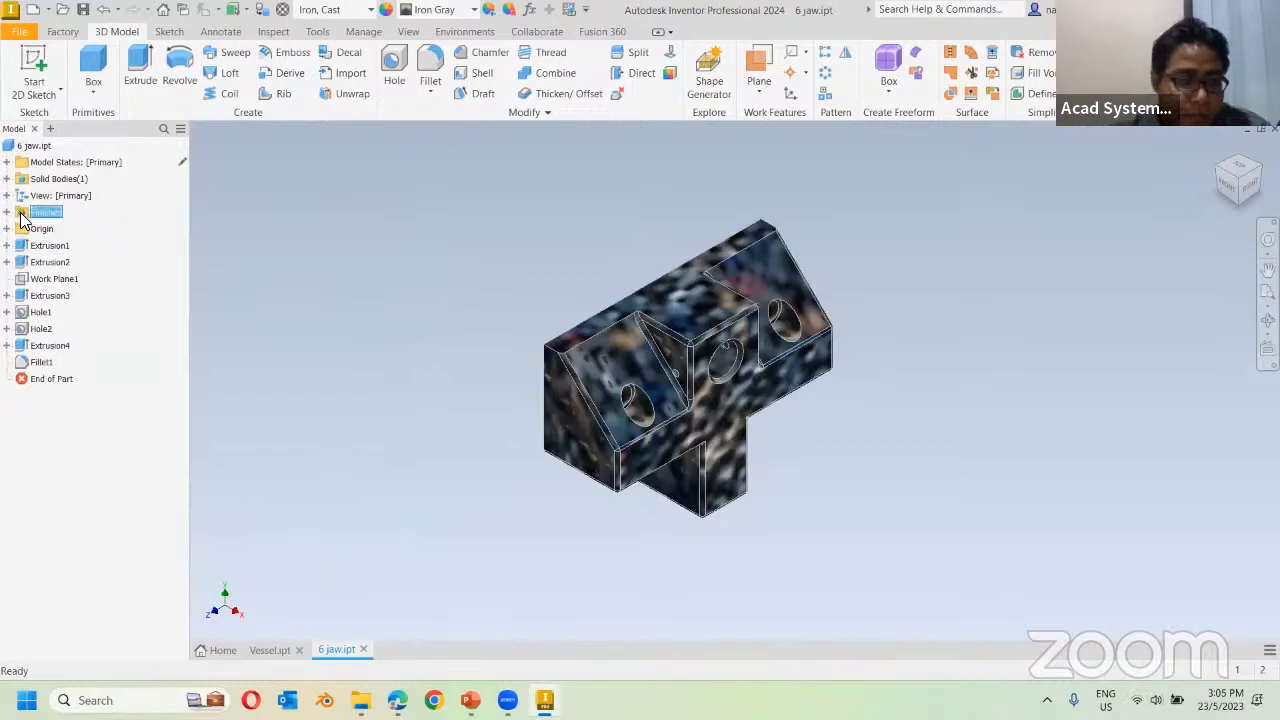
click(6, 212)
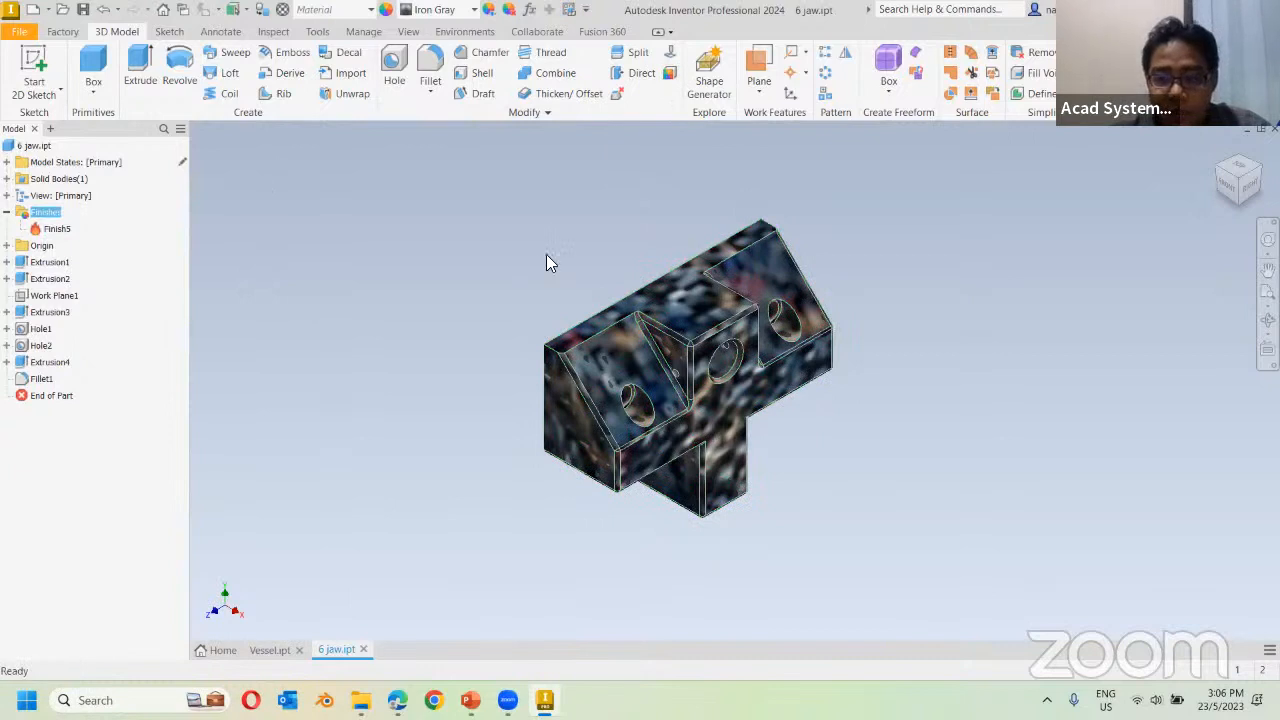
click(372, 303)
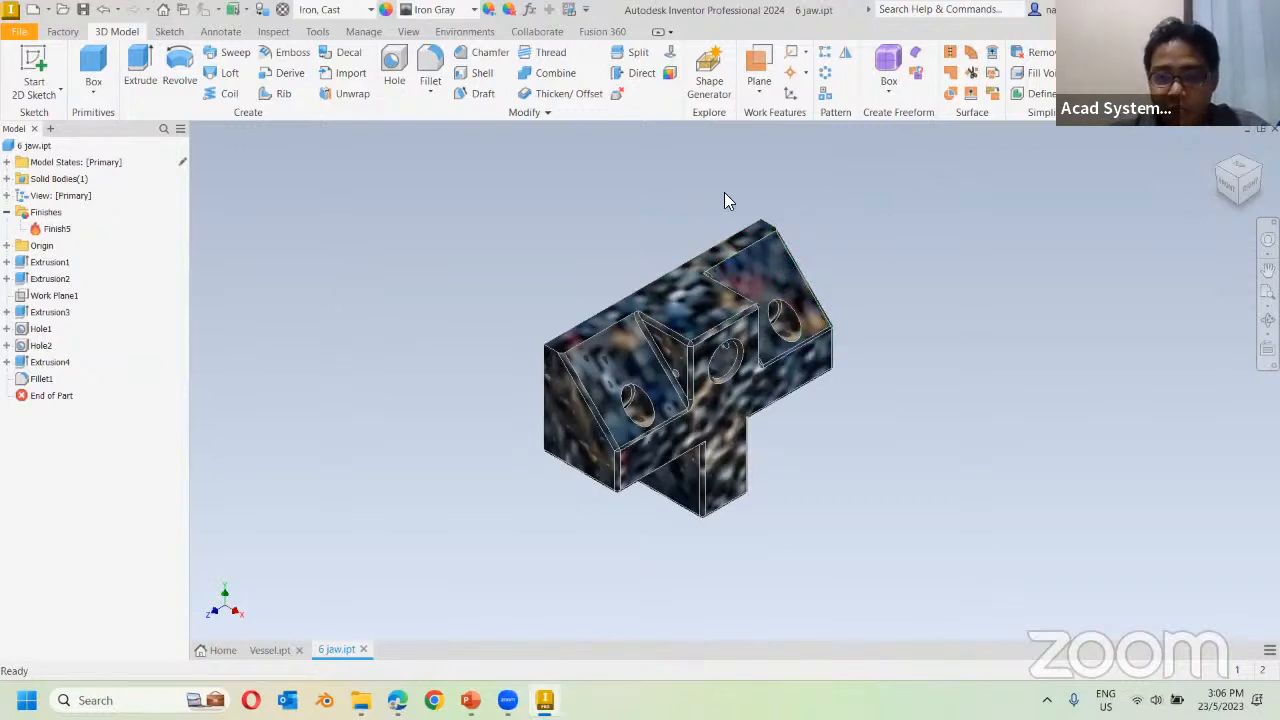
Add a second finish to all jaw faces using the Prime/Paint RAL 3018 process with the Red appearance.
click(669, 78)
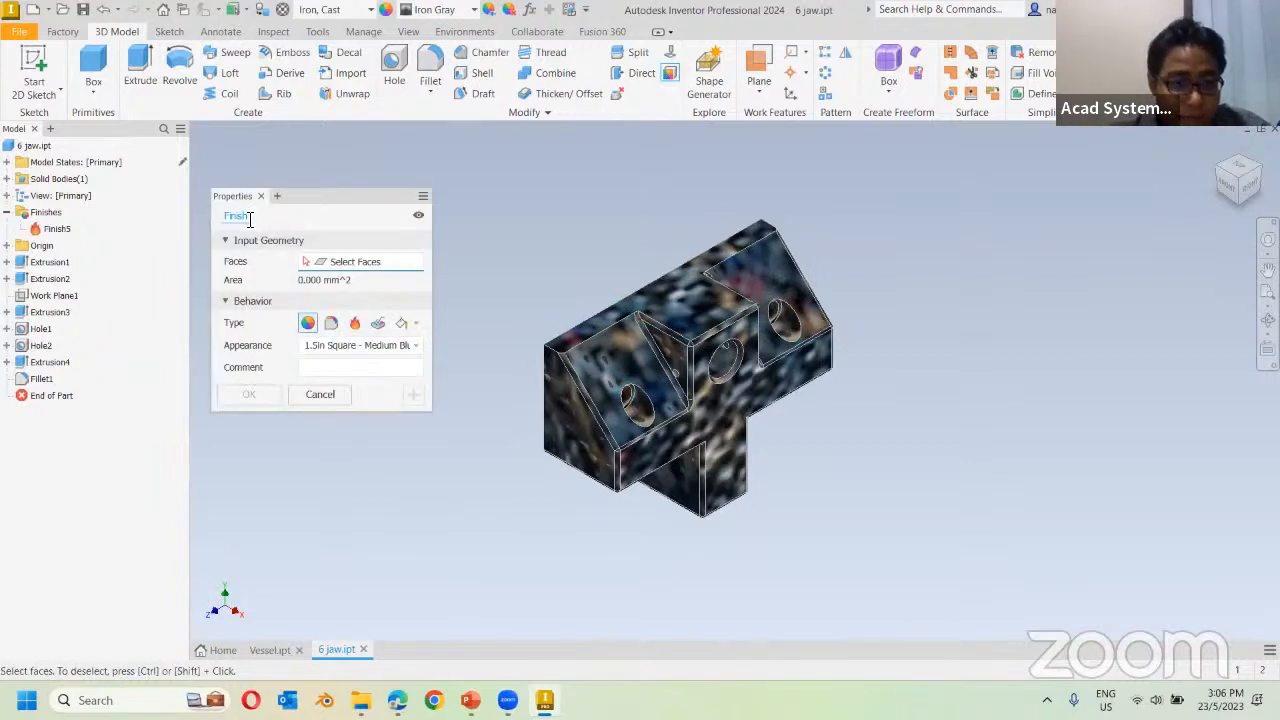
click(400, 324)
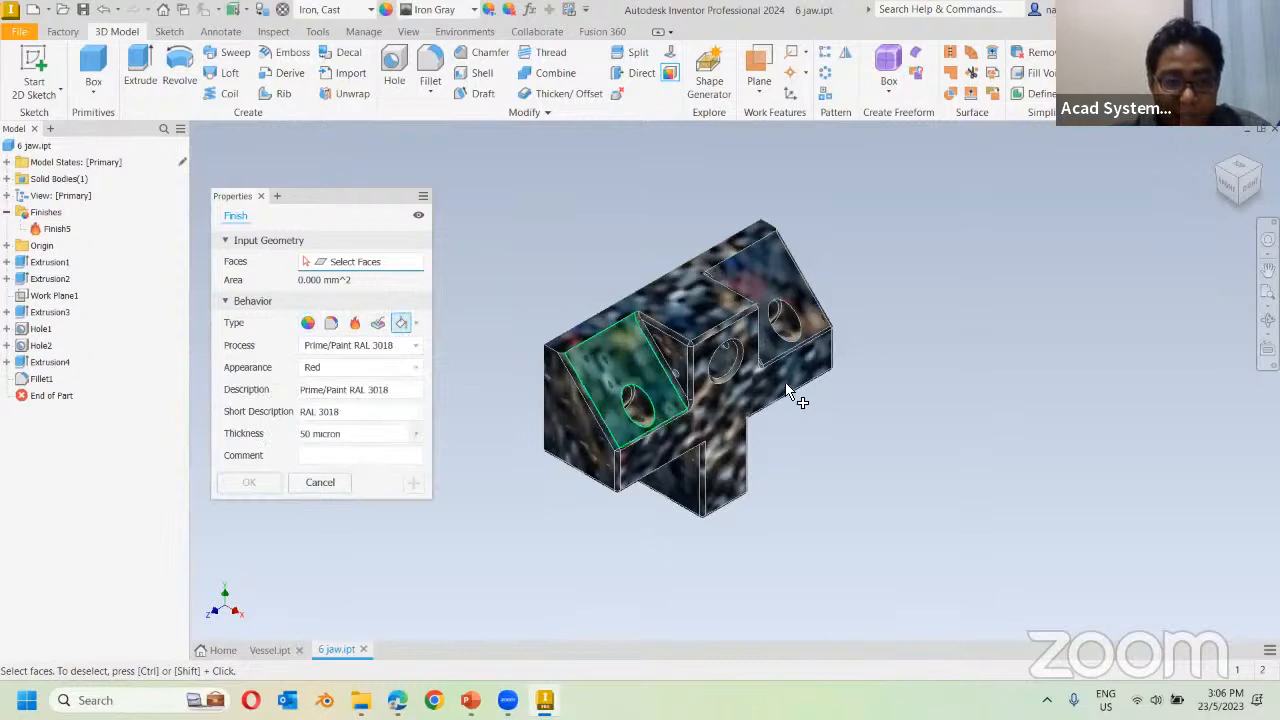
click(369, 347)
click(372, 367)
click(371, 368)
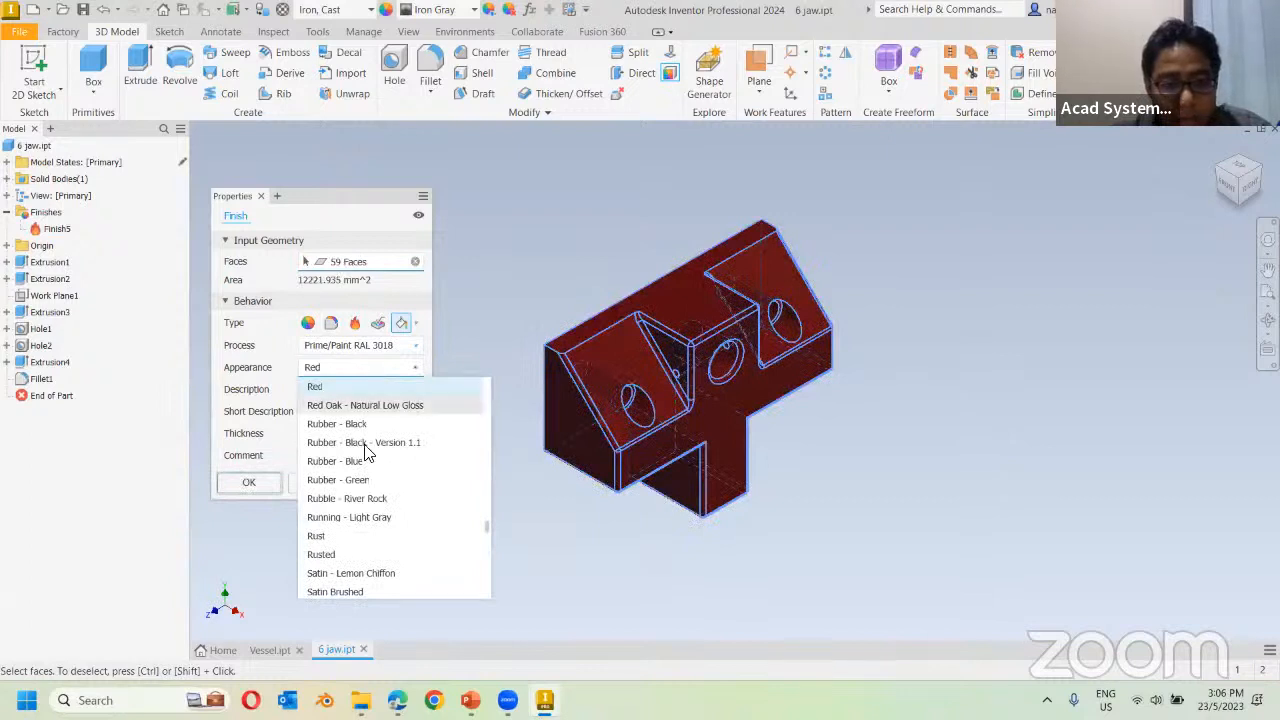
click(345, 389)
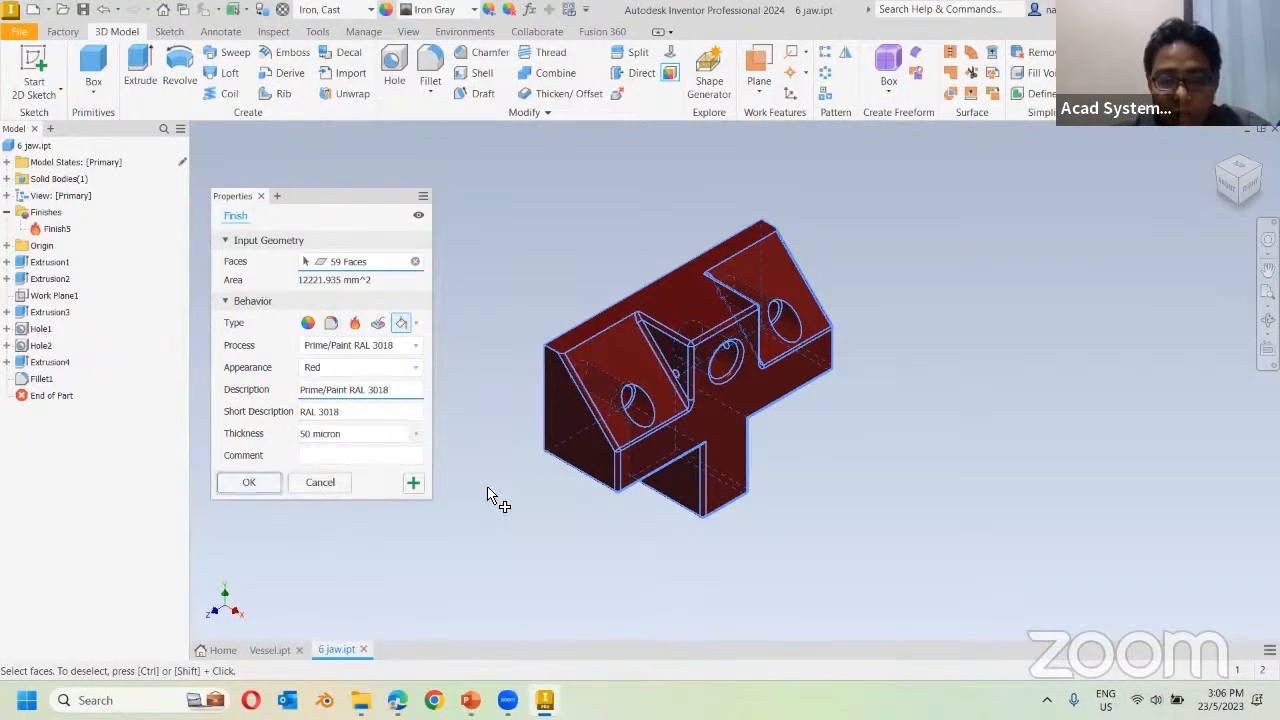
click(266, 481)
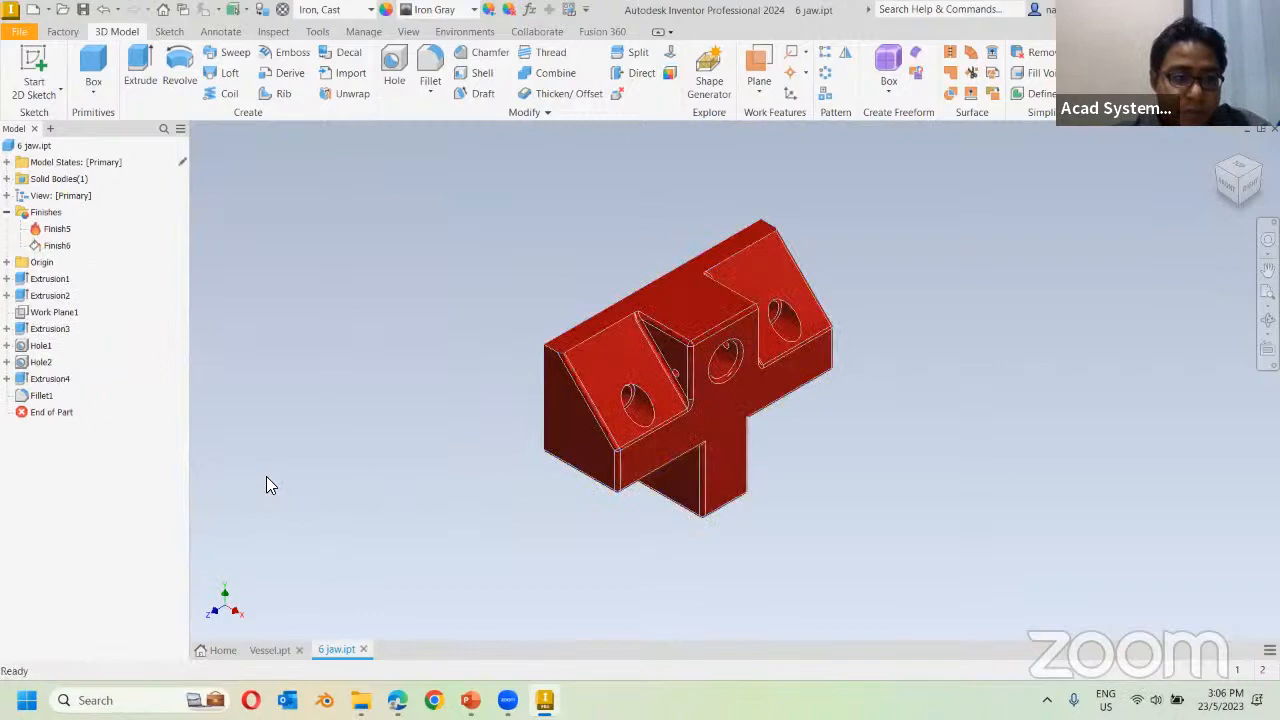
Expand the jaw part's model states and activate the Complete state.
click(62, 248)
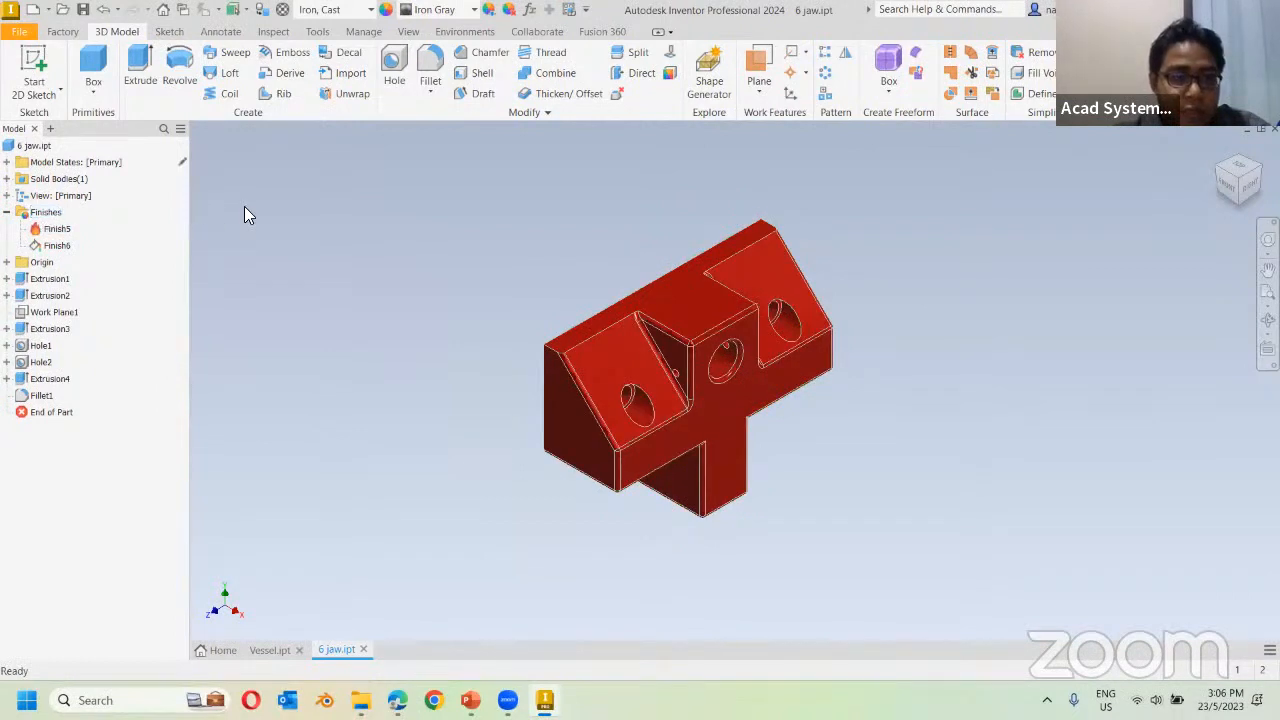
click(7, 162)
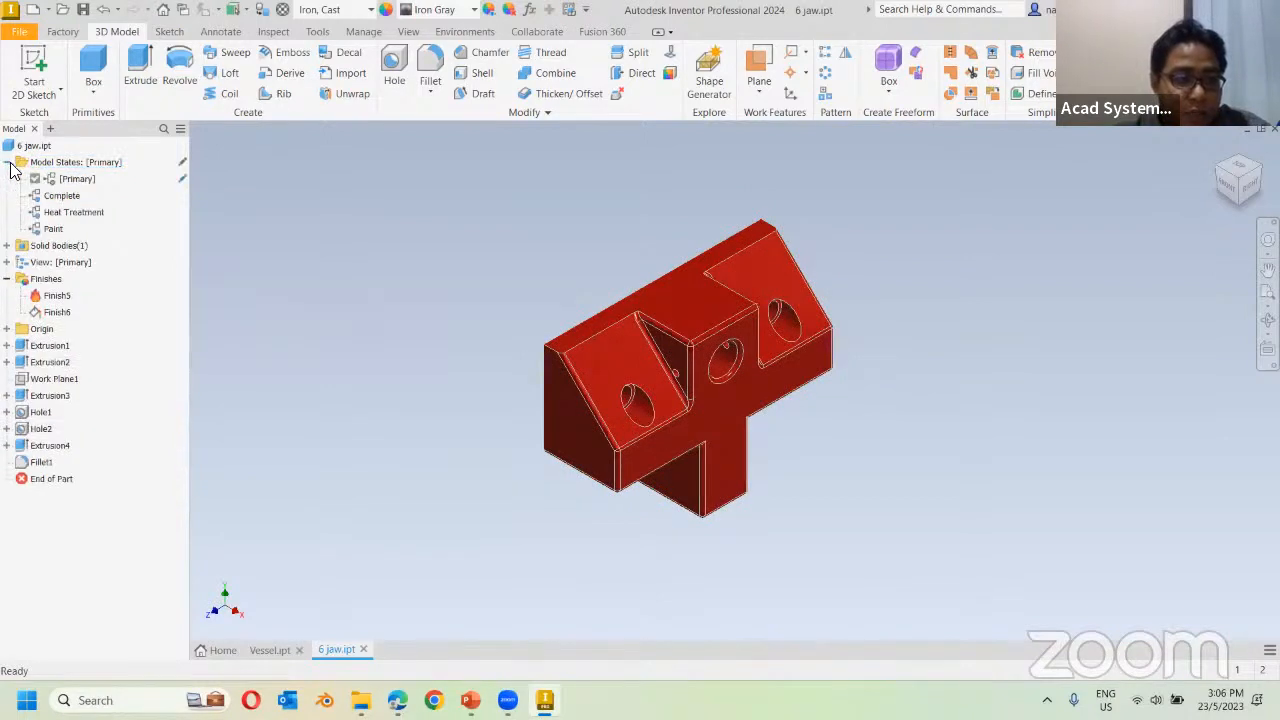
double_click(62, 196)
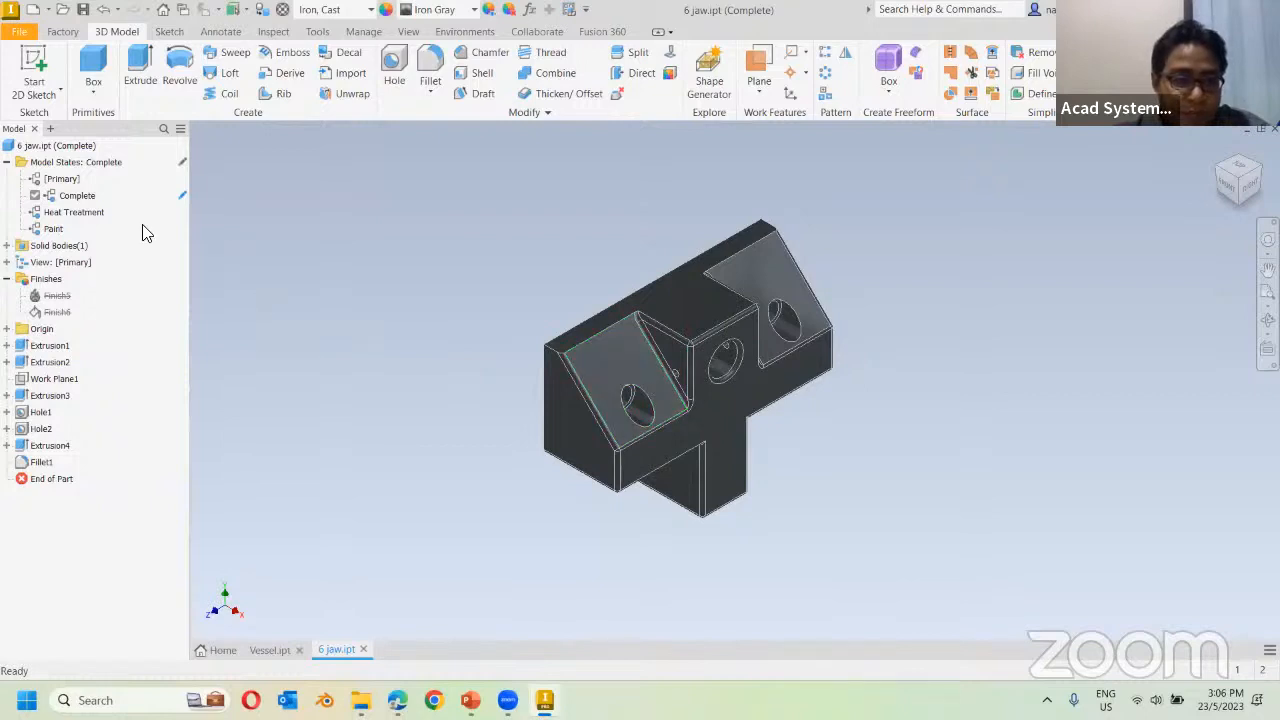
Activate the Heat Treatment model state and unsuppress the case-hardening finish in it.
double_click(95, 213)
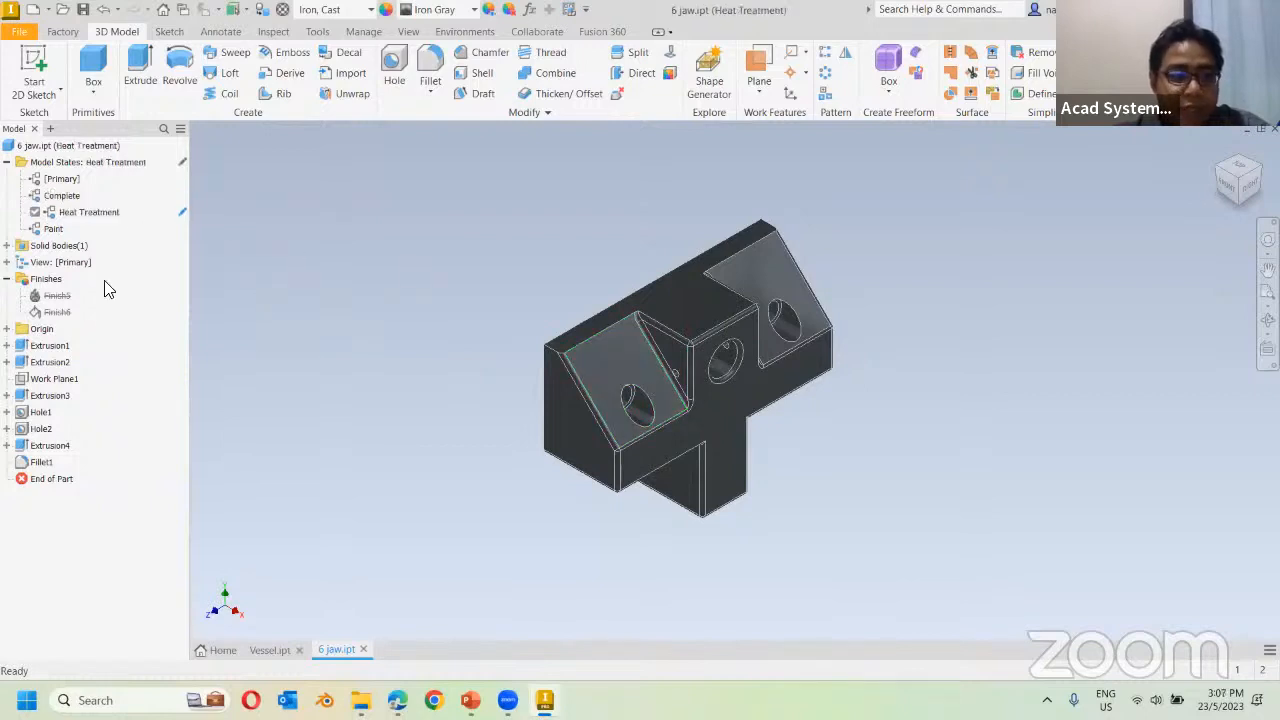
right_click(56, 296)
click(136, 341)
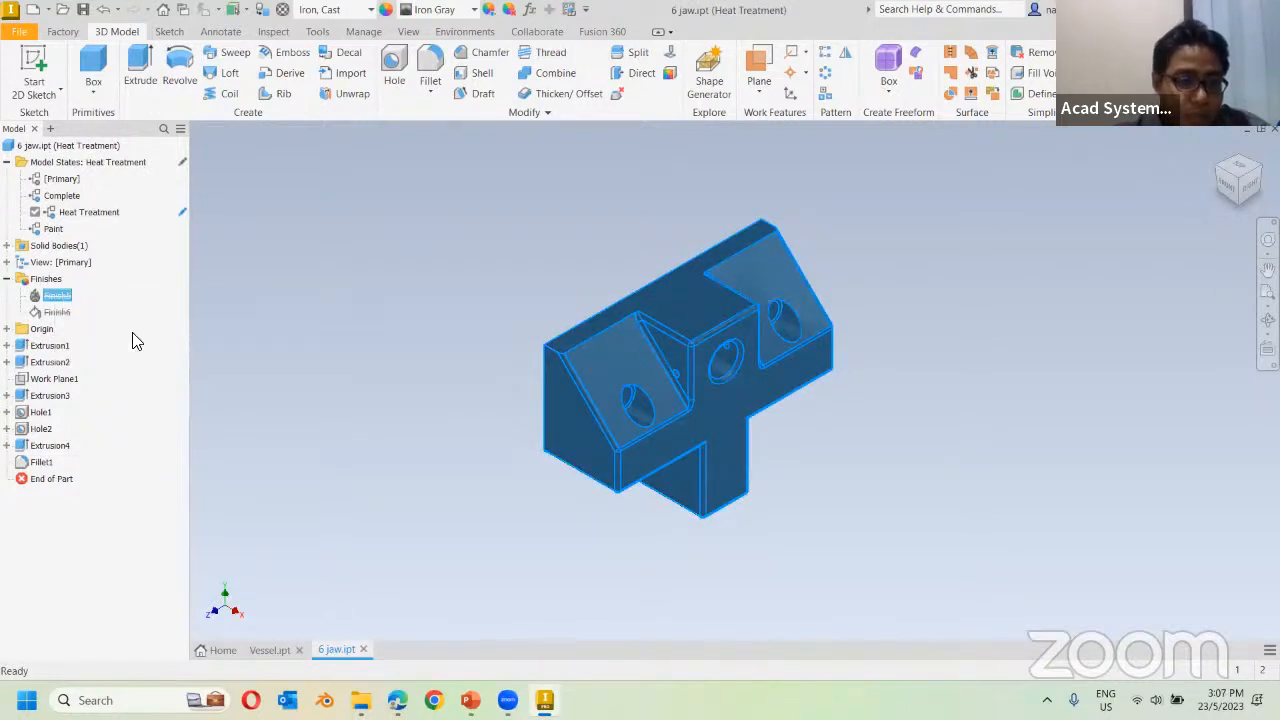
Activate the Paint model state and unsuppress both the case-hardening and paint finishes in it.
double_click(52, 228)
click(55, 311)
ctrl+click(56, 296)
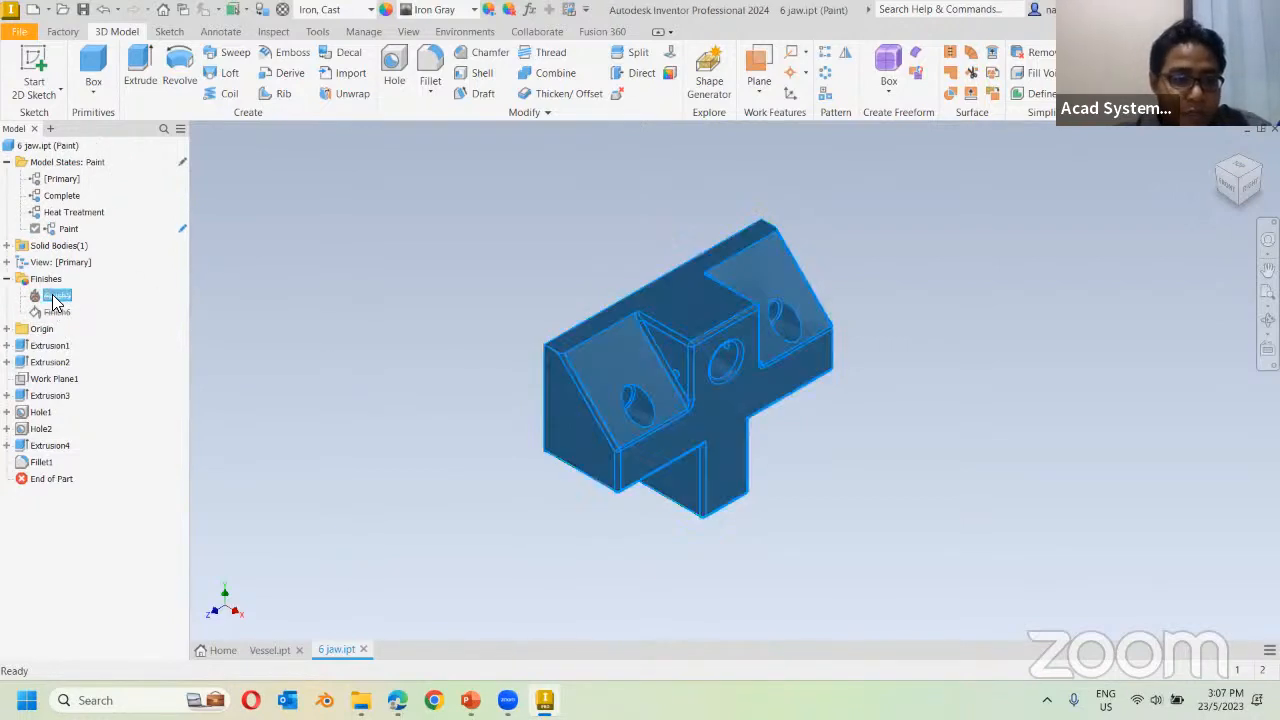
right_click(57, 312)
click(436, 343)
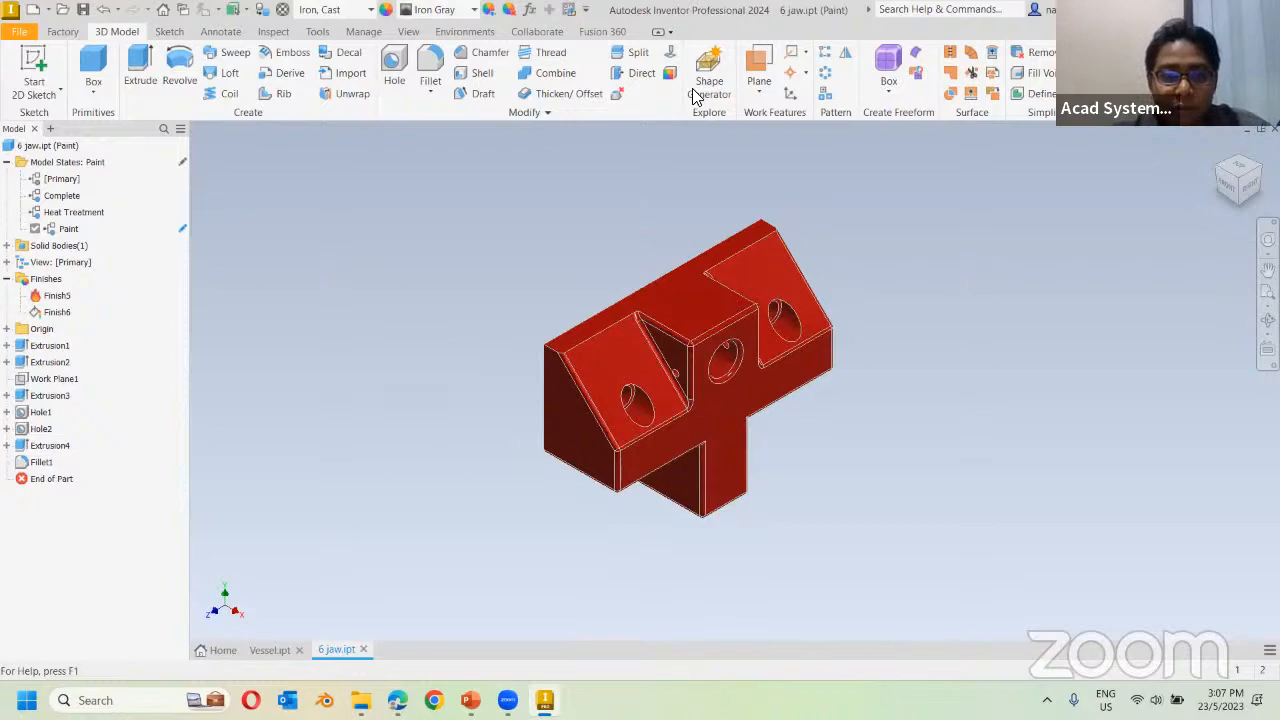
Set the case-hardening finish's depth to 2.00 mm in the model parameters and close the parameter table.
click(530, 10)
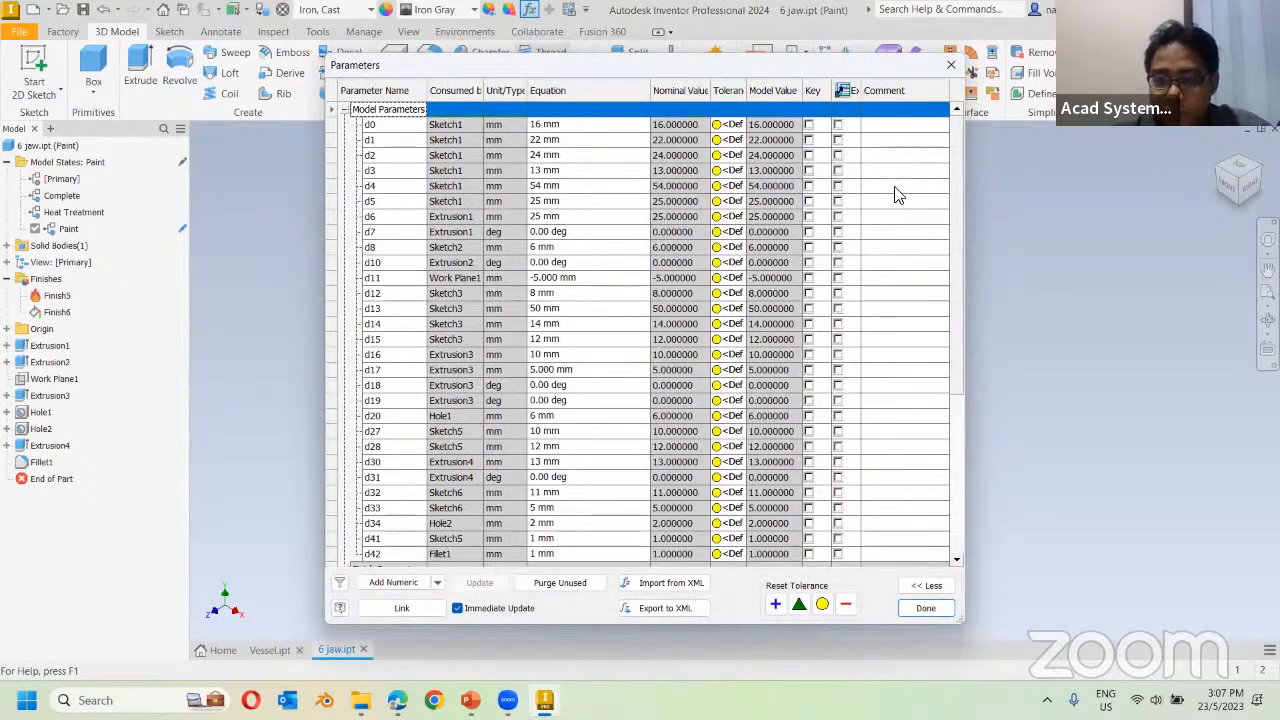
scroll(898, 230, down, 5)
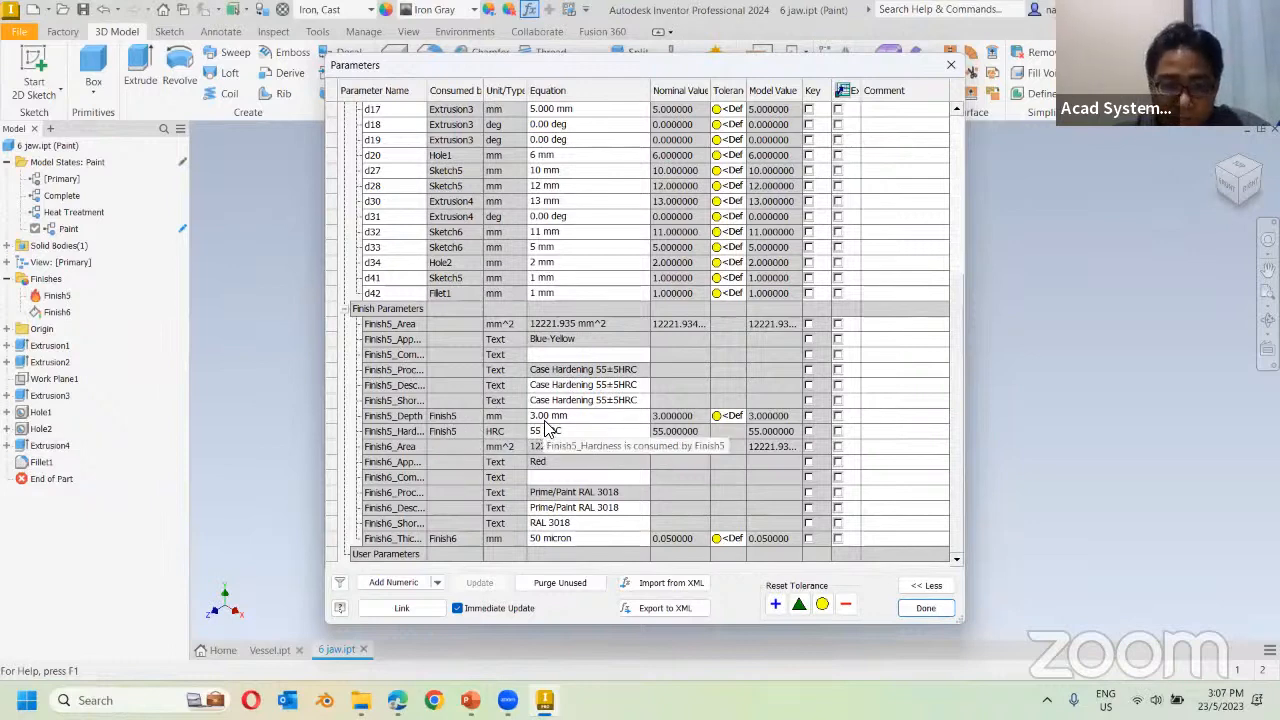
click(588, 417)
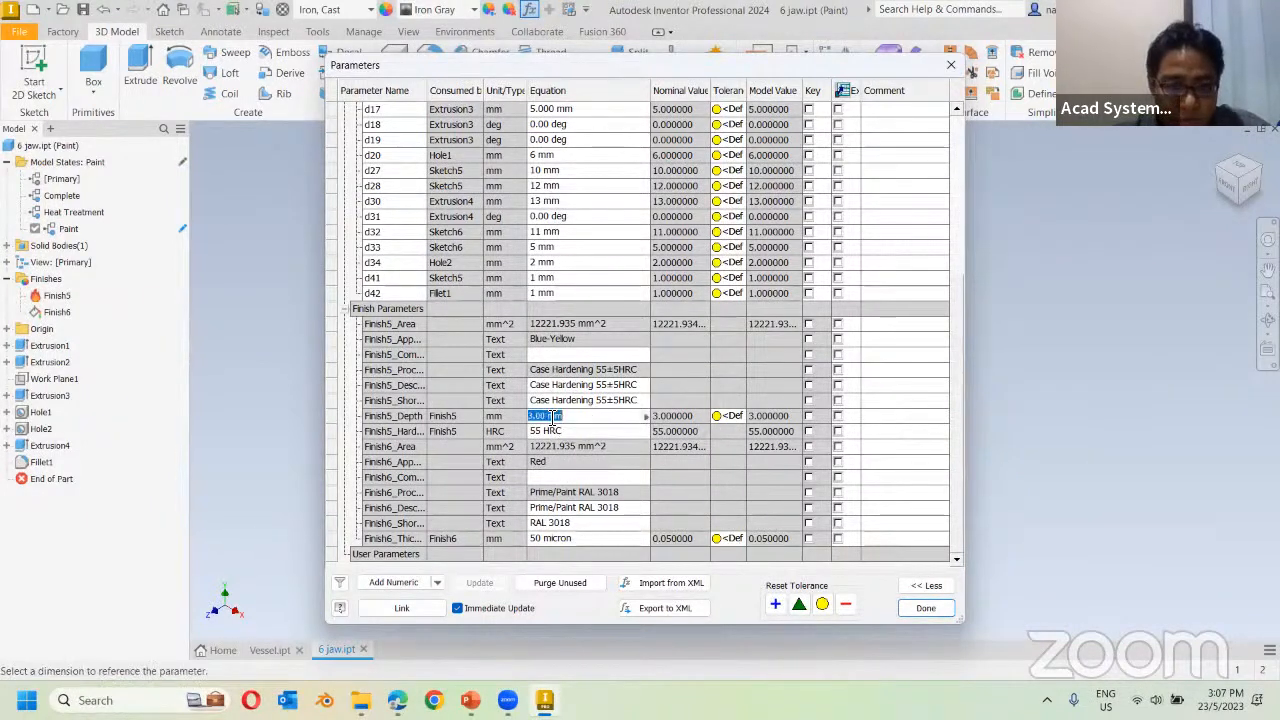
click(527, 417)
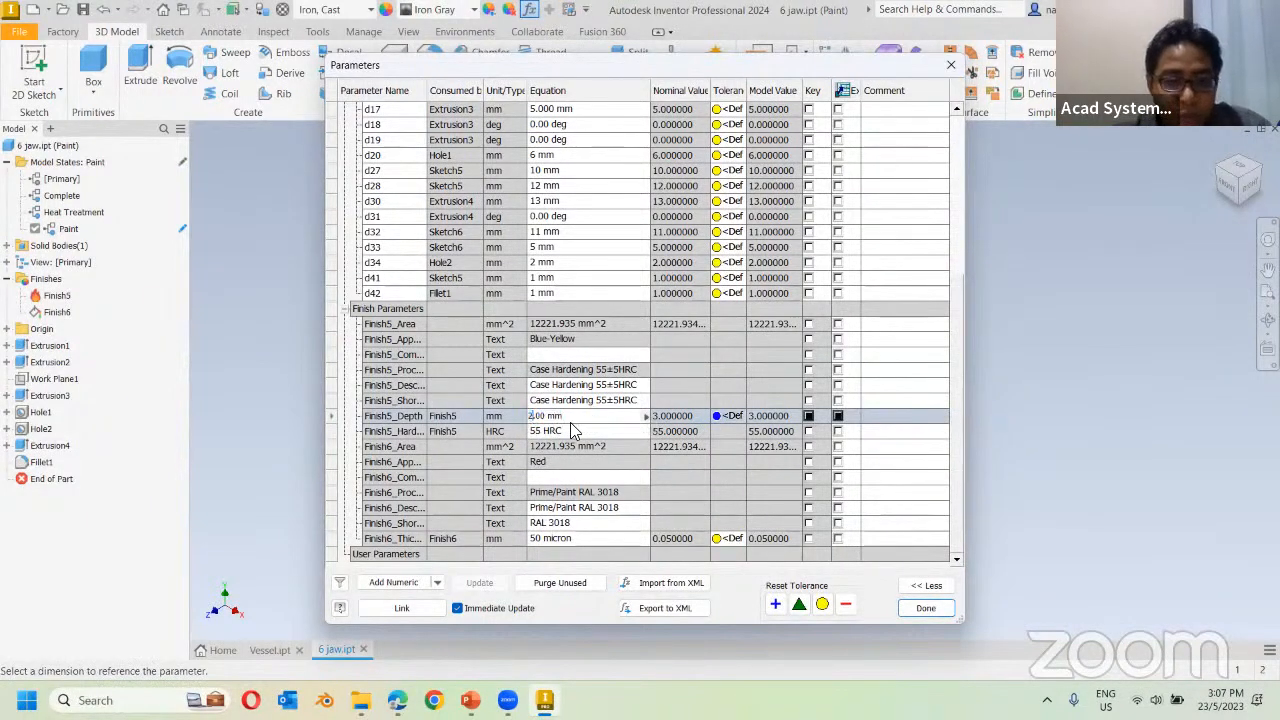
click(570, 430)
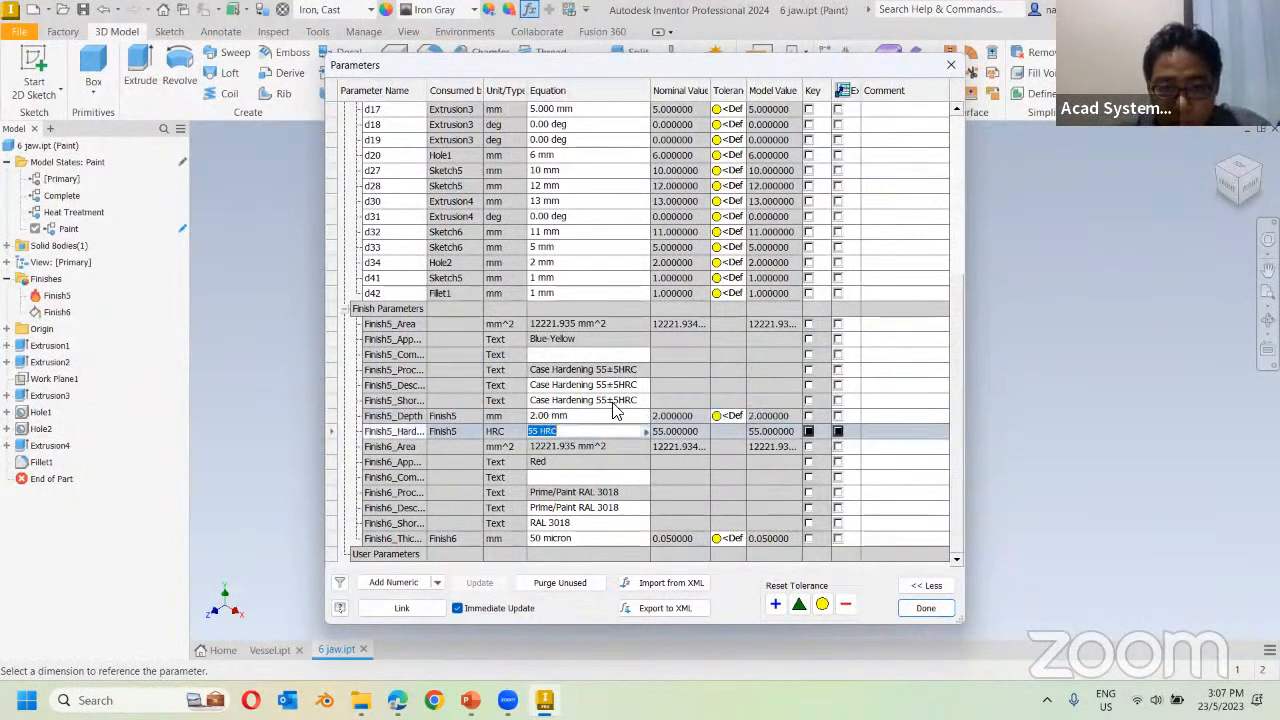
click(614, 402)
click(617, 463)
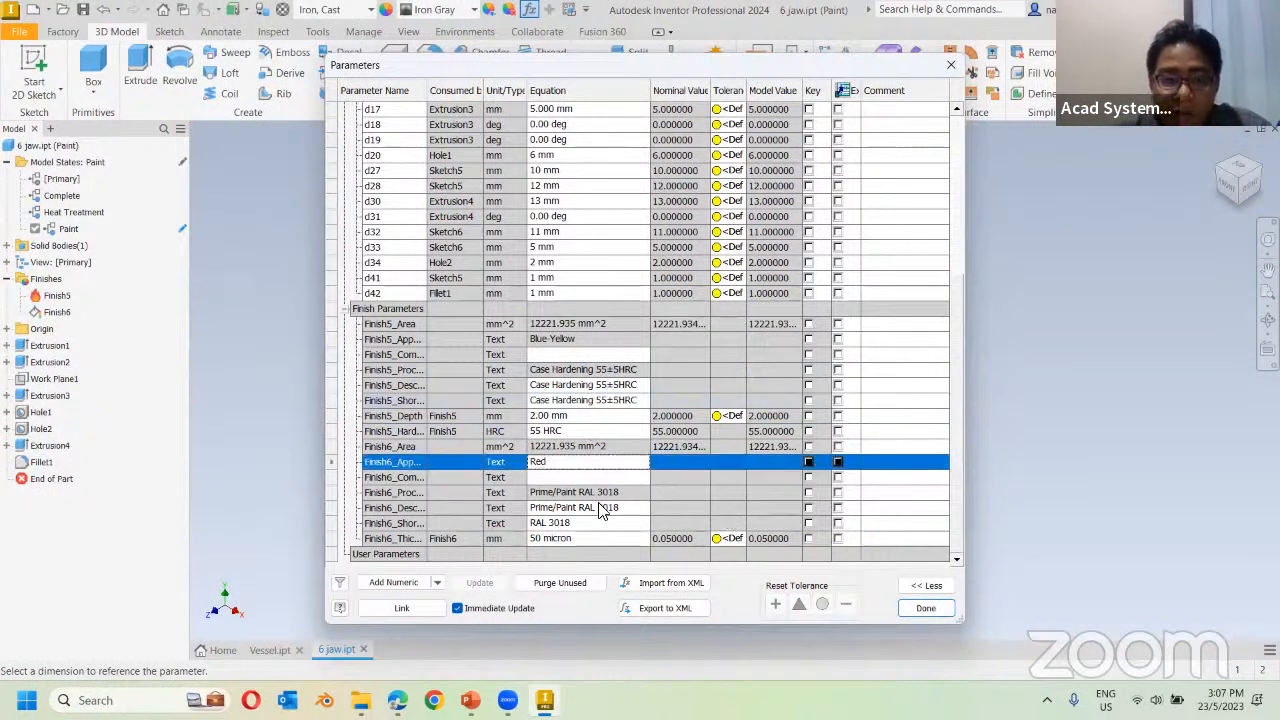
click(926, 608)
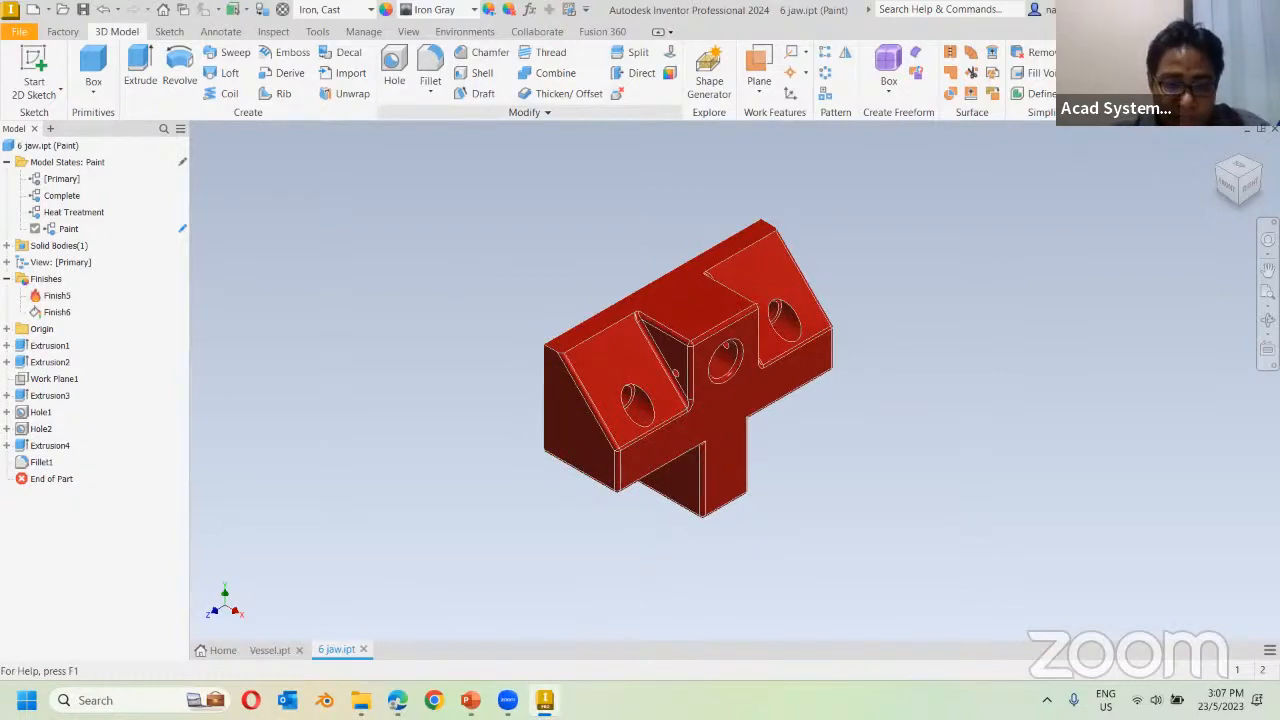
Switch to the PowerPoint presentation and select the Finish feature slide.
click(471, 700)
click(92, 481)
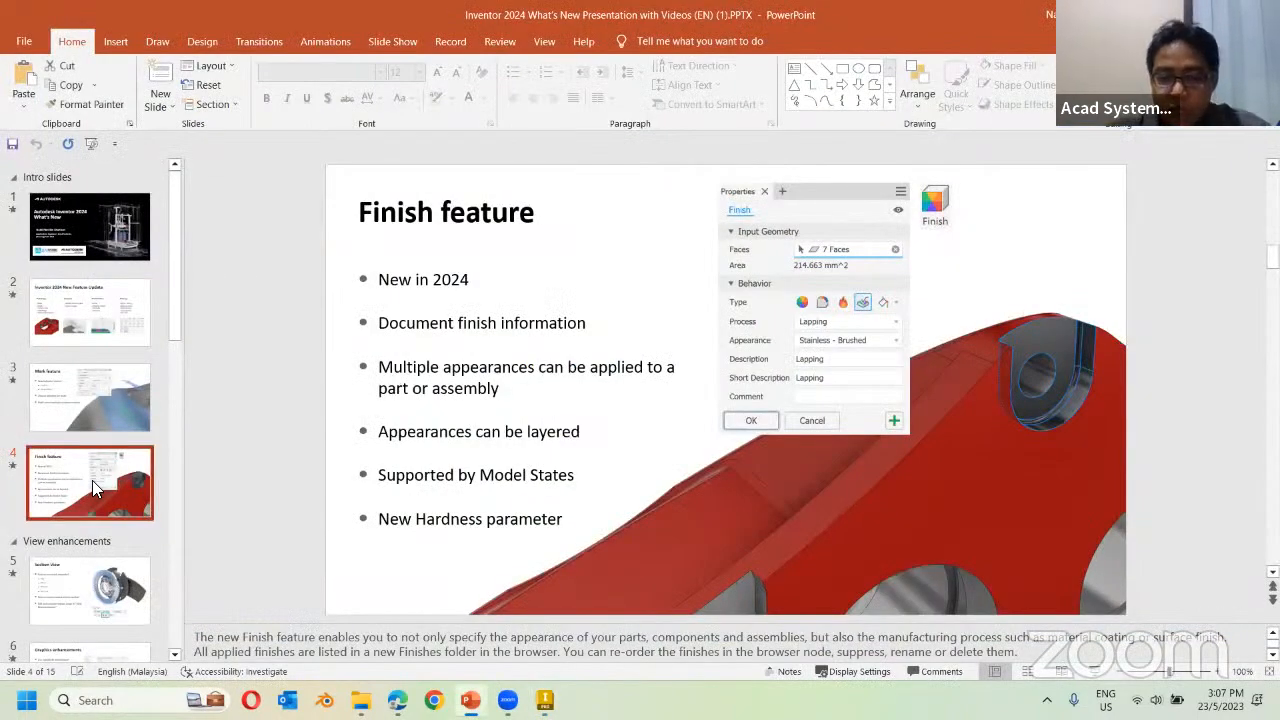
Advance to the Section View slide, switch back to Inventor and bring up Vessel.ipt in its home view.
key(Down)
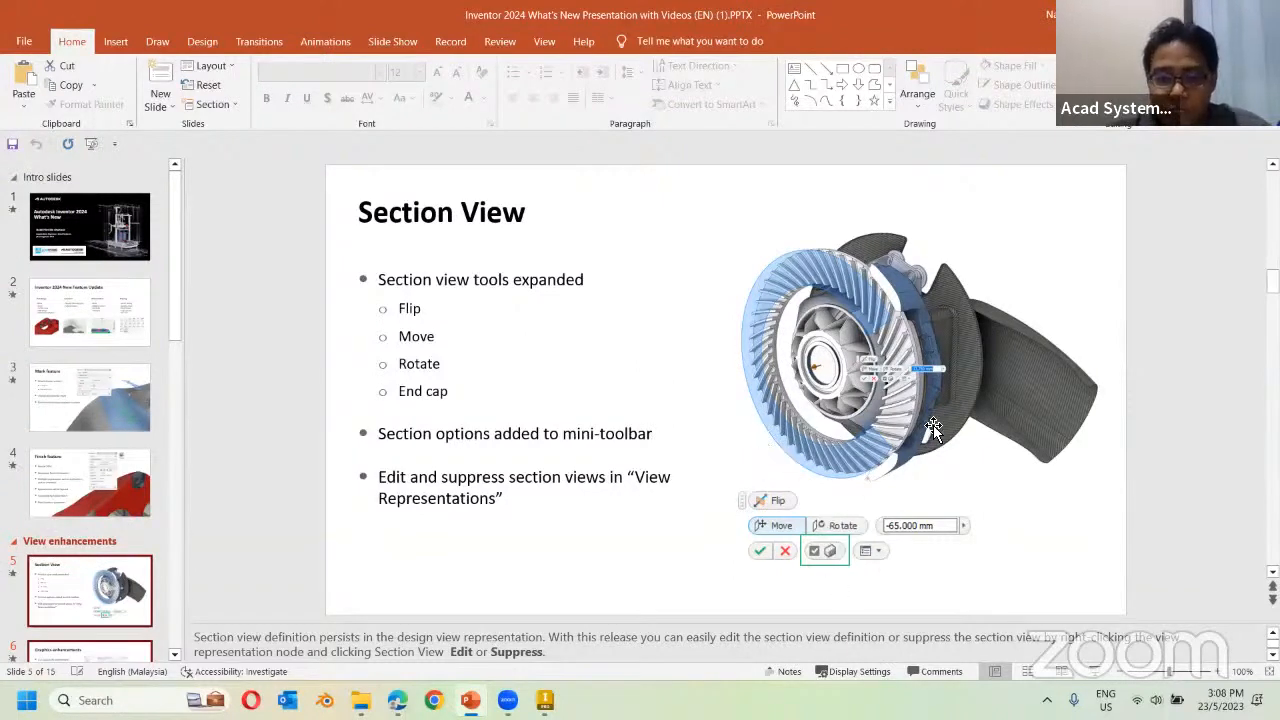
click(1184, 15)
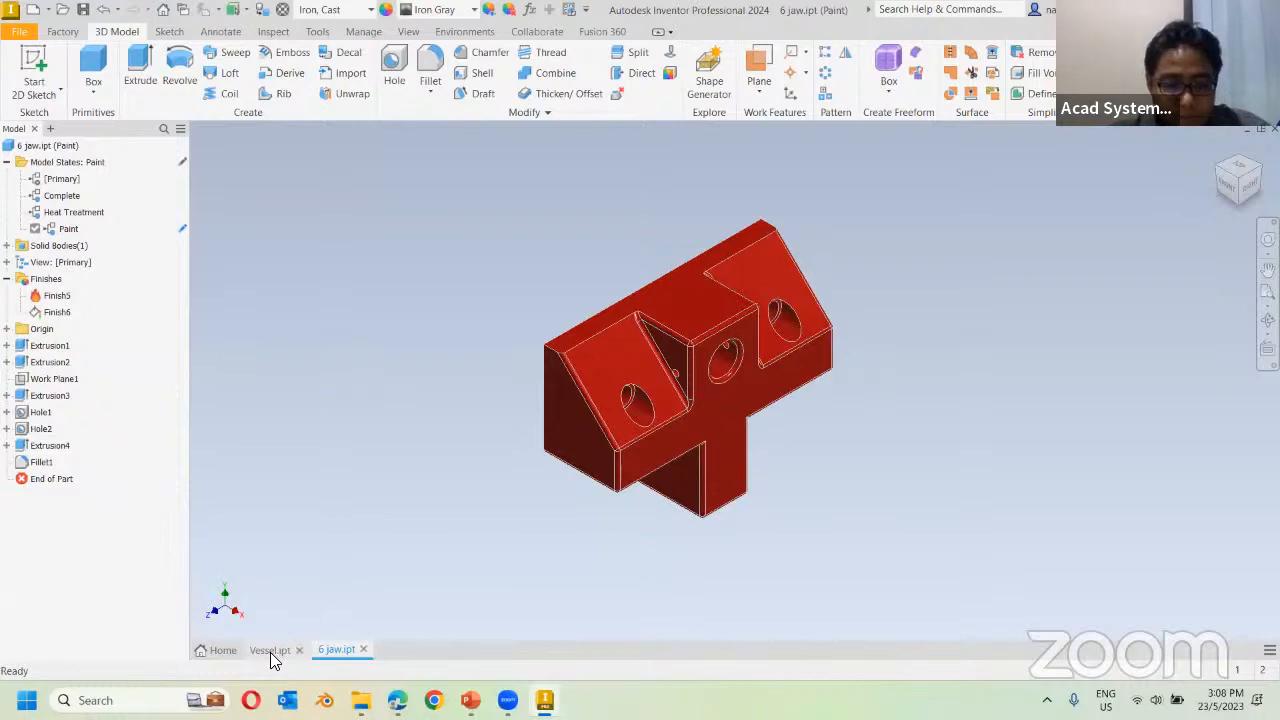
click(270, 651)
key(F6)
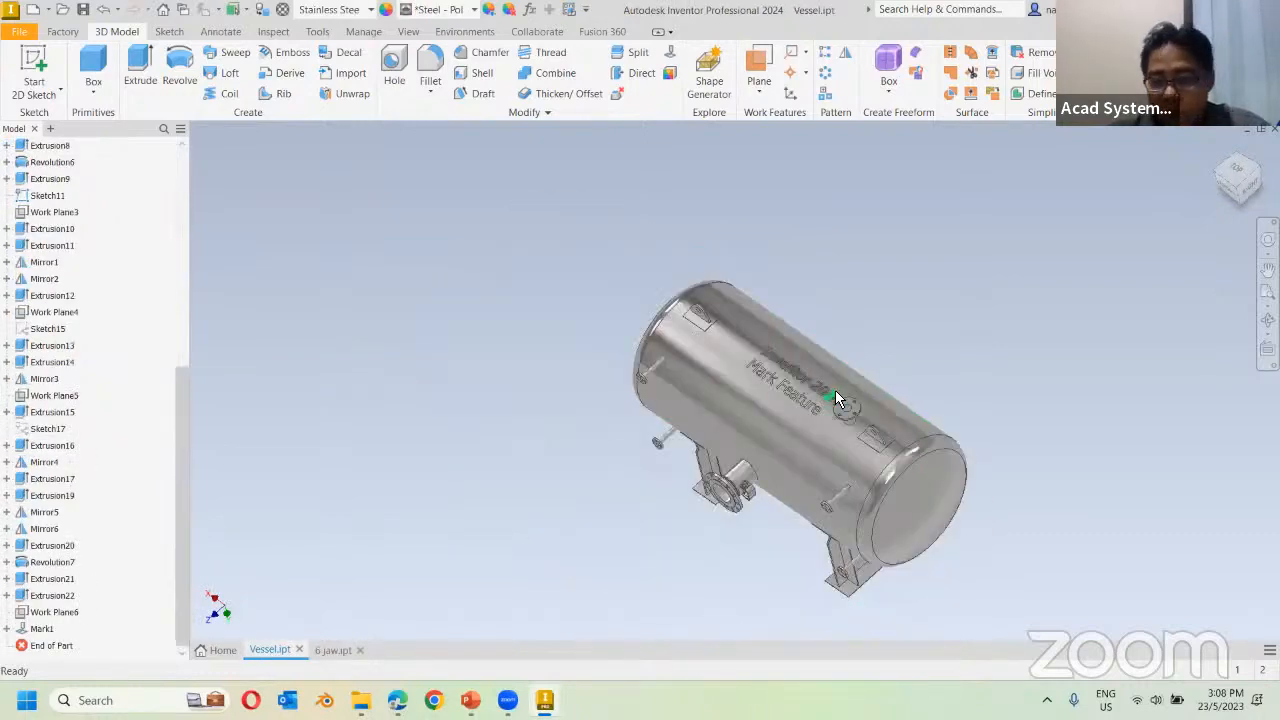
click(1227, 179)
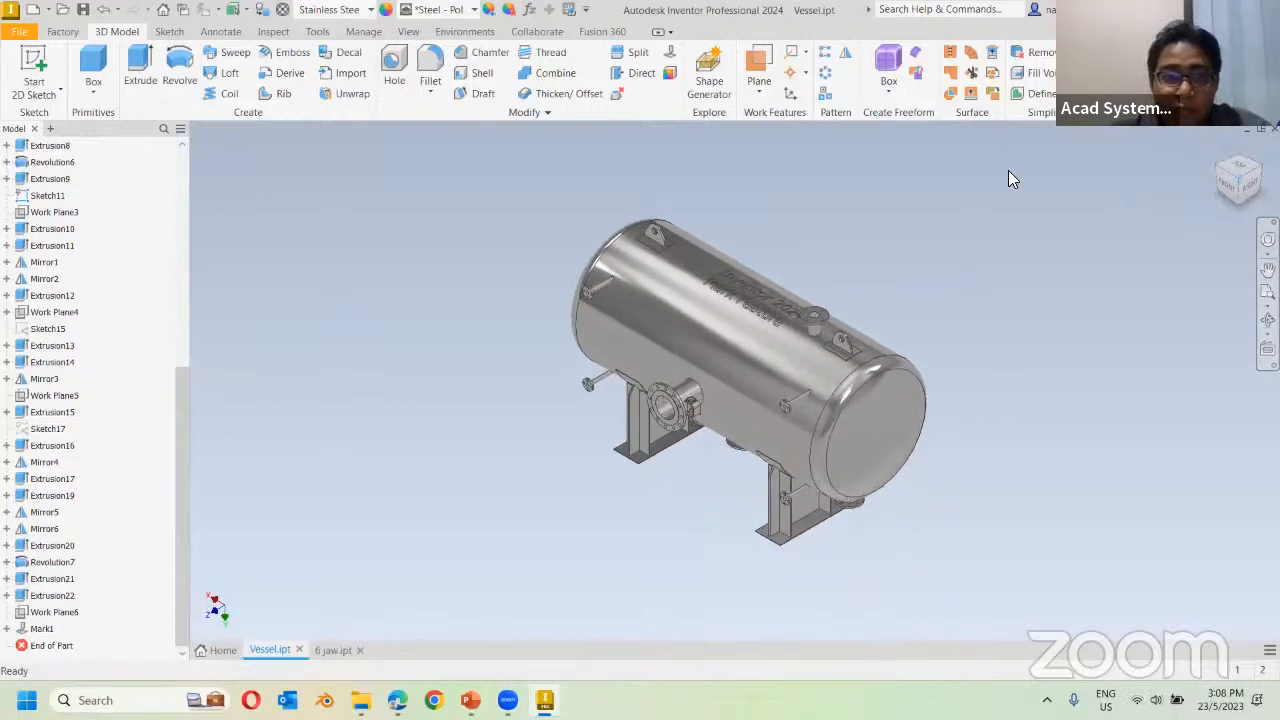
Start a half section view from the side nozzle's flange face and move the section plane to about -459 mm.
click(410, 32)
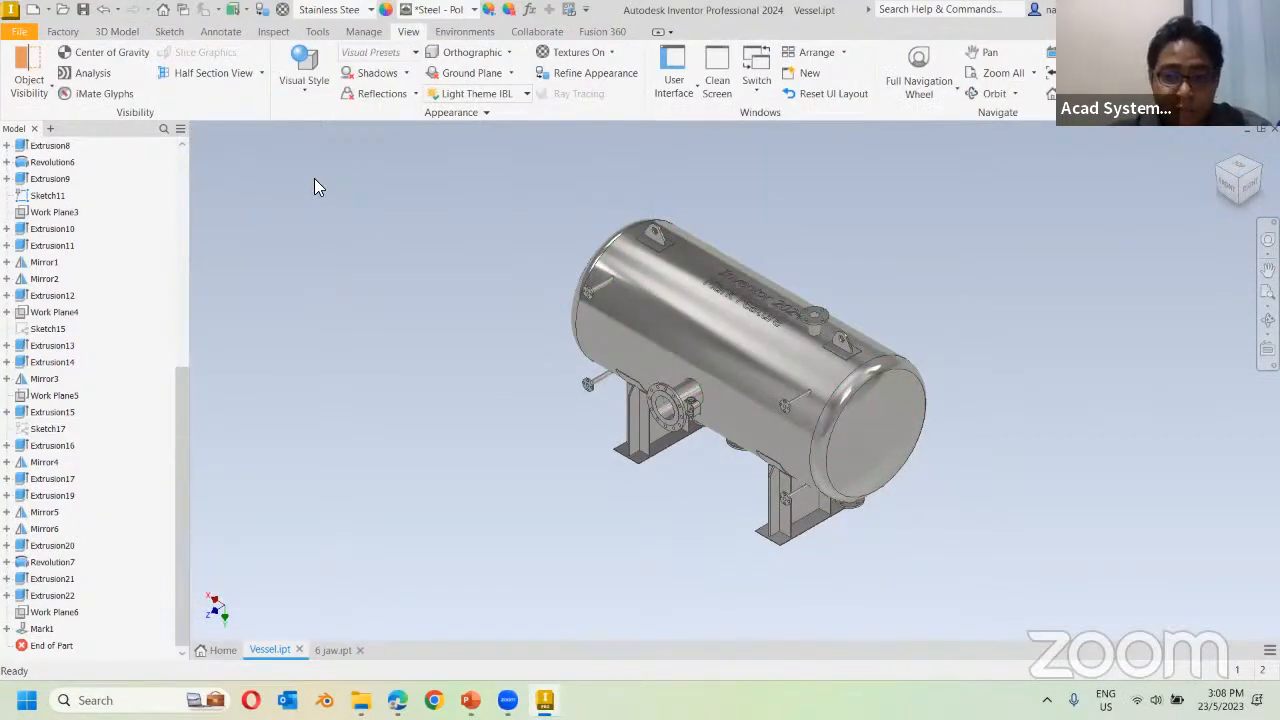
click(263, 74)
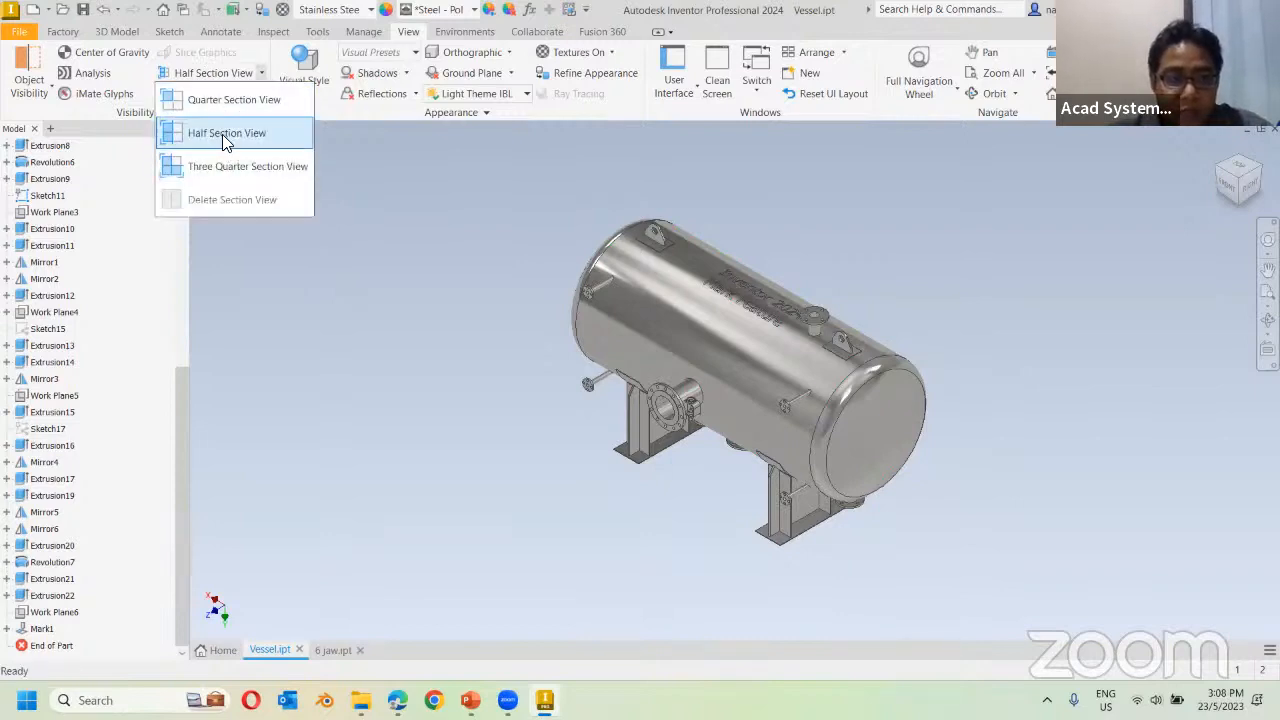
click(218, 134)
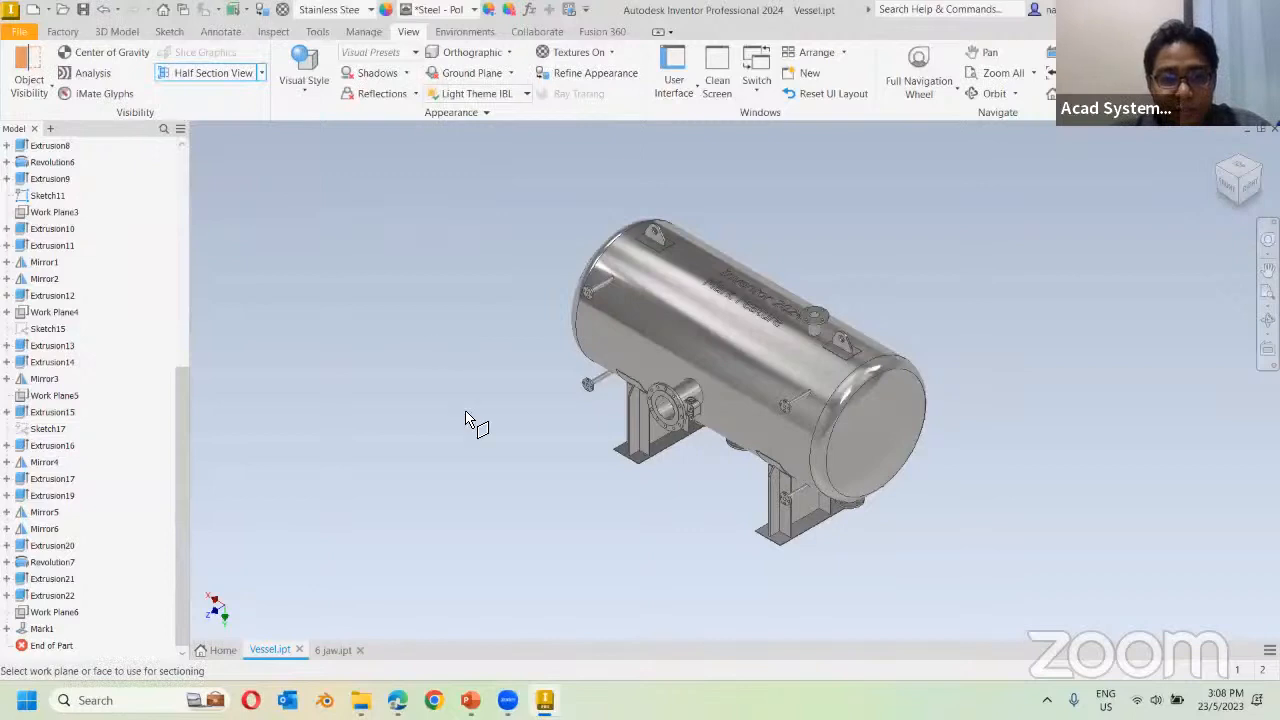
scroll(471, 423, down, 3)
click(771, 362)
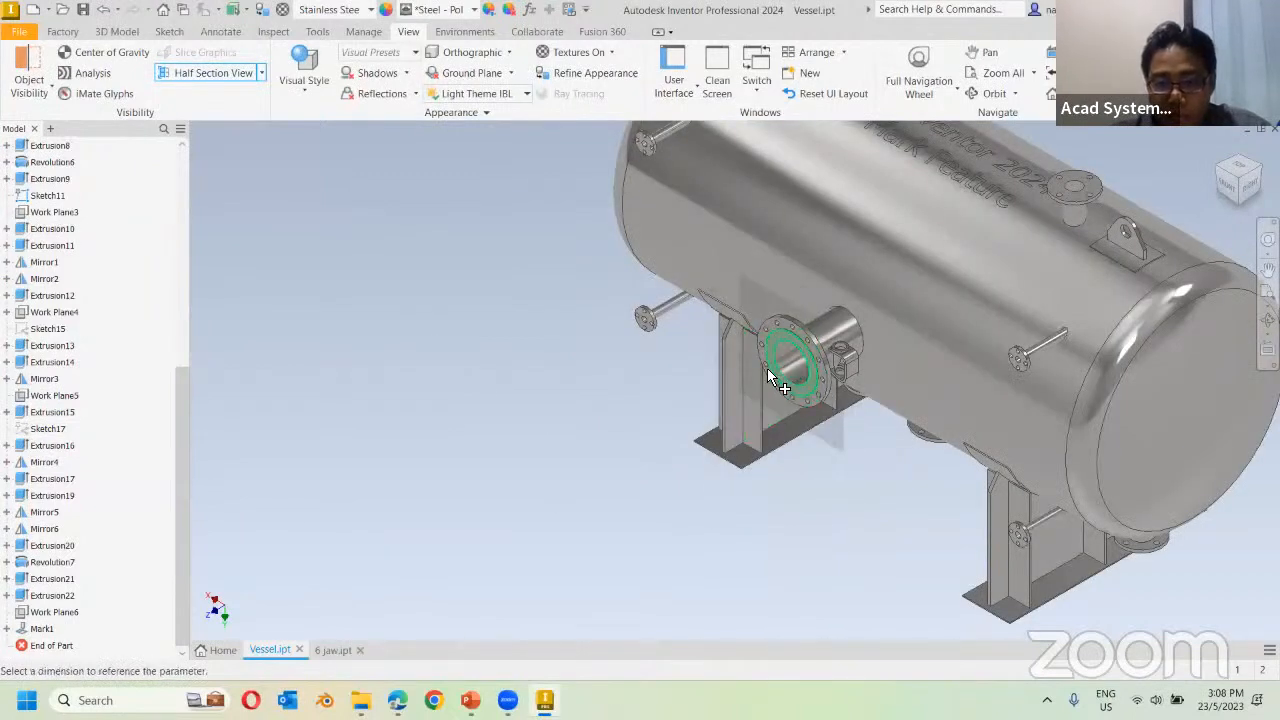
drag(780, 372, 868, 346)
middle_drag(703, 432, 512, 441)
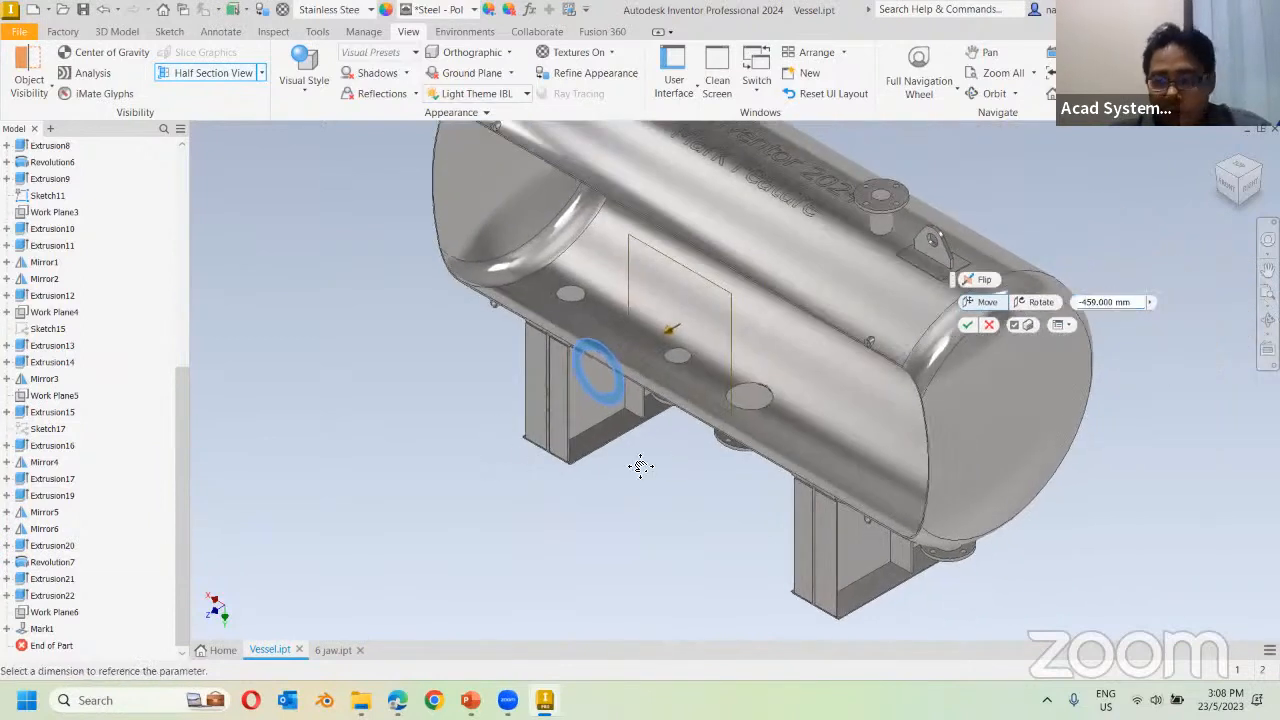
middle_drag(640, 466, 638, 455)
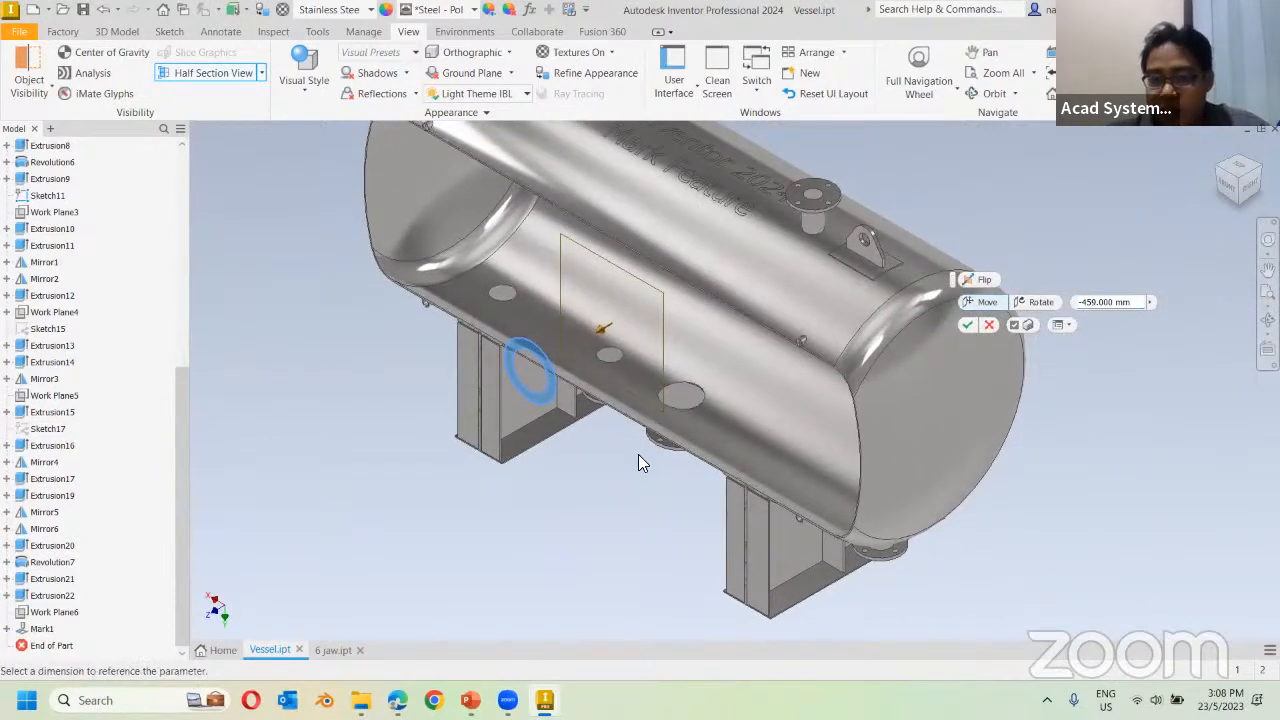
Rotate the section plane so it cuts the vessel at an oblique angle and apply the half section.
click(1040, 303)
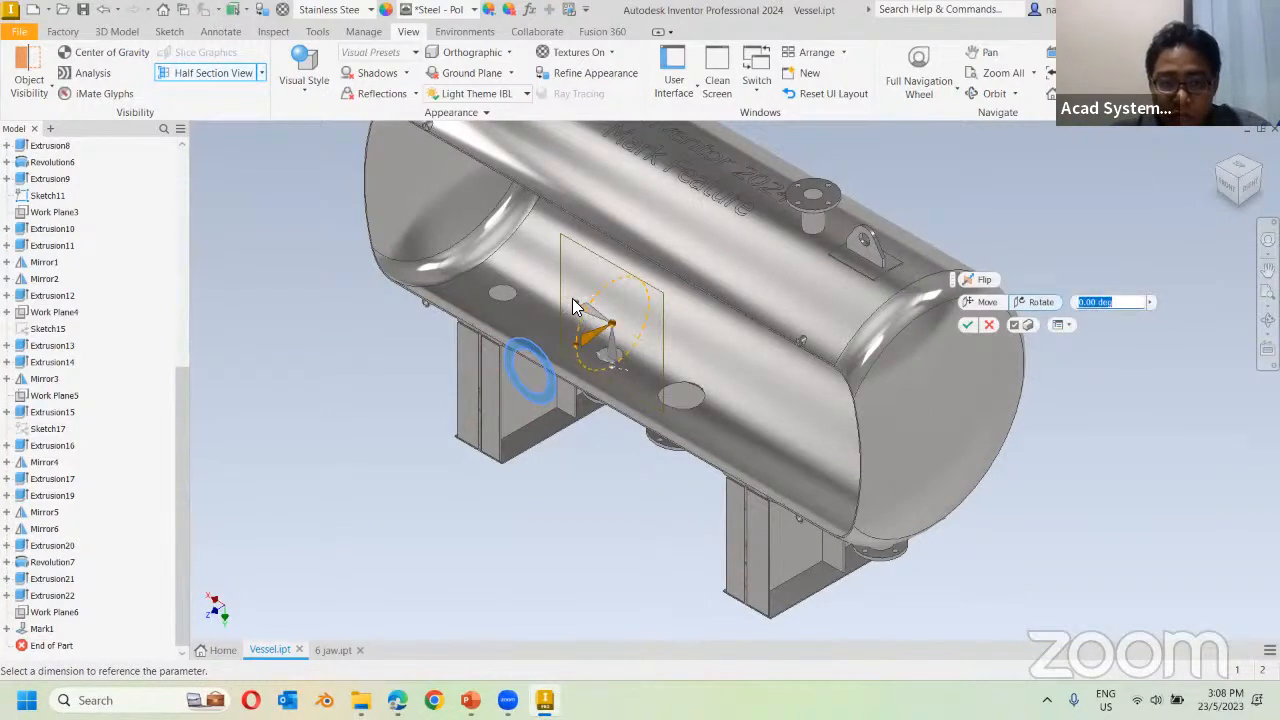
mouse_move(575, 305)
mouse_down()
mouse_move(586, 334)
mouse_move(560, 316)
mouse_up()
click(398, 470)
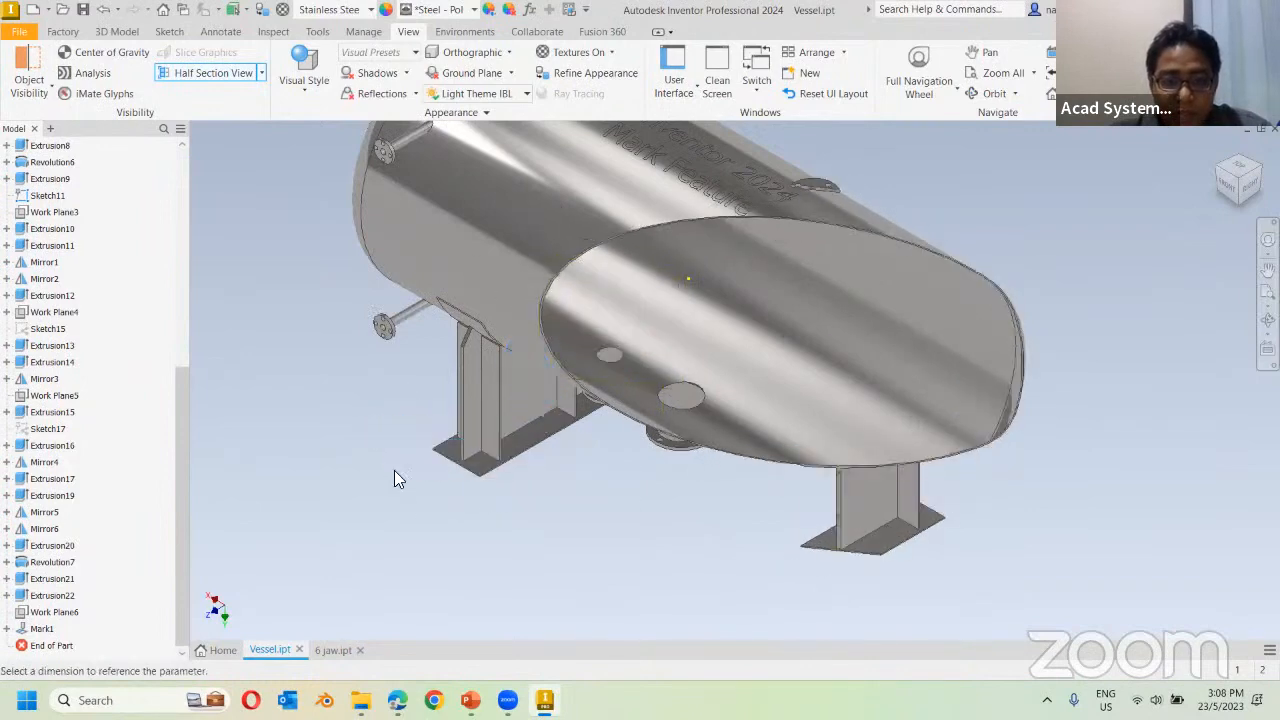
scroll(438, 443, down, 3)
middle_drag(396, 372, 456, 415)
Create a new view representation from the sectioned vessel and name it Section.
scroll(122, 307, up, 6)
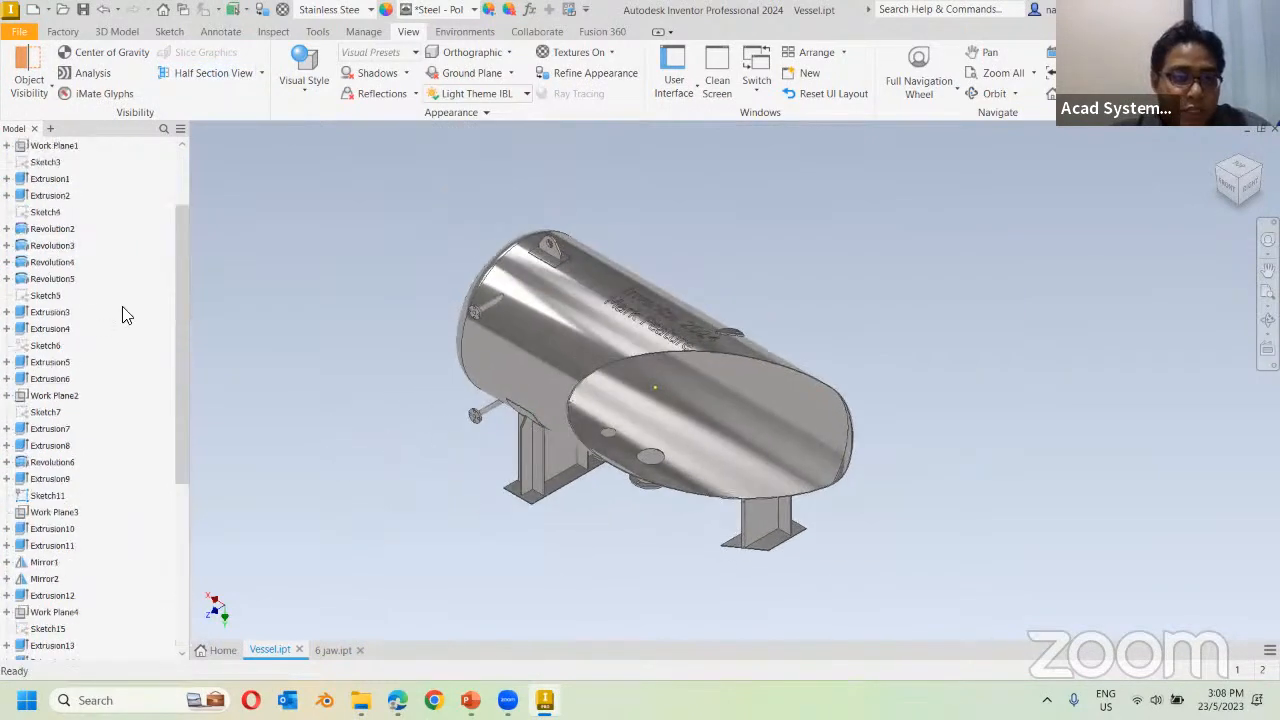
scroll(128, 320, up, 2)
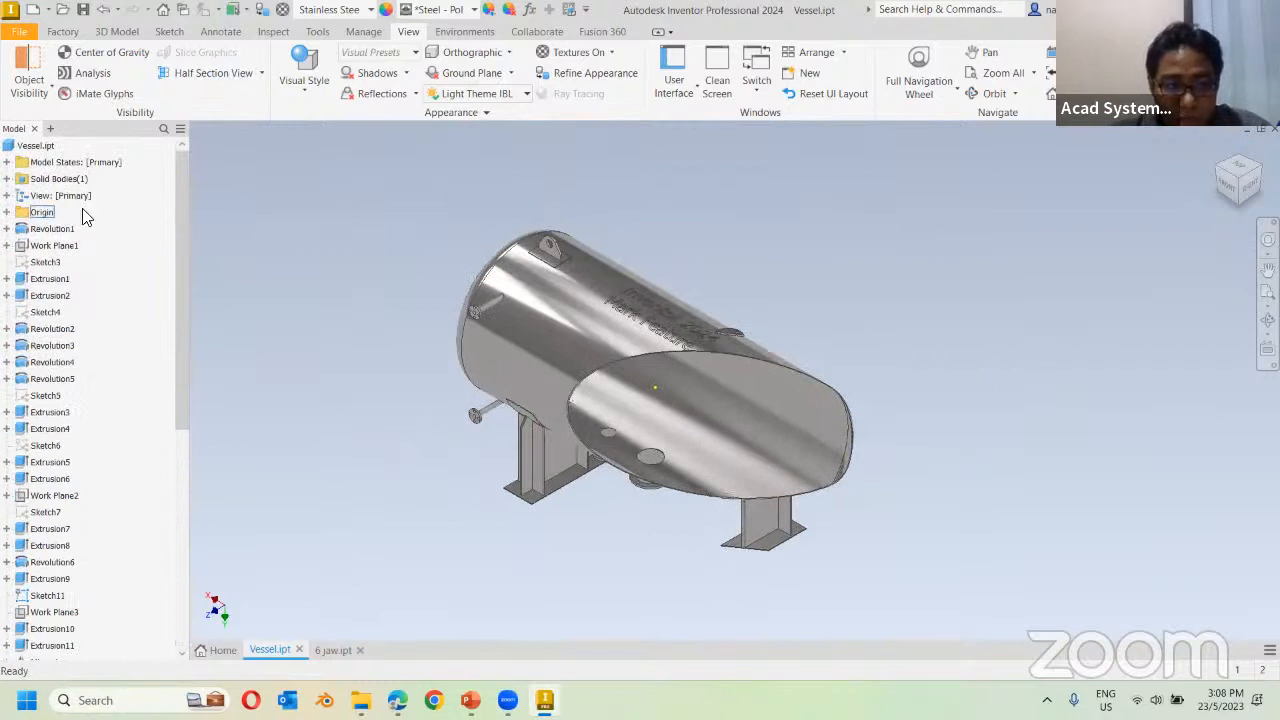
click(7, 195)
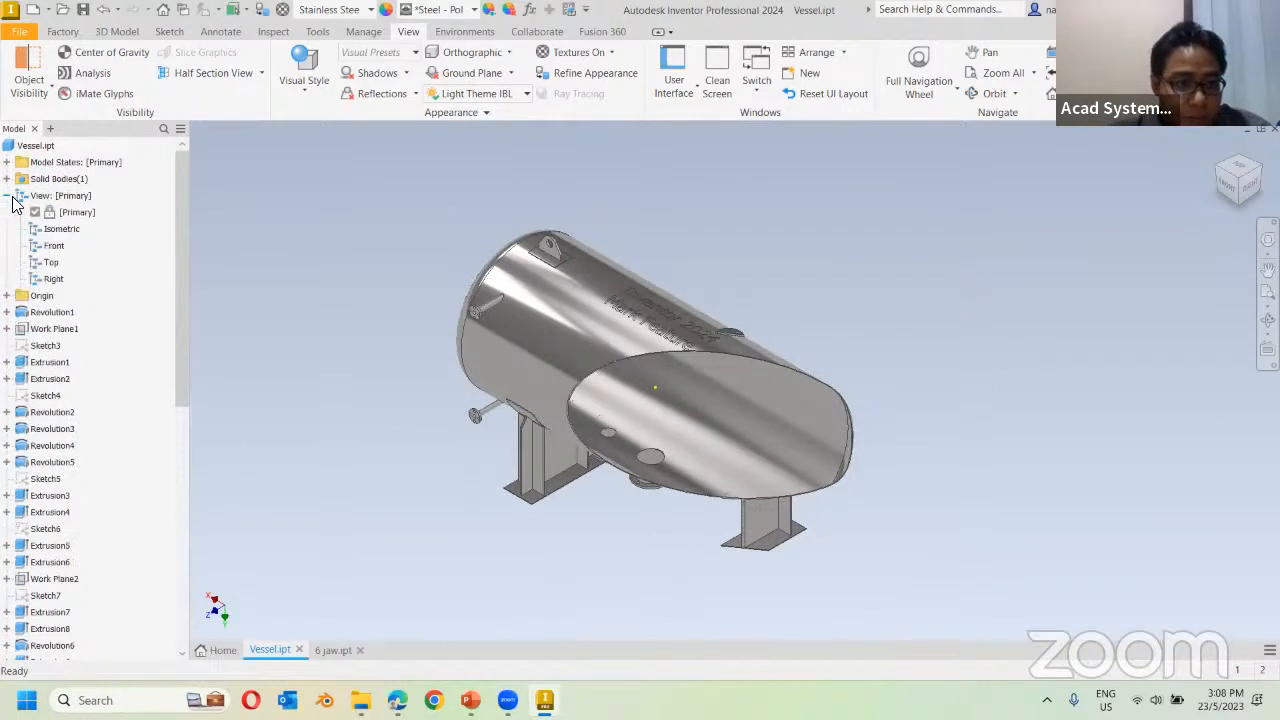
right_click(60, 196)
click(86, 218)
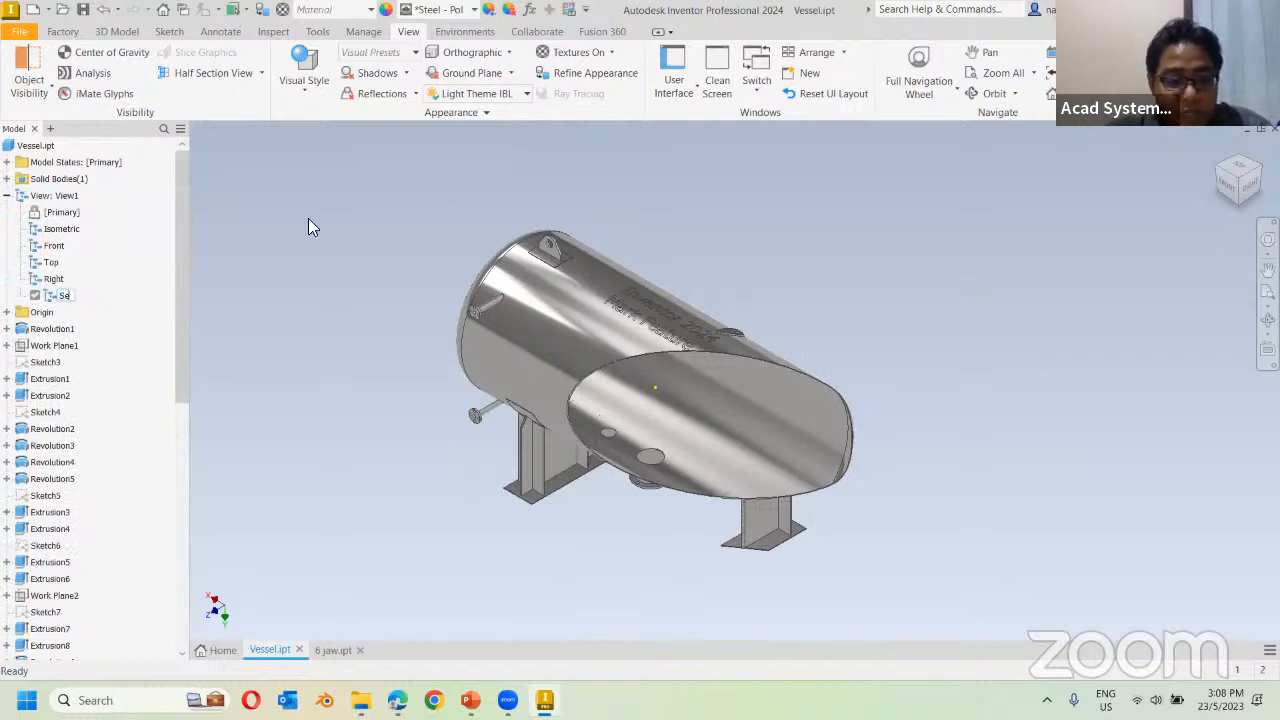
key(Return)
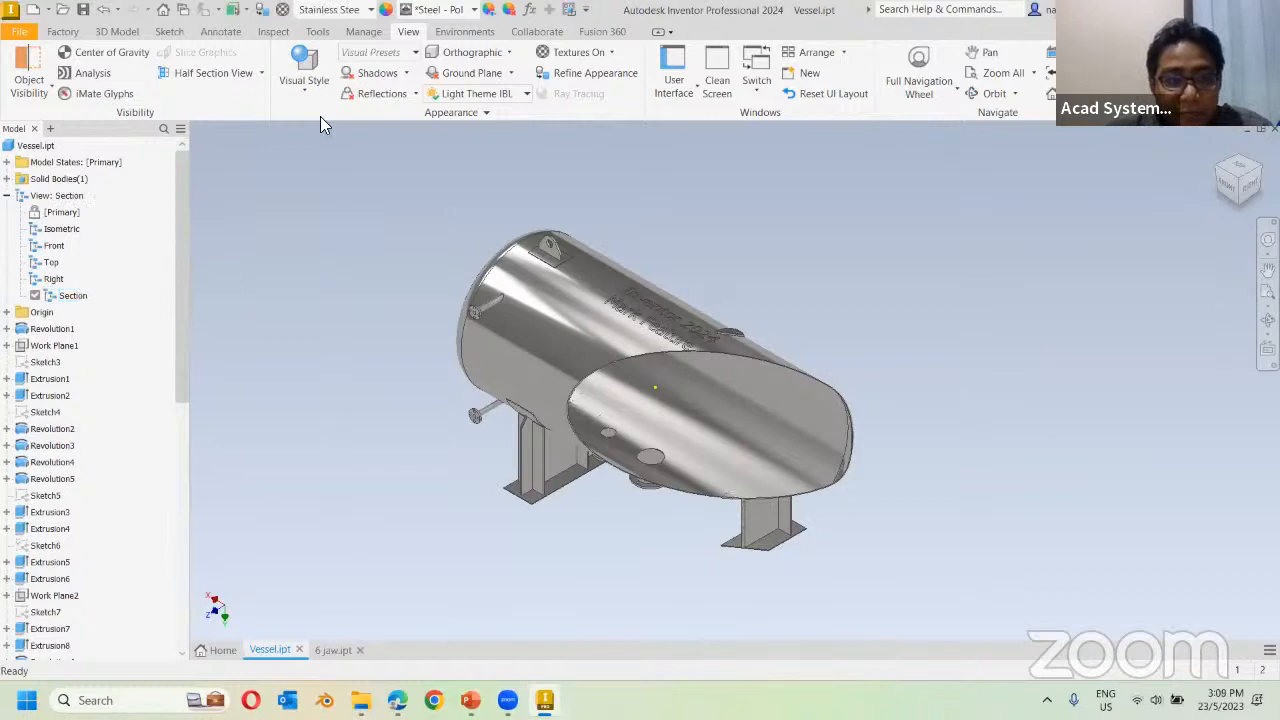
Compare the saved view representations by activating Right and Isometric and returning to Section.
double_click(58, 279)
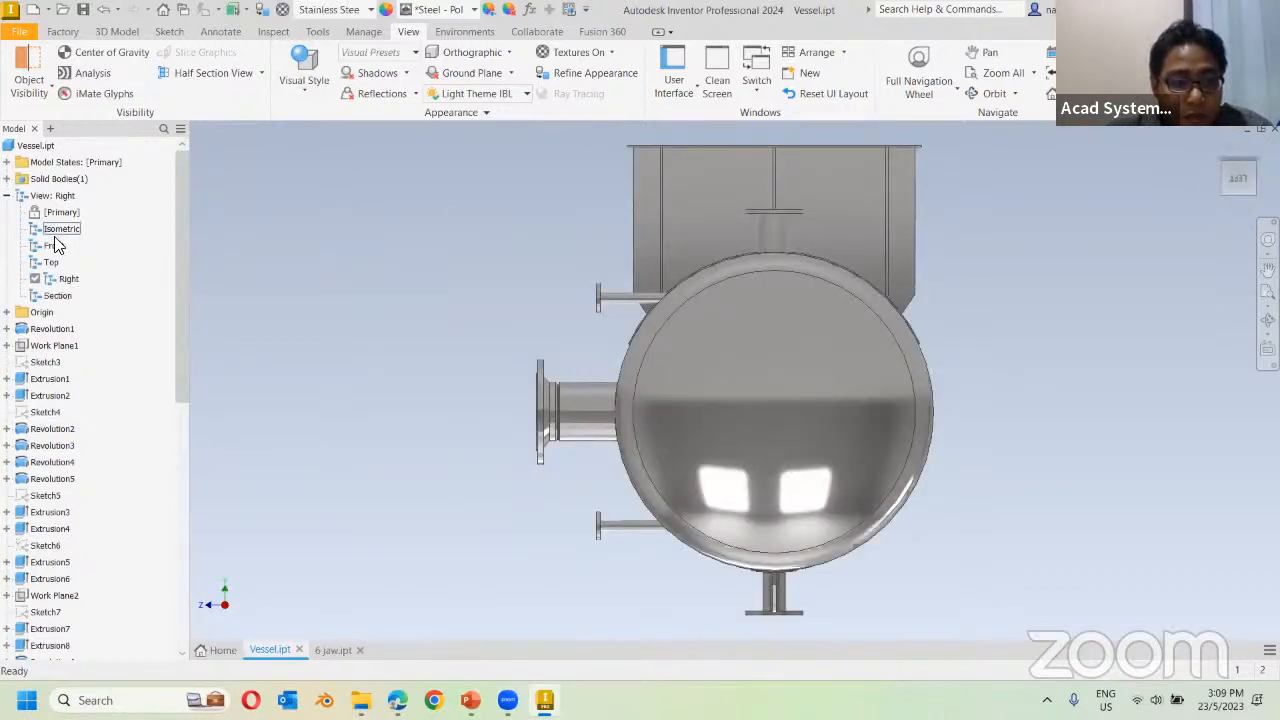
double_click(60, 228)
double_click(56, 279)
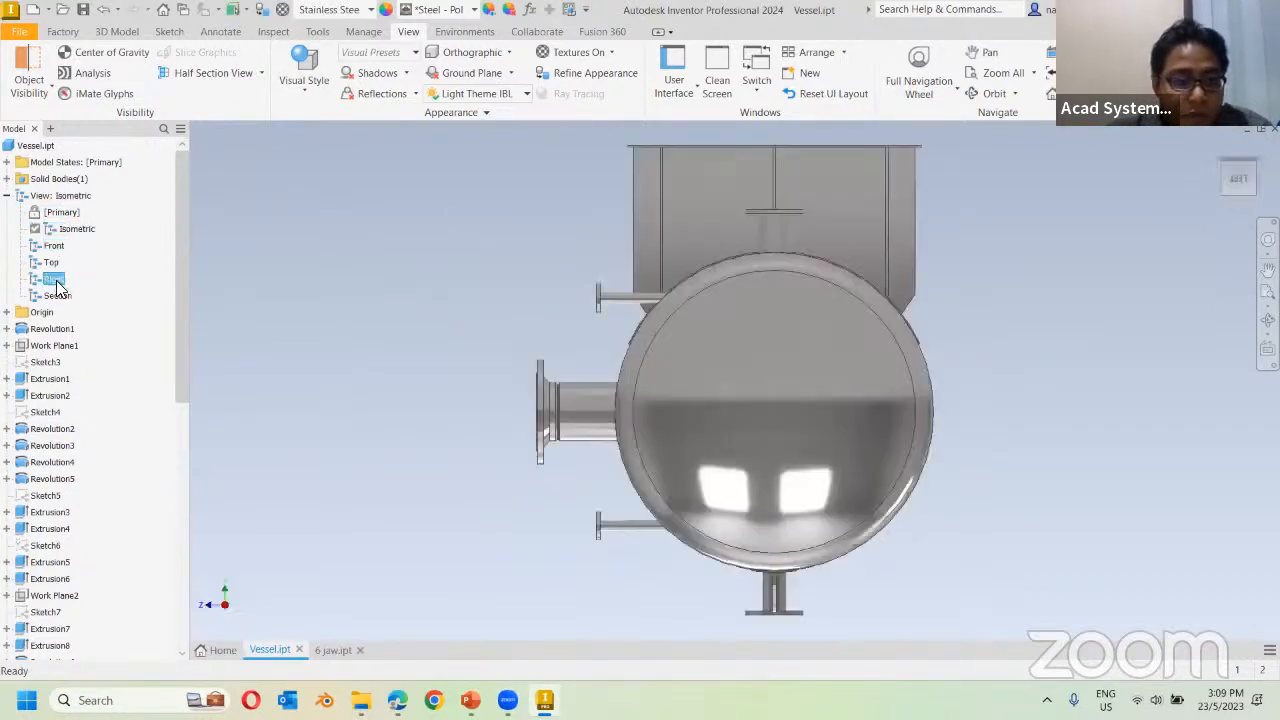
double_click(58, 295)
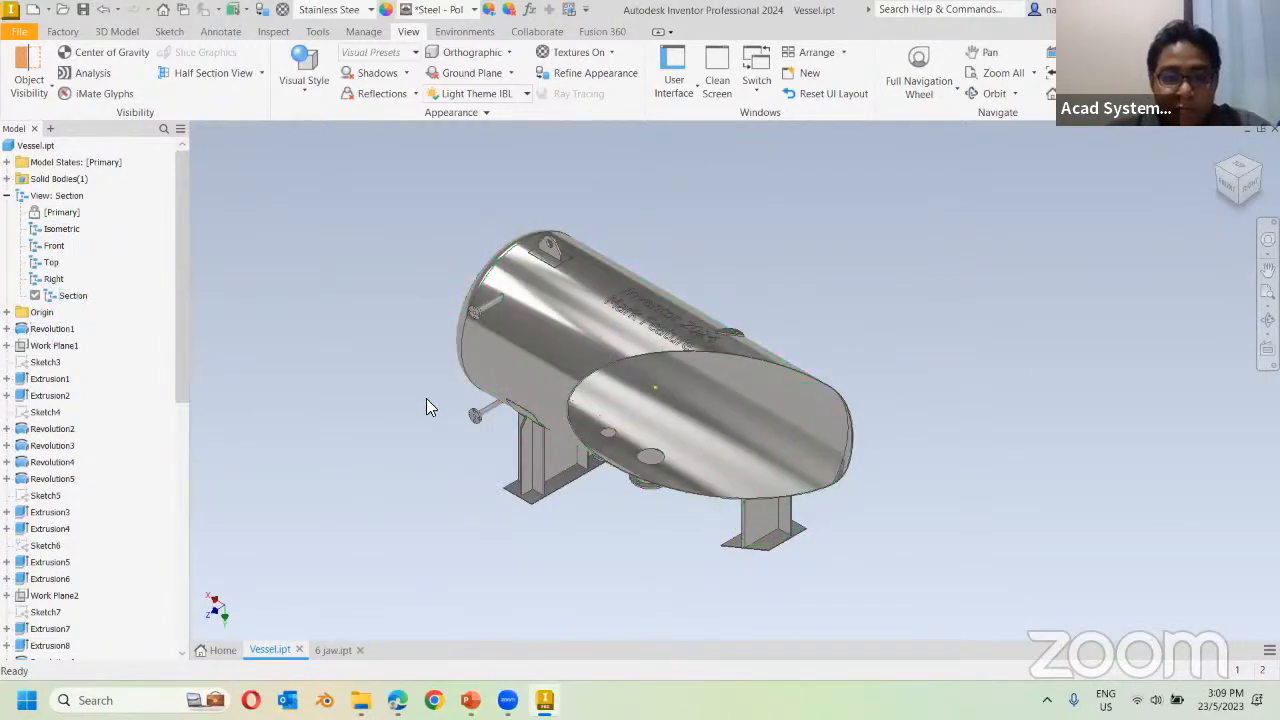
Open the section definition of the Section view representation for editing and flip the cut direction back and forth.
right_click(78, 296)
click(270, 421)
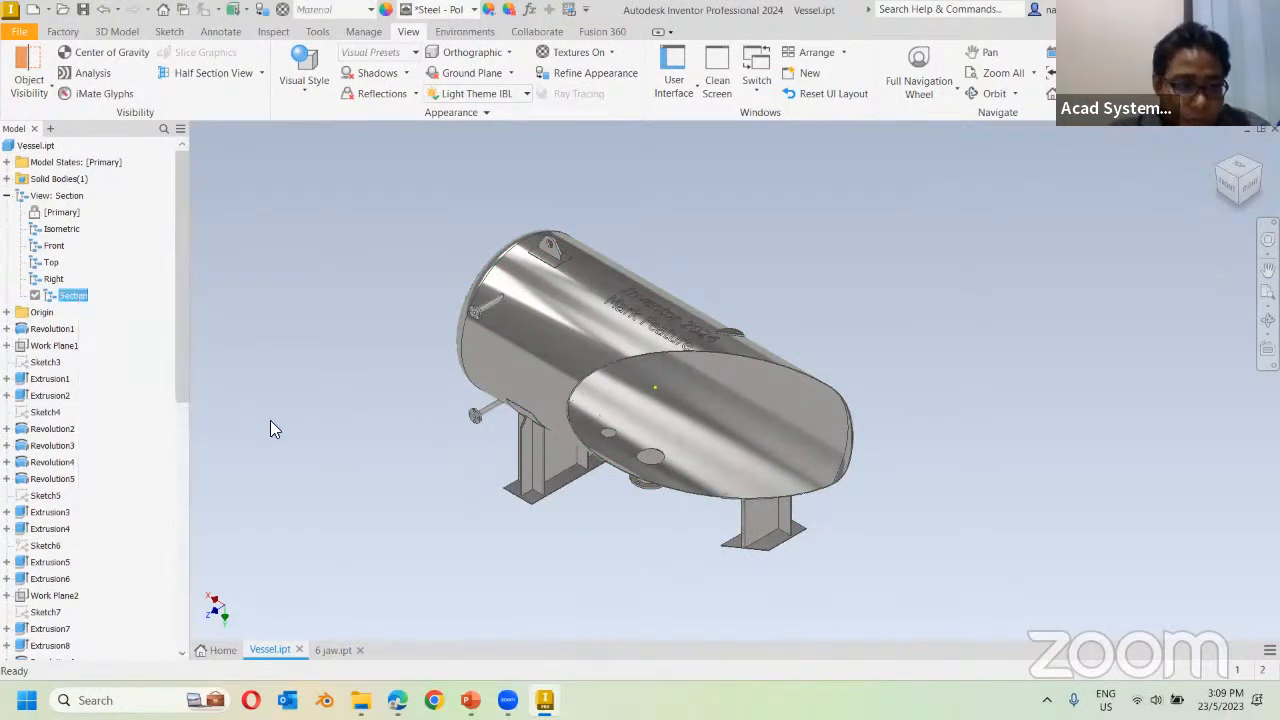
right_click(64, 298)
mouse_move(155, 372)
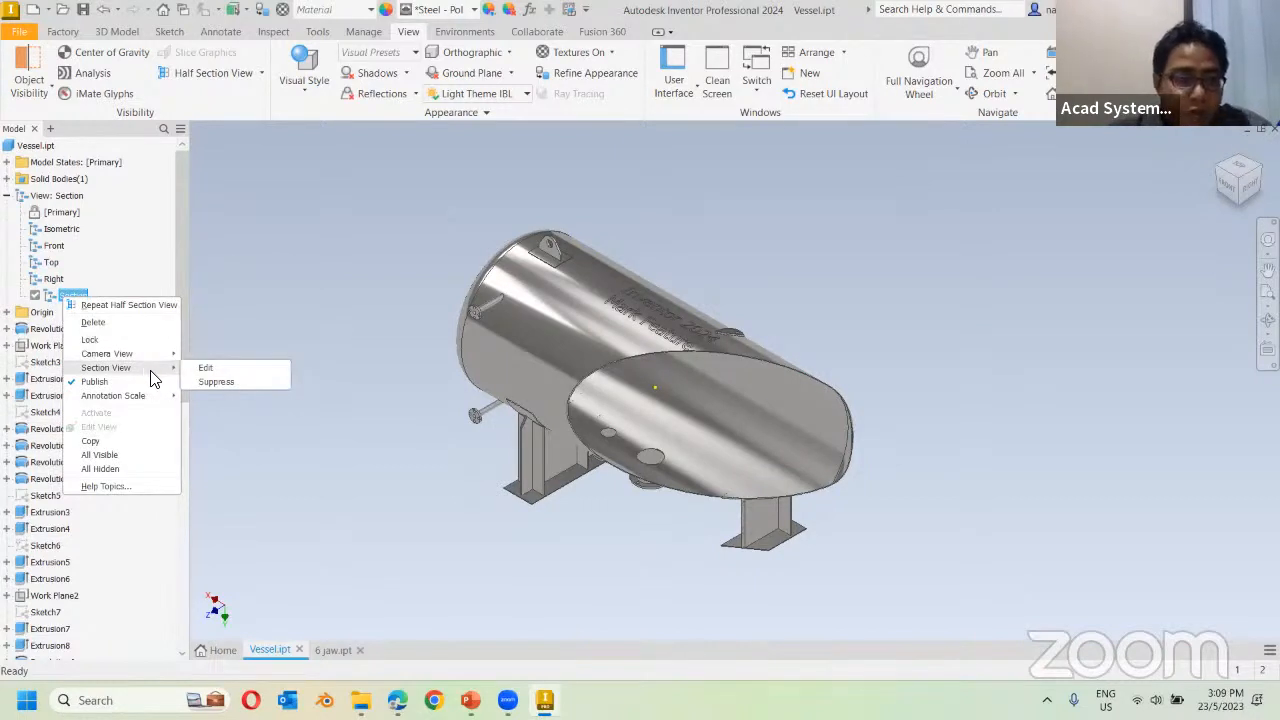
click(207, 368)
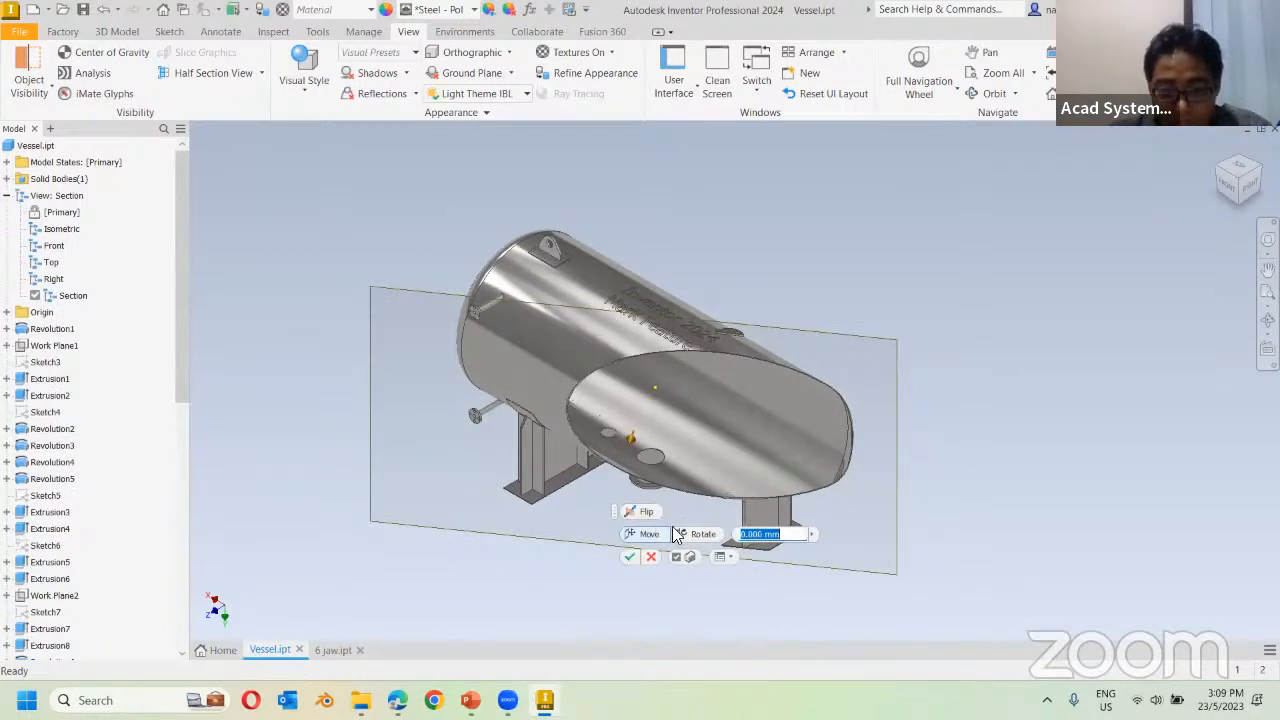
click(646, 512)
click(646, 513)
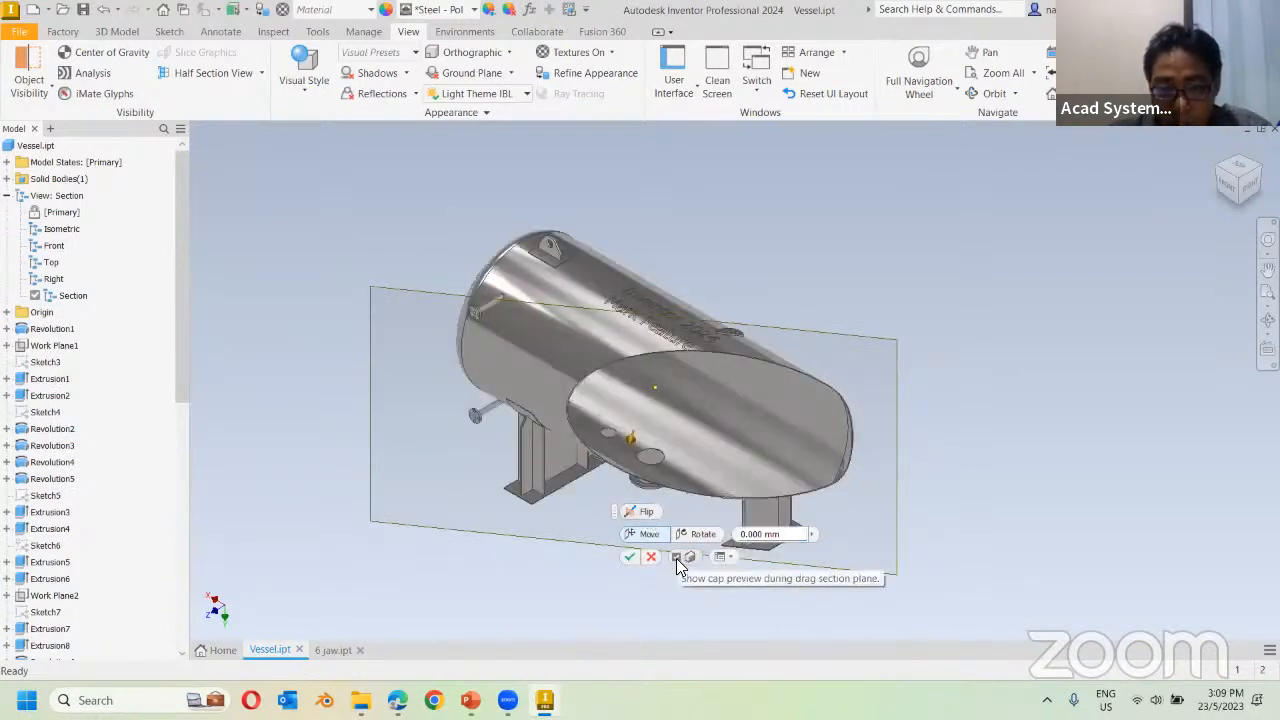
Move the section plane by about 200.75 mm so it cuts through the side nozzle.
scroll(645, 462, up, 5)
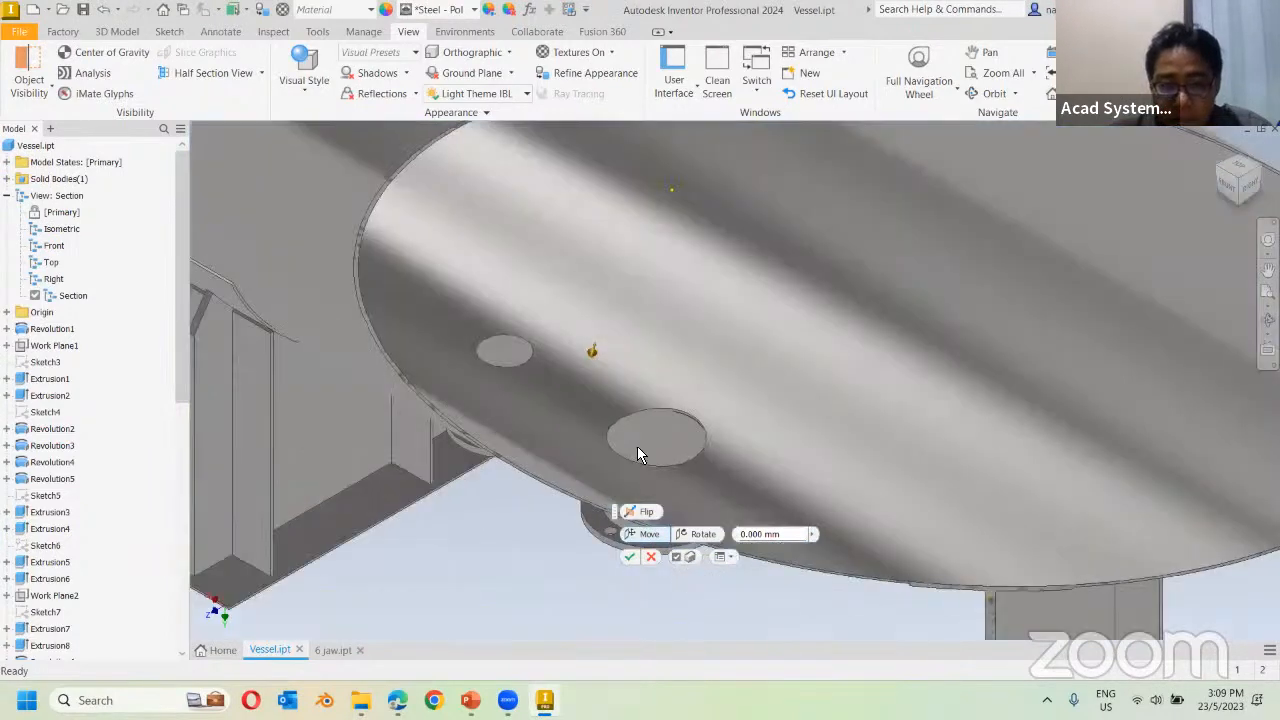
drag(590, 360, 472, 360)
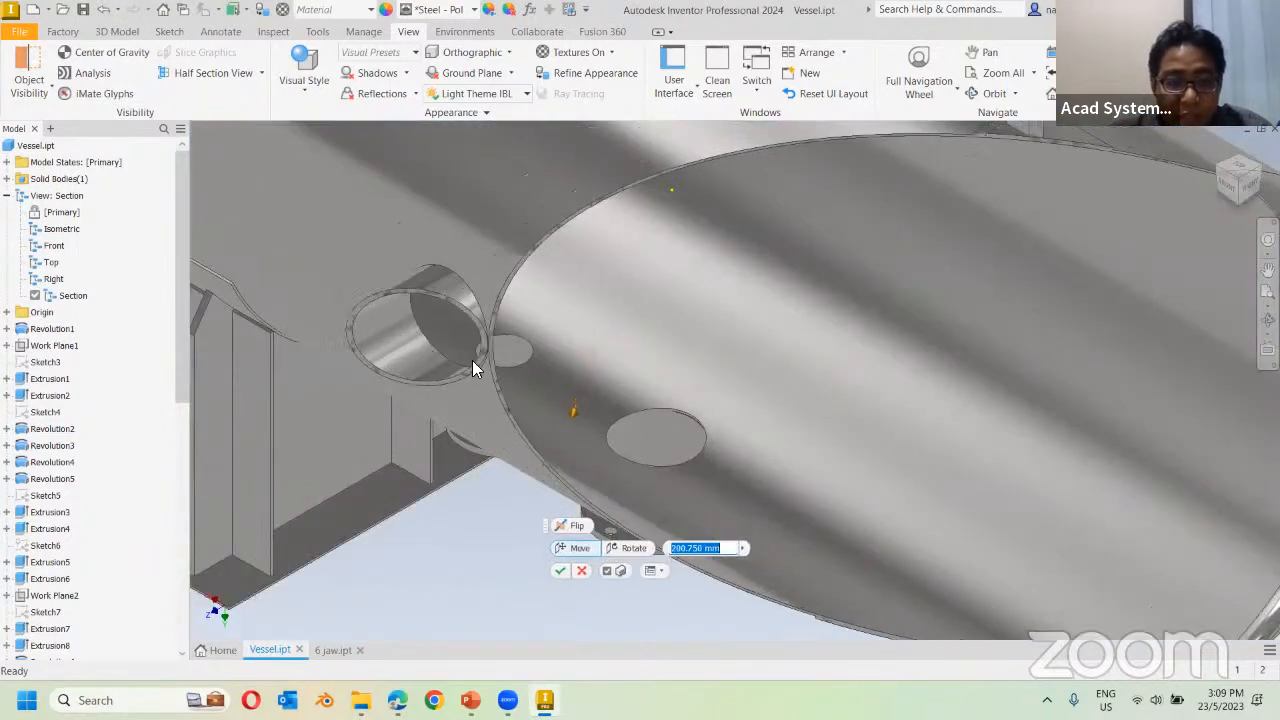
scroll(434, 302, up, 5)
scroll(494, 257, down, 3)
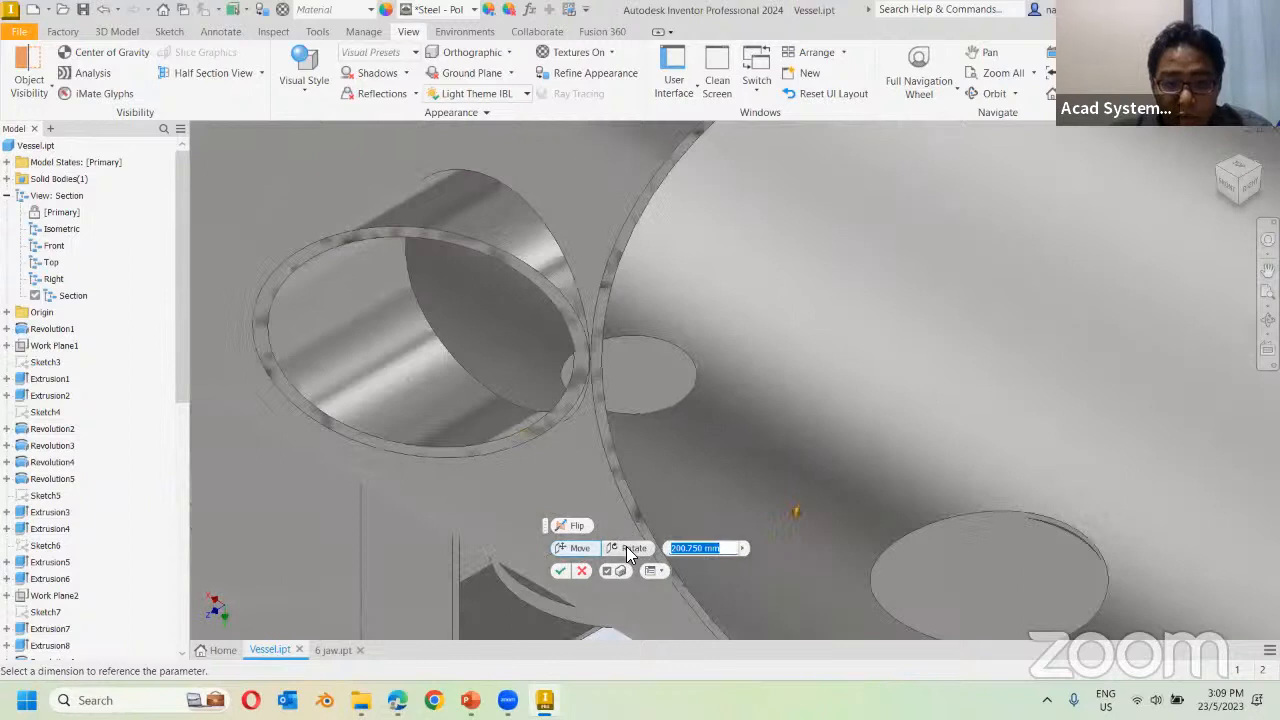
Toggle the section cap preview off and on and accept the edited section view.
click(605, 571)
click(605, 571)
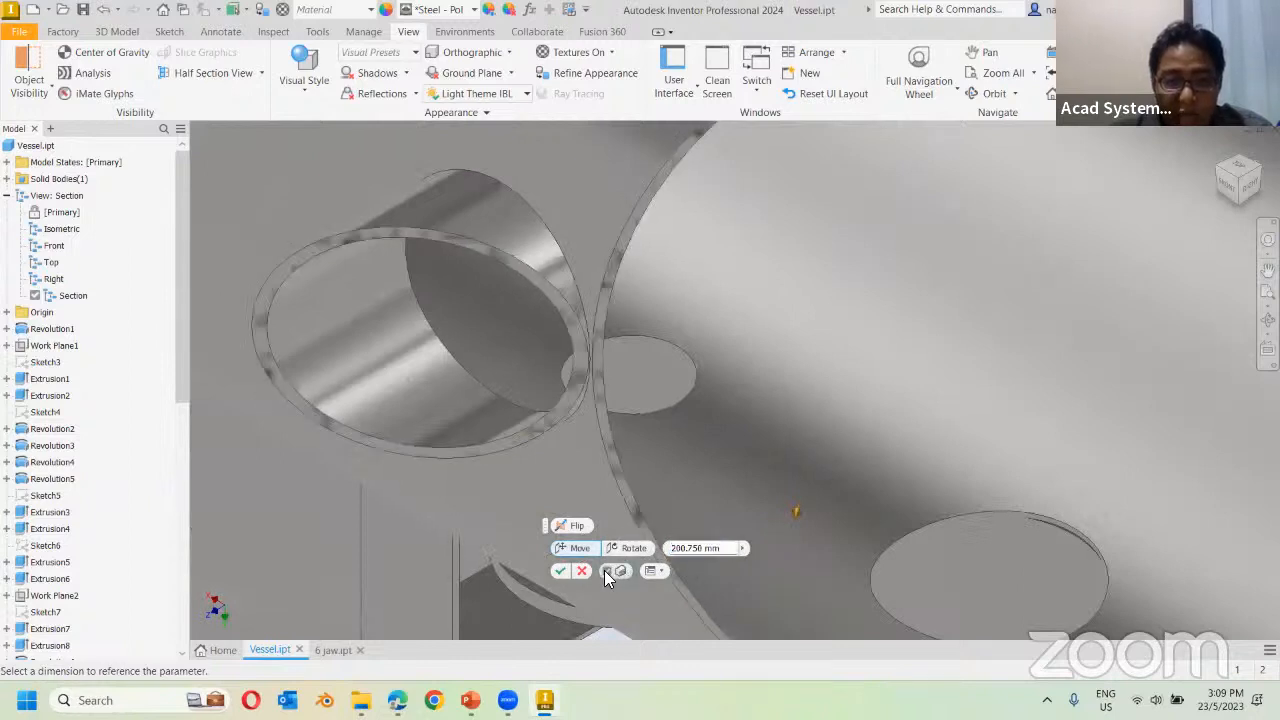
scroll(644, 420, down, 10)
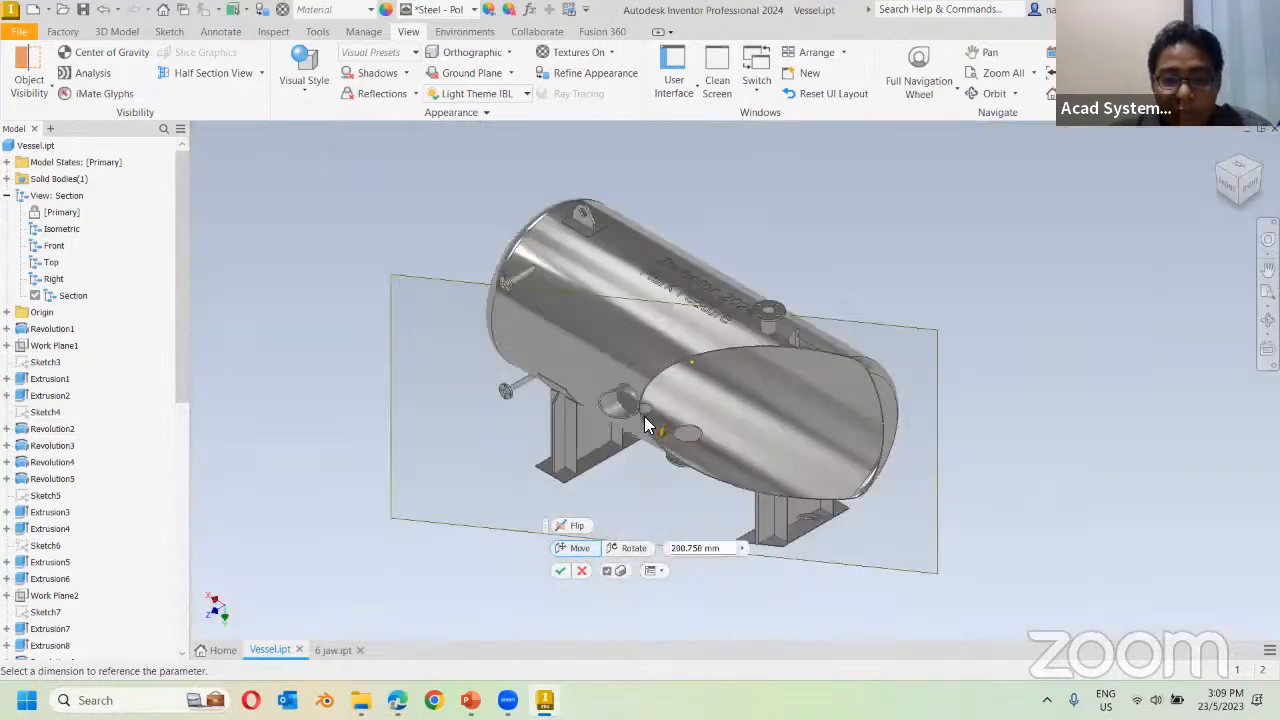
click(560, 571)
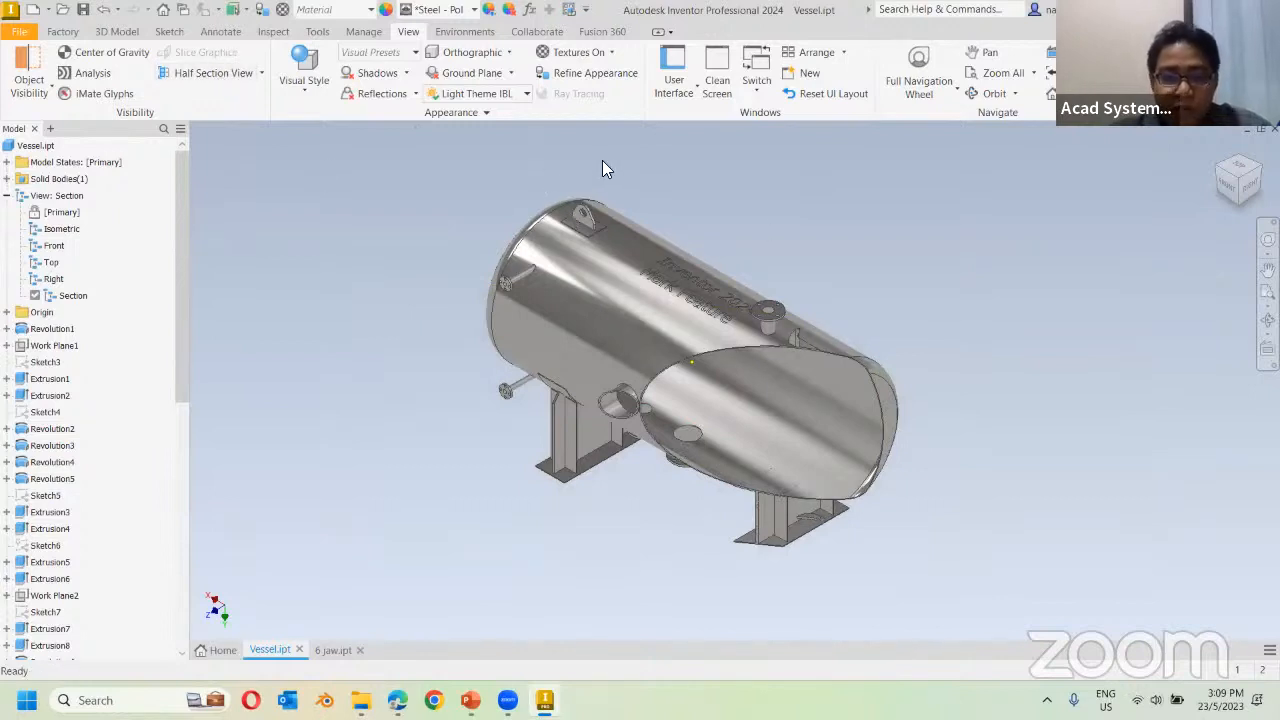
Activate the Isometric and finally the Primary view representation, and return the vessel to its home view.
double_click(55, 232)
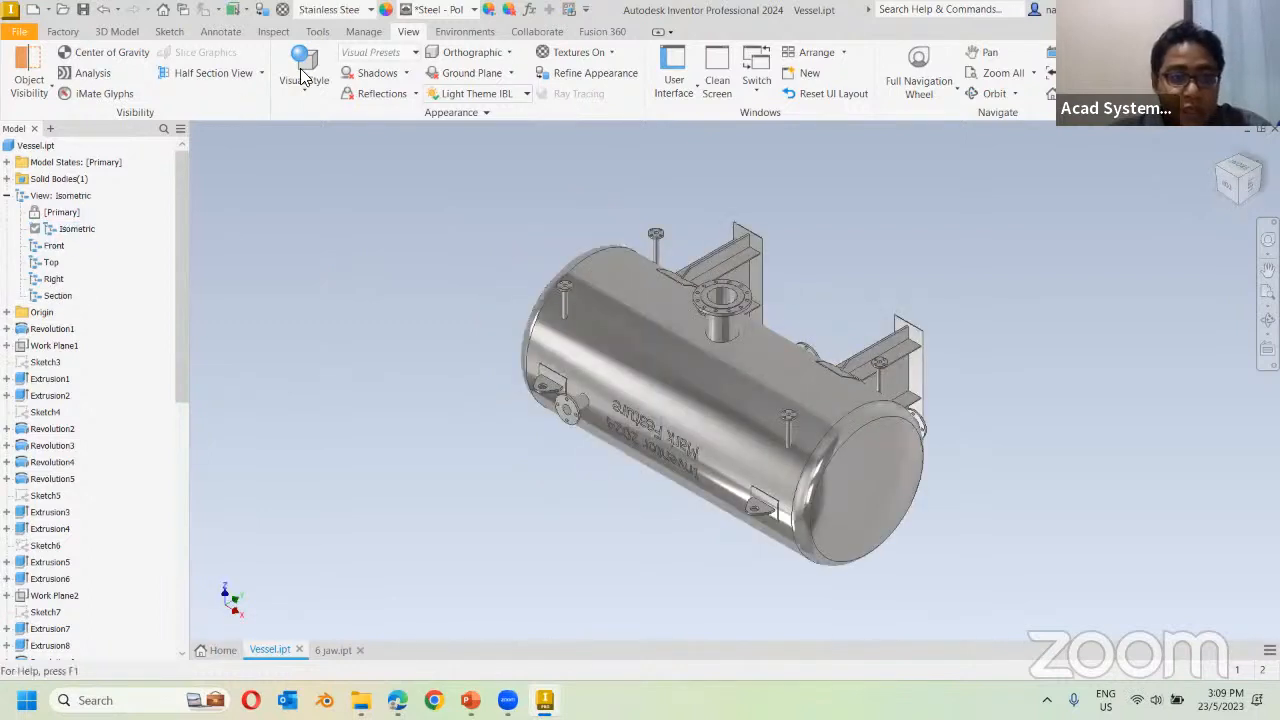
double_click(64, 212)
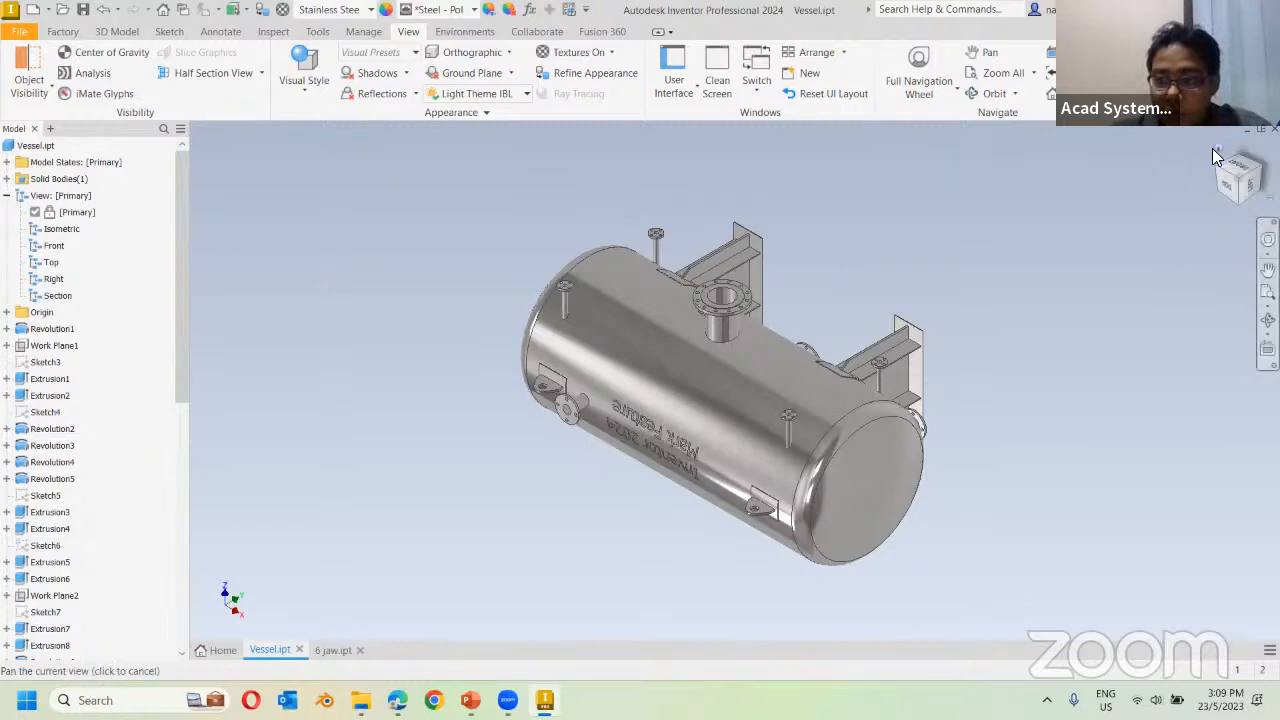
click(1212, 148)
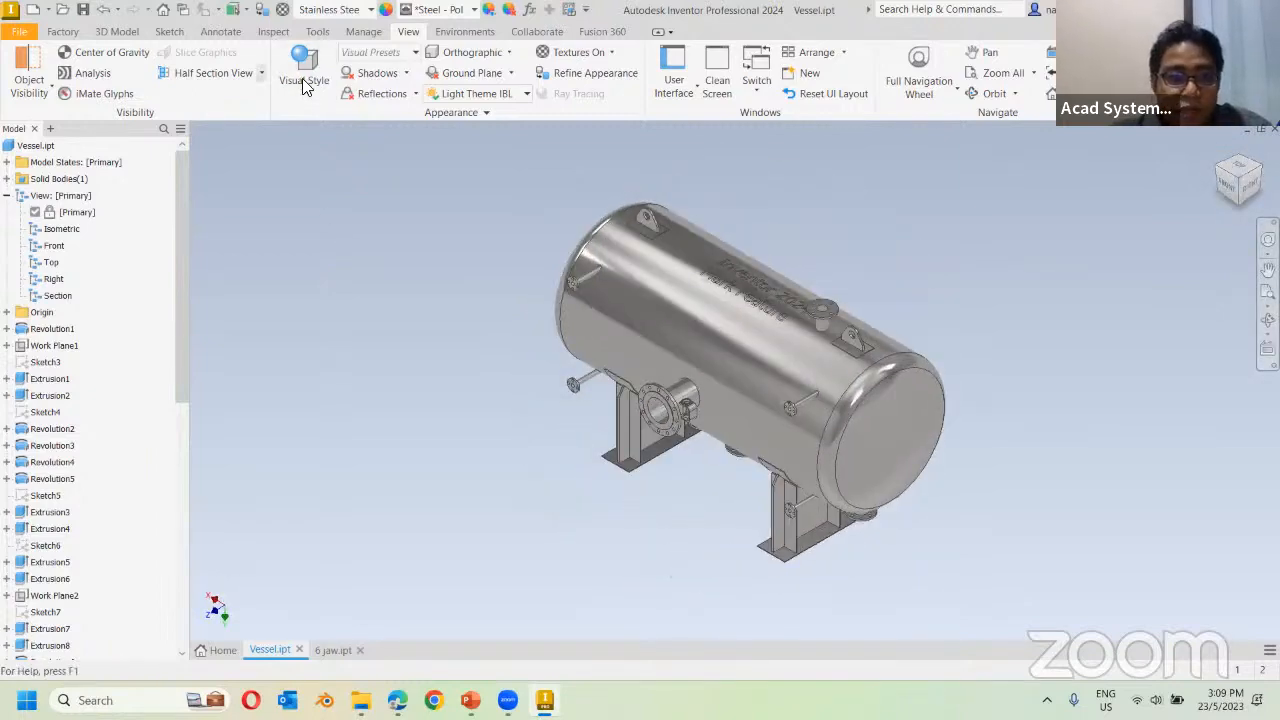
click(304, 80)
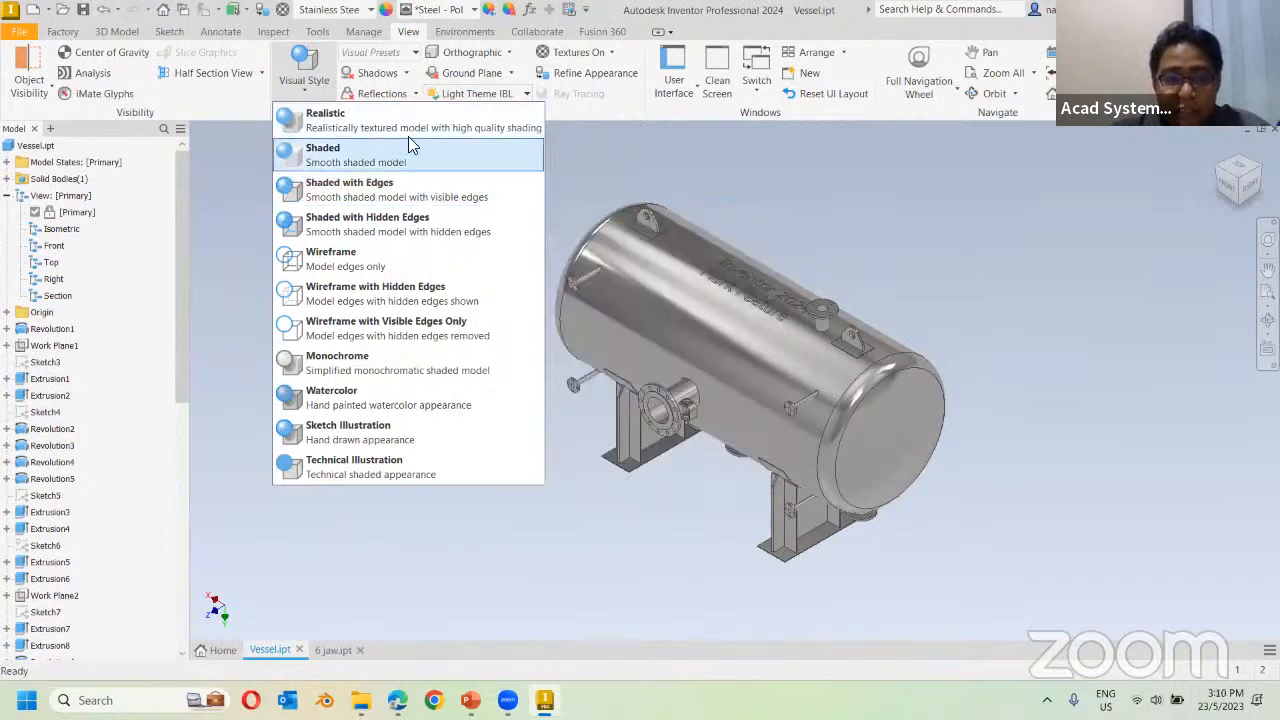
click(684, 188)
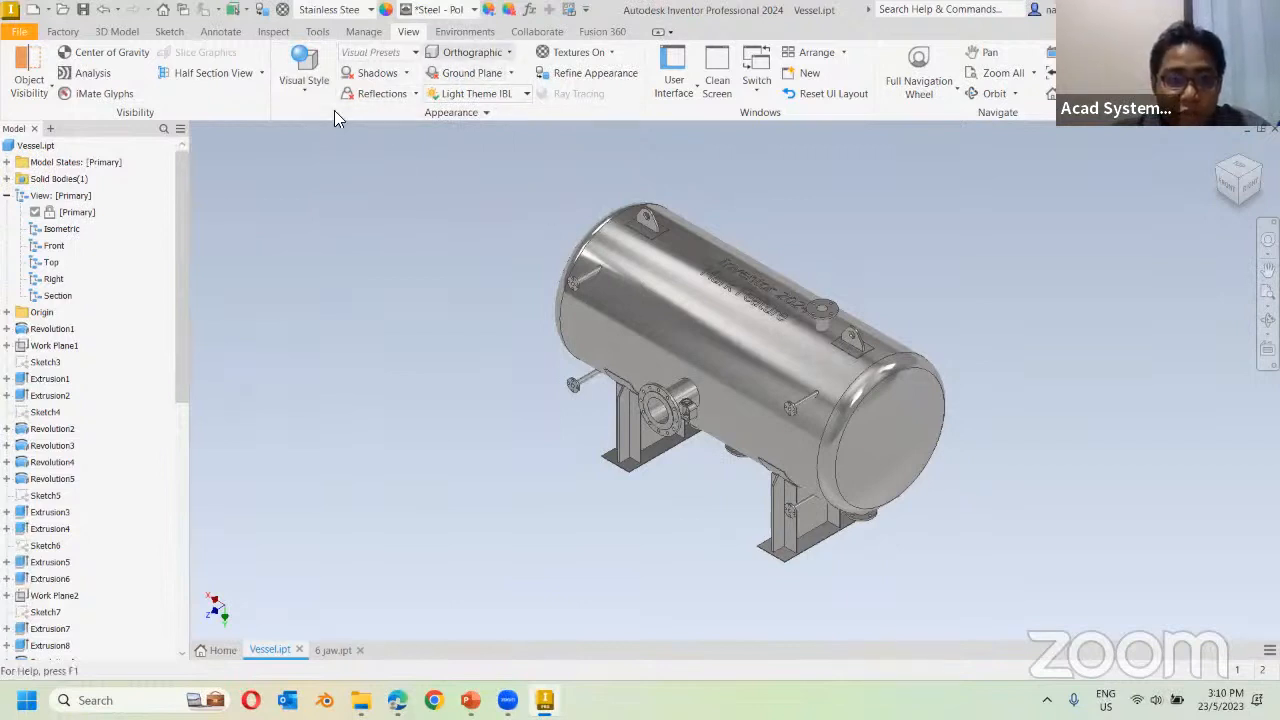
Switch the vessel's view projection to Perspective with Ortho Faces and return it to Orthographic.
click(472, 52)
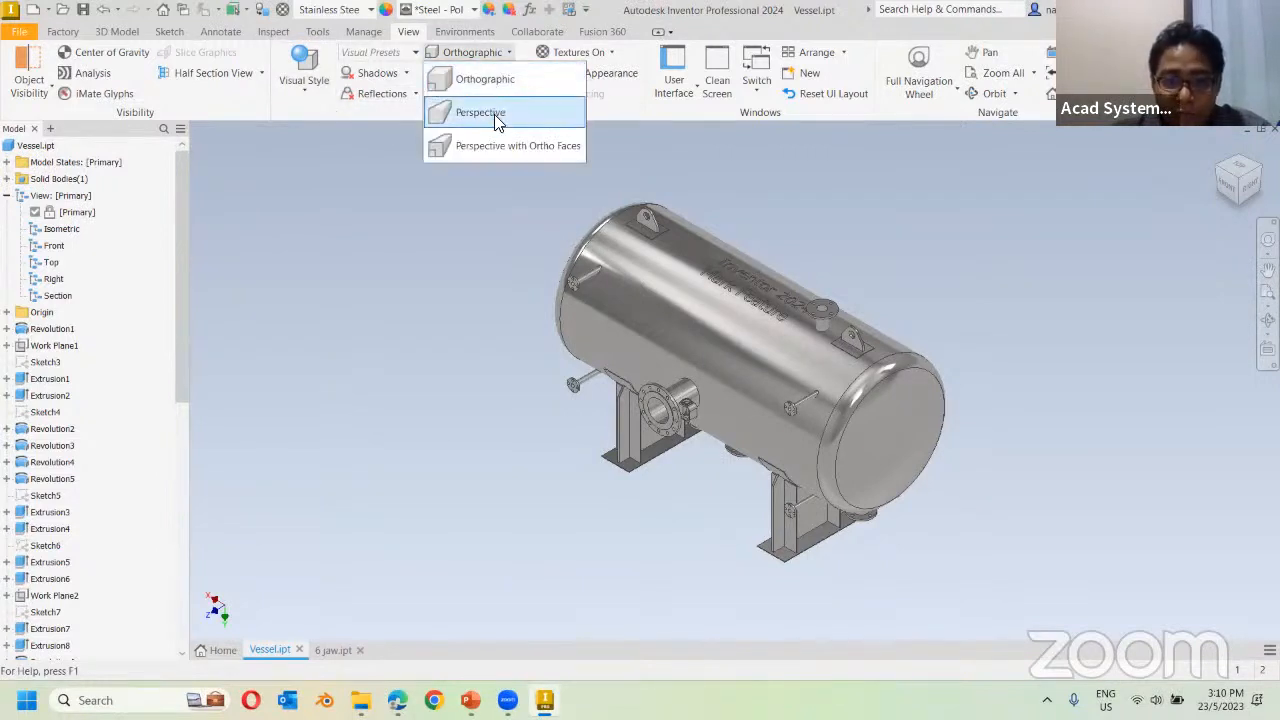
click(490, 145)
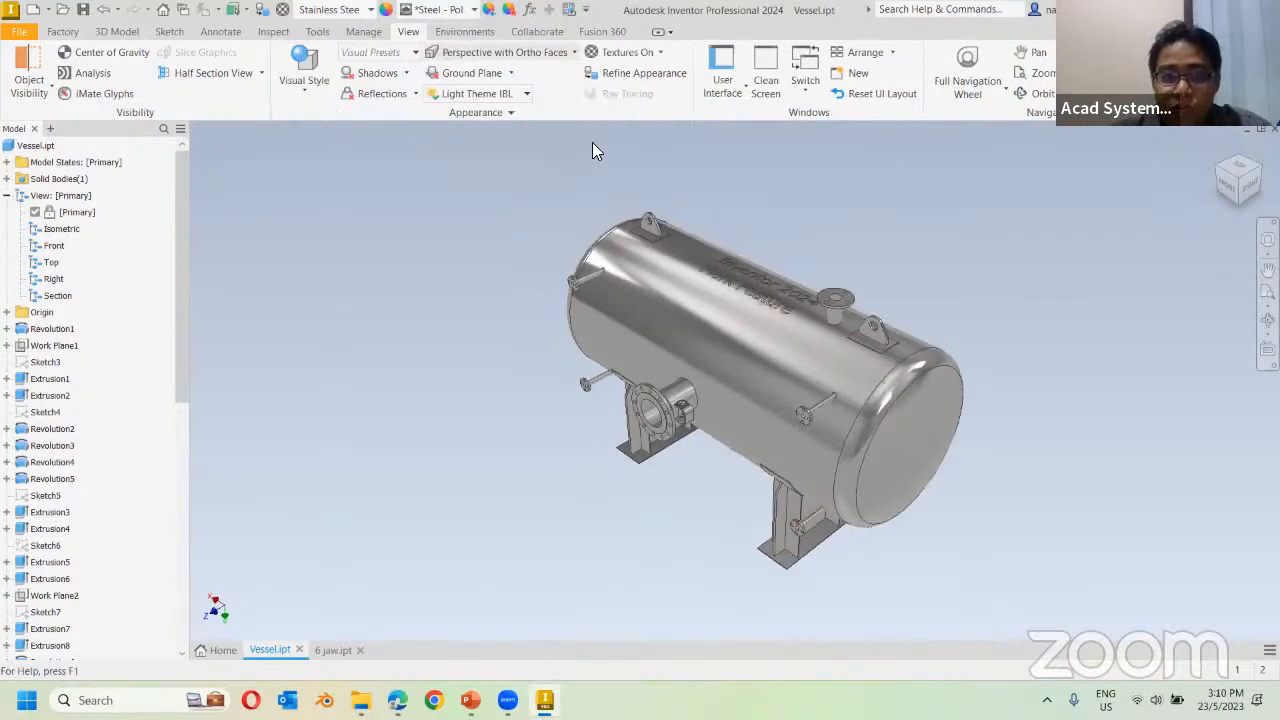
click(574, 52)
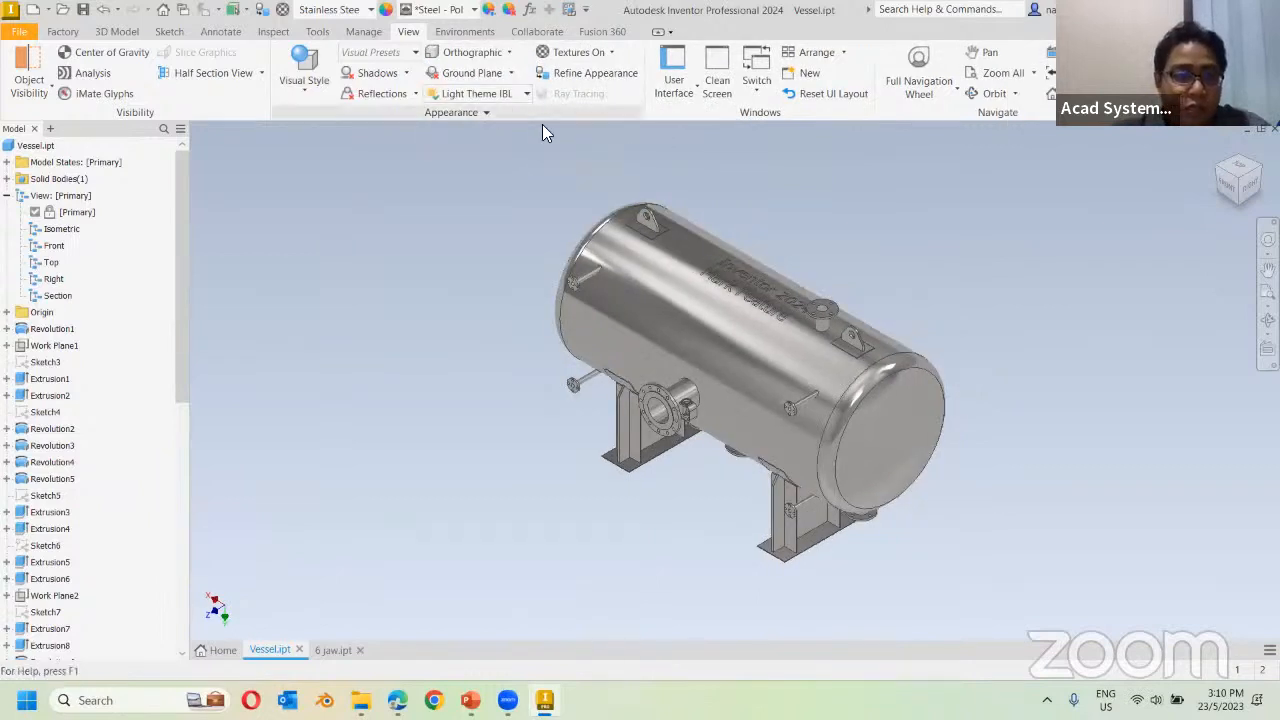
Open the application-level display appearance settings and look at the initial visual style and projection choices.
click(318, 32)
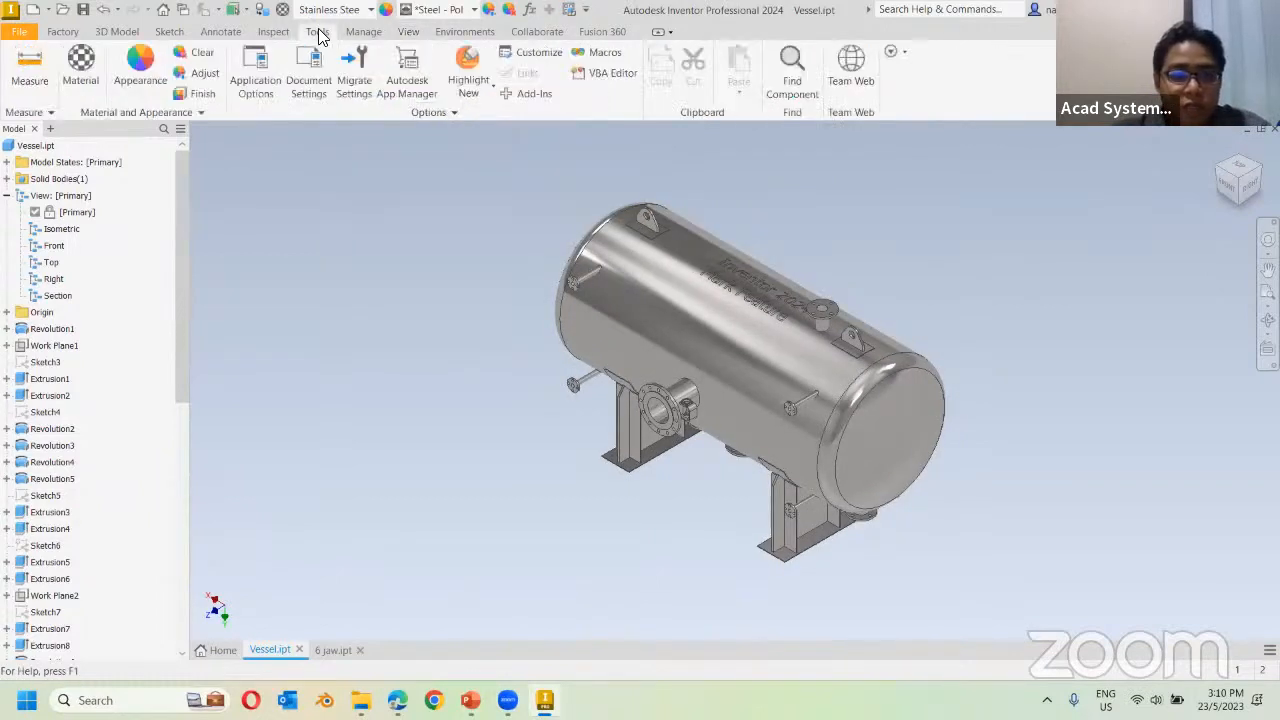
click(258, 88)
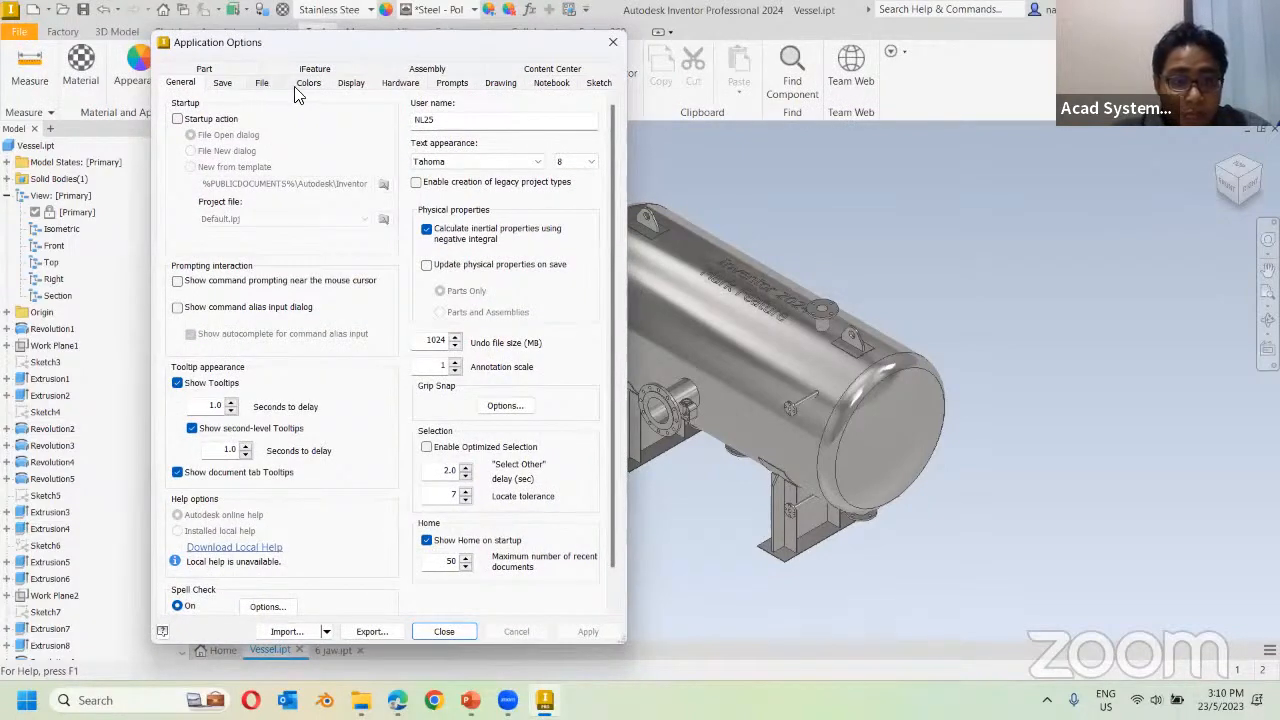
click(350, 83)
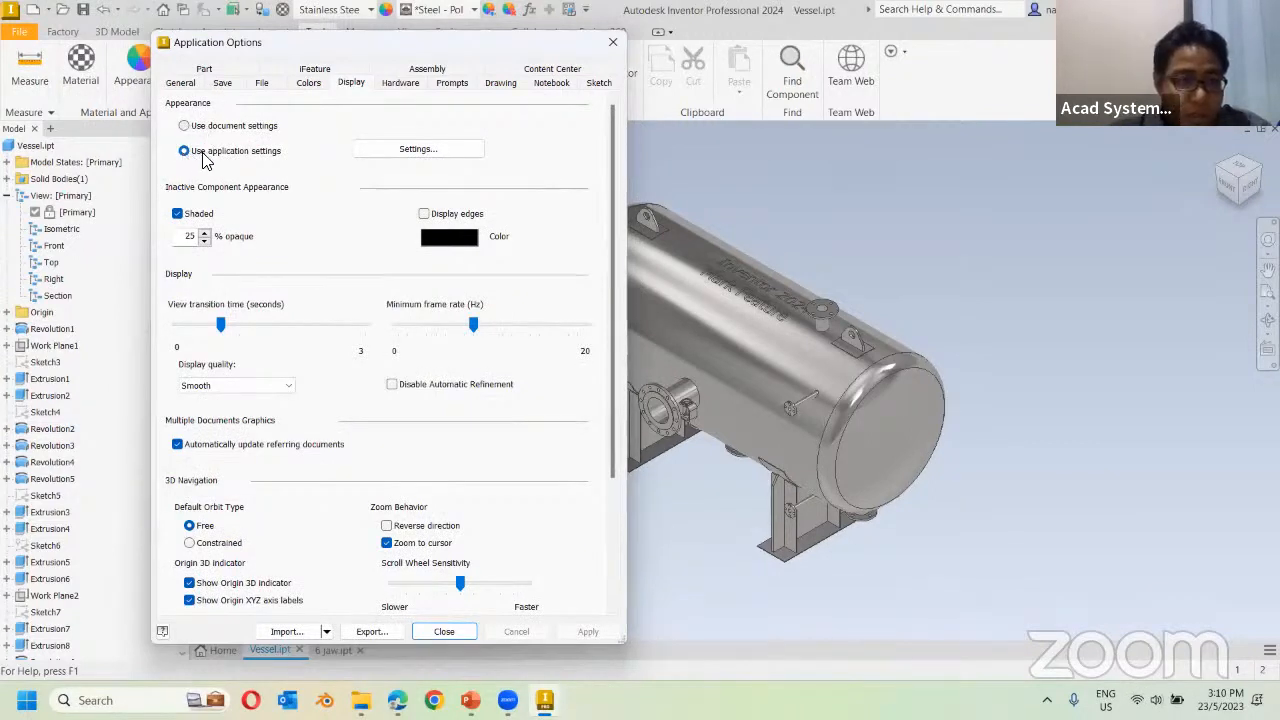
click(435, 153)
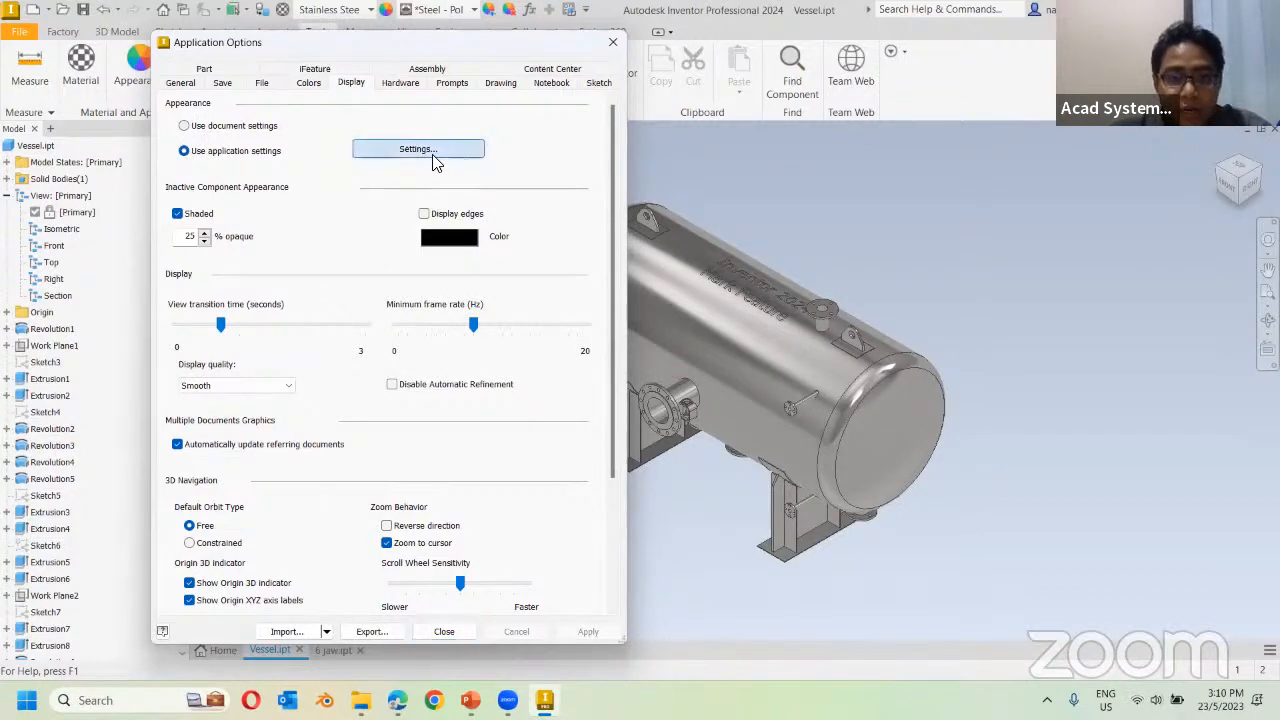
click(741, 341)
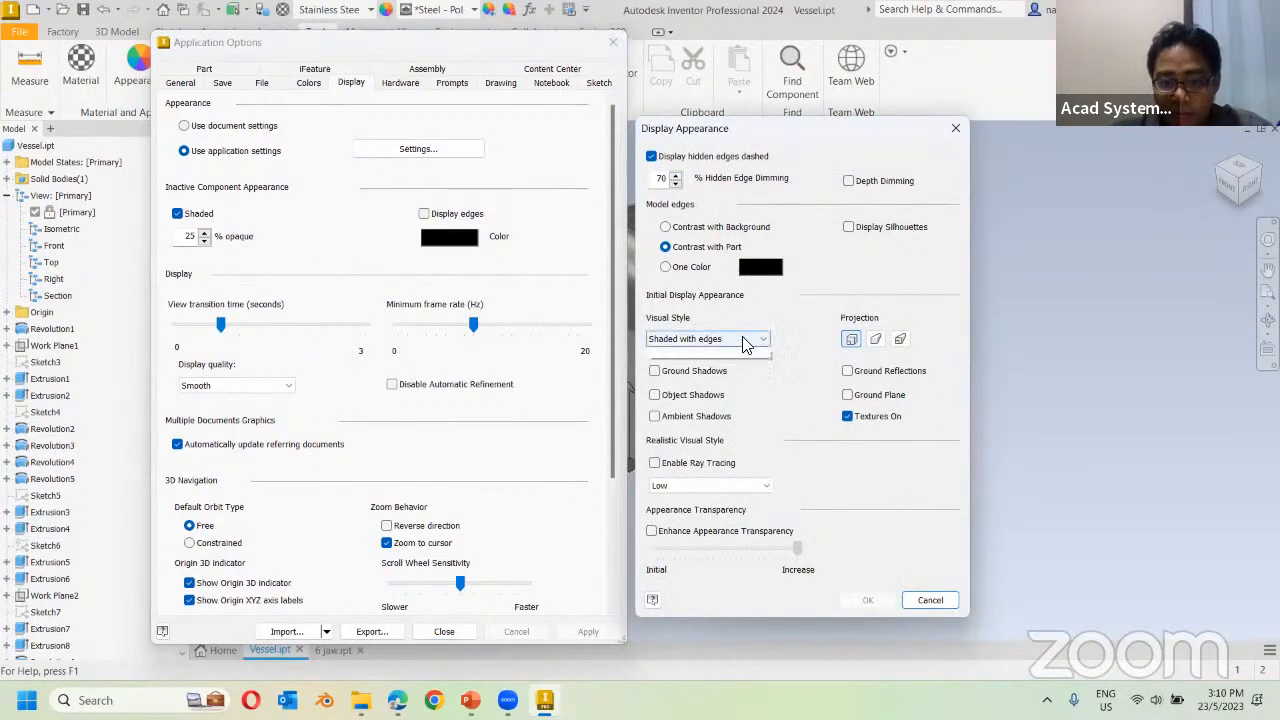
Try Perspective with Ortho Faces as the initial projection, return it to Orthographic, and leave the application options without applying changes.
click(881, 316)
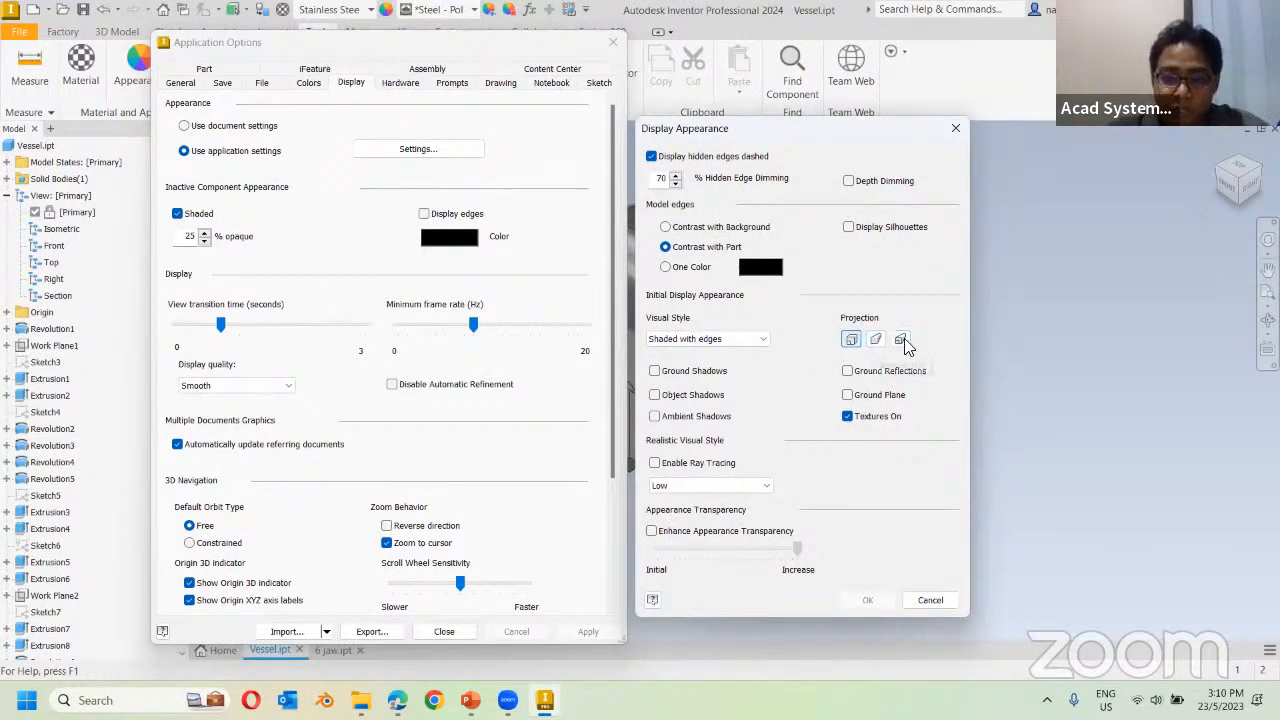
click(900, 340)
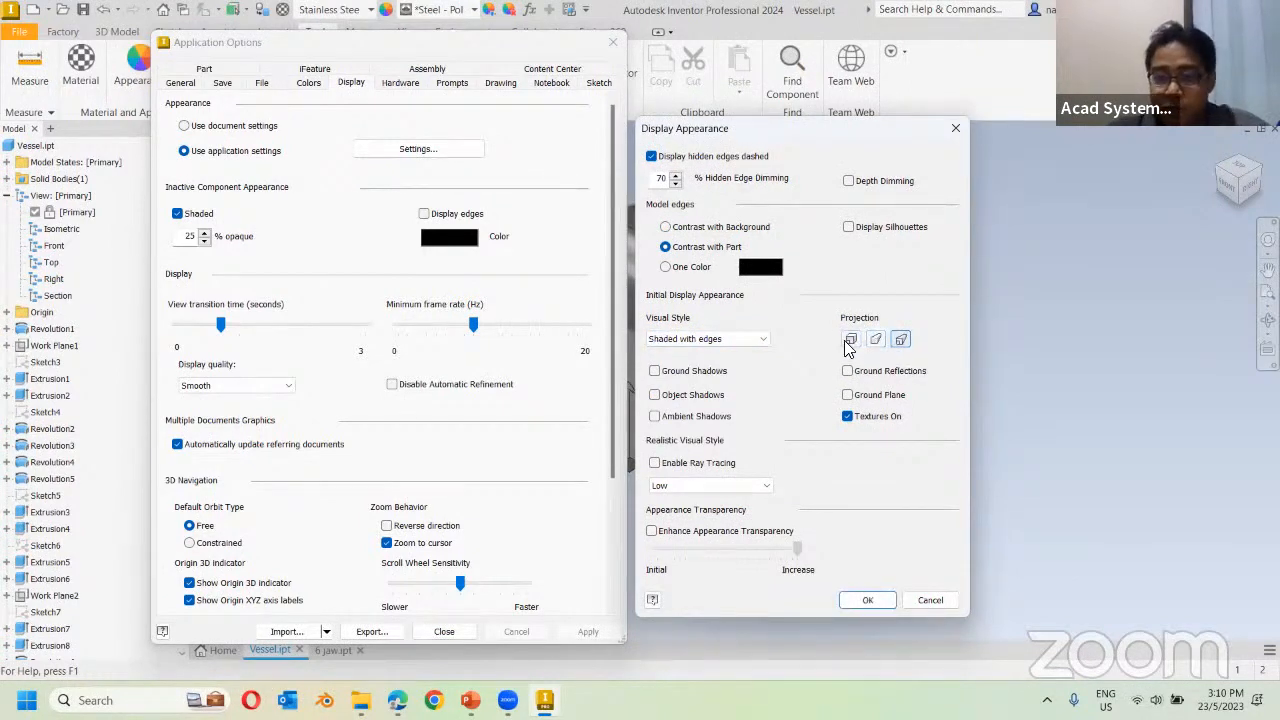
click(851, 339)
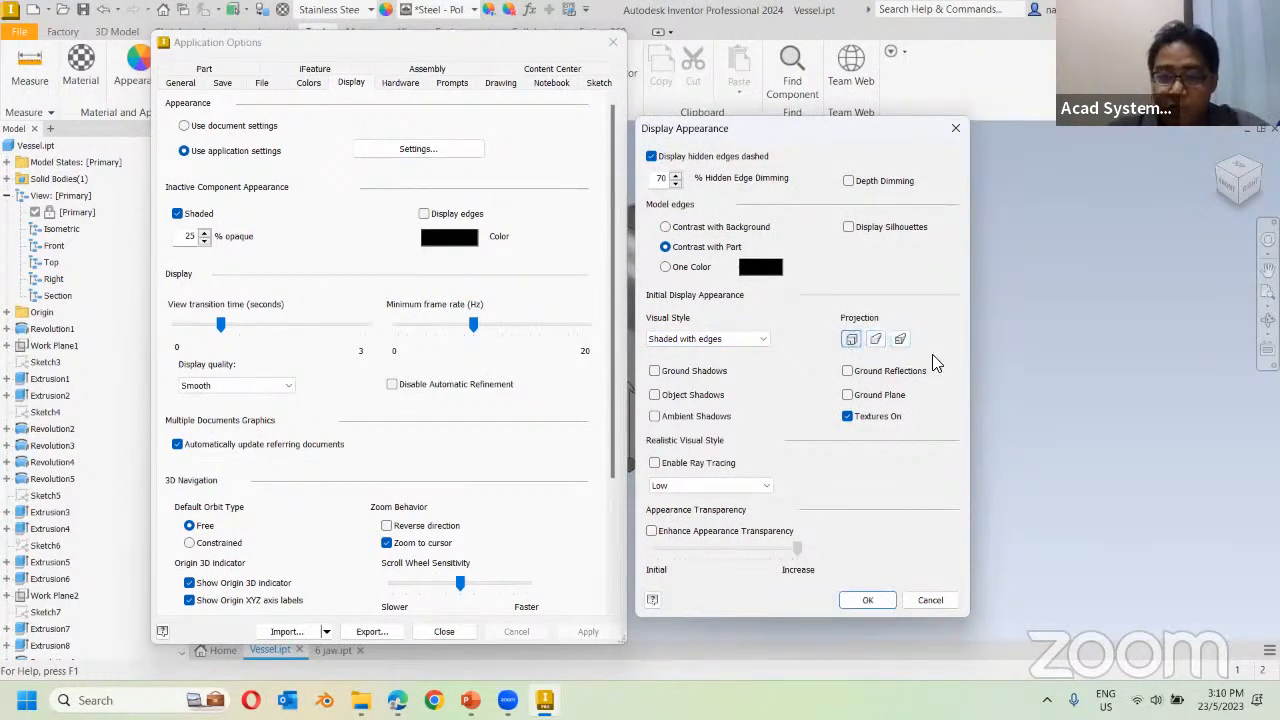
click(952, 130)
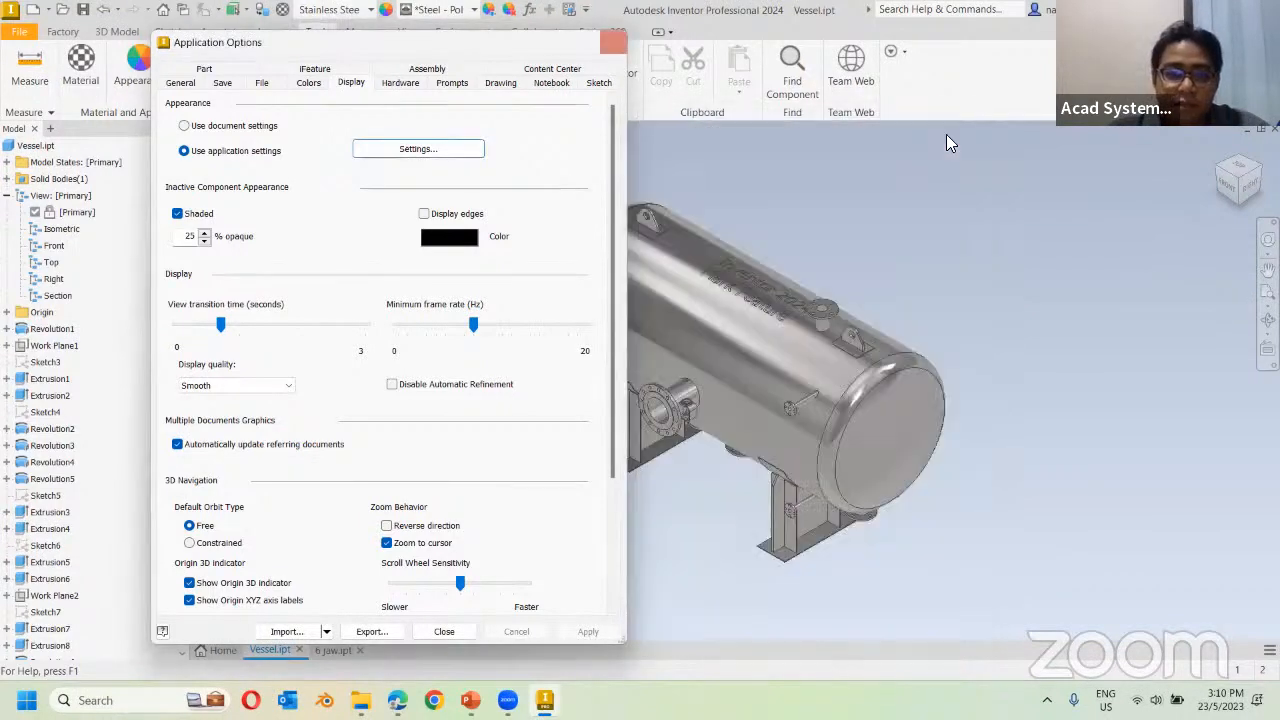
click(613, 42)
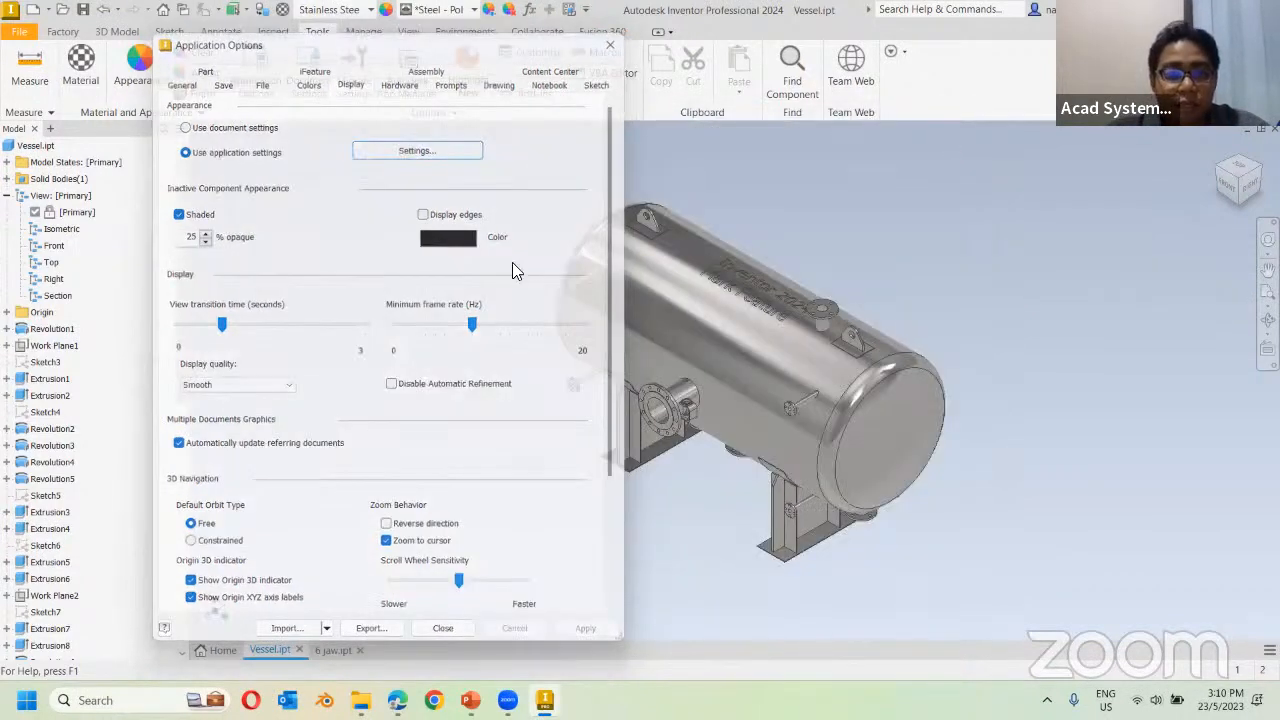
Try the Two Lights, One Light and Dark Sky lighting styles on the vessel one after another.
click(408, 32)
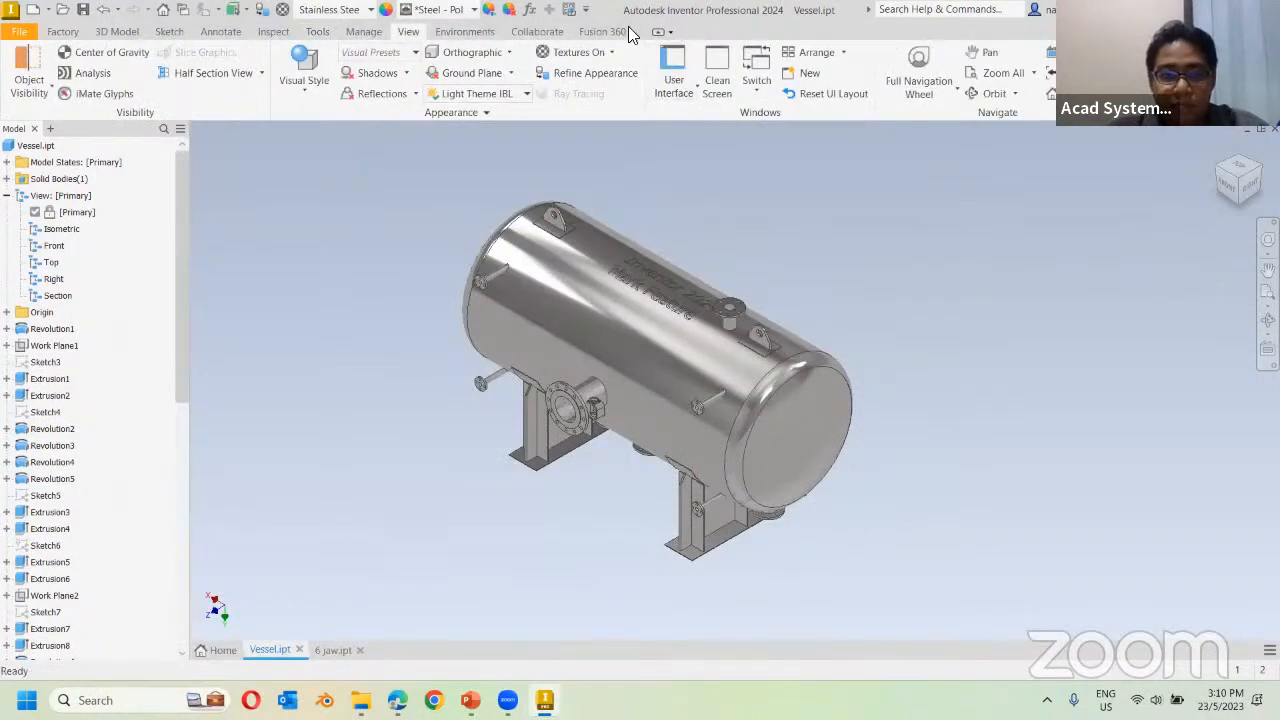
click(519, 97)
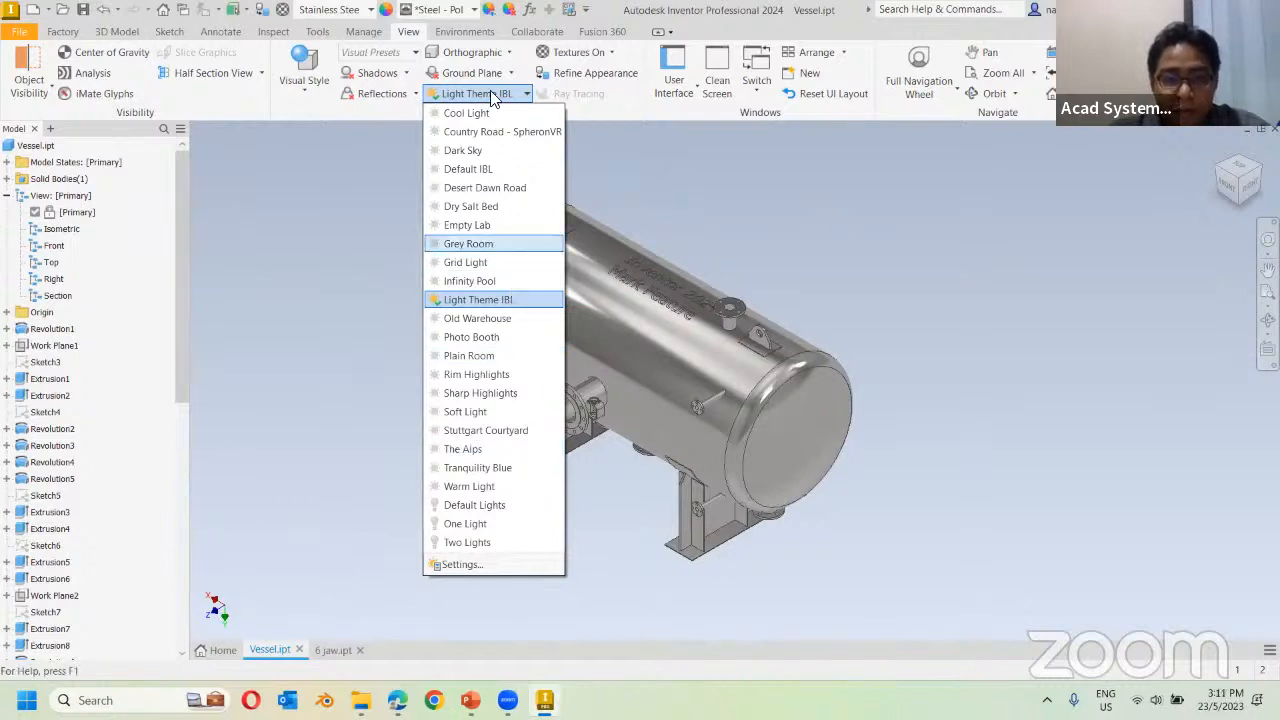
click(478, 540)
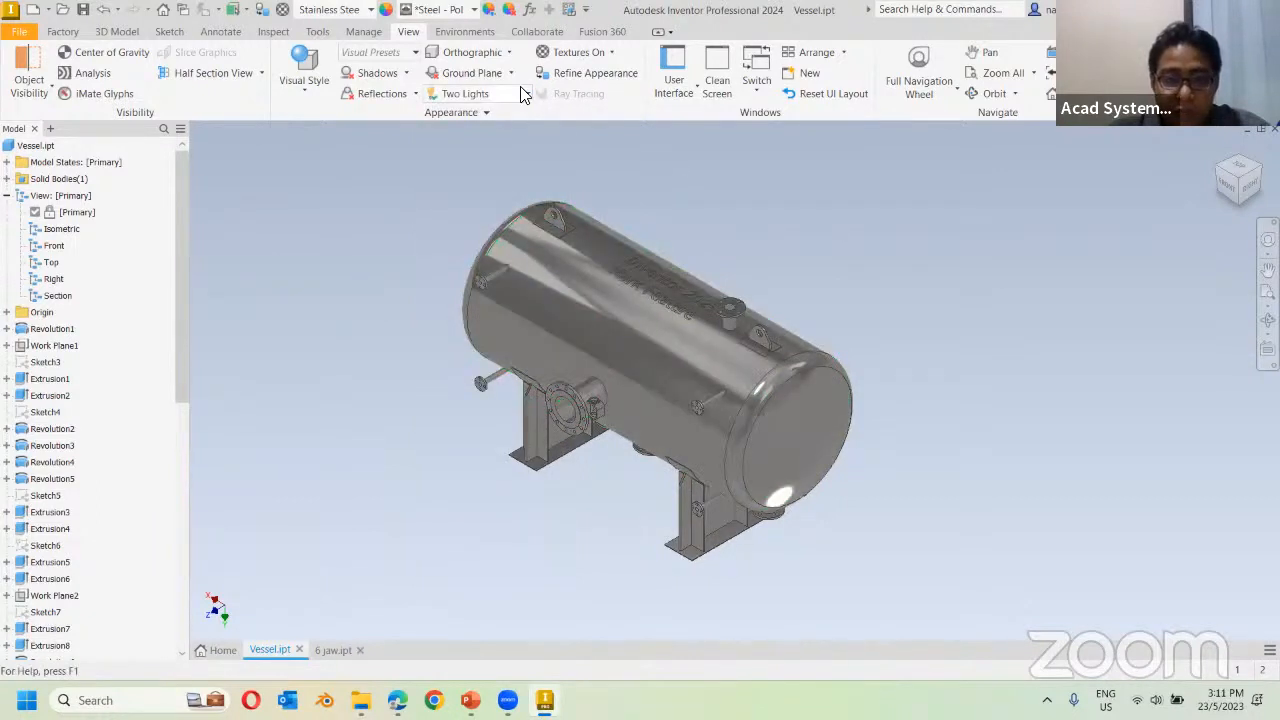
click(485, 93)
click(458, 530)
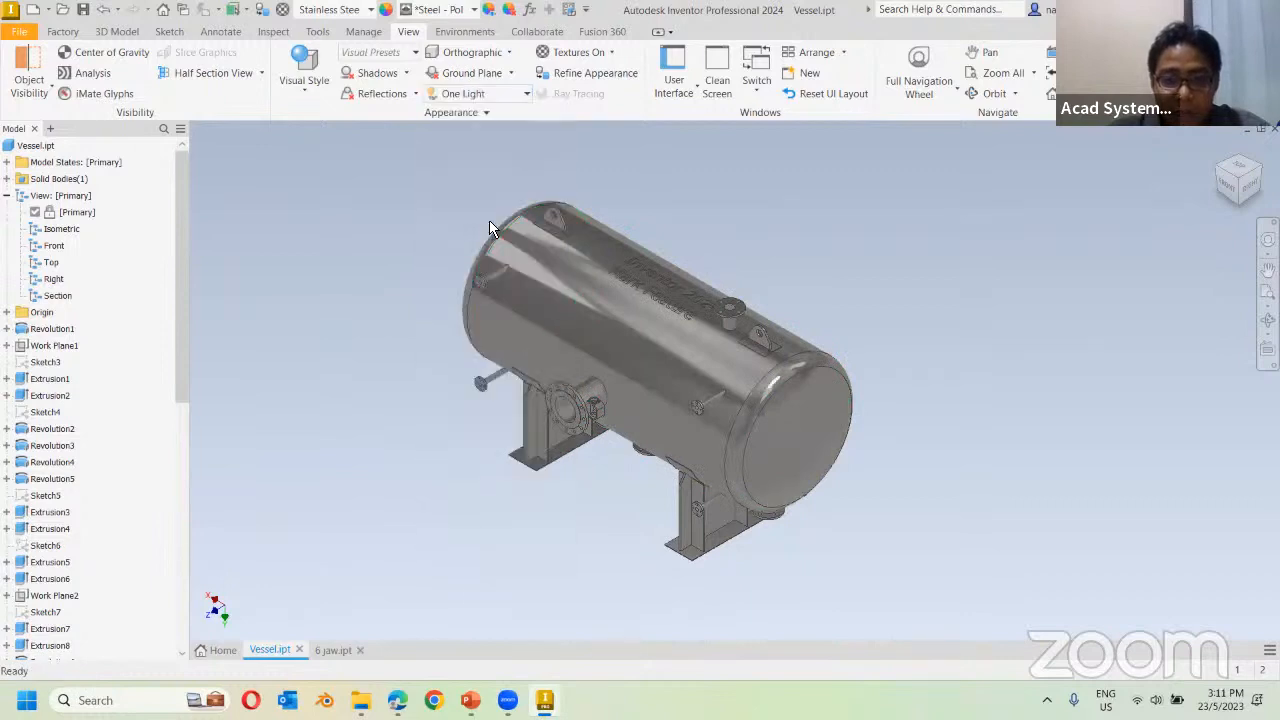
click(490, 96)
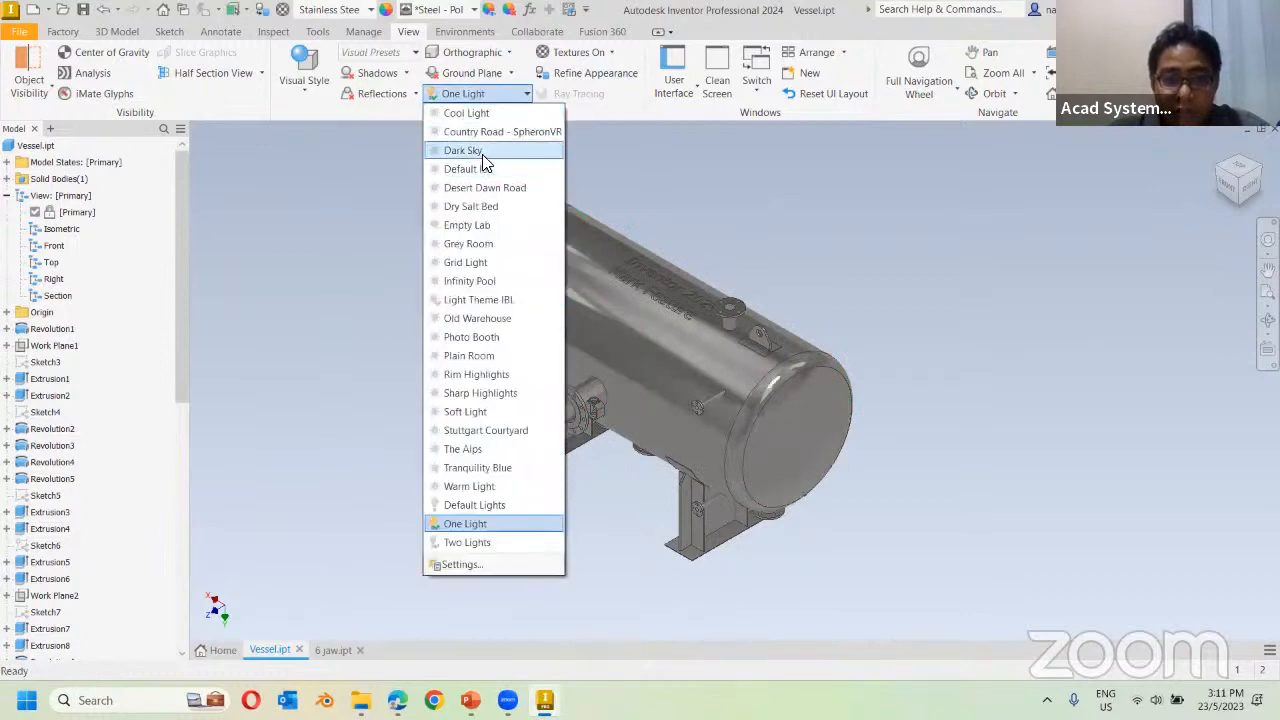
click(485, 150)
Apply the Old Warehouse lighting style and view the vessel from a low angle with the warehouse wall behind it.
click(520, 94)
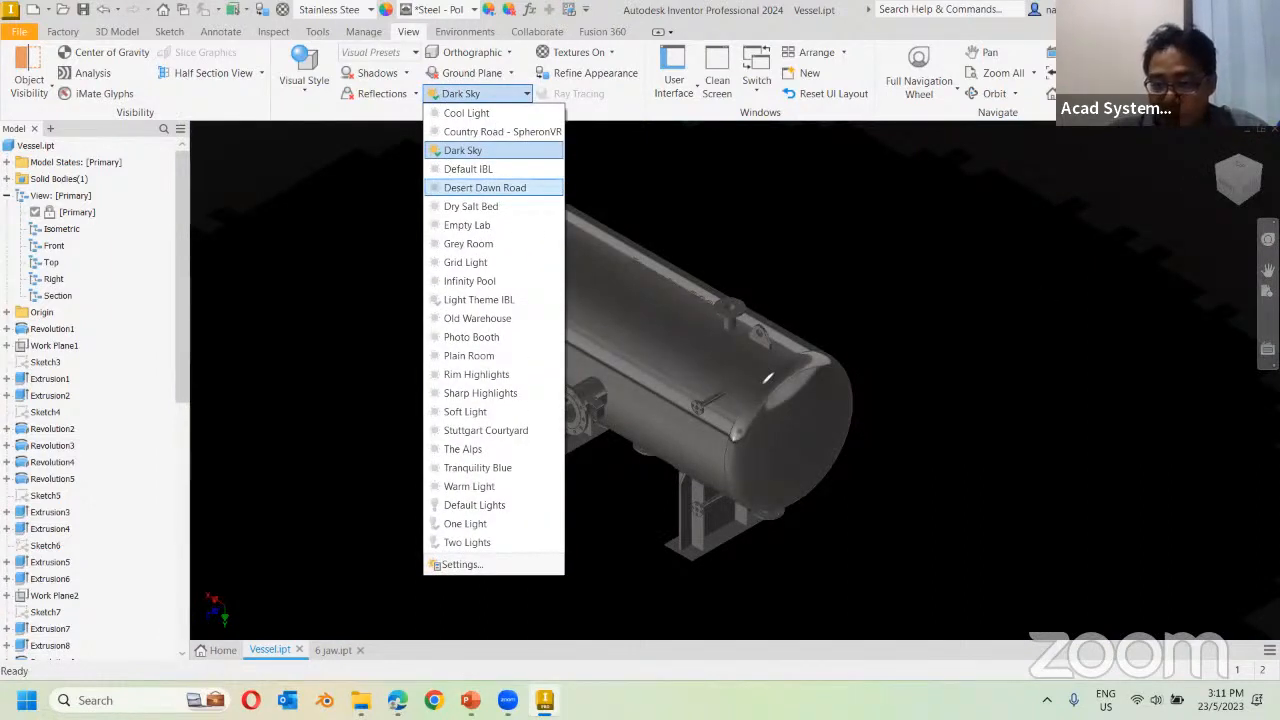
click(480, 318)
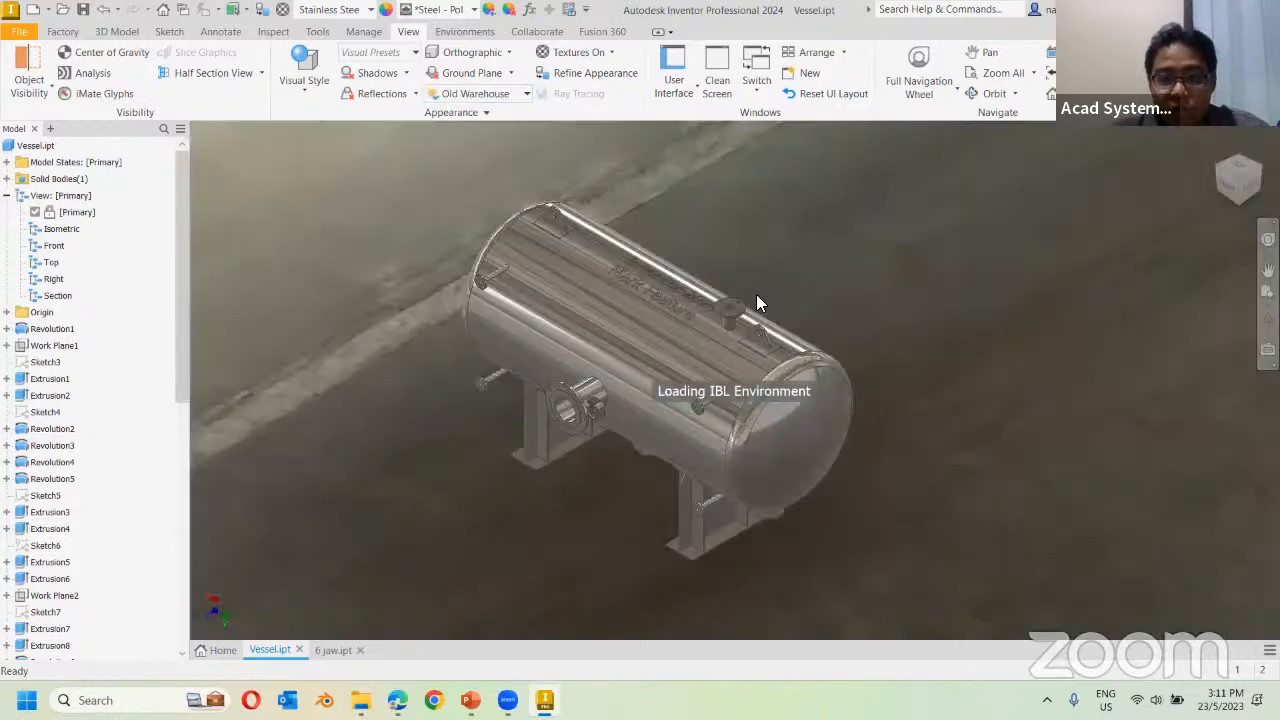
scroll(752, 278, down, 2)
shift+middle_drag(766, 288, 815, 272)
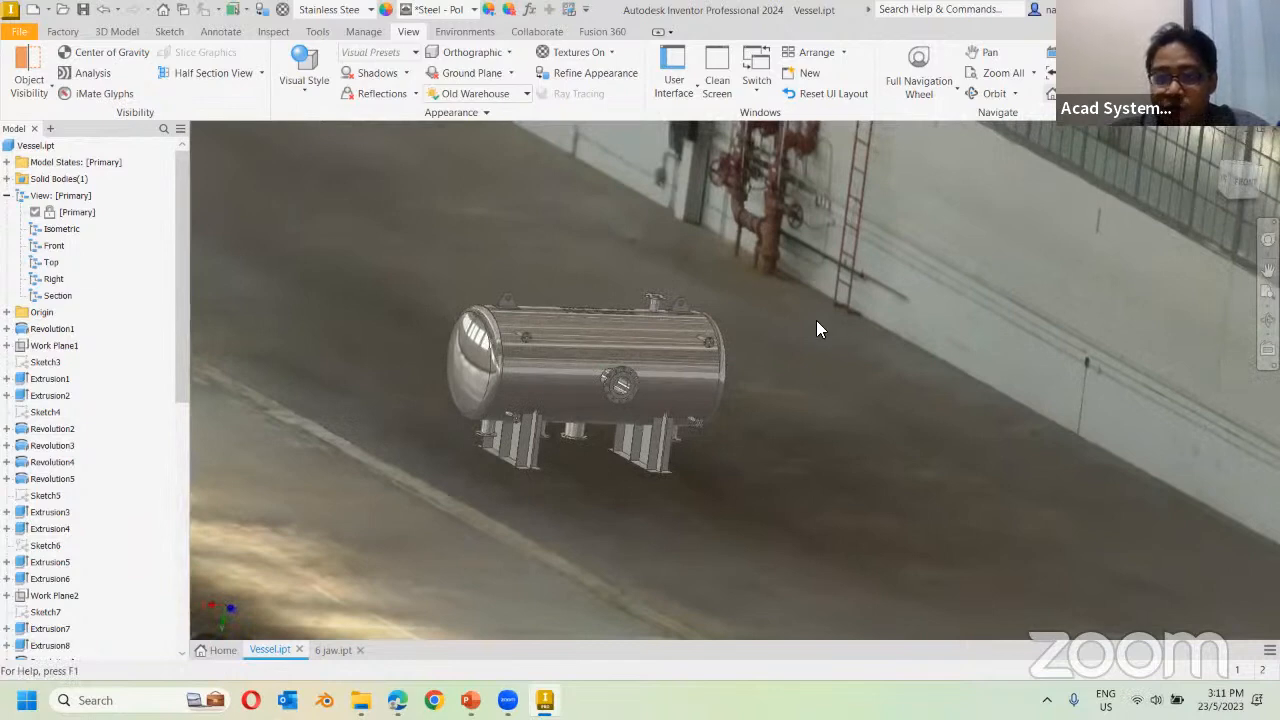
shift+middle_drag(816, 328, 688, 318)
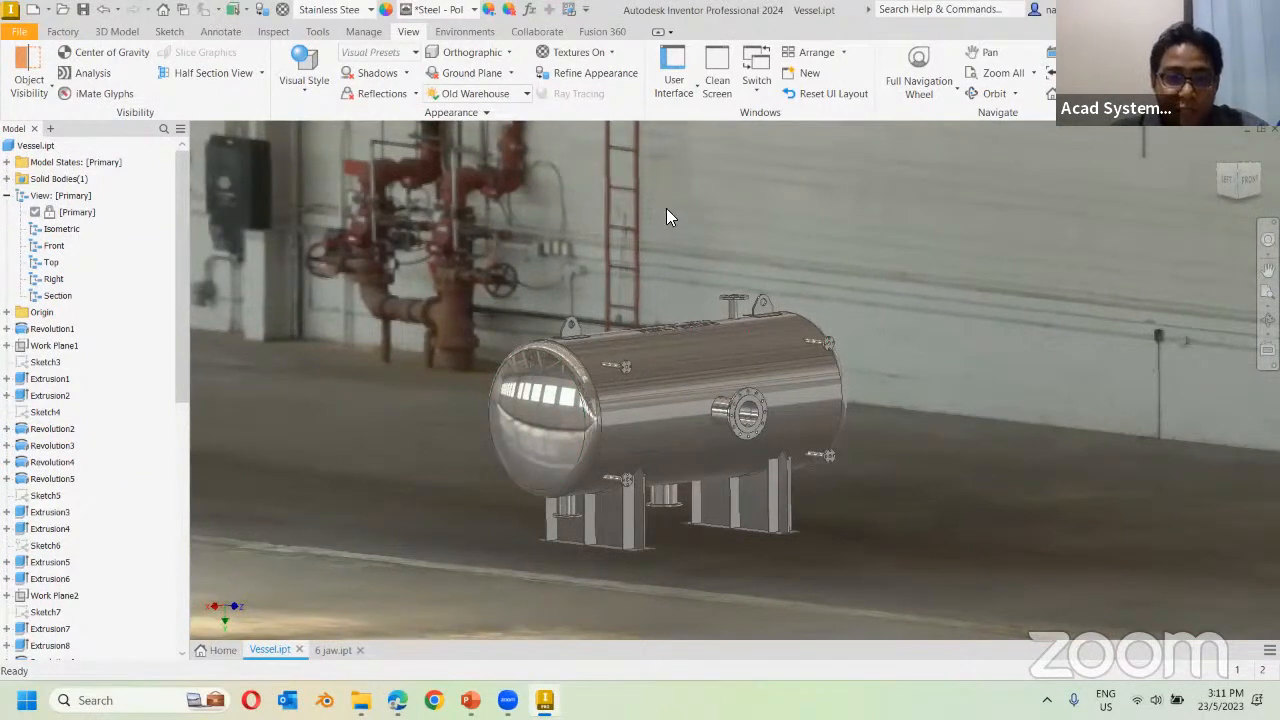
Create a new lighting style from Old Warehouse in the style editor, accepting the name Copy of Old Warehouse.
click(490, 96)
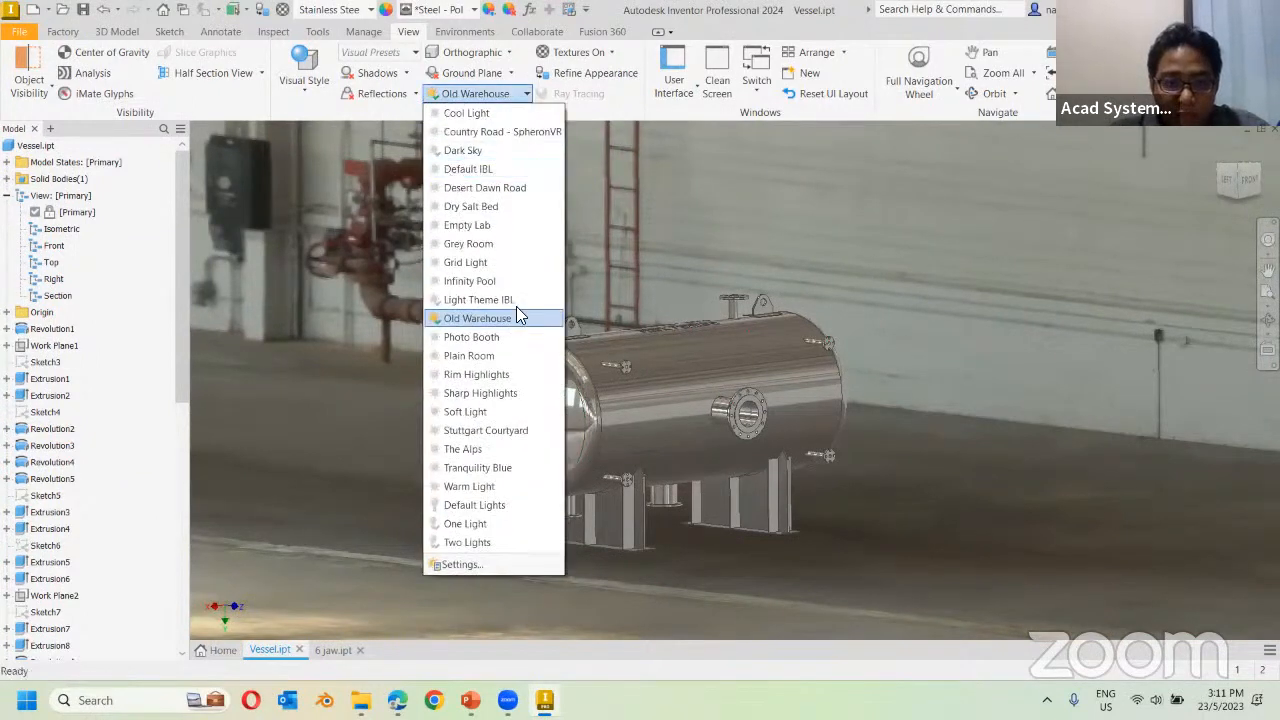
click(462, 566)
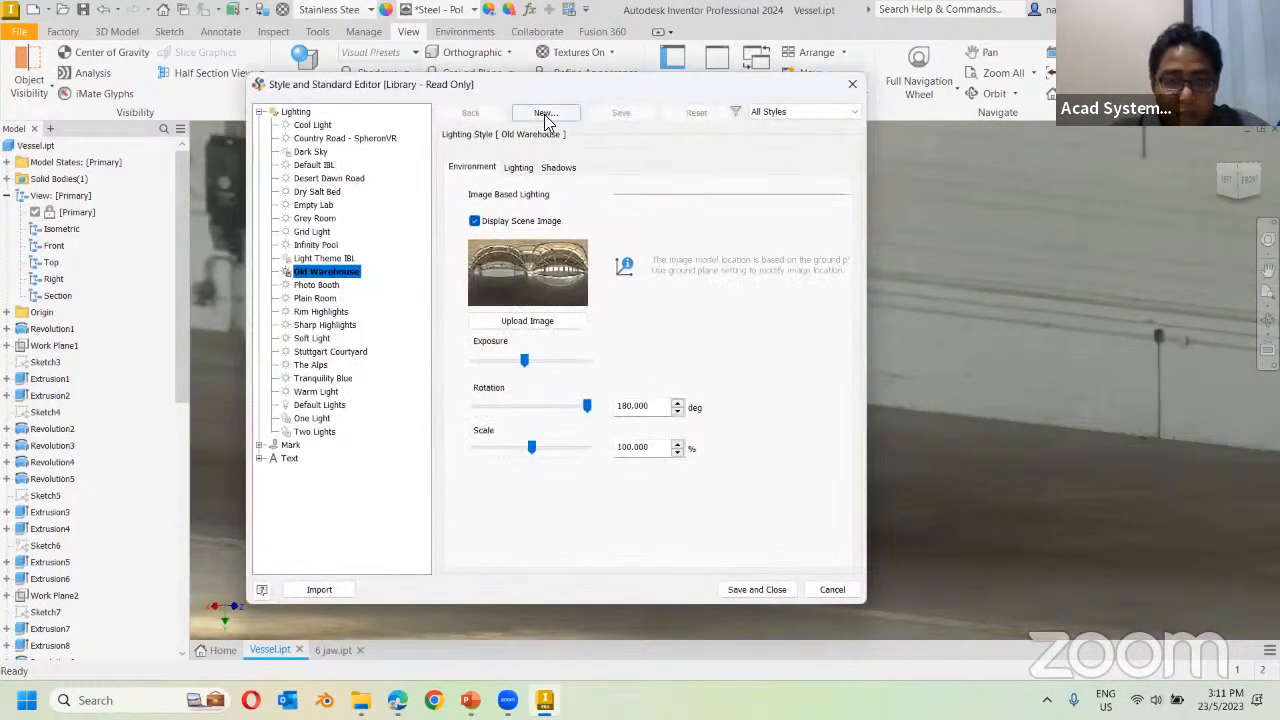
click(545, 114)
click(322, 252)
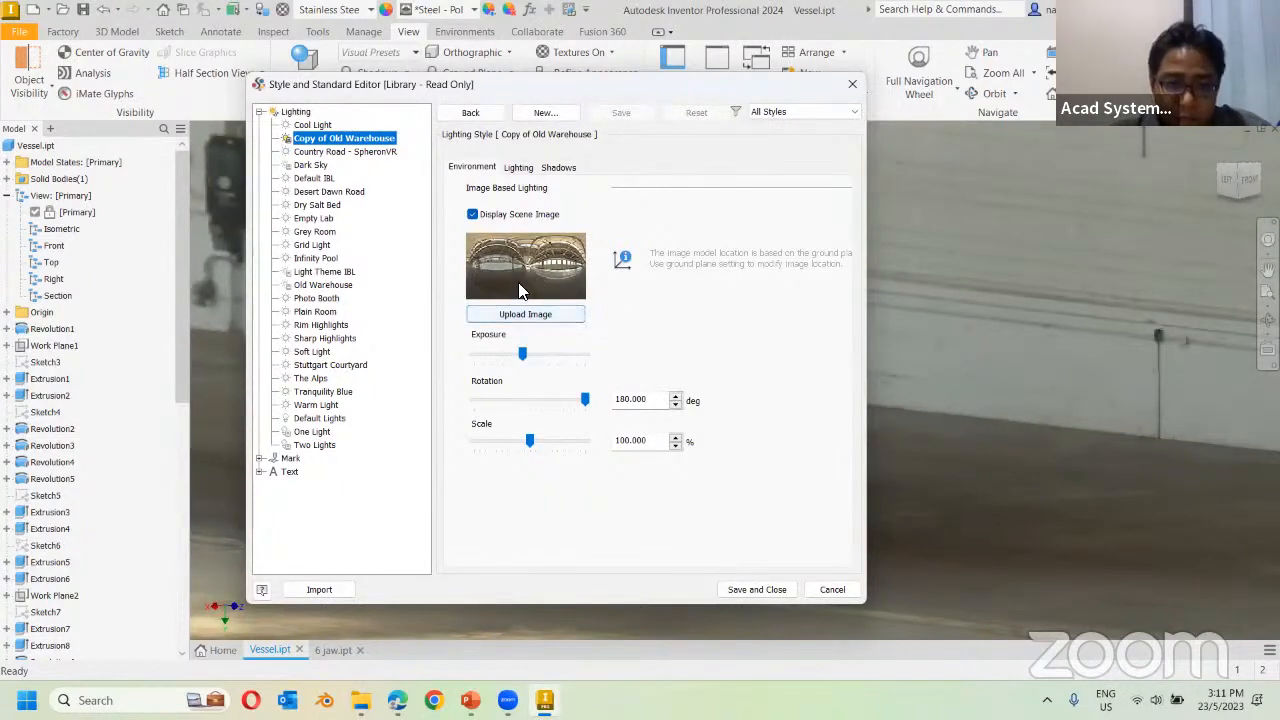
Load abandoned_hopper_terminal_04_8k.hdr from the Desktop folder Inventor 2024 new feature as the copied style's lighting image, and save the style.
click(542, 316)
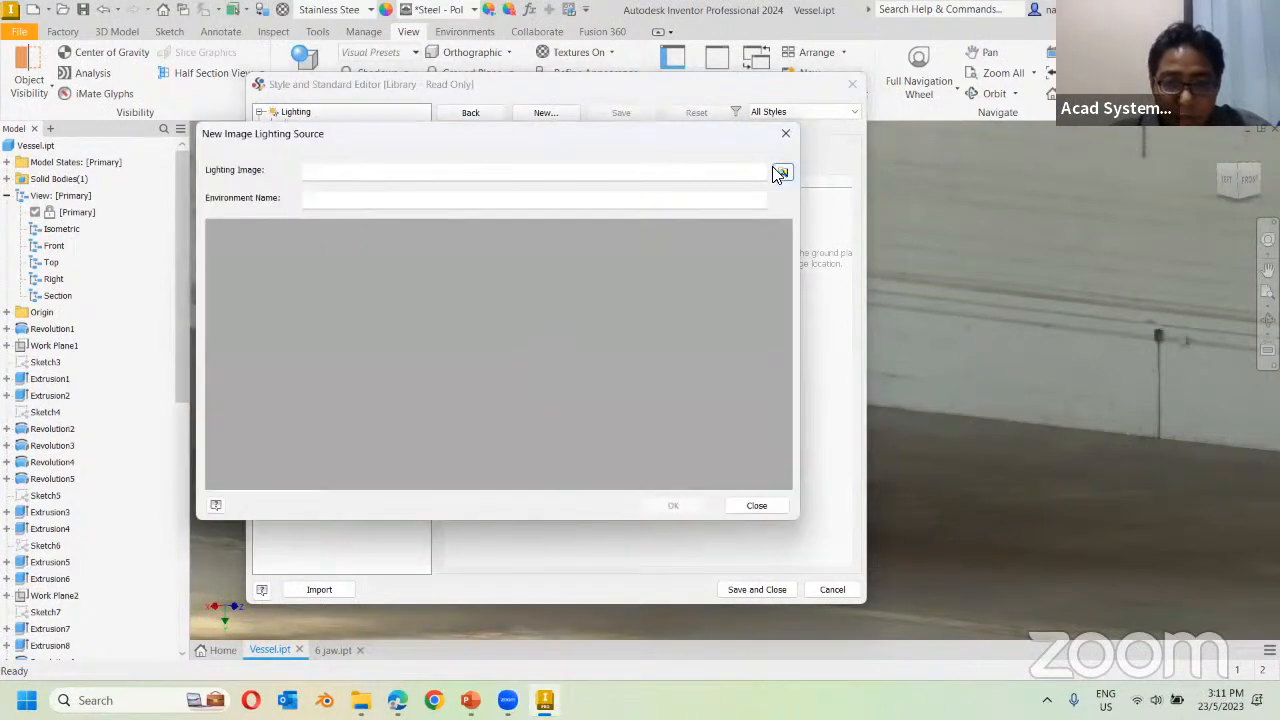
click(781, 173)
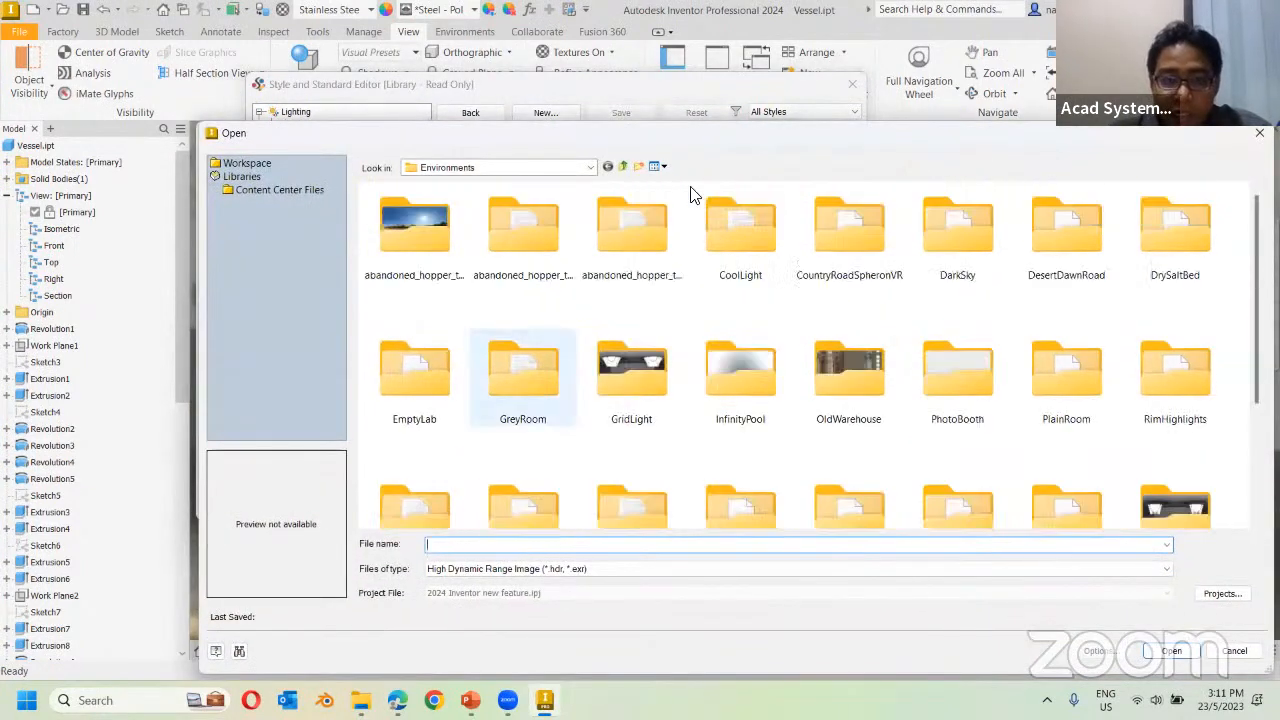
click(589, 167)
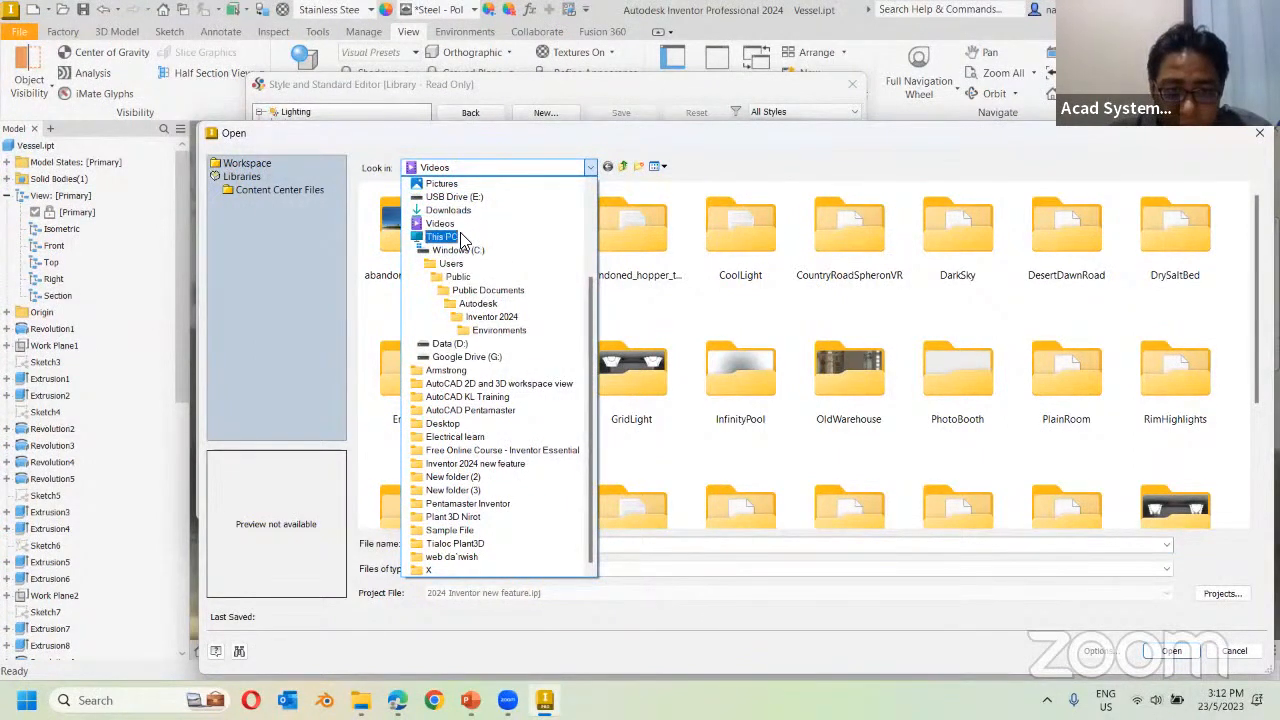
scroll(460, 212, up, 3)
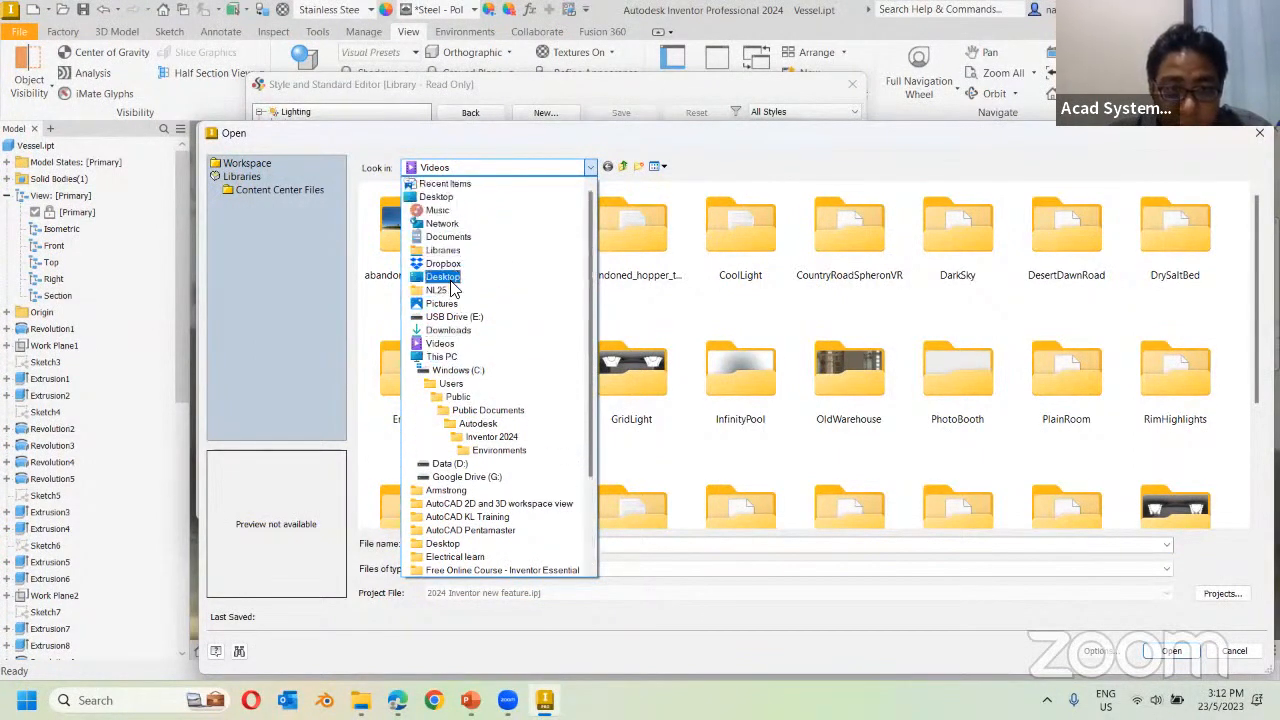
click(450, 280)
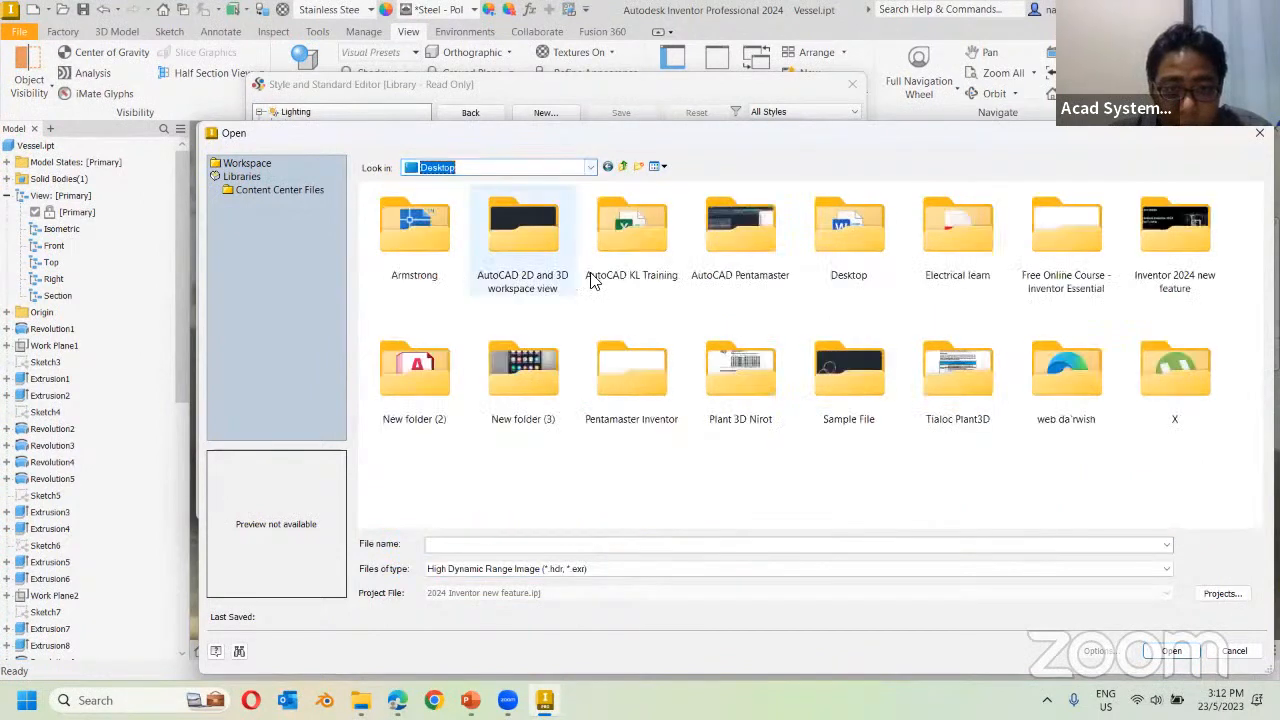
double_click(1158, 234)
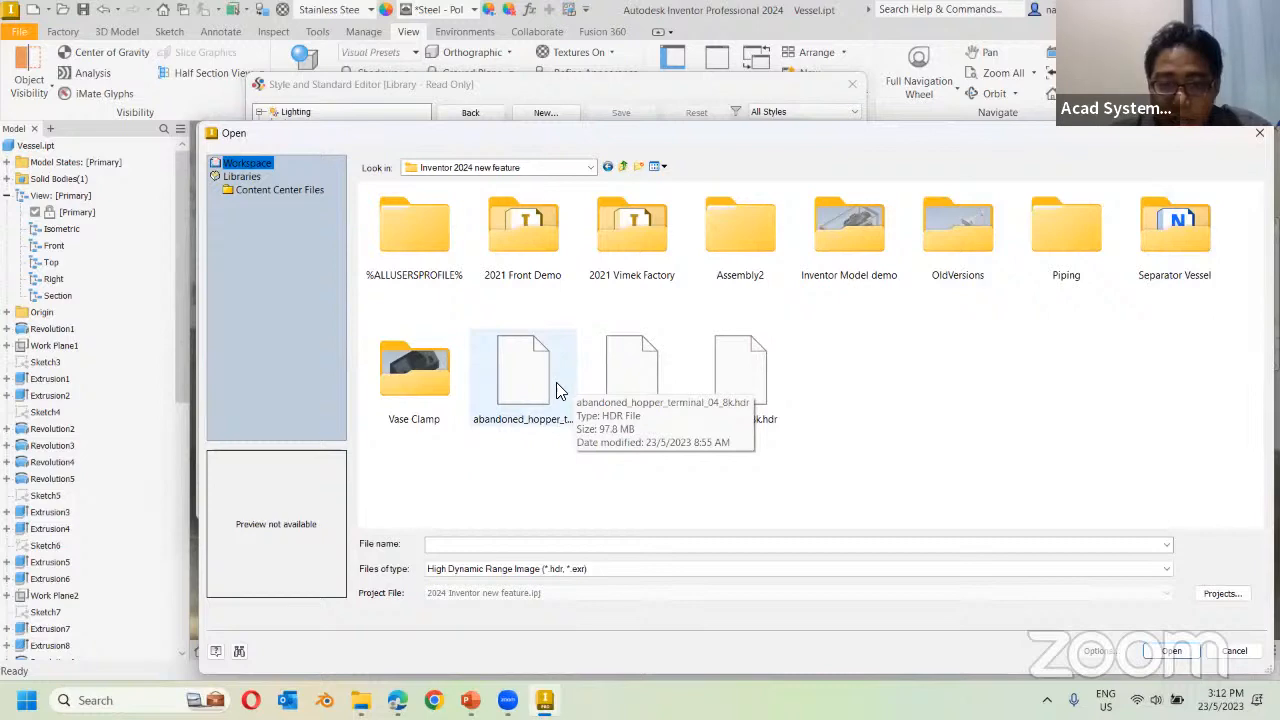
click(527, 408)
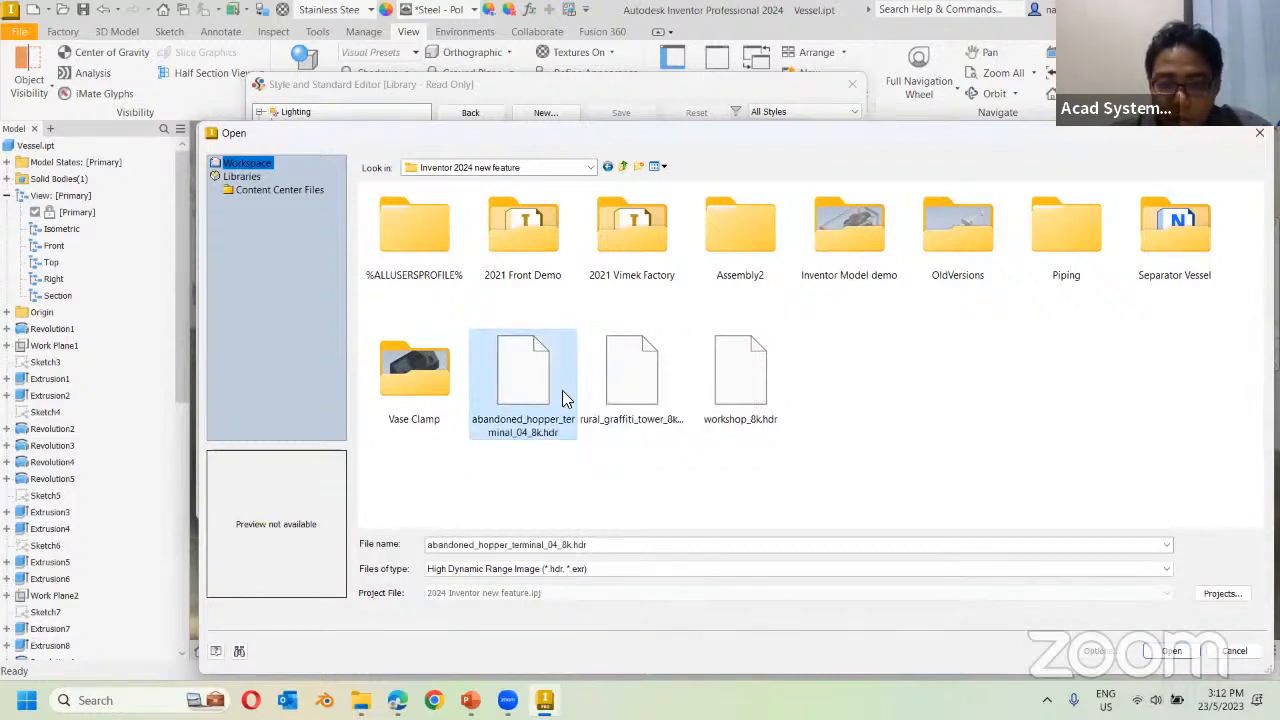
click(1165, 651)
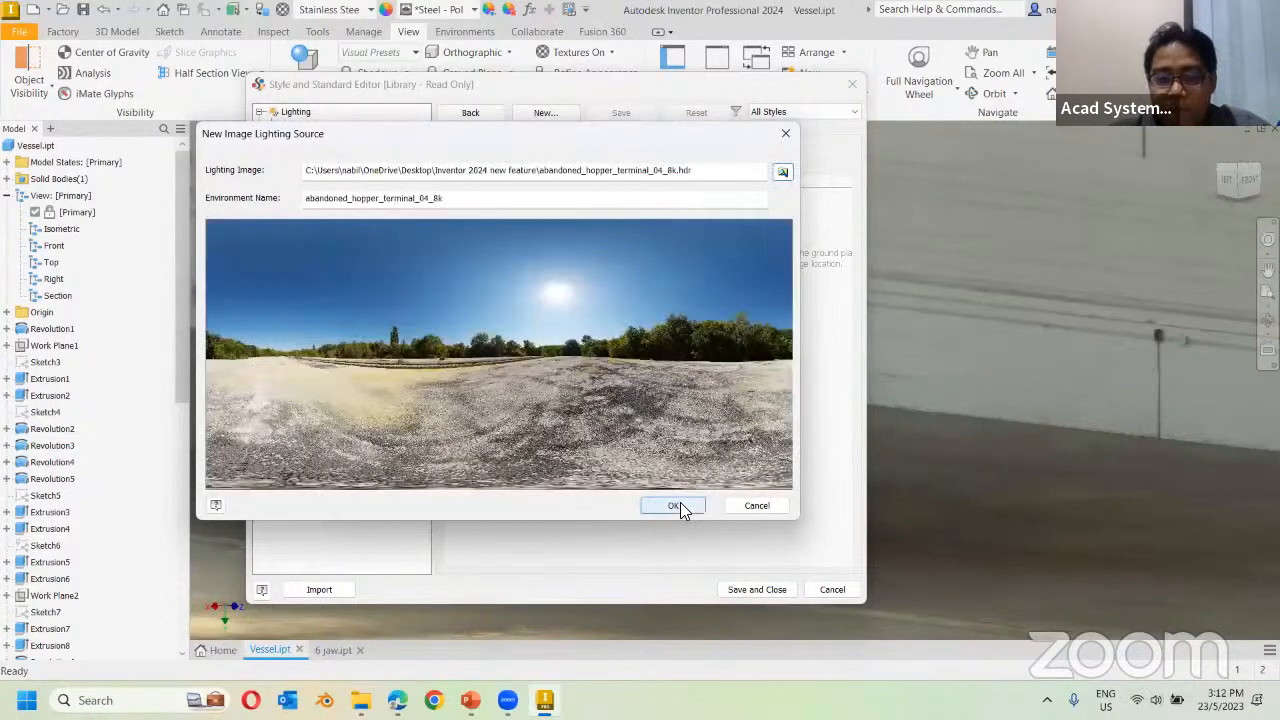
click(678, 504)
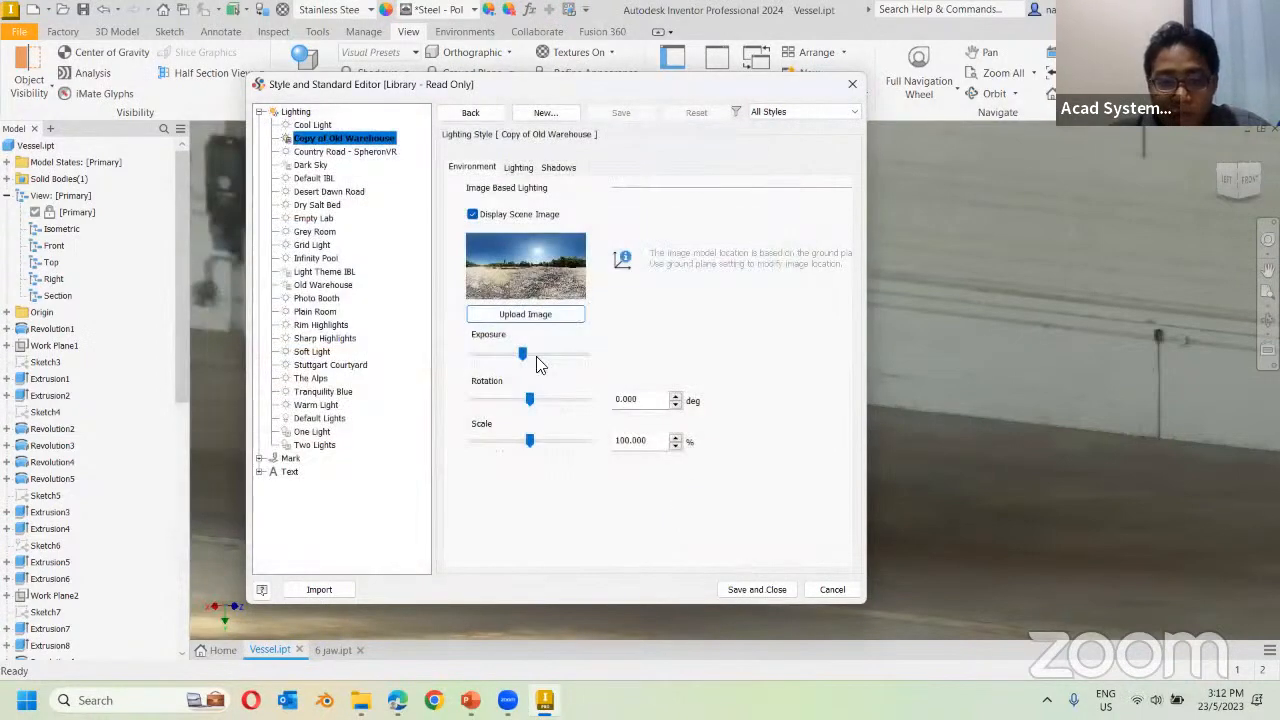
click(778, 591)
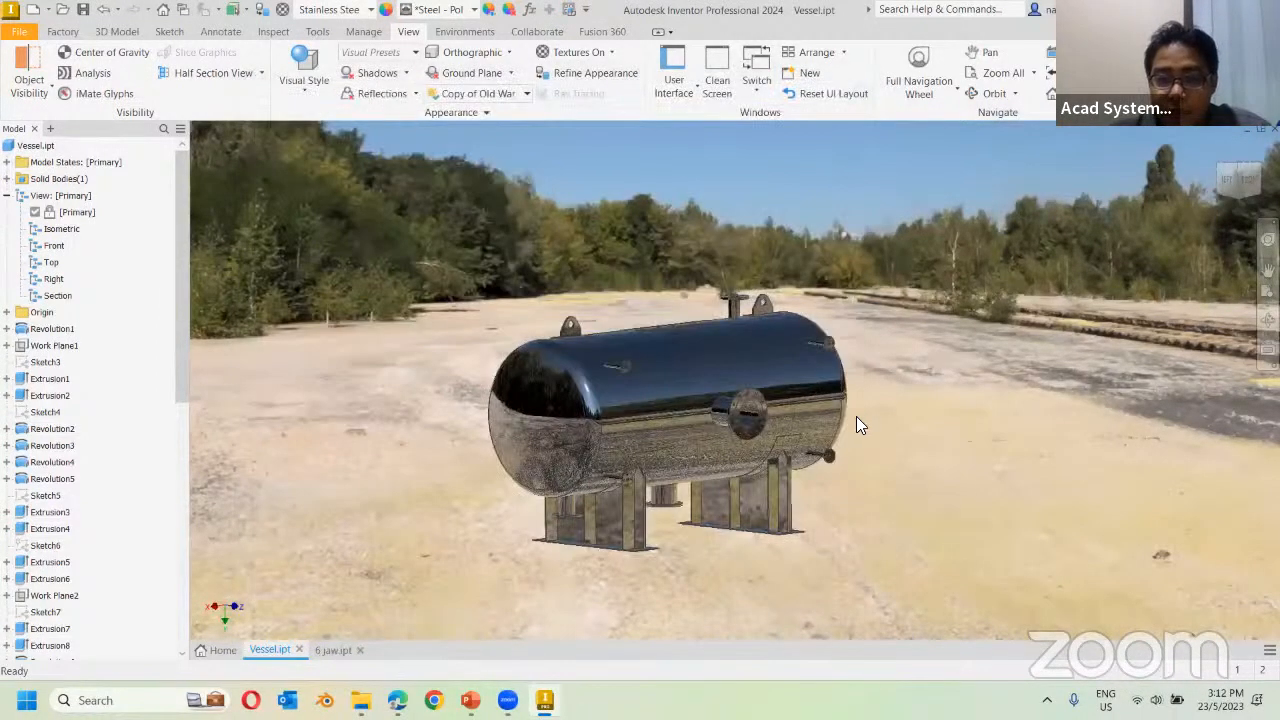
Examine the vessel against the new custom lighting environment from several angles and distances.
scroll(836, 422, down, 5)
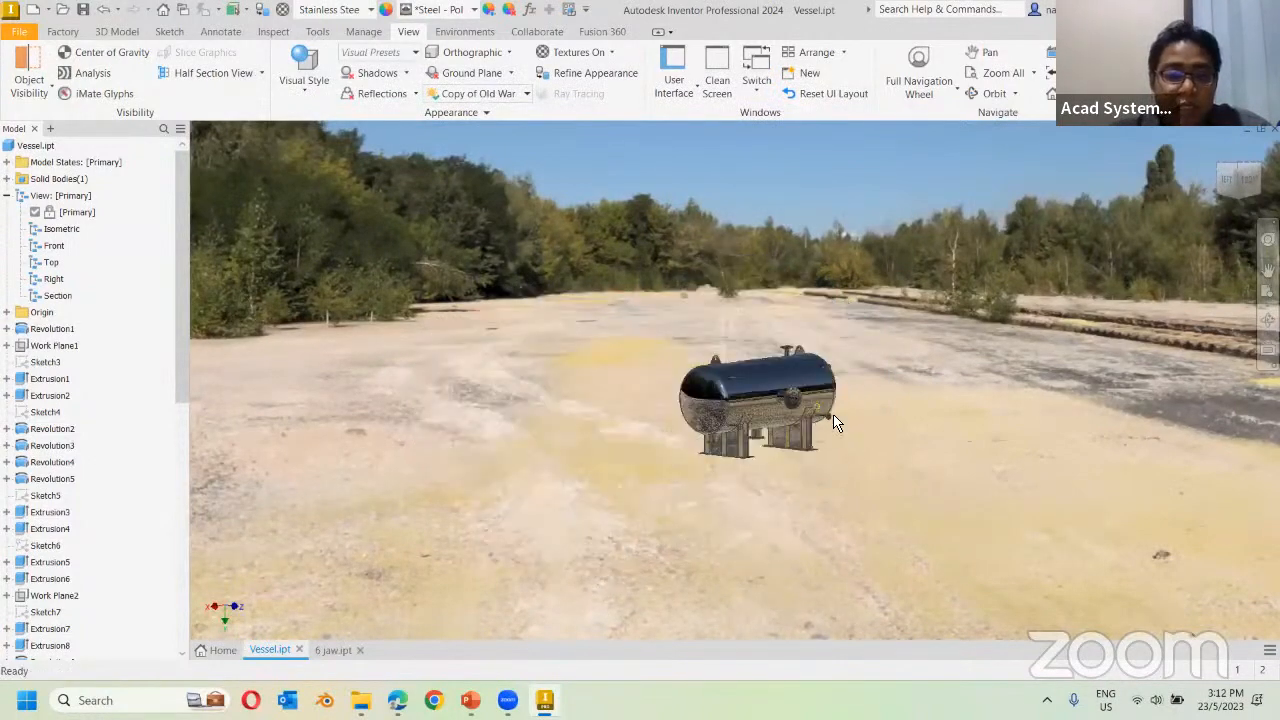
shift+middle_drag(856, 450, 890, 365)
scroll(885, 368, up, 4)
scroll(571, 535, down, 4)
shift+middle_drag(571, 535, 82, 594)
Switch to PowerPoint and review the Oriented minimum bounding box slide, pointing out its title and bullet text.
key(alt+Tab)
key(Down)
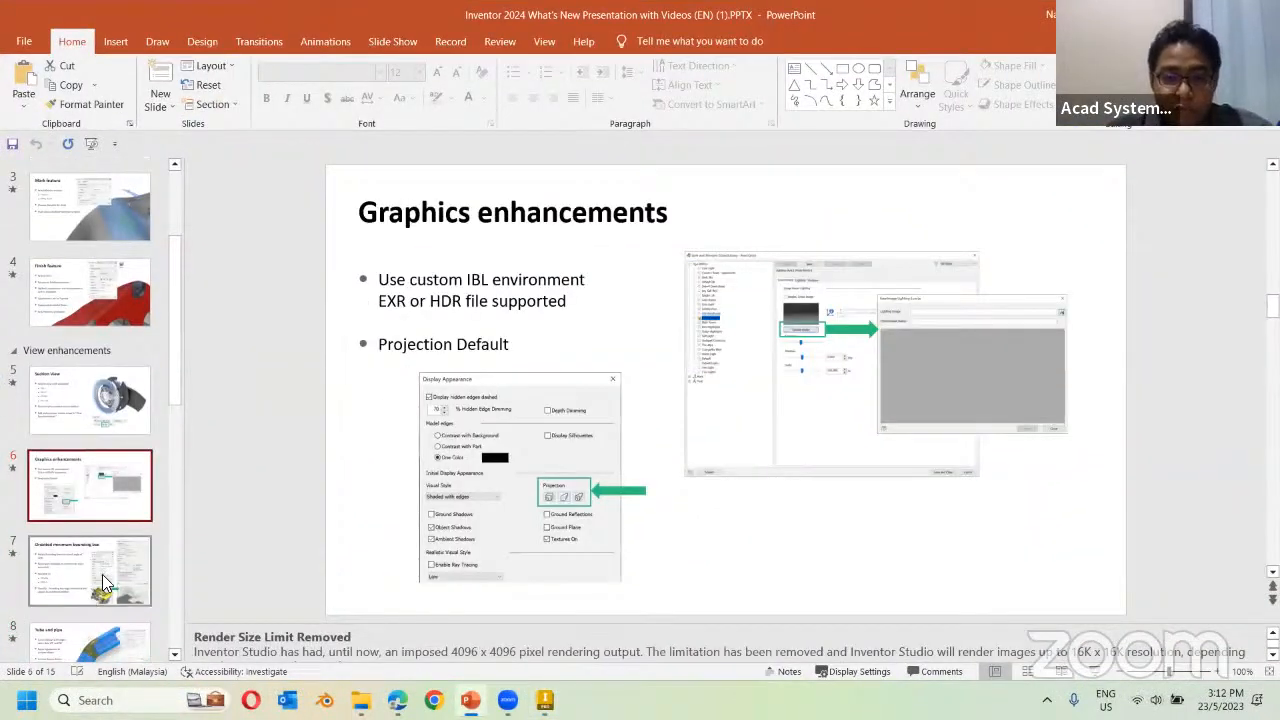
click(114, 561)
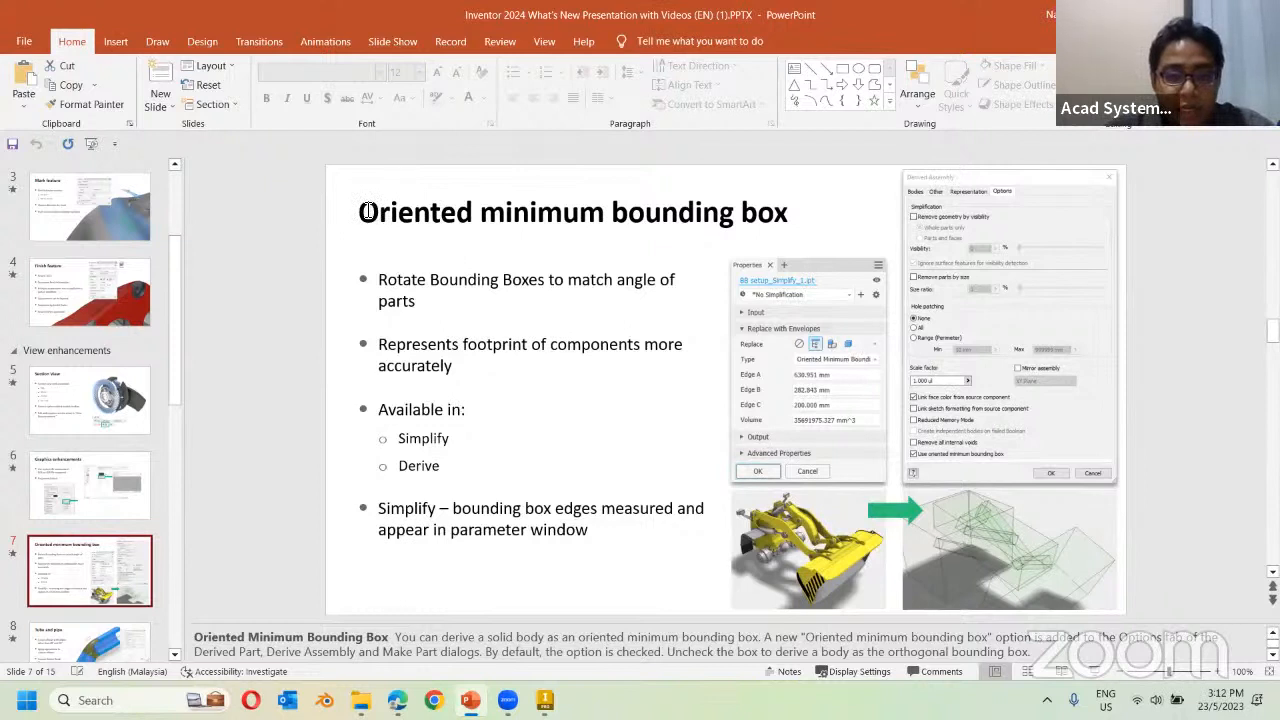
drag(367, 212, 459, 214)
click(491, 213)
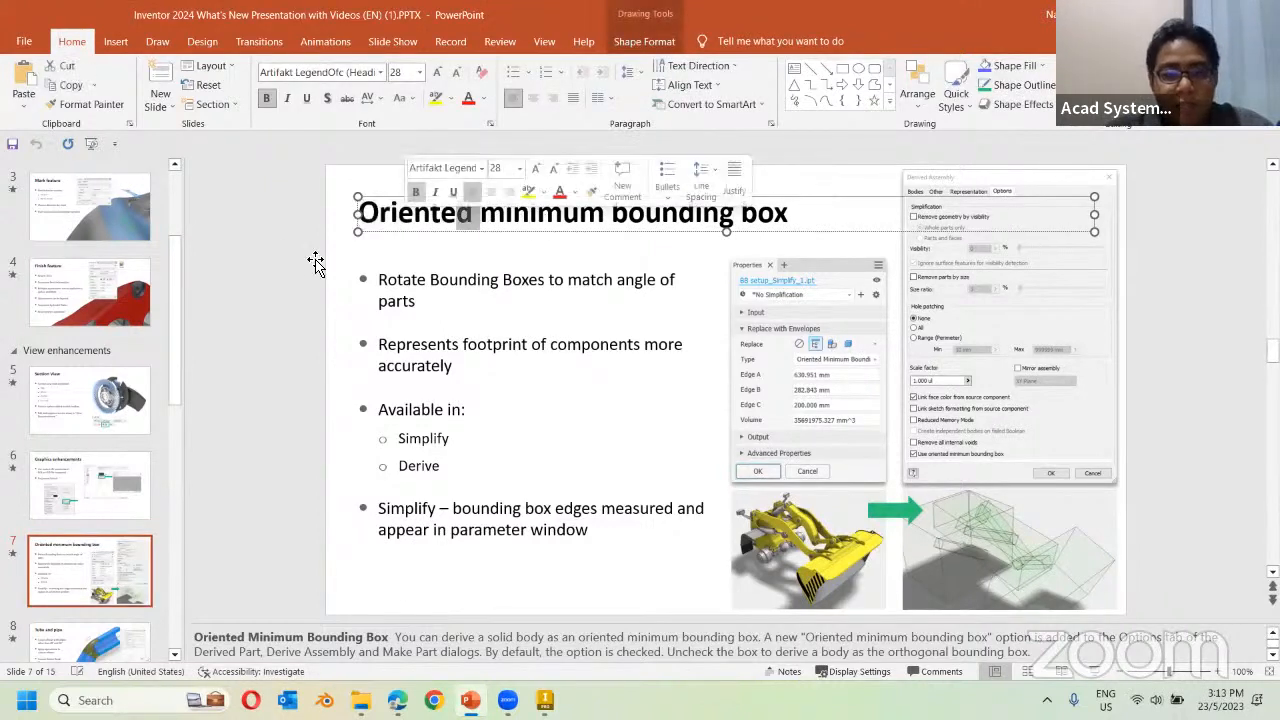
click(492, 344)
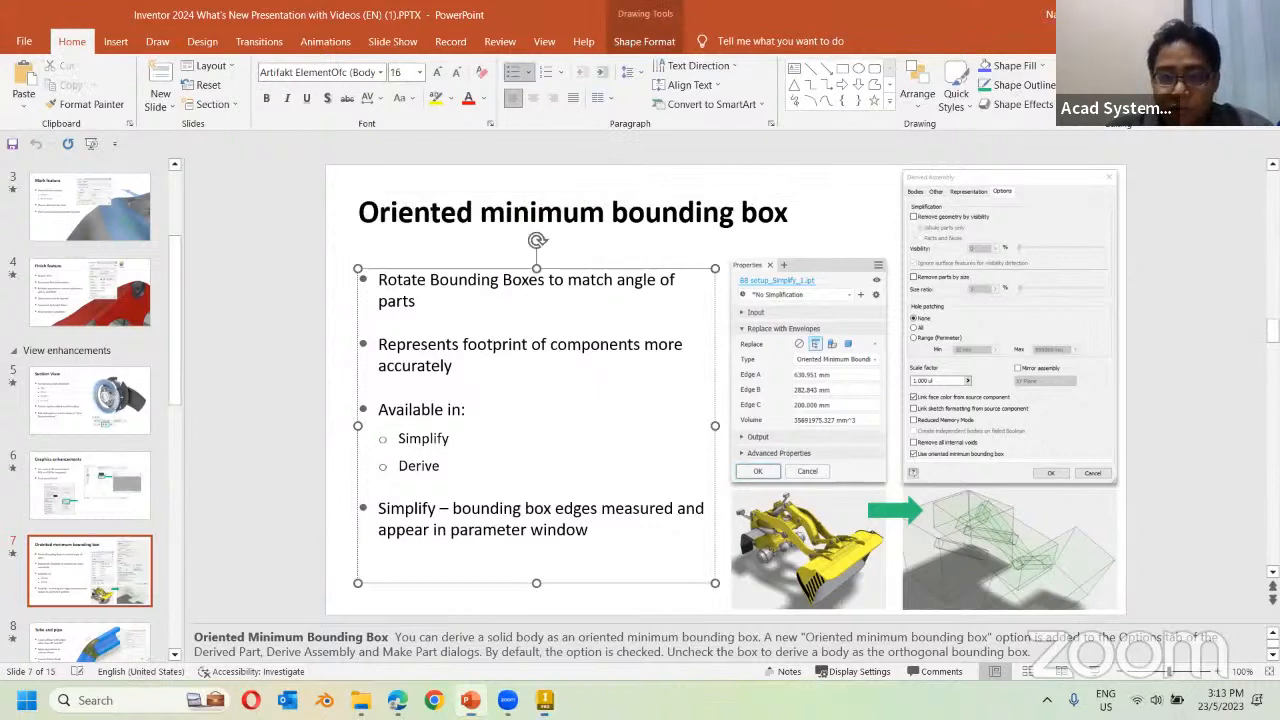
Switch back to Inventor, apply the Old Warehouse lighting style and turn the vessel to a corner view.
key(alt+Tab)
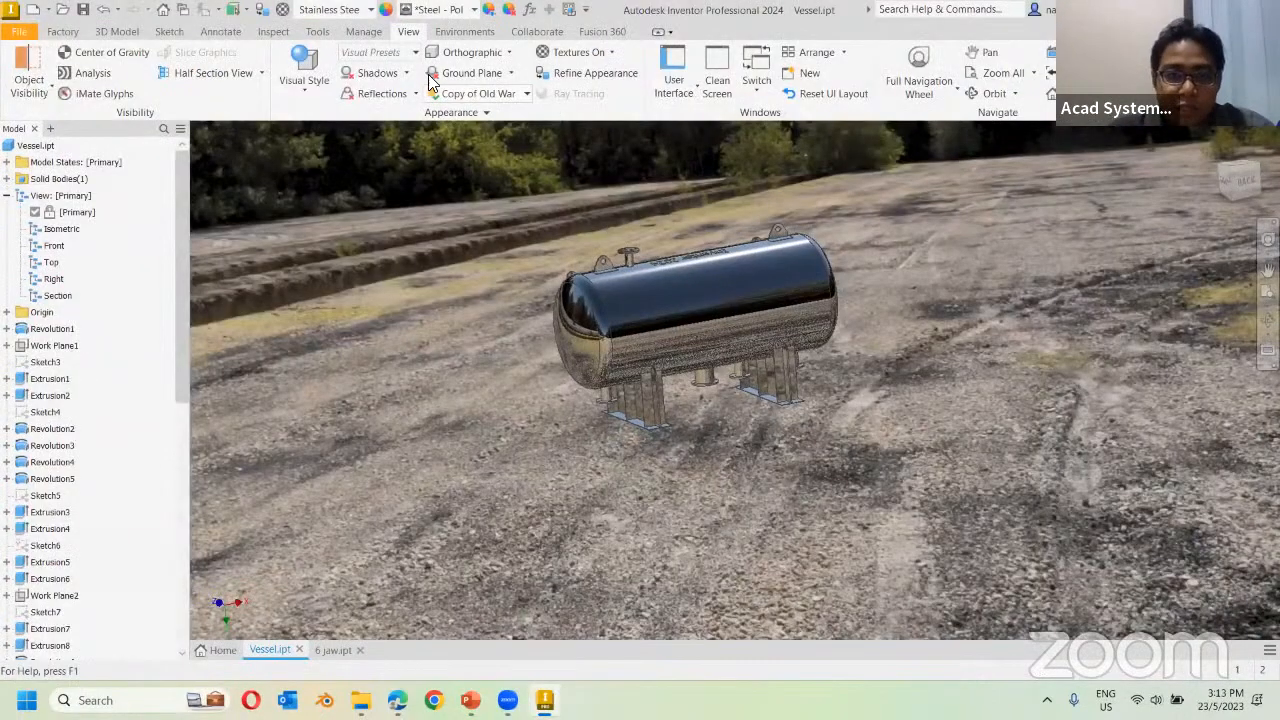
click(486, 98)
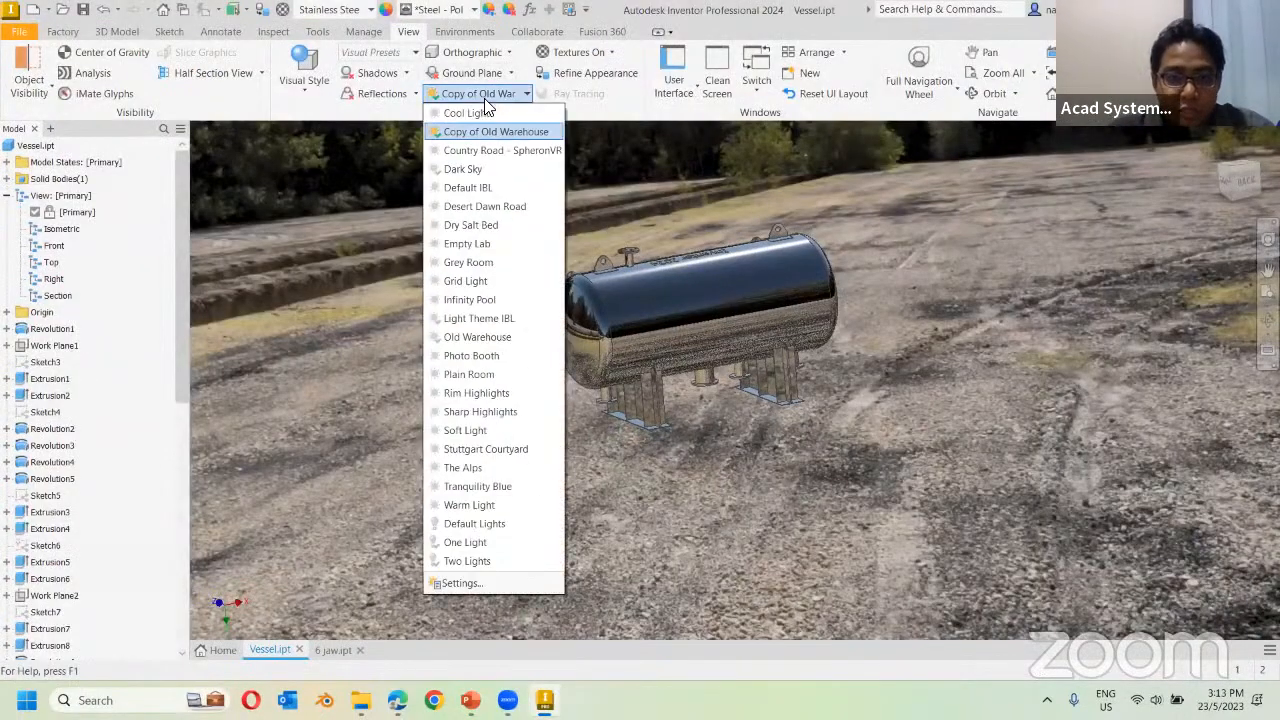
click(488, 337)
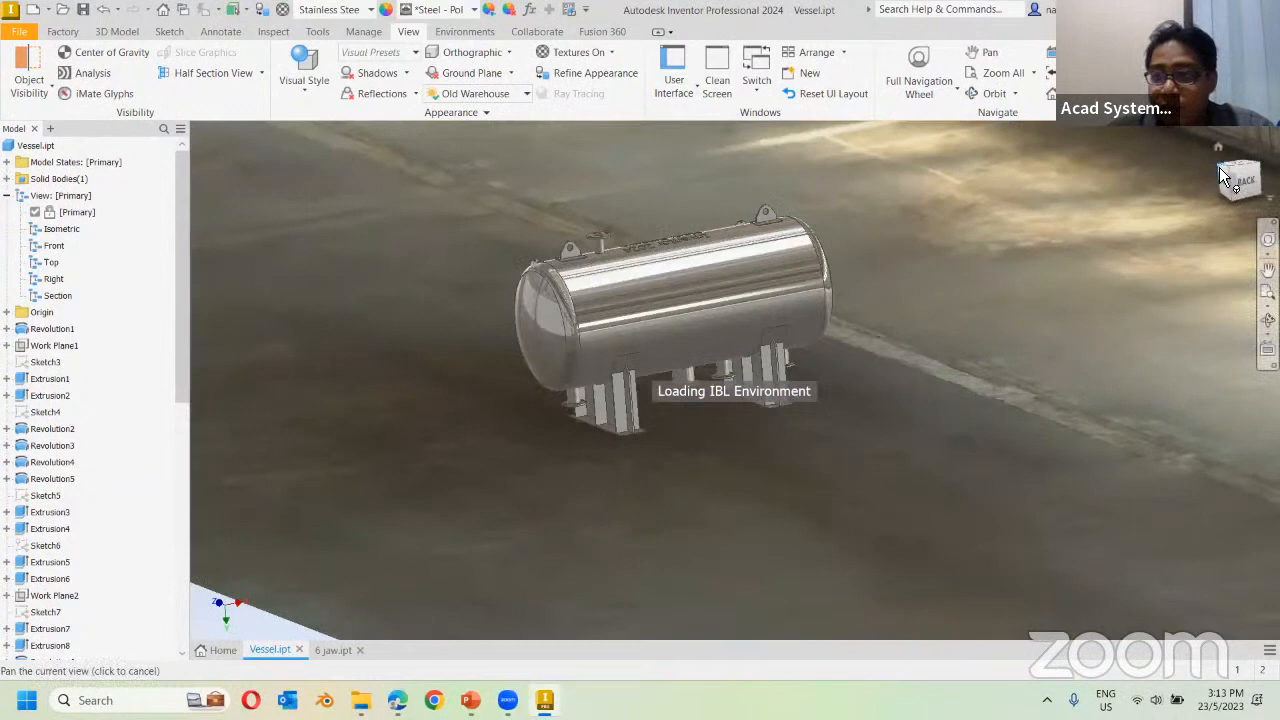
click(1220, 168)
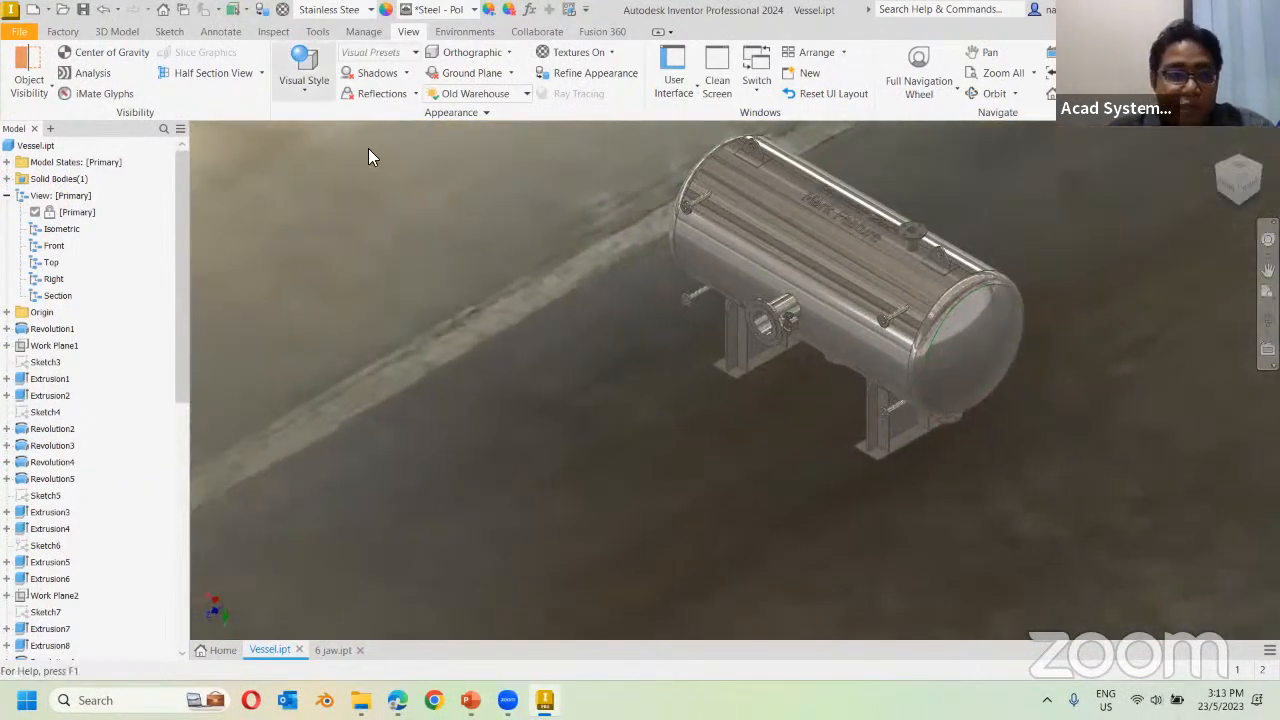
click(138, 35)
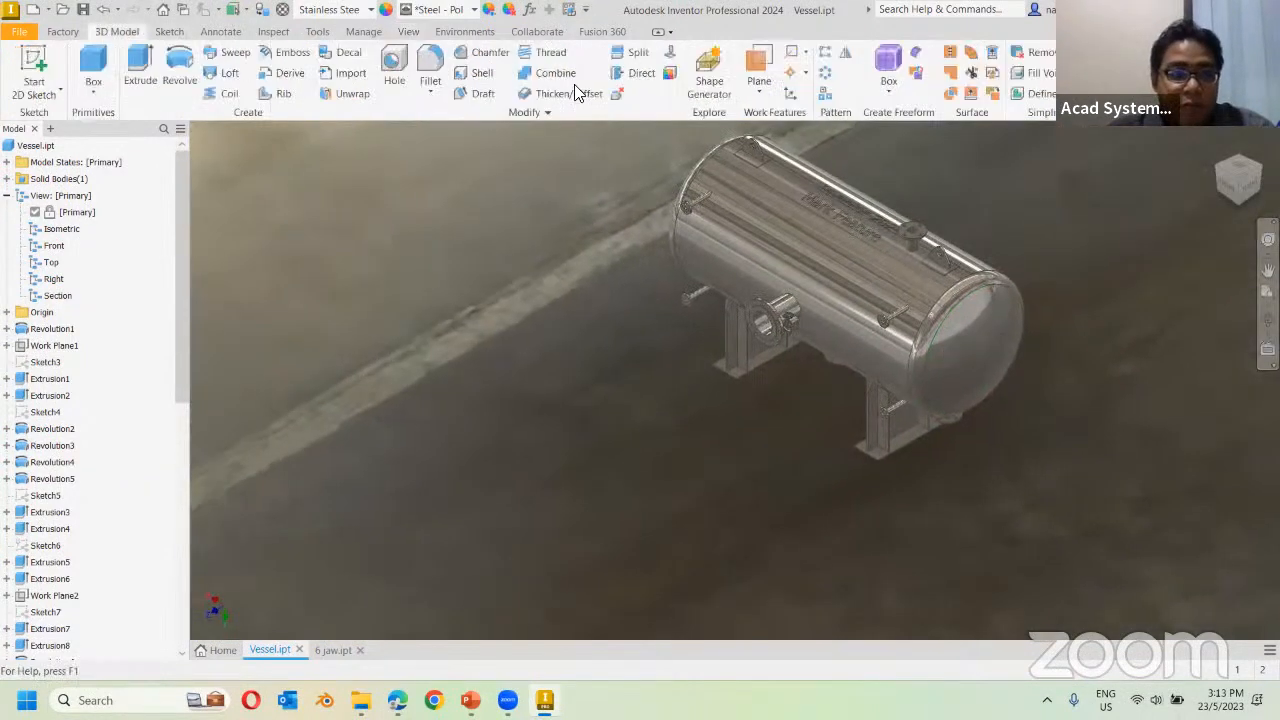
click(294, 80)
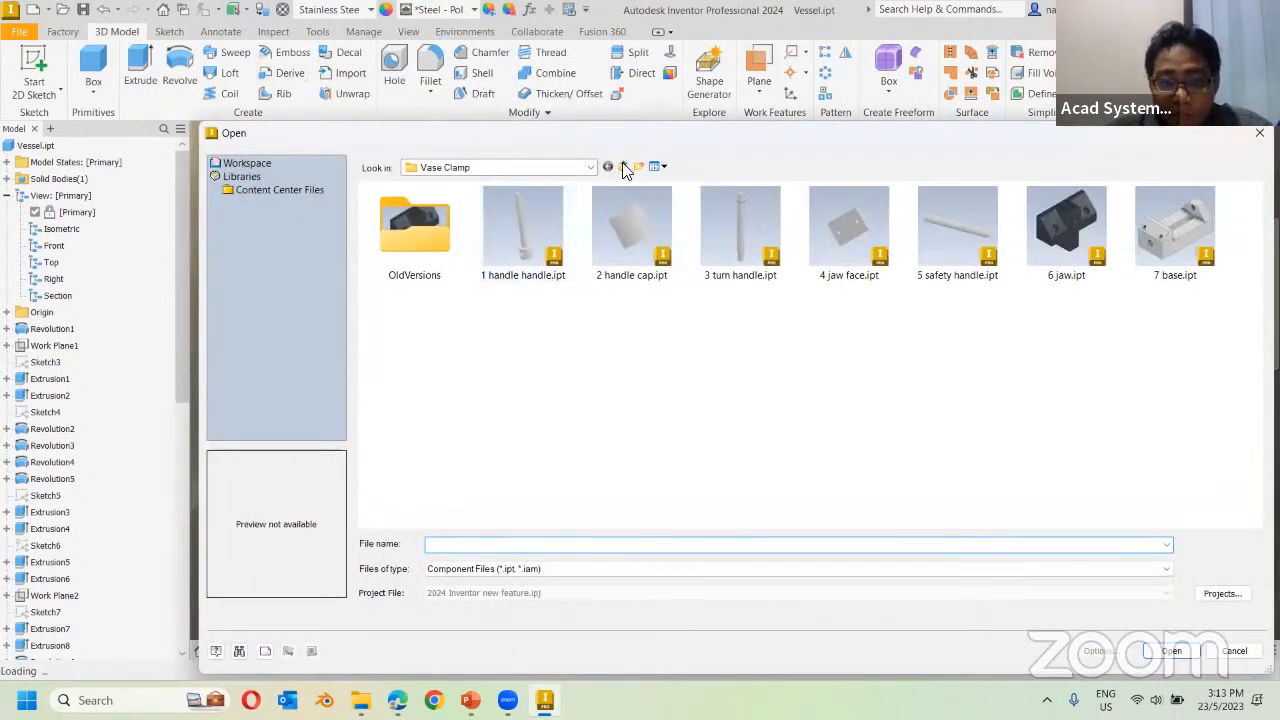
click(624, 166)
click(510, 384)
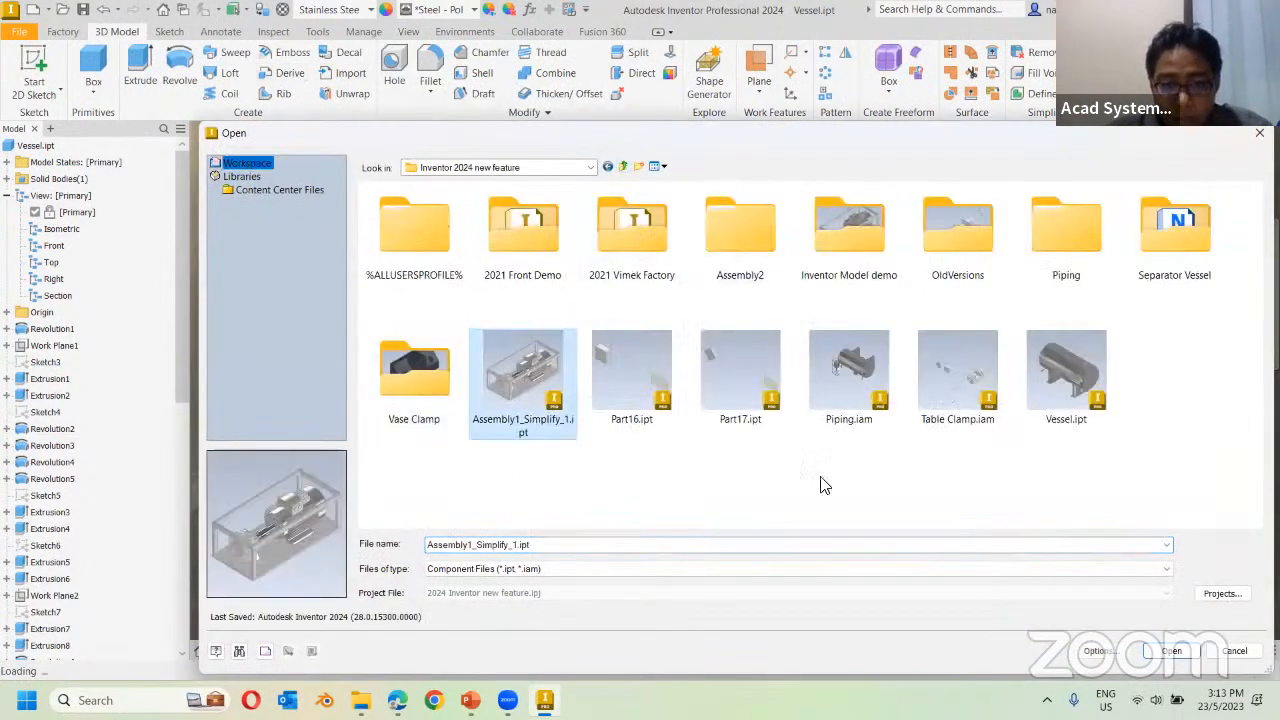
click(1172, 651)
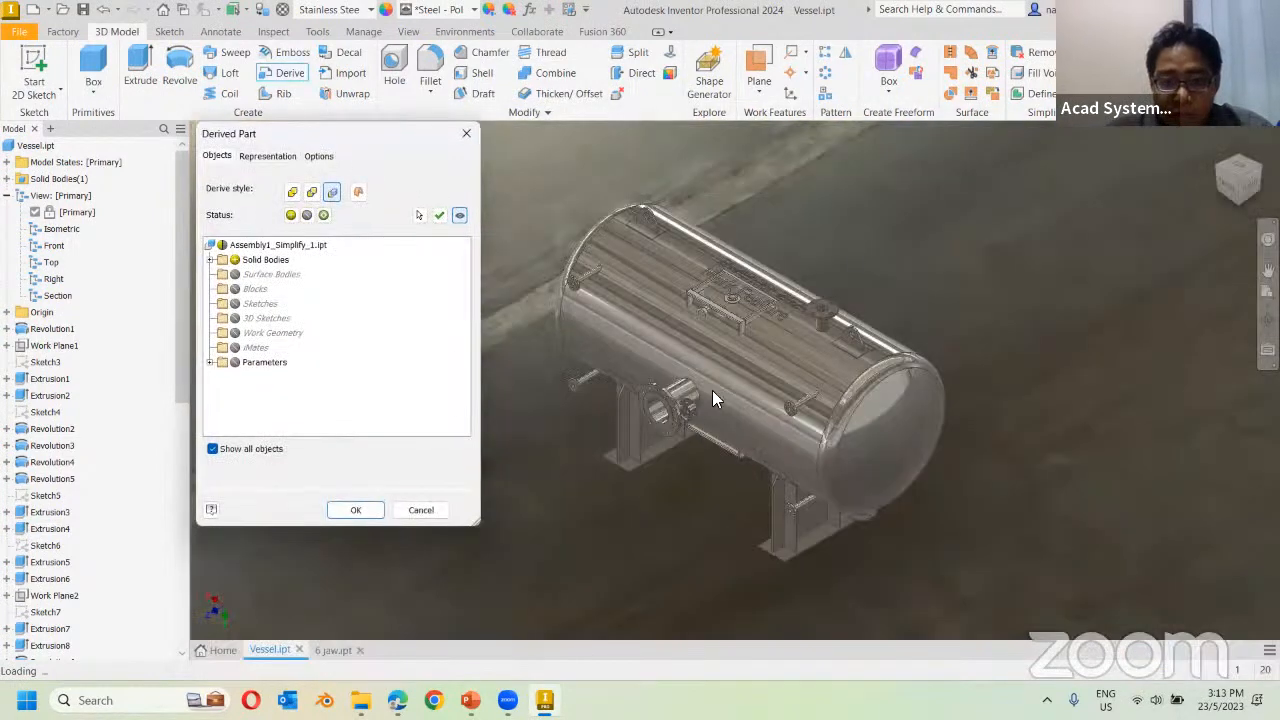
click(421, 512)
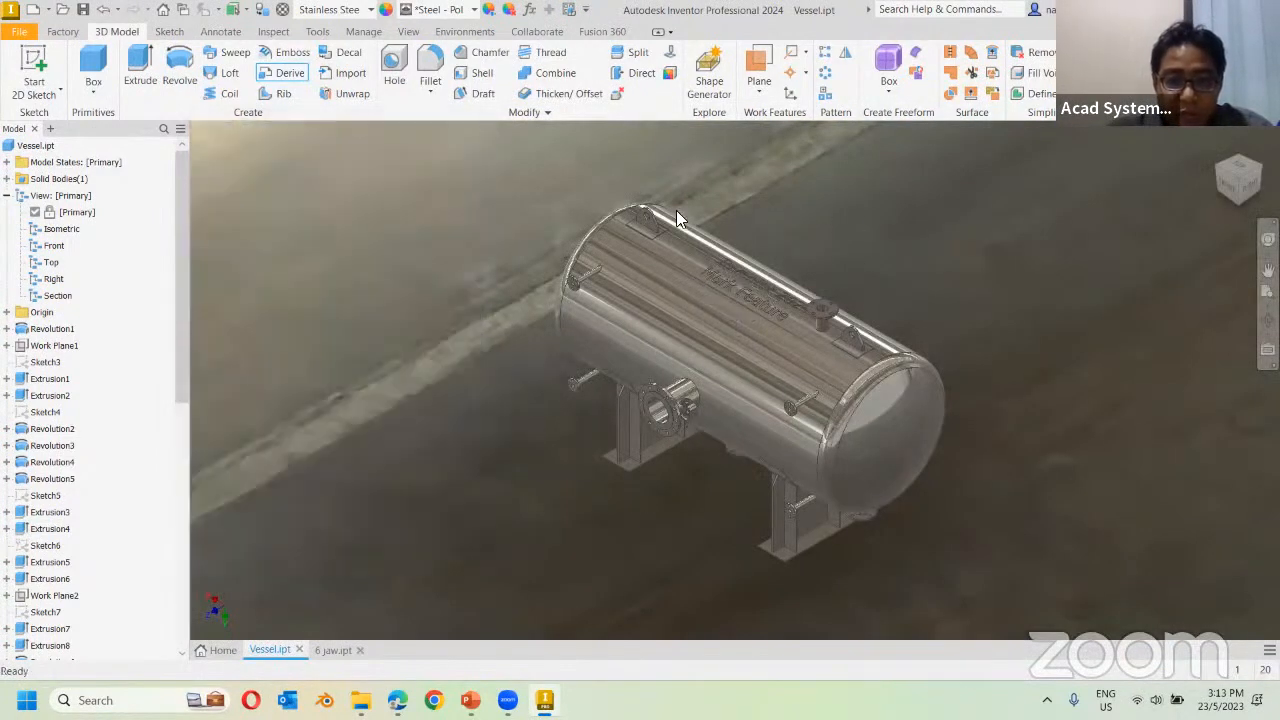
Move the vessel's whole solid body away from the model origin with a Direct edit in Solids mode.
click(645, 80)
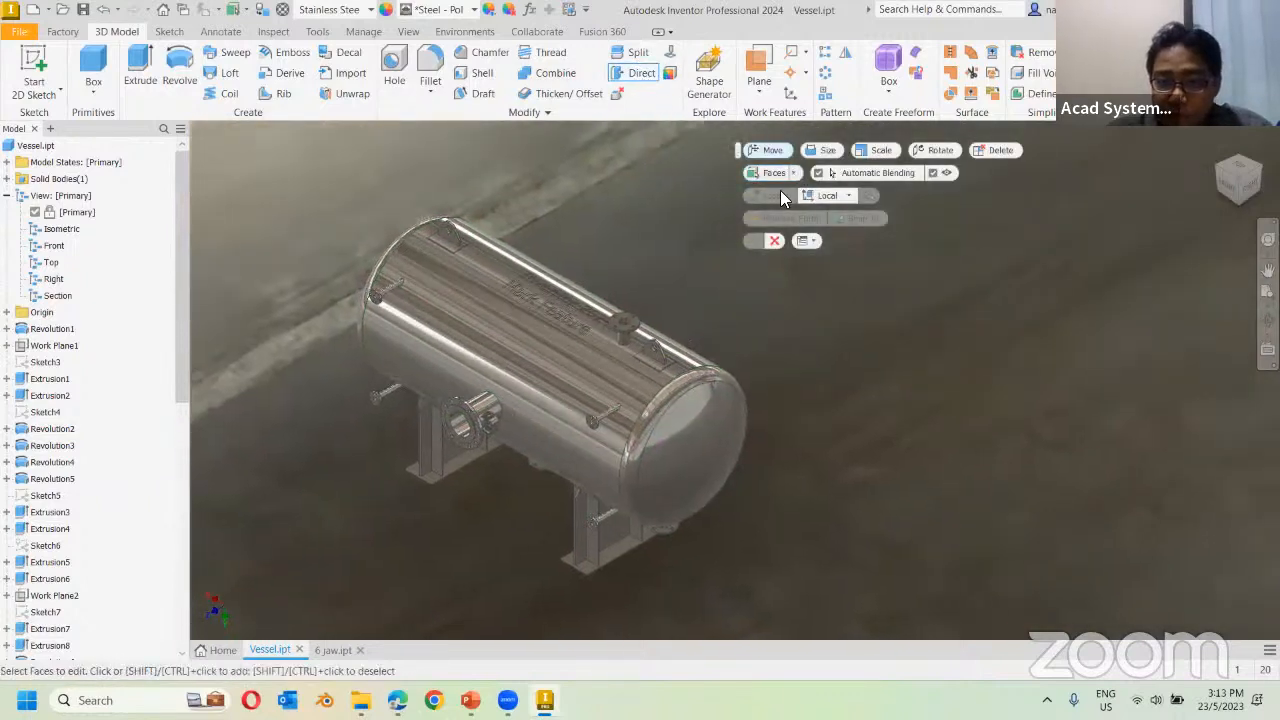
click(790, 173)
click(772, 210)
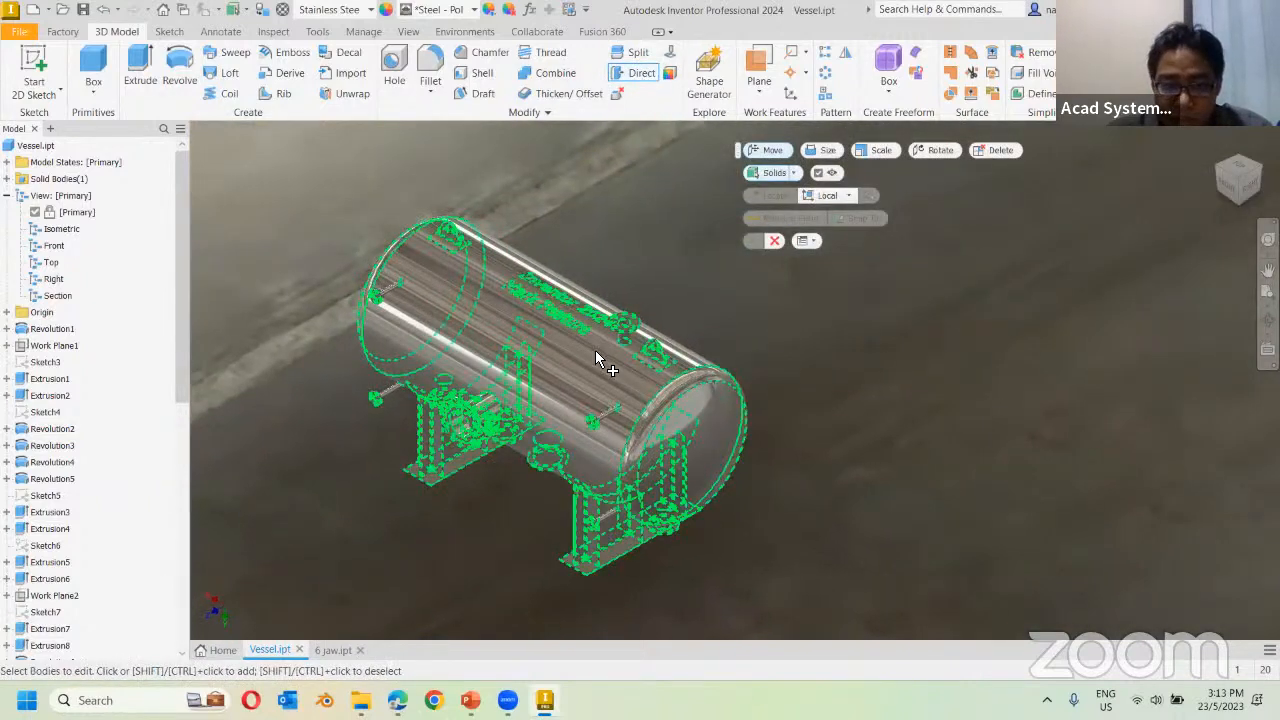
click(595, 350)
drag(577, 410, 839, 256)
click(873, 400)
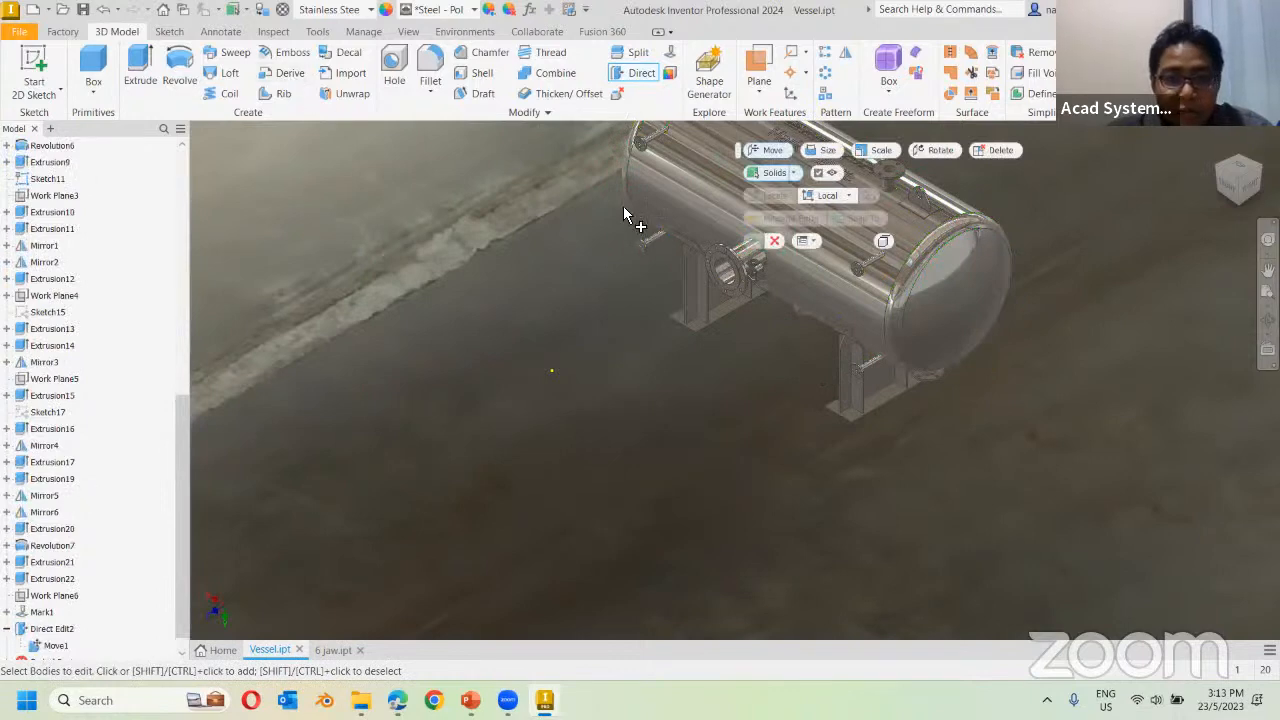
click(775, 241)
Start deriving Assembly1_Simplify_1.ipt from the Inventor 2024 new feature folder into the vessel part and examine its preview.
click(290, 74)
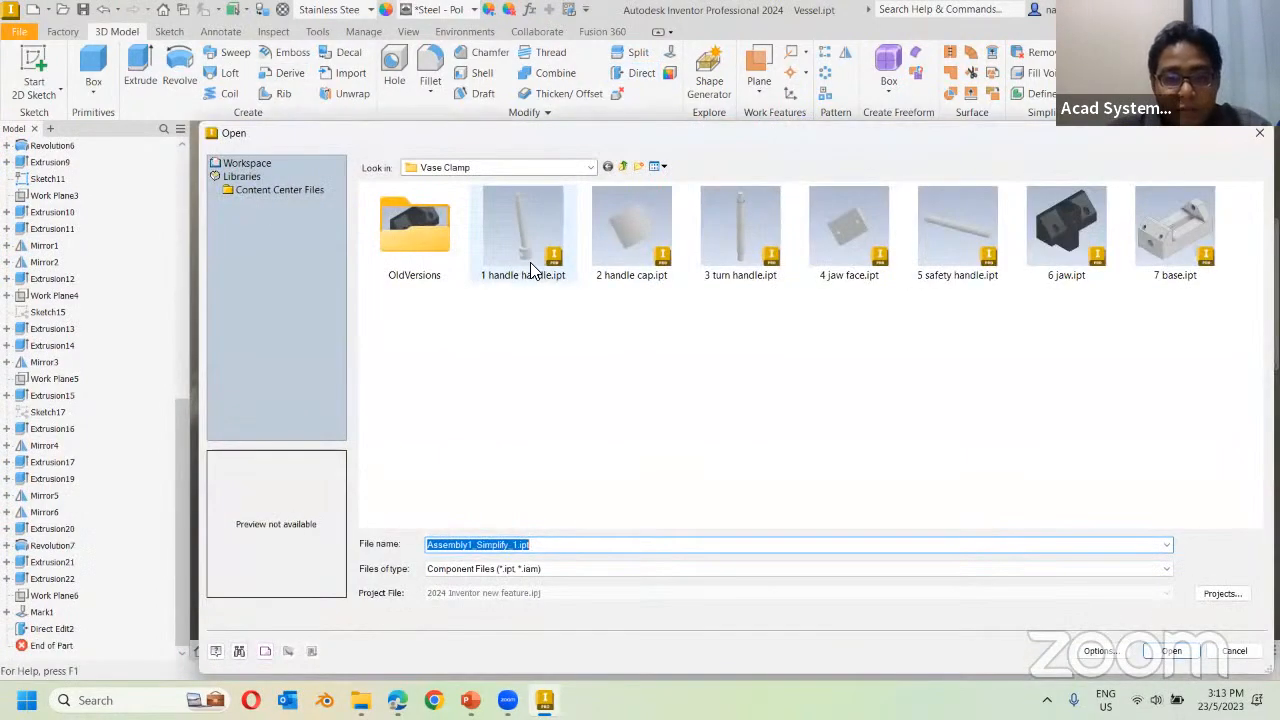
click(623, 167)
double_click(526, 374)
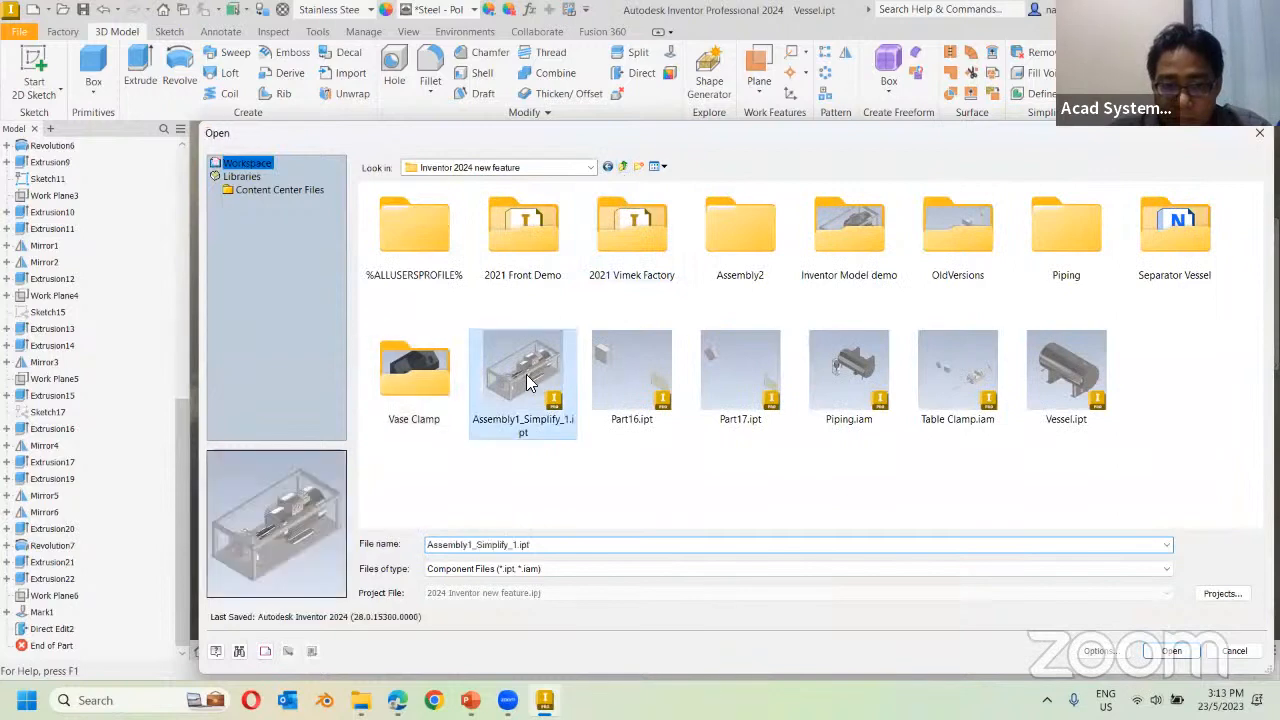
middle_drag(580, 364, 874, 326)
scroll(940, 352, up, 3)
scroll(634, 418, down, 1)
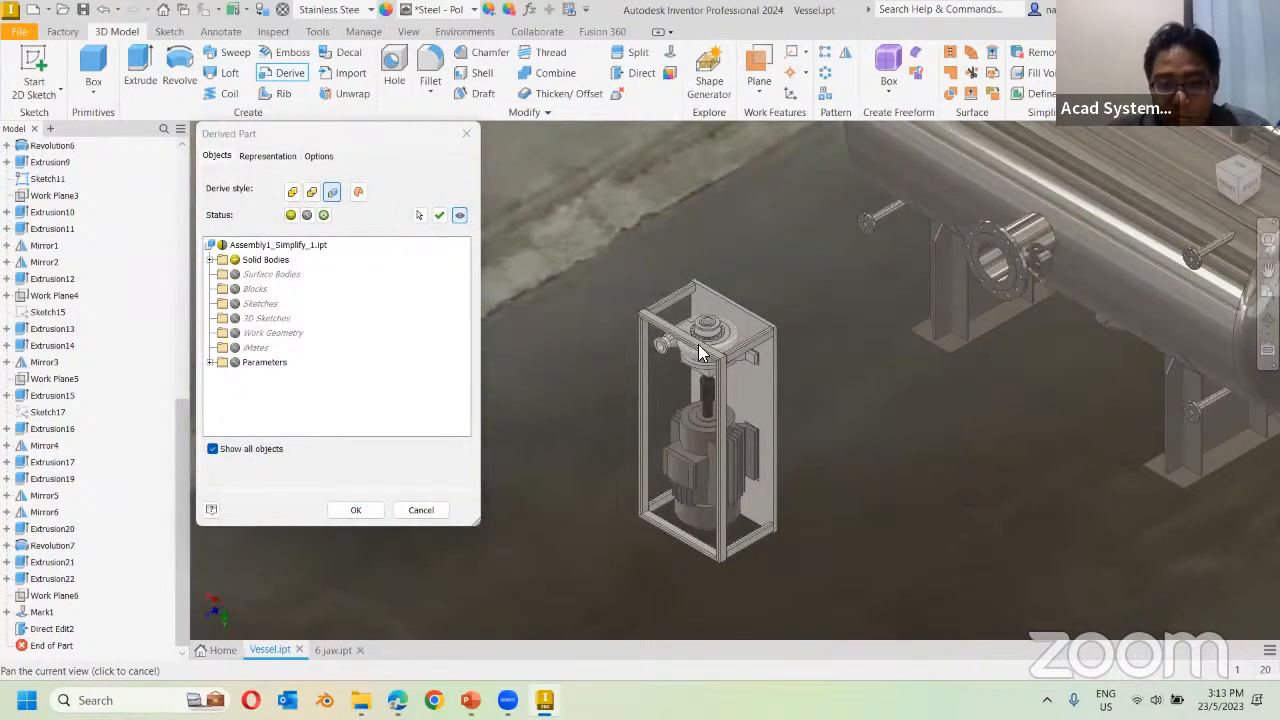
scroll(698, 344, down, 3)
scroll(640, 355, up, 5)
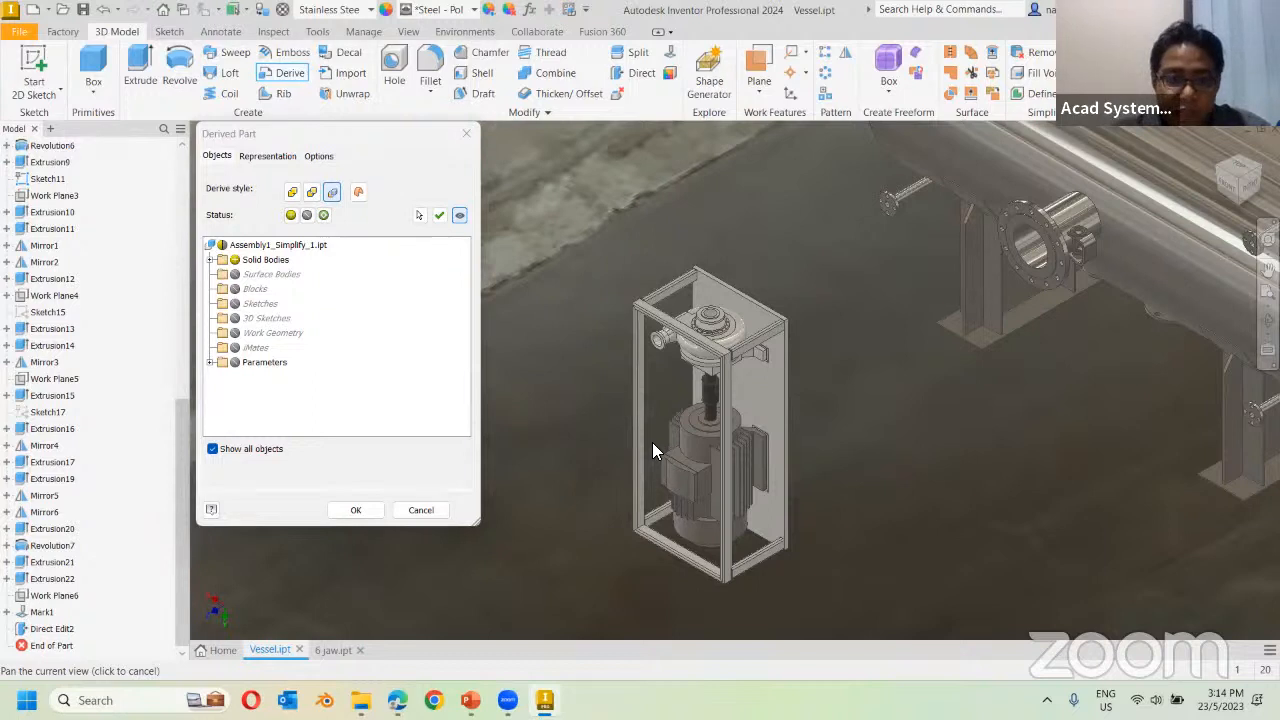
Set the entire Assembly1_Simplify_1.ipt source to bounding box status and create the derived body beside the vessel.
click(242, 260)
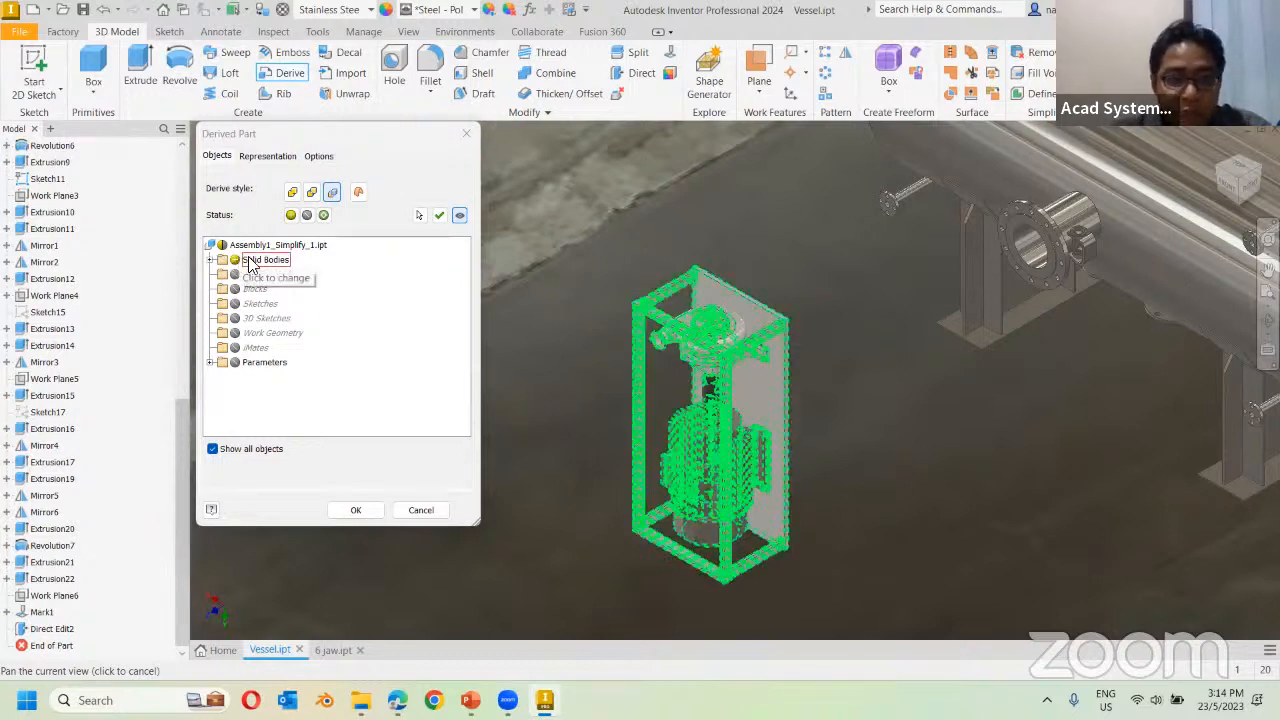
click(222, 246)
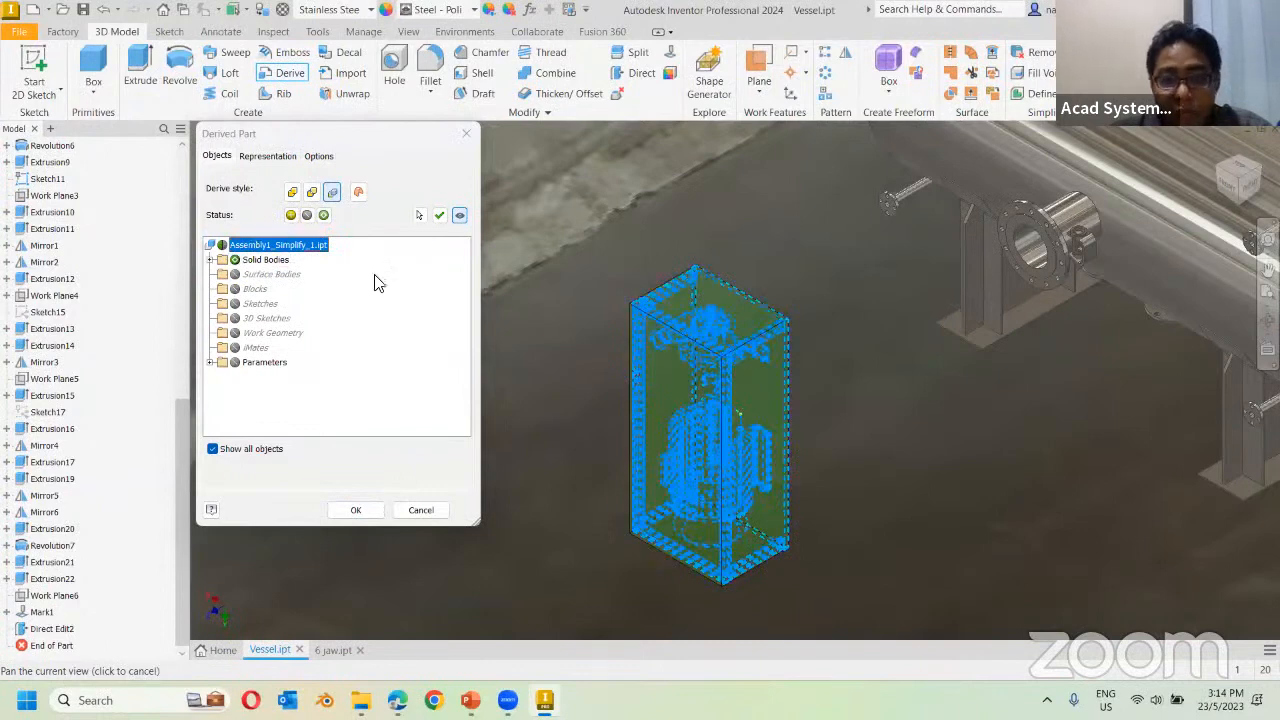
click(355, 510)
scroll(665, 350, down, 3)
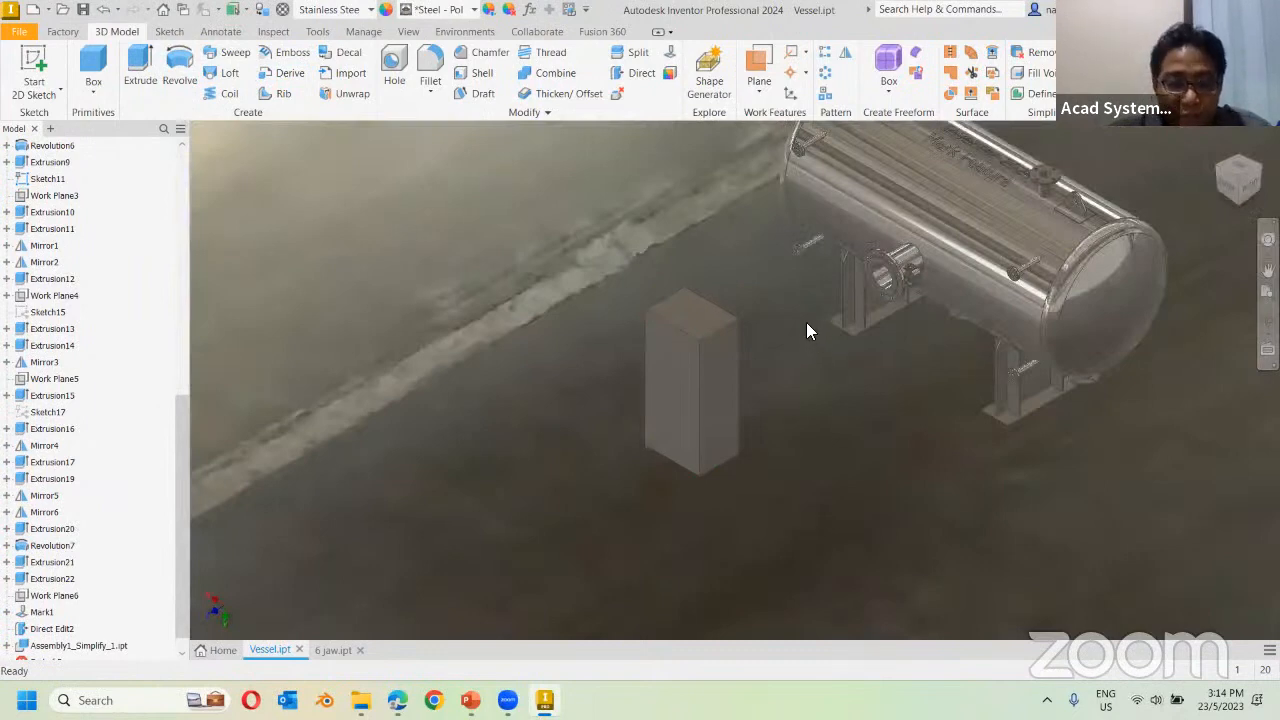
scroll(532, 346, up, 3)
scroll(654, 368, down, 5)
middle_drag(788, 430, 665, 459)
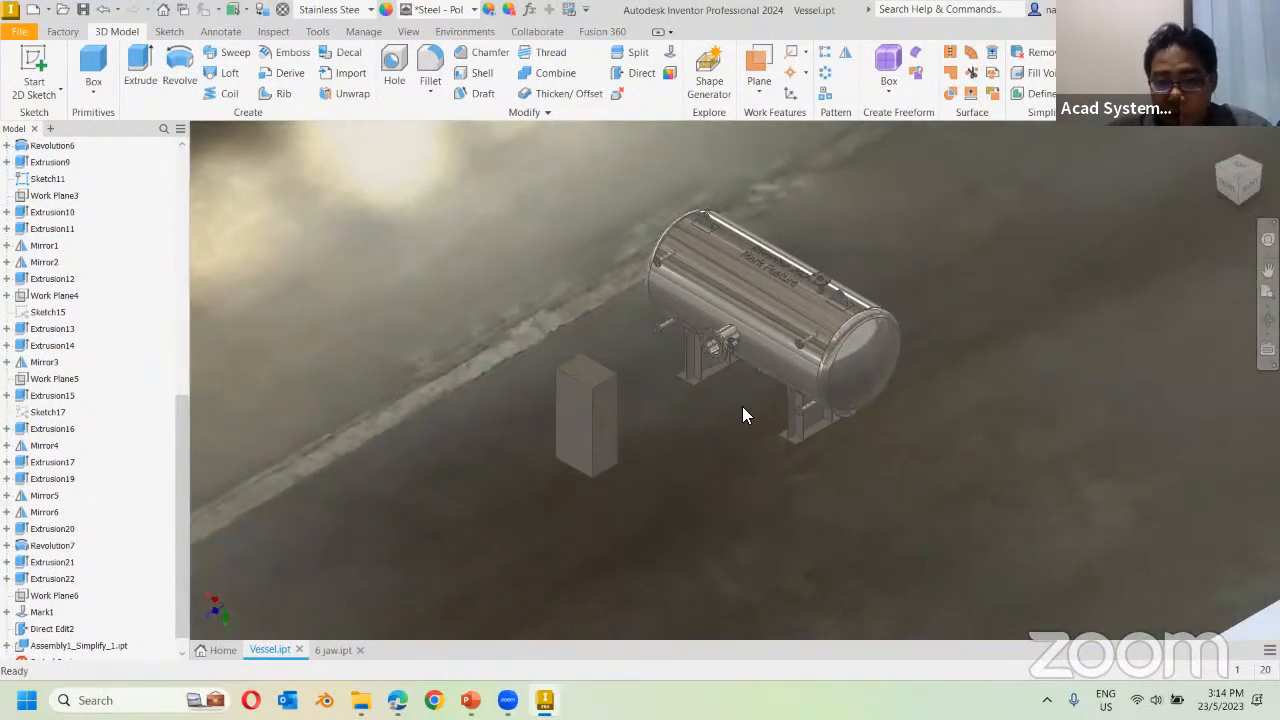
scroll(600, 385, up, 3)
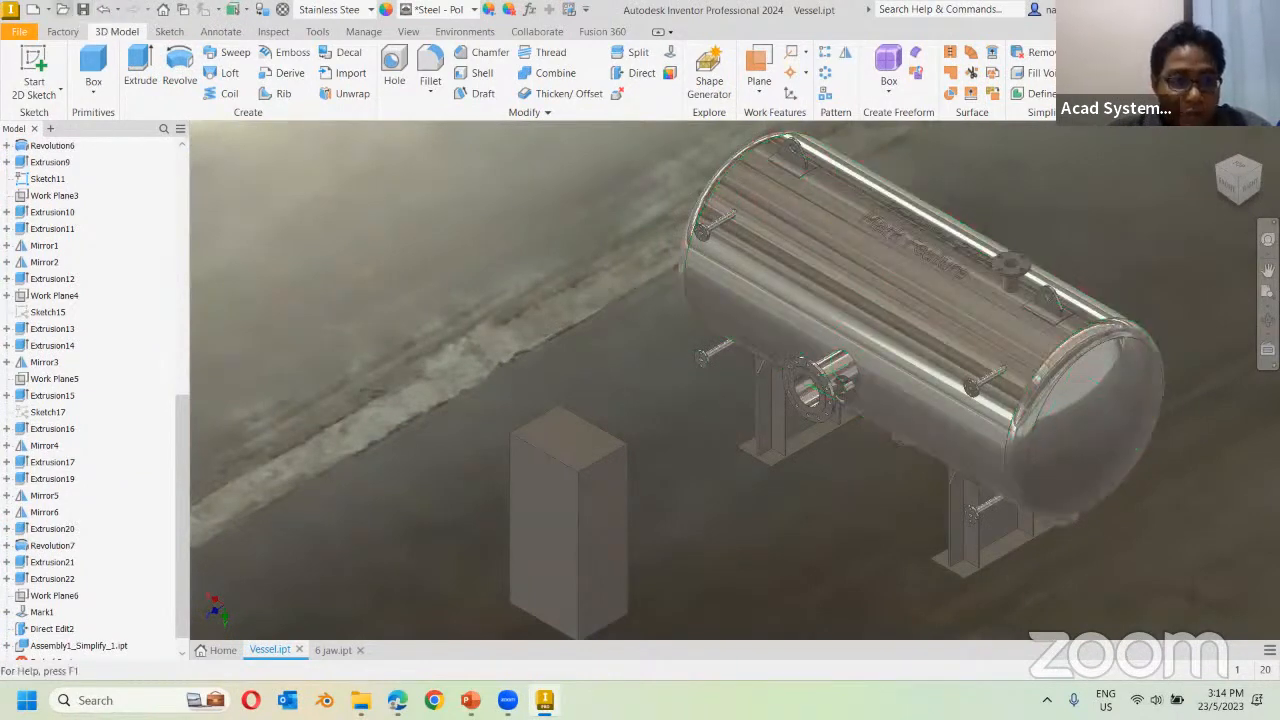
Open the assembly Table Clamp.iam from the Inventor 2024 new feature folder.
click(62, 9)
click(623, 166)
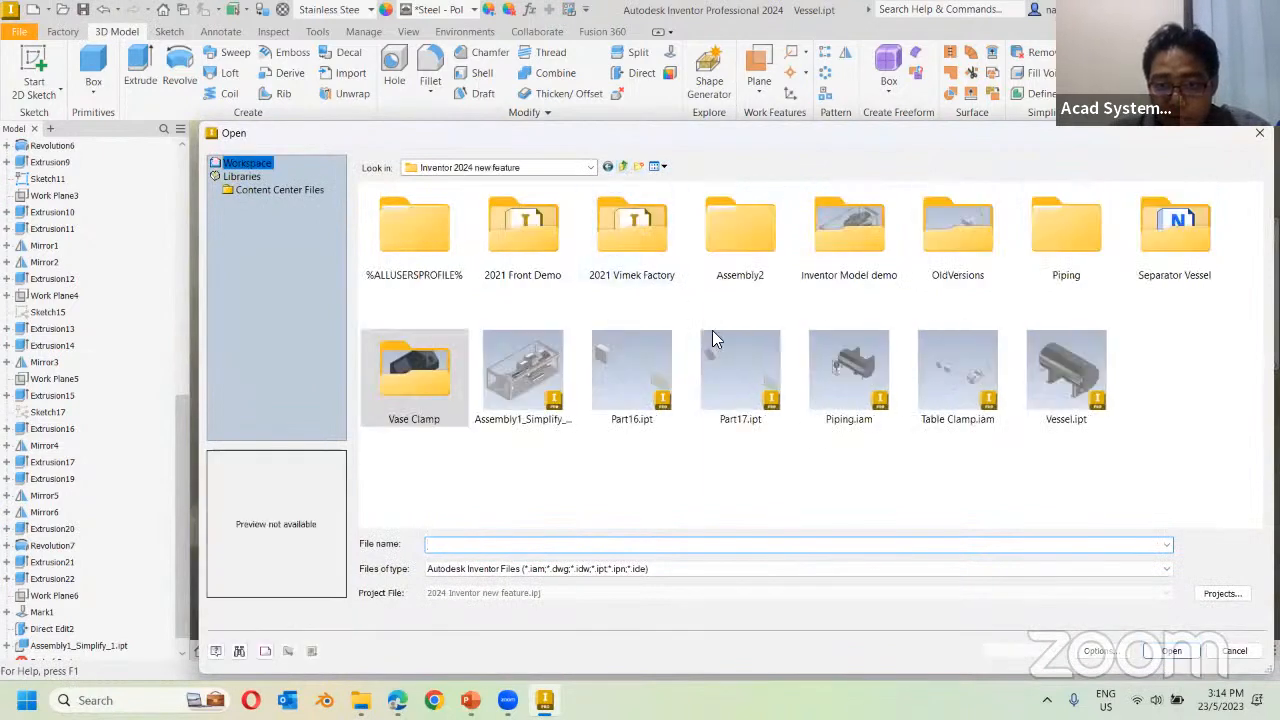
double_click(948, 384)
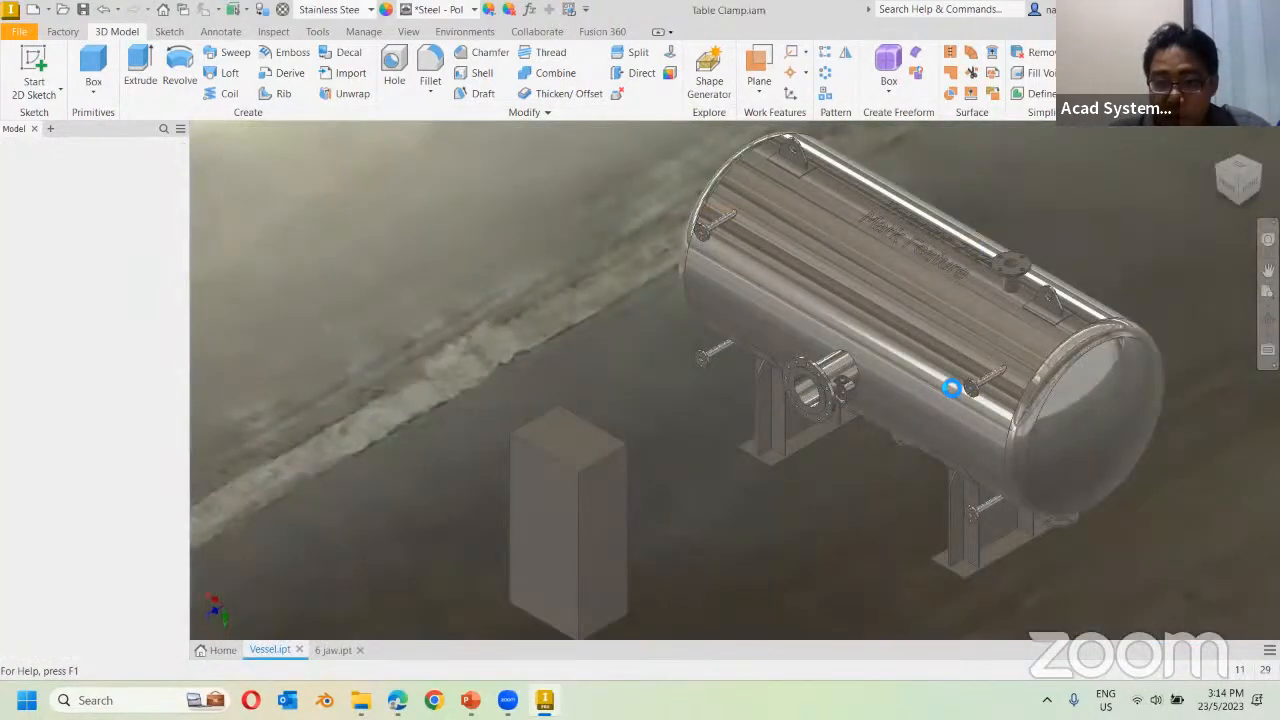
click(575, 372)
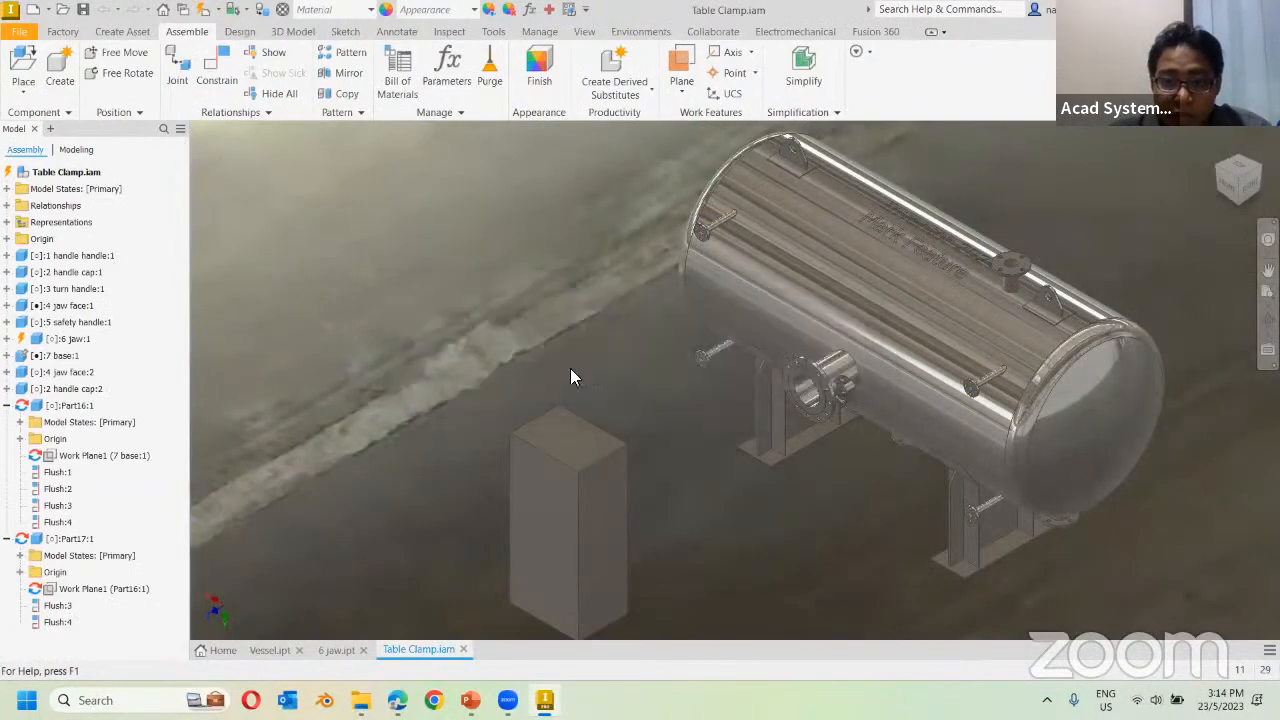
click(421, 478)
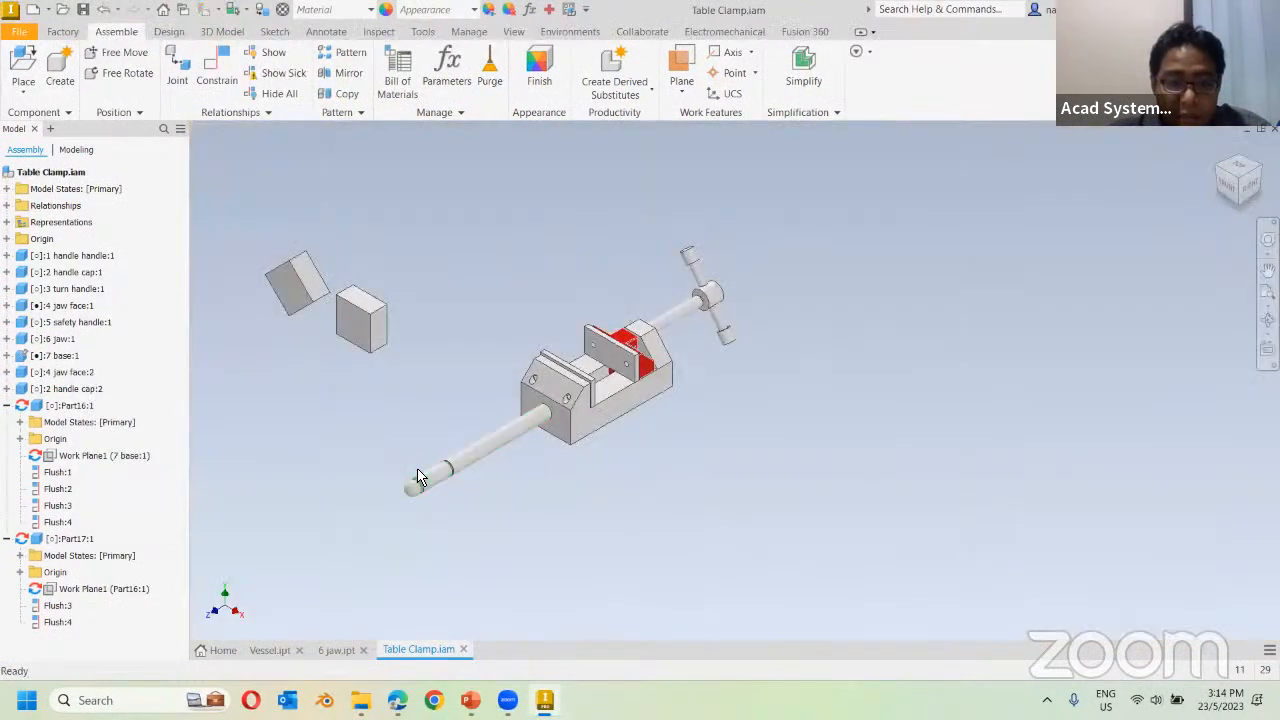
Examine the rotated Part17 block and the upright Part16 block side by side from the front.
click(1226, 187)
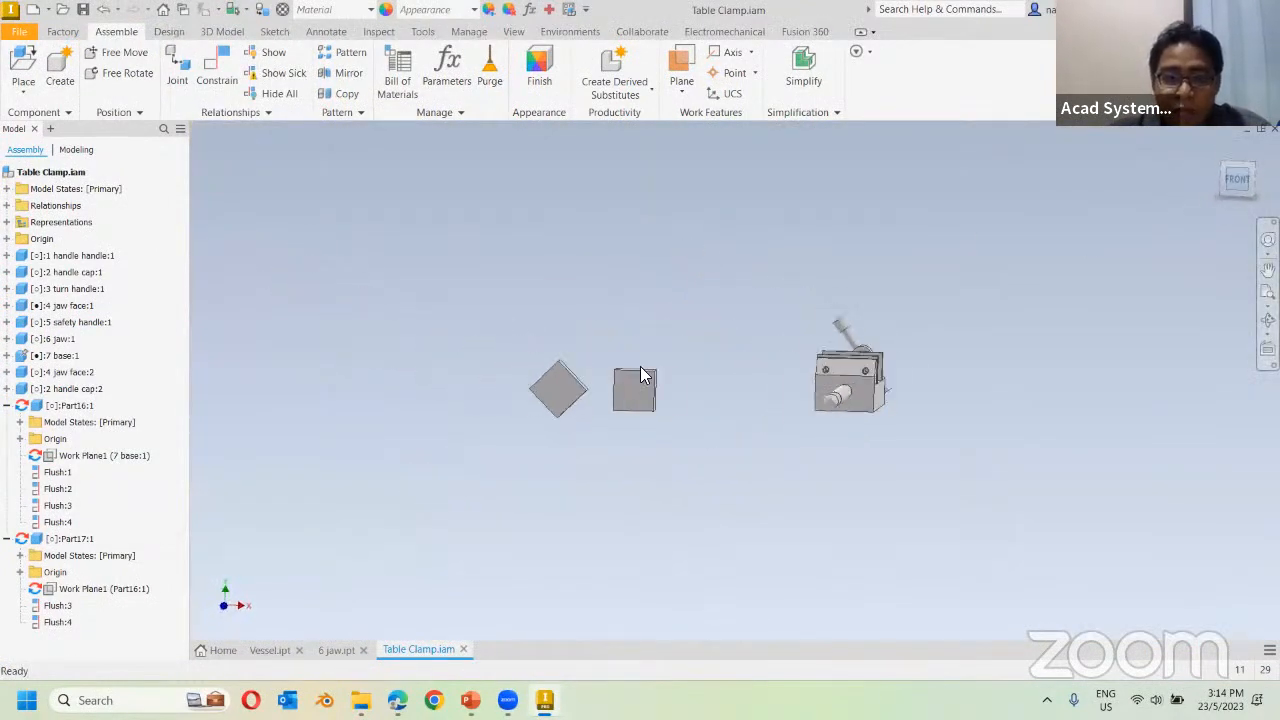
middle_drag(652, 342, 732, 360)
scroll(616, 364, up, 3)
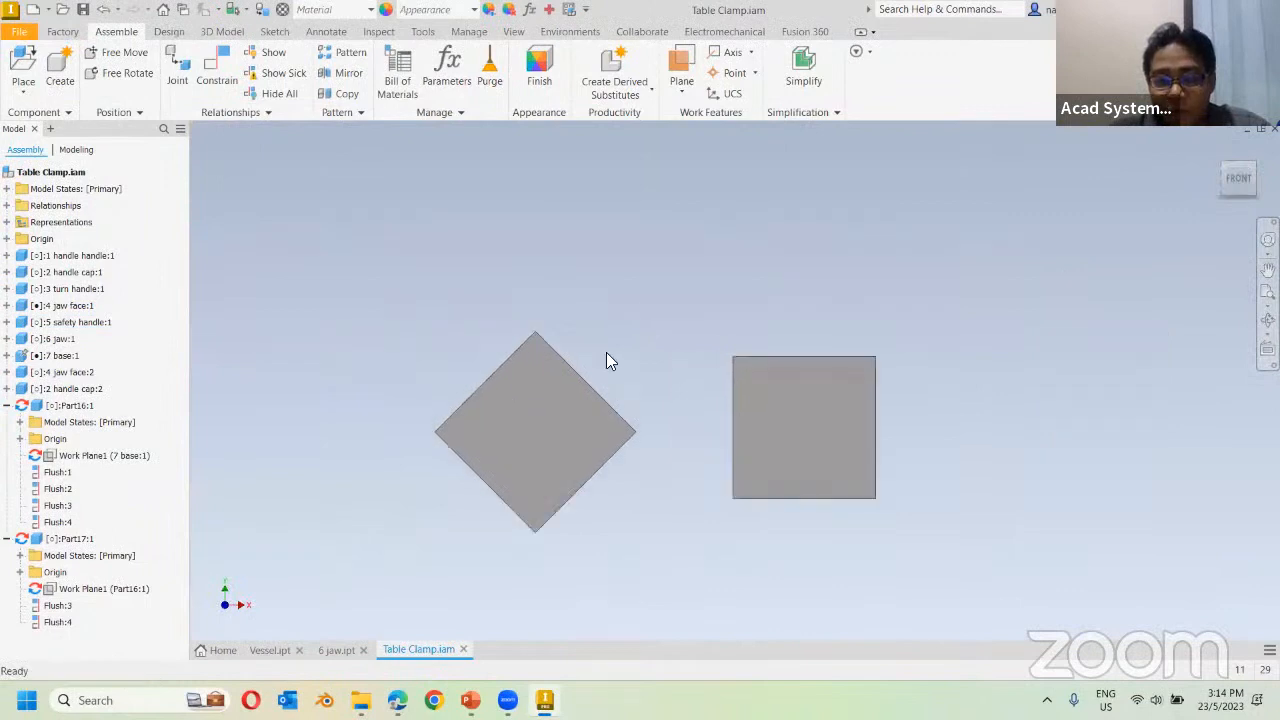
middle_drag(612, 413, 618, 392)
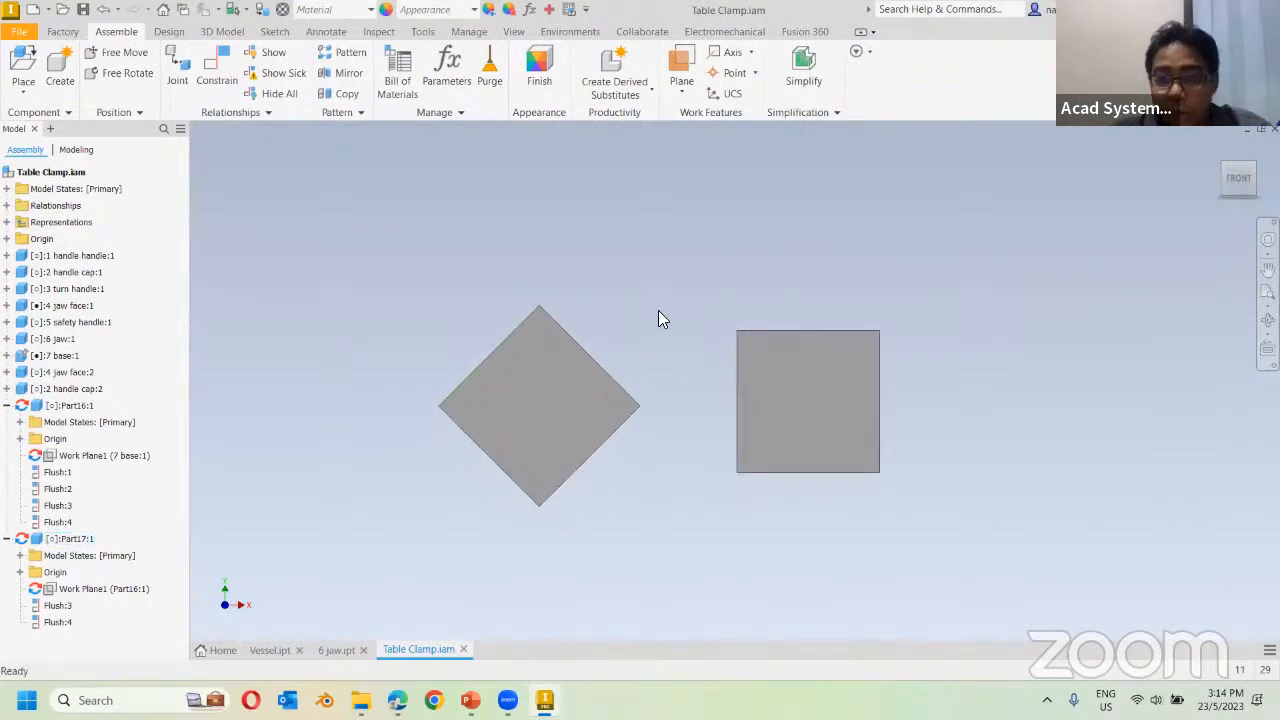
middle_drag(657, 317, 709, 320)
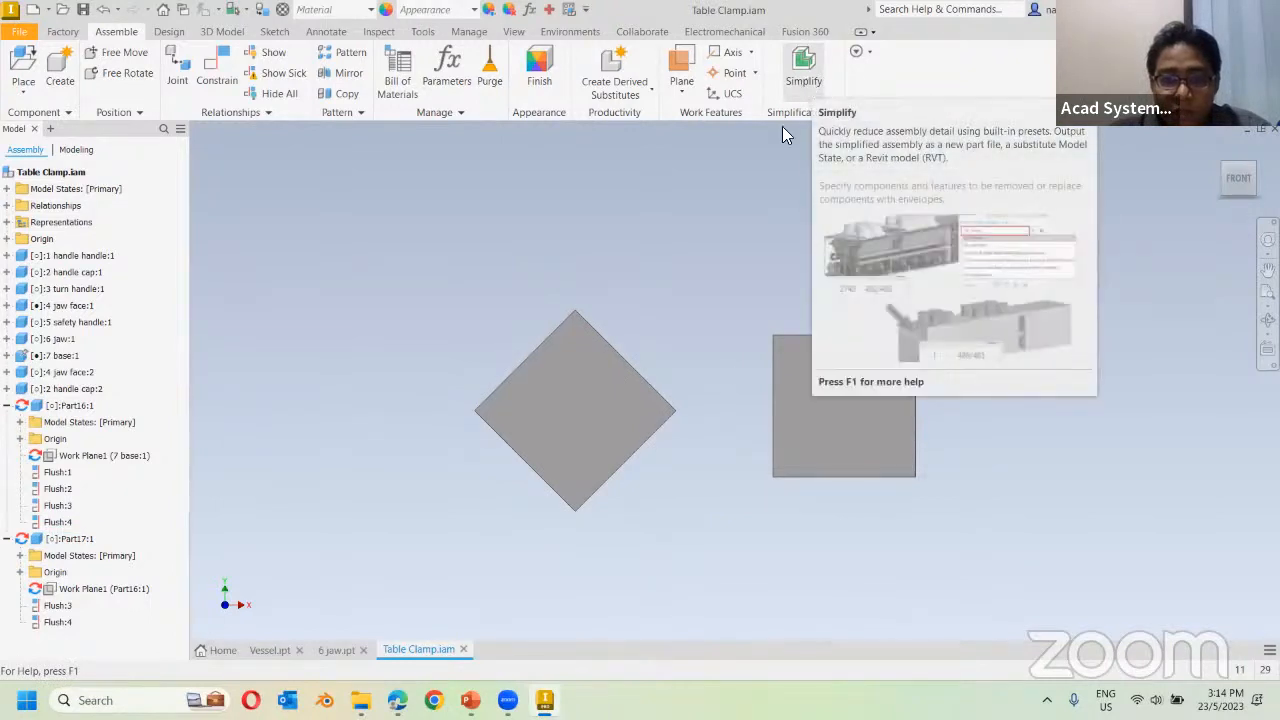
middle_drag(620, 367, 678, 366)
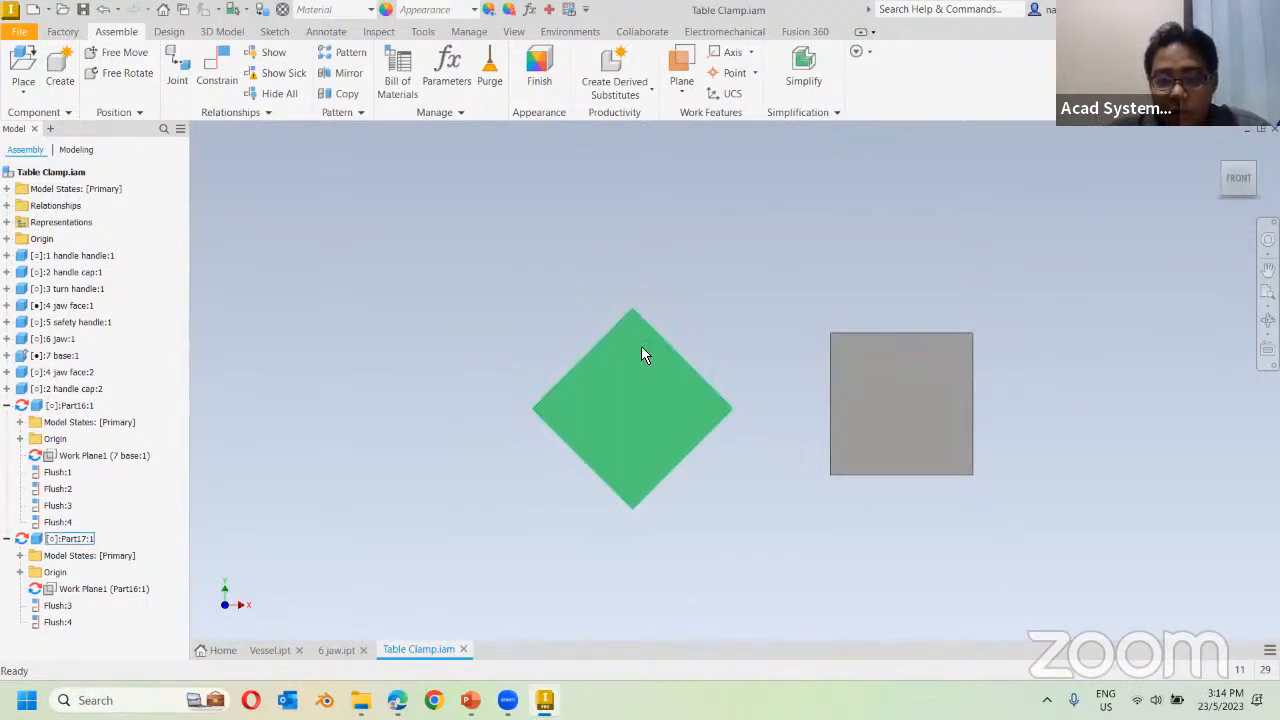
middle_drag(753, 358, 774, 366)
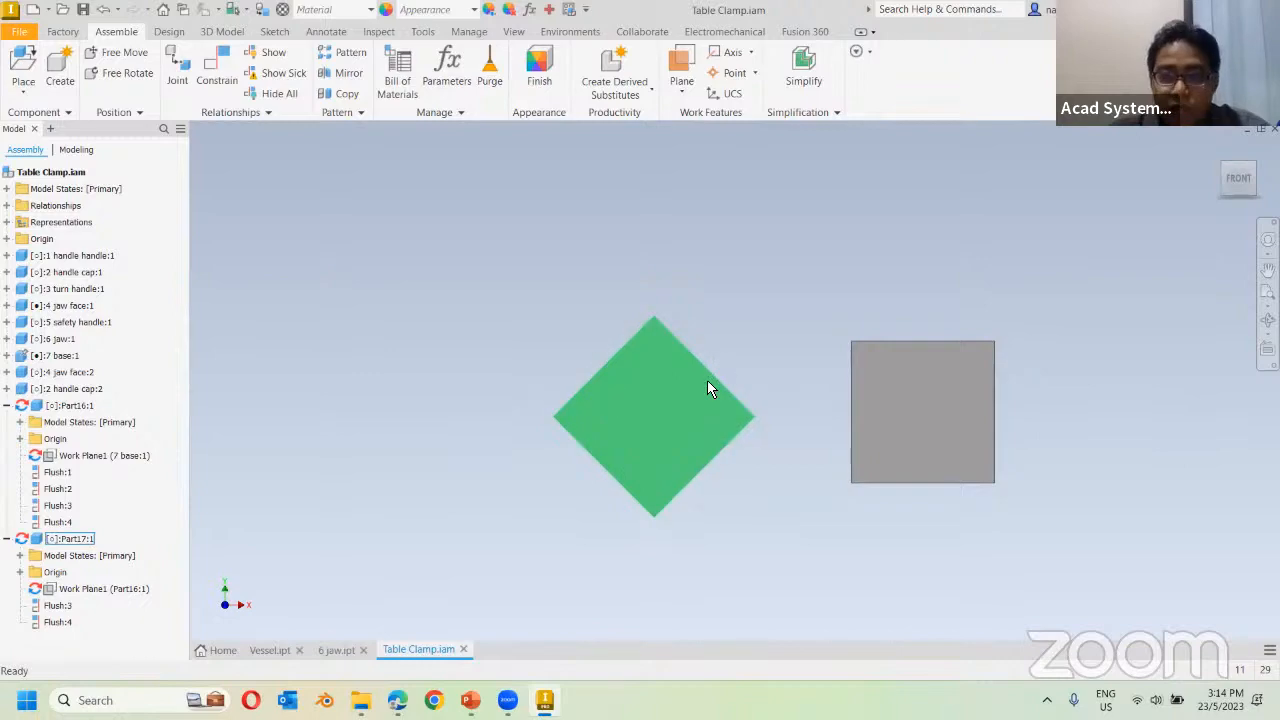
click(806, 78)
shift+middle_drag(749, 338, 860, 395)
click(320, 630)
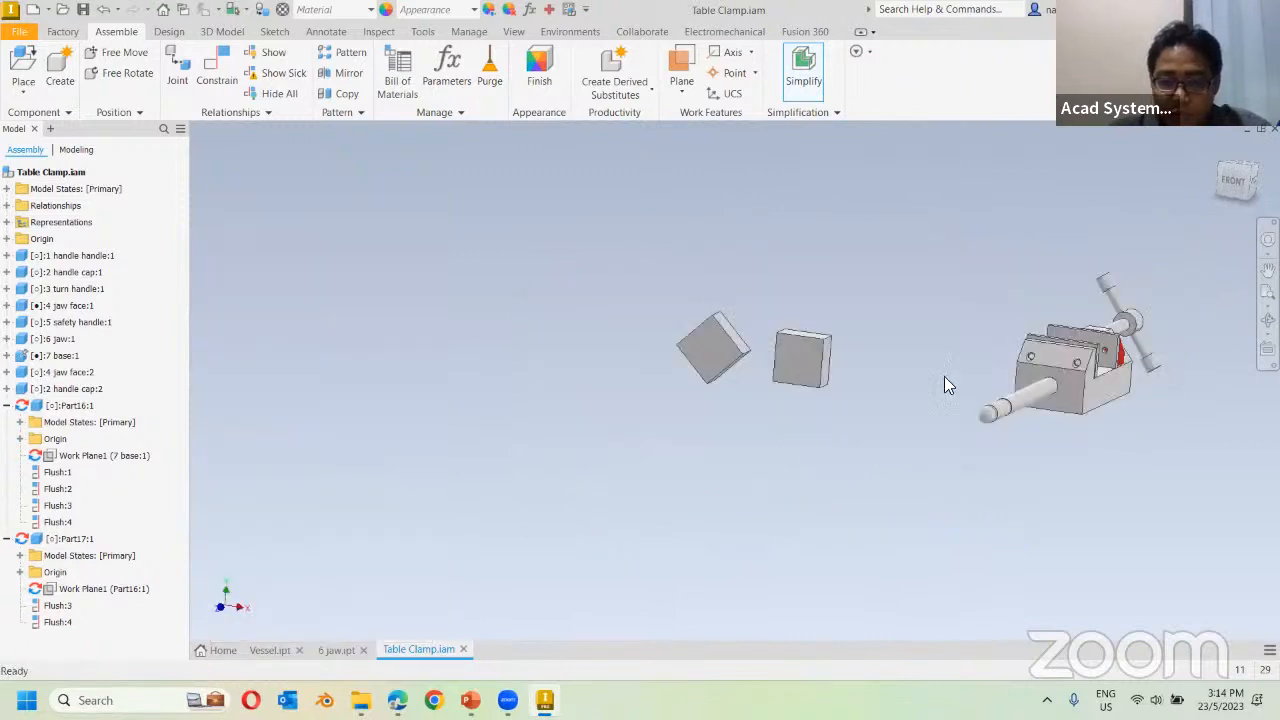
Start simplifying the Table Clamp assembly and replace it with an all-in-one envelope.
click(801, 66)
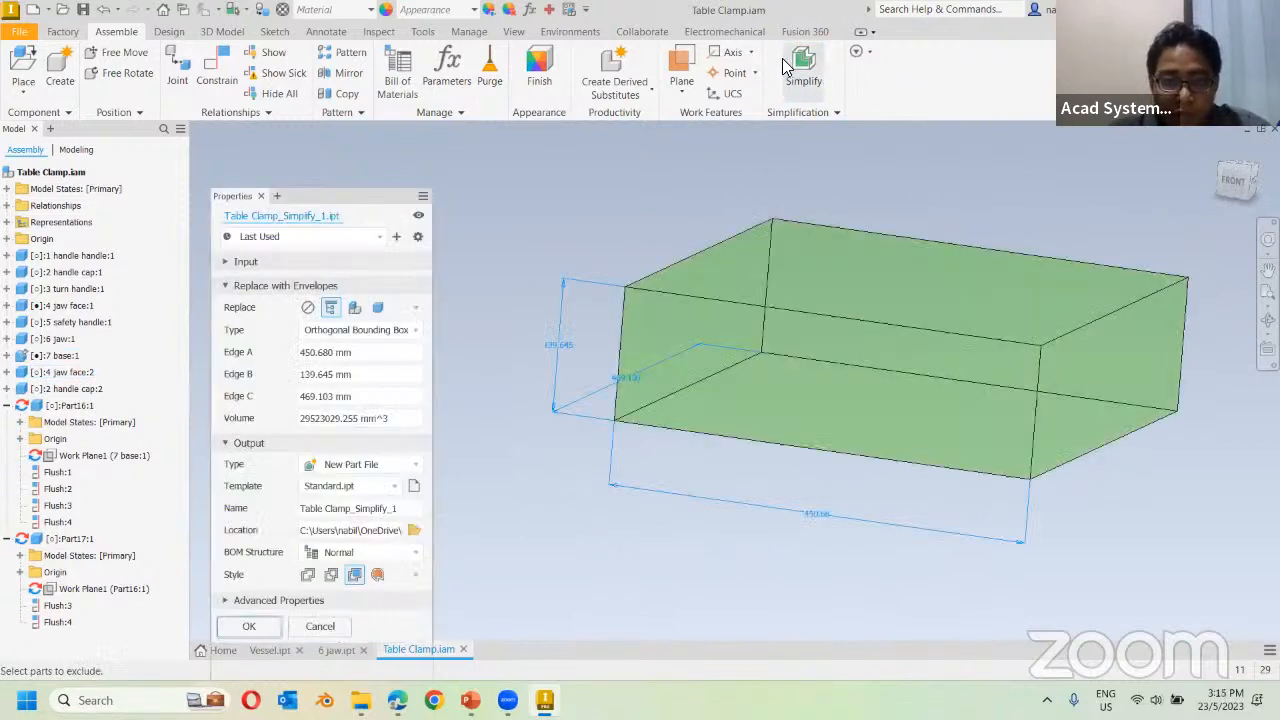
click(309, 309)
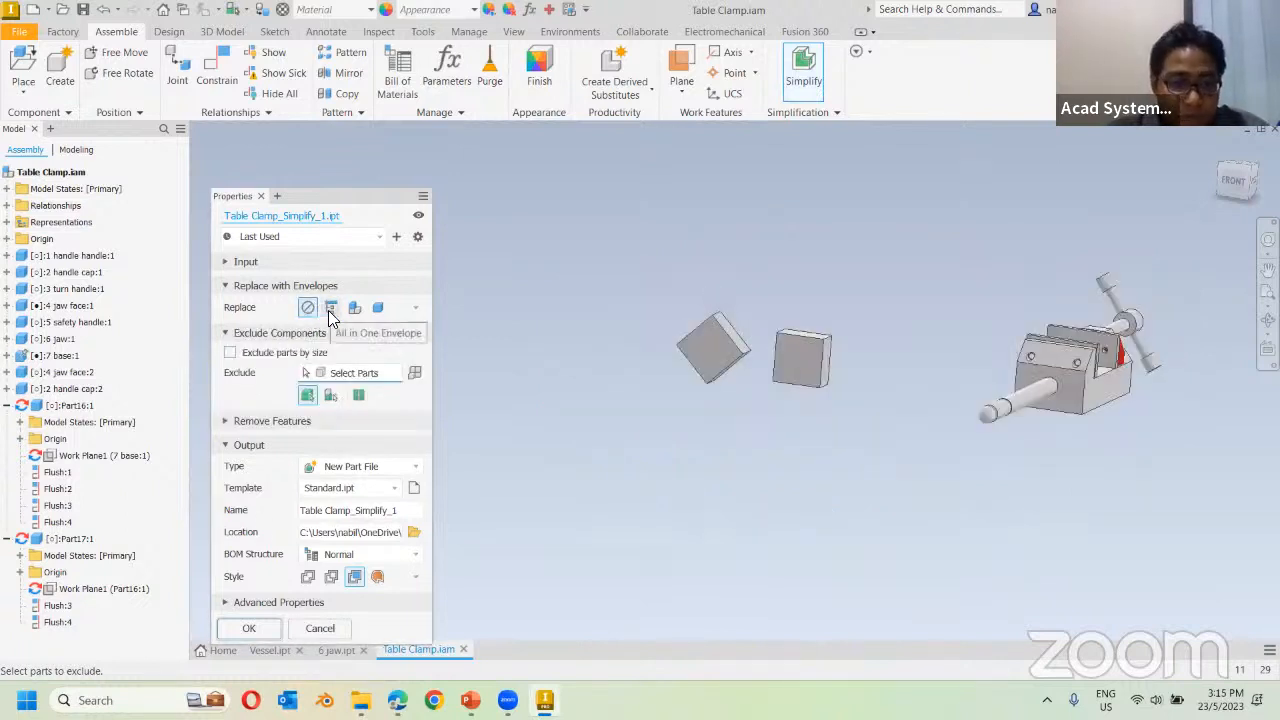
click(331, 309)
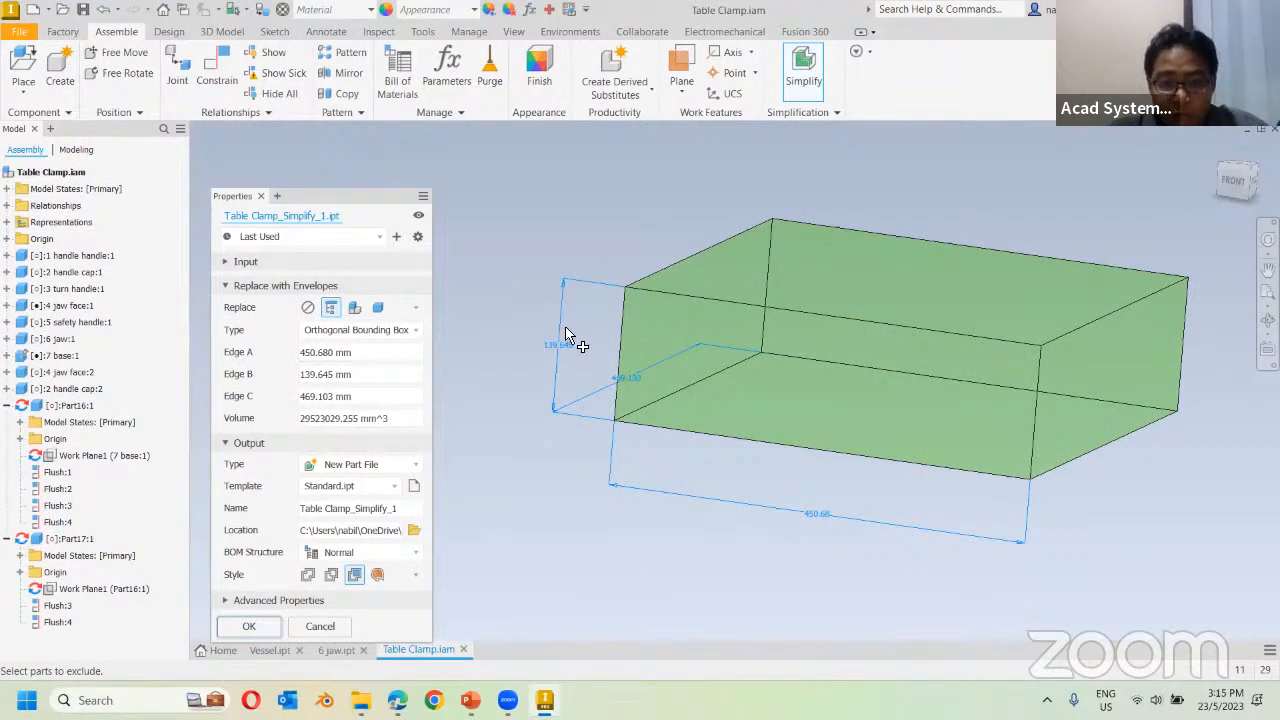
Examine the Edge A, Edge B and Edge C values of the orthogonal bounding box and the available bounding box types.
click(364, 355)
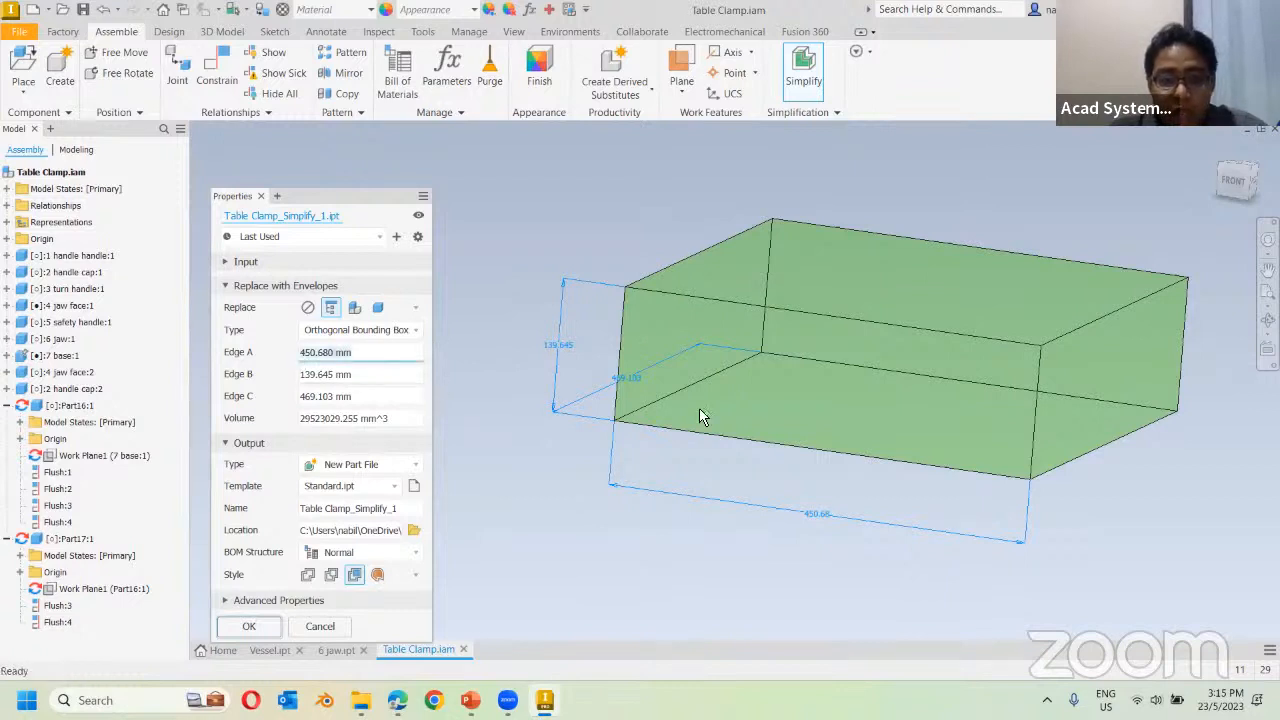
key(Tab)
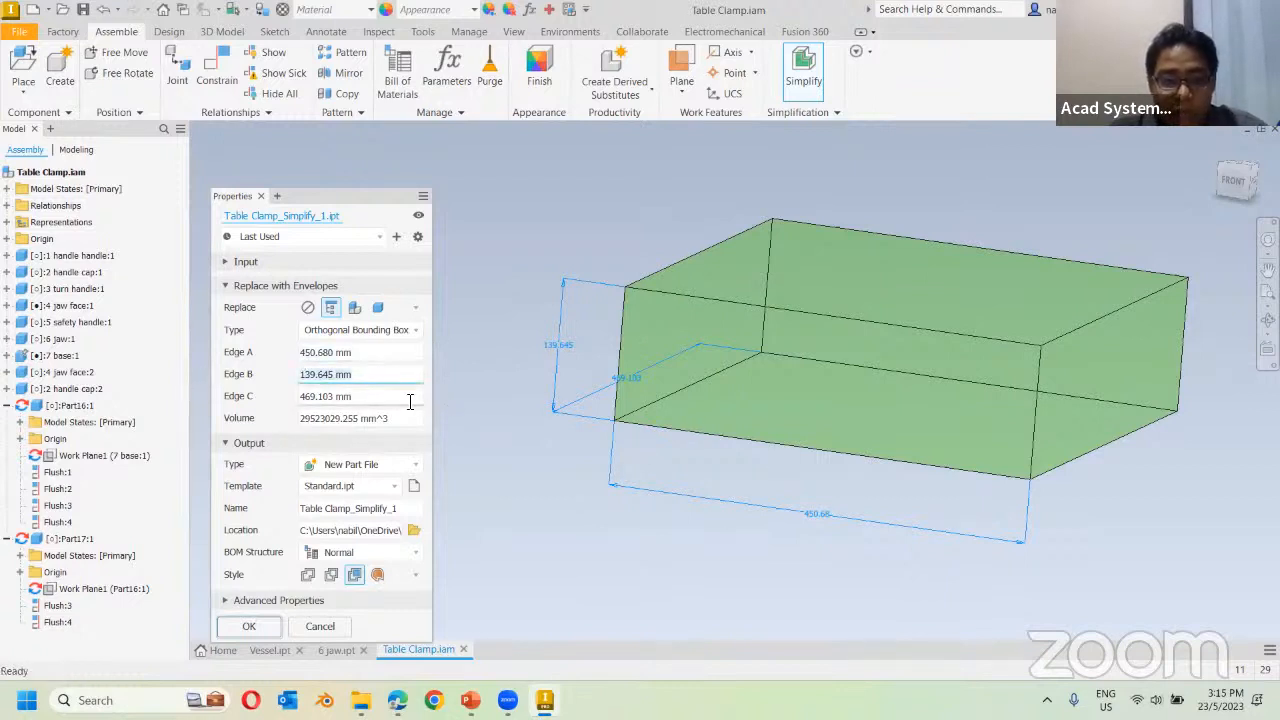
click(410, 401)
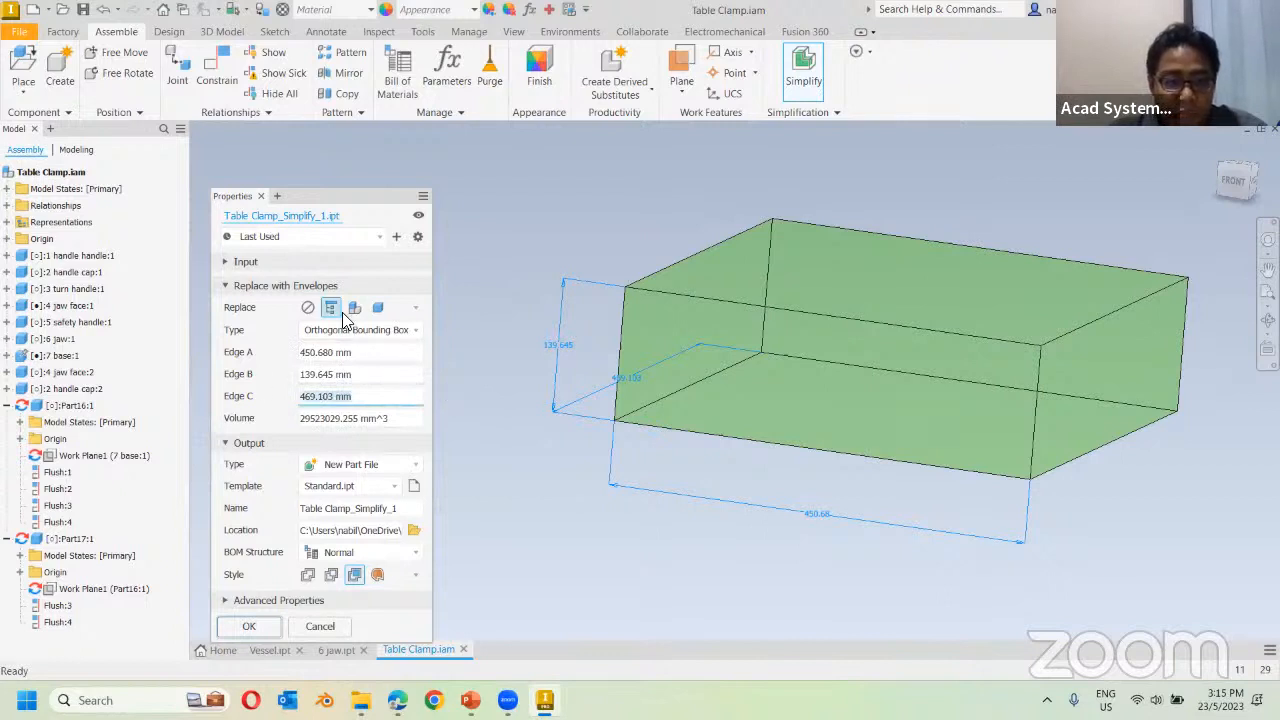
click(400, 328)
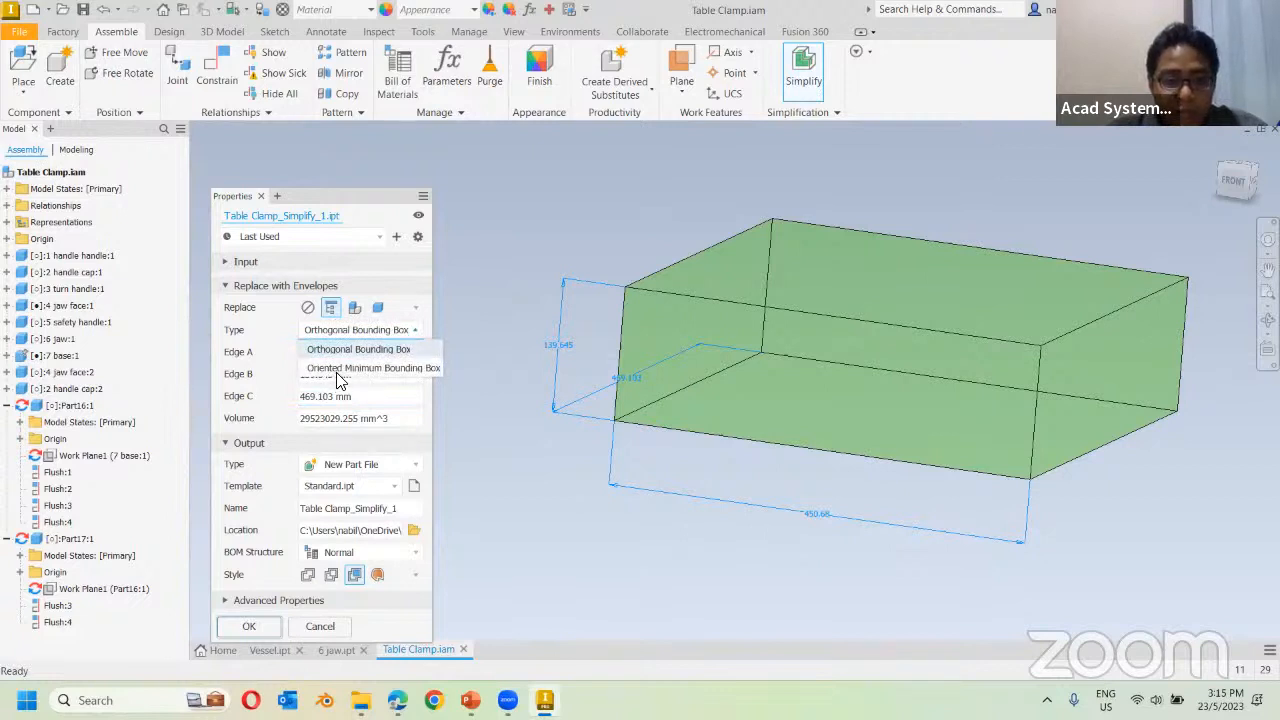
click(285, 396)
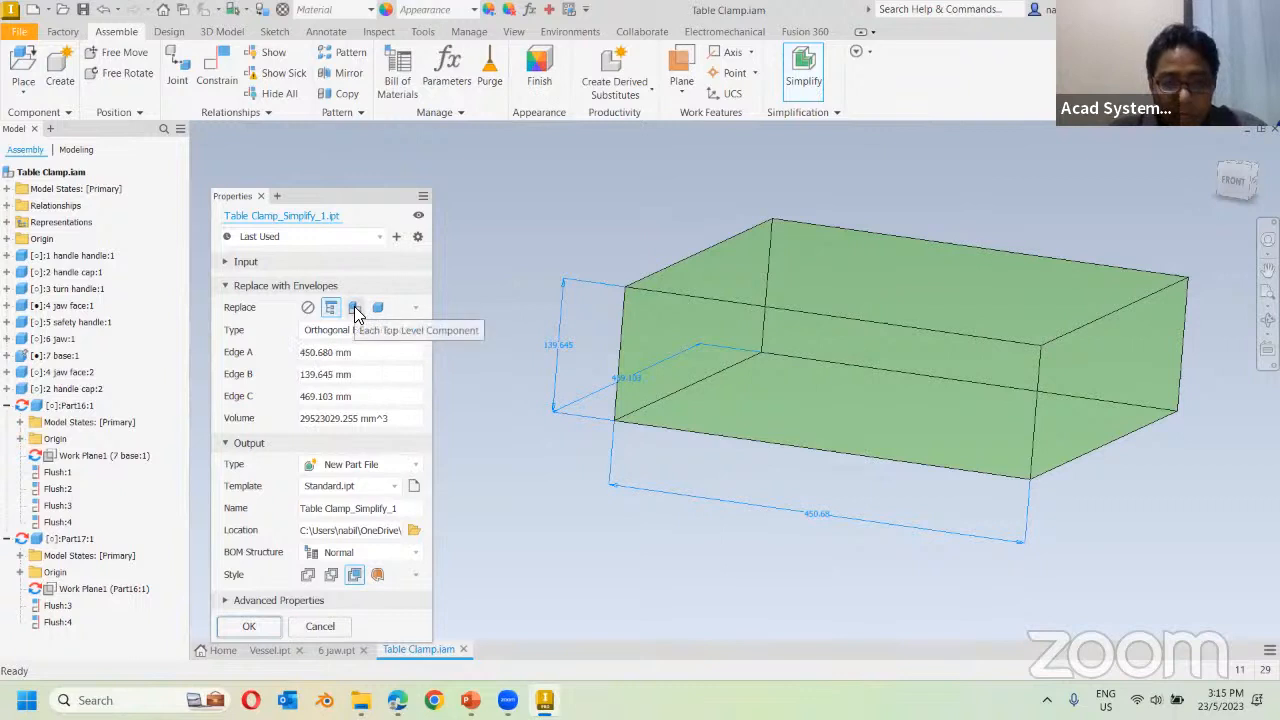
Set the envelopes to each top-level component and compare the orthogonal boxes with the original blocks from the front.
click(354, 308)
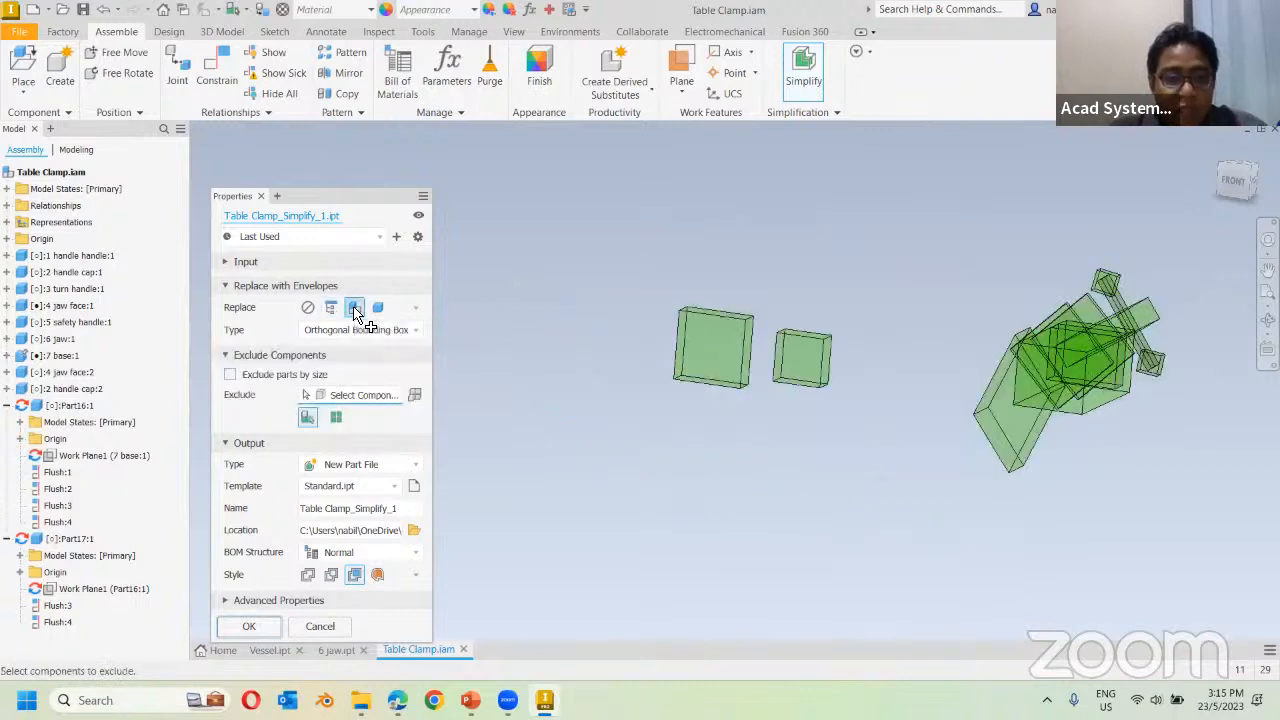
click(1232, 186)
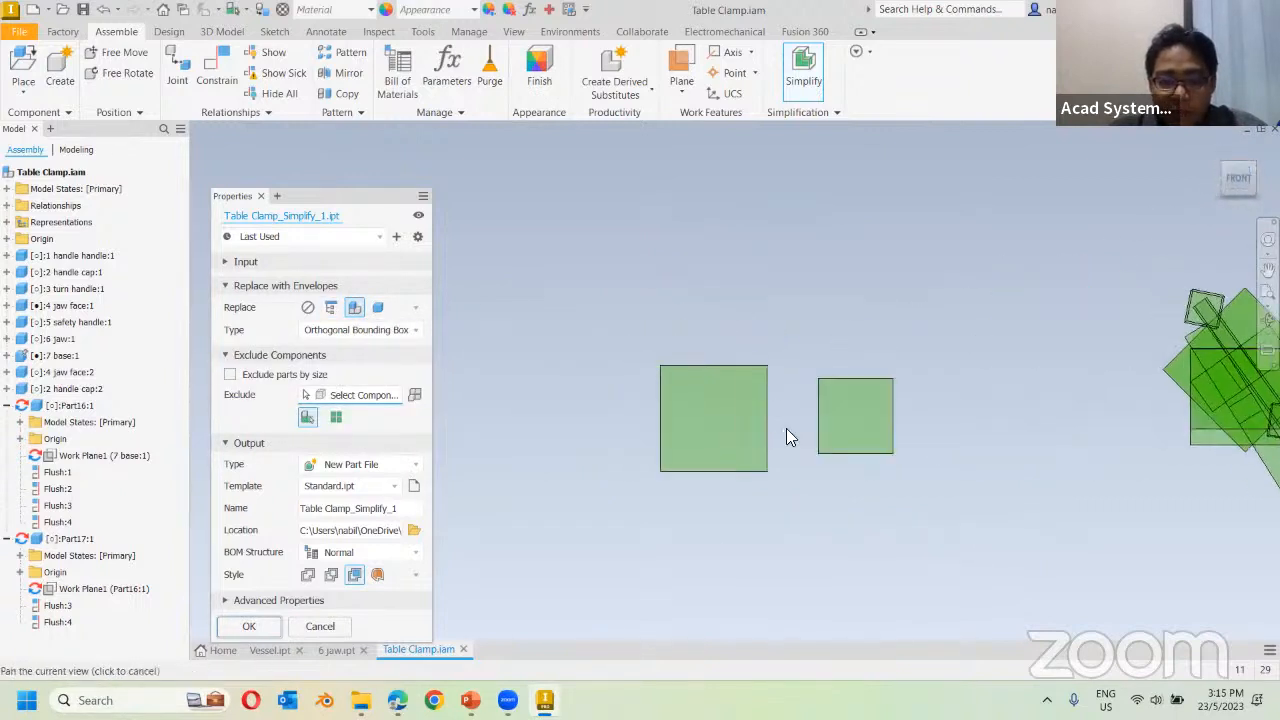
click(307, 307)
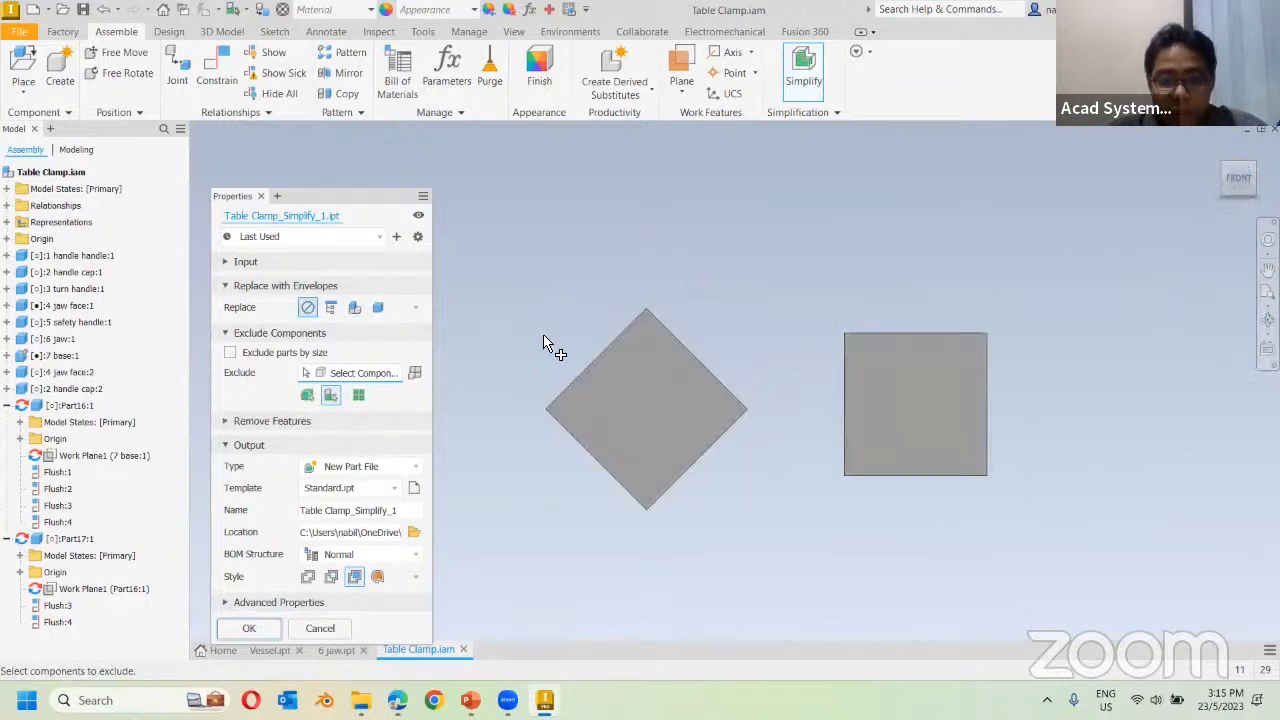
click(355, 307)
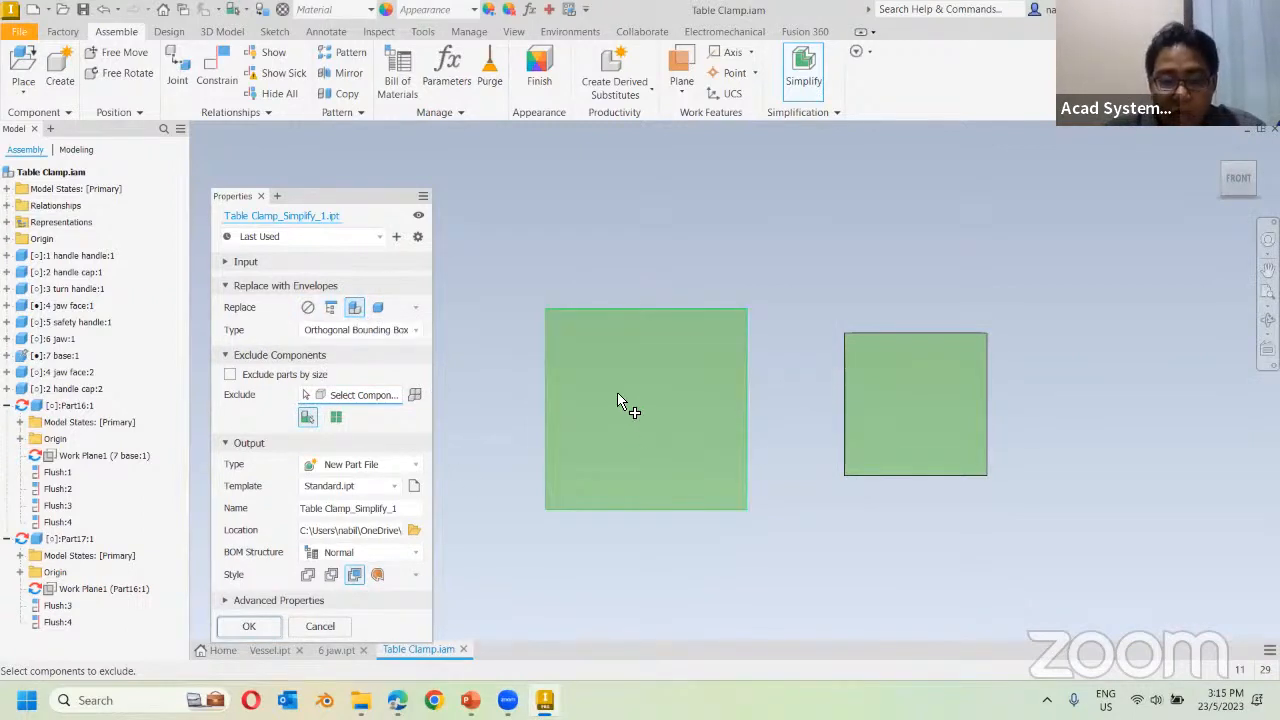
click(308, 307)
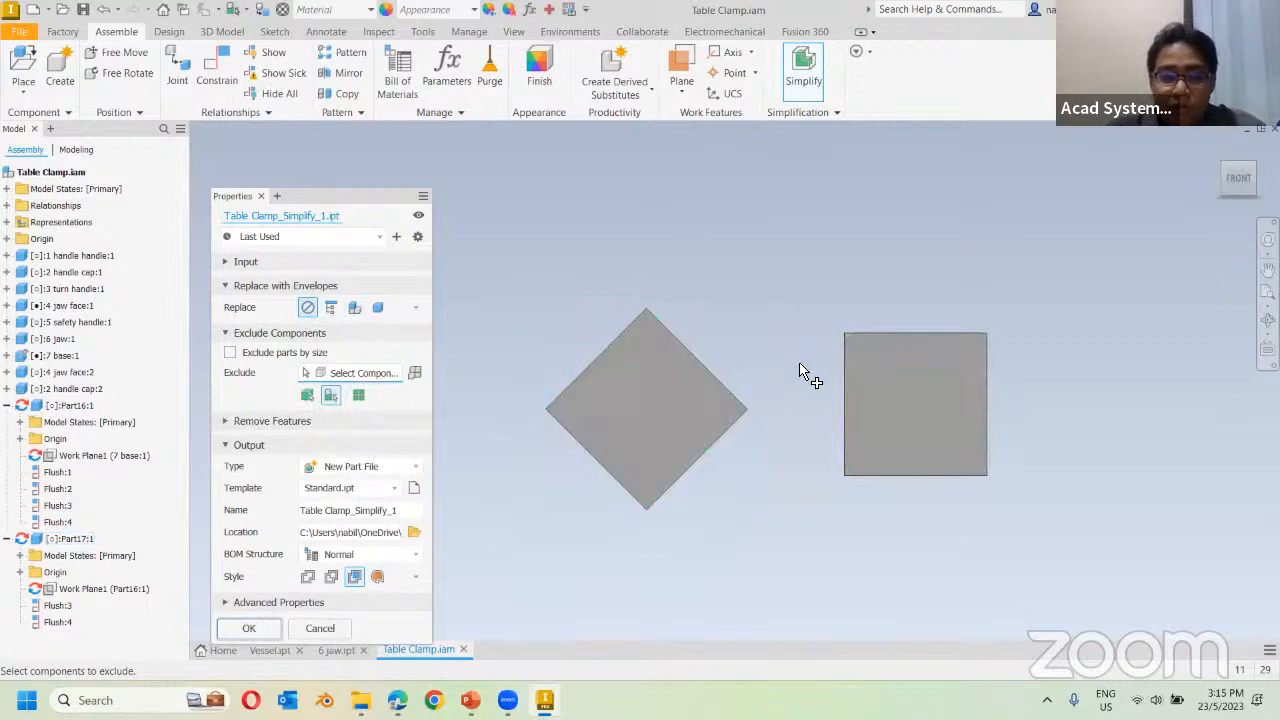
click(355, 310)
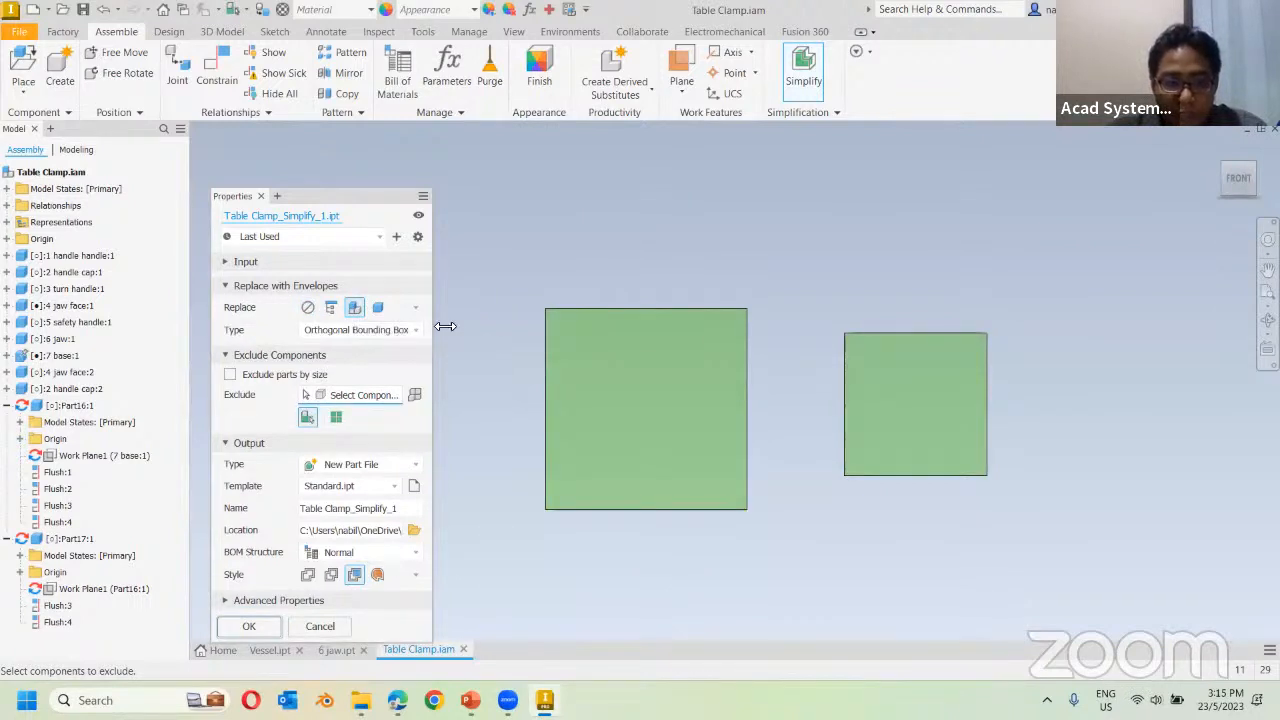
Preview oriented minimum bounding boxes on the two blocks and return the envelope type to Orthogonal Bounding Box.
click(410, 333)
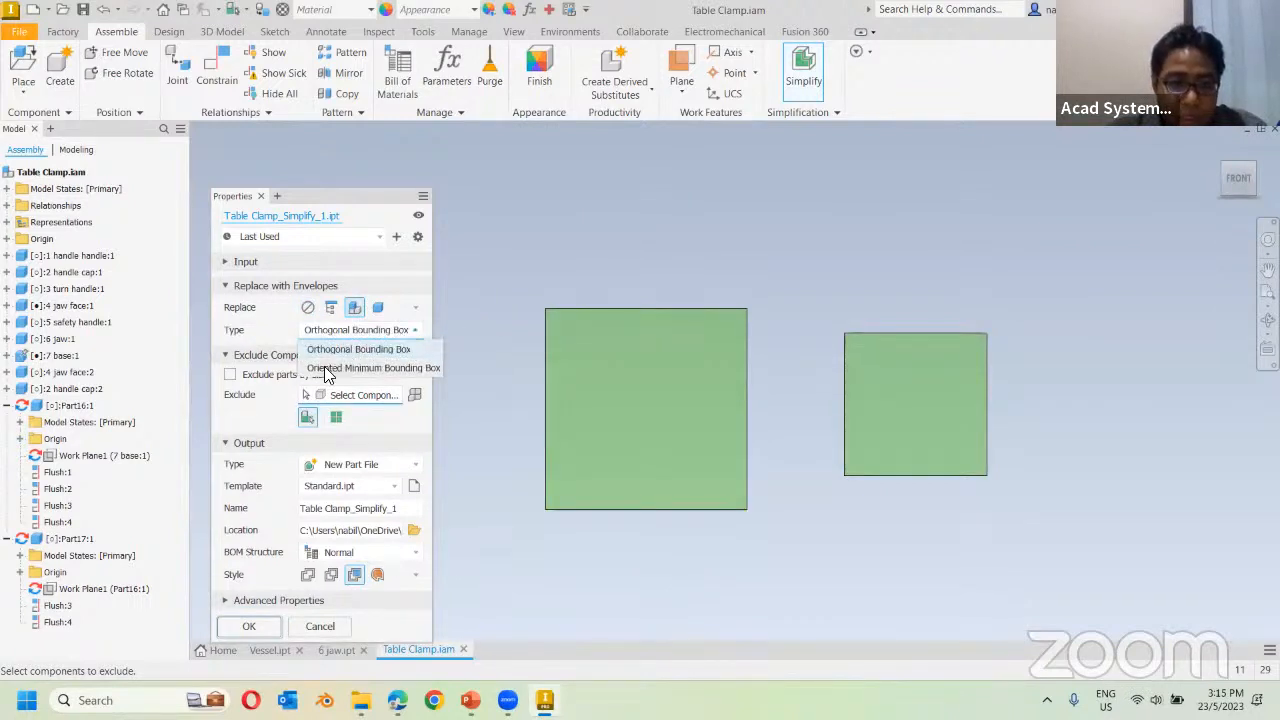
click(337, 370)
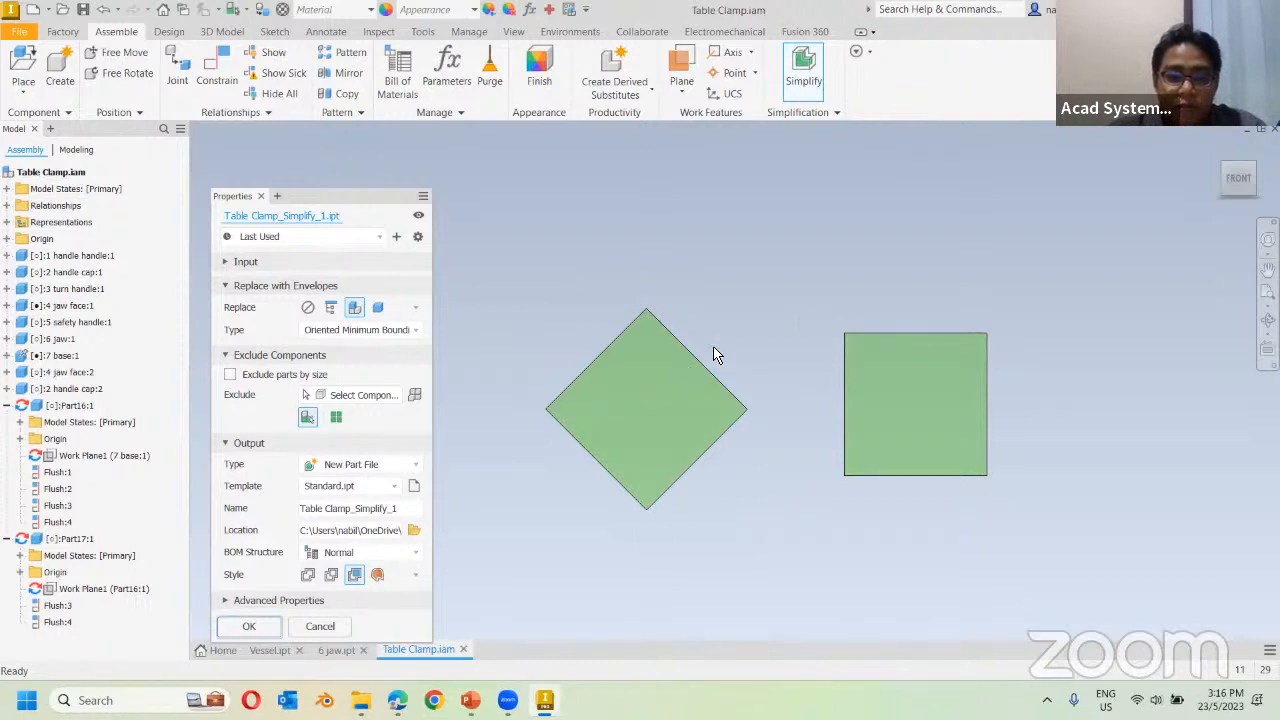
click(335, 330)
click(335, 347)
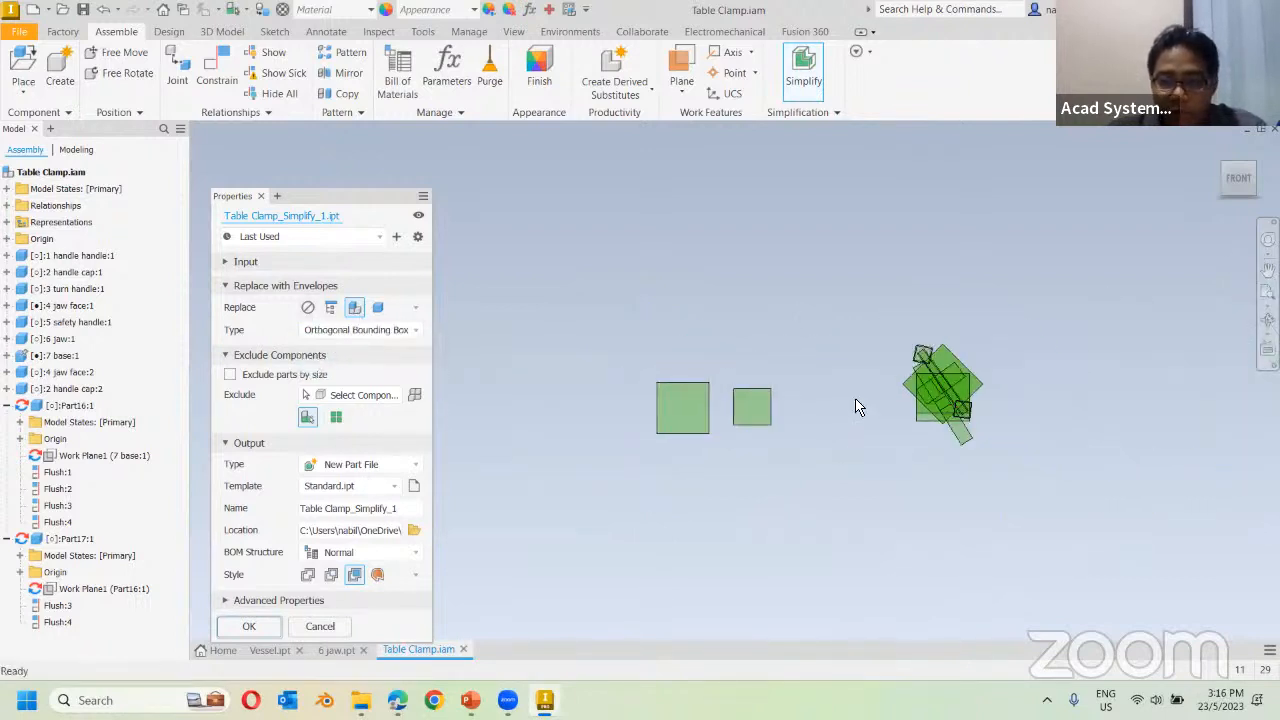
Set the component envelopes to Oriented Minimum Bounding Box and create the simplified part Table Clamp_Simplify_1.
click(1234, 172)
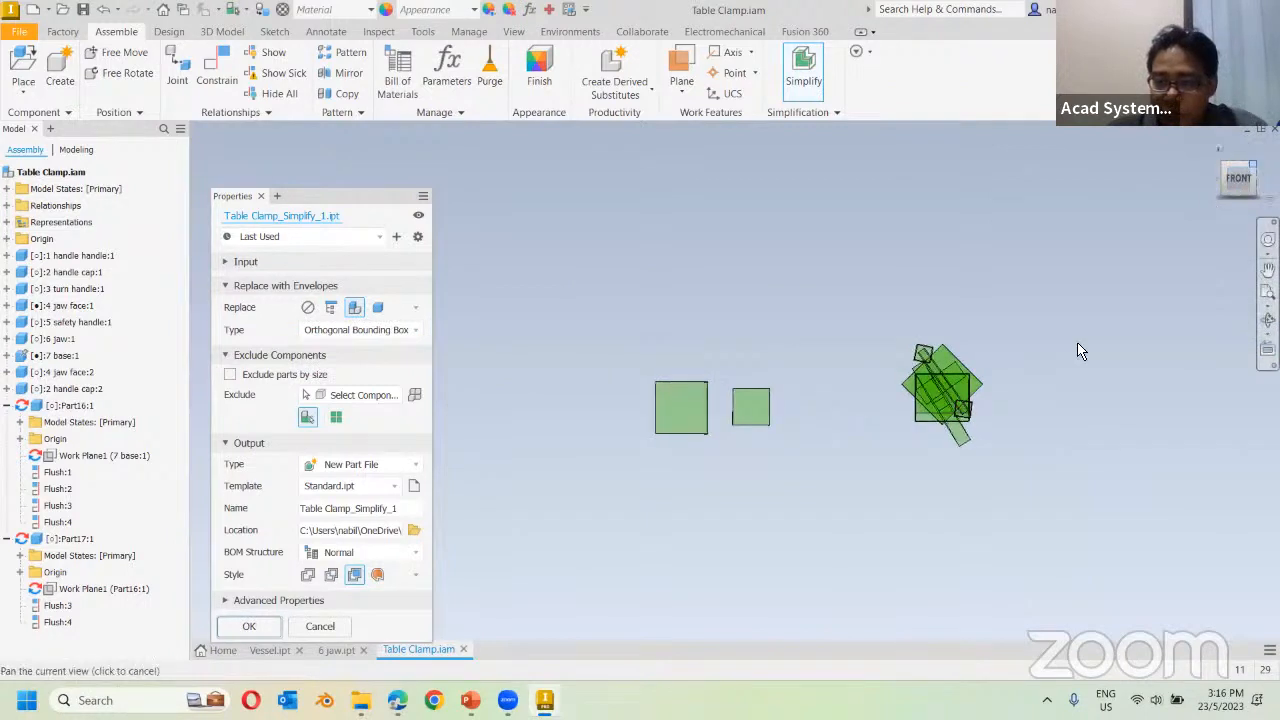
scroll(893, 460, up, 4)
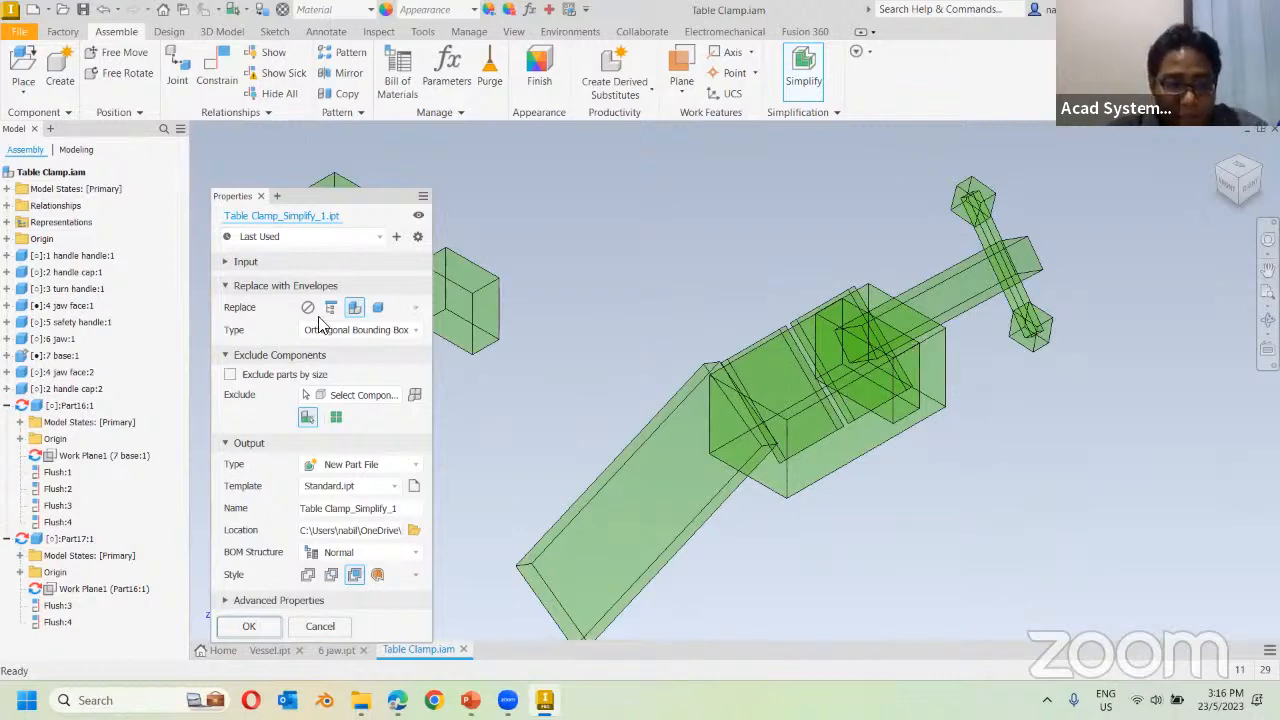
click(410, 330)
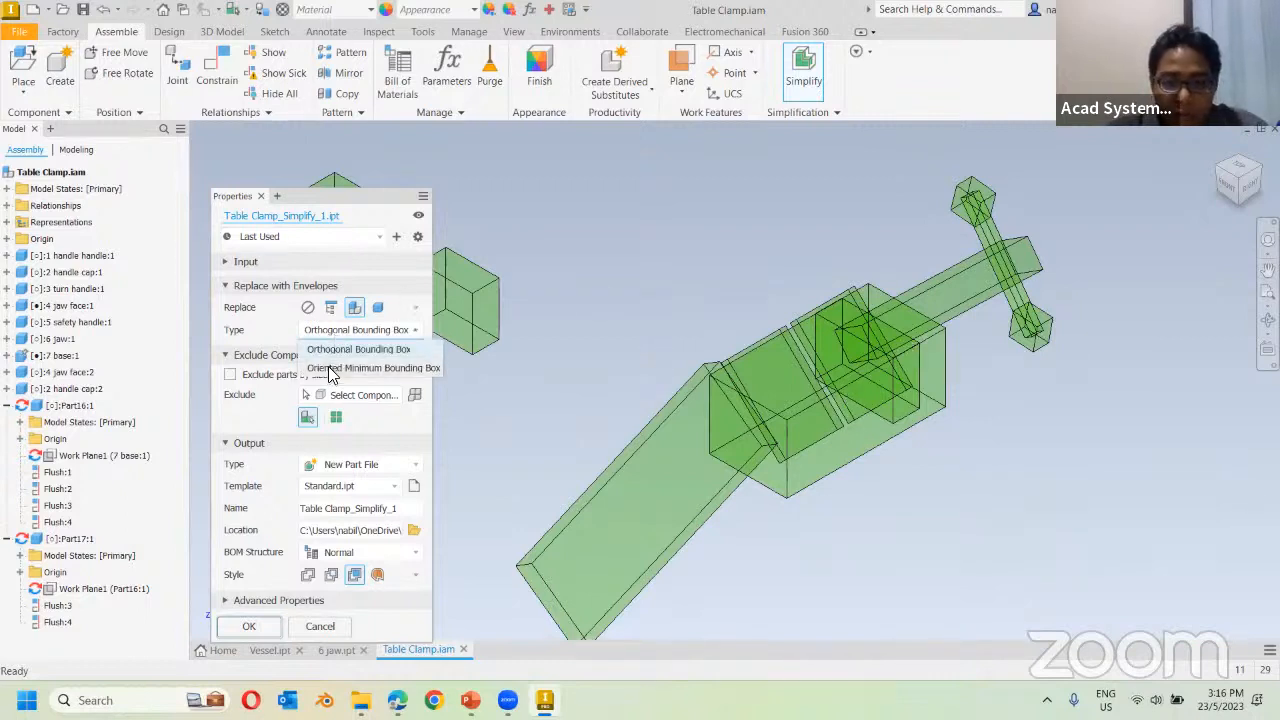
click(331, 369)
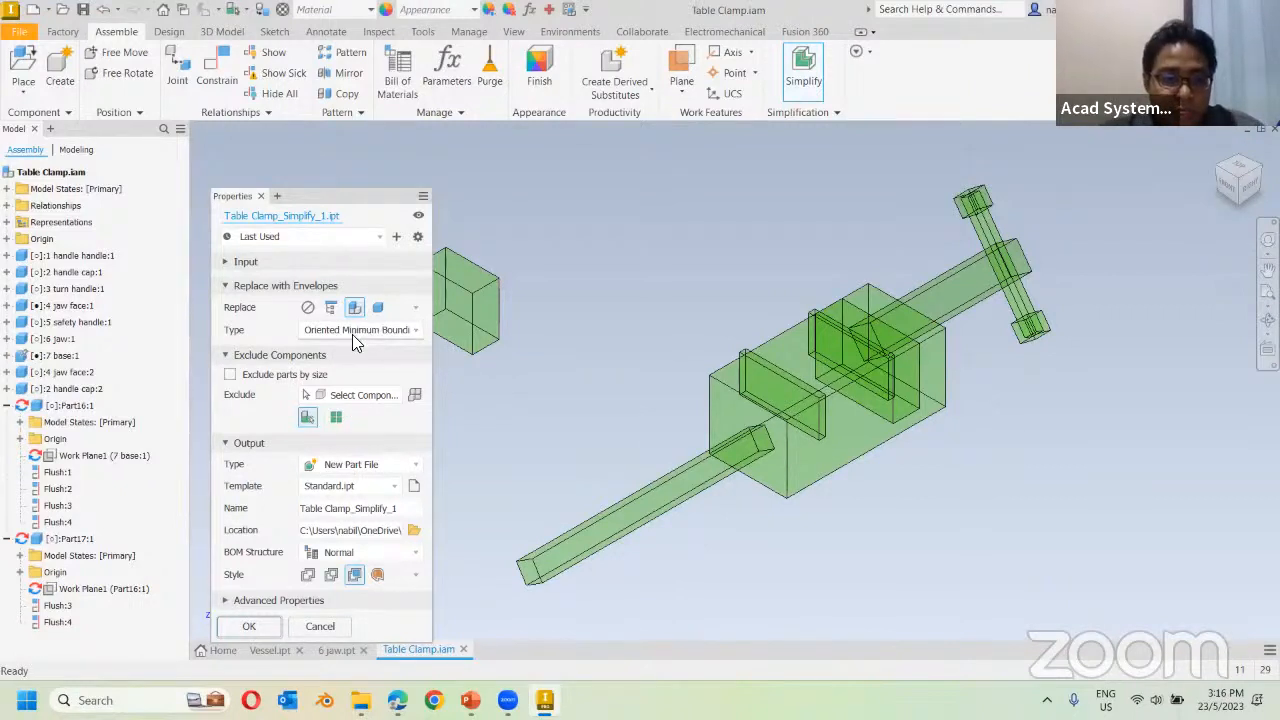
click(248, 627)
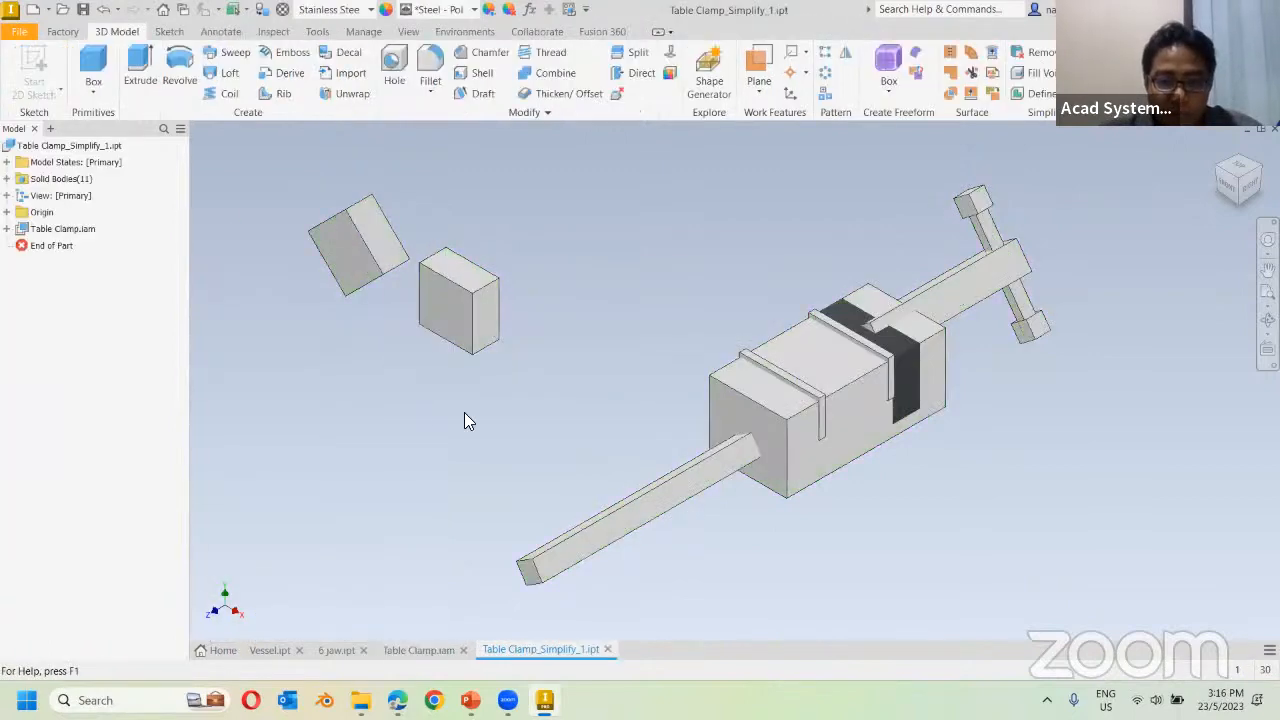
Switch to the PowerPoint presentation and show the Tube and pipe slide.
click(470, 700)
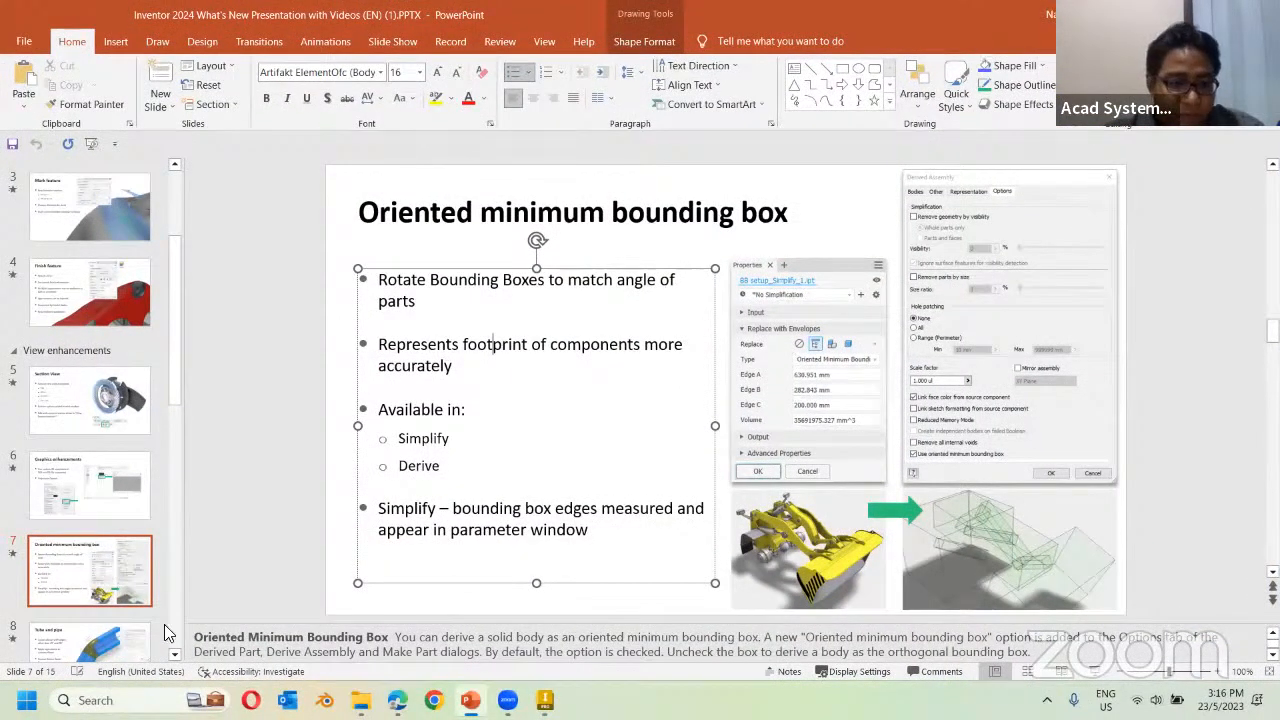
click(130, 522)
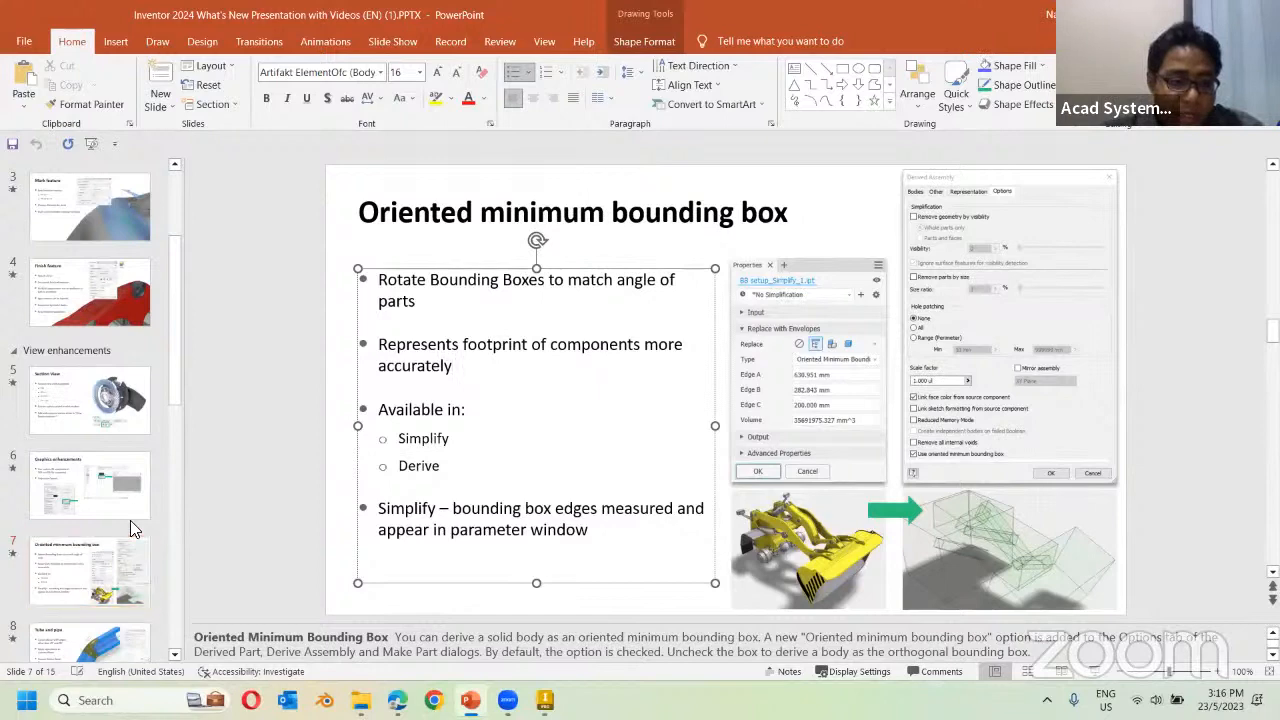
click(118, 561)
key(Down)
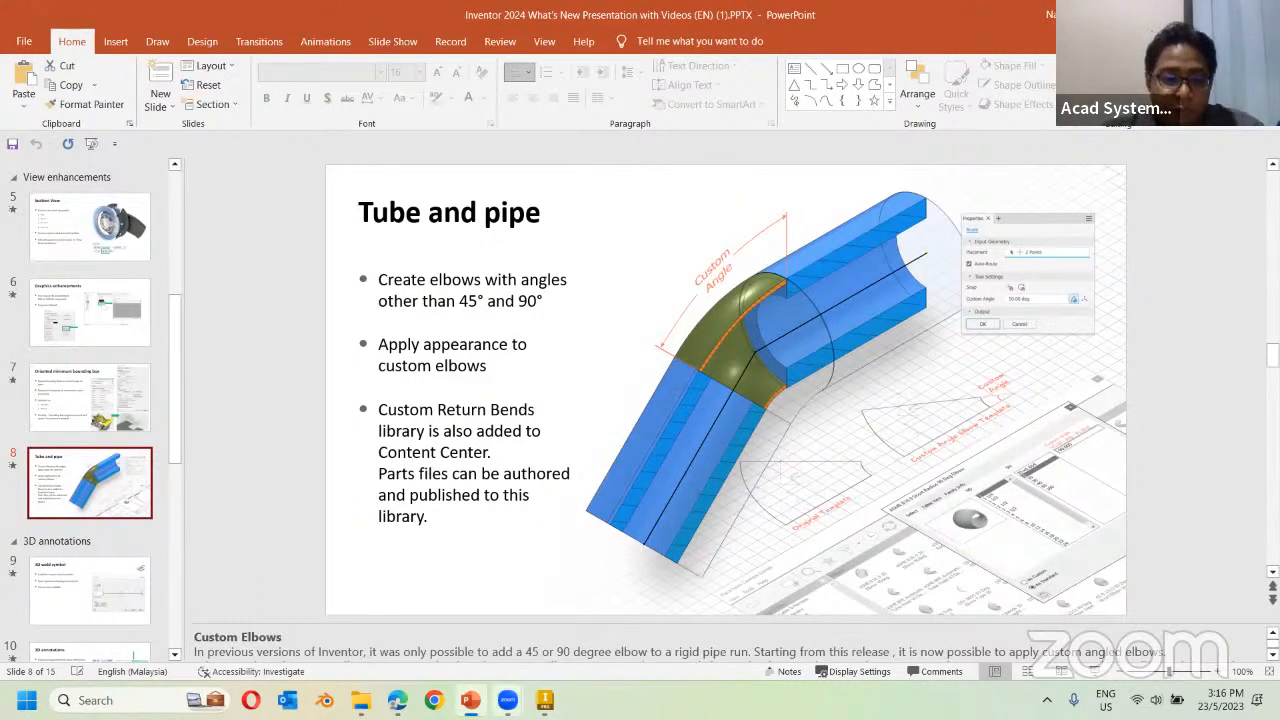
Return to Inventor and open Piping.iam from the Inventor 2024 new feature folder, updating the assembly.
click(544, 700)
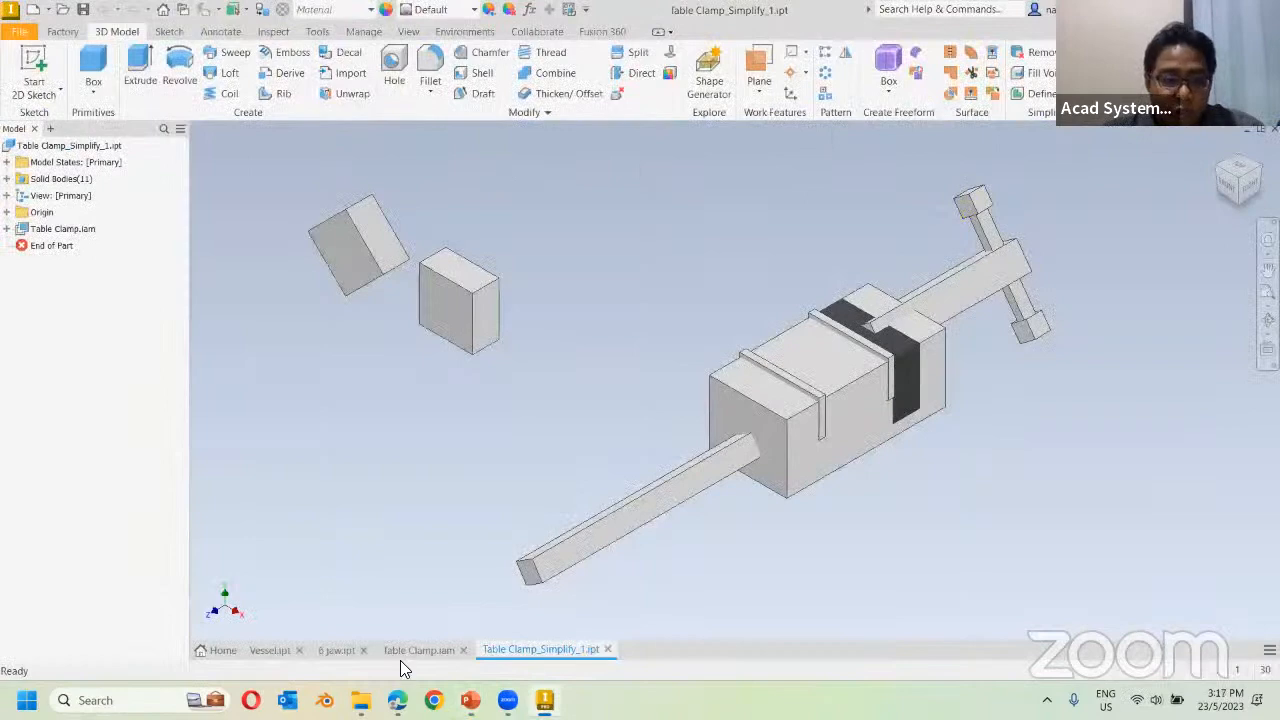
click(62, 9)
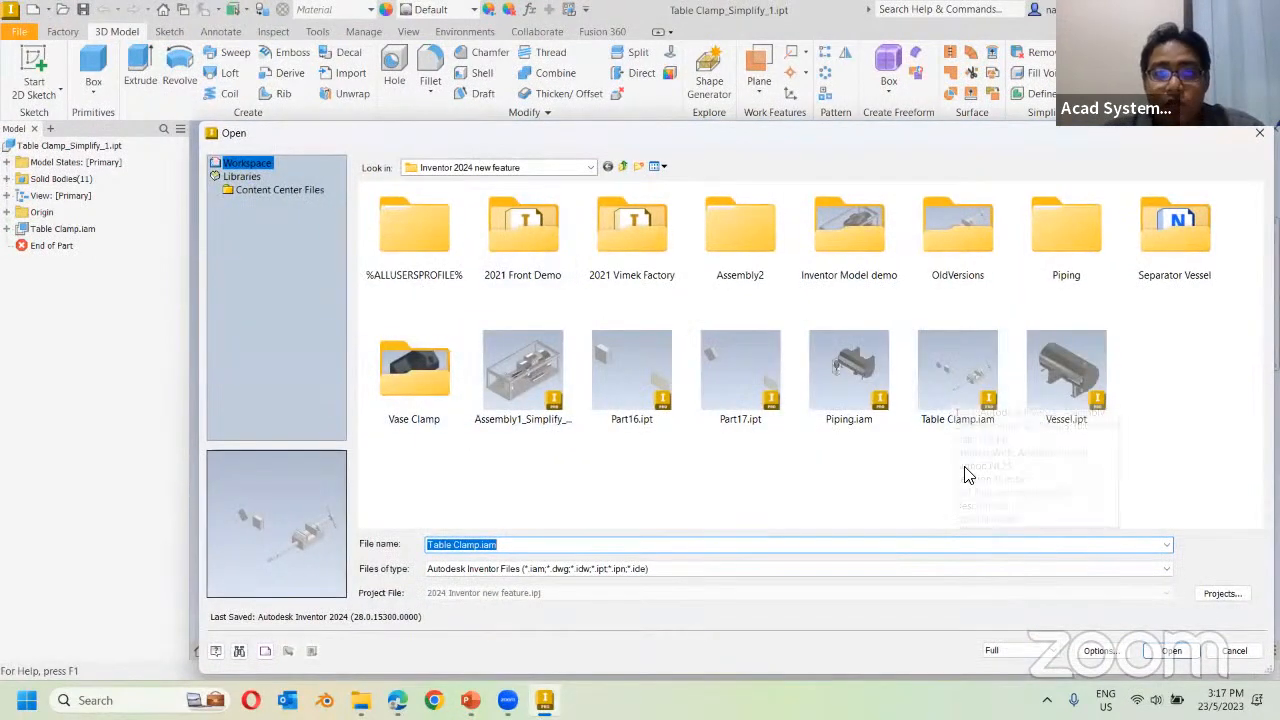
click(861, 389)
double_click(861, 389)
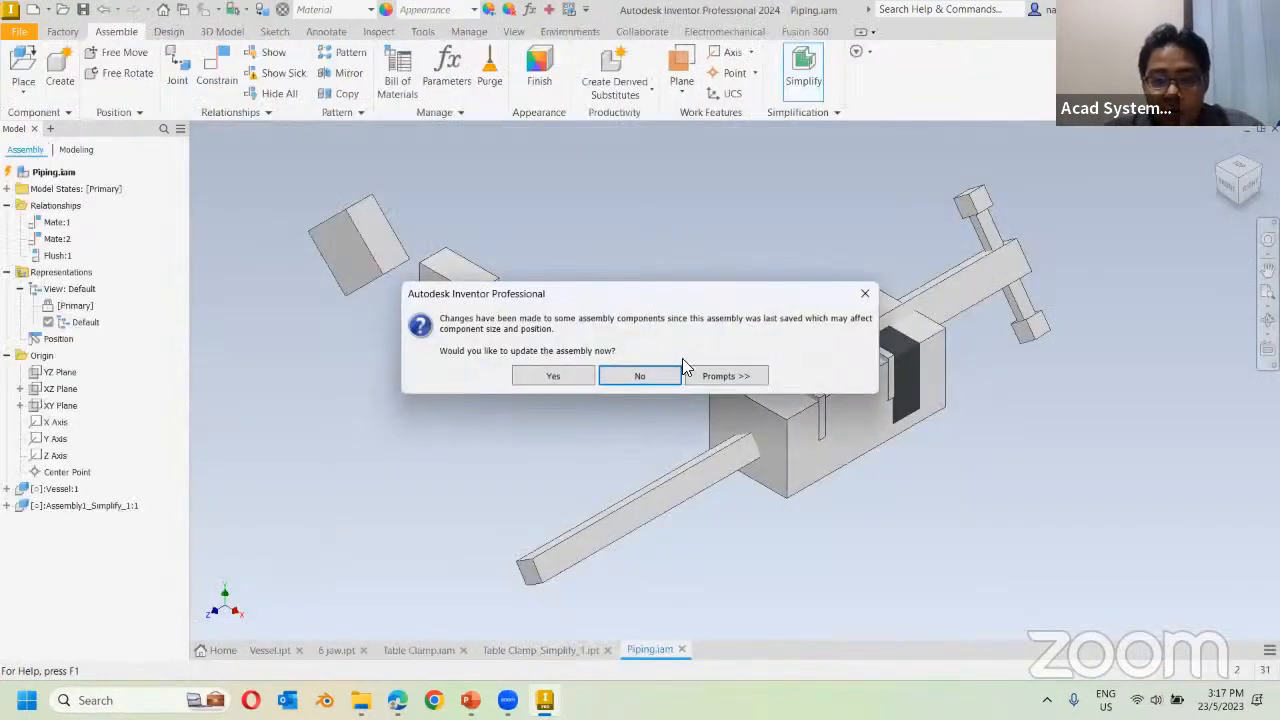
click(576, 381)
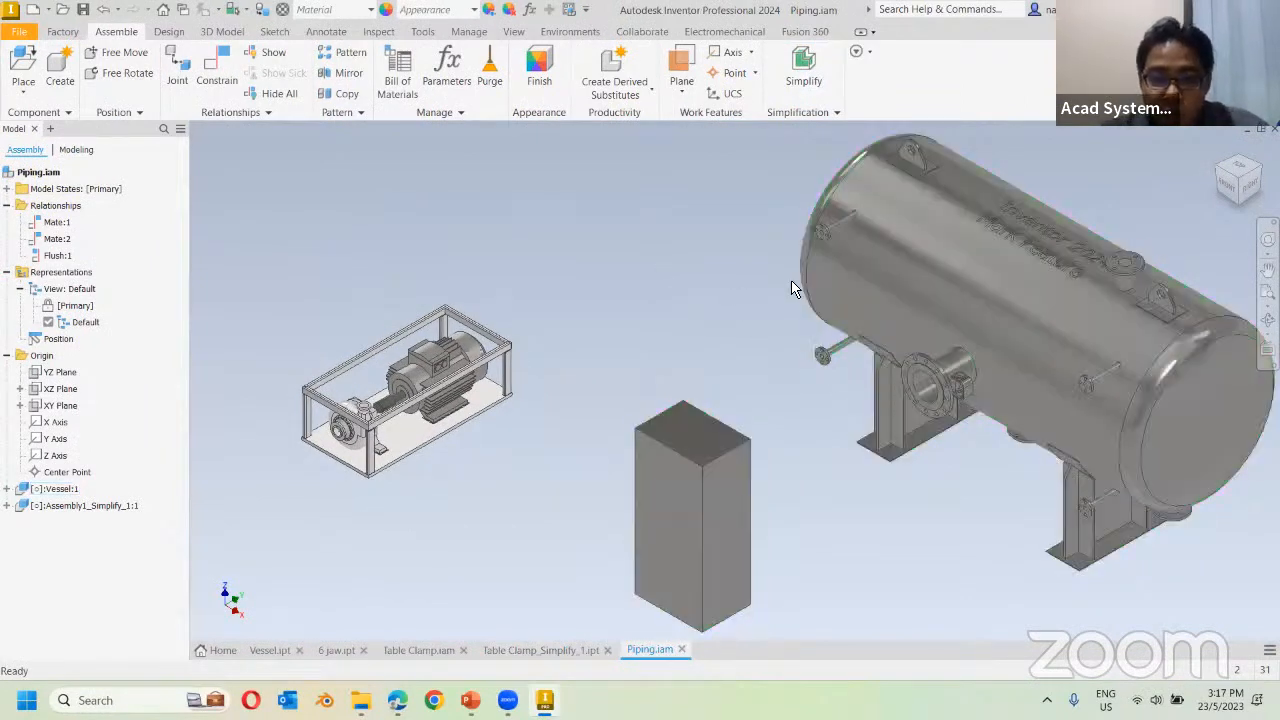
Start the Tube and Pipe environment for the assembly and create the run Piping.Run01 with the default file names and locations.
middle_drag(624, 222, 614, 208)
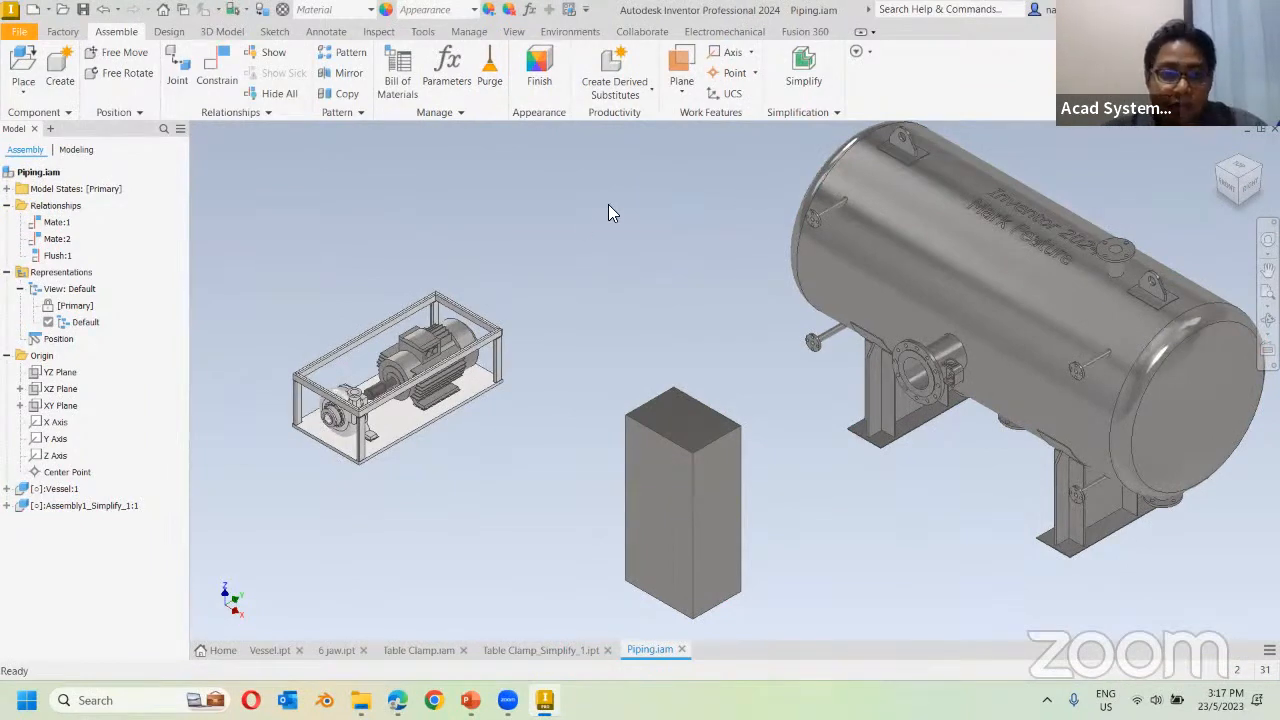
middle_drag(603, 228, 618, 261)
scroll(718, 366, up, 2)
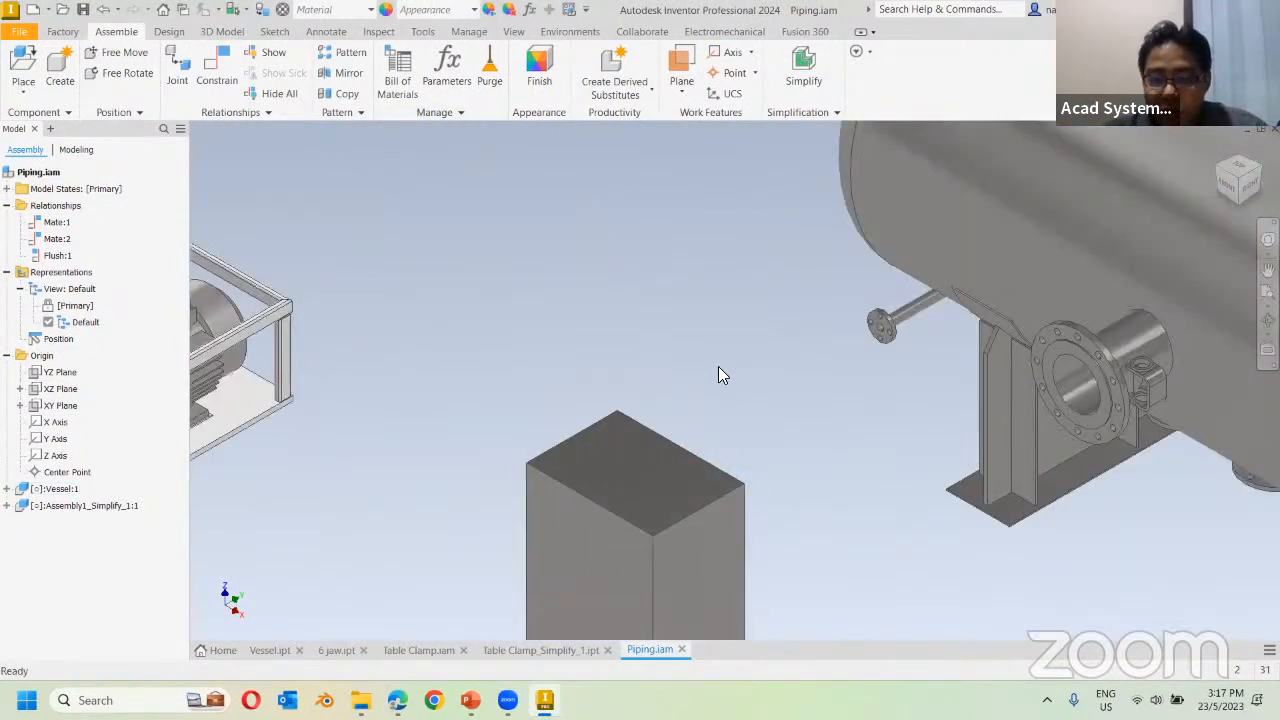
scroll(888, 424, down, 2)
click(563, 31)
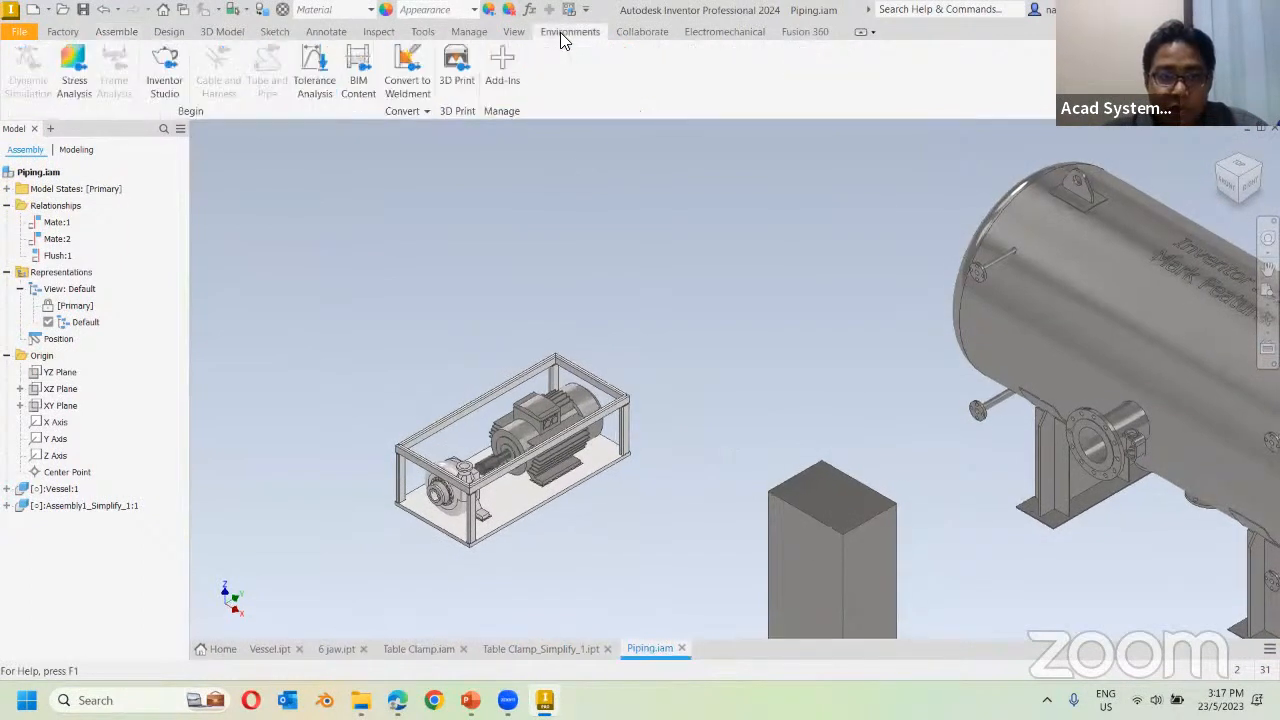
click(267, 86)
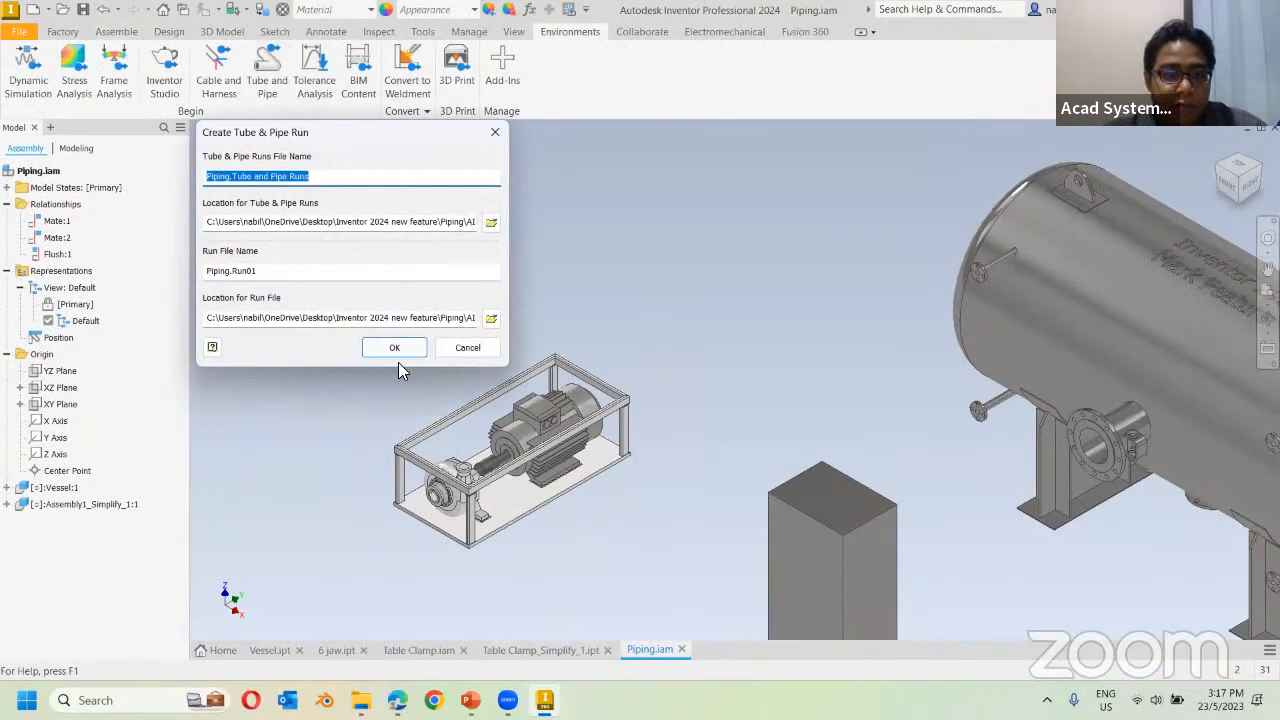
click(400, 346)
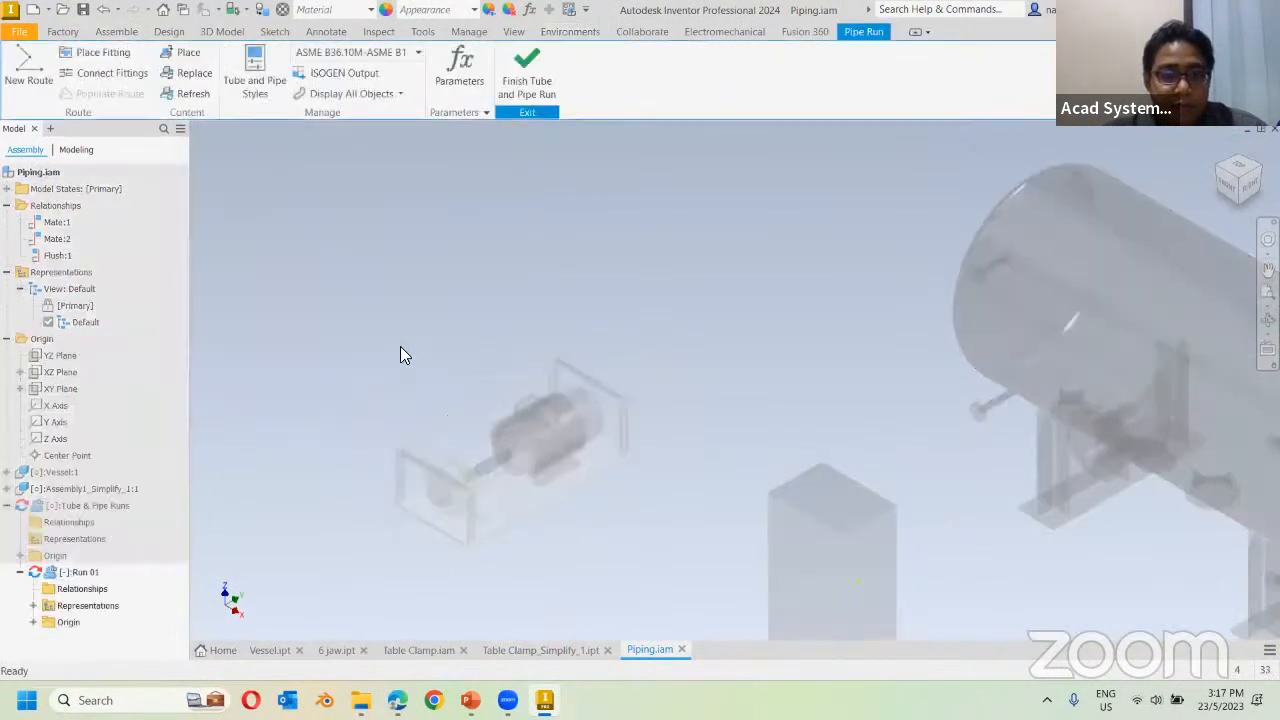
Create a new pipe route in the run, accepting the default route file settings.
click(28, 70)
click(388, 240)
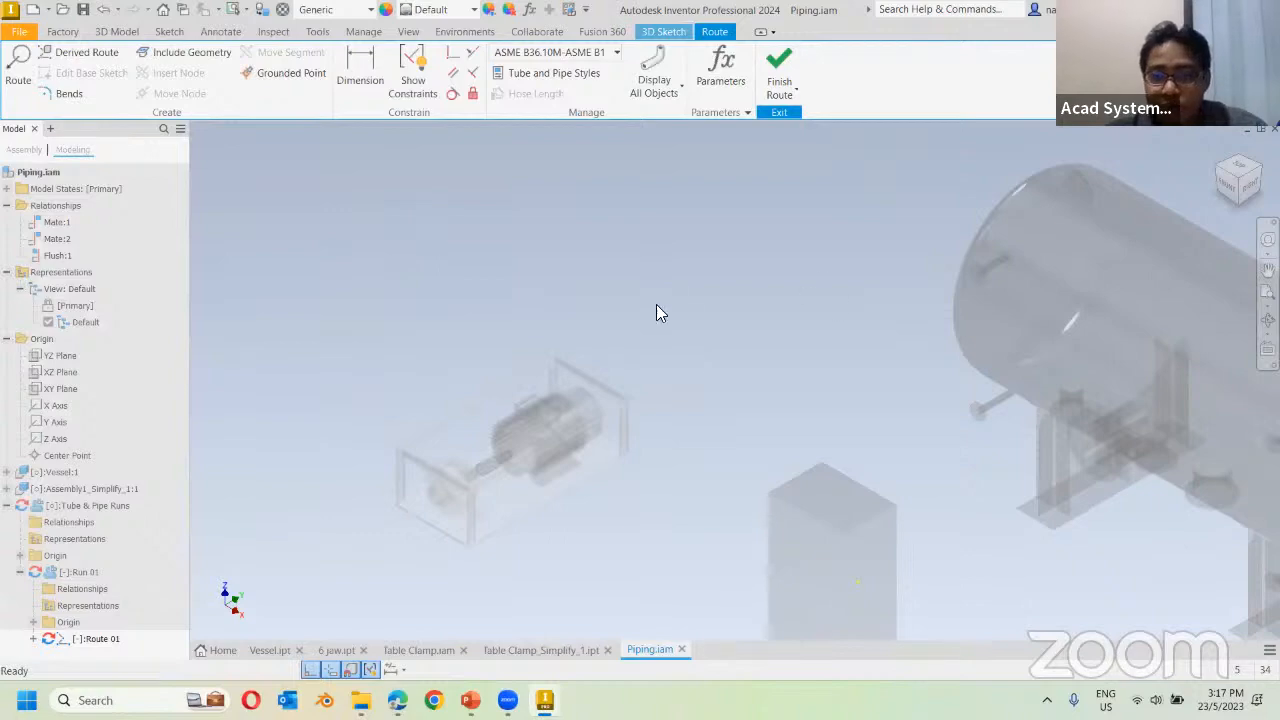
middle_drag(706, 292, 636, 290)
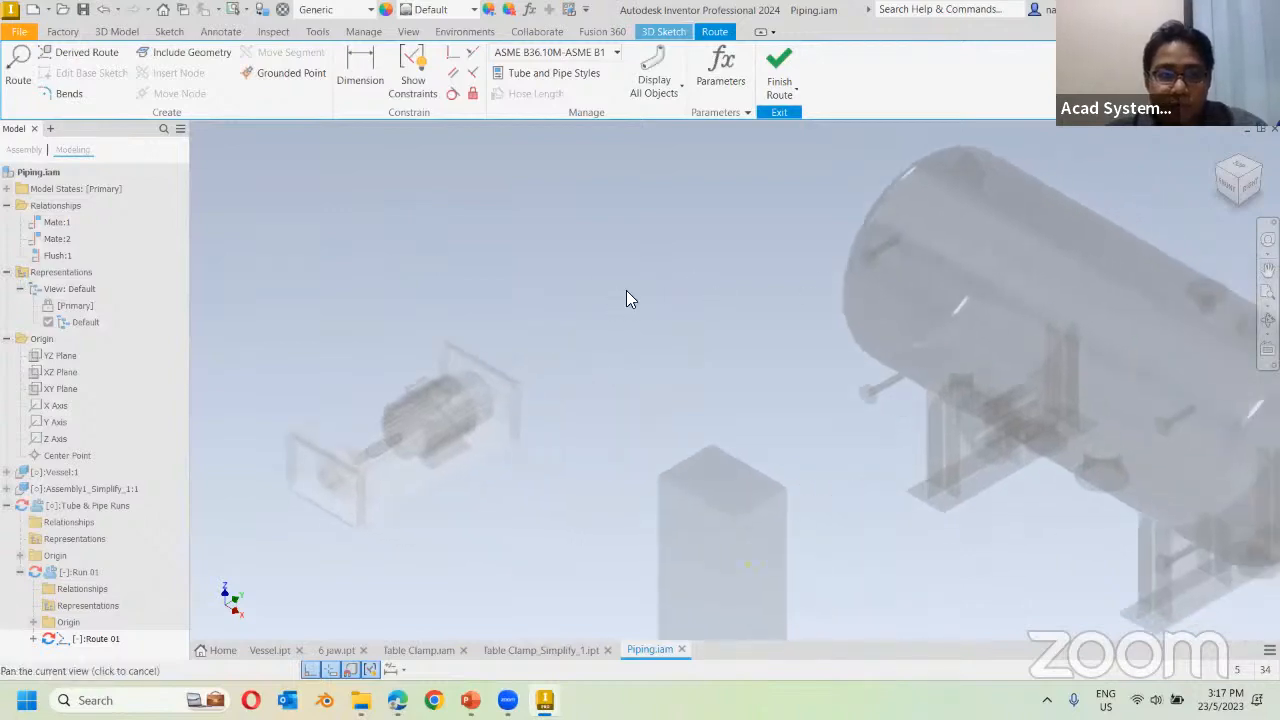
Copy the tube and pipe style ASME B36.10M-ASME B16.11 - Steel Threaded Pipe and enable Custom Elbows in the copy.
click(553, 78)
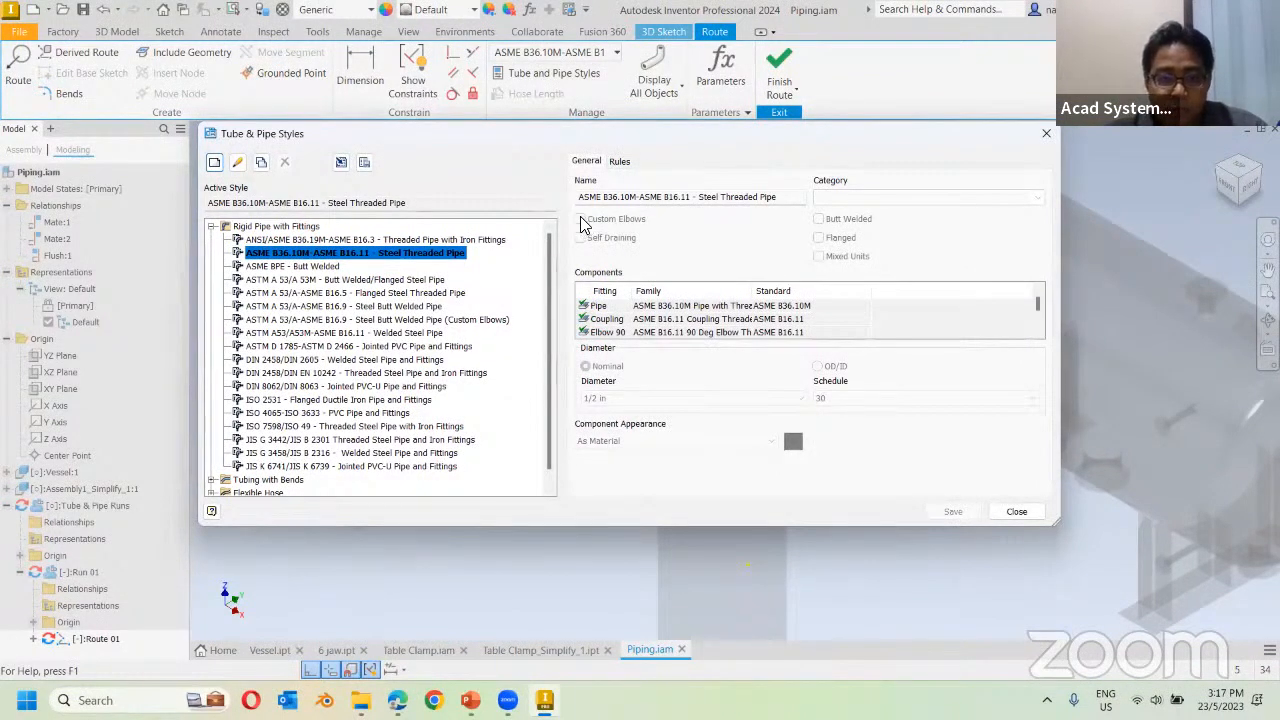
click(261, 164)
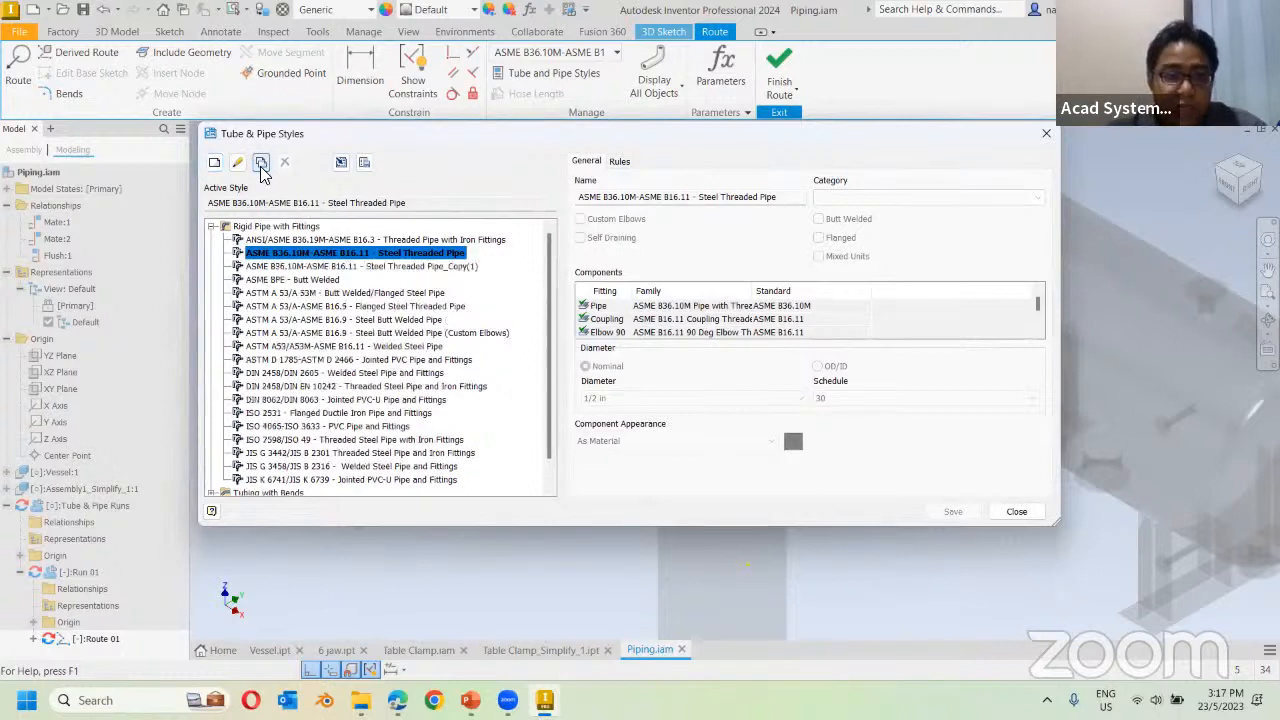
click(440, 268)
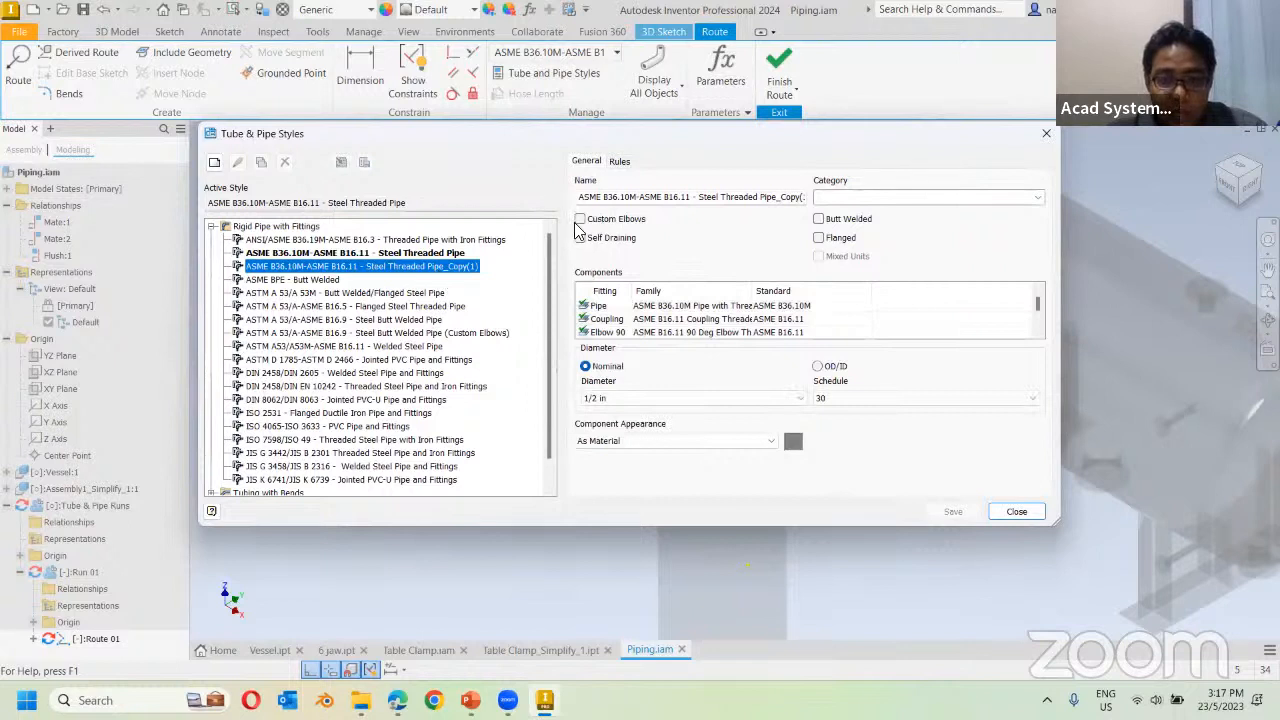
click(580, 219)
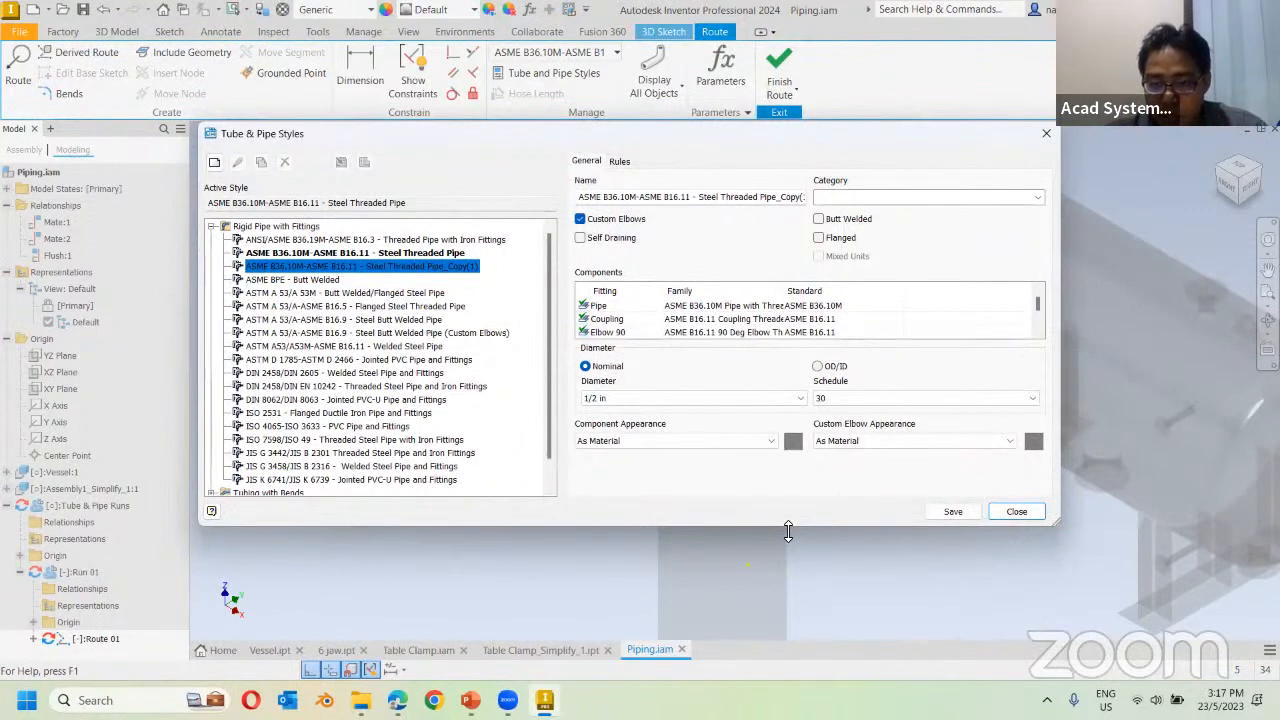
Browse the library for the Custom Elbow 90 component and expand the ASME B16.9 Long Radius 90 Deg Elbow (Inch) - Custom Angle family.
drag(788, 531, 788, 616)
click(640, 360)
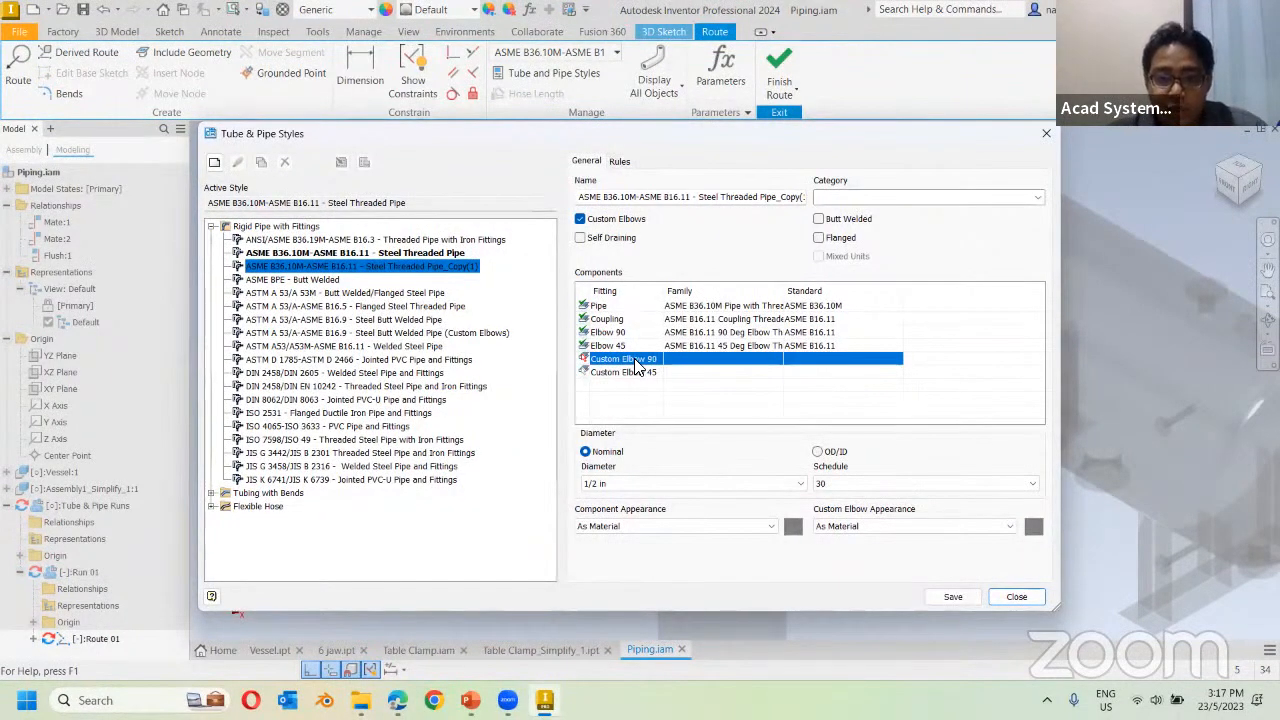
double_click(636, 362)
click(419, 189)
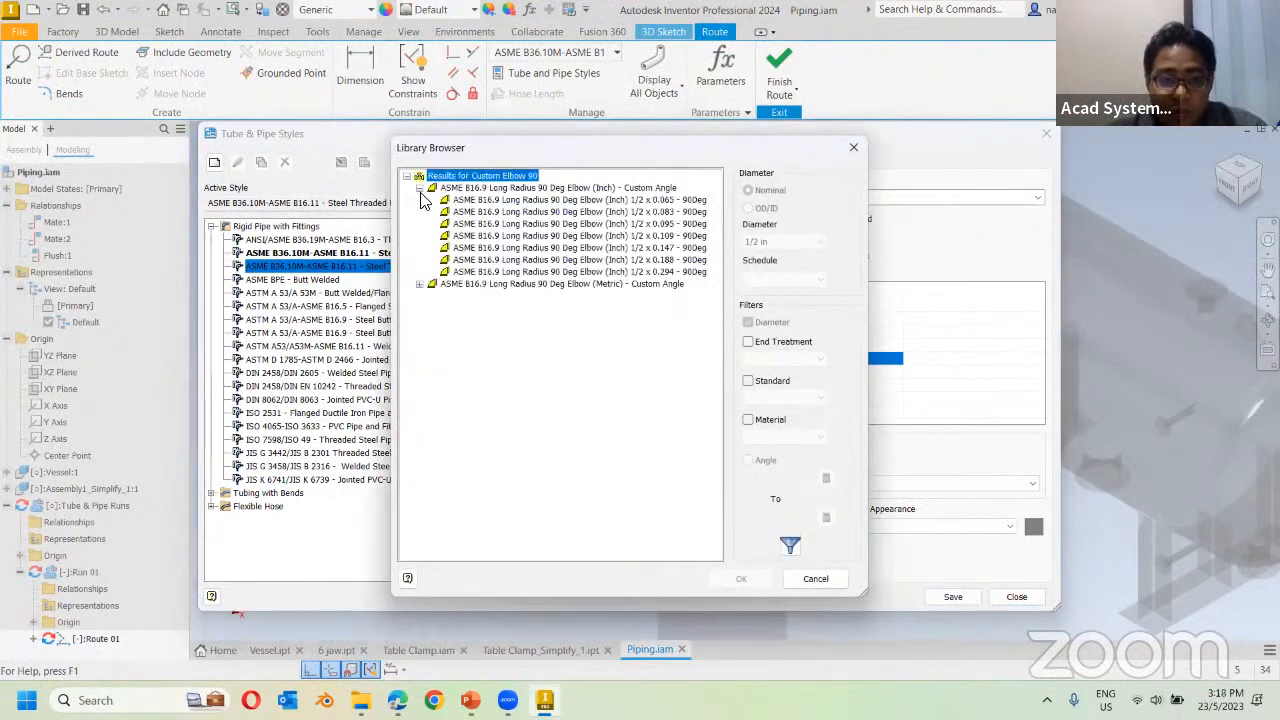
Leave the half-inch elbow selection unassigned and set the copied threaded pipe style's nominal diameter to 2 in.
click(548, 201)
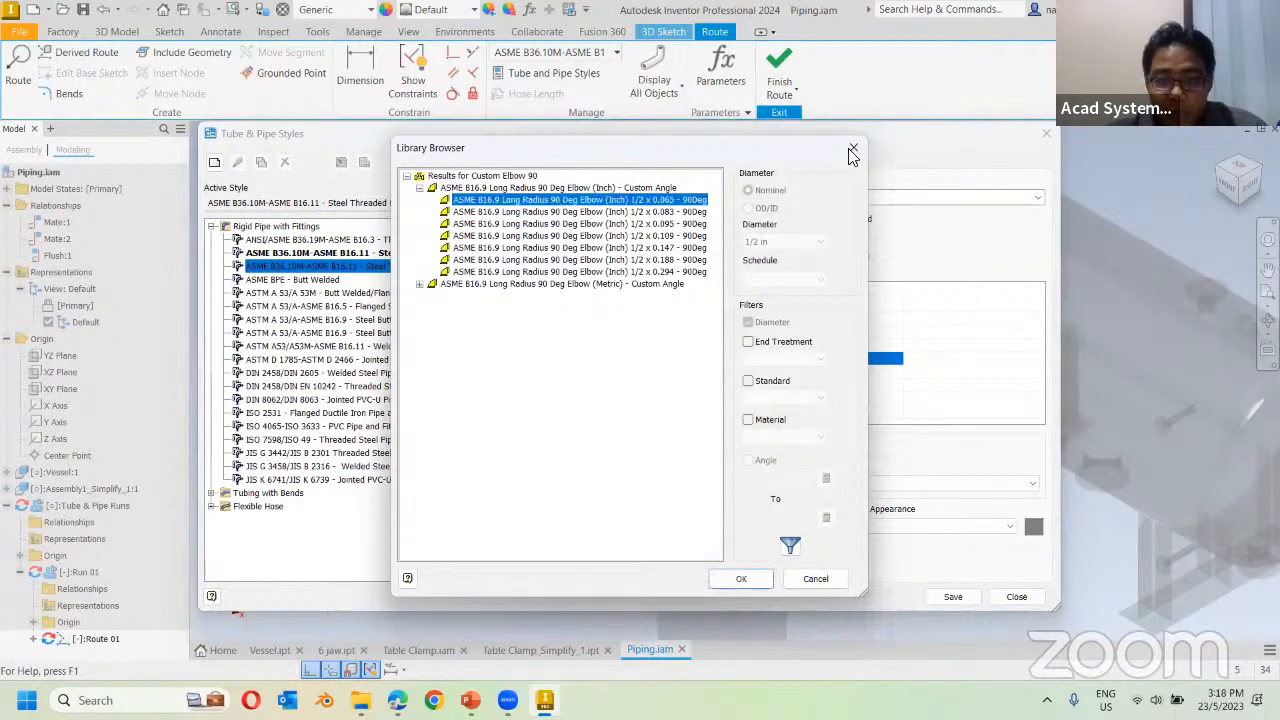
click(853, 149)
click(734, 484)
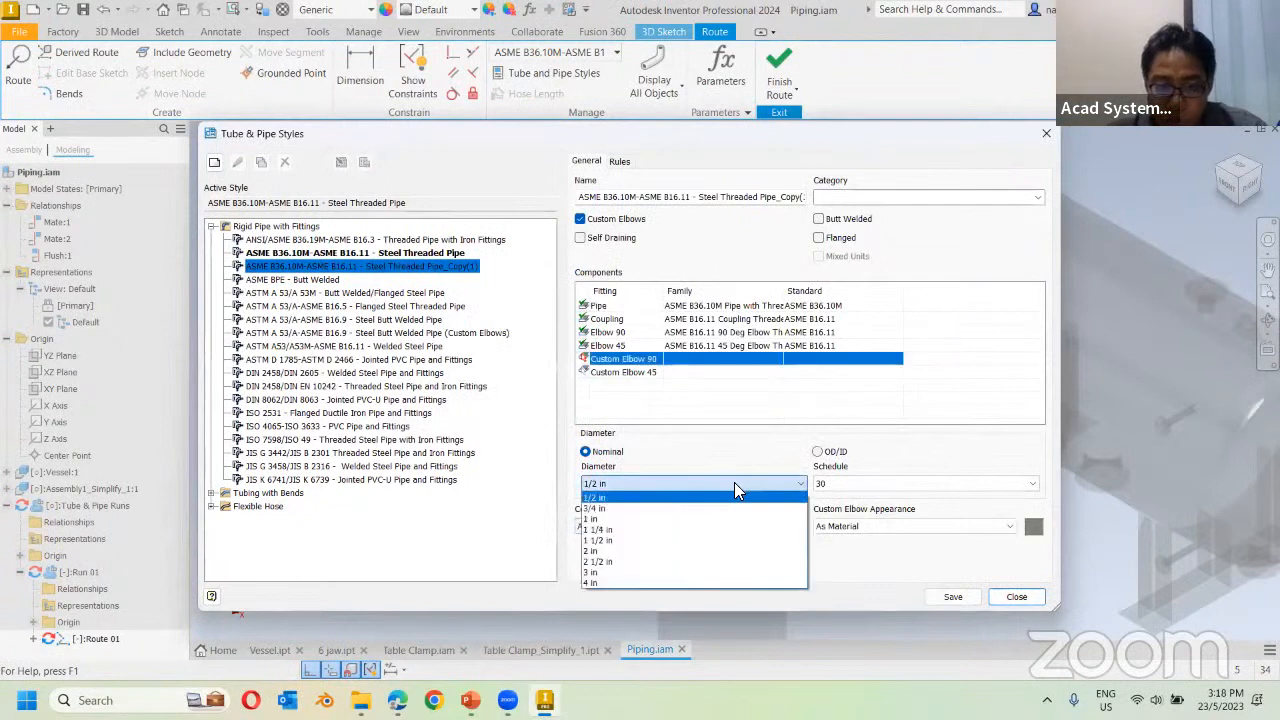
click(704, 551)
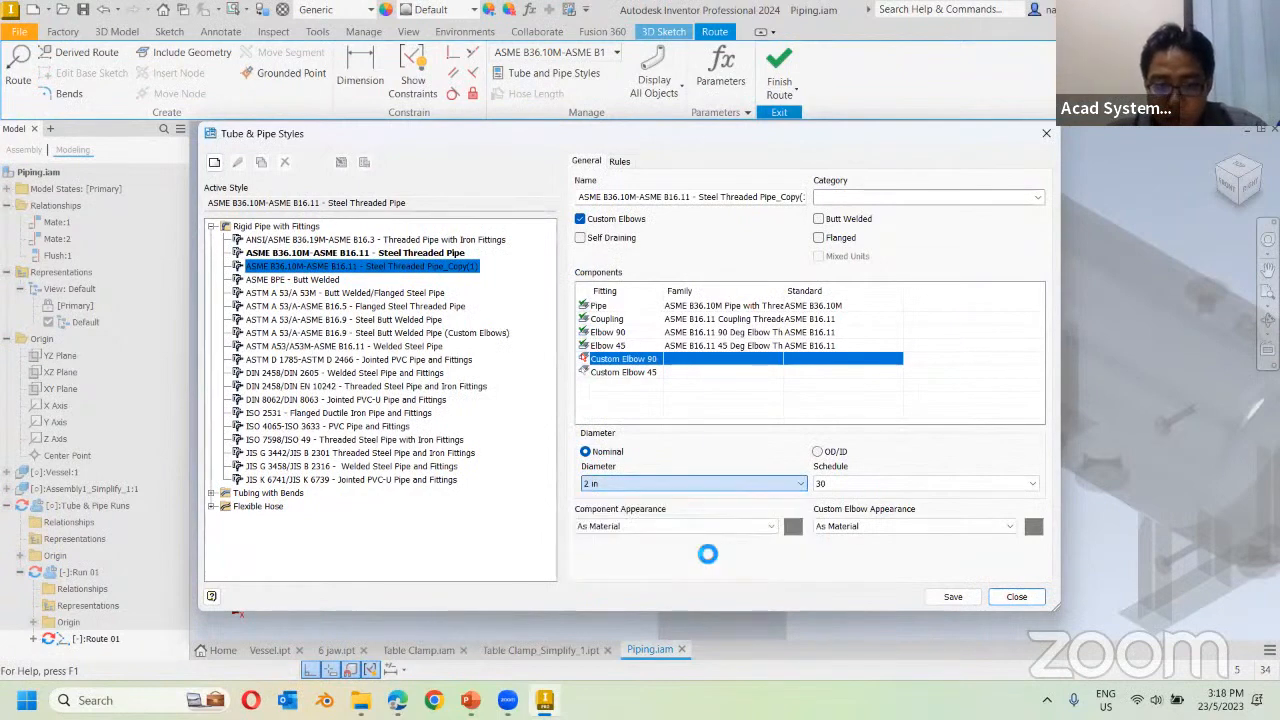
Assign the ASME B16.9 3D Elbow 90deg - Custom Angle family to the style's Custom Elbow 90 fitting.
double_click(668, 358)
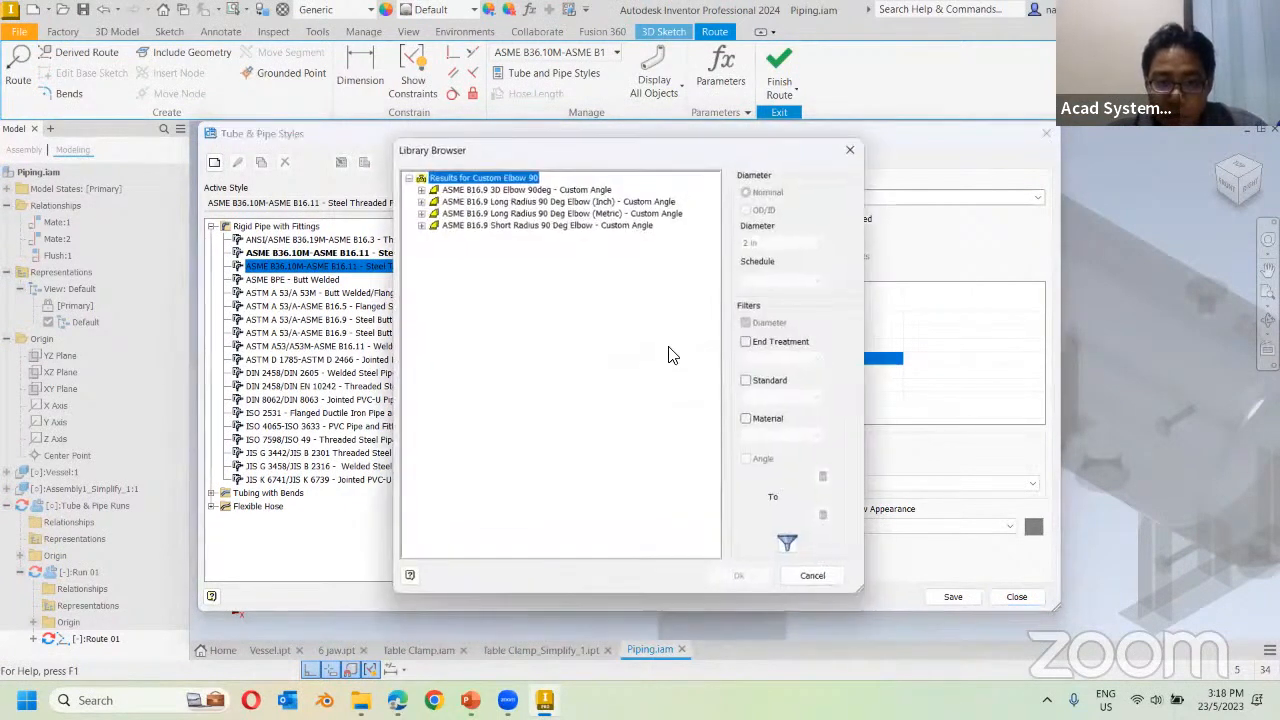
click(578, 191)
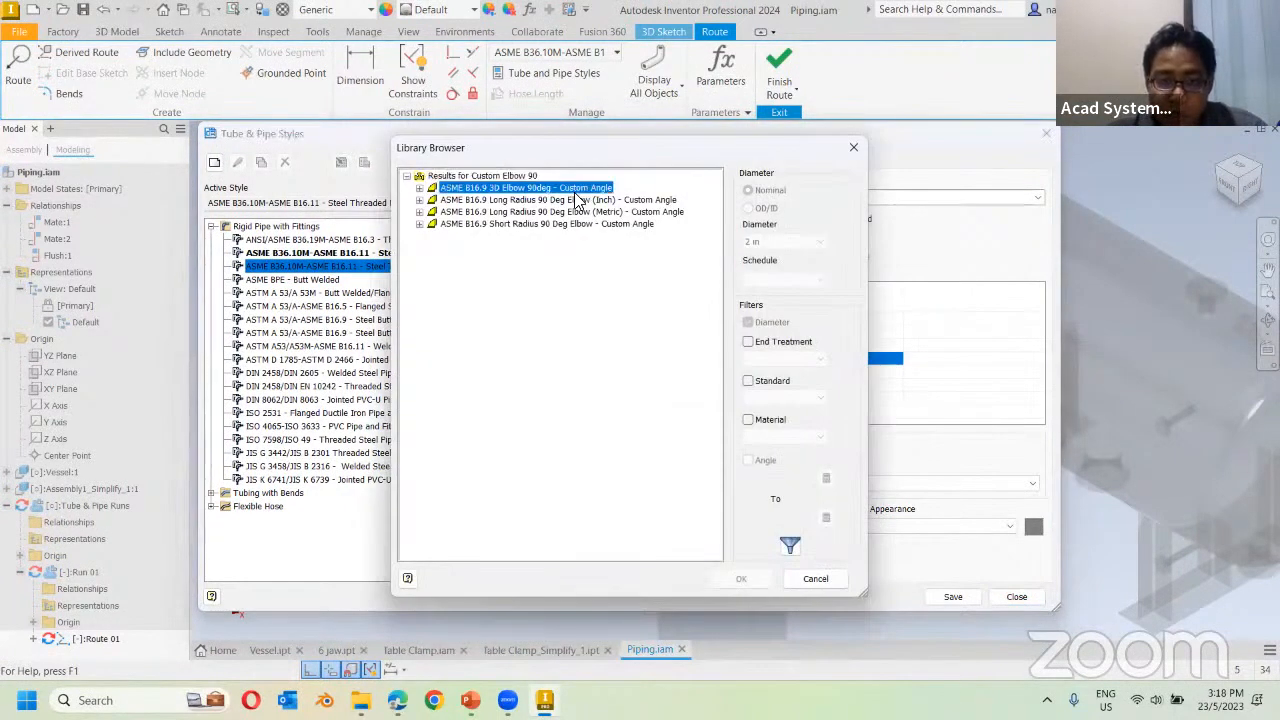
click(419, 188)
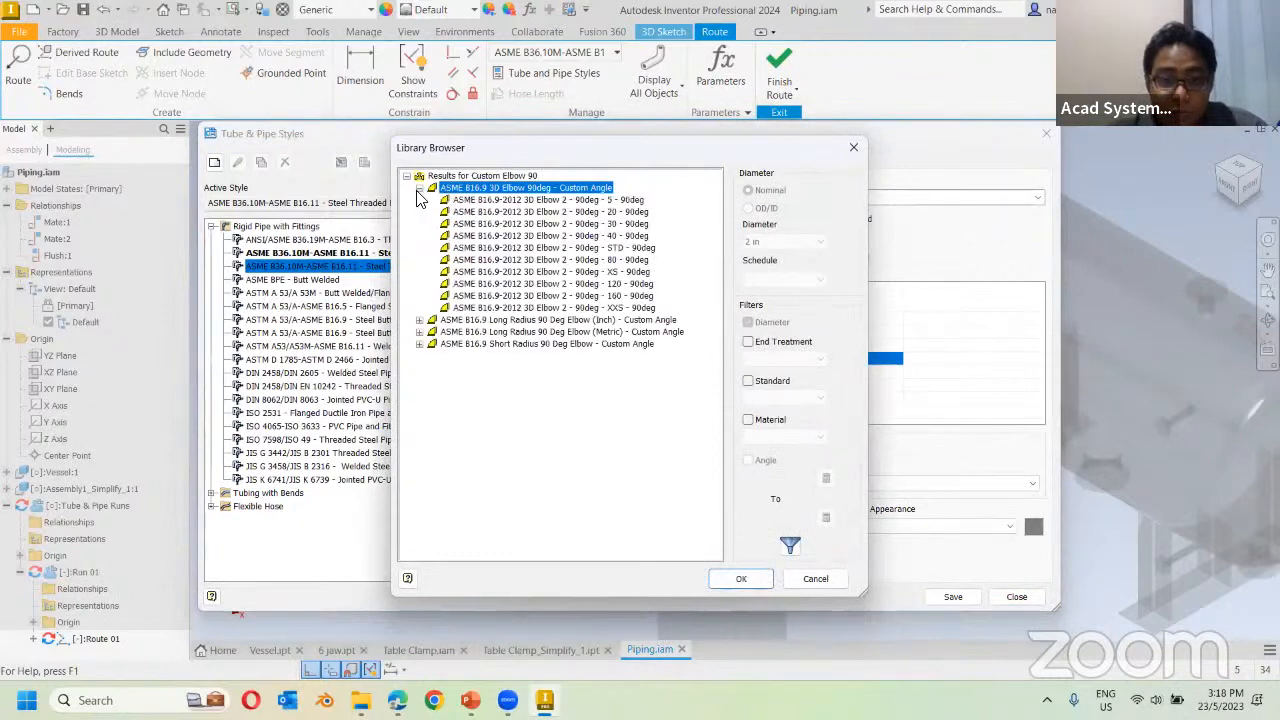
double_click(527, 188)
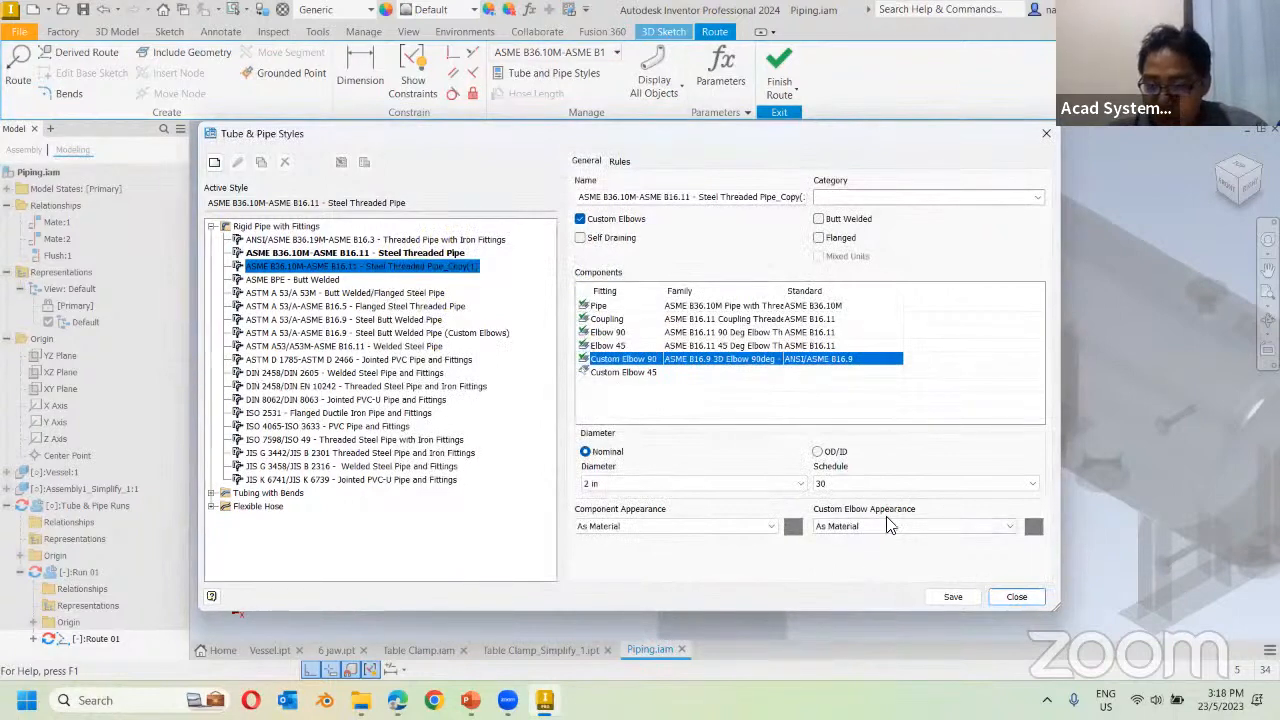
Set the custom elbow appearance to Clear - Blue, then save the pipe style and close the styles dialog.
click(1009, 526)
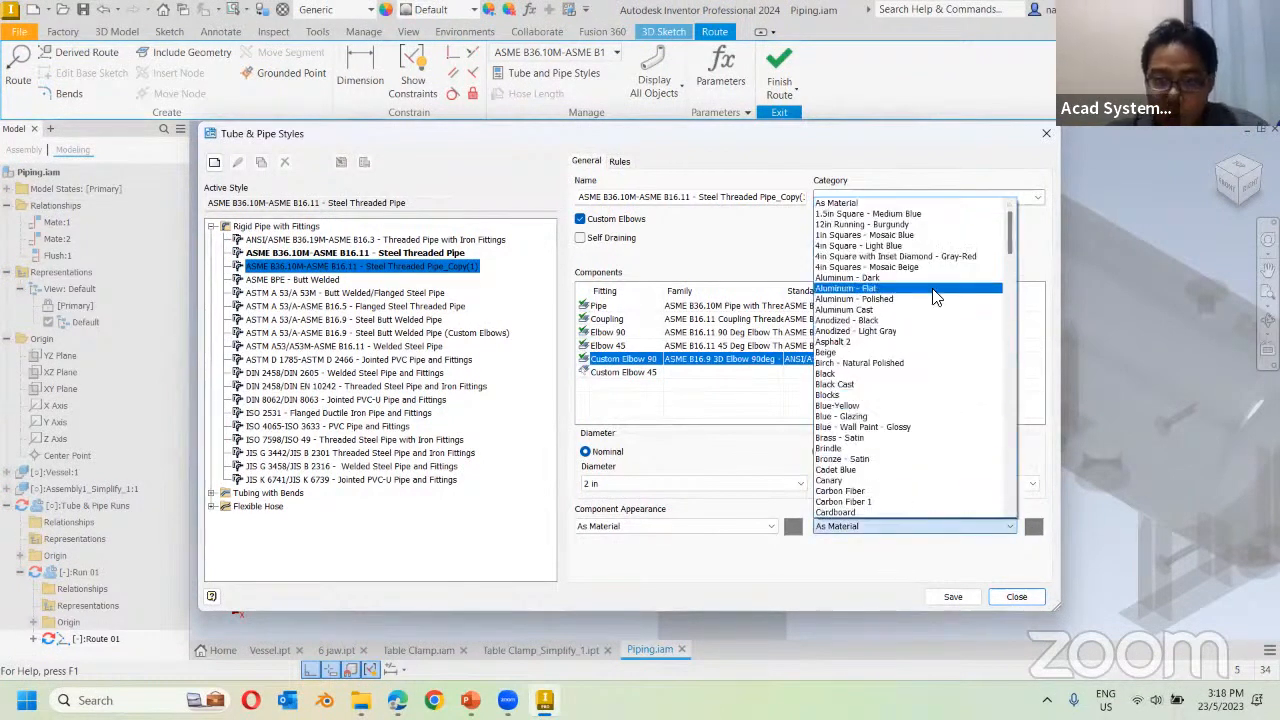
scroll(905, 465, down, 2)
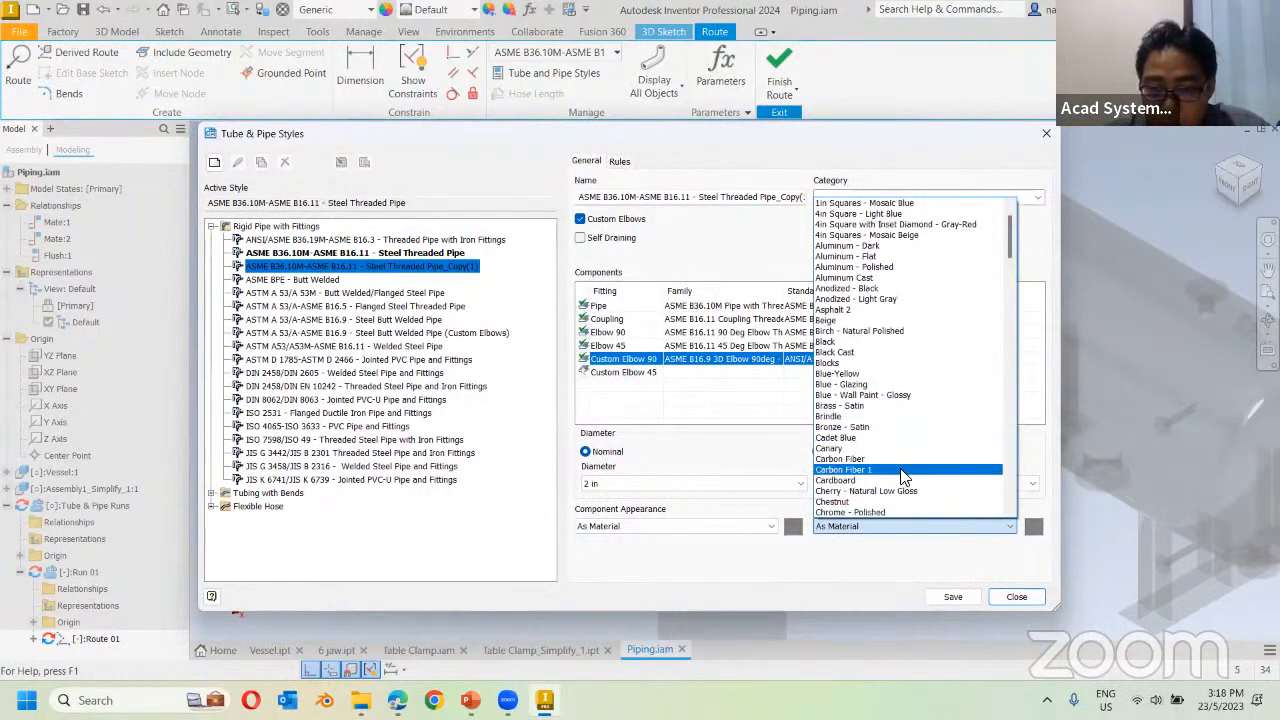
scroll(903, 483, down, 1)
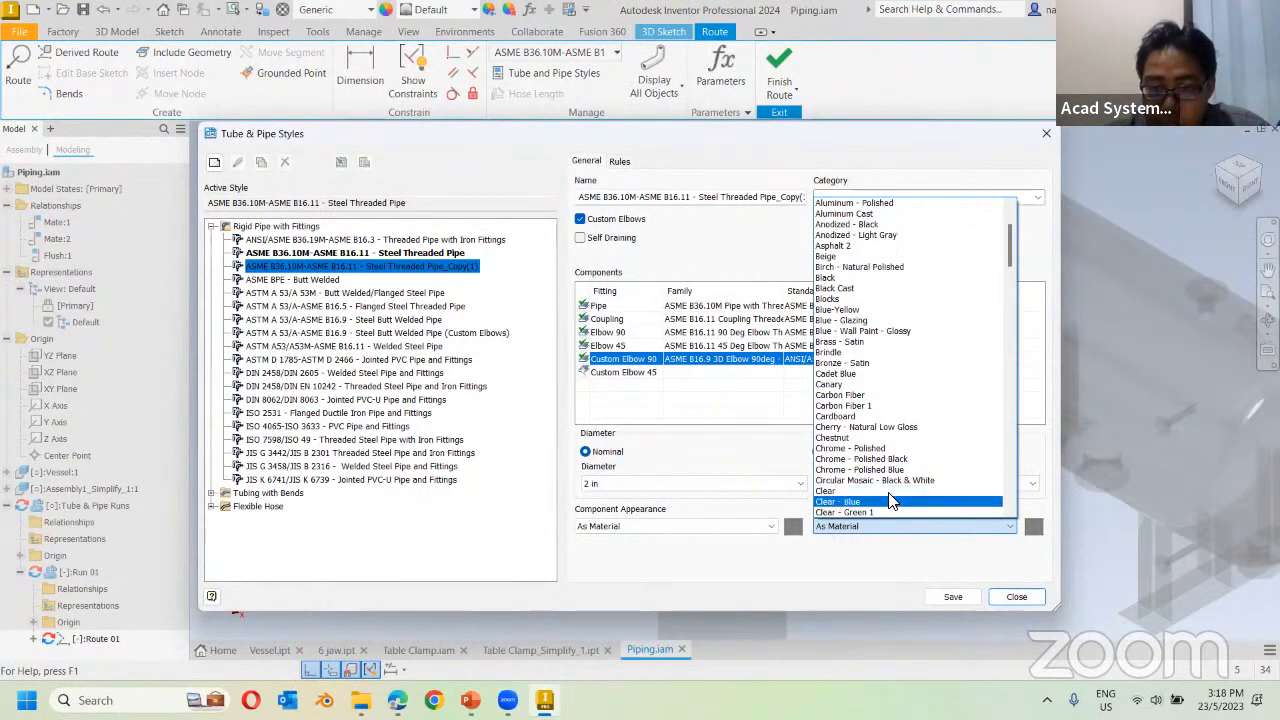
click(897, 505)
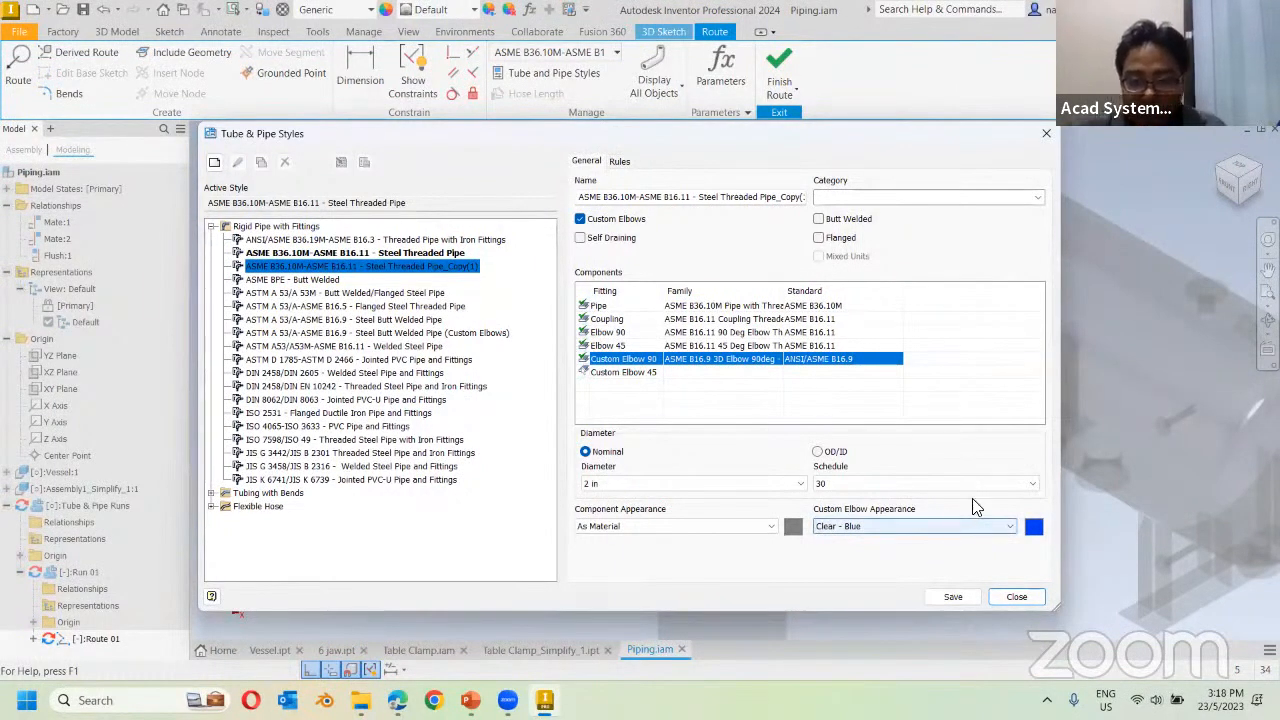
click(955, 597)
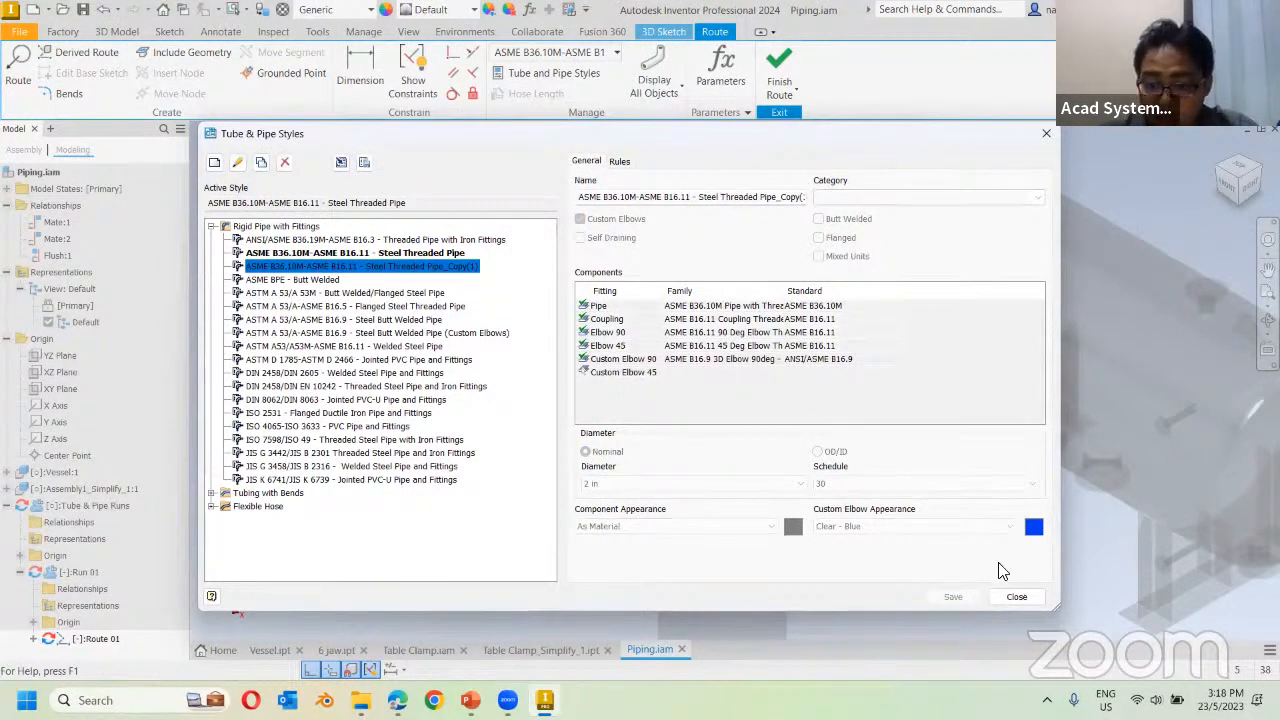
click(1006, 598)
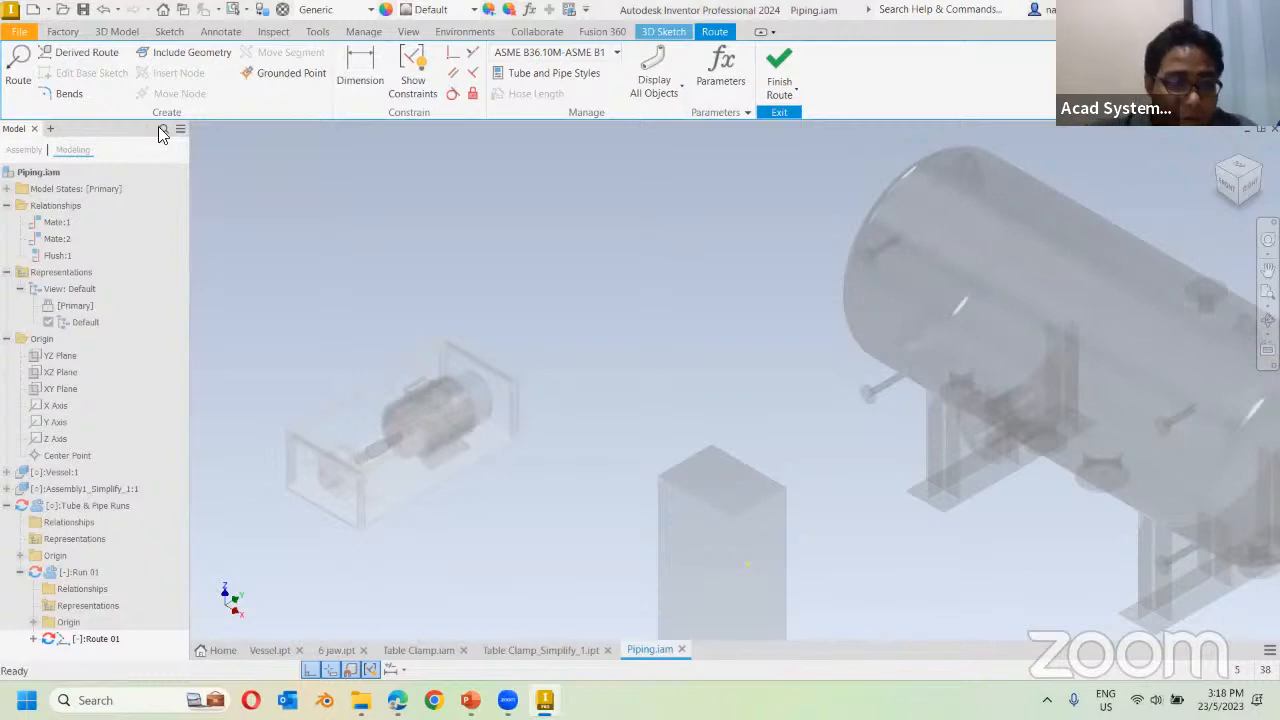
Start the pipe route at the vessel's lower nozzle end and run its first segment straight outward for about 600 mm.
middle_drag(162, 132, 18, 116)
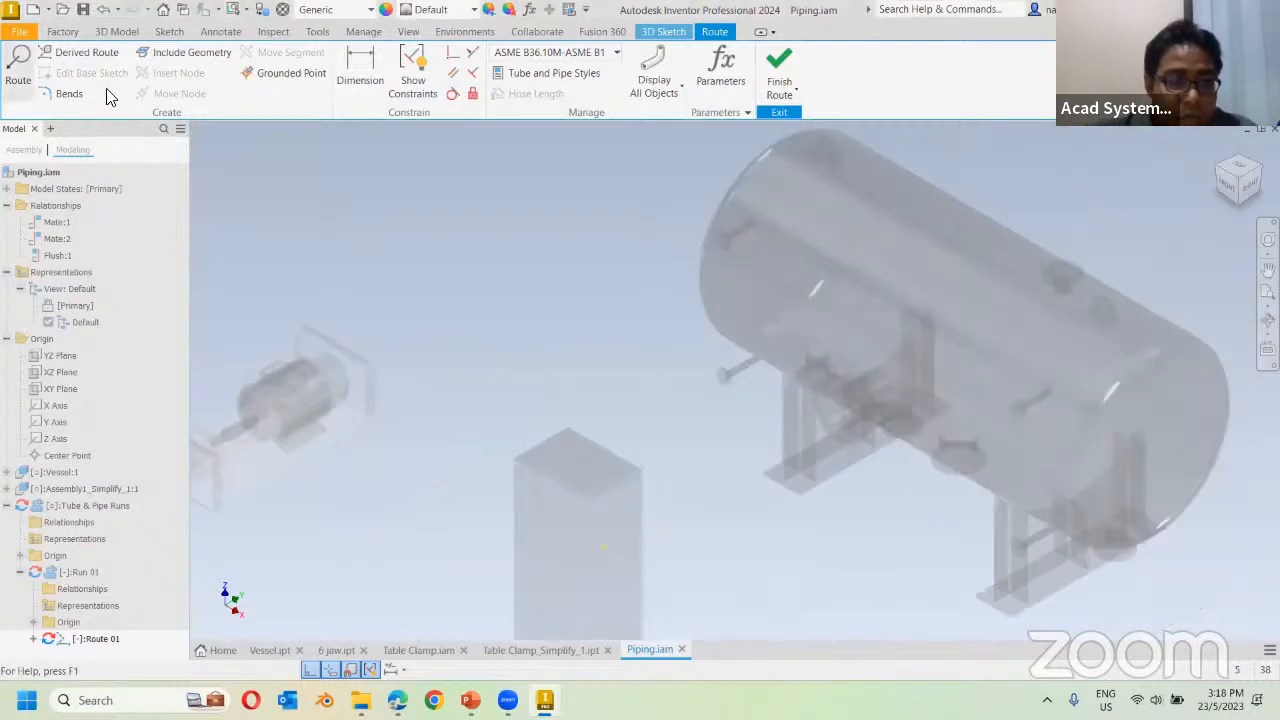
click(18, 77)
middle_drag(698, 390, 808, 351)
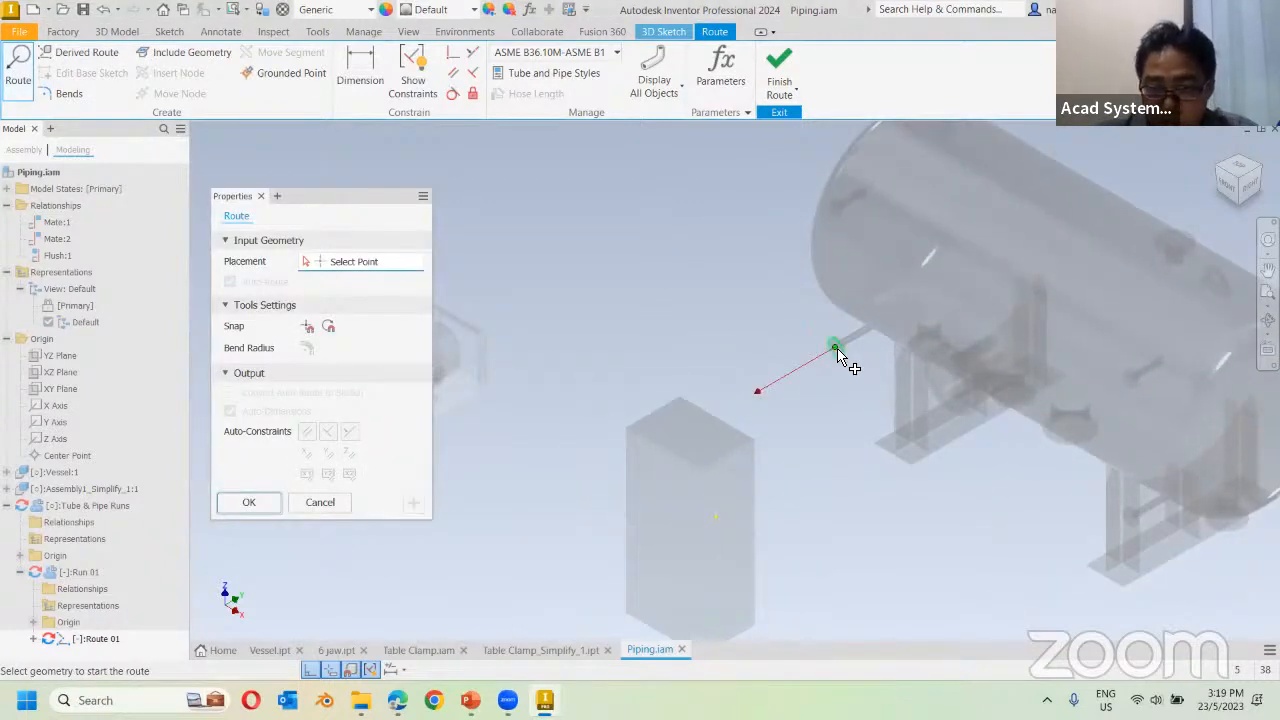
click(836, 349)
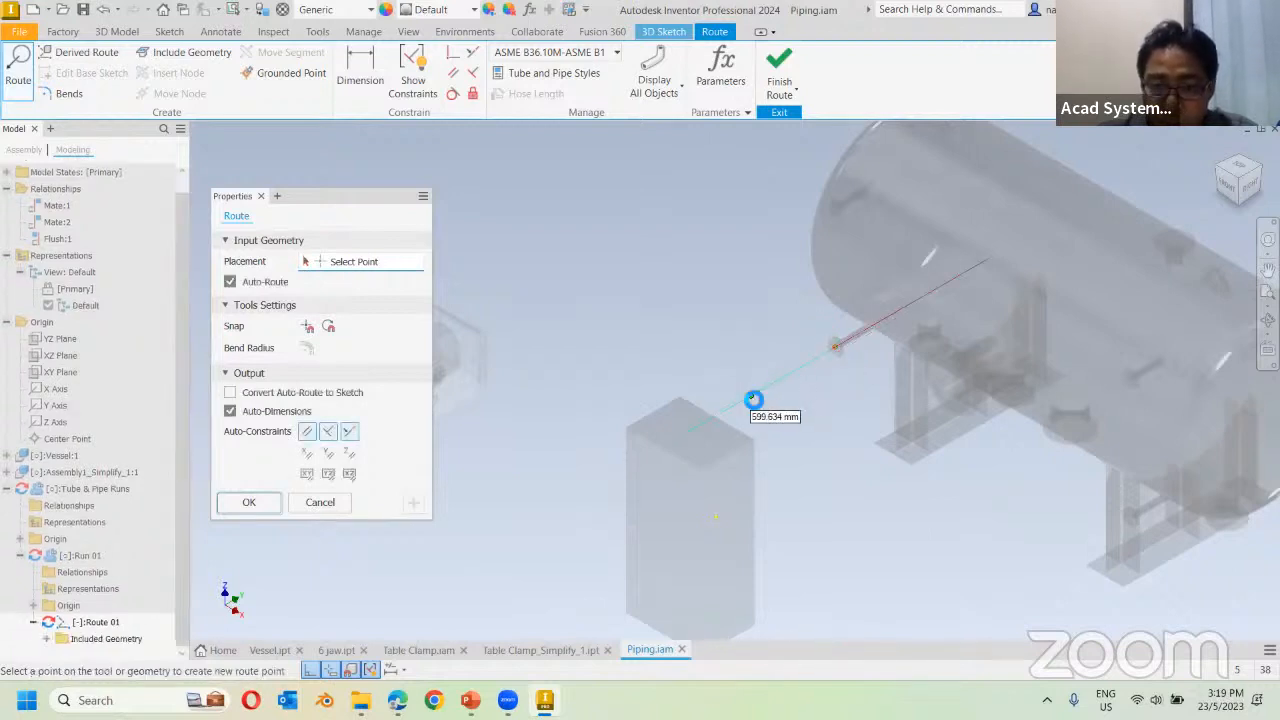
click(751, 393)
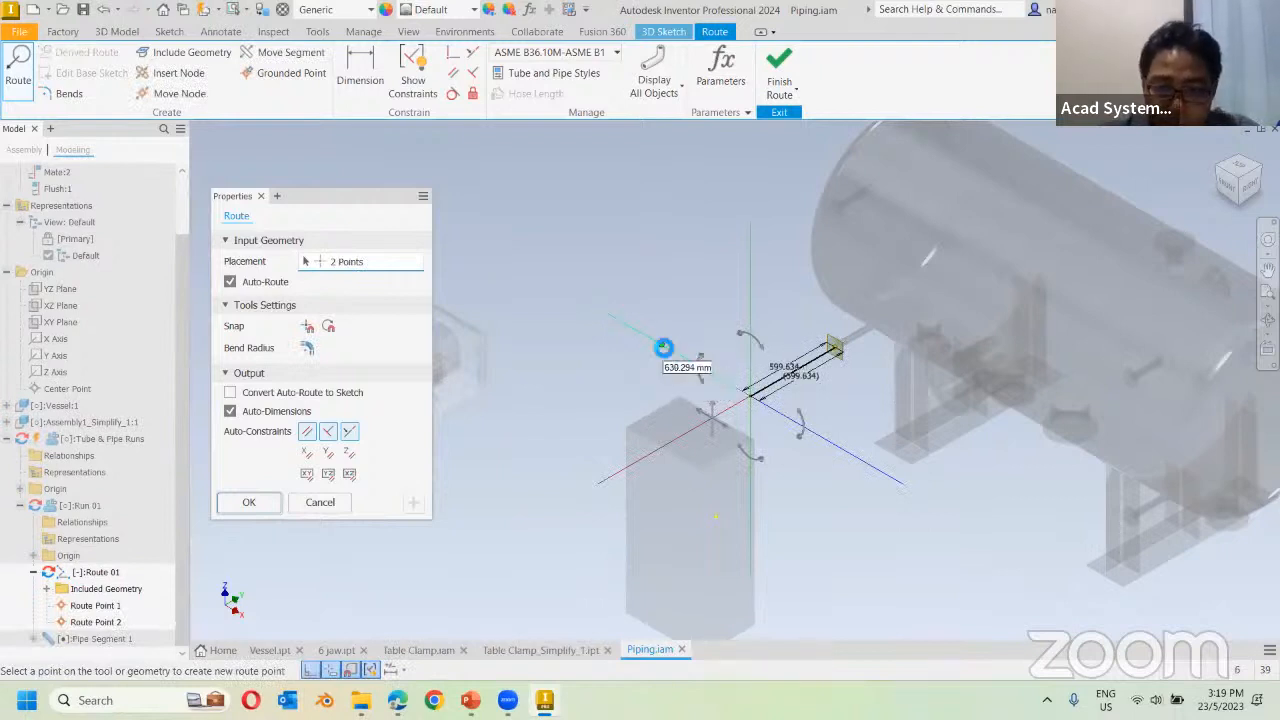
In the top view, add a second route segment about 422 mm long, turned 45° toward the motor assembly.
shift+middle_drag(912, 365, 1040, 385)
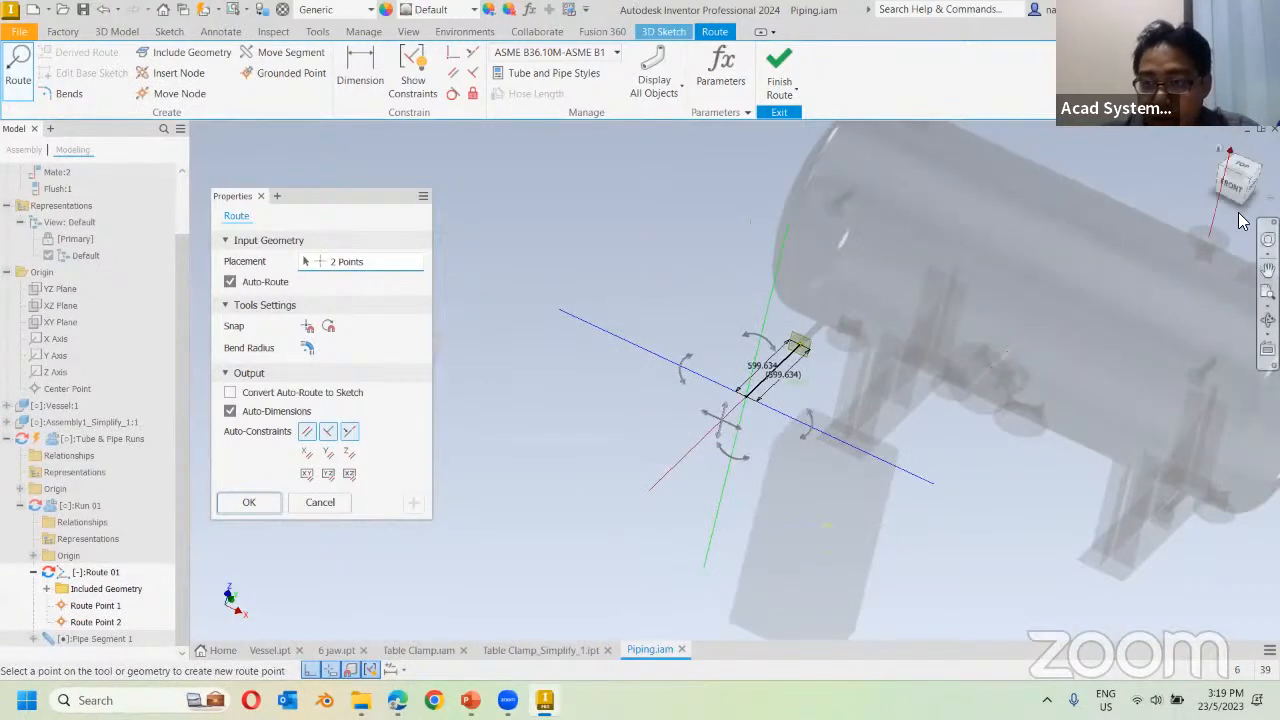
click(1237, 175)
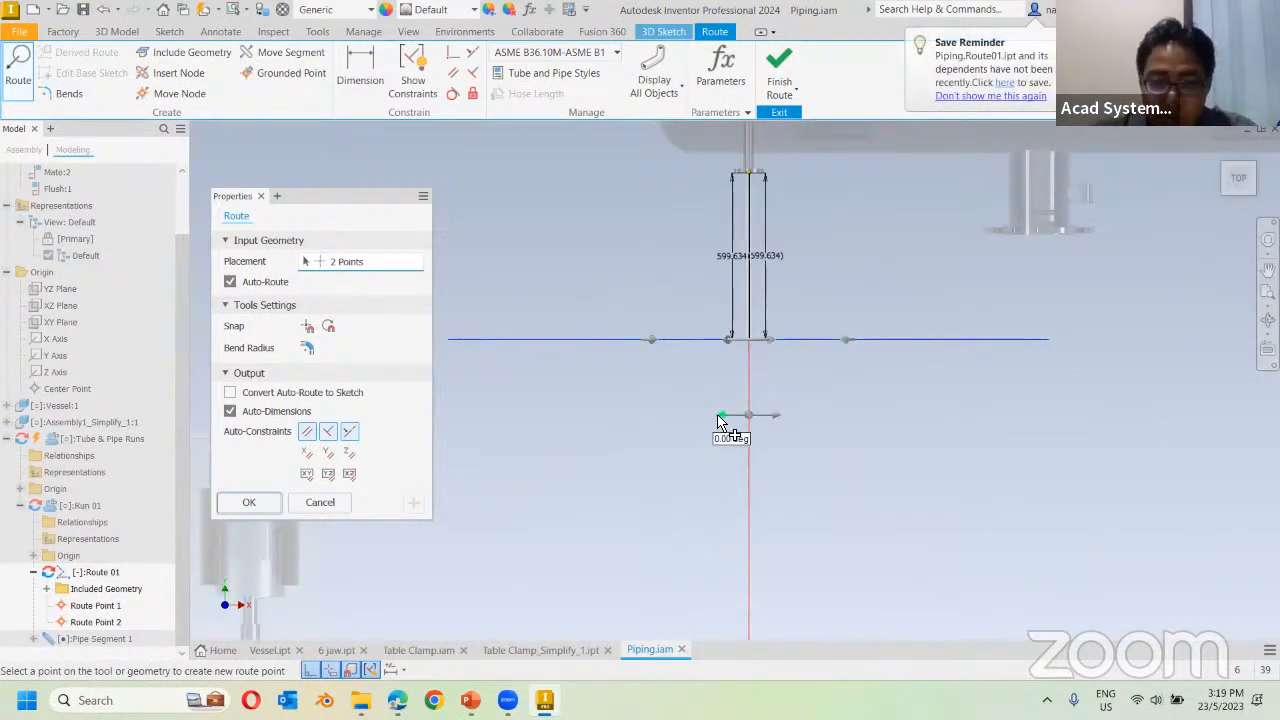
click(718, 415)
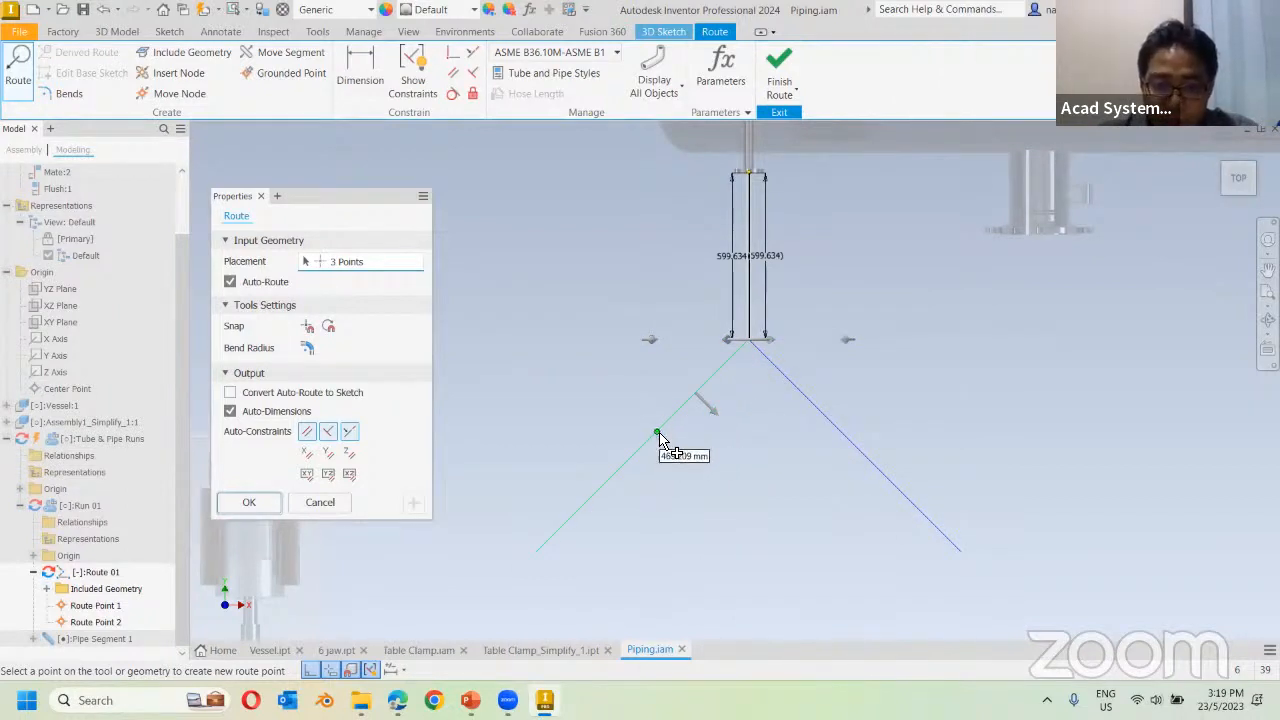
click(666, 423)
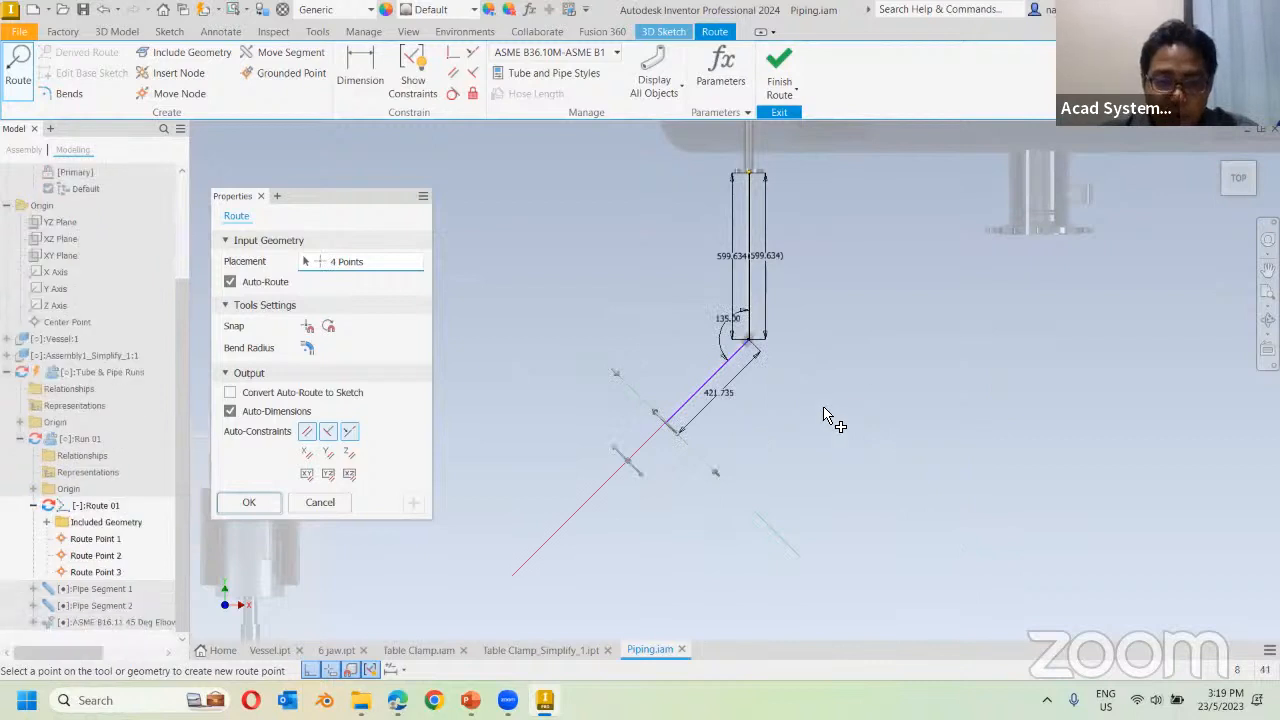
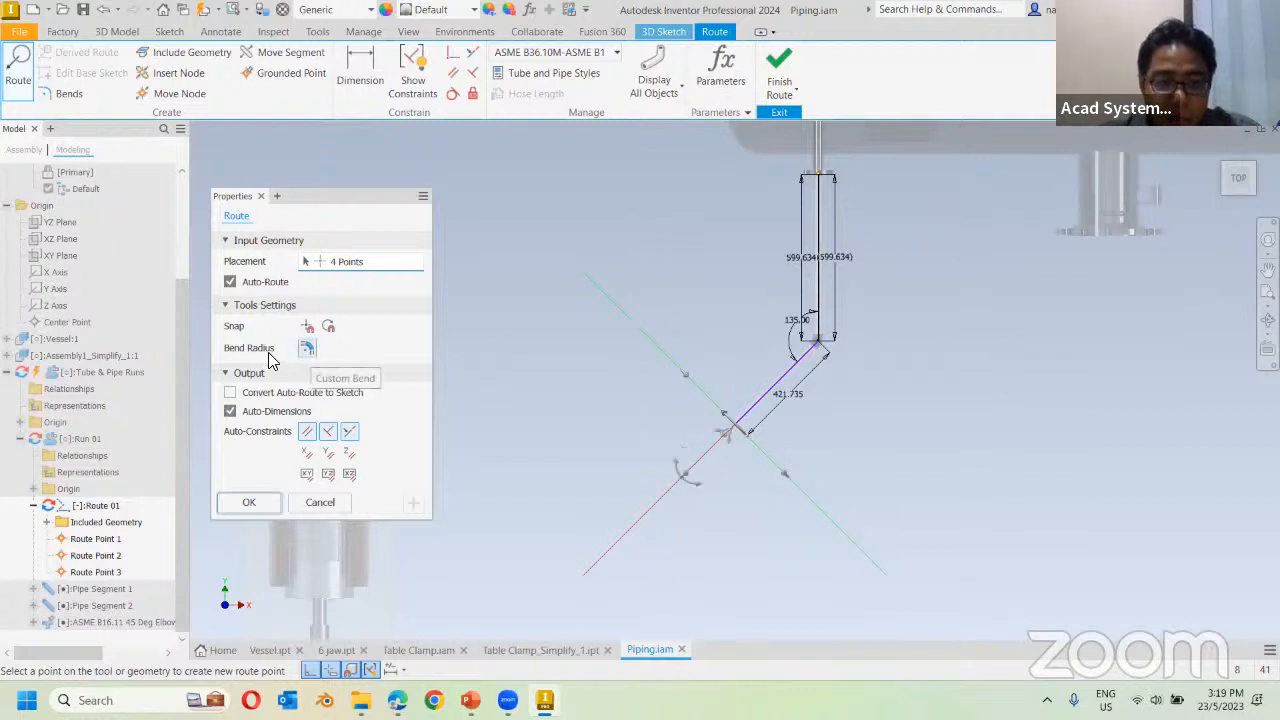
Enable custom bends and add two segments about 531 mm and 565 mm long, turning the route 25° and 20°.
click(307, 347)
click(678, 445)
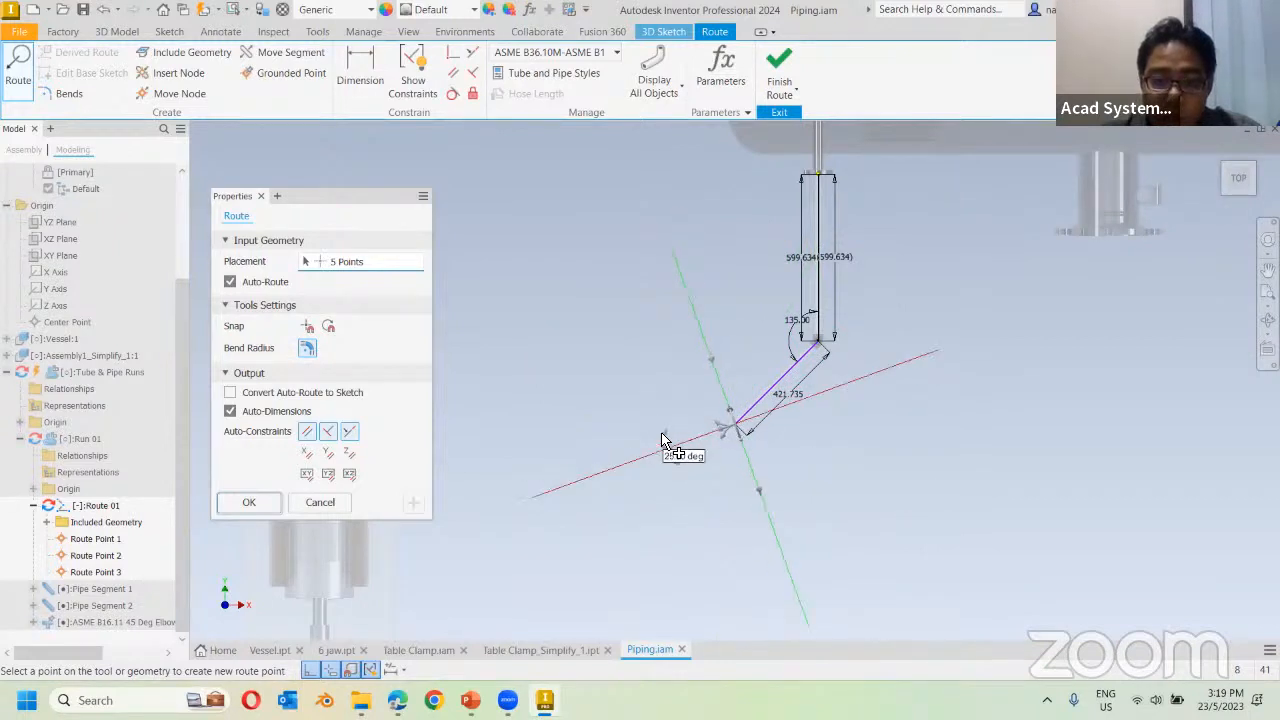
middle_drag(609, 517, 714, 477)
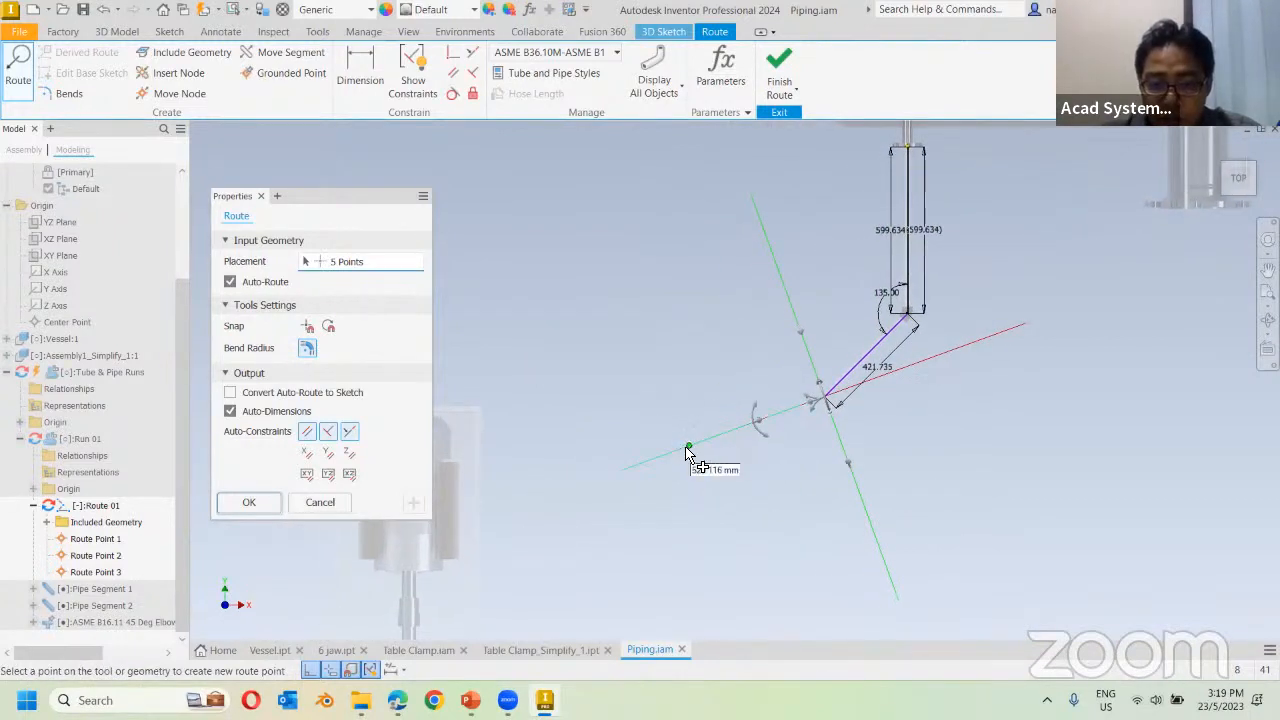
click(687, 450)
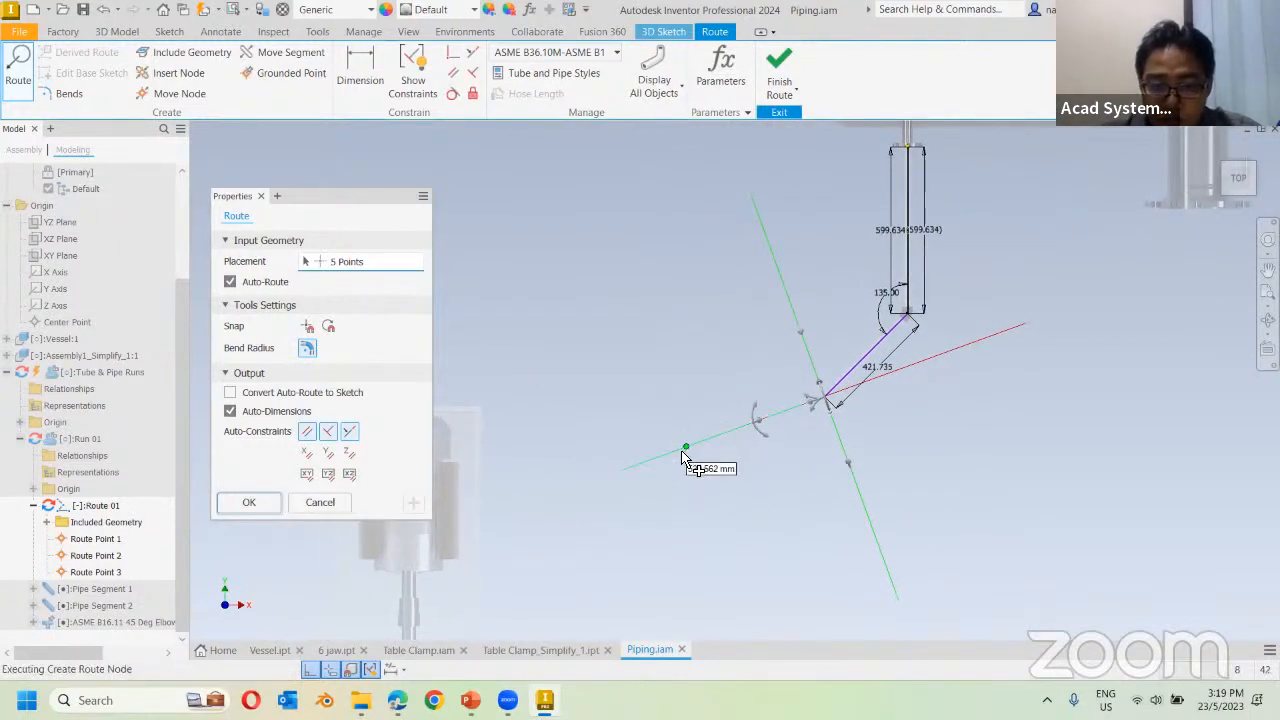
click(616, 466)
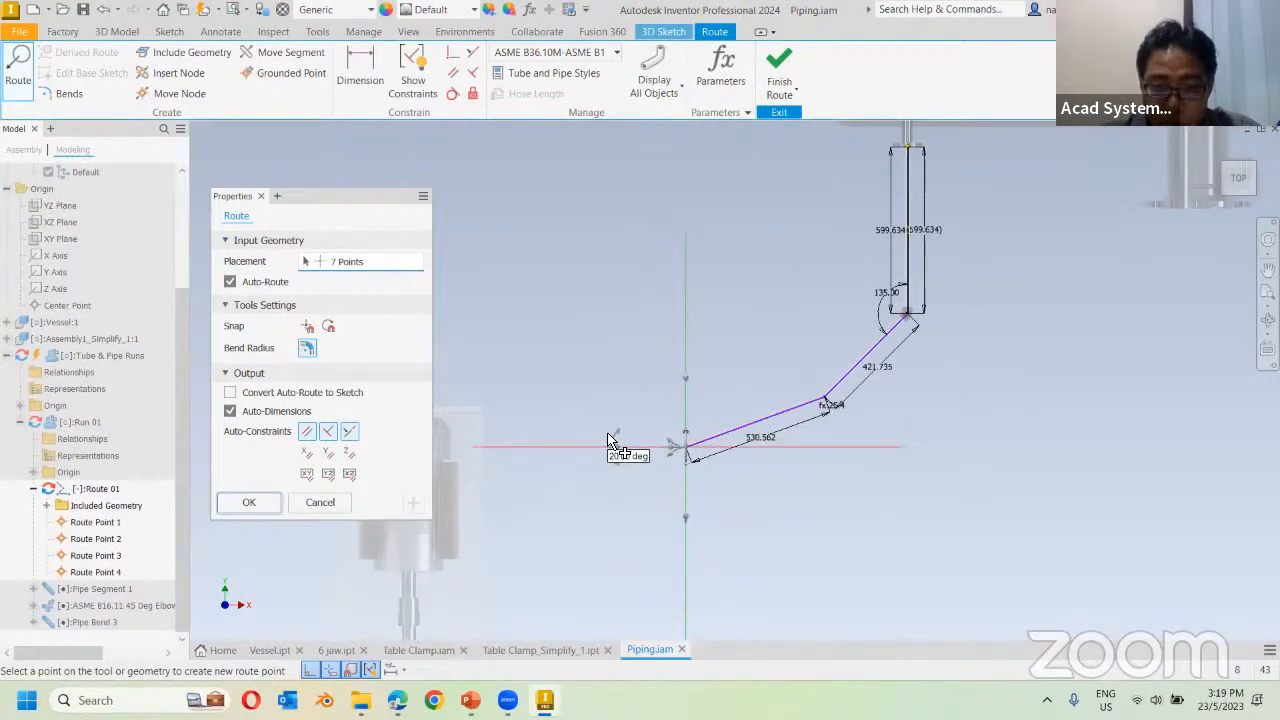
click(528, 449)
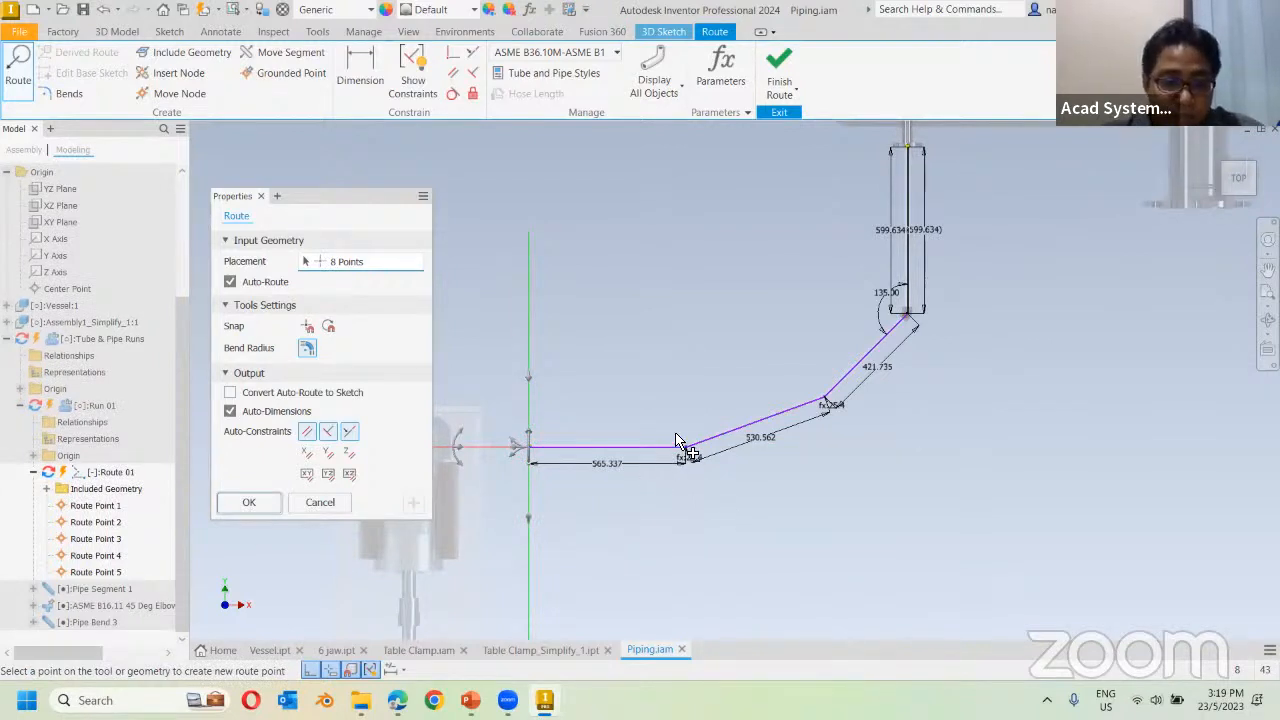
Connect the route to the circular port beside the motor shaft using the 1127.559 mm, two-segment auto-route, and finish the route.
shift+middle_drag(651, 380, 930, 432)
scroll(668, 410, up, 6)
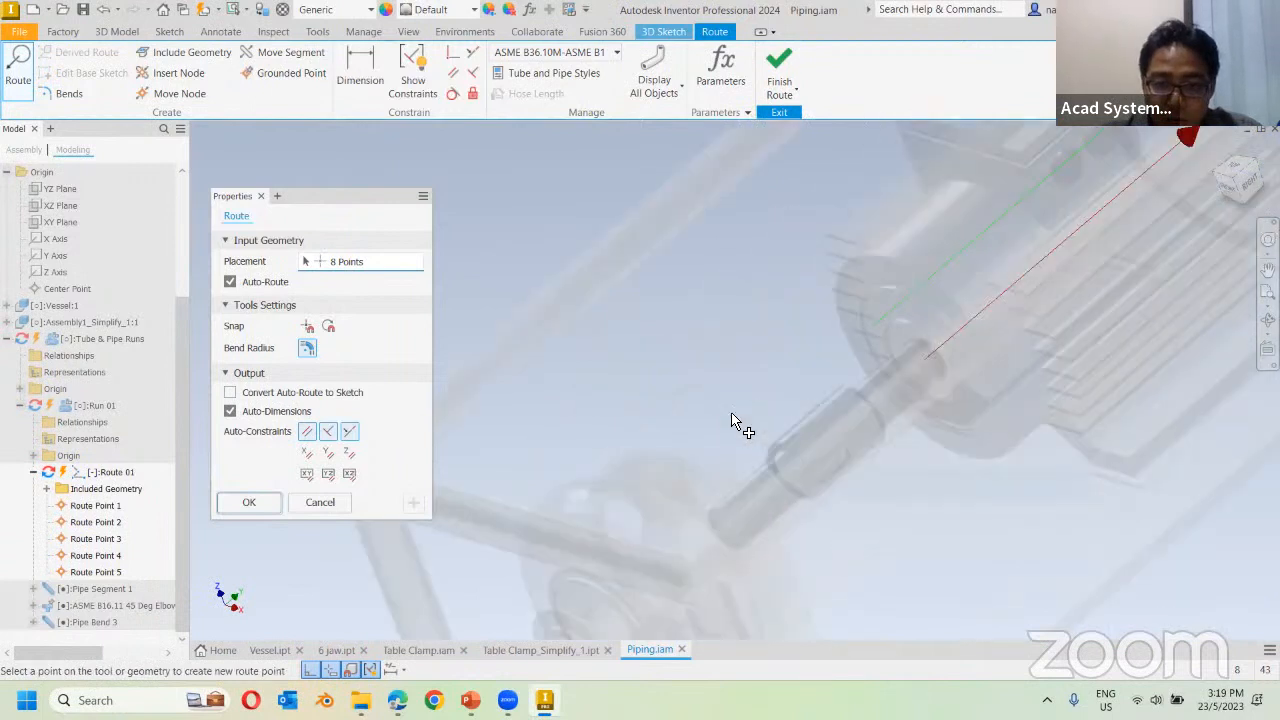
click(686, 528)
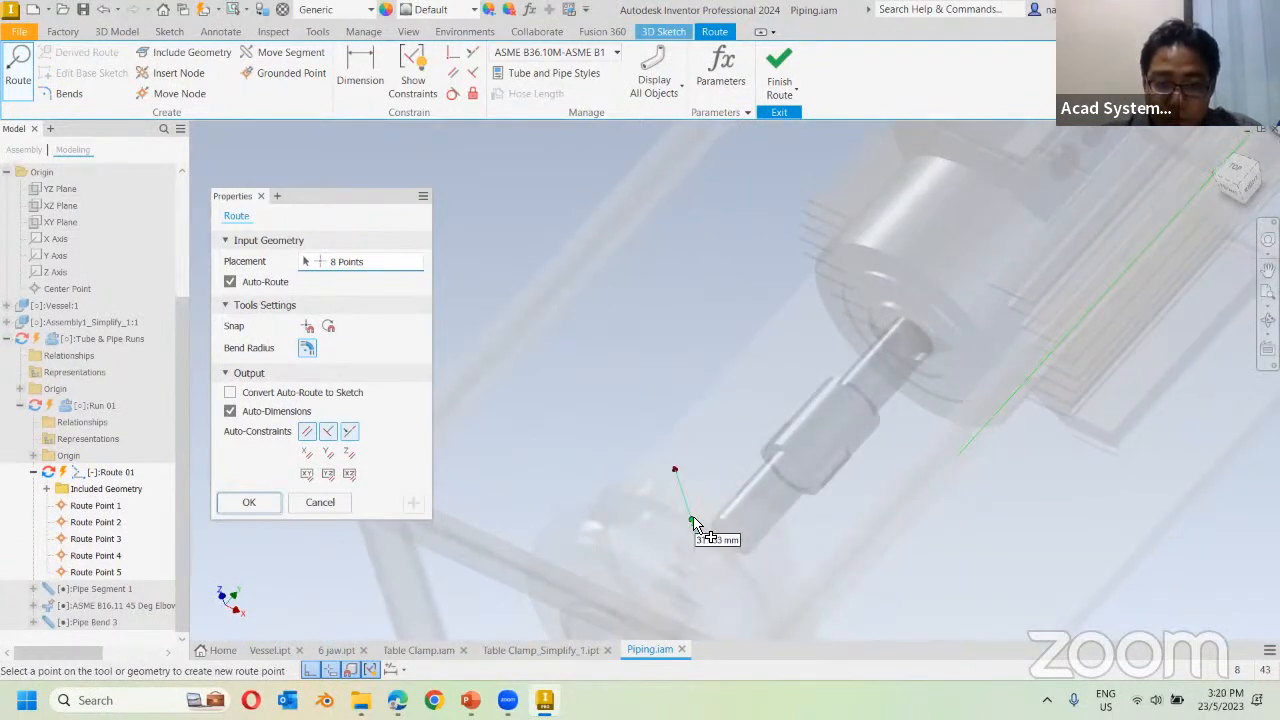
click(720, 540)
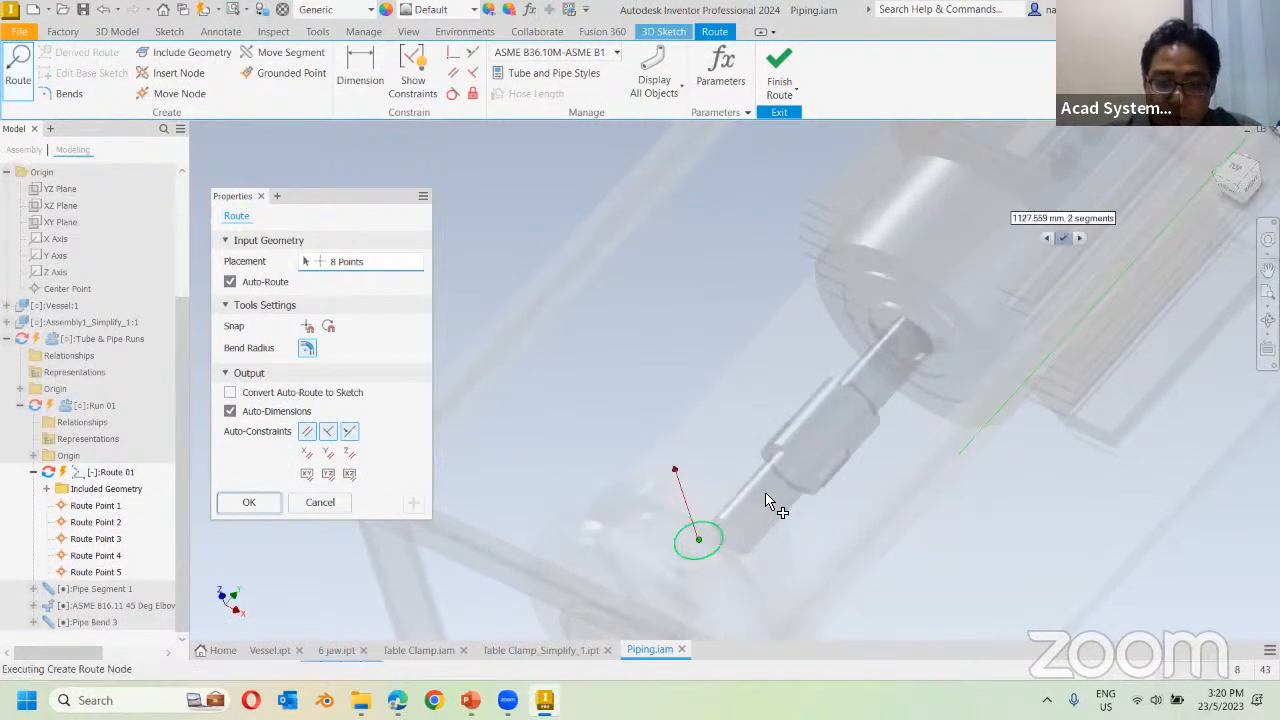
scroll(801, 485, down, 4)
middle_drag(880, 405, 582, 436)
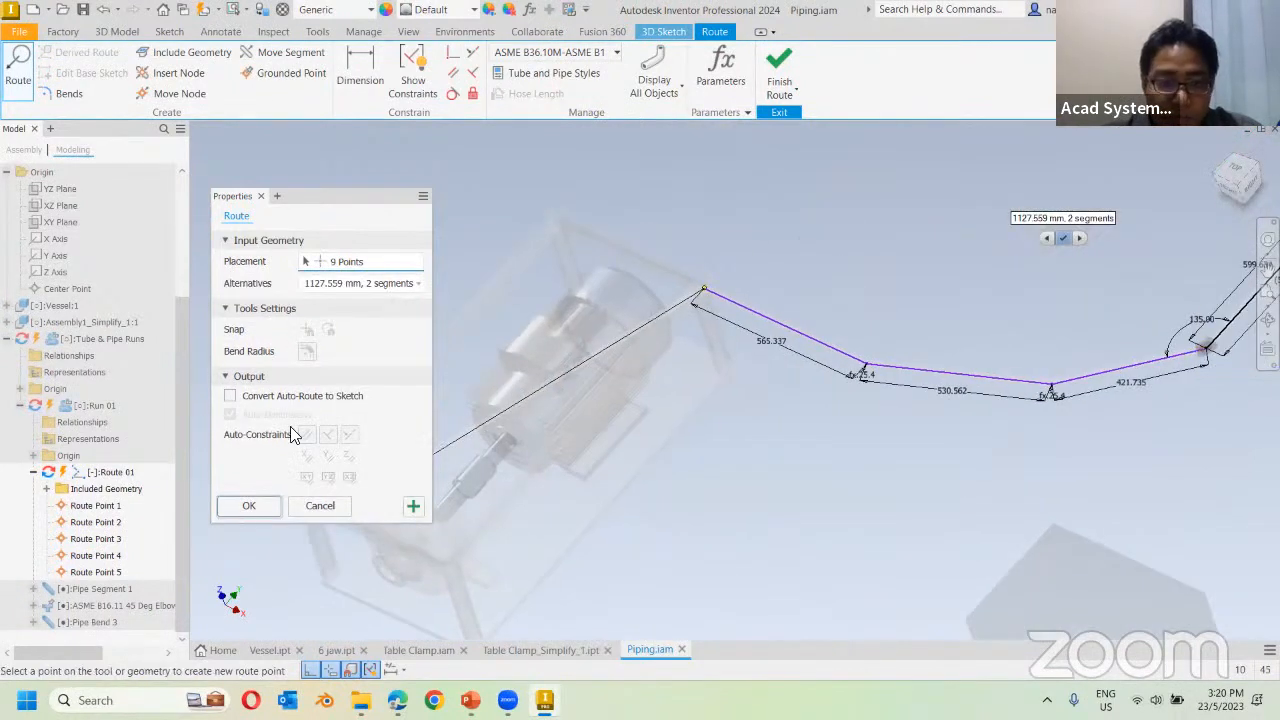
click(250, 507)
click(781, 70)
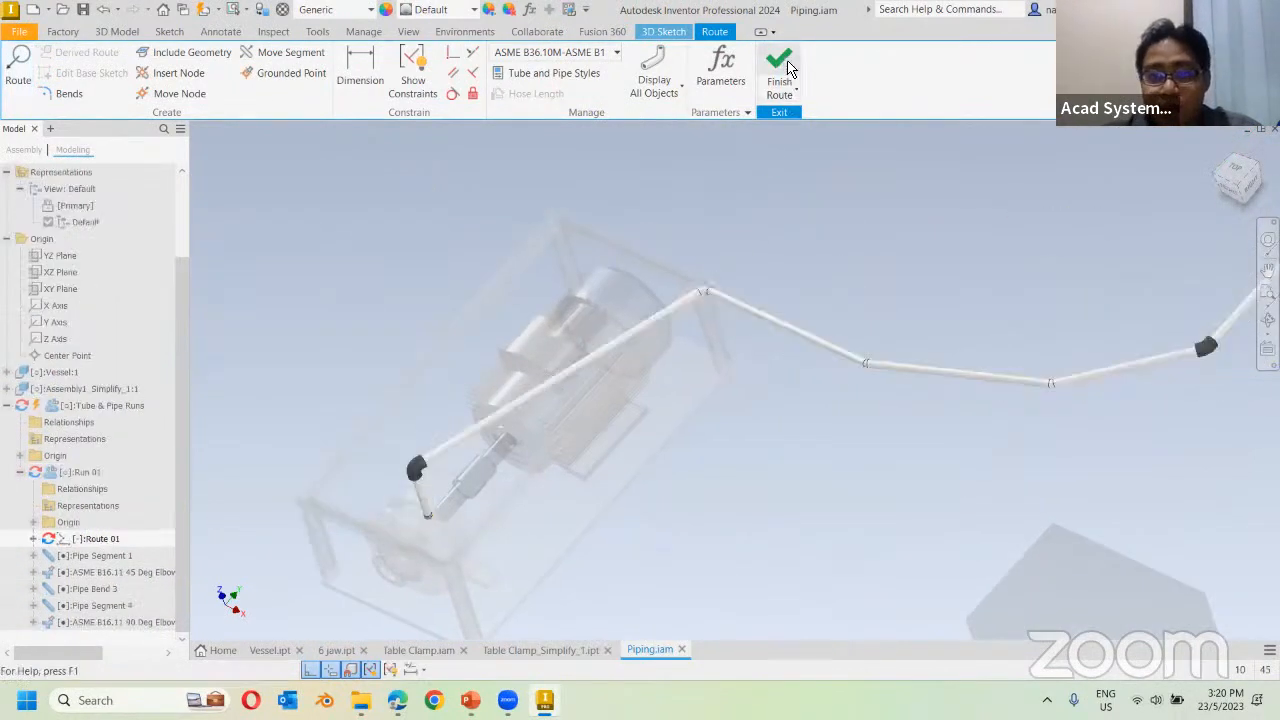
middle_drag(826, 324, 420, 351)
scroll(690, 349, up, 3)
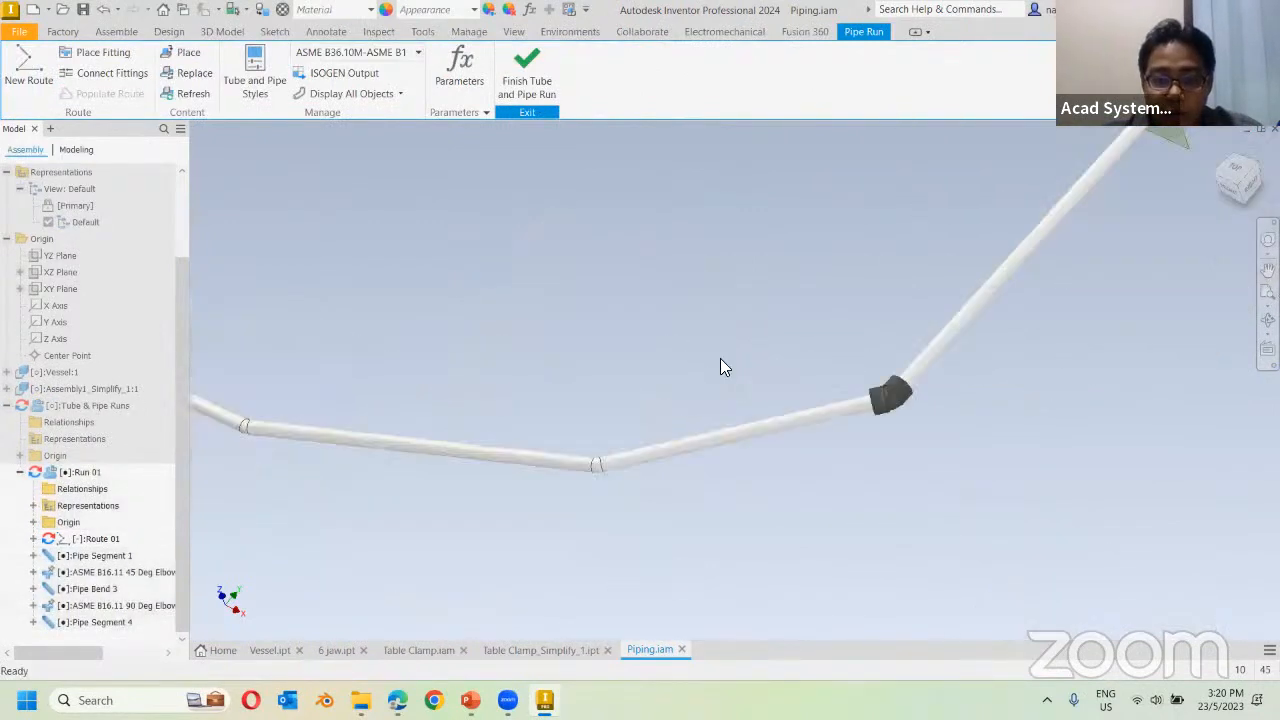
scroll(869, 391, down, 2)
scroll(843, 386, up, 5)
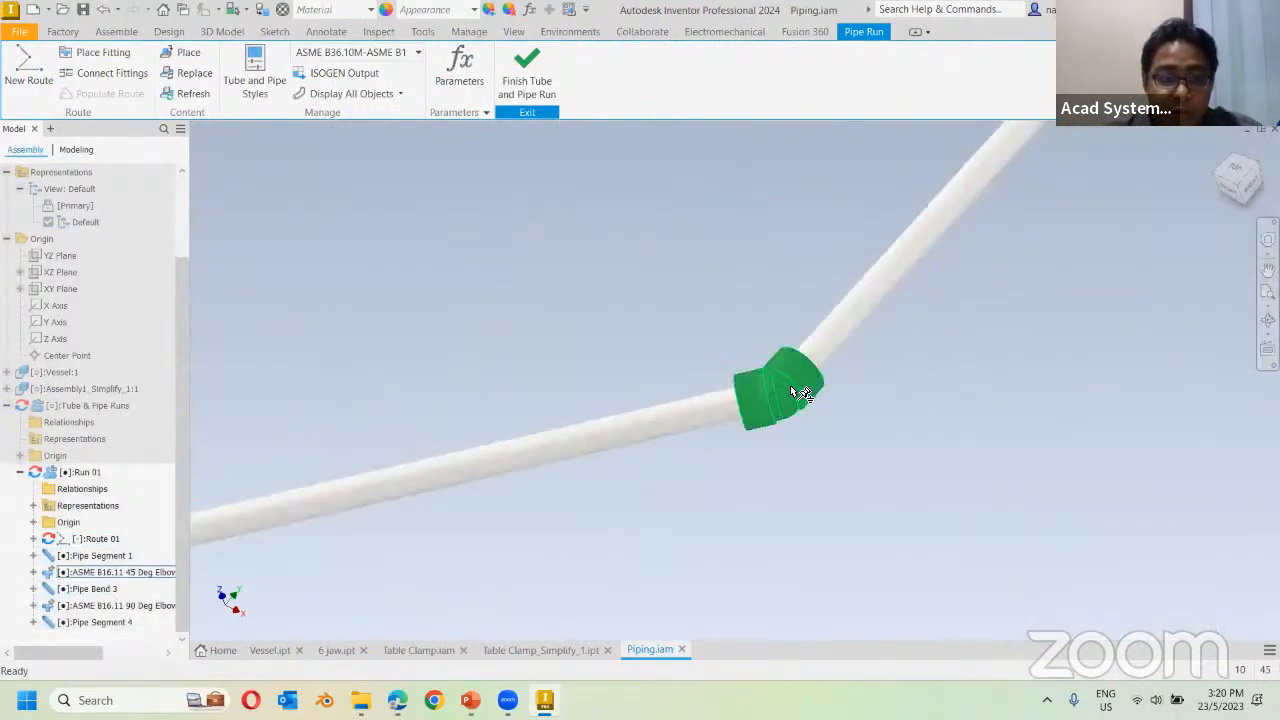
scroll(791, 387, down, 5)
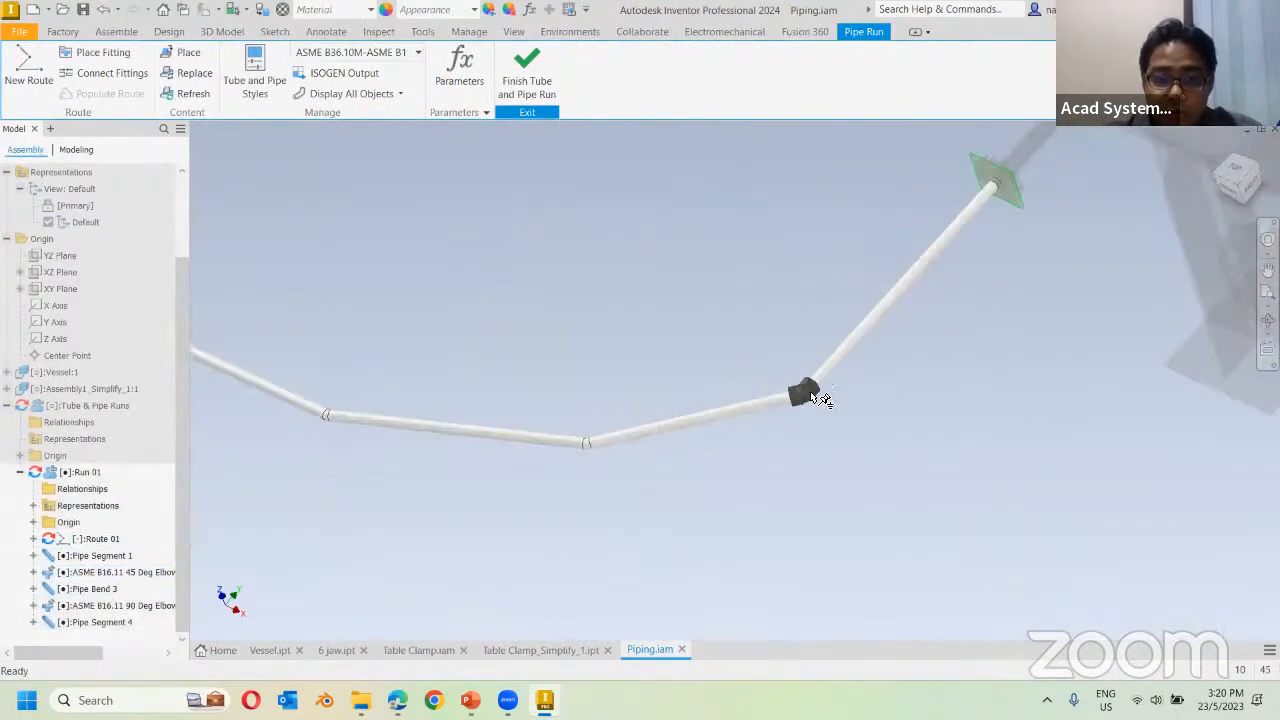
Finish the tube and pipe run and return to editing the top-level assembly.
click(524, 70)
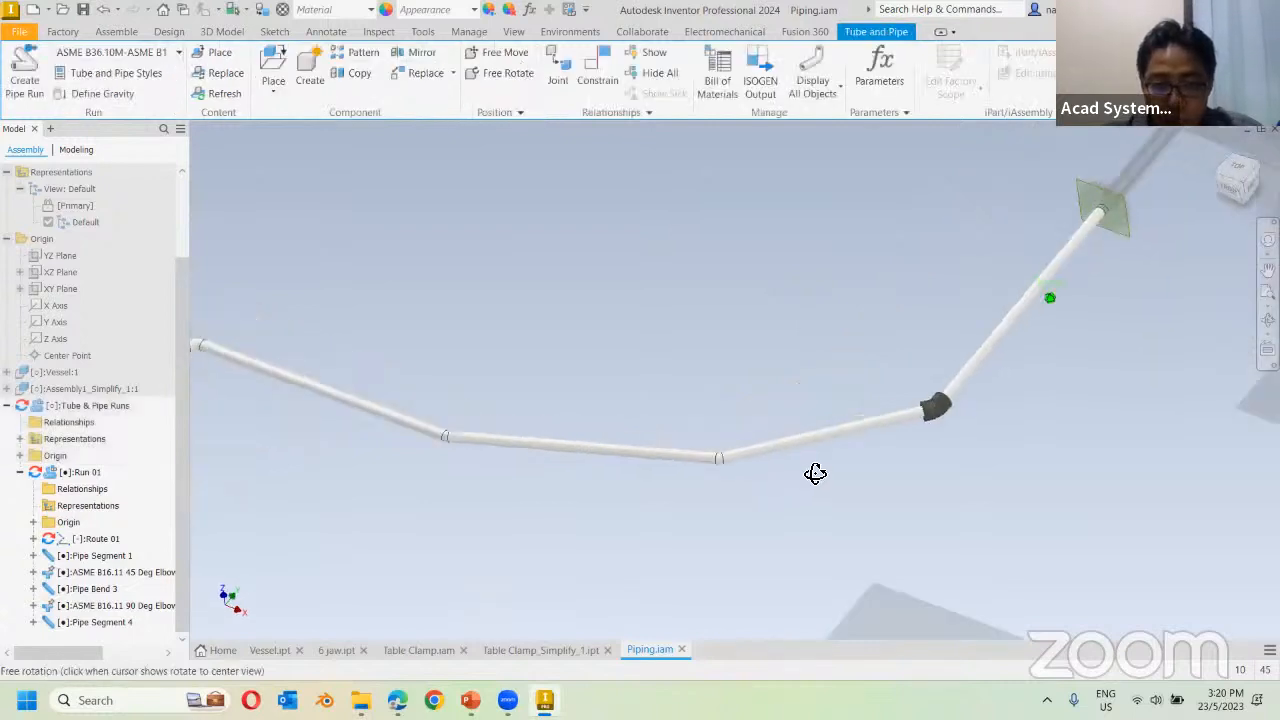
scroll(680, 494, up, 5)
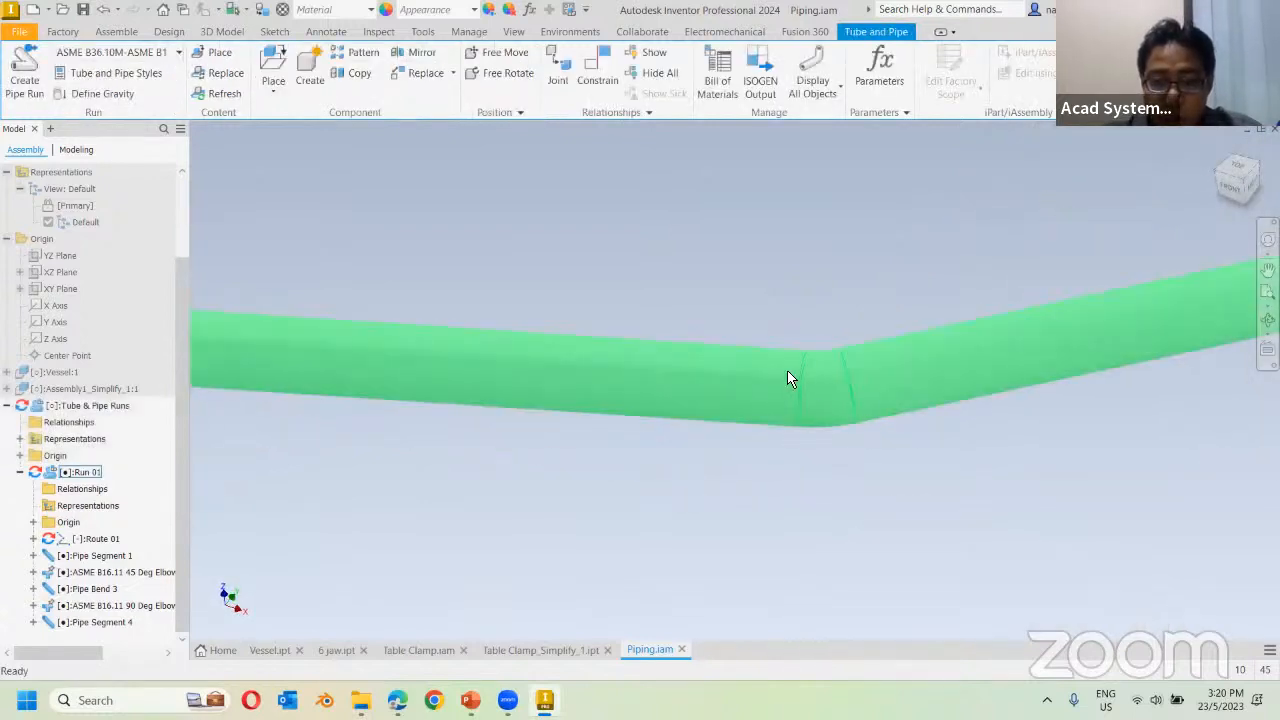
scroll(787, 371, down, 5)
middle_drag(488, 413, 730, 438)
scroll(632, 396, down, 2)
middle_drag(632, 396, 885, 403)
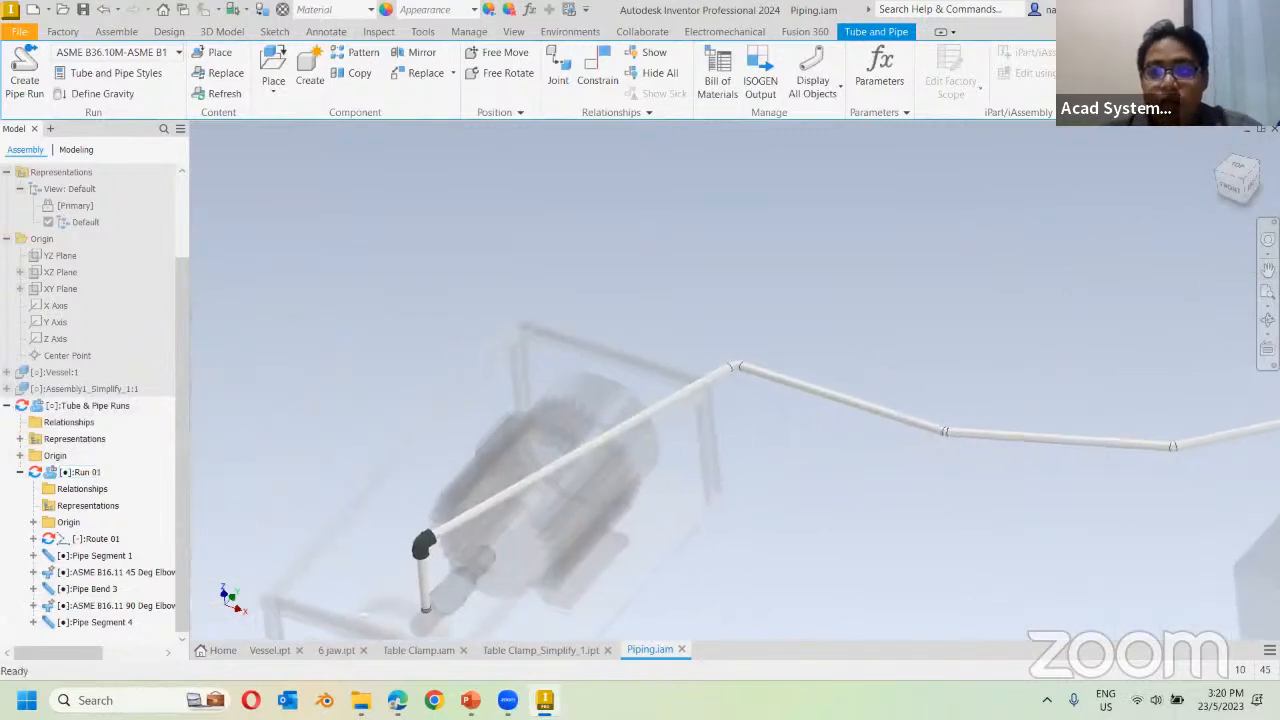
middle_drag(1072, 265, 894, 229)
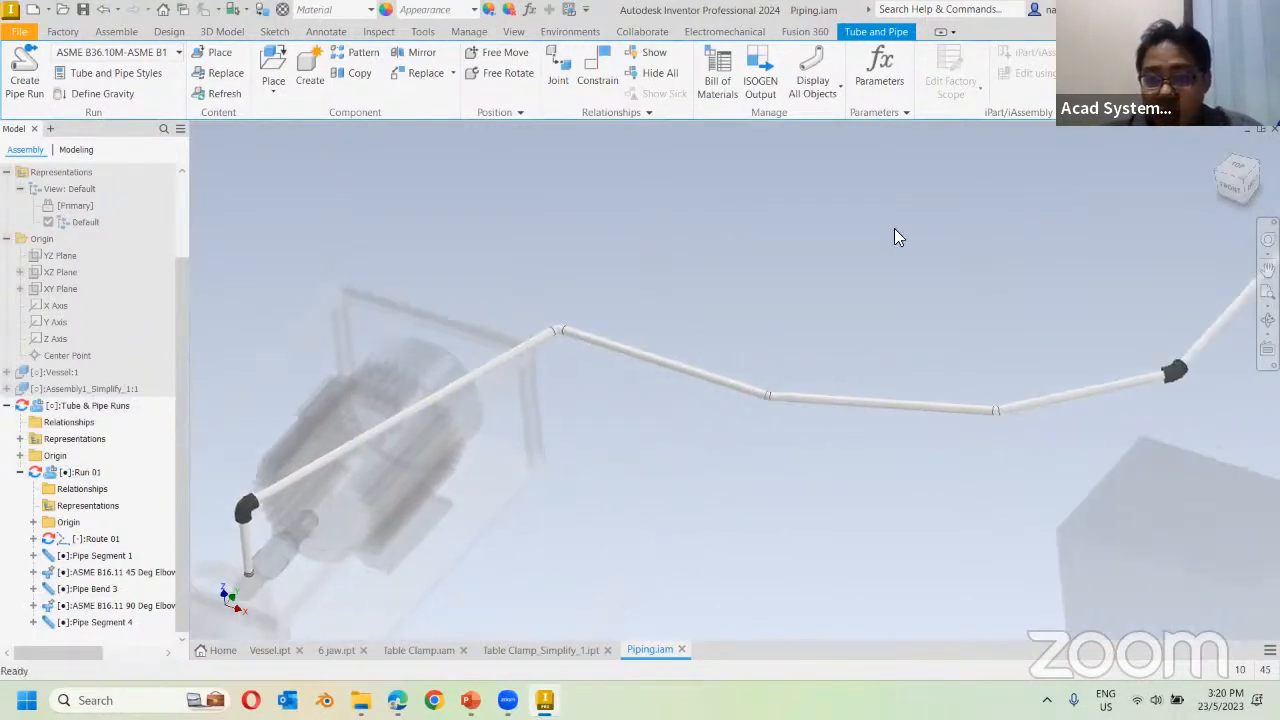
double_click(718, 286)
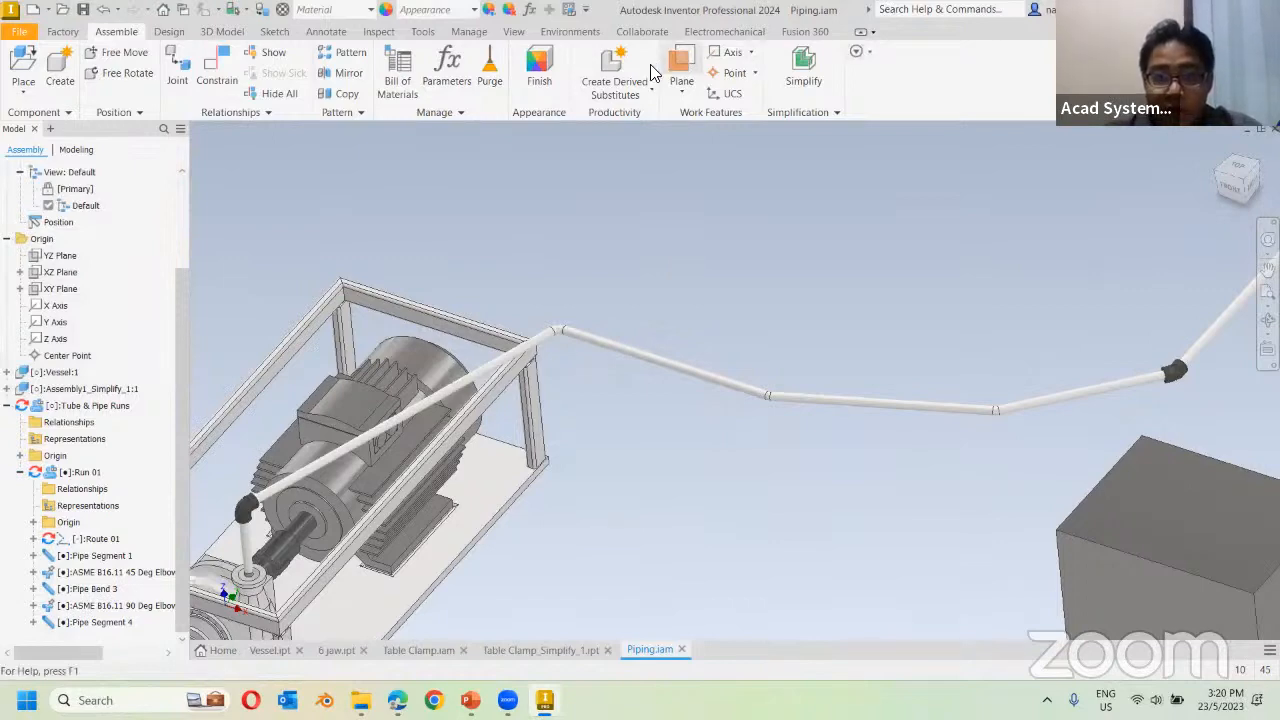
Switch to PowerPoint to show the 3D weld symbol slide, and return to Inventor with the 6 jaw.ipt part displayed.
click(470, 700)
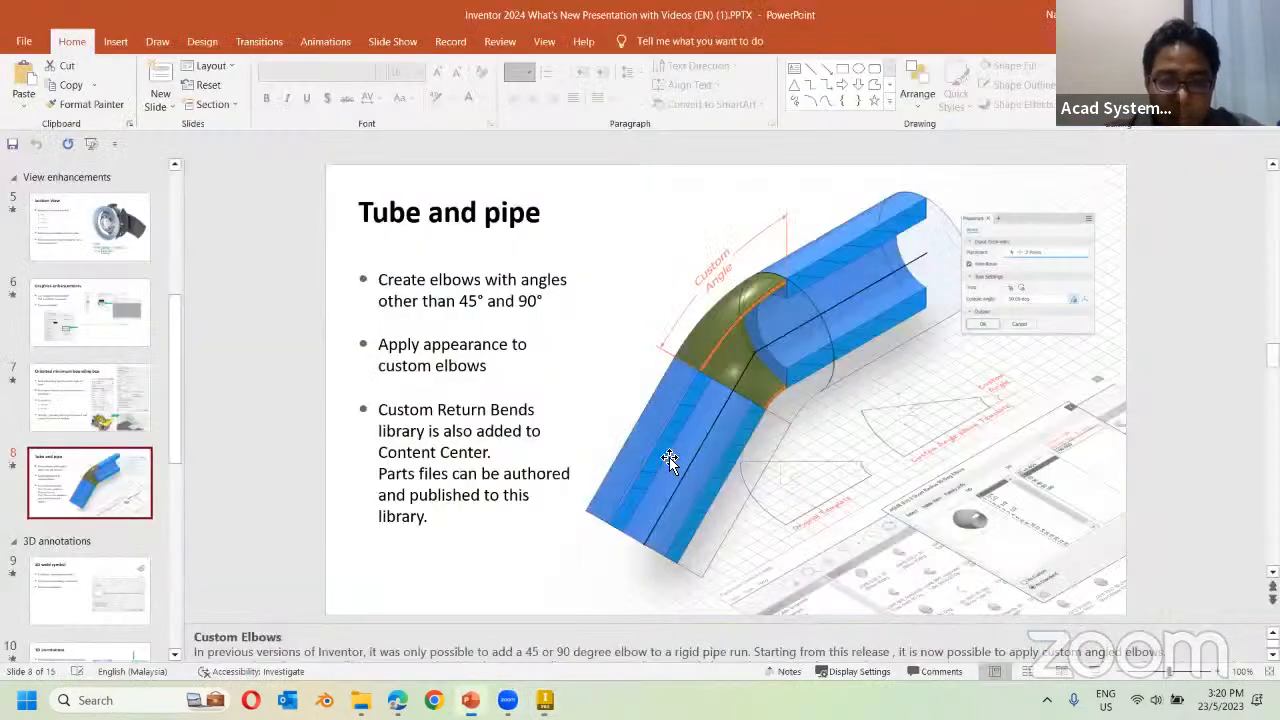
key(Down)
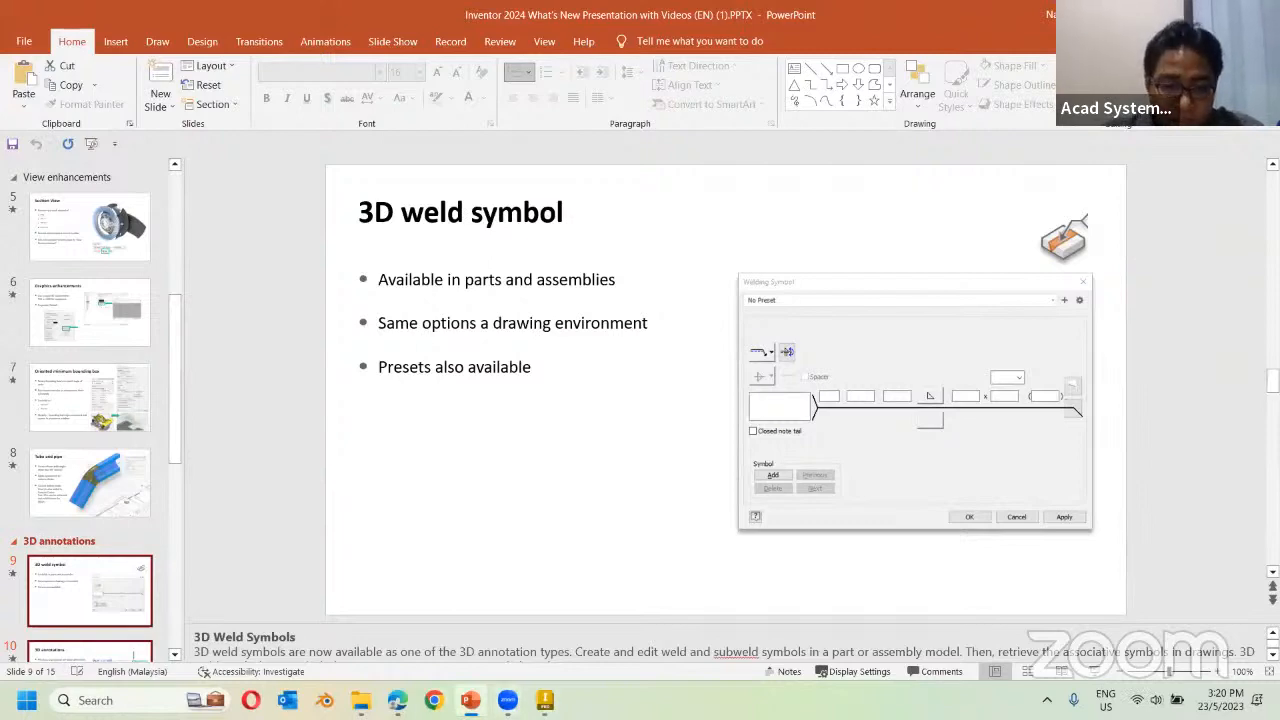
click(545, 700)
click(338, 650)
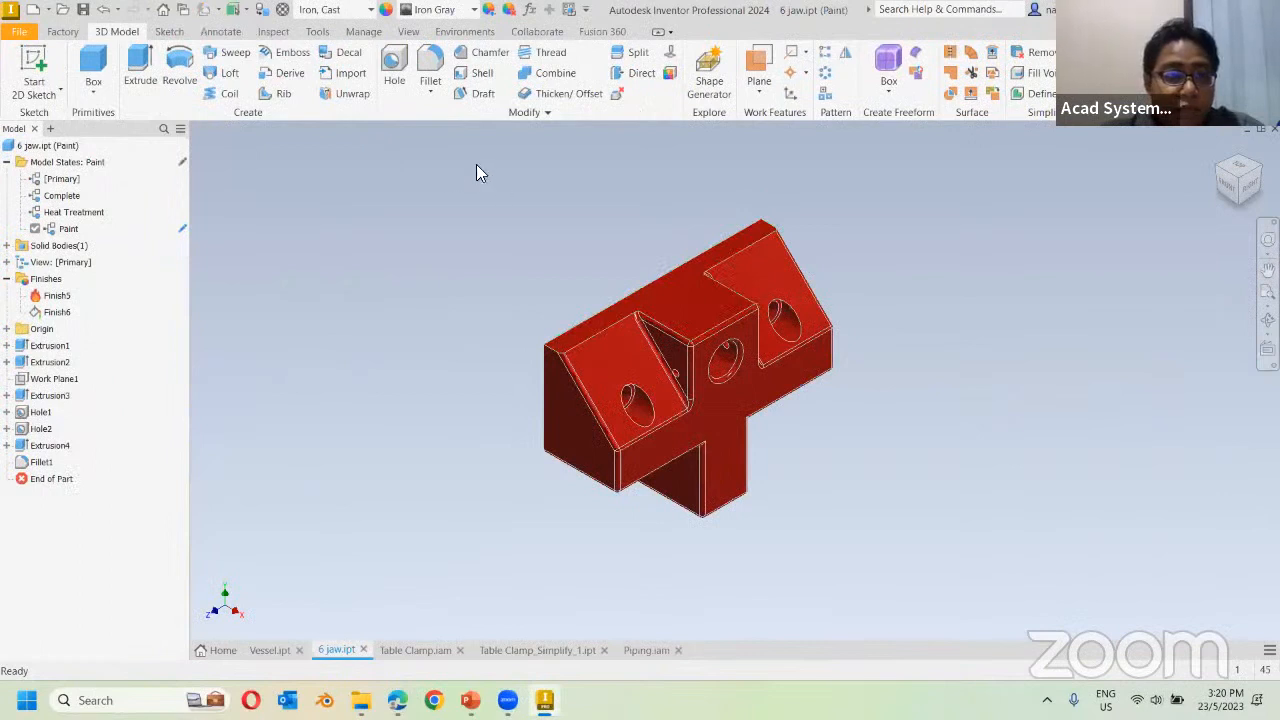
Add 3D dimension annotations to the jaw's long upper rear edge and its adjacent vertical end edge.
click(220, 31)
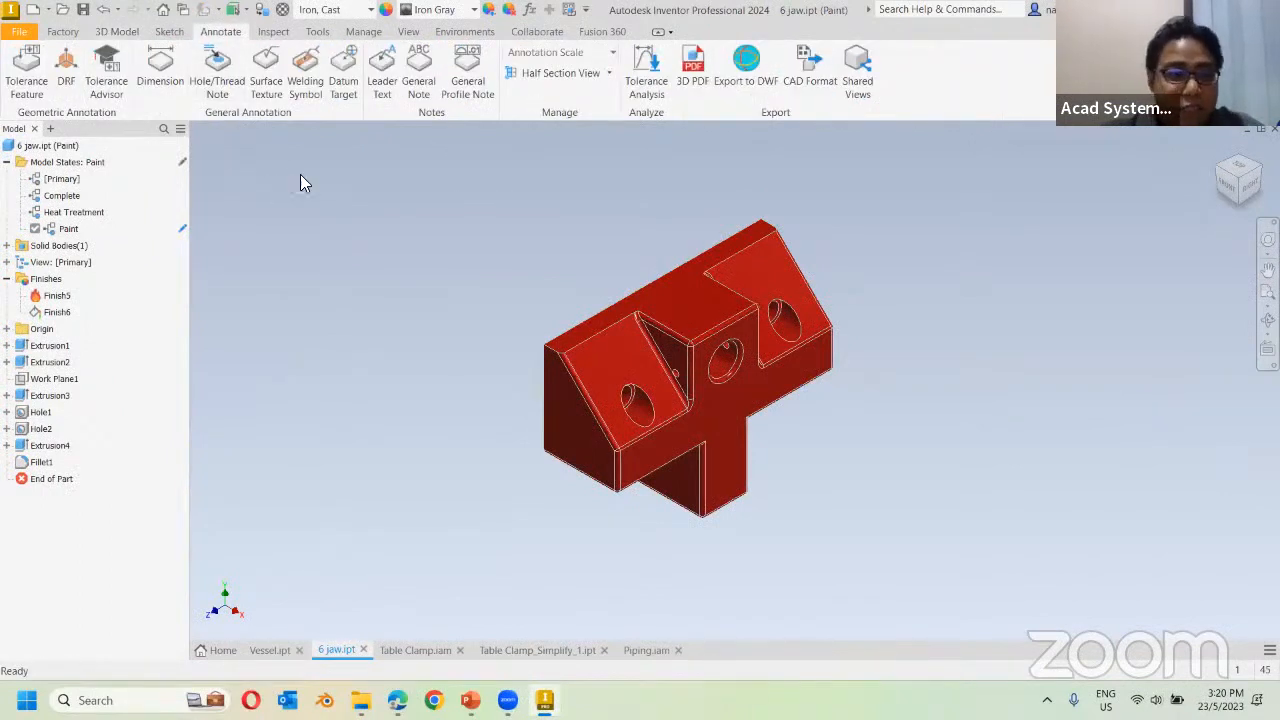
click(160, 70)
click(655, 274)
click(651, 232)
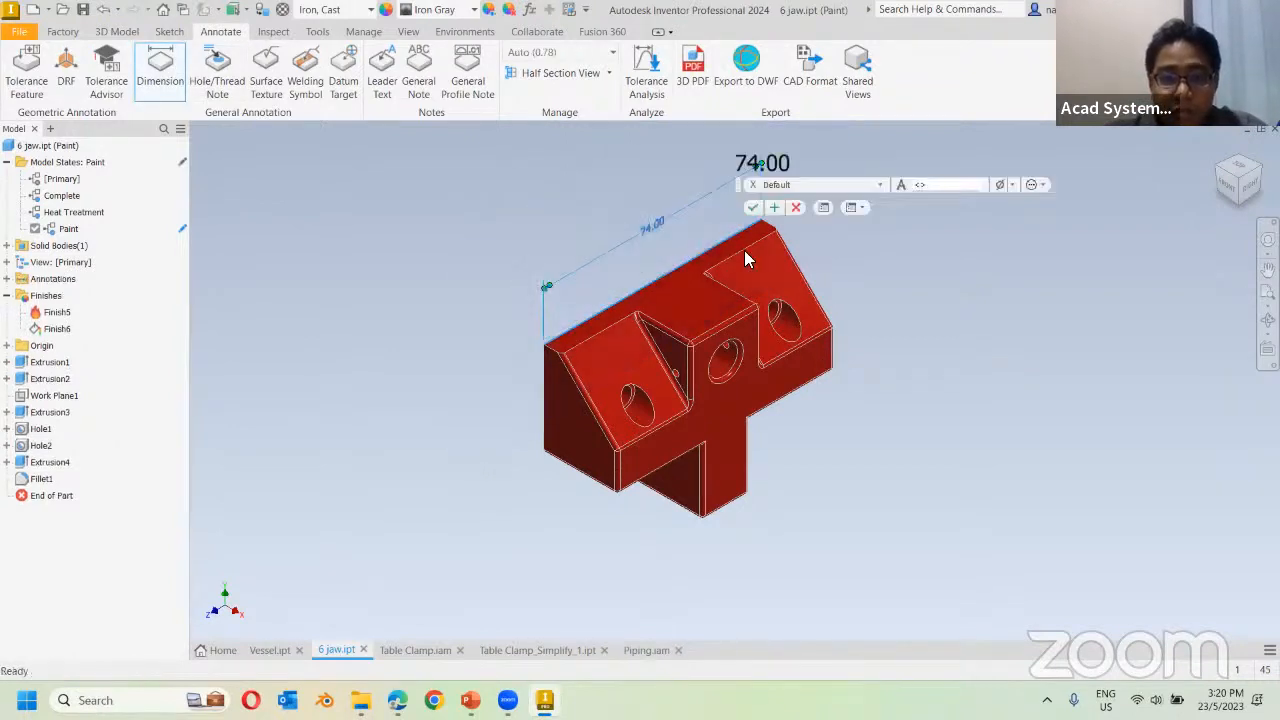
click(752, 208)
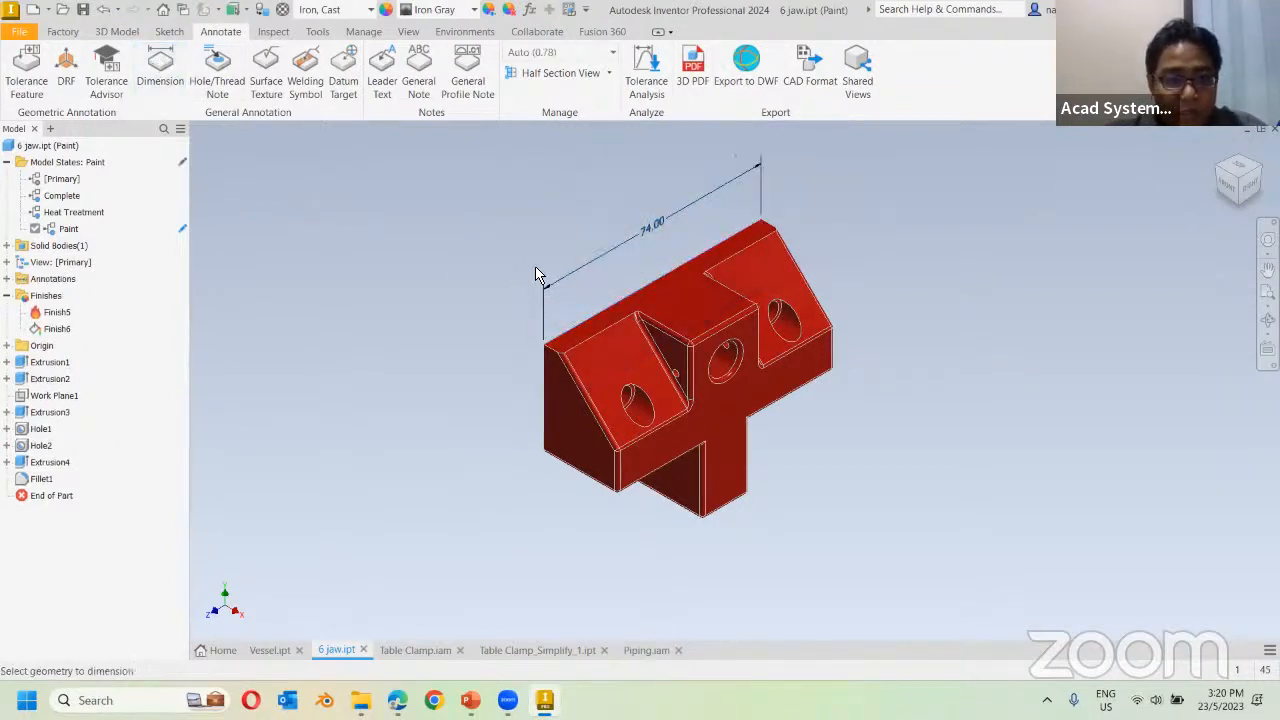
click(544, 402)
click(502, 428)
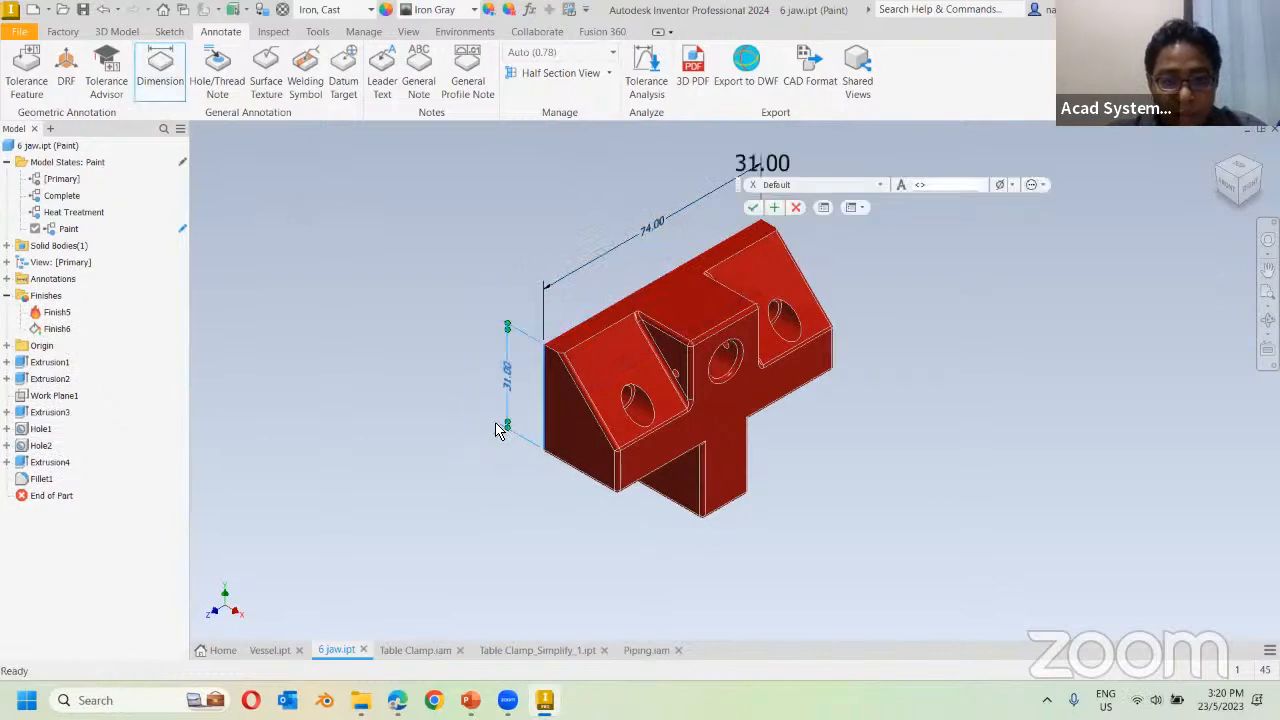
click(753, 208)
middle_drag(757, 214, 562, 252)
click(160, 68)
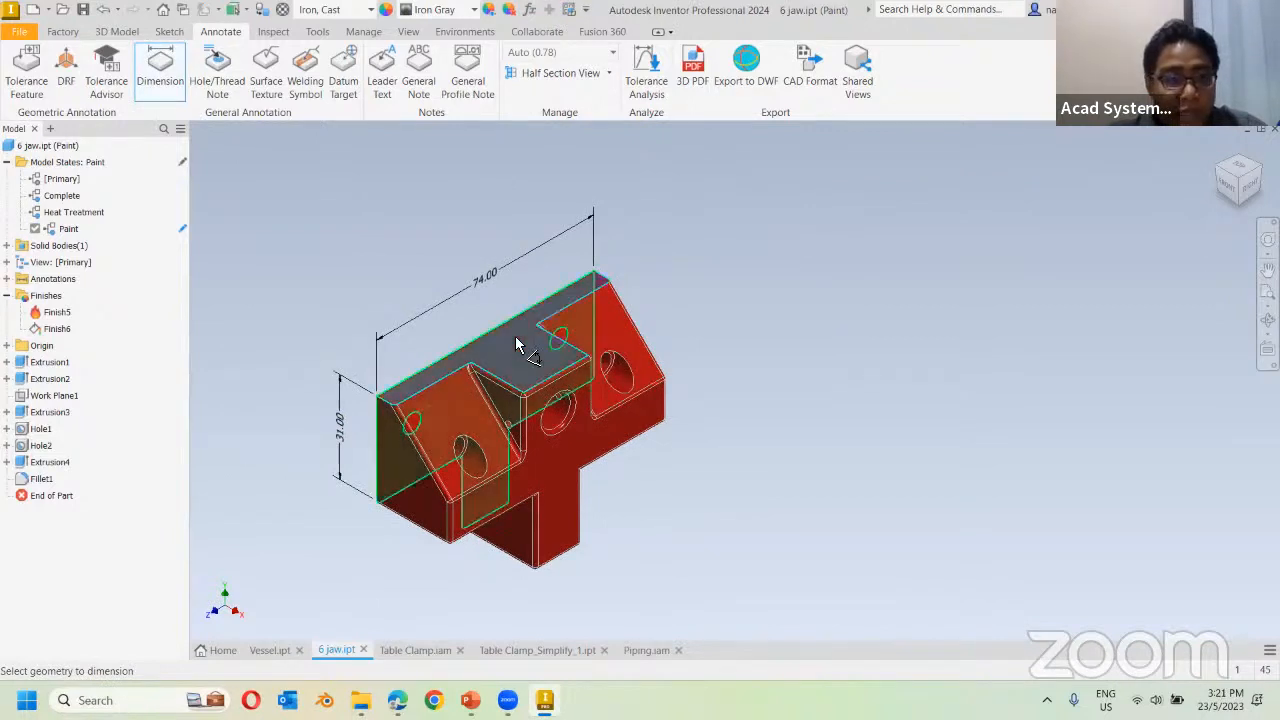
mouse_move(515, 336)
shift+middle_down()
mouse_move(700, 386)
mouse_move(694, 374)
mouse_move(786, 384)
mouse_move(742, 347)
shift+middle_up()
click(718, 350)
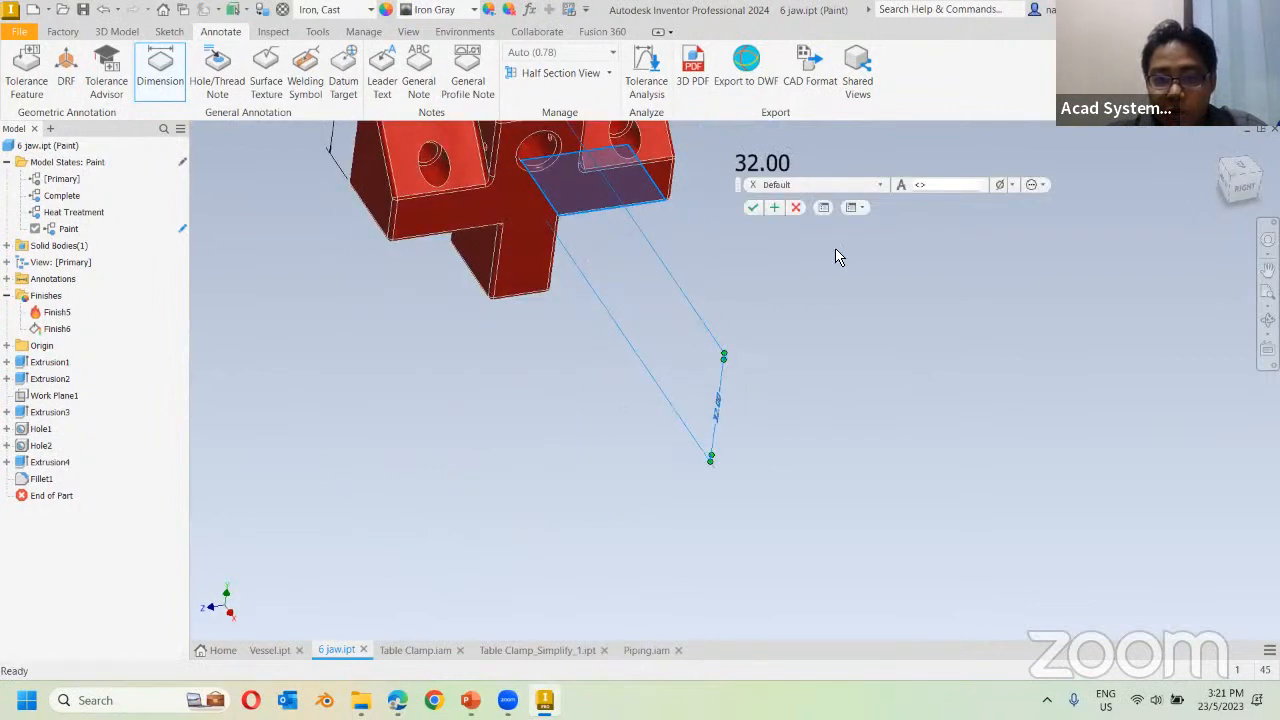
key(Return)
shift+middle_drag(651, 543, 676, 449)
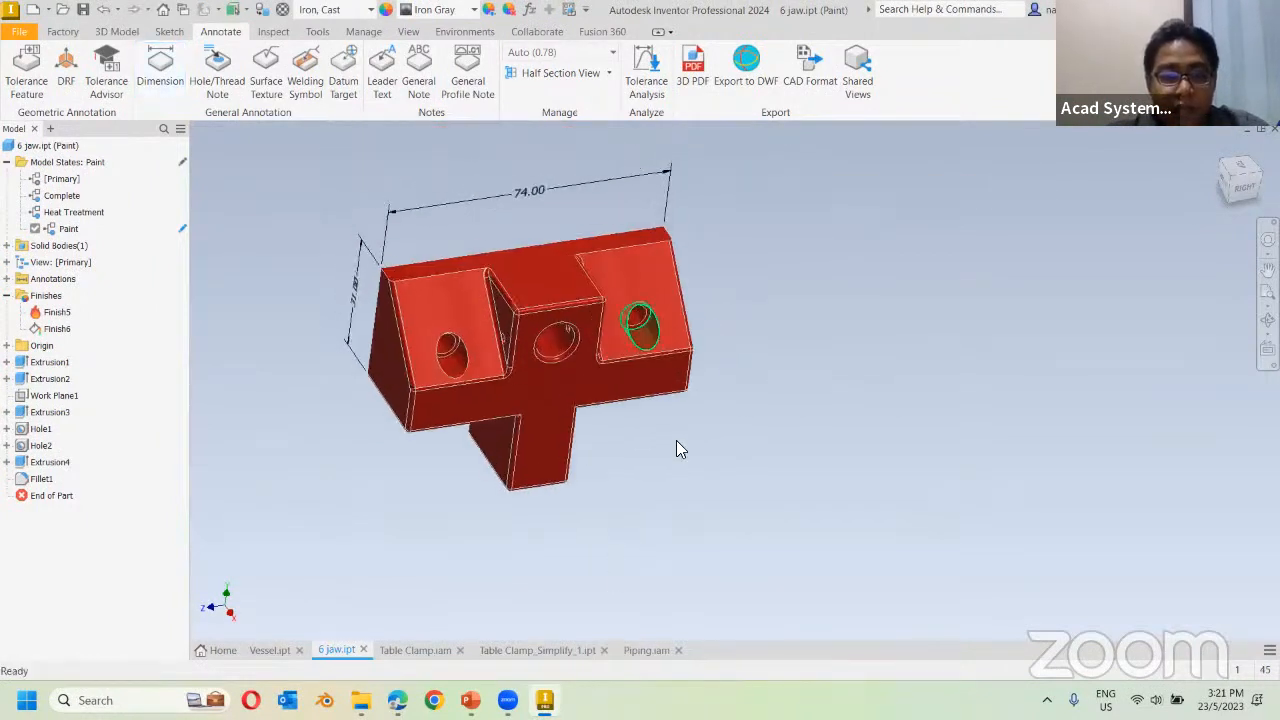
Dimension the upper front edge of the jaw's central block and add the Envelope Requirement to the annotation.
click(162, 64)
click(551, 298)
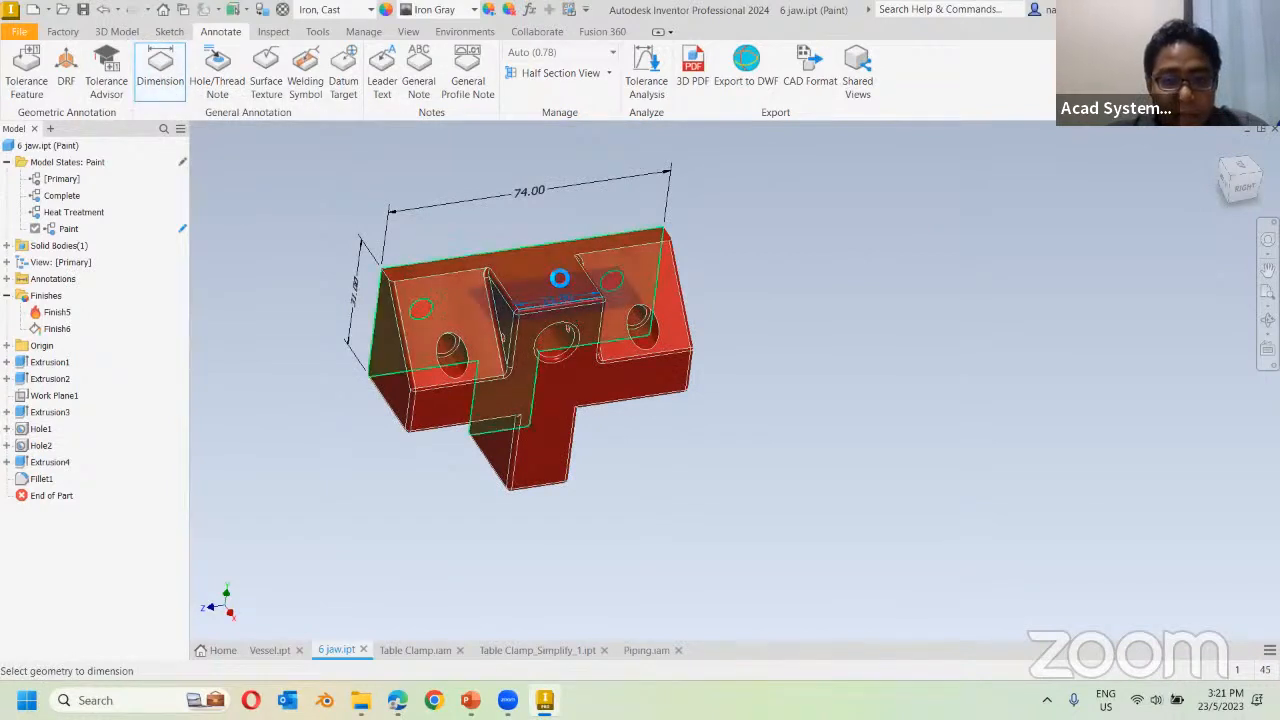
click(541, 230)
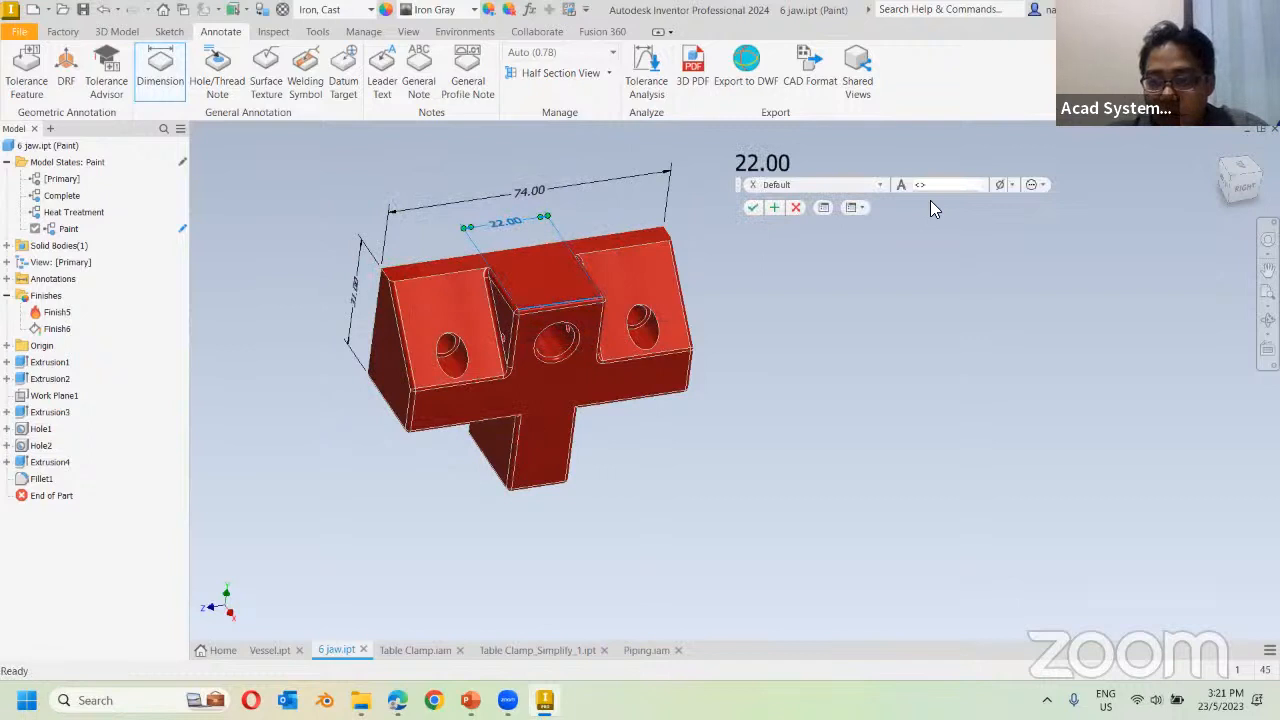
click(1045, 190)
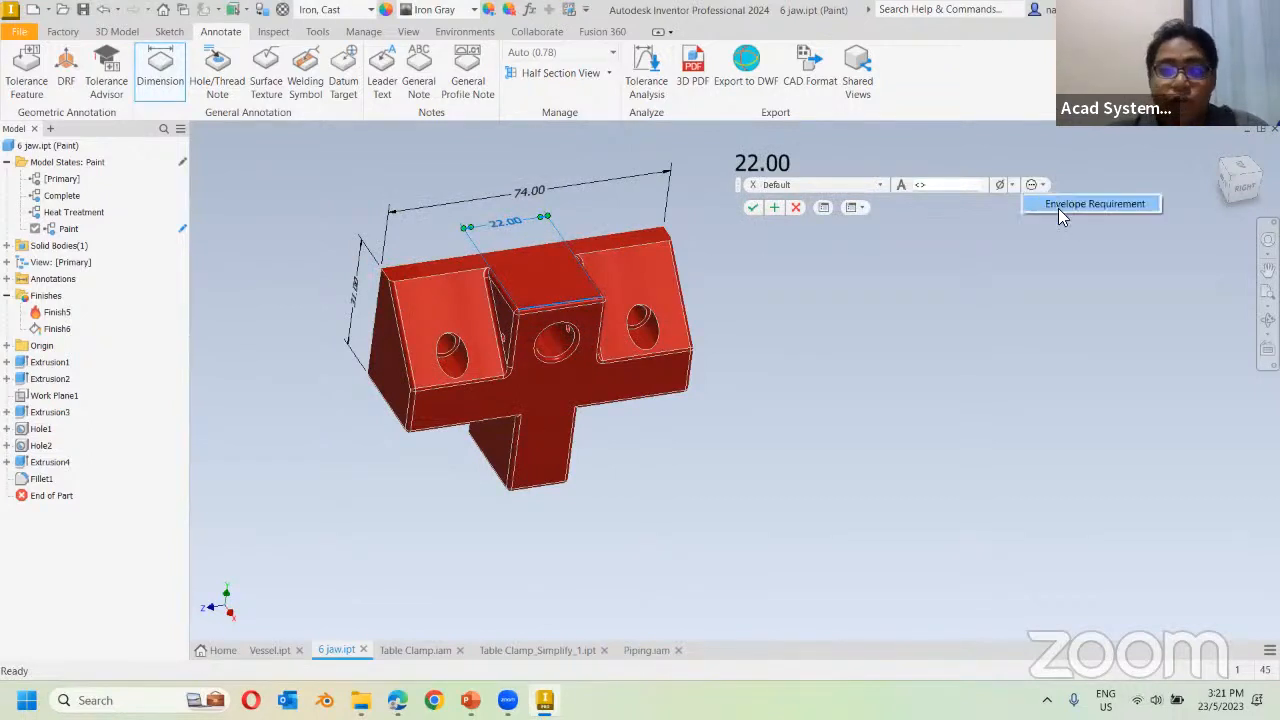
click(1058, 208)
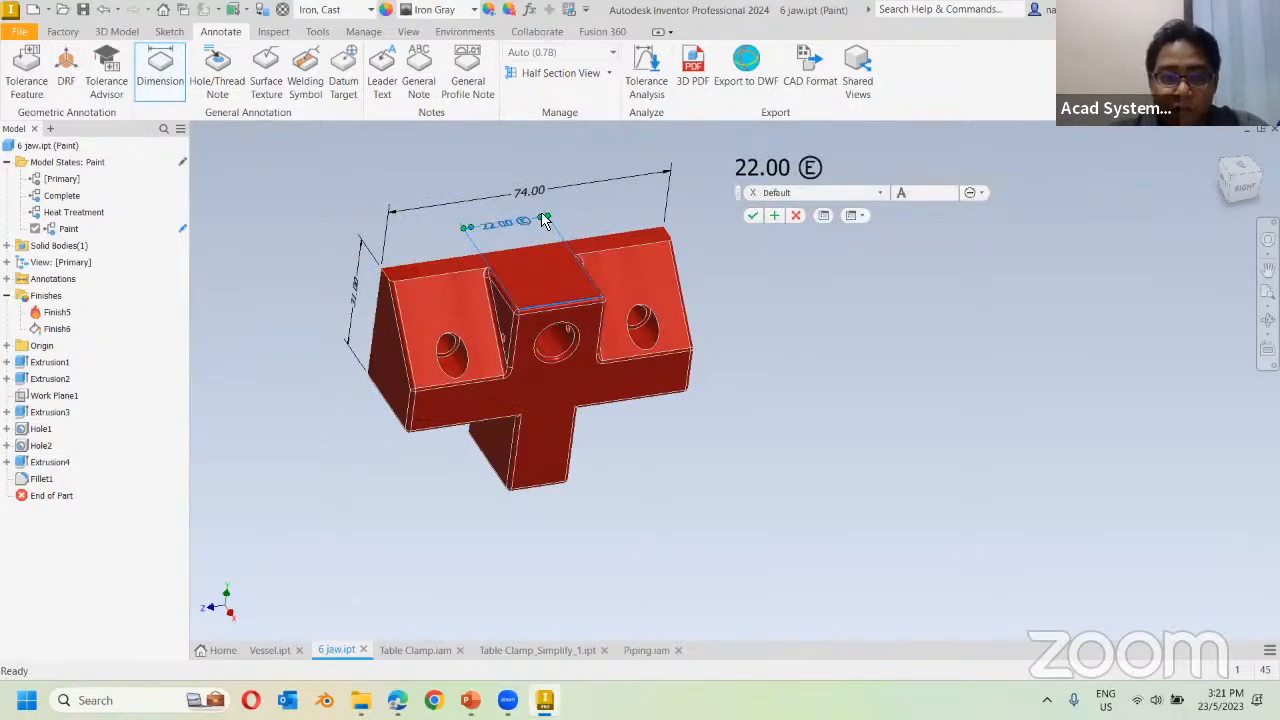
scroll(542, 214, up, 5)
scroll(618, 232, down, 4)
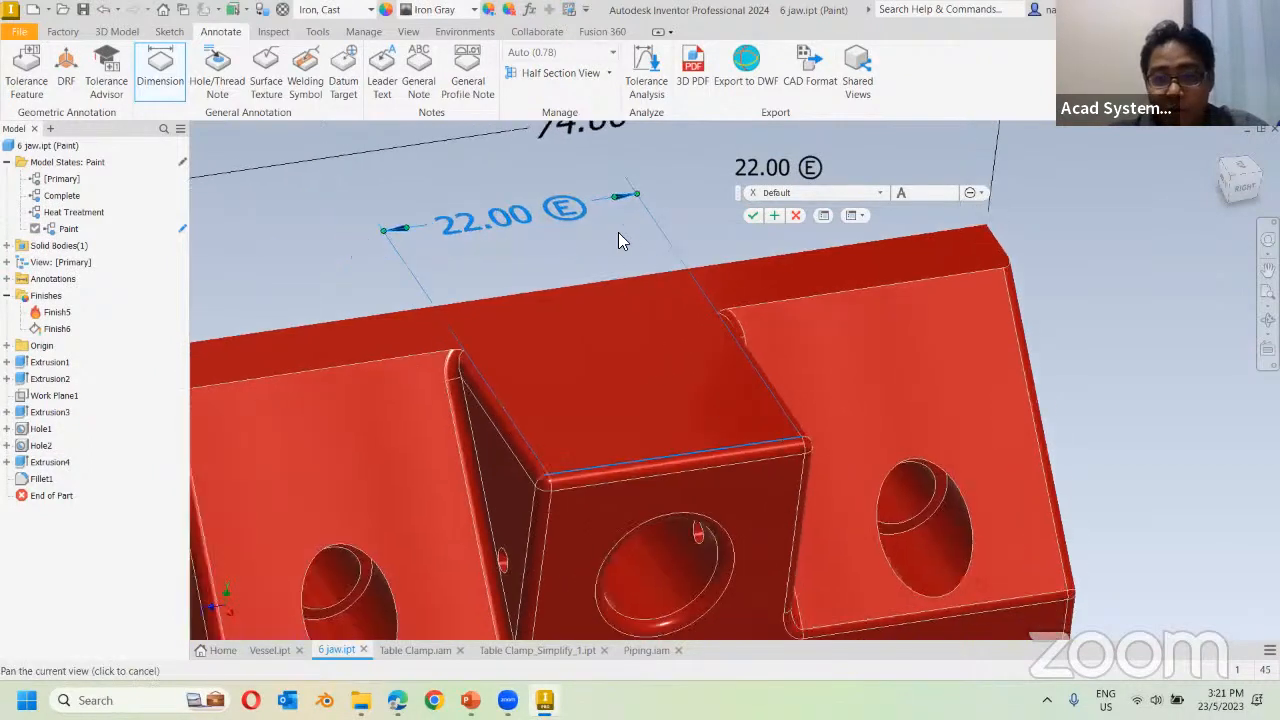
click(752, 215)
key(Escape)
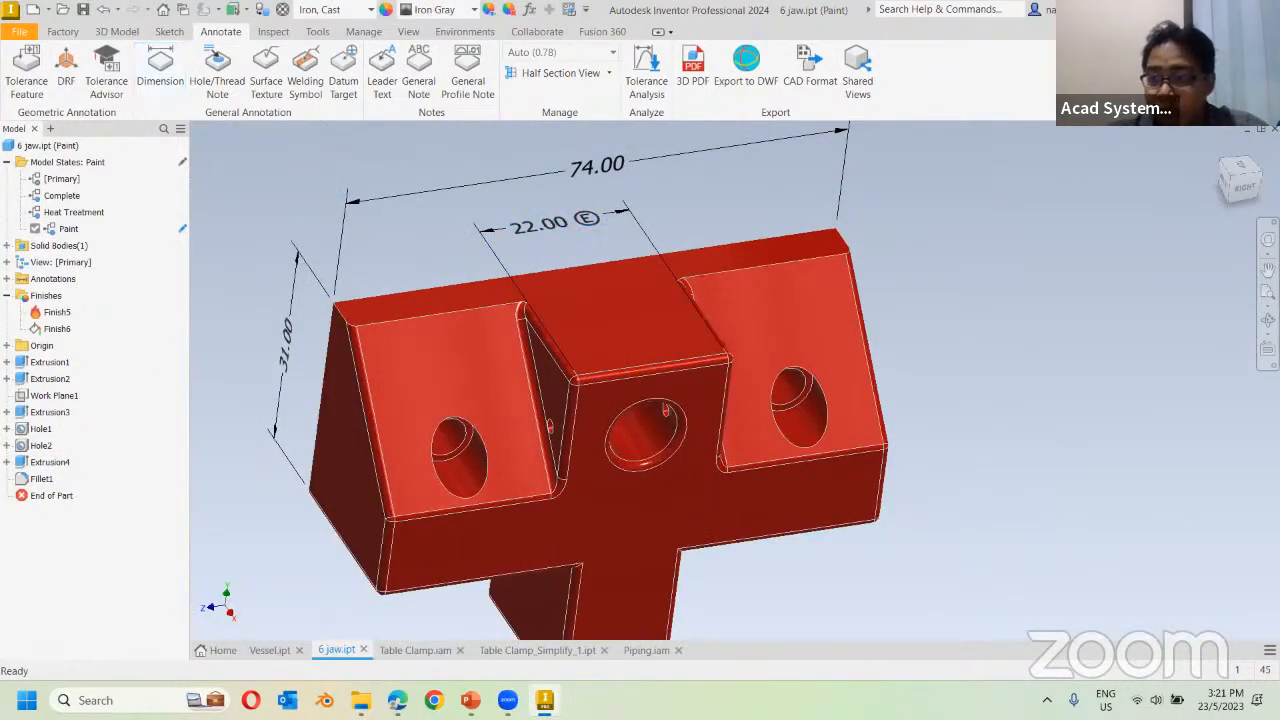
Place a planar tolerance feature on the jaw's T-shaped front face and set its geometric tolerance to Profile of a Surface.
click(1232, 183)
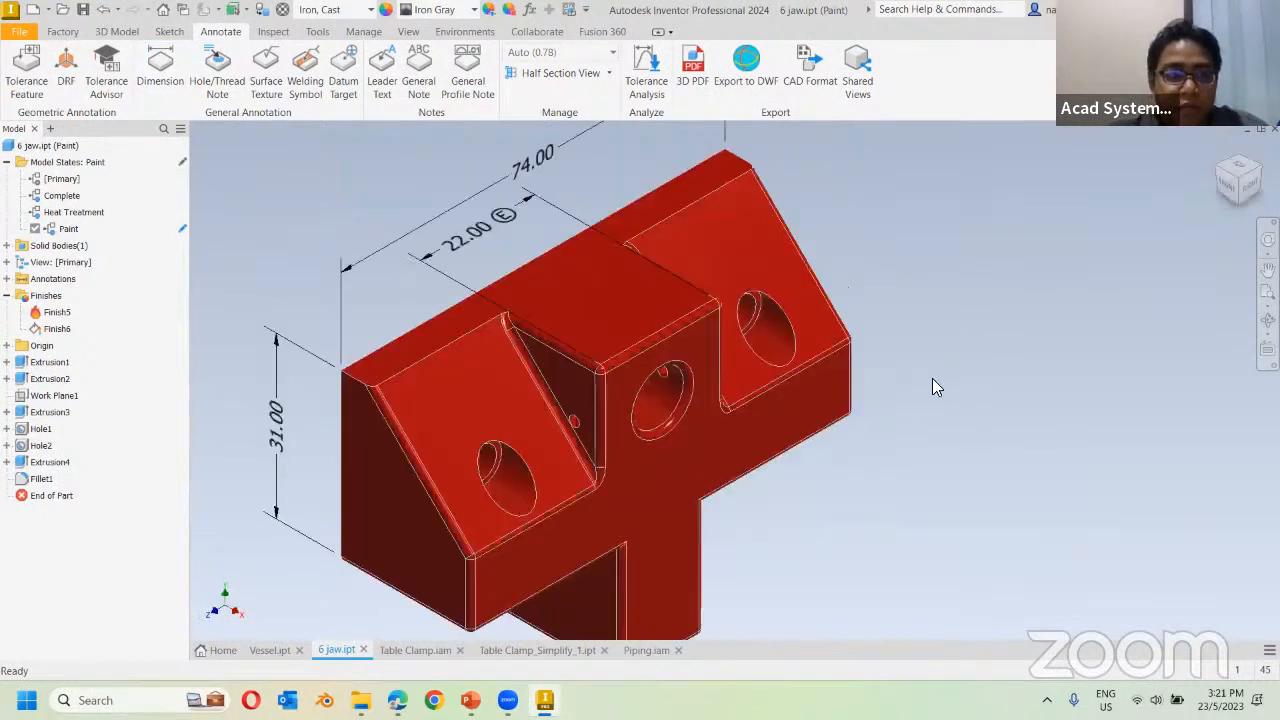
click(27, 70)
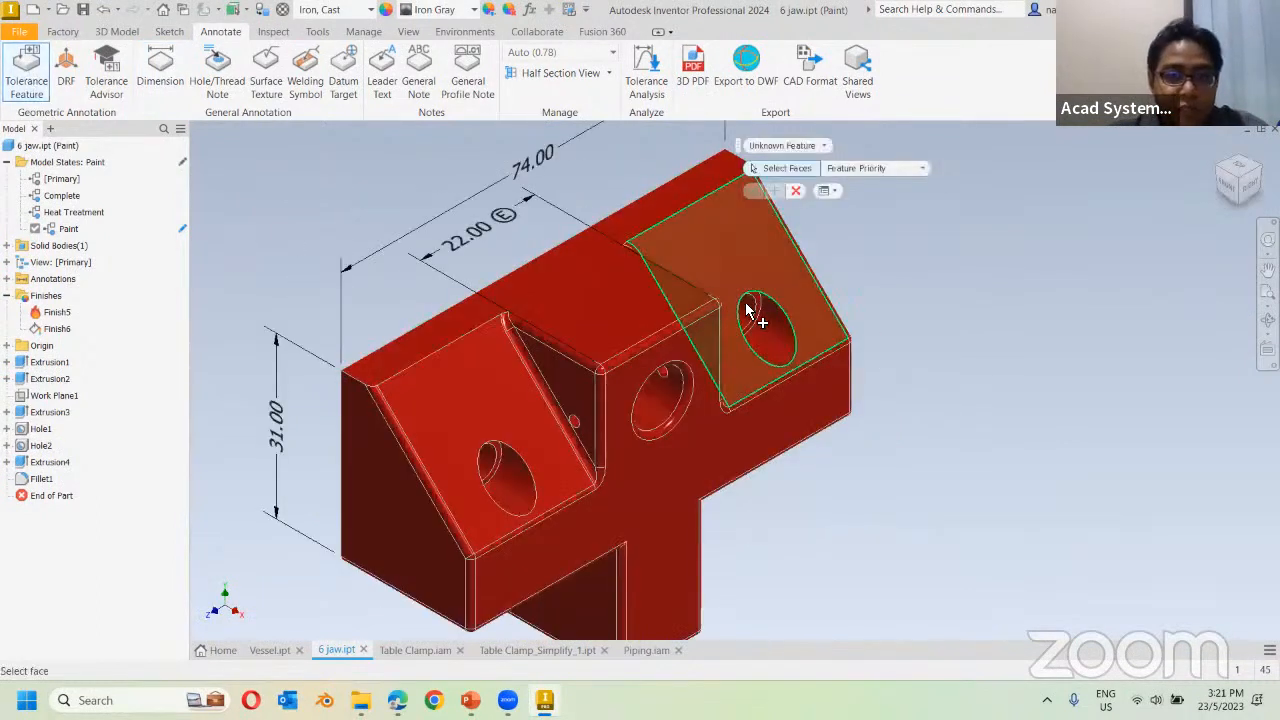
click(683, 456)
scroll(910, 400, down, 3)
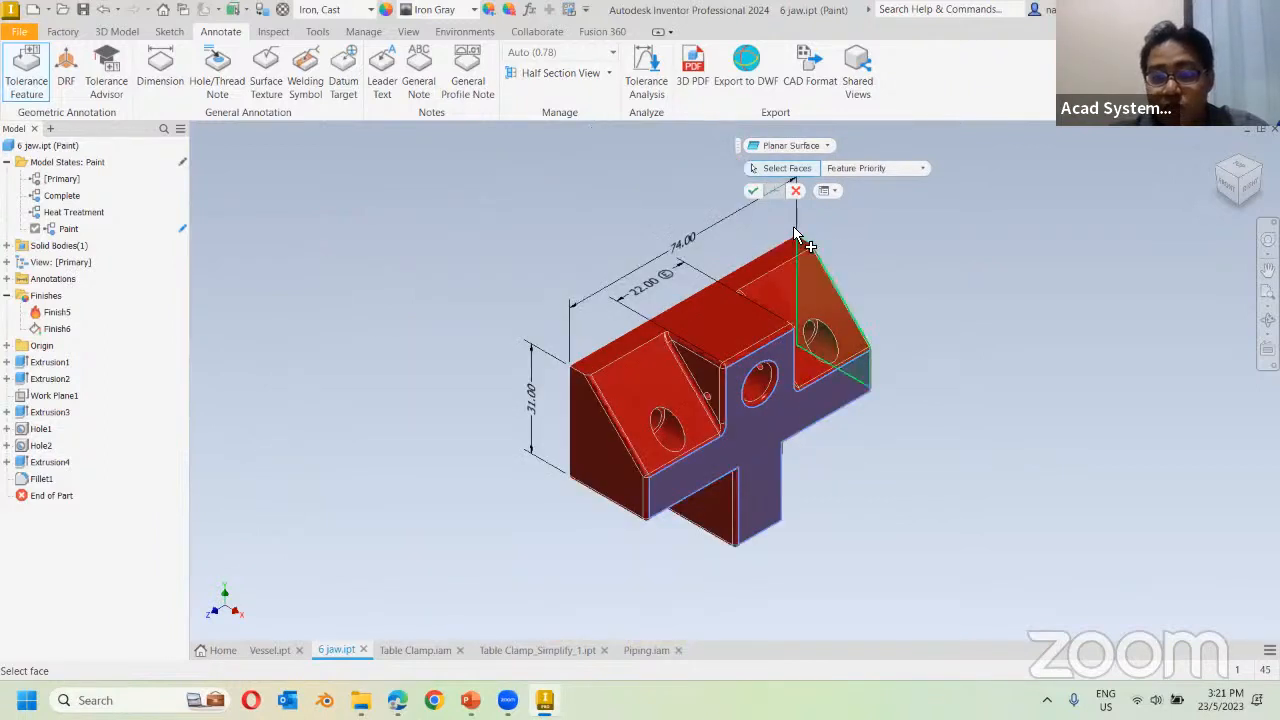
click(752, 190)
click(897, 249)
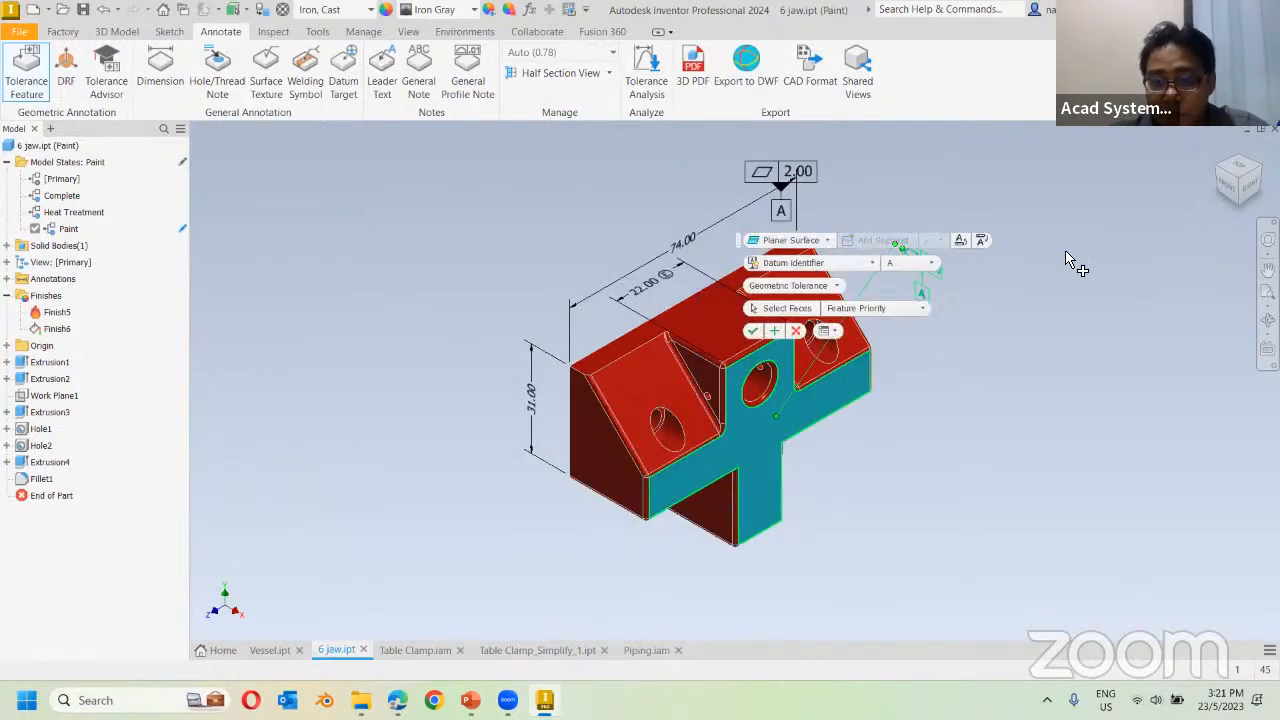
click(763, 173)
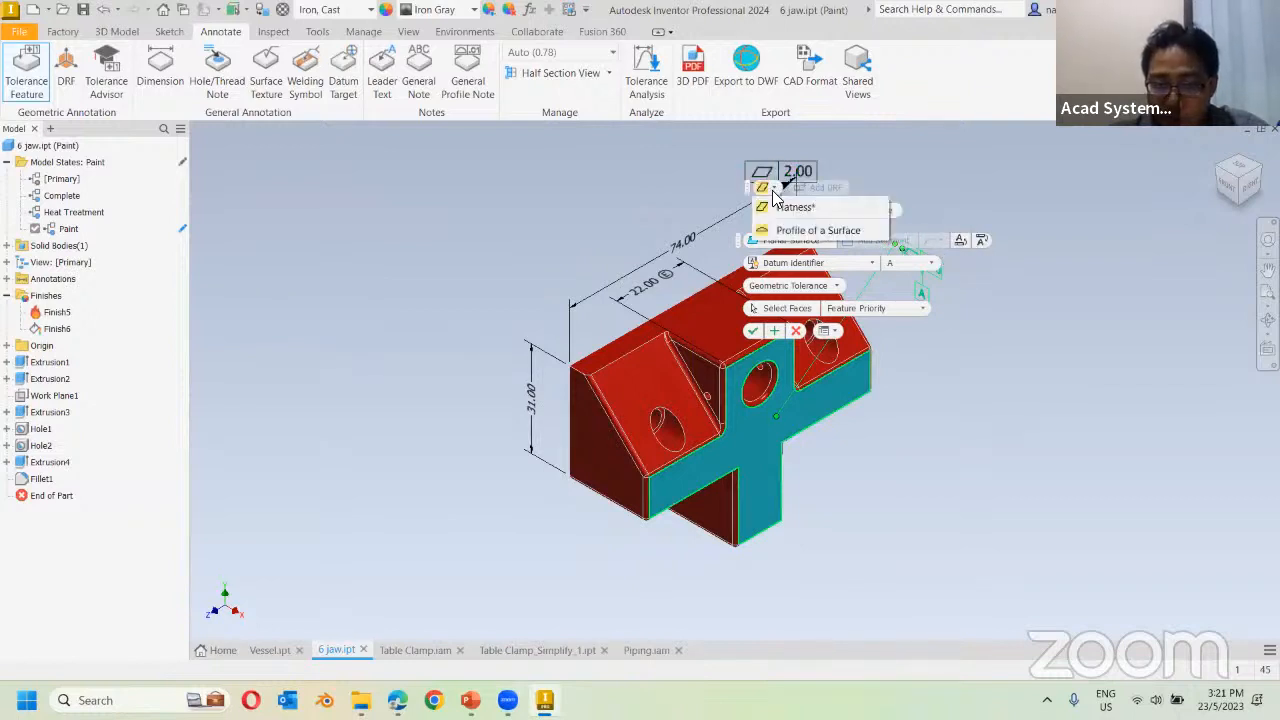
click(800, 232)
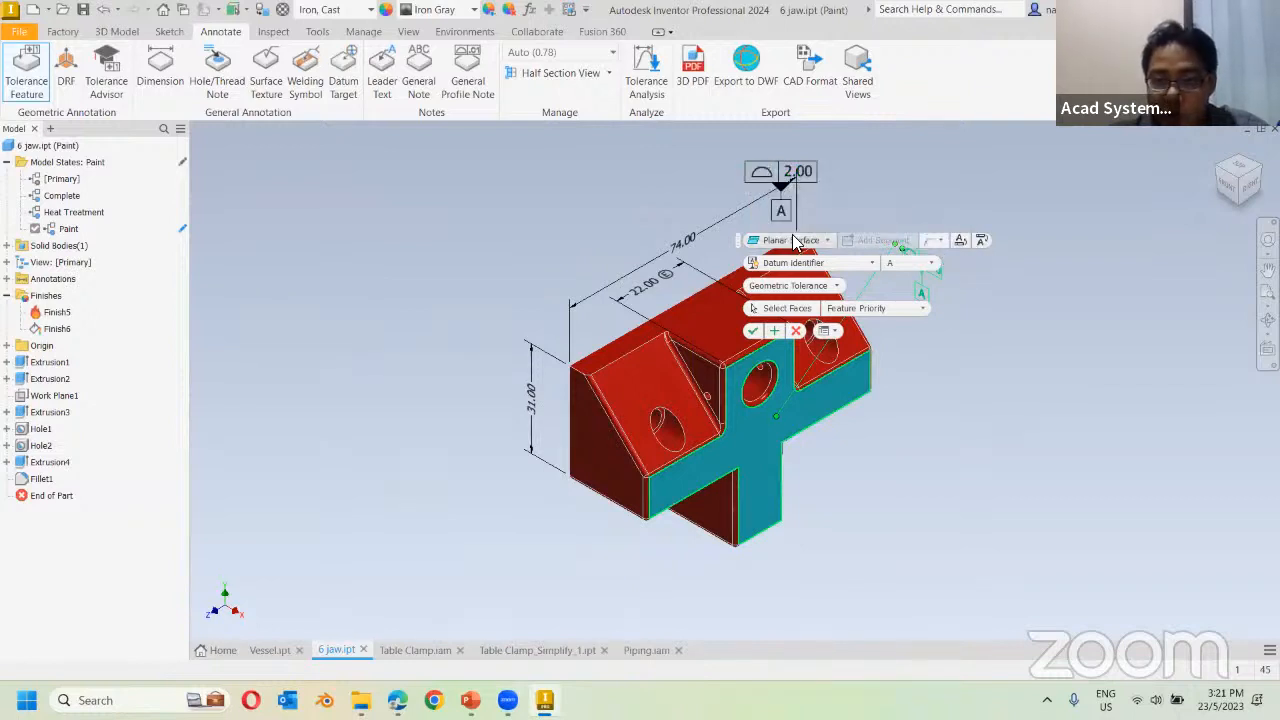
Apply the All Around option to the surface profile tolerance and examine its leader symbol.
click(933, 241)
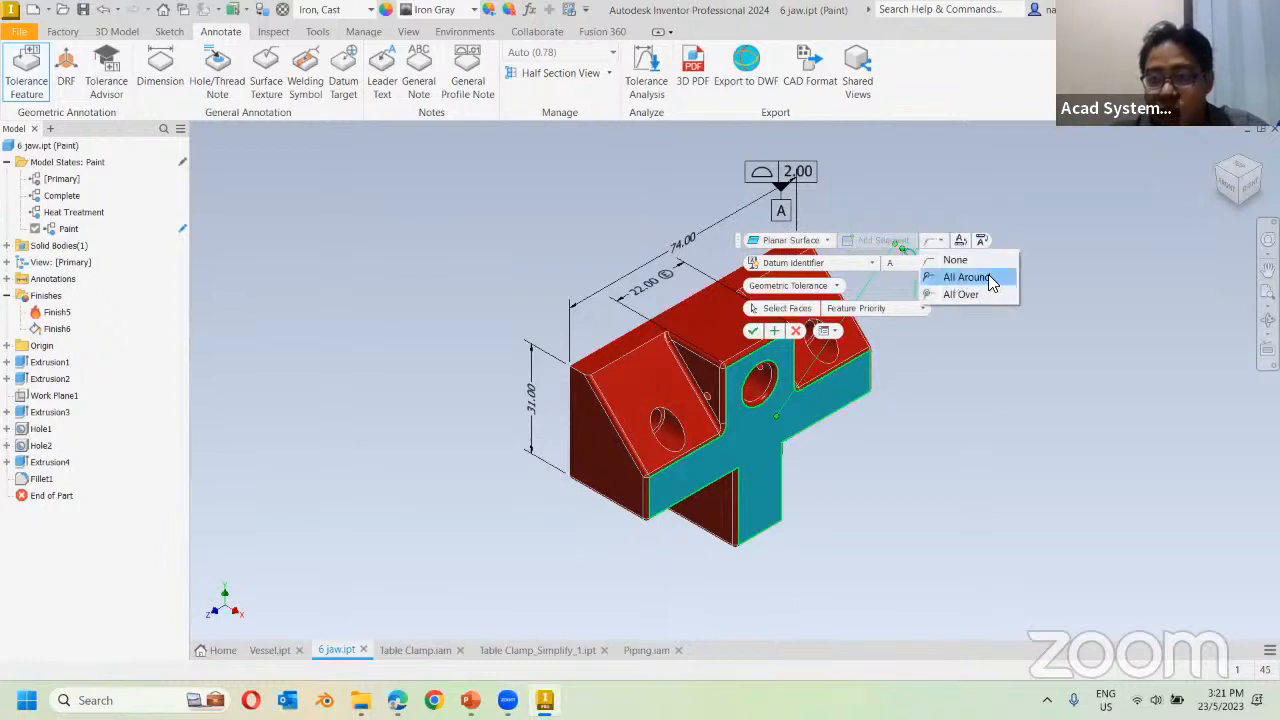
scroll(1036, 318, down, 3)
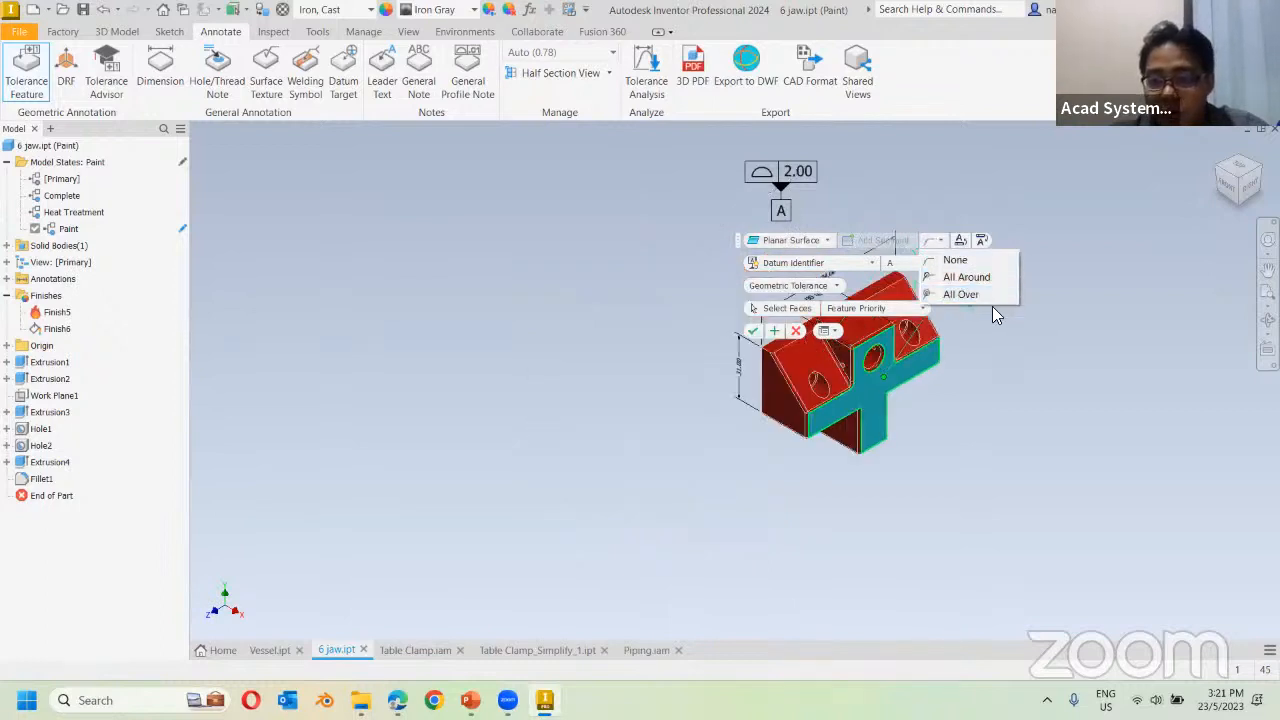
scroll(995, 315, up, 5)
click(966, 277)
scroll(870, 225, up, 3)
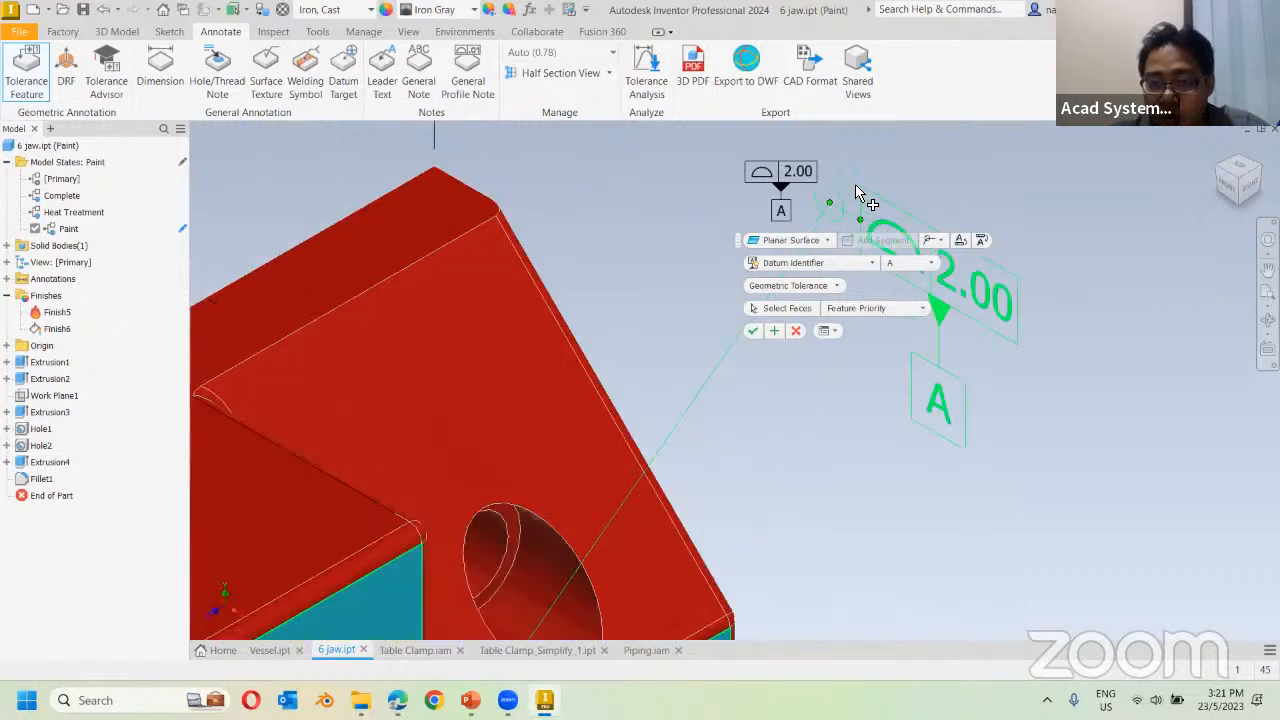
middle_drag(870, 225, 778, 462)
scroll(790, 495, up, 2)
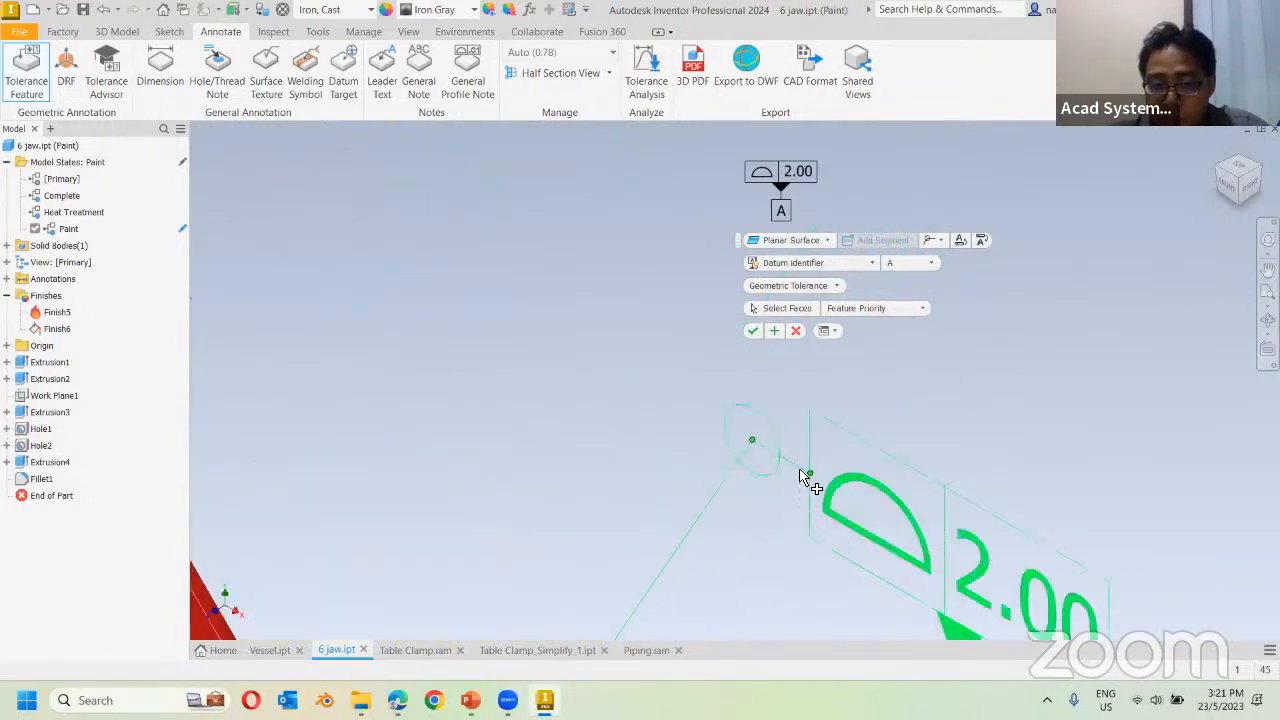
Set the surface profile tolerance to All Over and finish the tolerance feature.
click(941, 241)
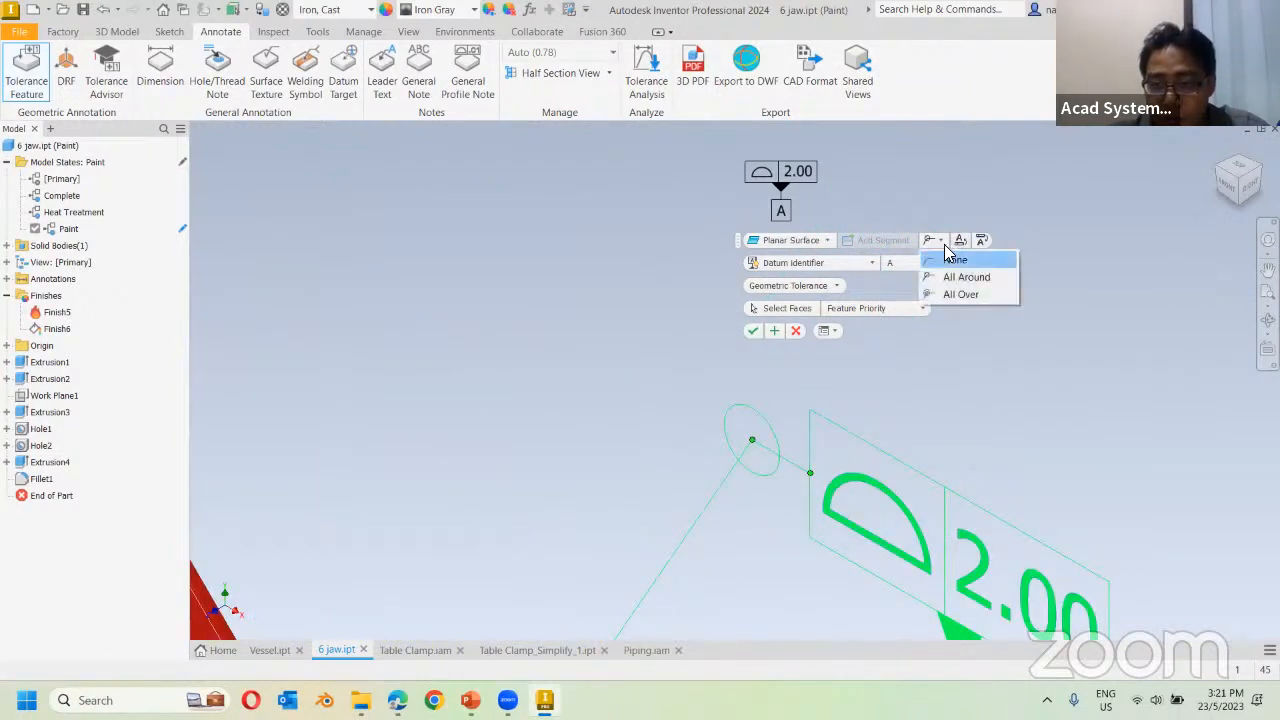
click(962, 289)
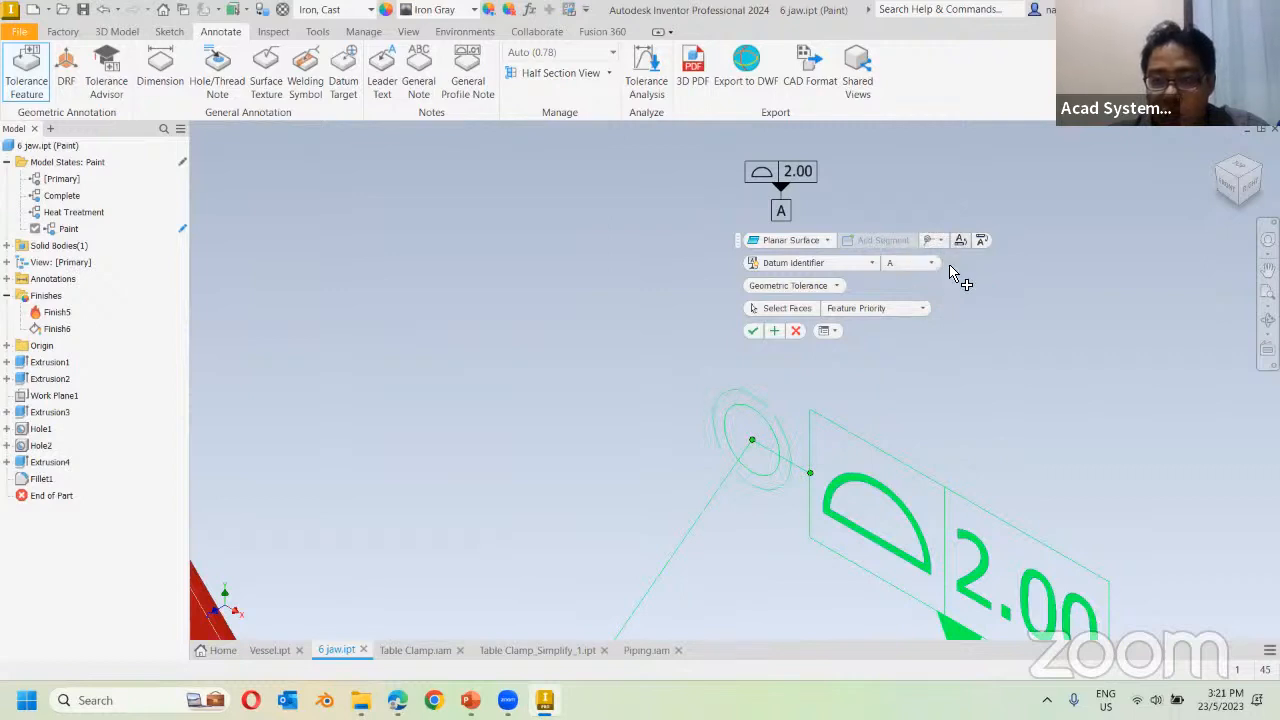
click(753, 331)
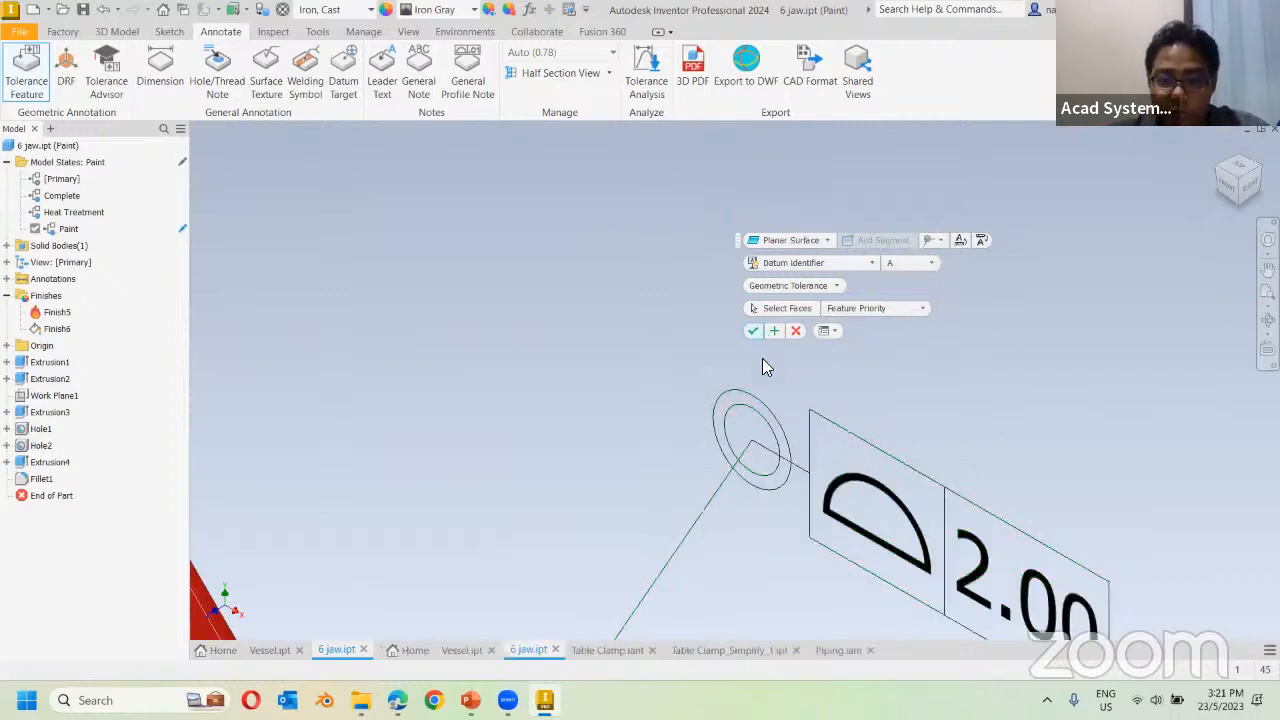
scroll(654, 390, down, 3)
scroll(654, 394, down, 3)
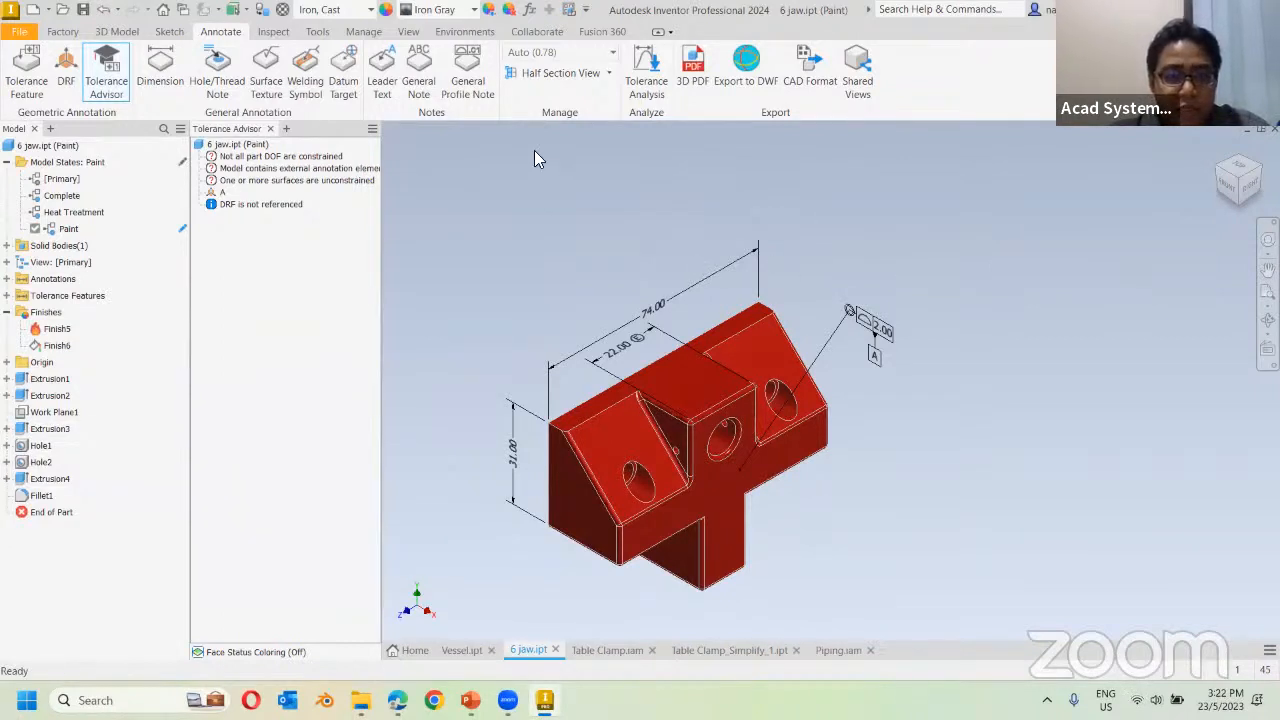
Attach a 3D welding symbol to the upper edge of the jaw's rear sloped face, keeping the last used weld settings.
click(308, 80)
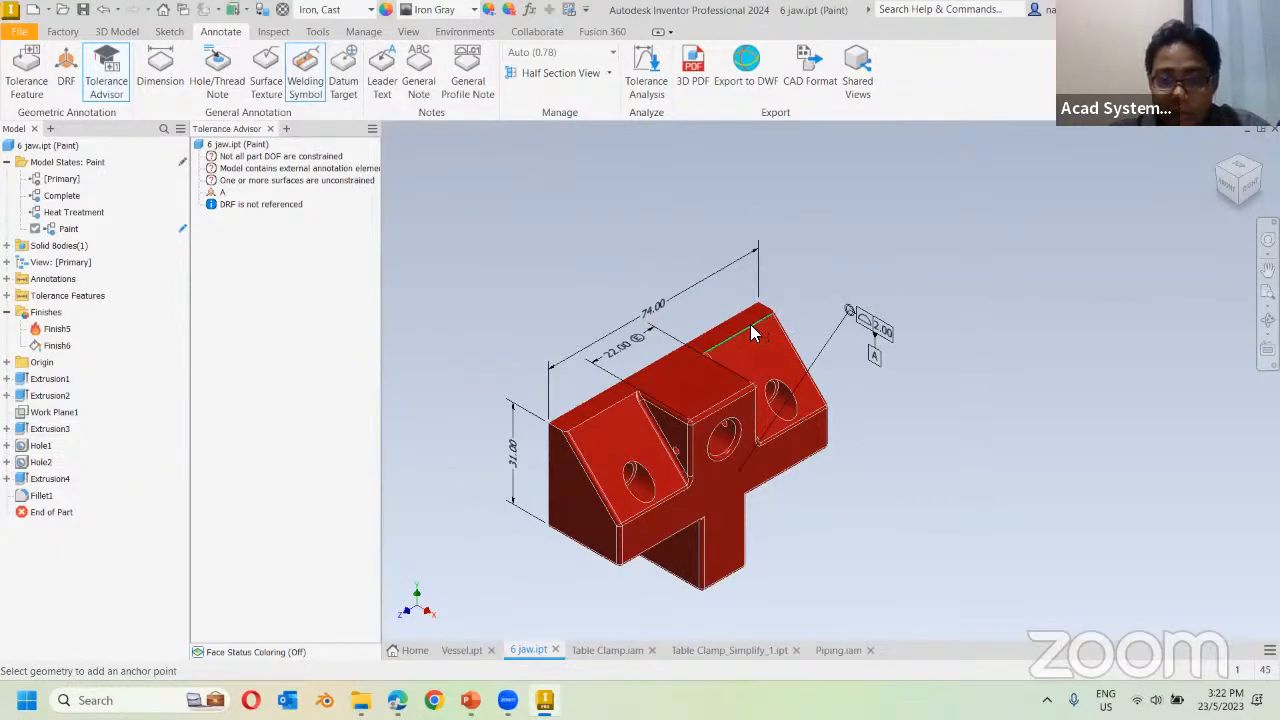
click(750, 324)
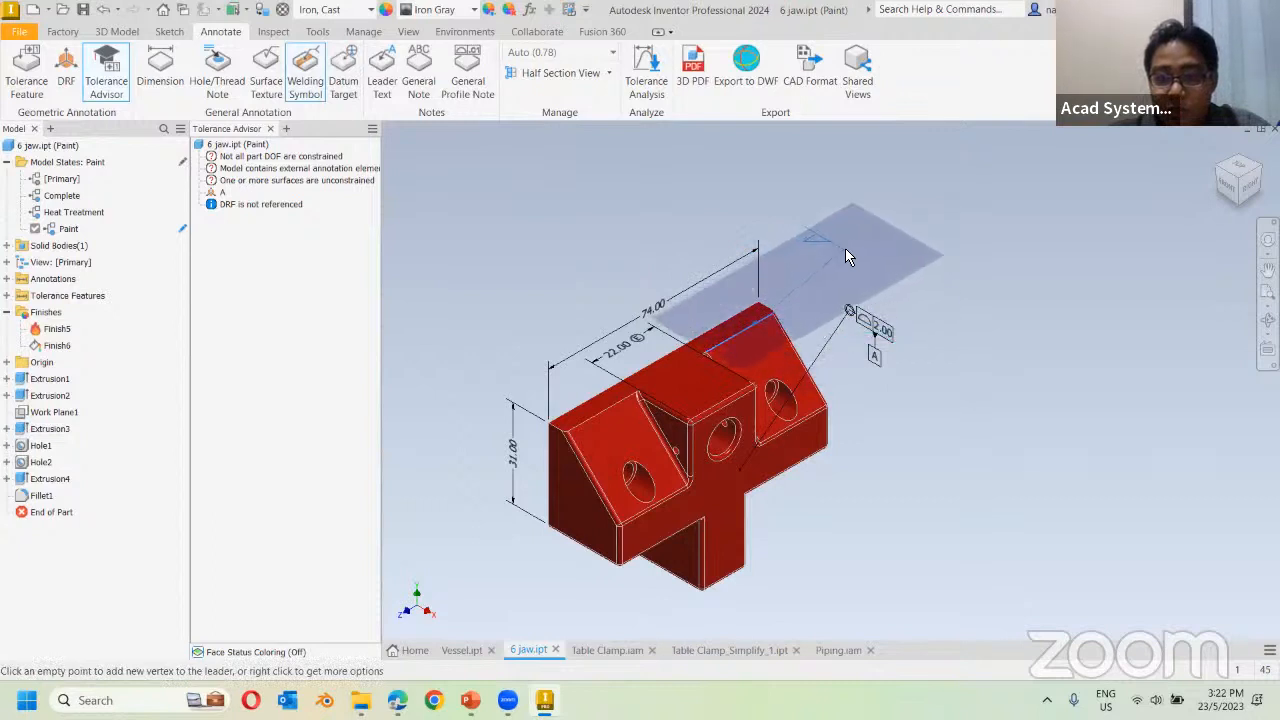
click(842, 253)
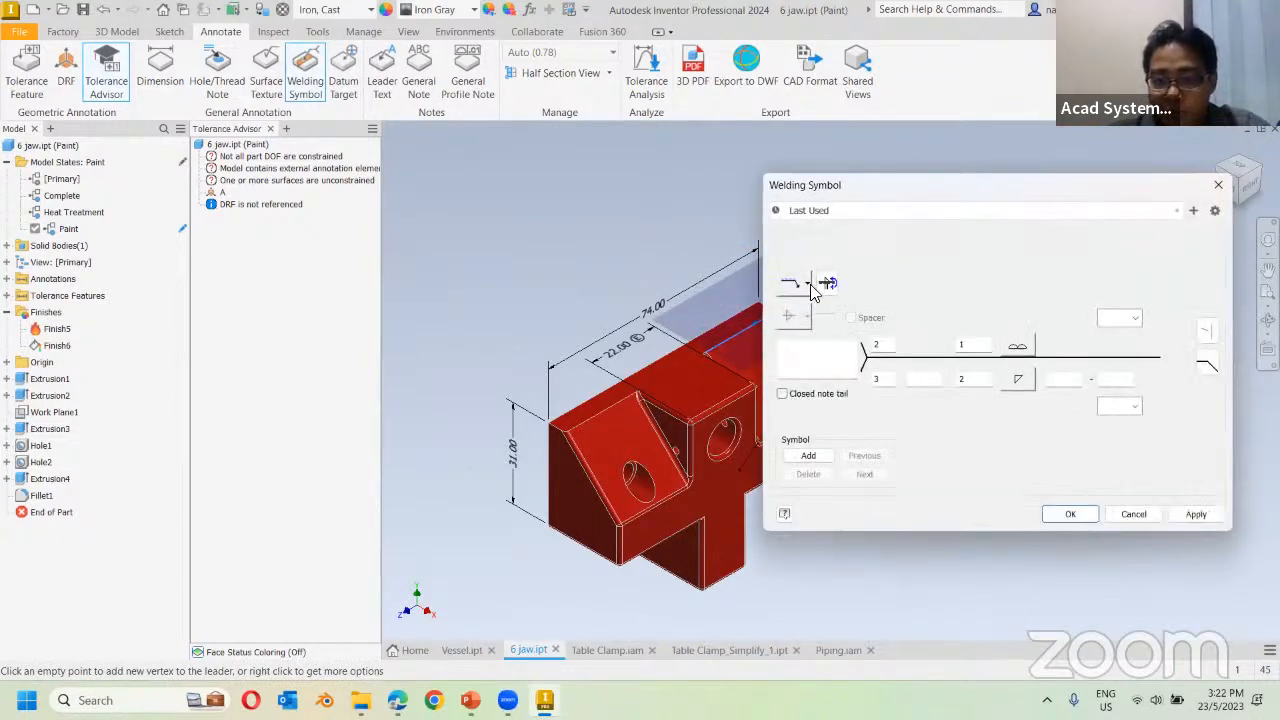
click(1070, 514)
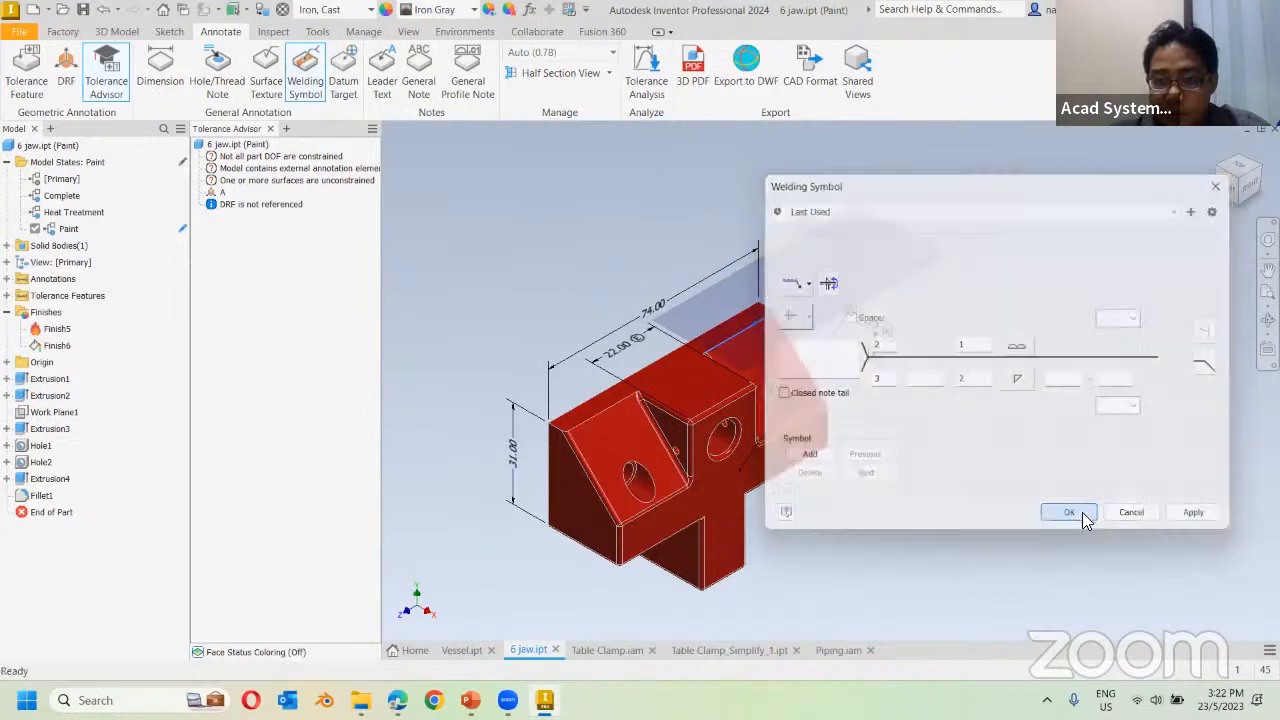
scroll(820, 232, up, 5)
scroll(800, 260, down, 6)
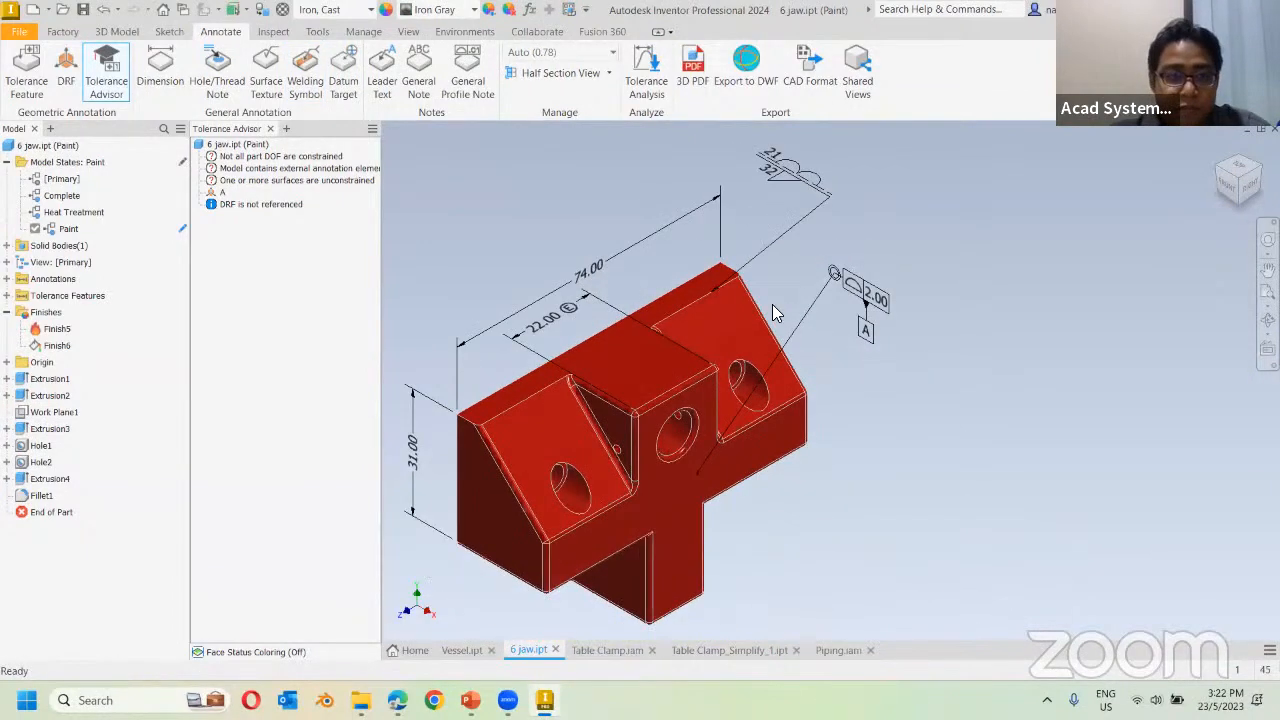
Place a second welding symbol on the inner sloped edge of the jaw's front side block, toggling its alignment.
click(305, 75)
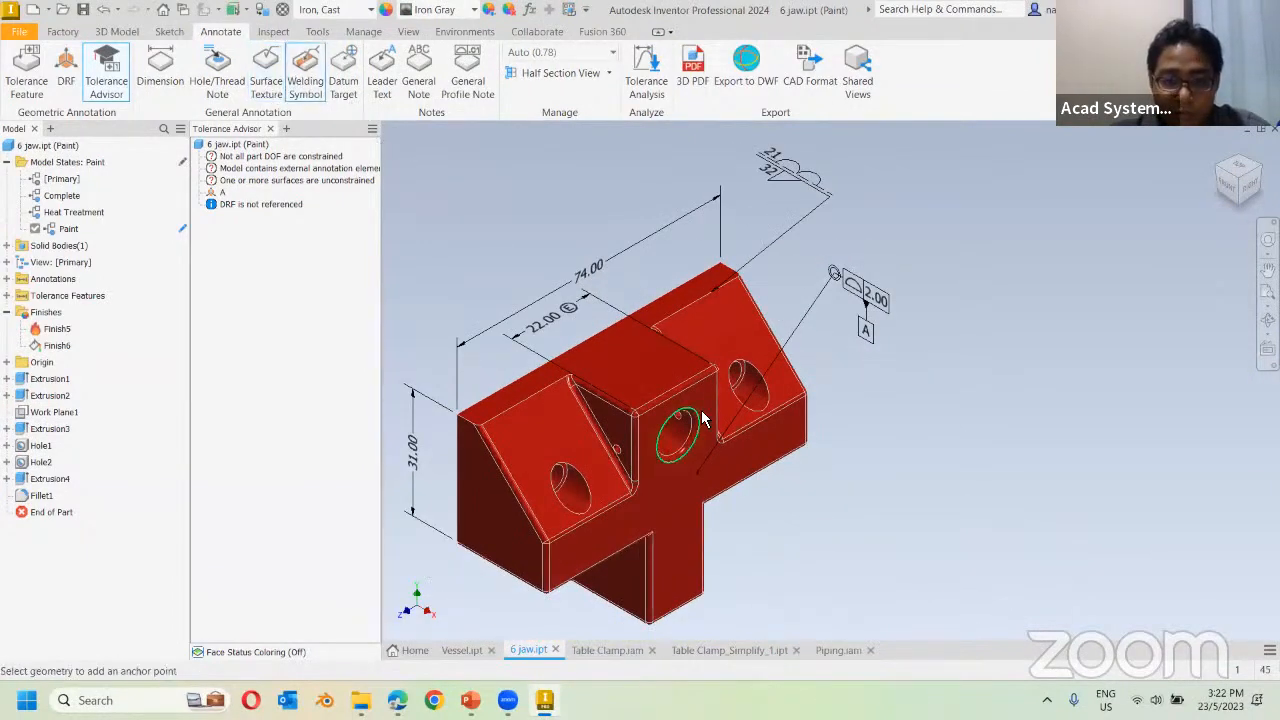
middle_drag(609, 520, 768, 418)
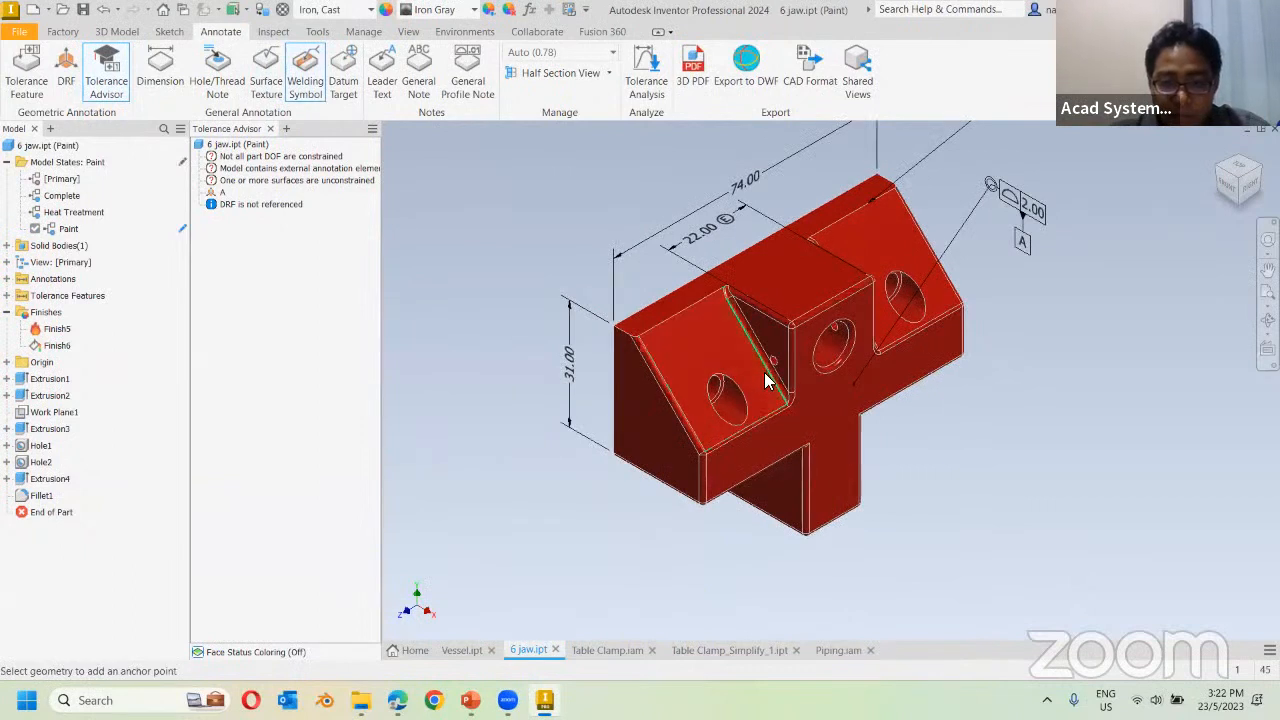
click(765, 377)
right_click(586, 250)
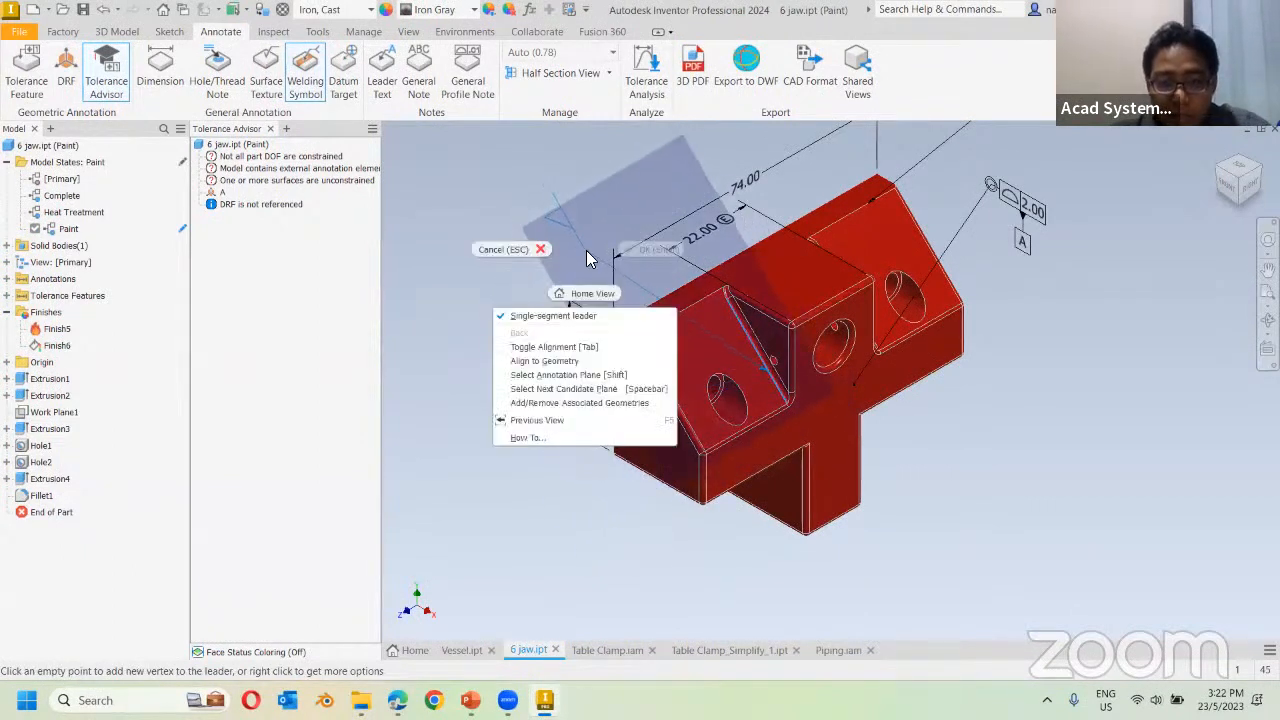
click(560, 347)
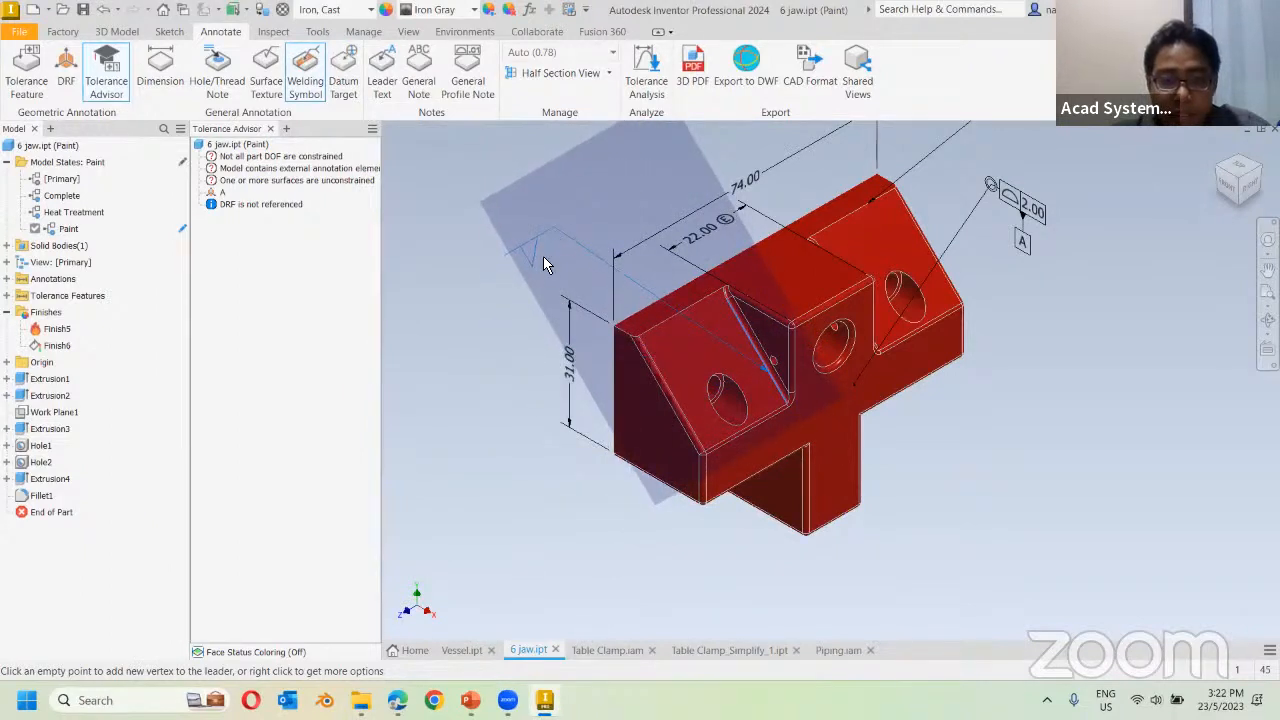
click(543, 256)
drag(912, 180, 632, 168)
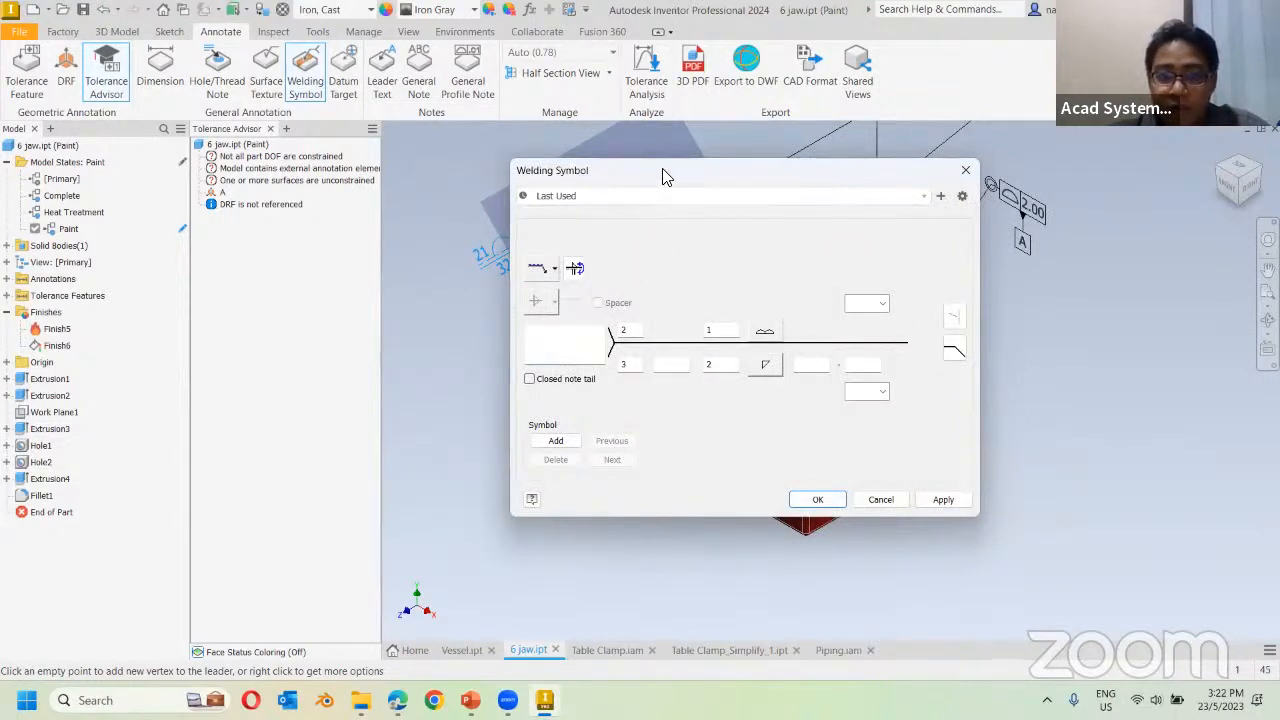
drag(667, 176, 707, 199)
Change the second welding symbol's upper weld type to a fillet weld and finish the annotation.
click(804, 354)
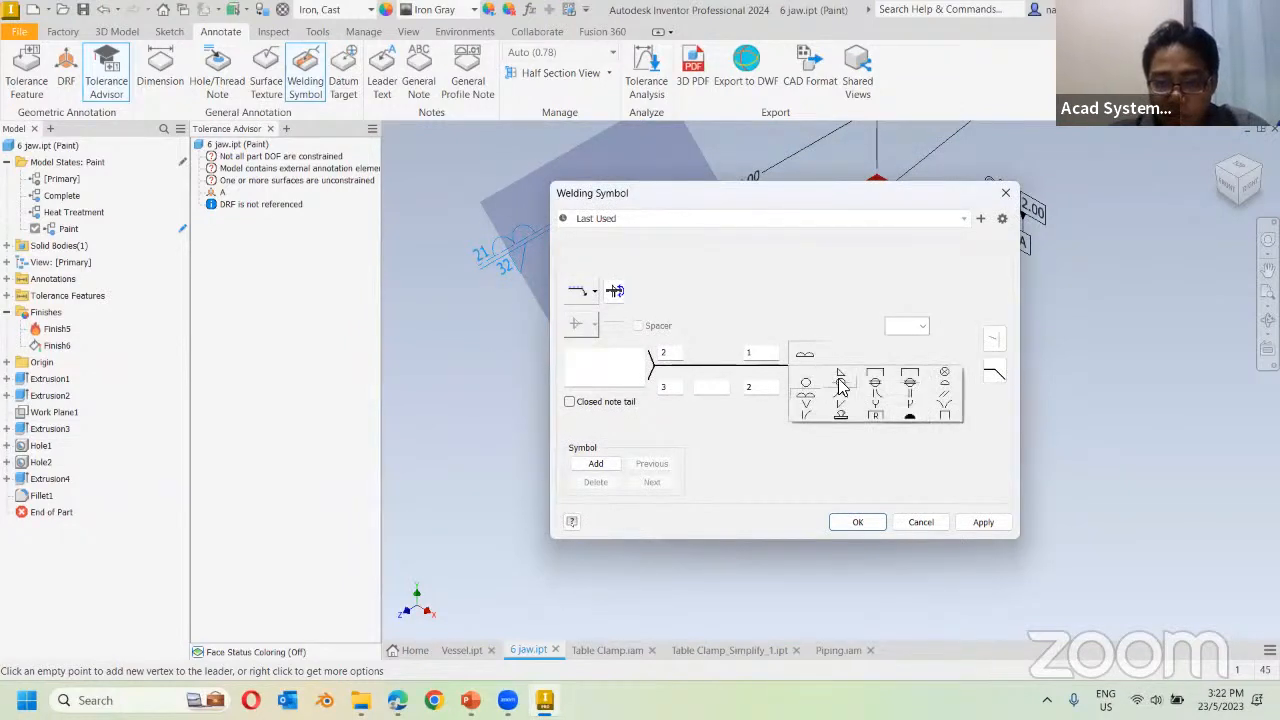
click(838, 382)
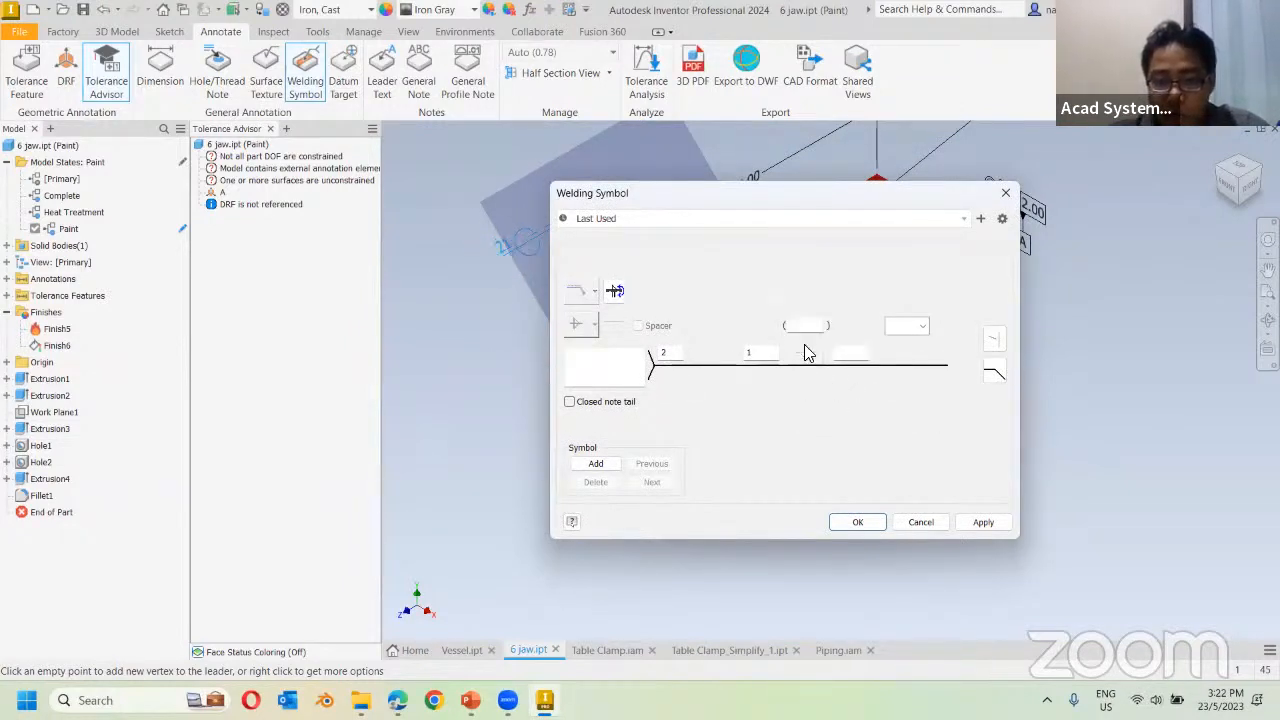
click(808, 353)
click(806, 382)
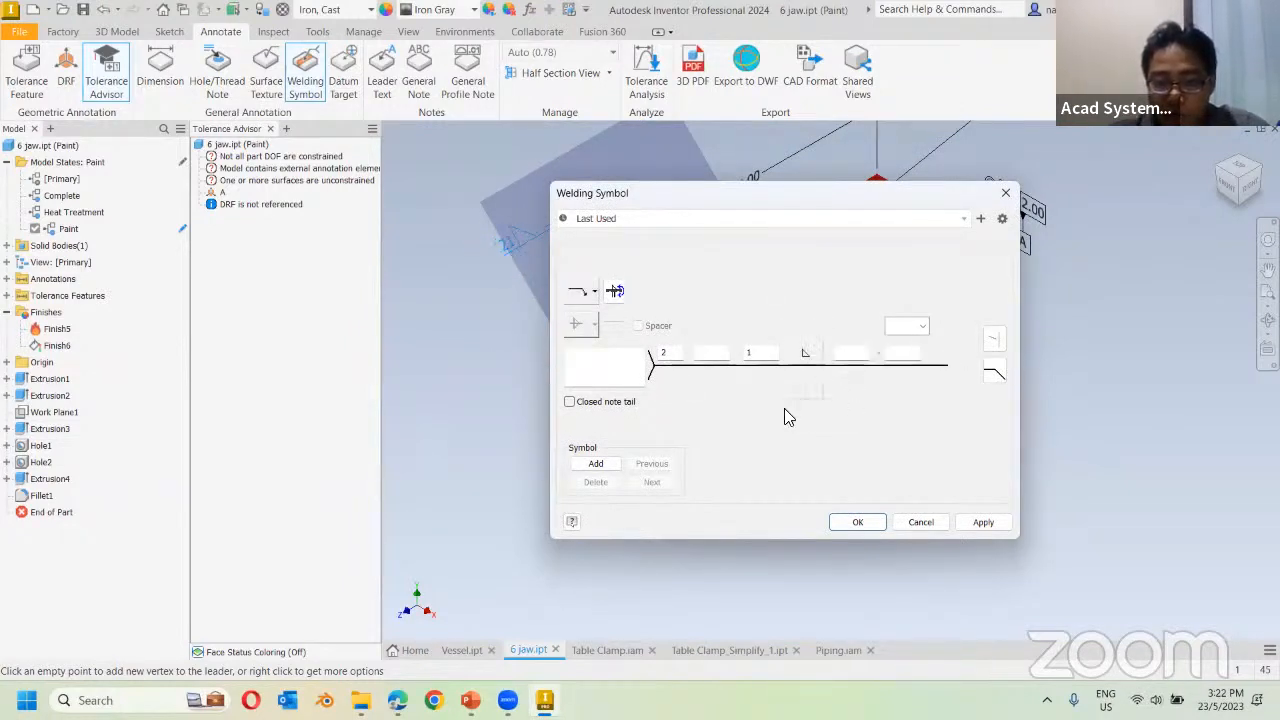
click(850, 522)
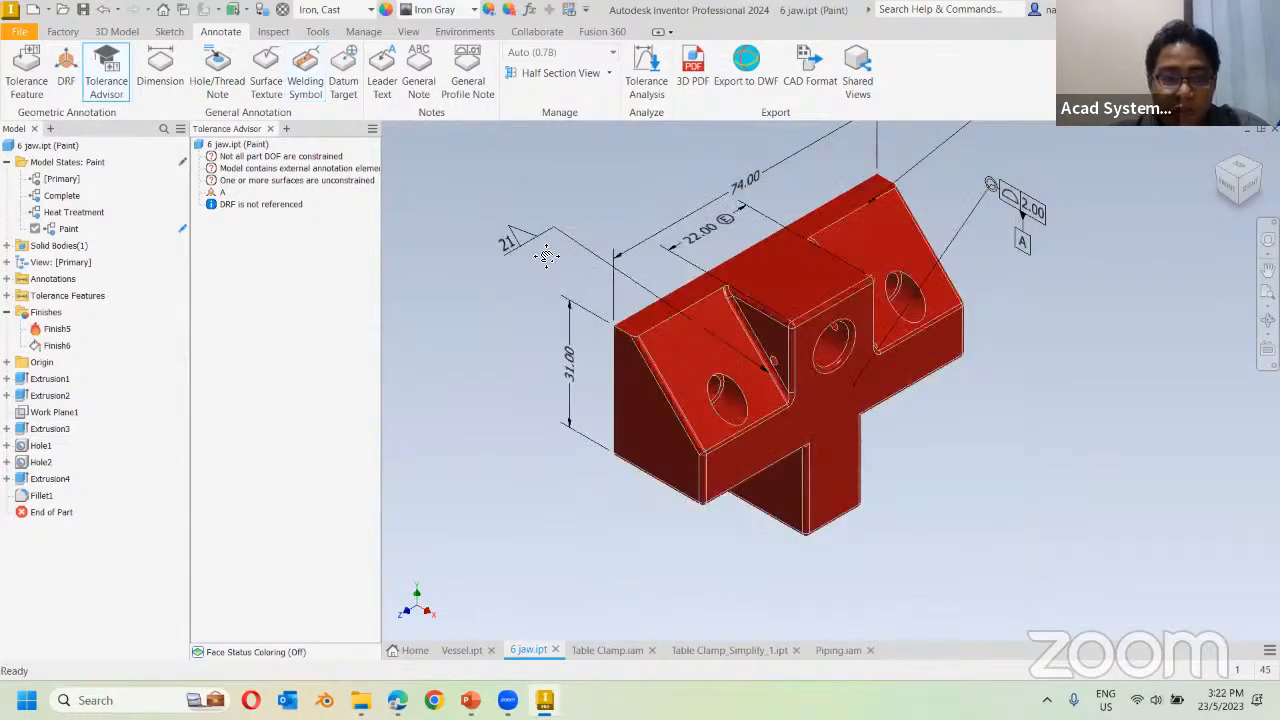
middle_drag(546, 256, 515, 355)
scroll(752, 344, up, 3)
scroll(876, 356, down, 4)
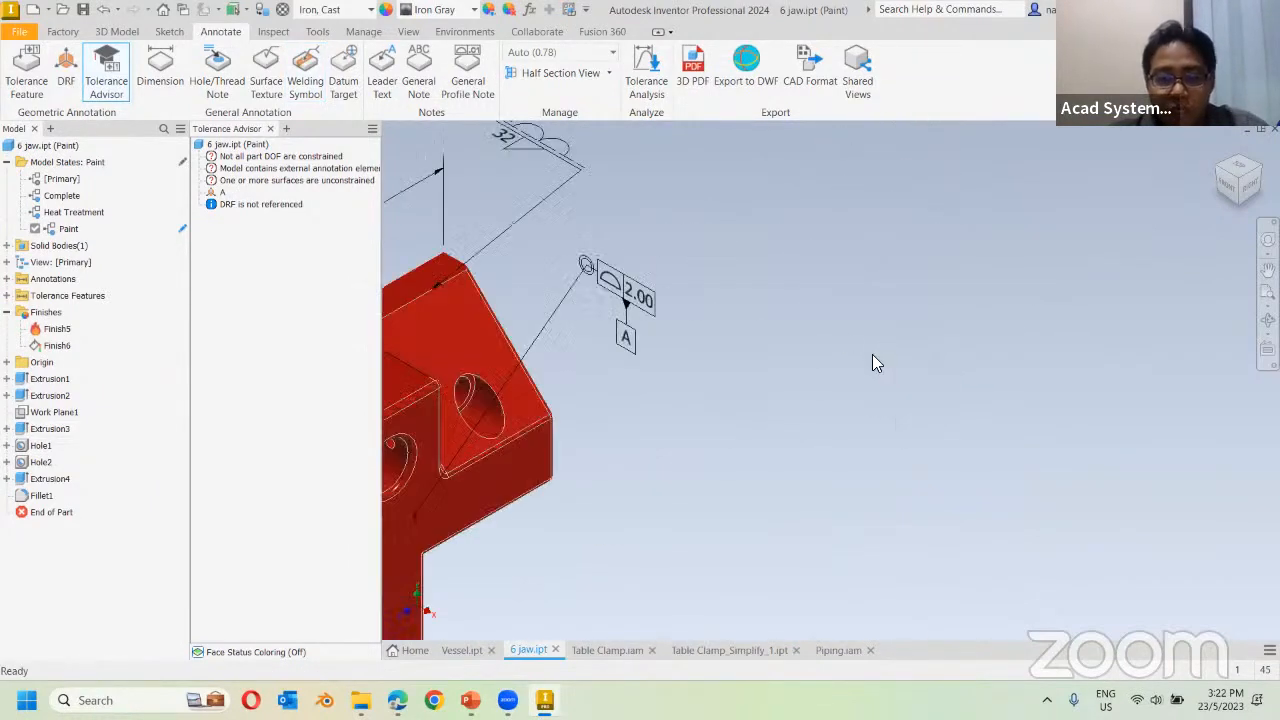
scroll(872, 364, up, 3)
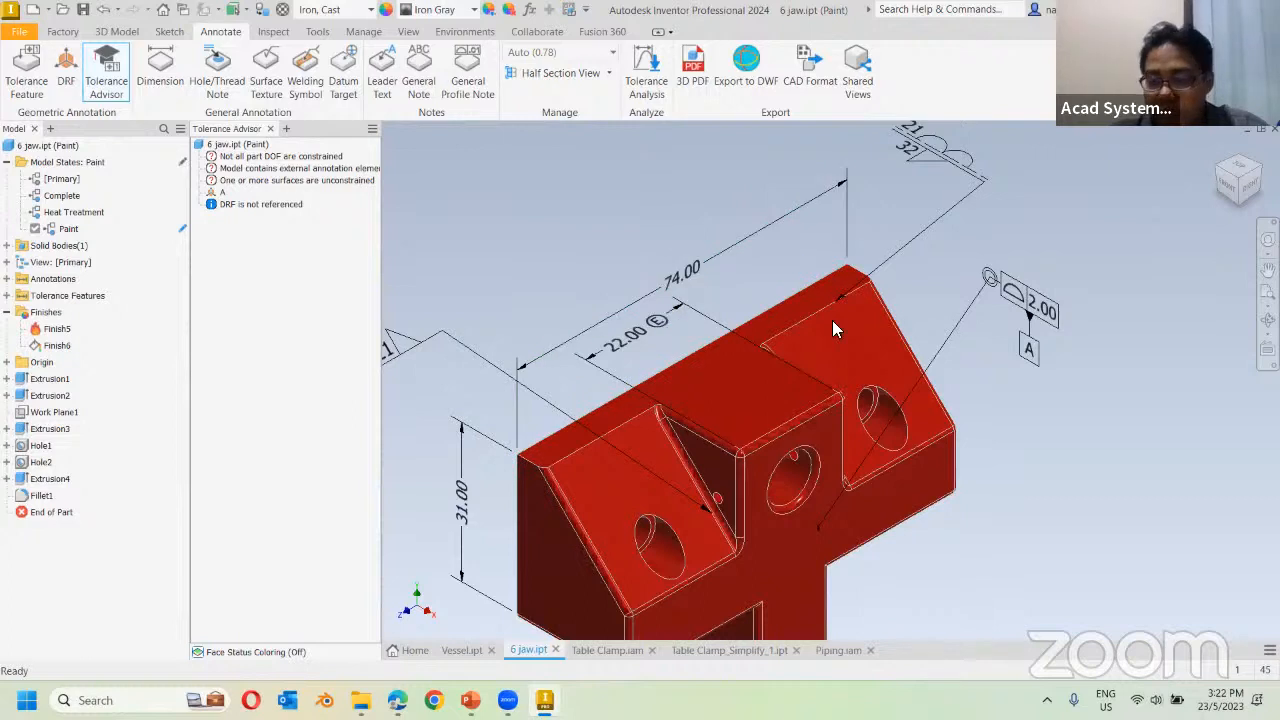
scroll(835, 330, up, 3)
Close the Tolerance Advisor and create a drawing view of the jaw part using the ISO.idw template.
click(270, 130)
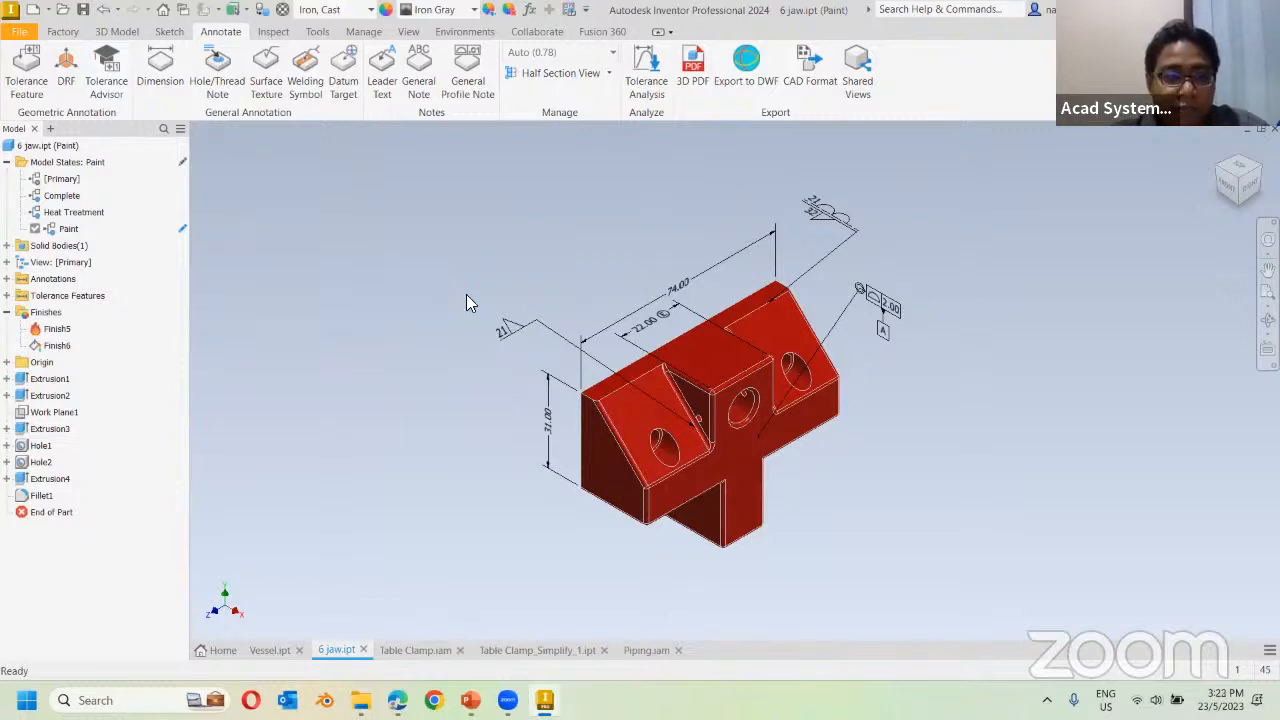
right_click(28, 150)
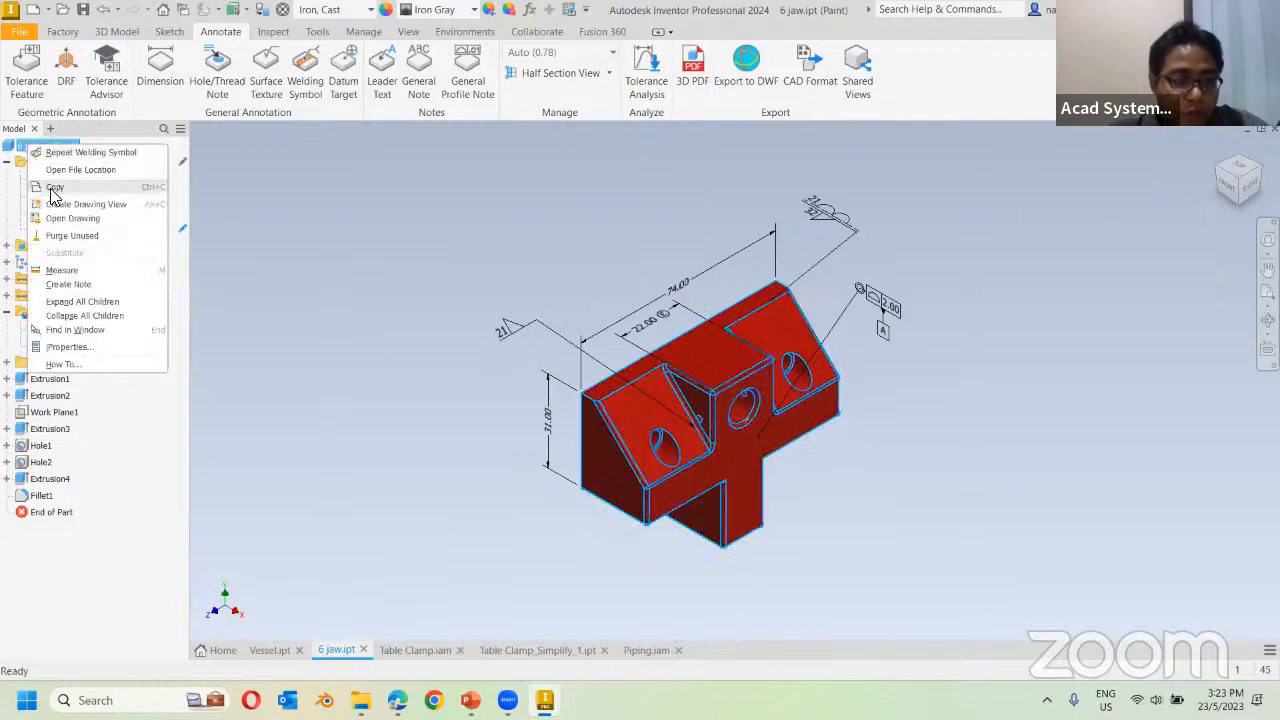
click(112, 206)
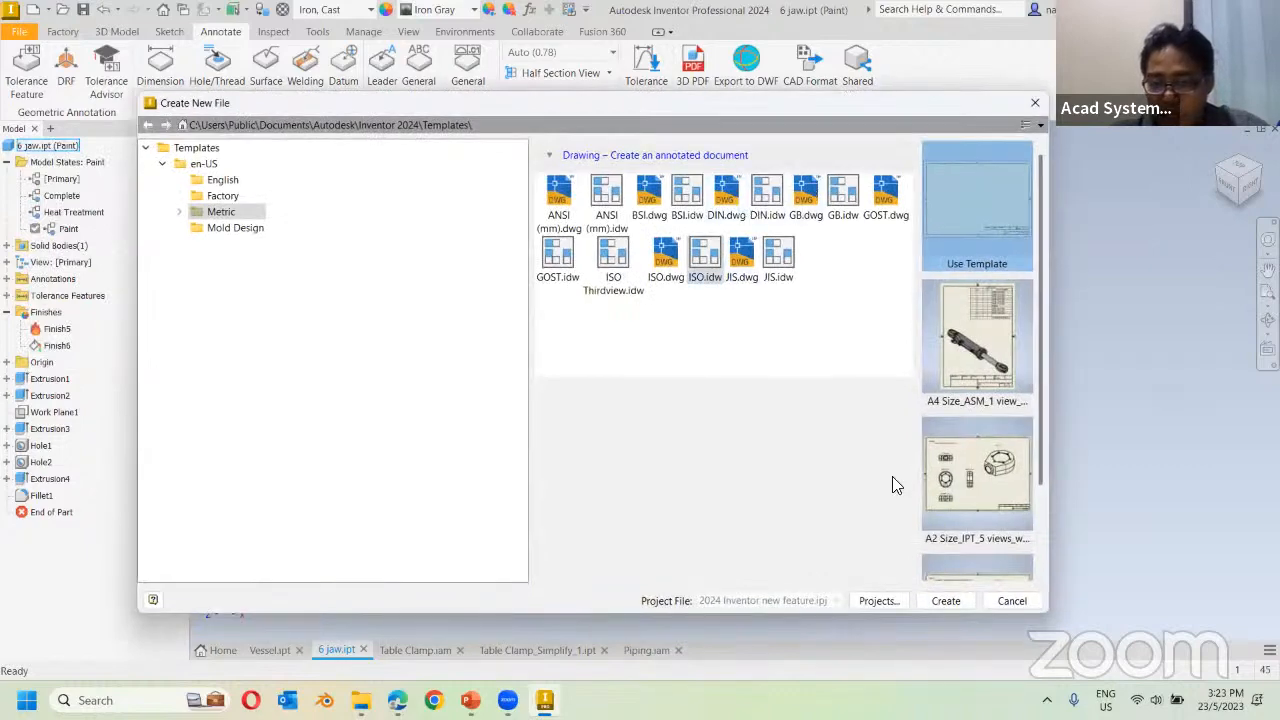
click(940, 596)
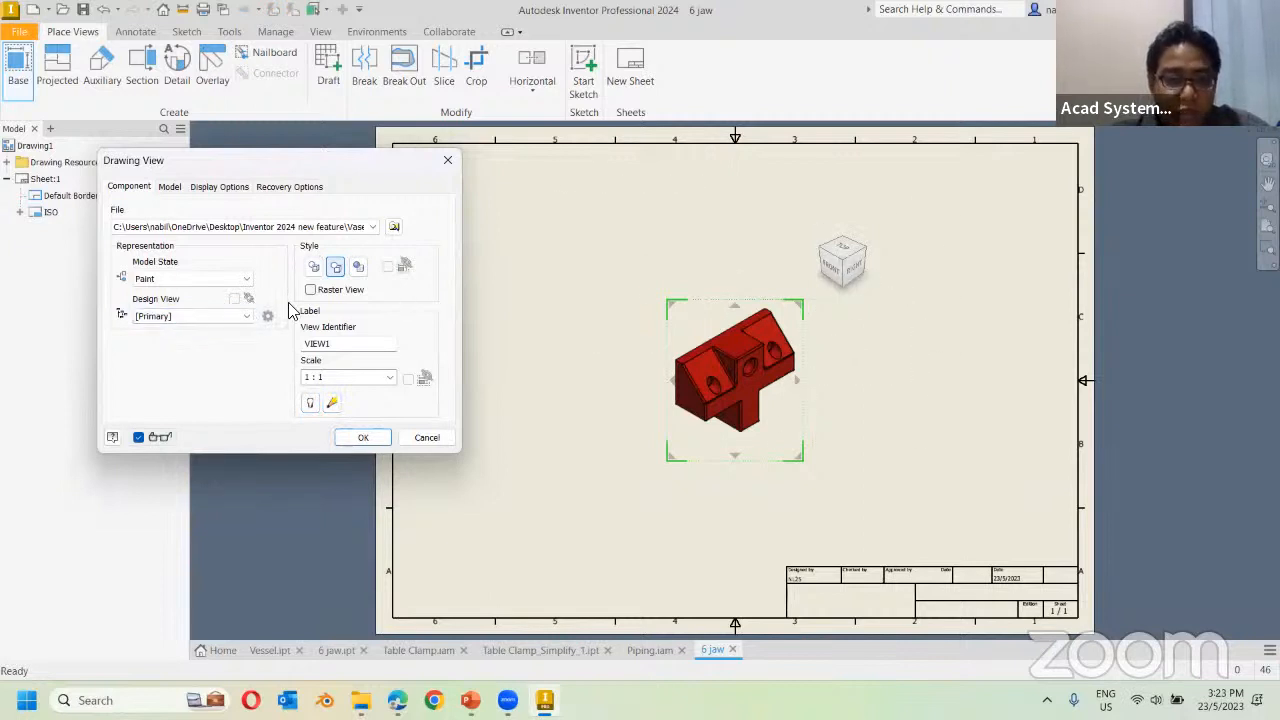
Set the base view's design view to Isometric, include 3D annotations, and place the view on the sheet.
click(243, 318)
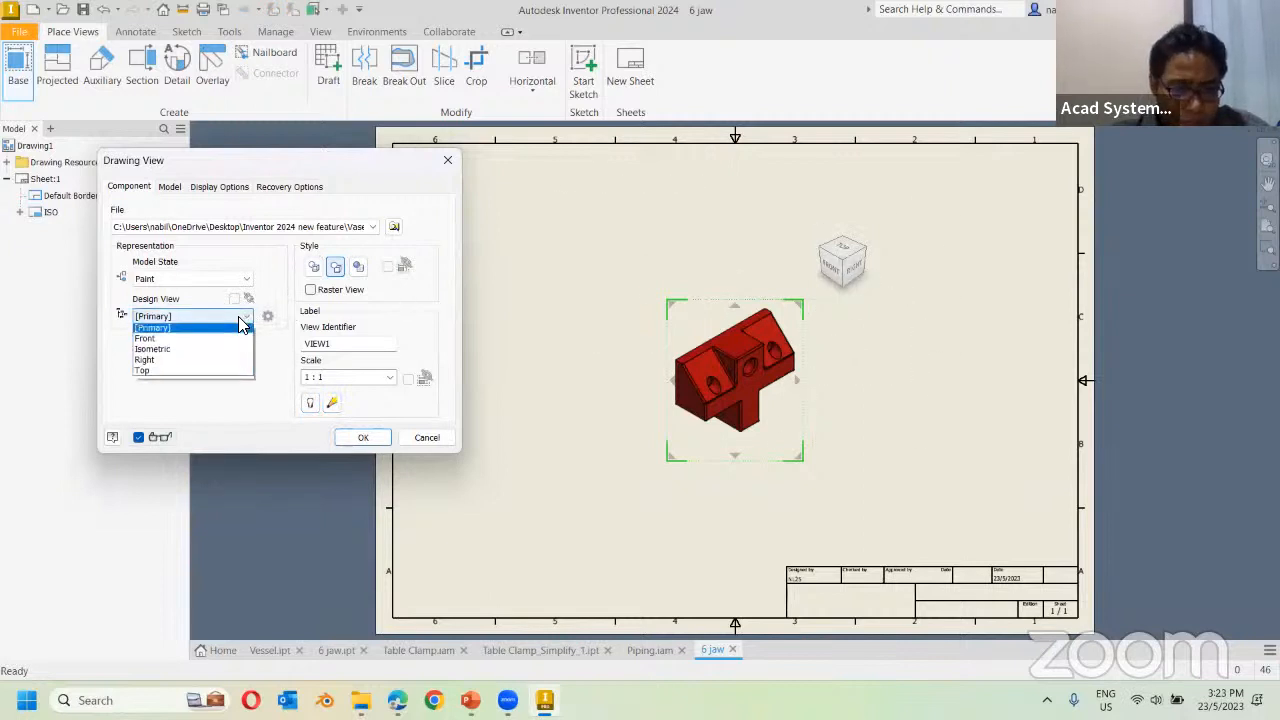
click(152, 351)
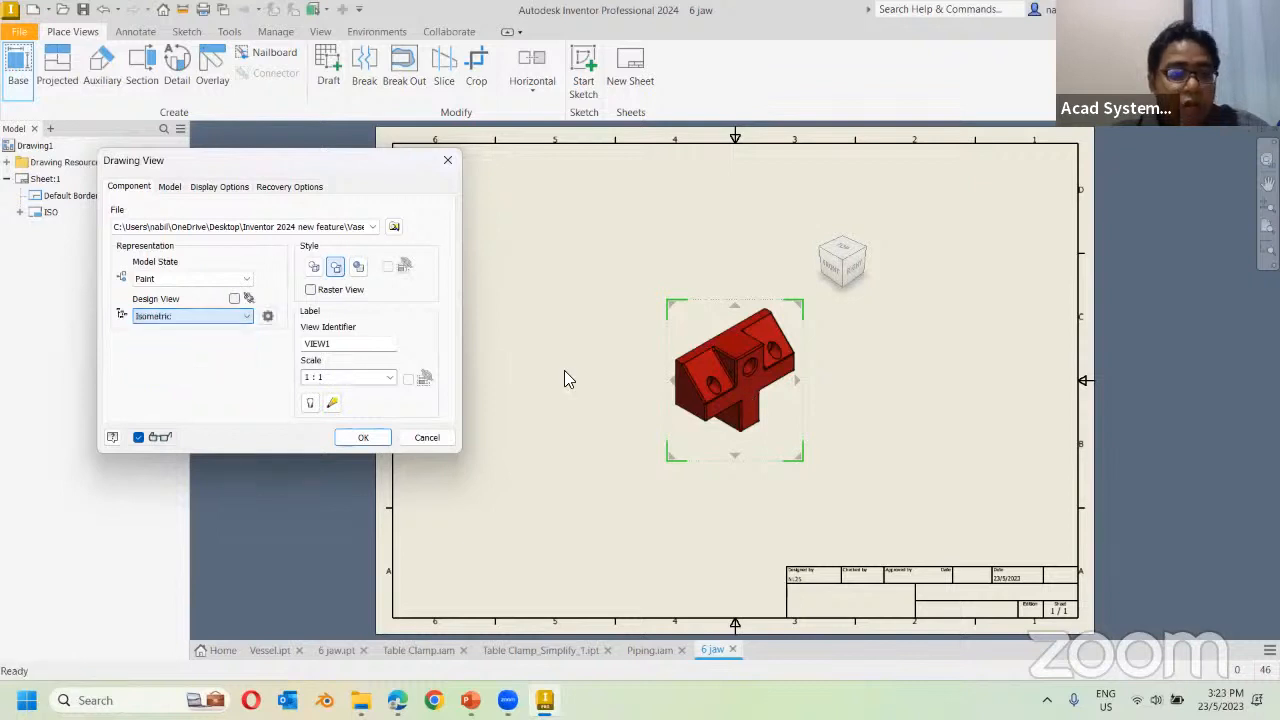
click(268, 316)
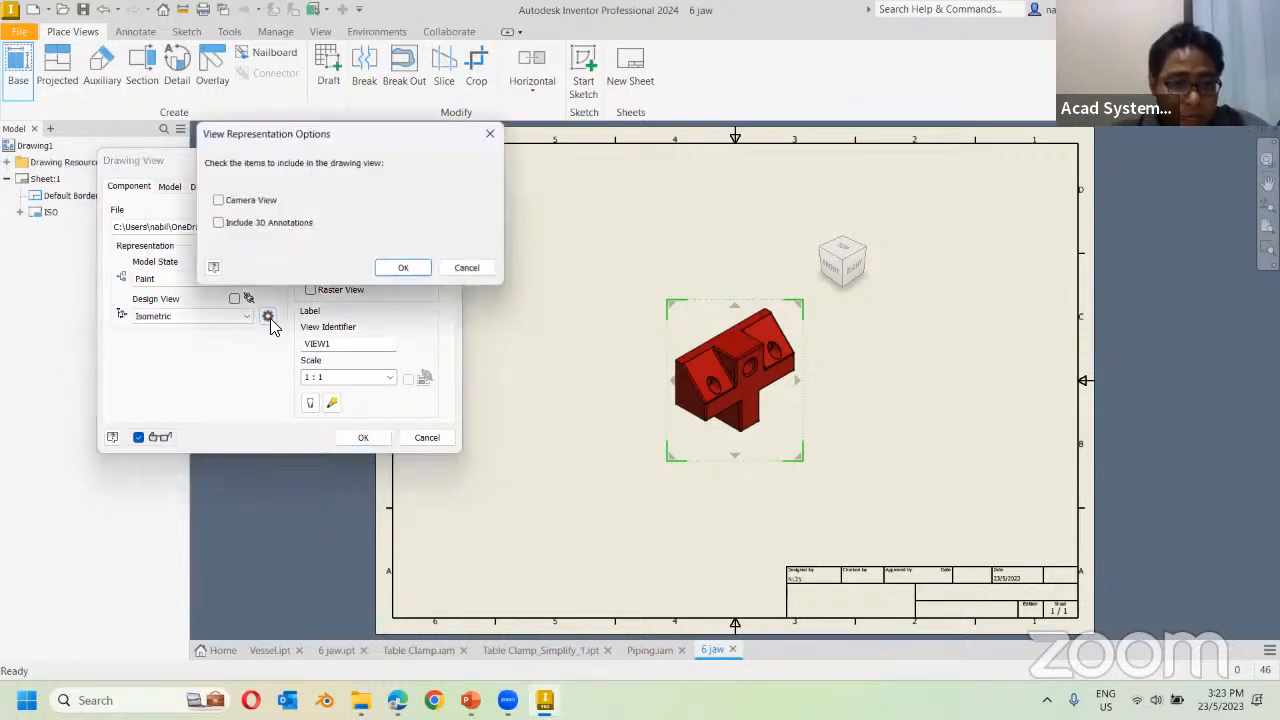
click(294, 223)
click(400, 270)
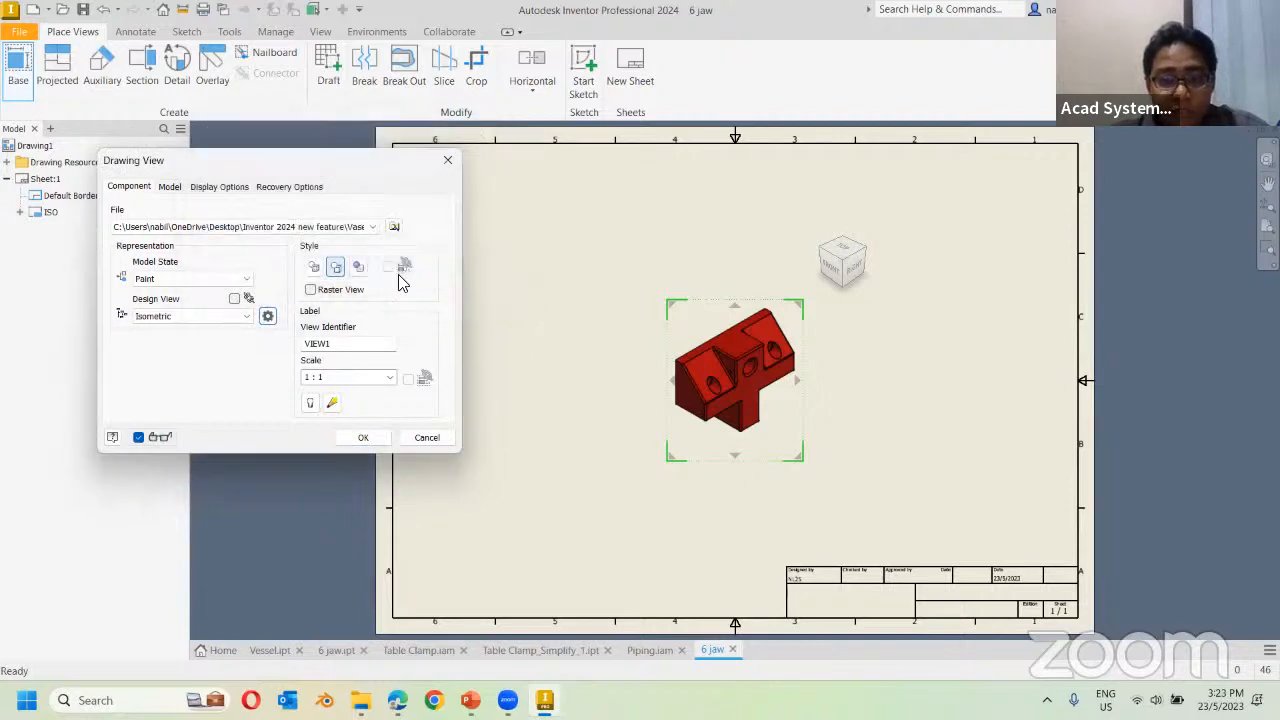
click(363, 437)
scroll(805, 338, up, 3)
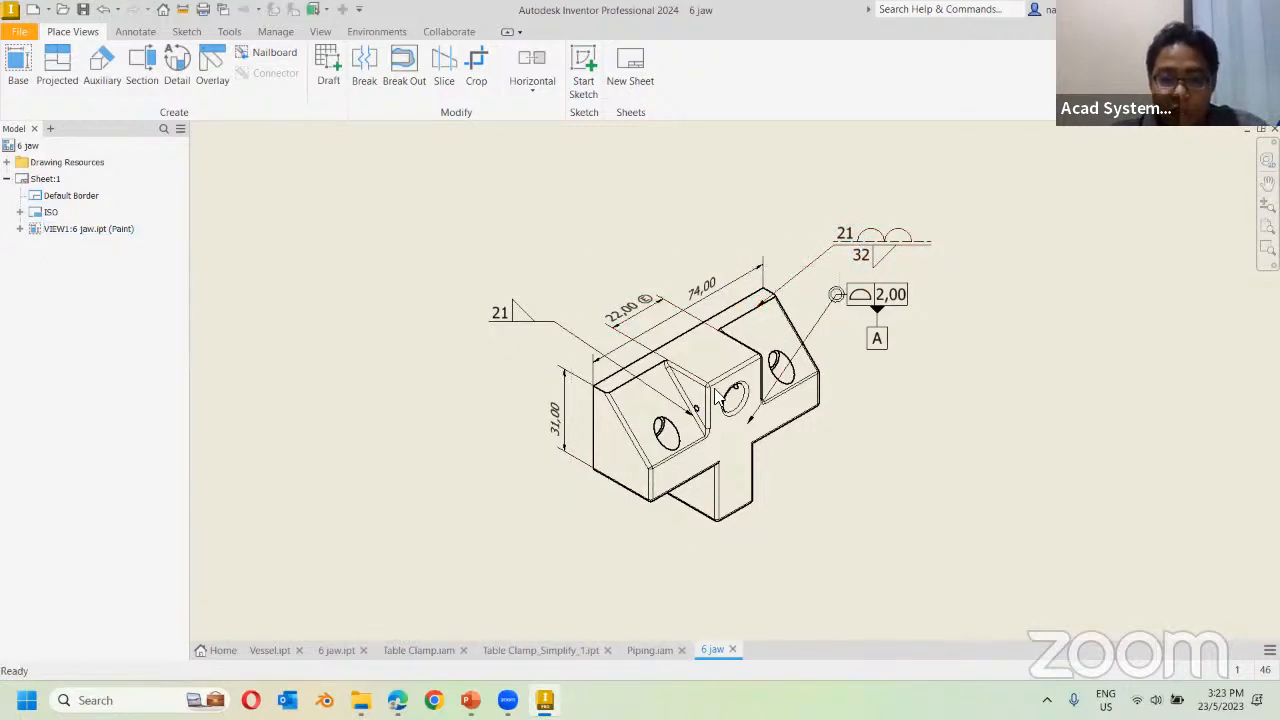
Compare the 3D annotations on the jaw part with those retrieved in its drawing view.
click(643, 649)
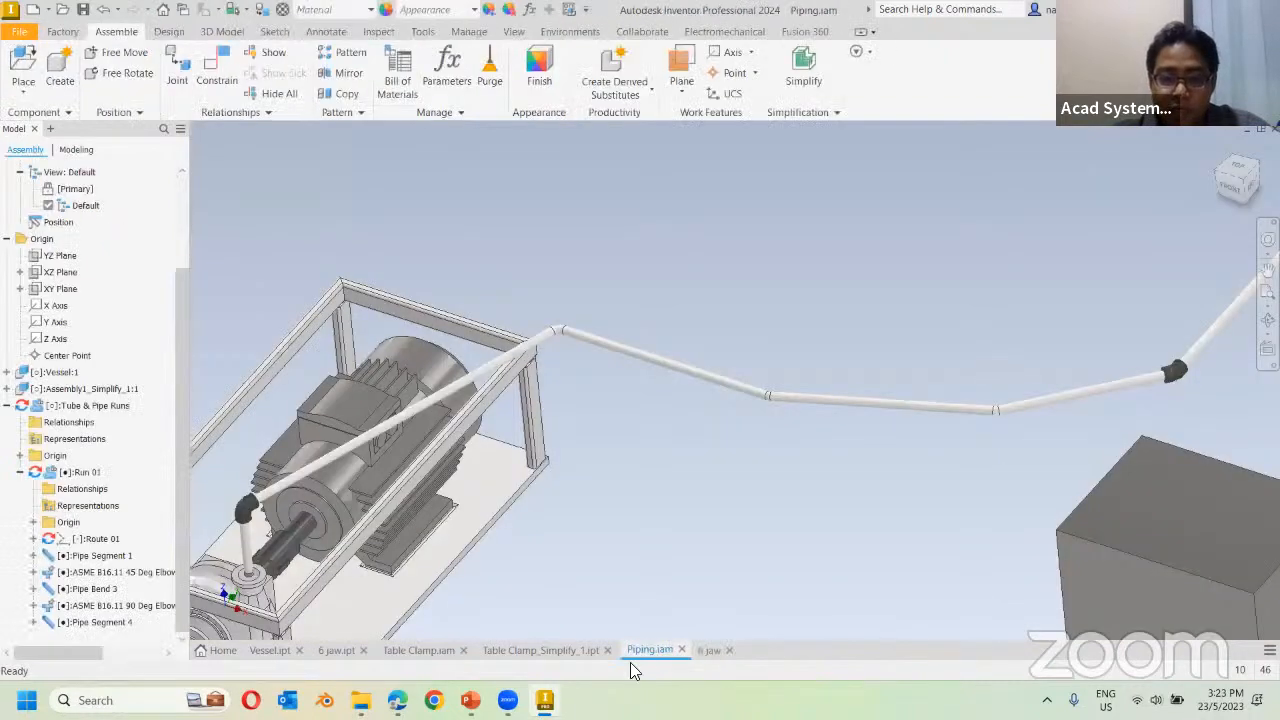
click(338, 650)
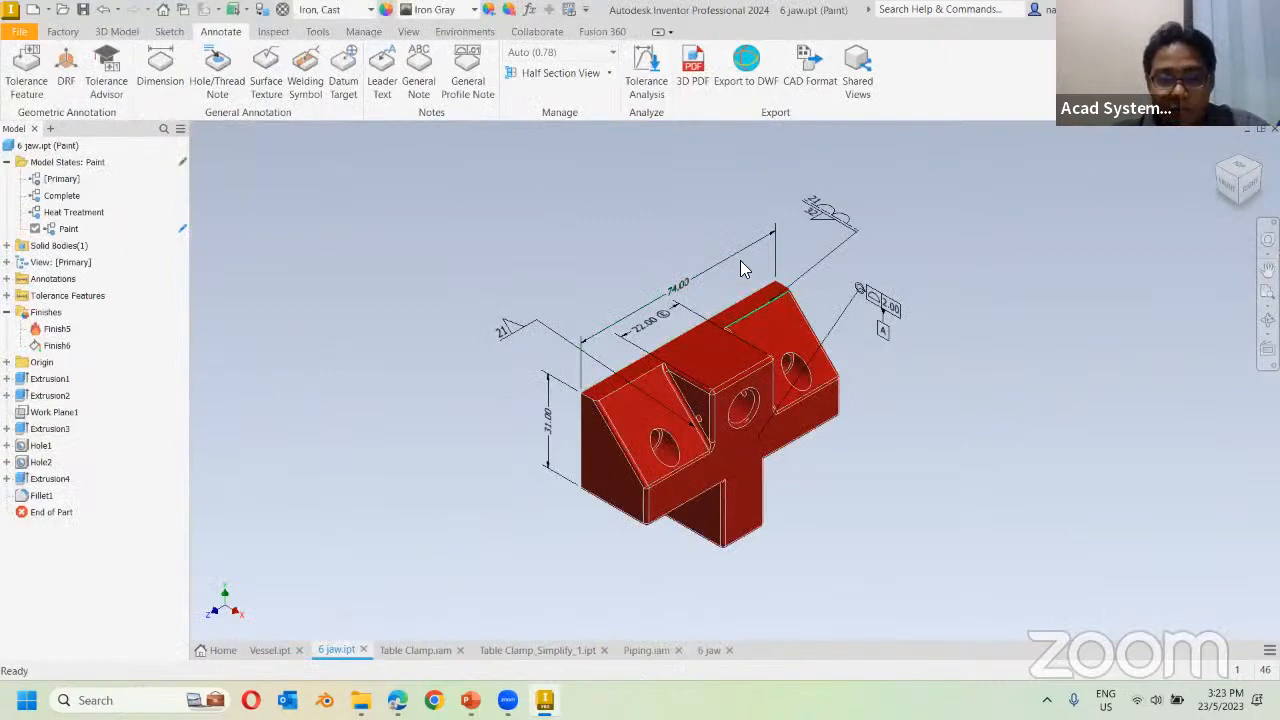
click(708, 652)
scroll(430, 380, down, 3)
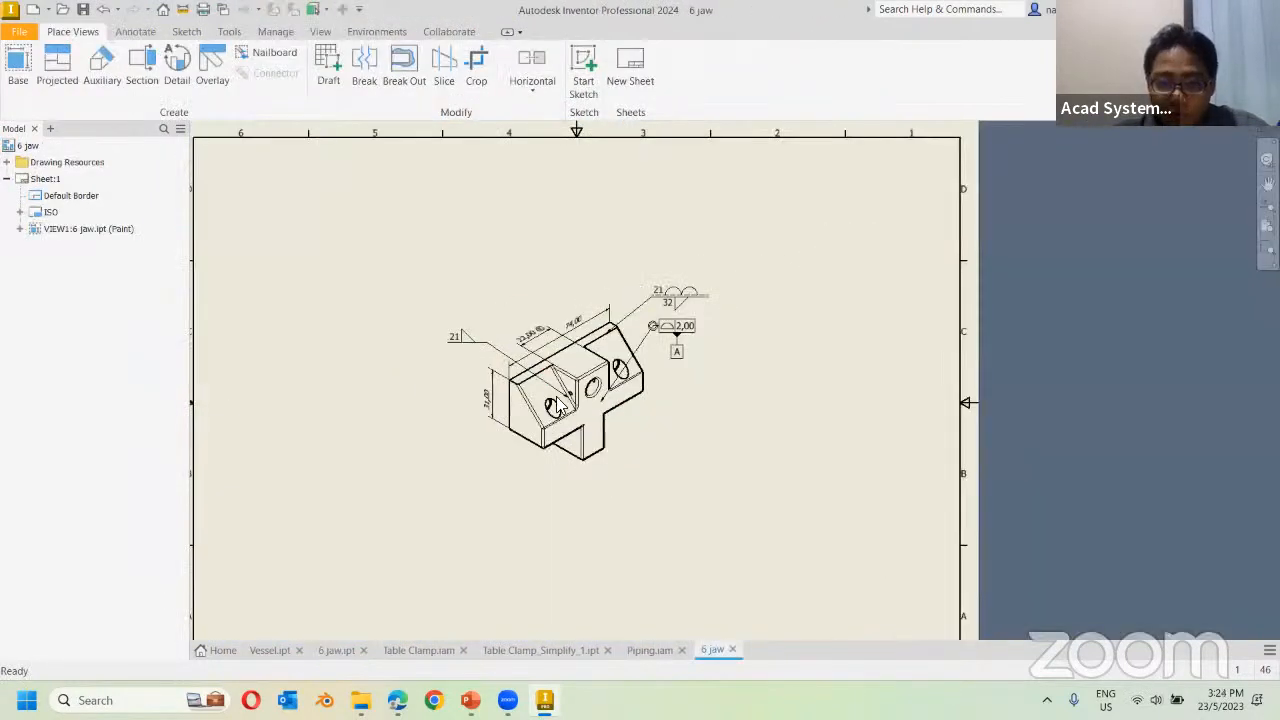
scroll(558, 404, down, 2)
scroll(591, 417, up, 3)
middle_drag(591, 417, 772, 490)
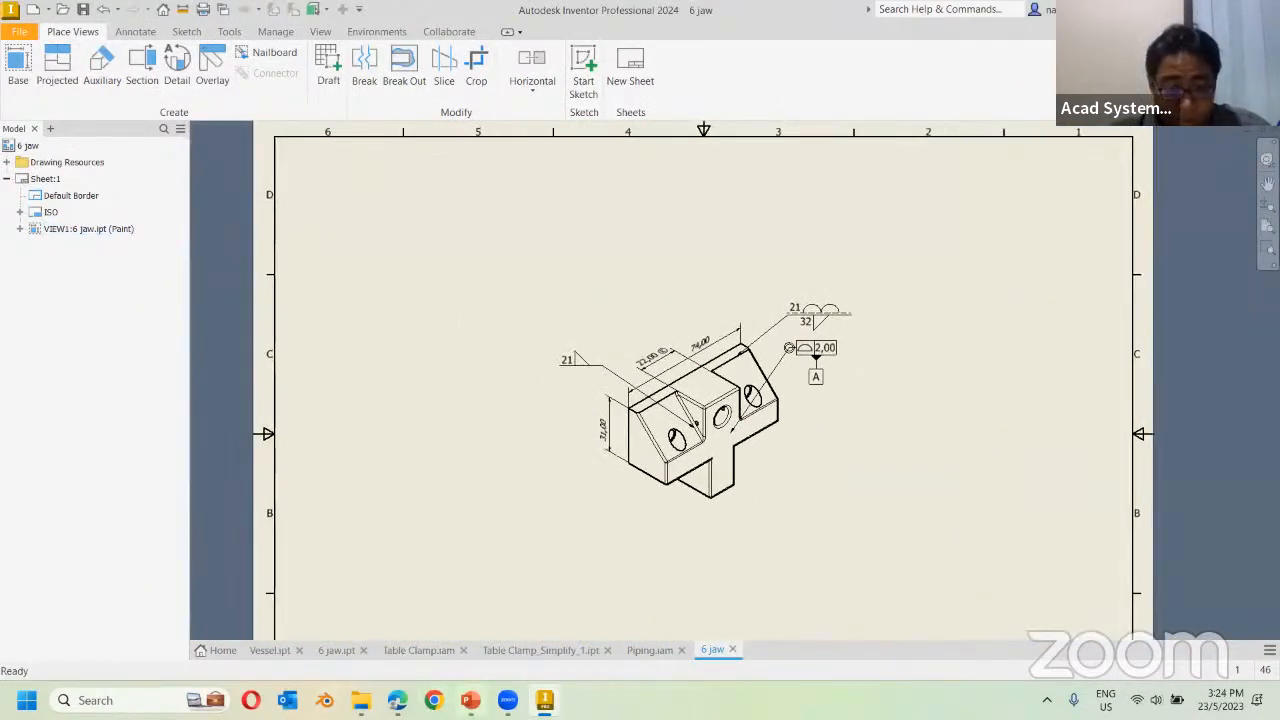
Switch to the PowerPoint presentation and go through the 3D annotation slides to the Sketch setting slide.
click(470, 700)
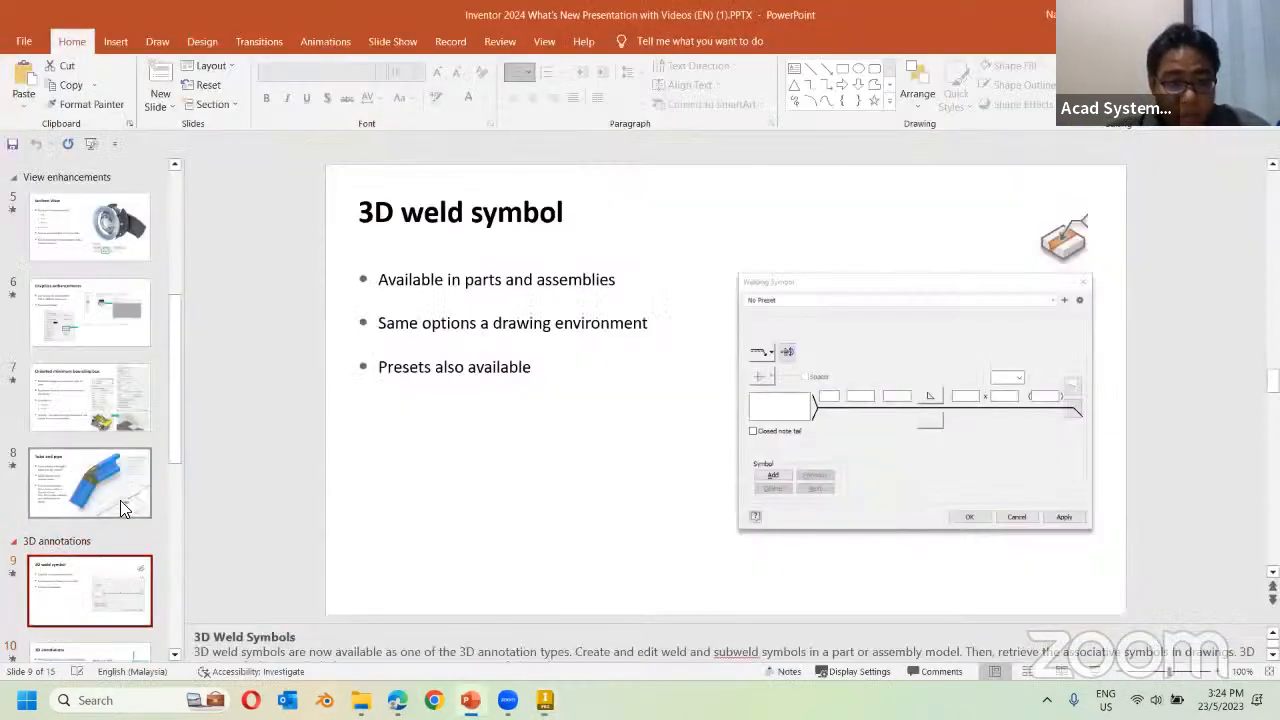
click(118, 510)
click(106, 578)
key(Down)
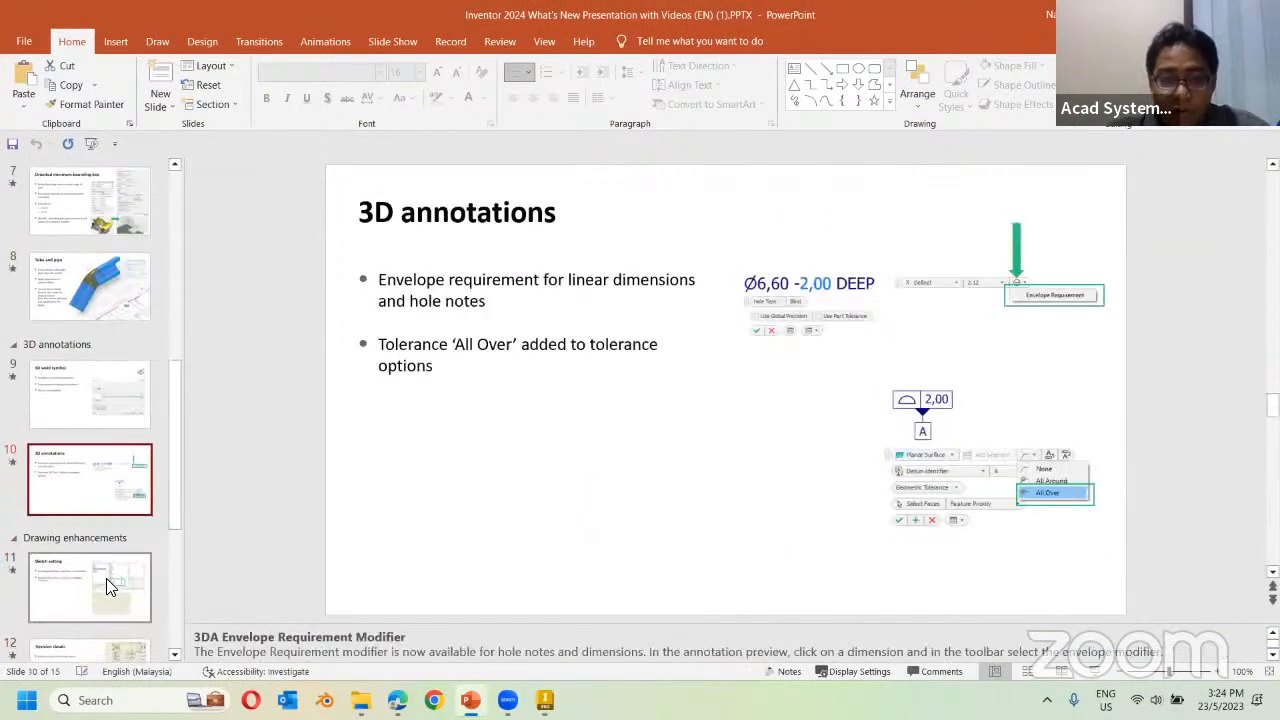
click(106, 580)
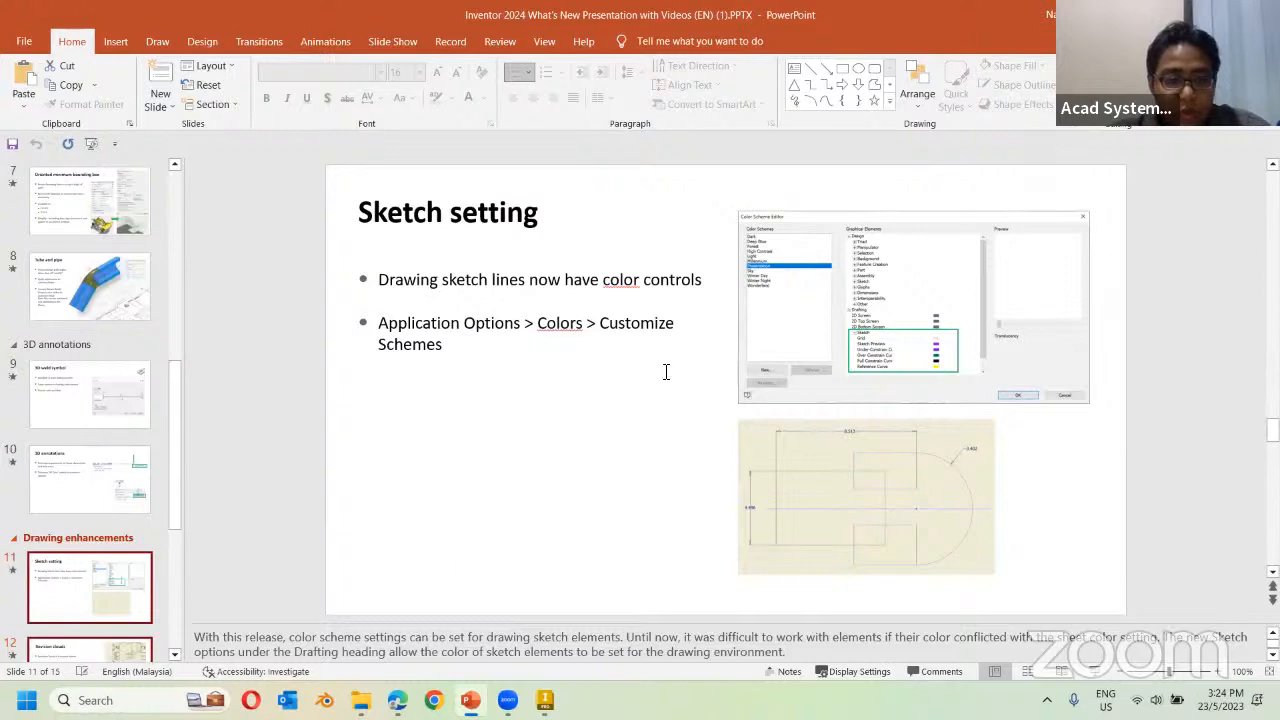
Switch back to the jaw drawing in Inventor.
click(544, 700)
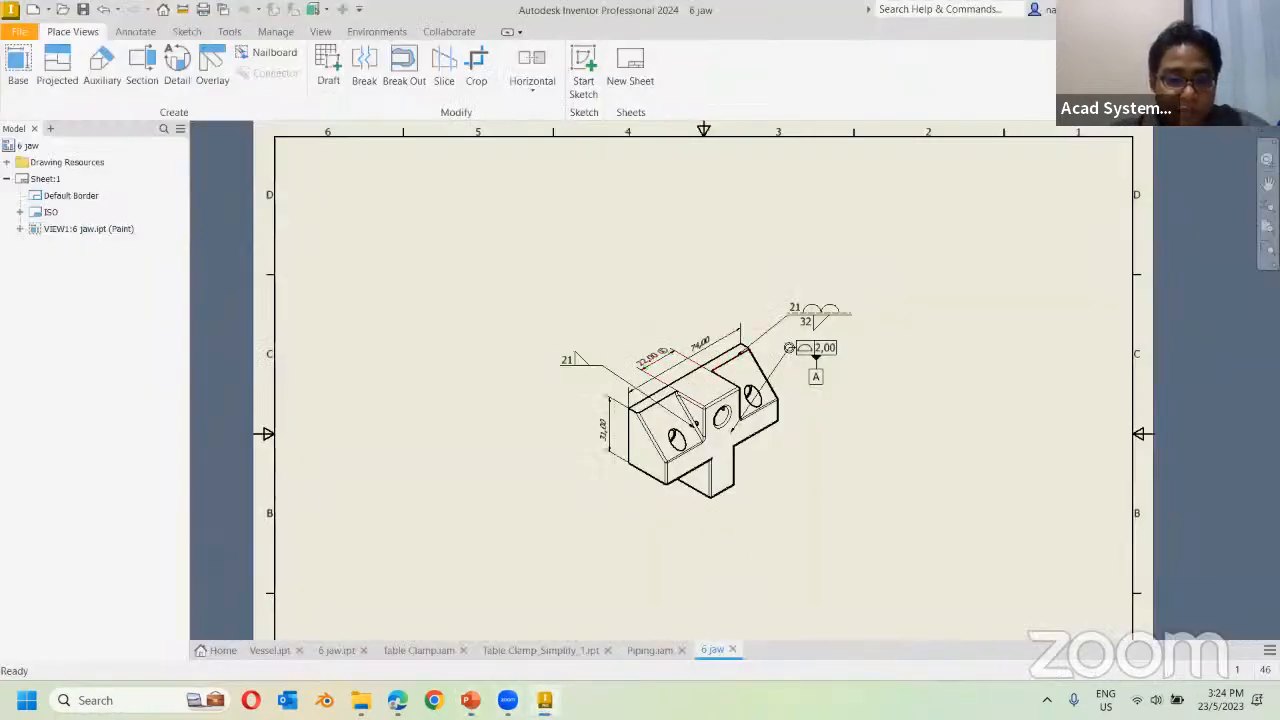
click(544, 700)
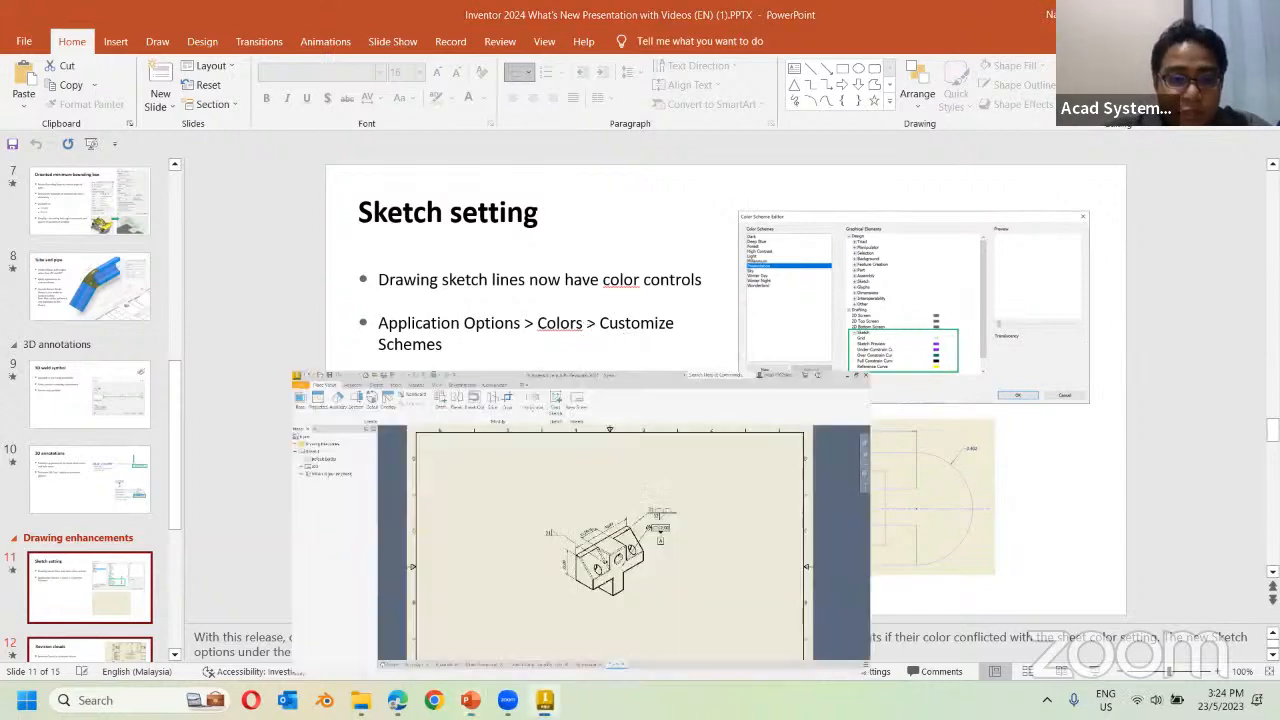
click(545, 700)
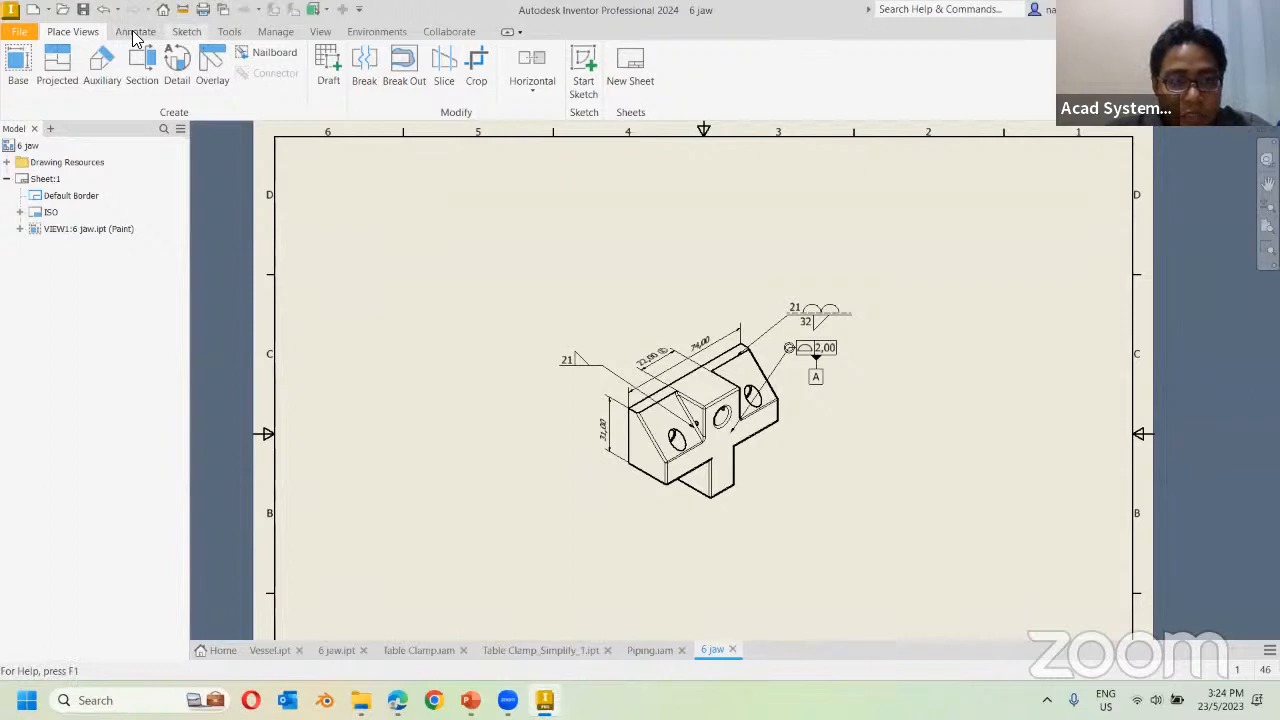
Start a sketch on the drawing sheet and draw a closed six-sided line outline above and left of the jaw view.
click(186, 31)
click(55, 60)
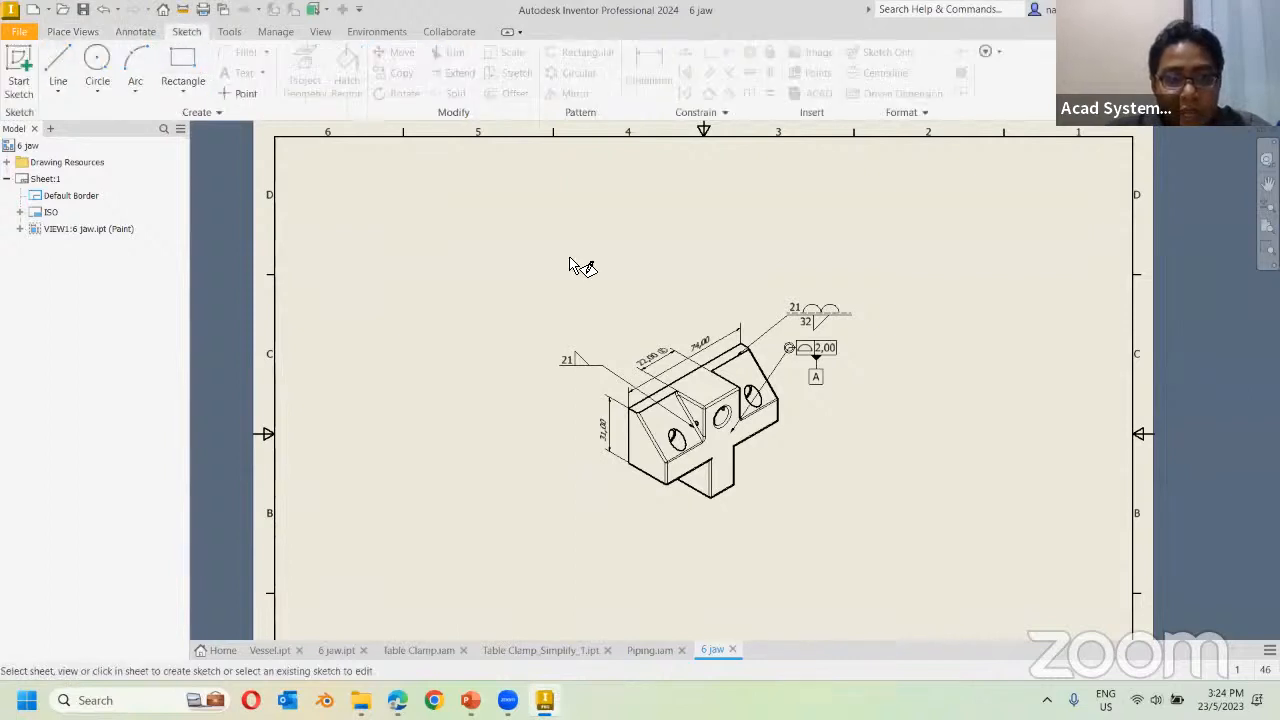
click(433, 235)
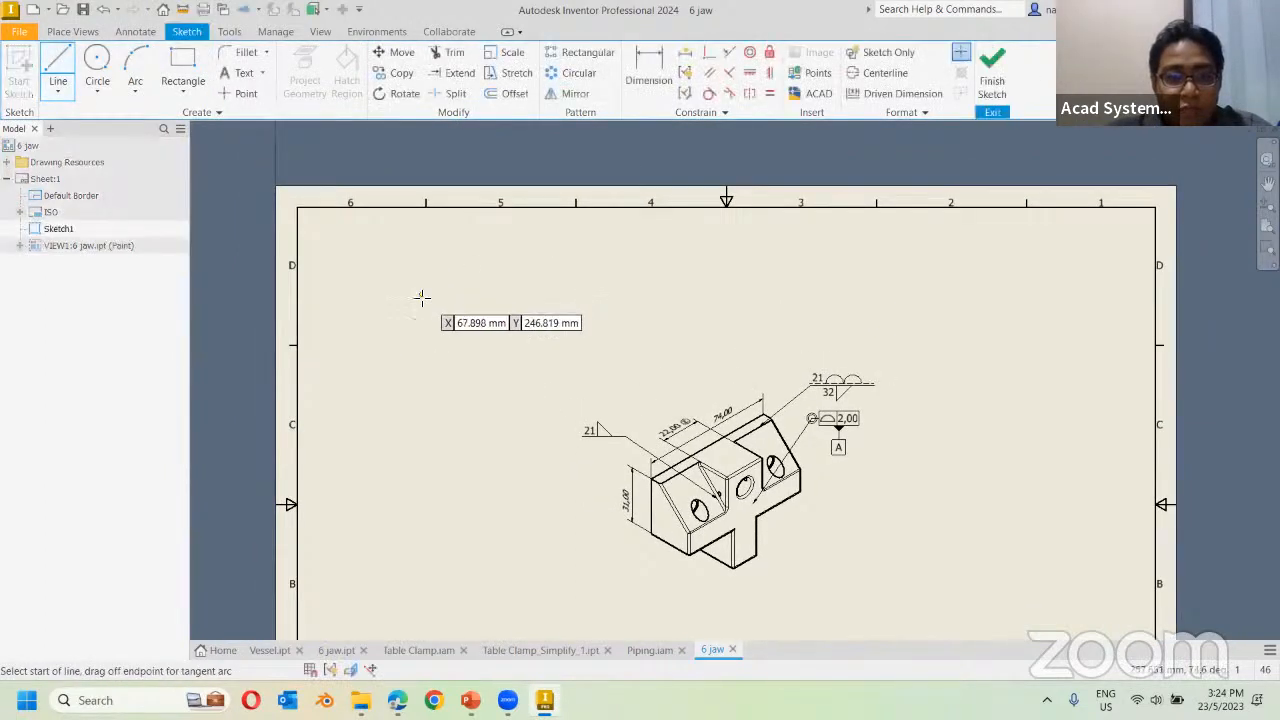
click(520, 277)
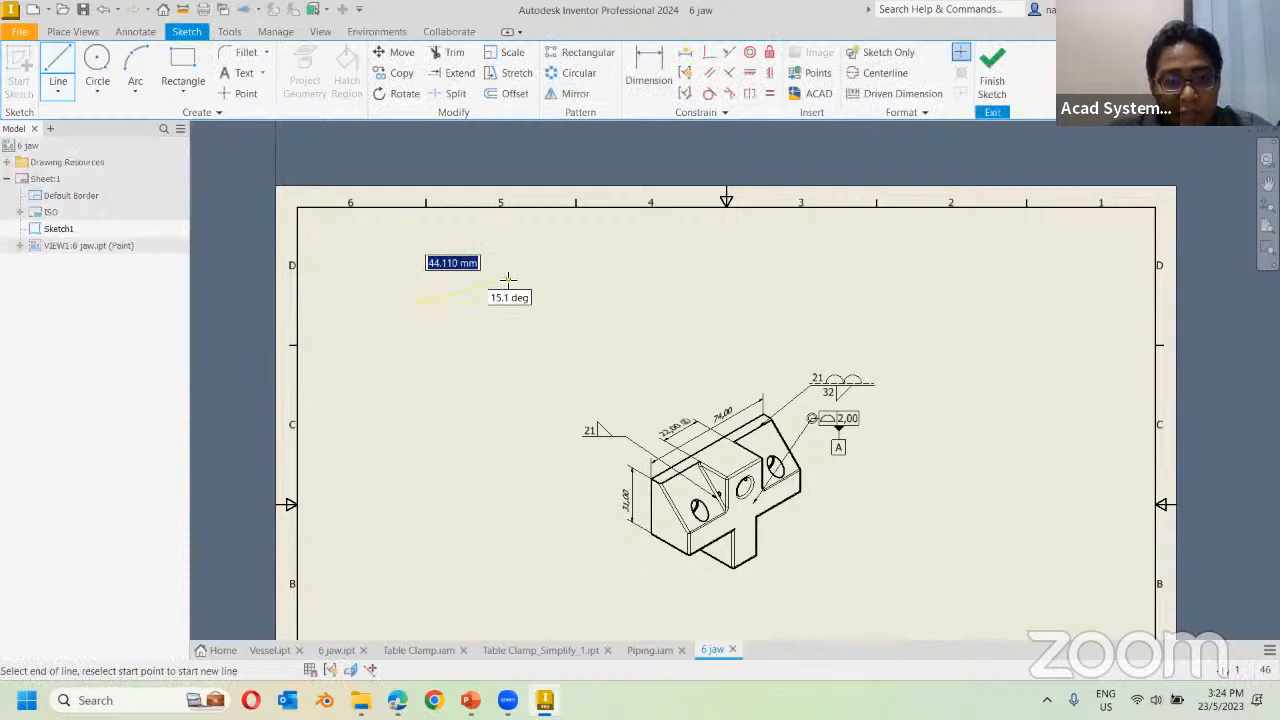
click(527, 330)
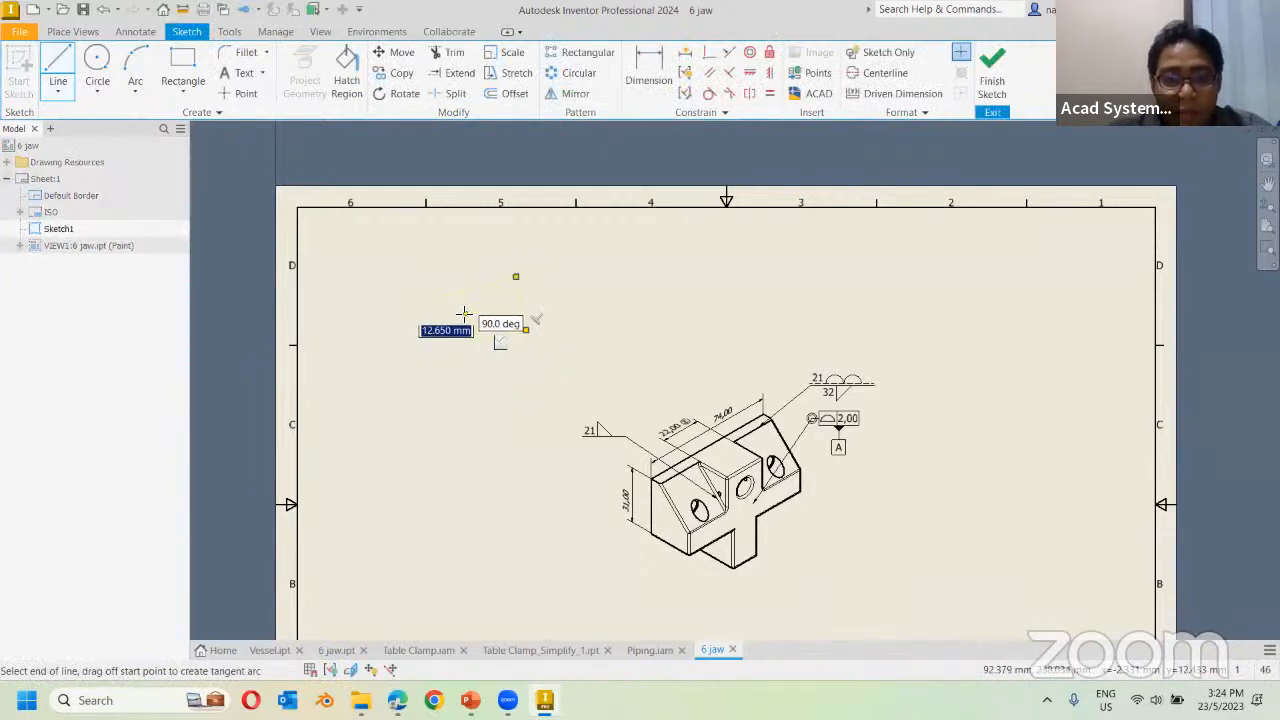
scroll(427, 335, down, 5)
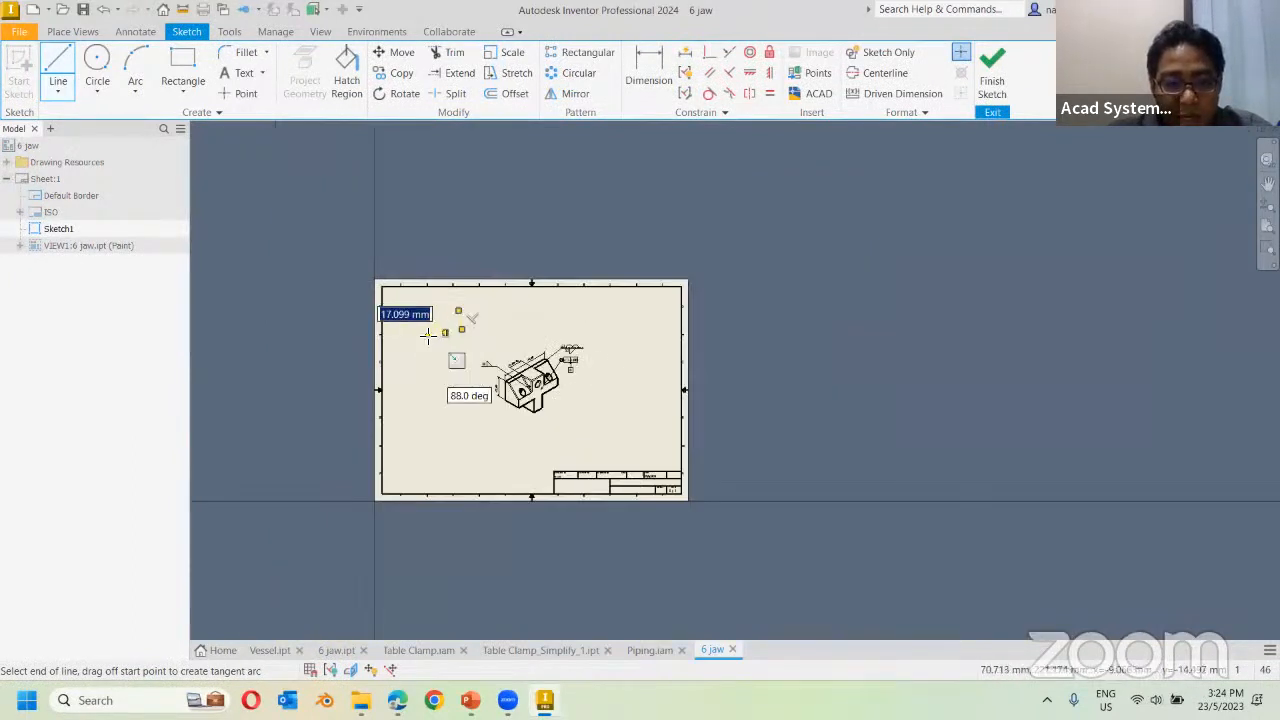
scroll(427, 335, up, 5)
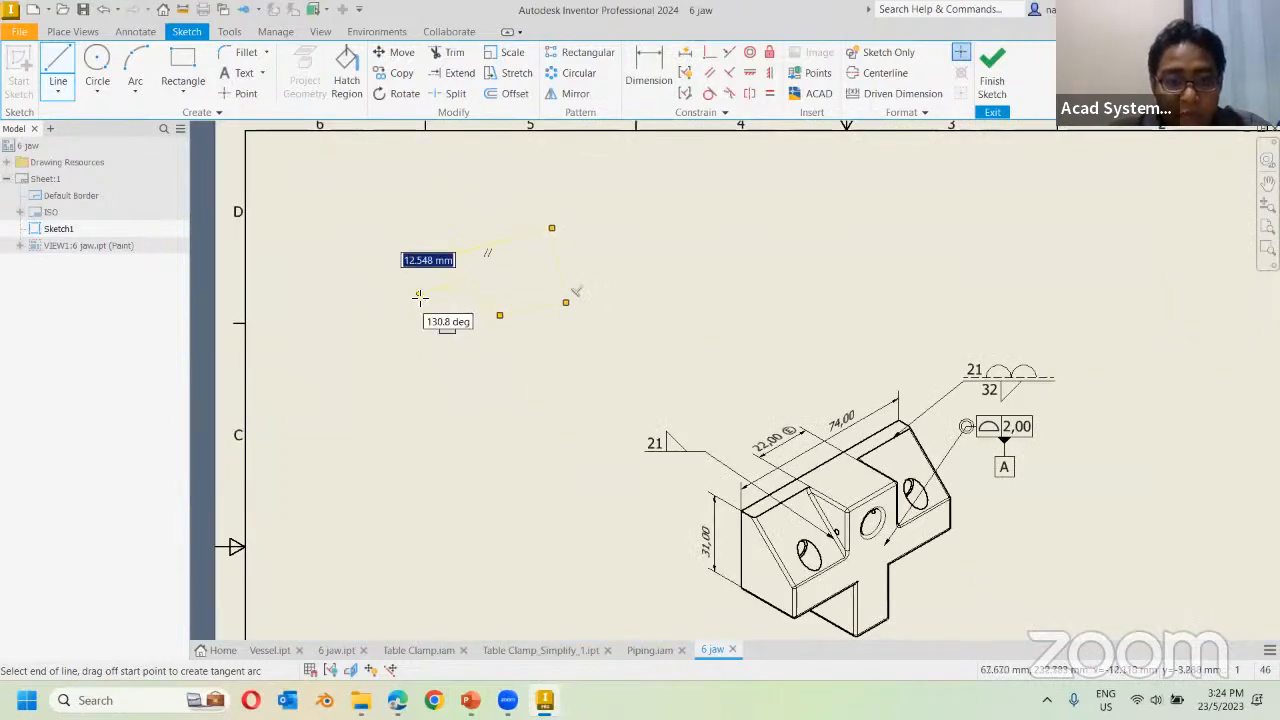
click(420, 297)
click(411, 266)
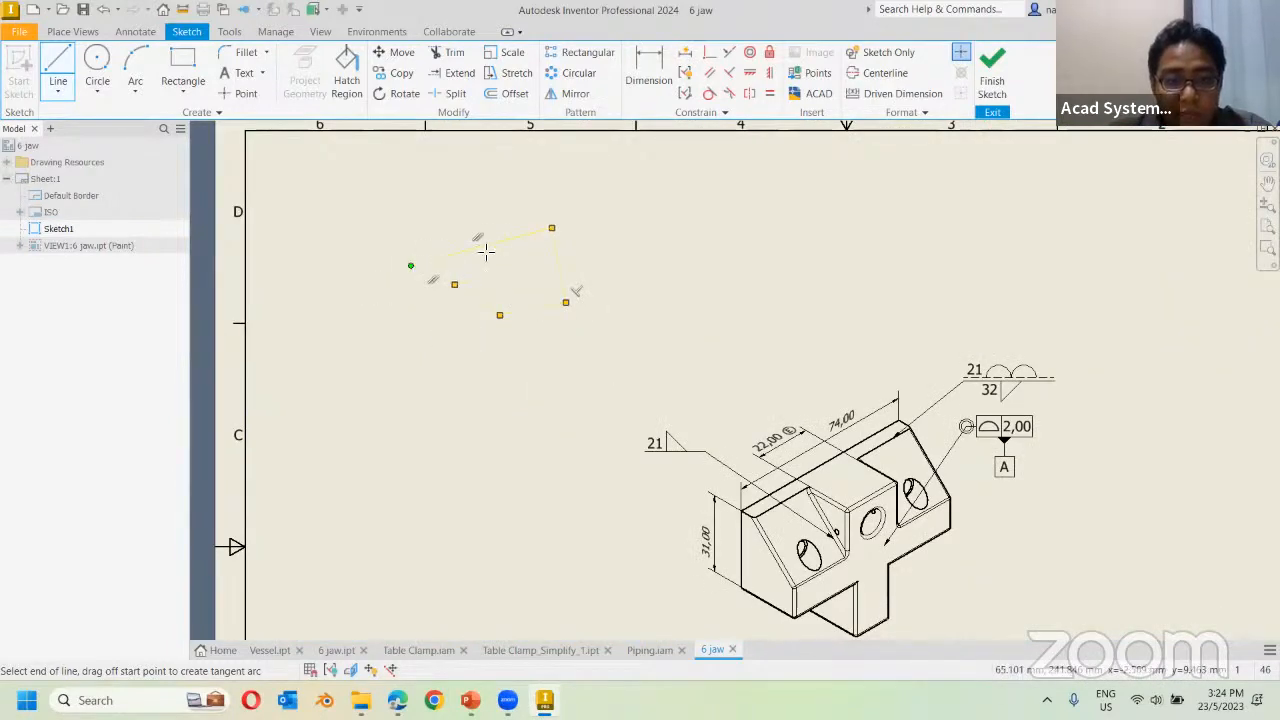
key(Escape)
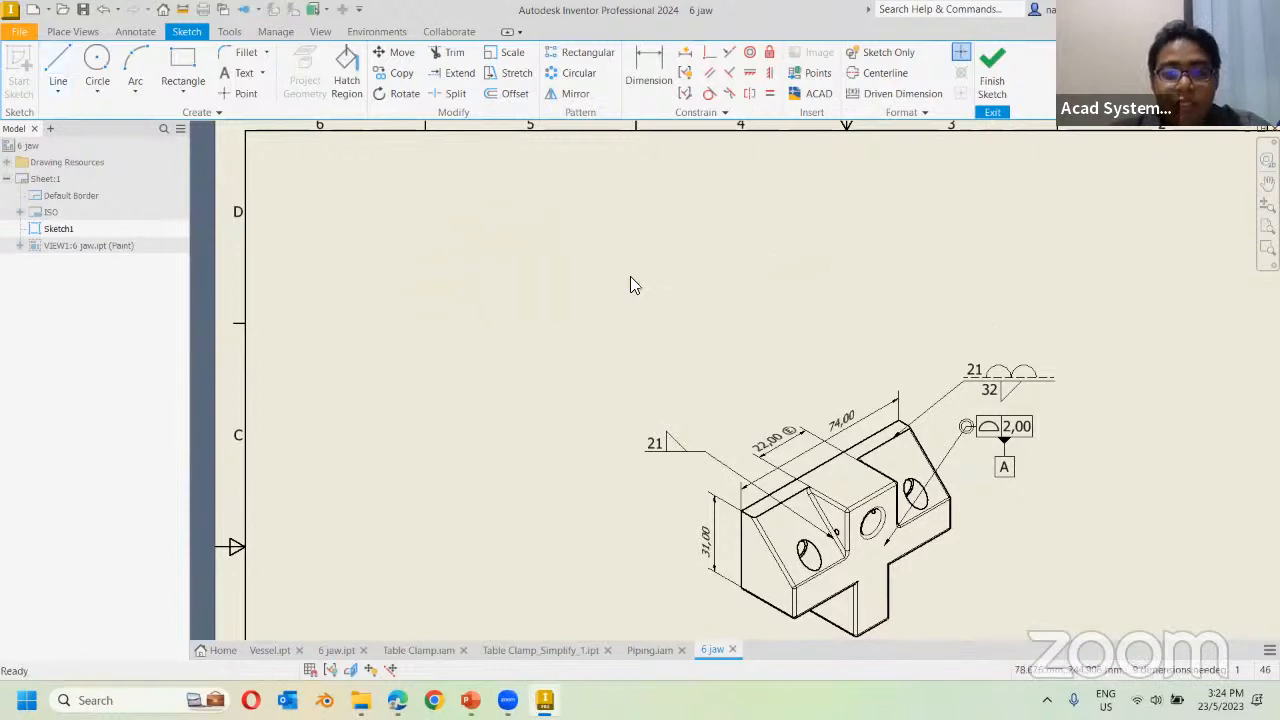
In the Application Options color scheme editor, set the Light scheme's drafting Sketch Preview color to red.
click(229, 31)
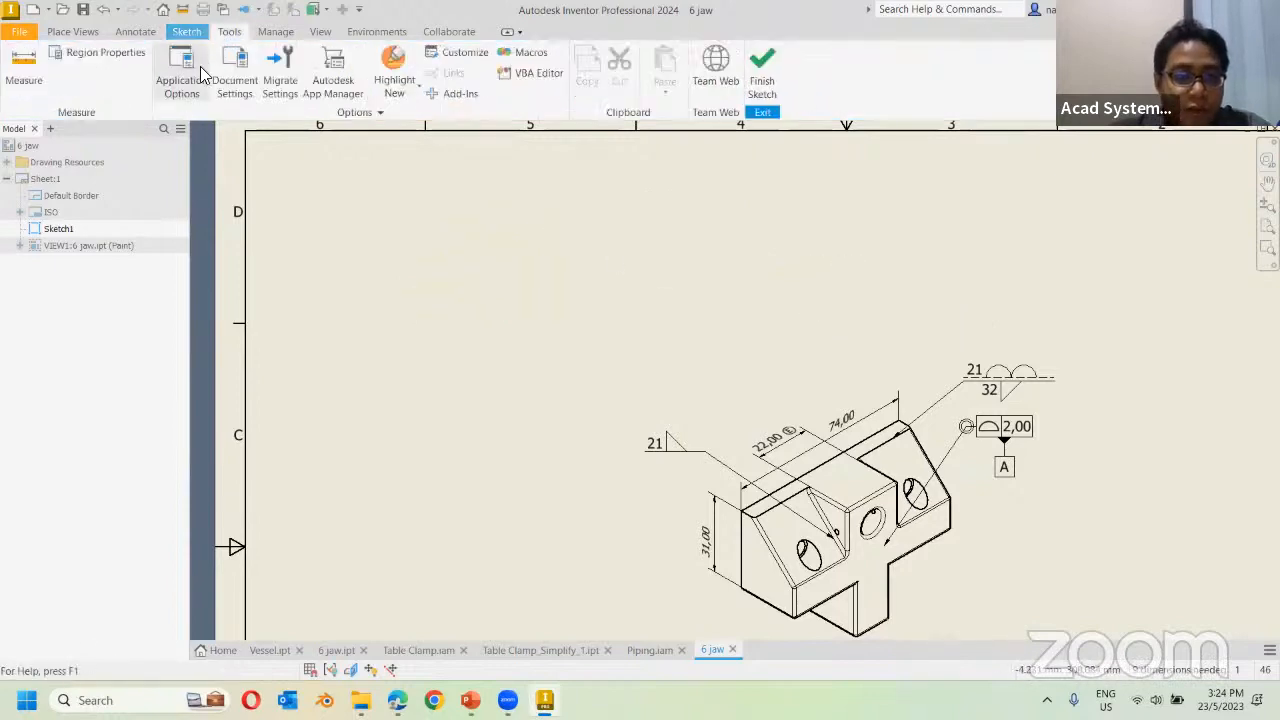
click(194, 66)
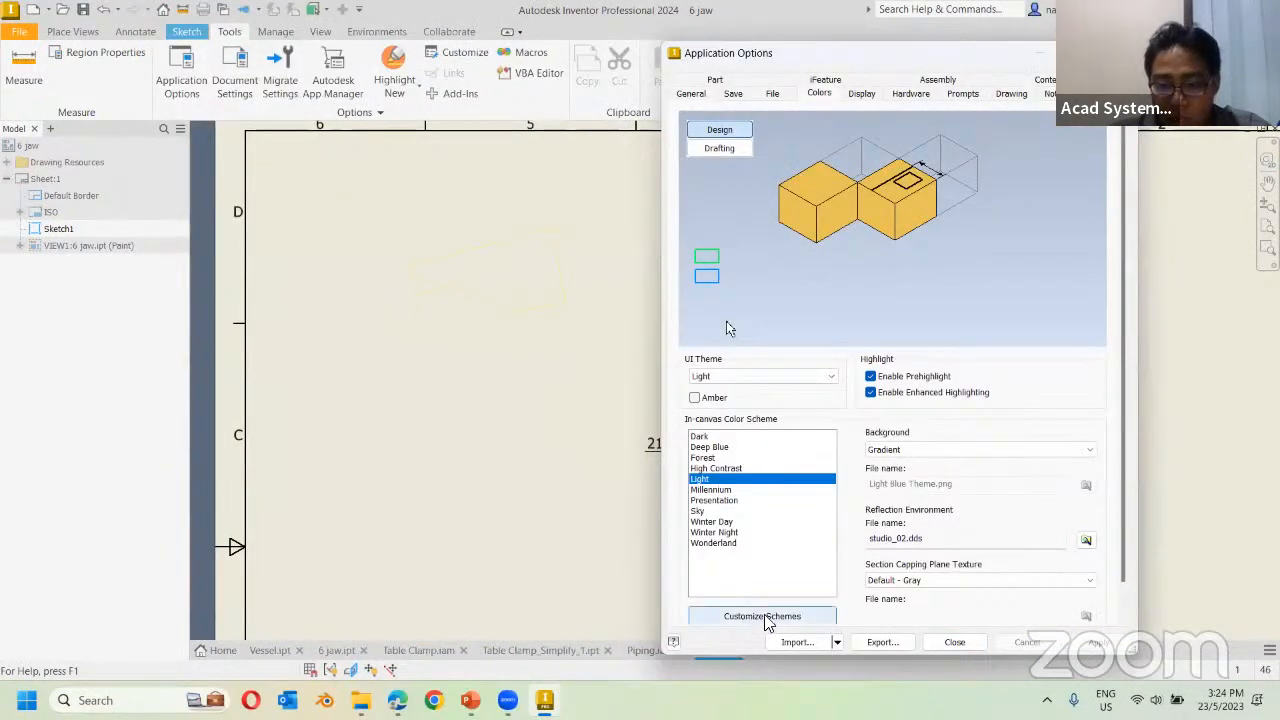
click(786, 620)
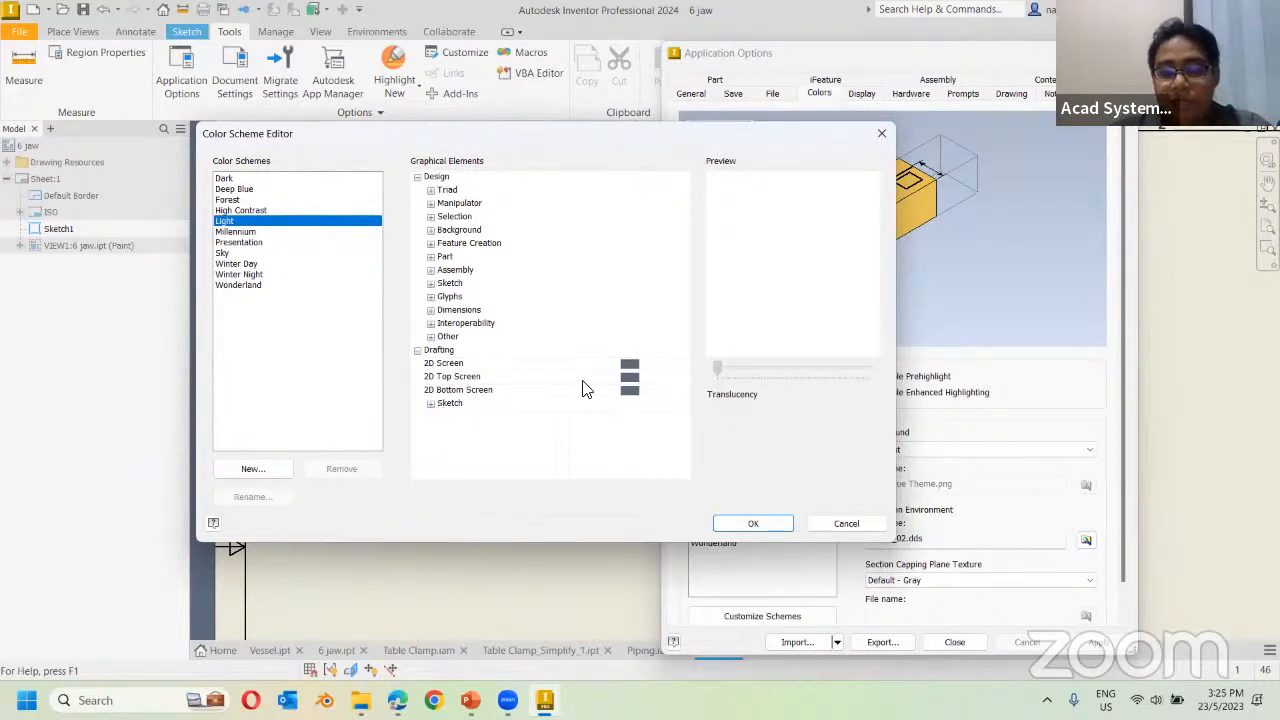
click(430, 404)
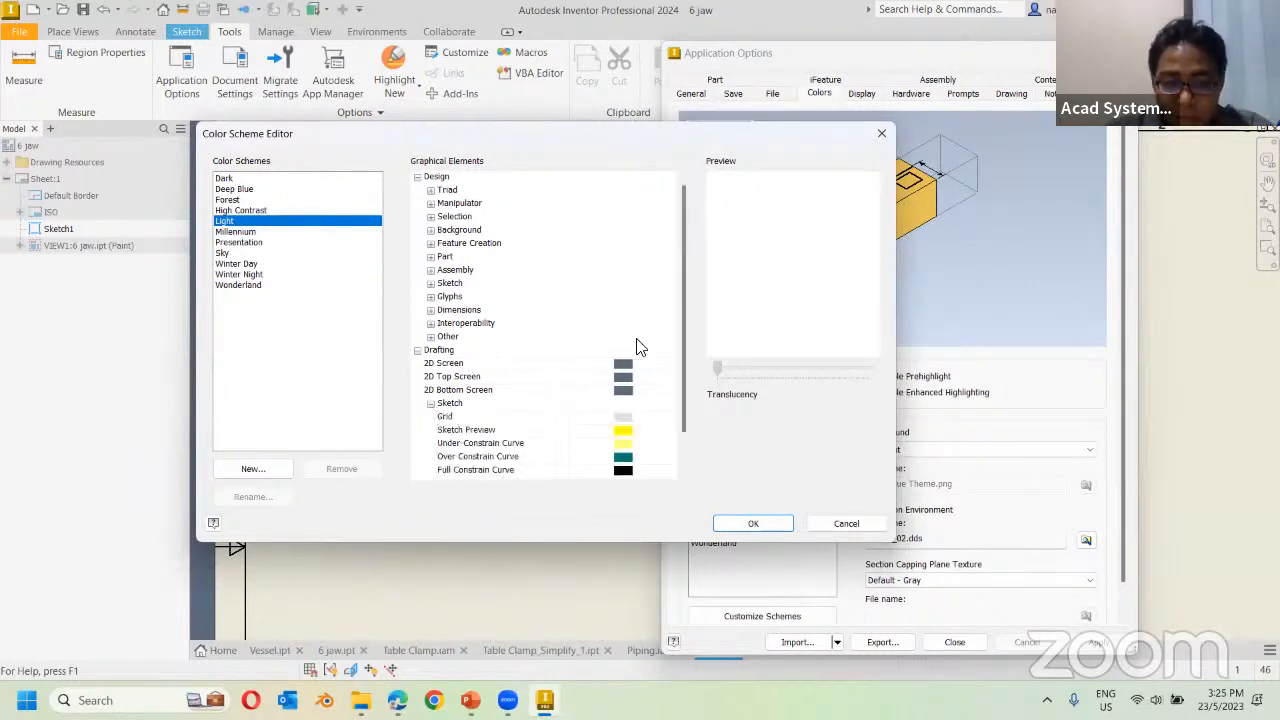
scroll(640, 347, down, 1)
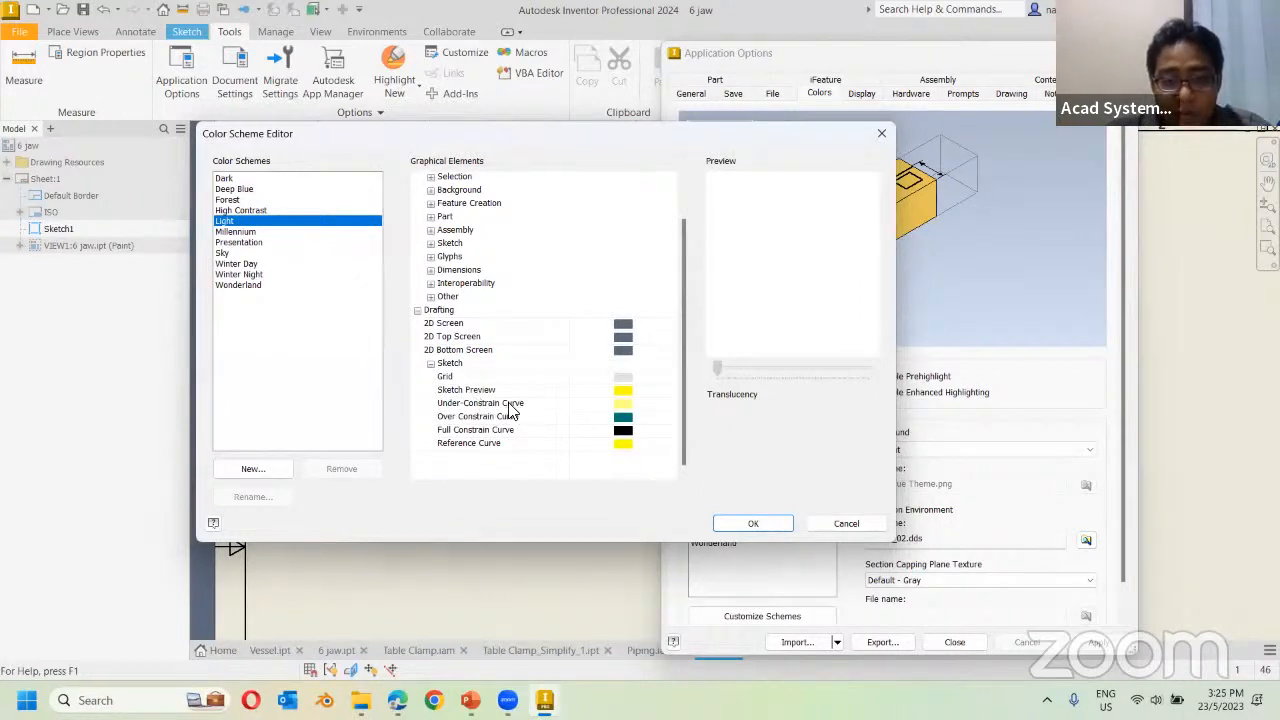
click(620, 391)
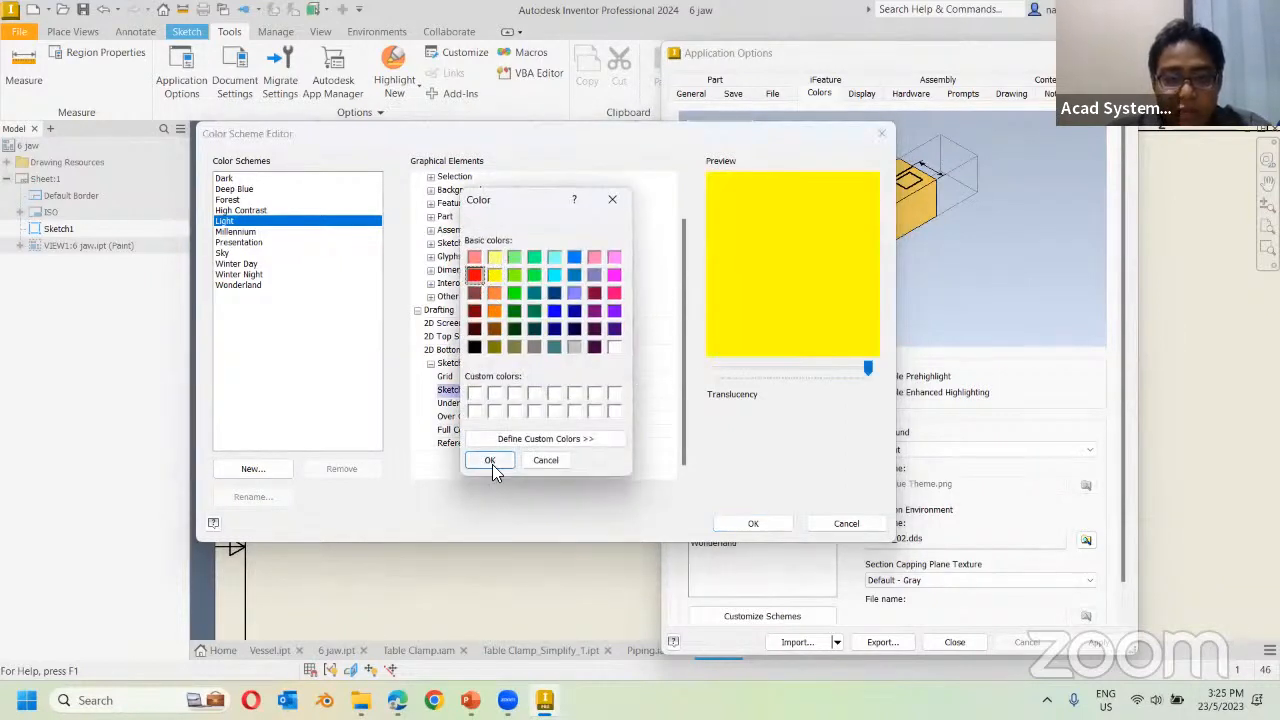
click(490, 462)
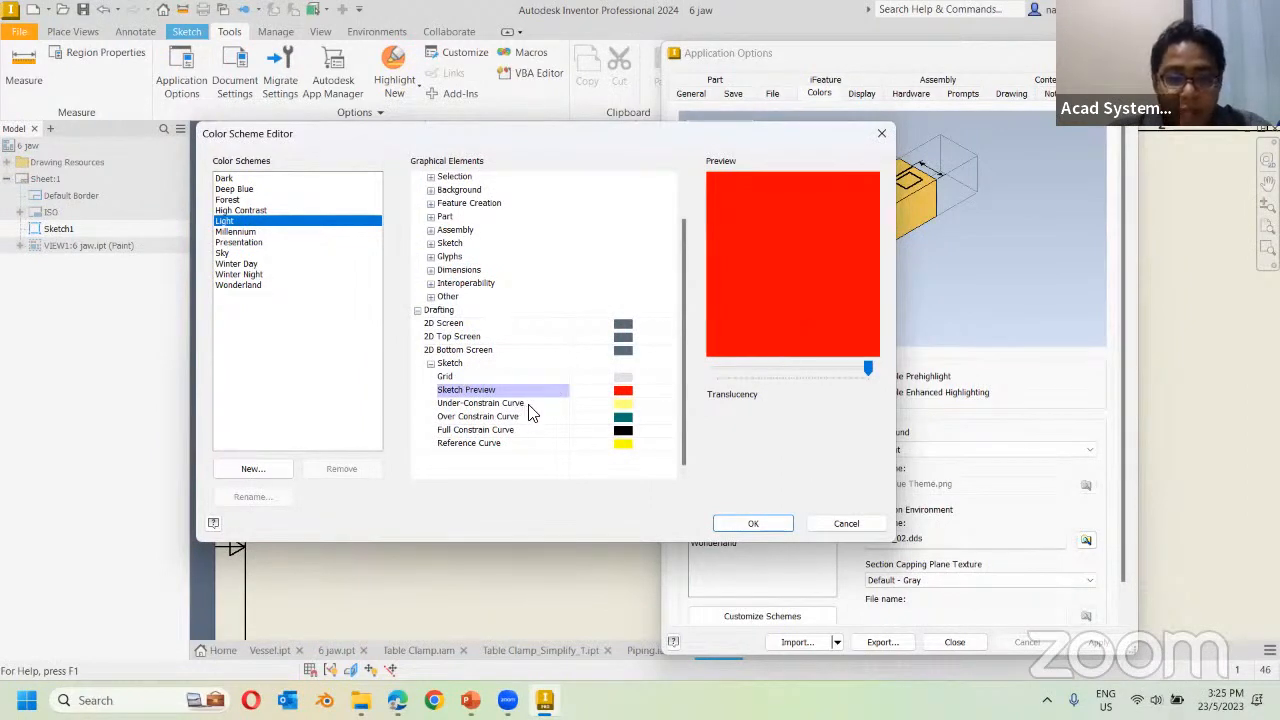
Set the drafting Under-Constrain Curve color to dark green and apply the customized scheme.
click(622, 404)
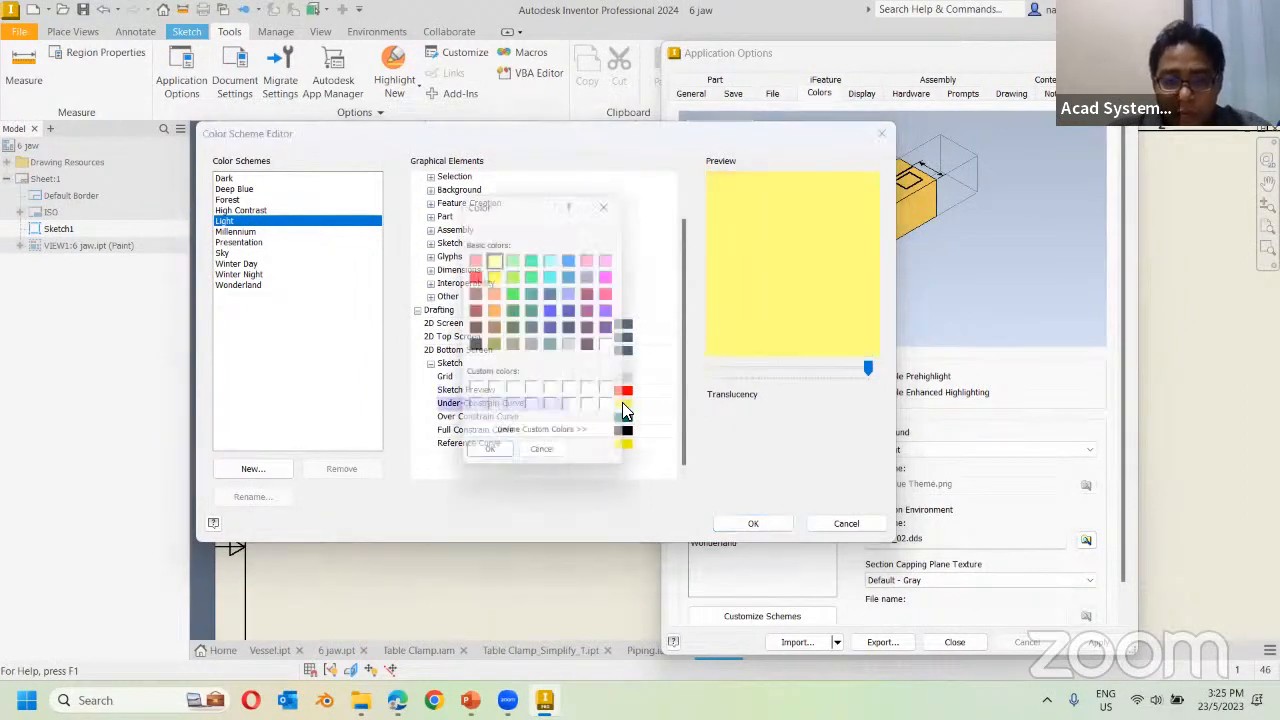
click(514, 311)
click(490, 460)
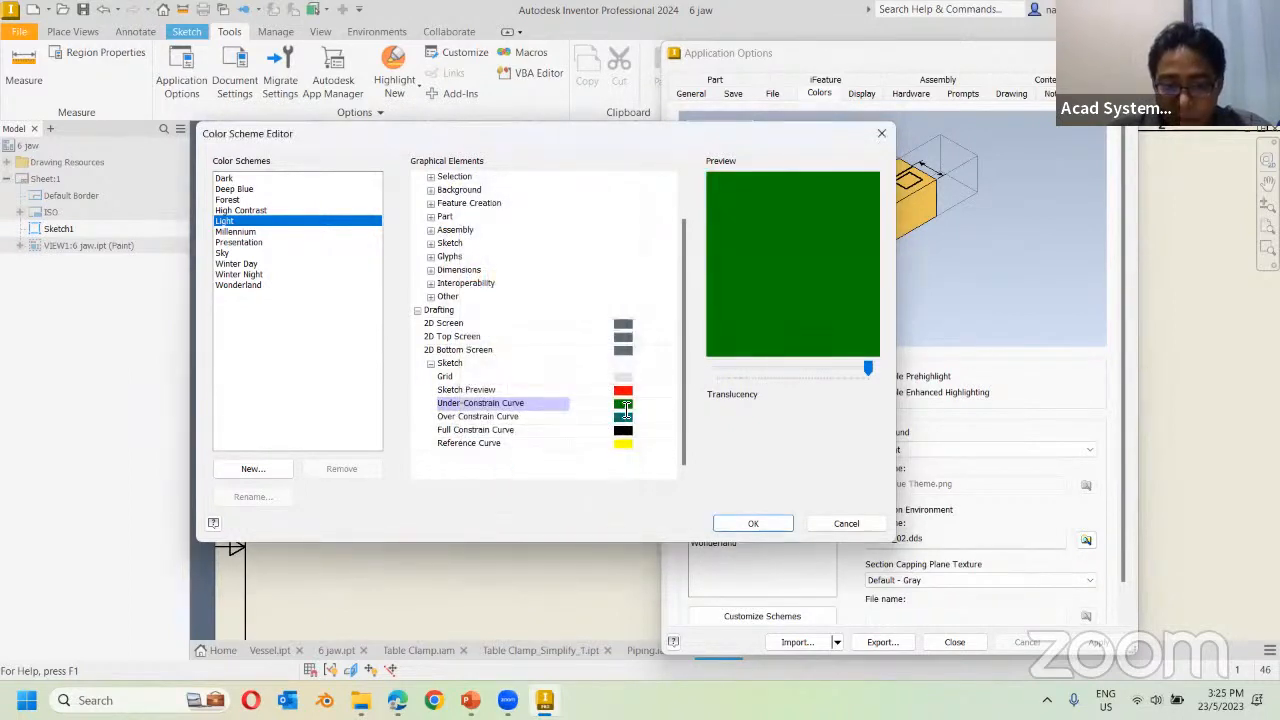
click(753, 523)
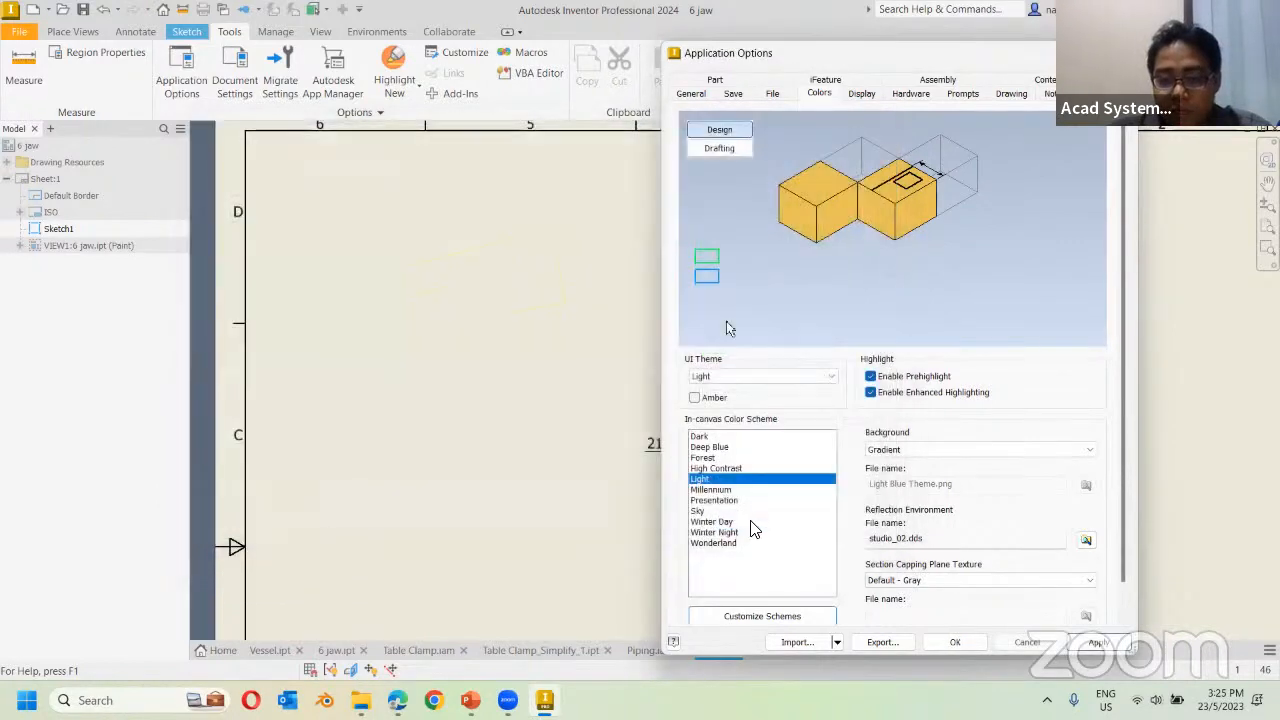
click(955, 642)
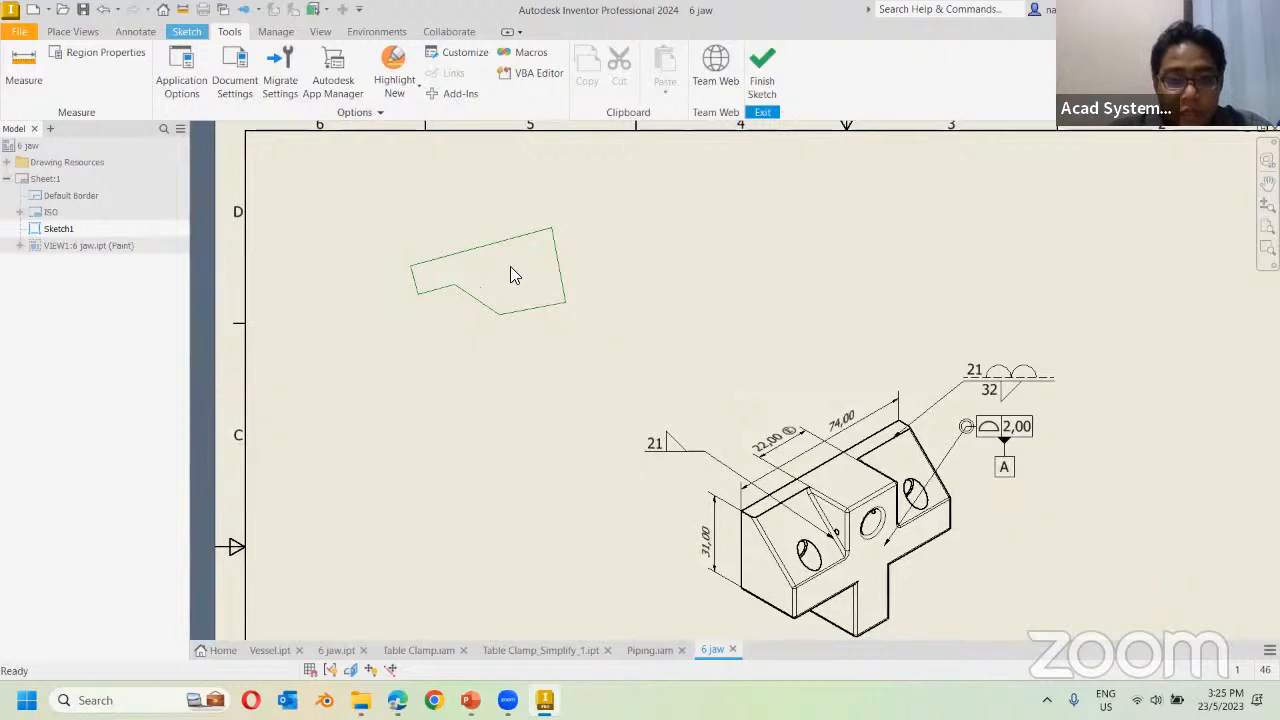
Draw a second closed six-sided line outline to the right of the first one and finish the sketch.
click(186, 31)
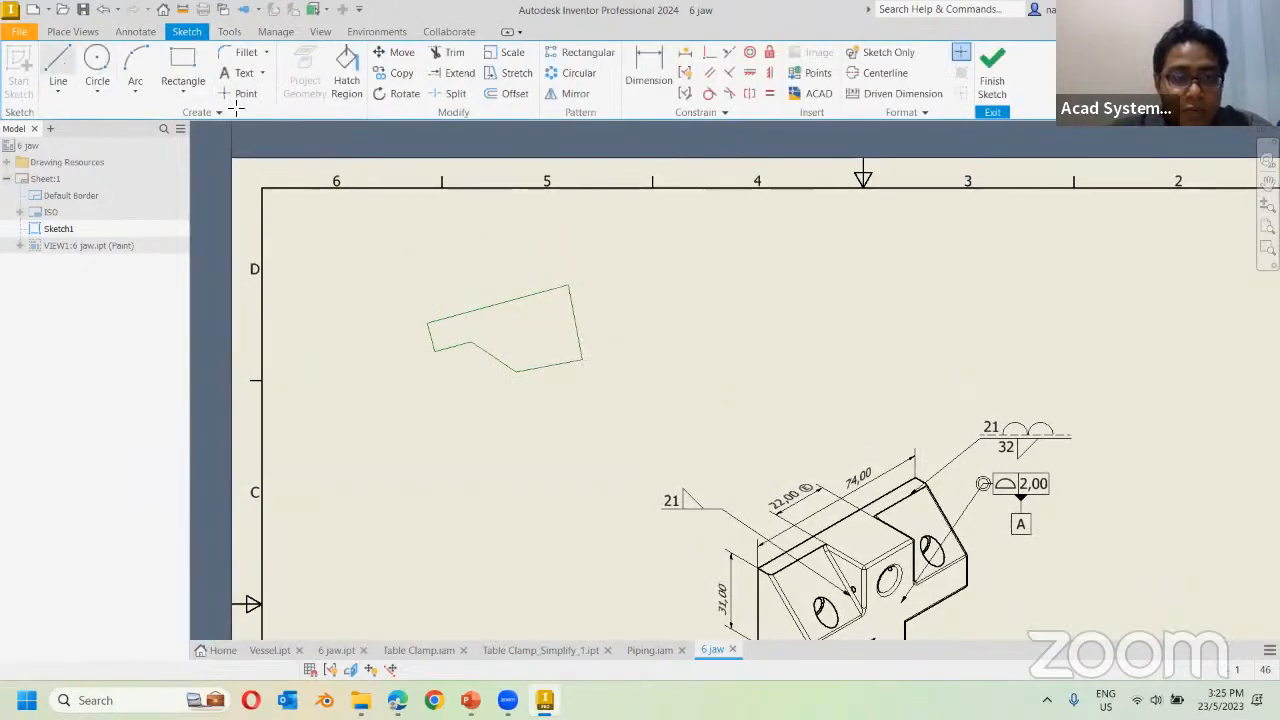
key(l)
click(625, 300)
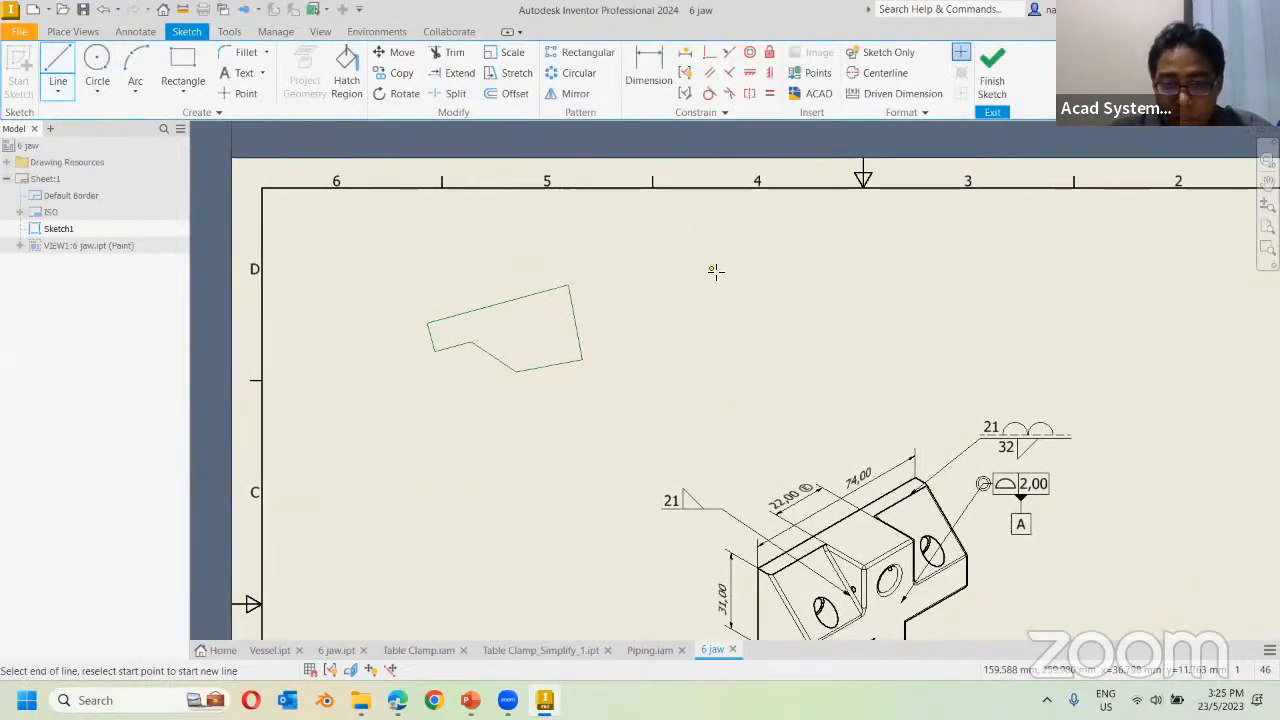
click(713, 270)
click(760, 326)
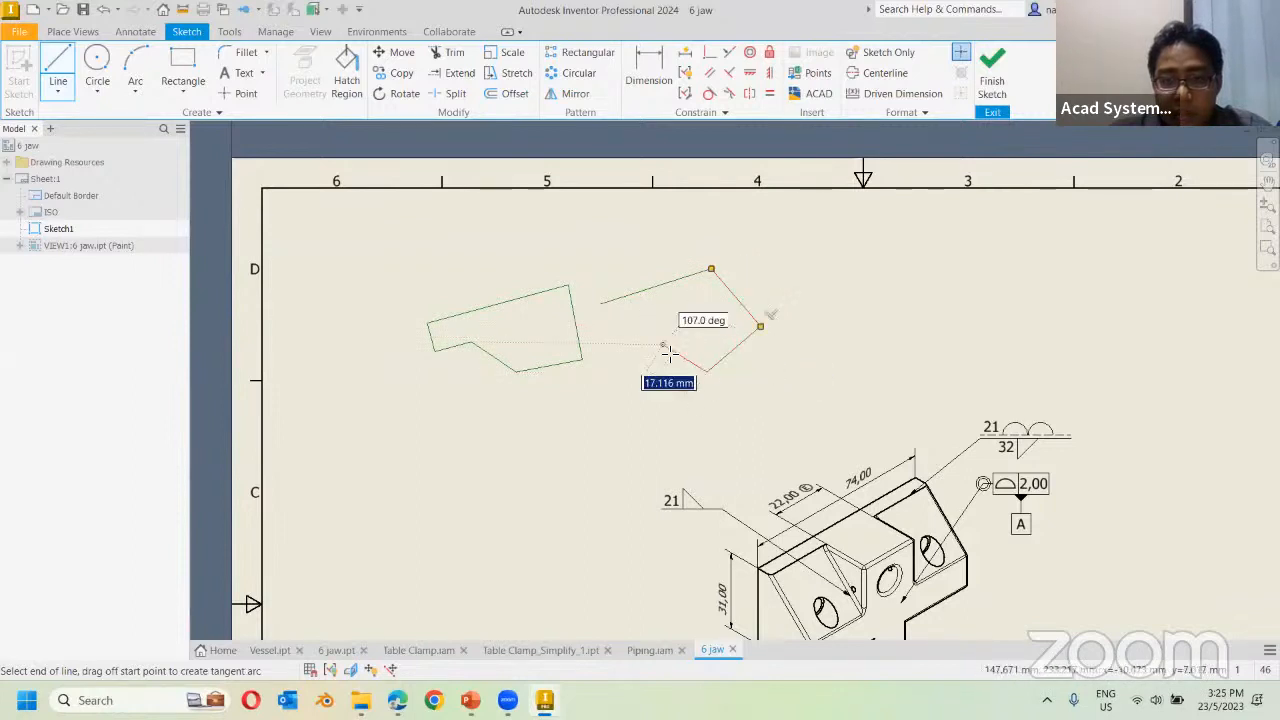
click(707, 370)
click(615, 349)
click(600, 304)
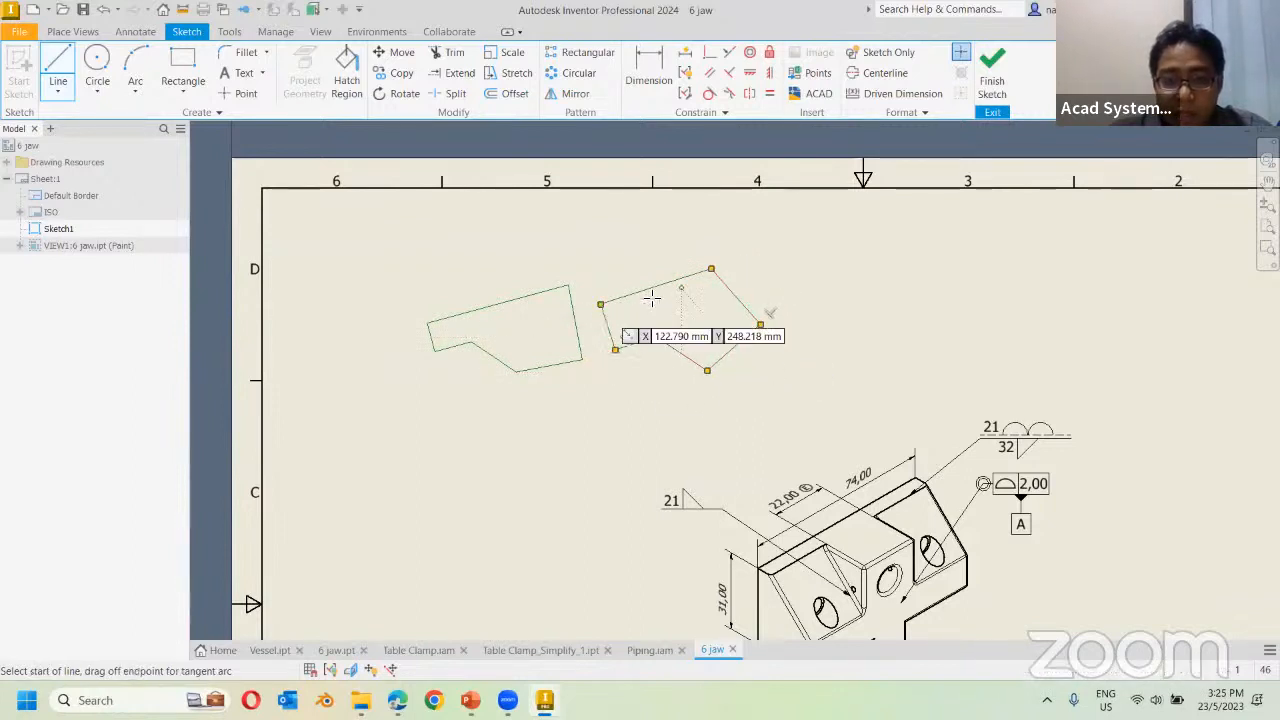
key(Escape)
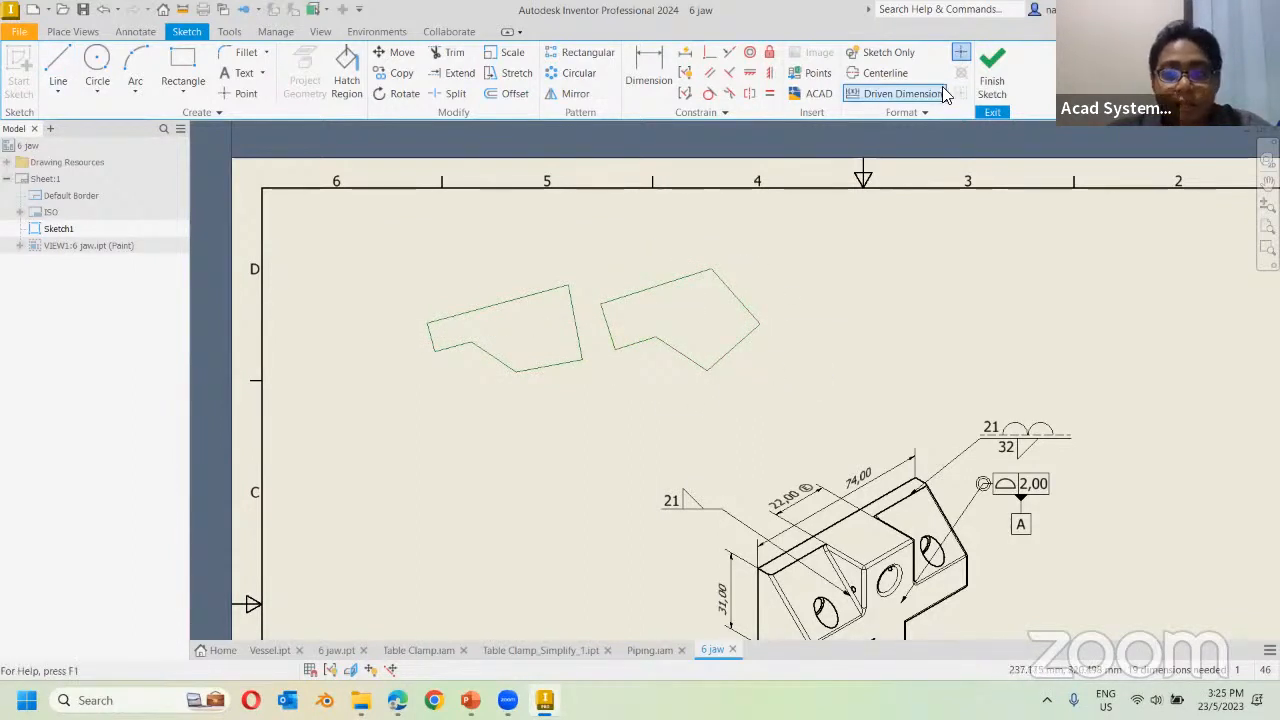
click(992, 74)
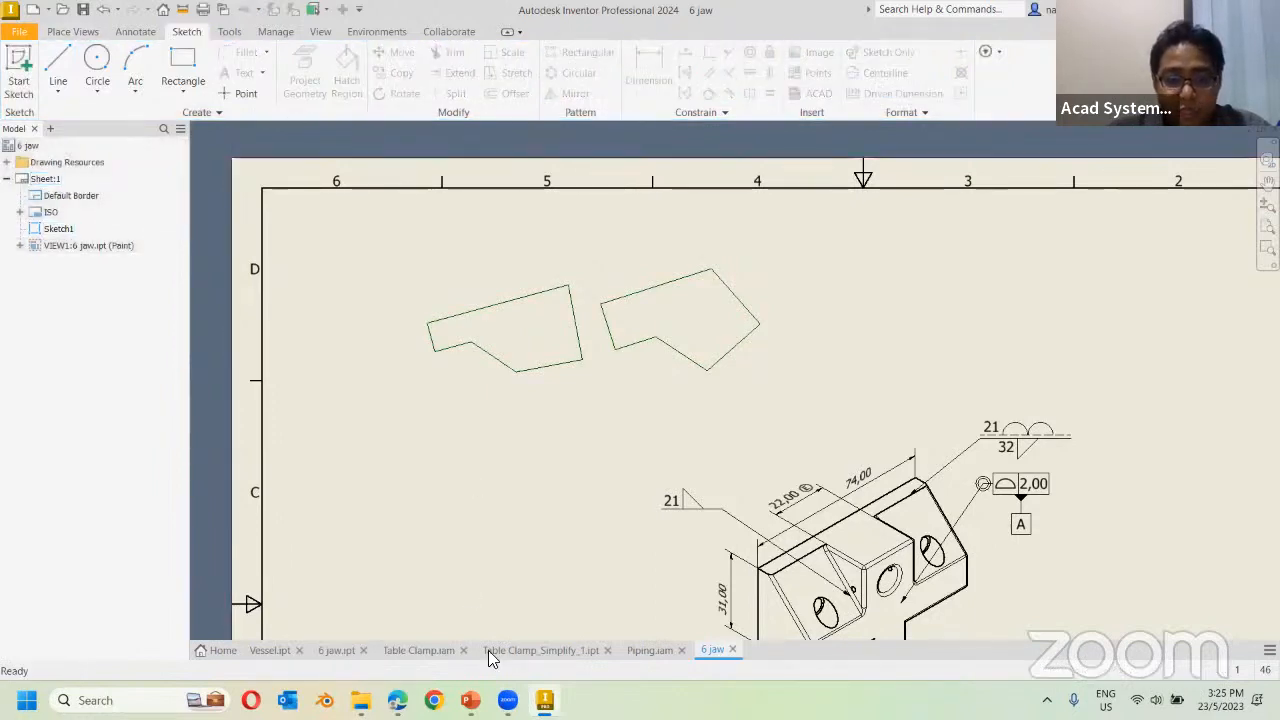
Switch to the PowerPoint presentation and advance from the Sketch setting slide to the Revision clouds slide.
click(470, 700)
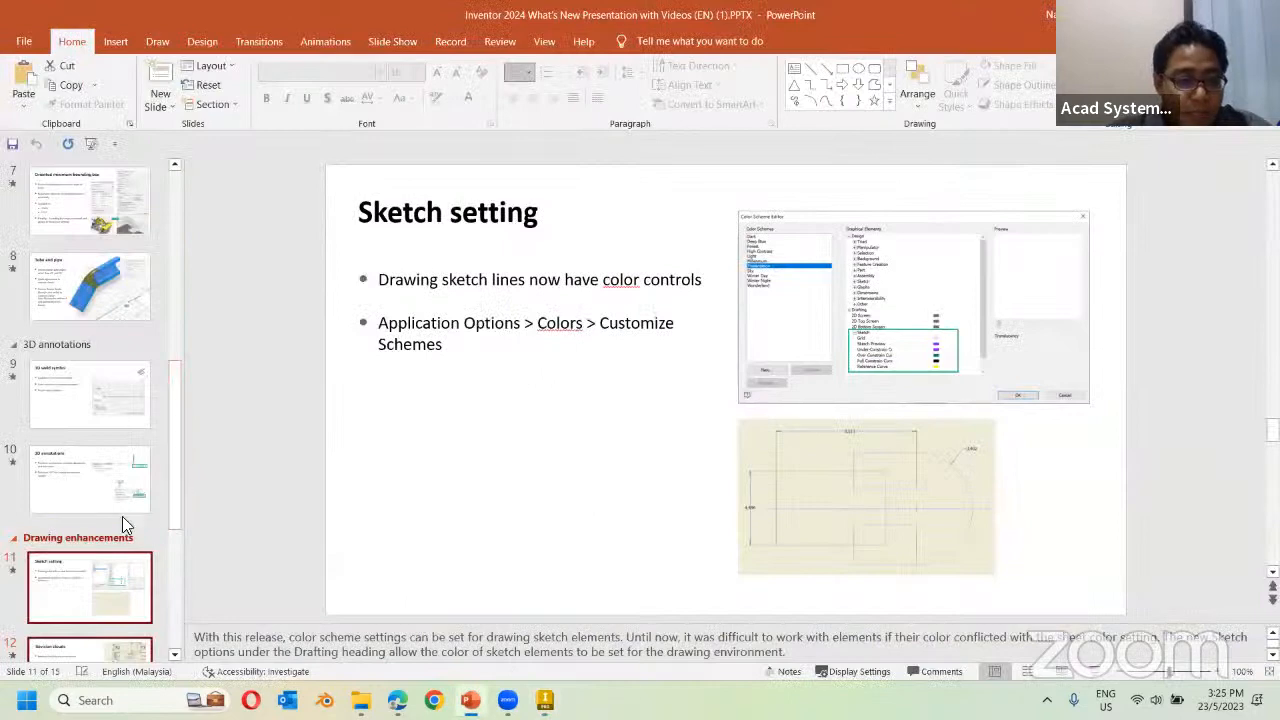
click(110, 604)
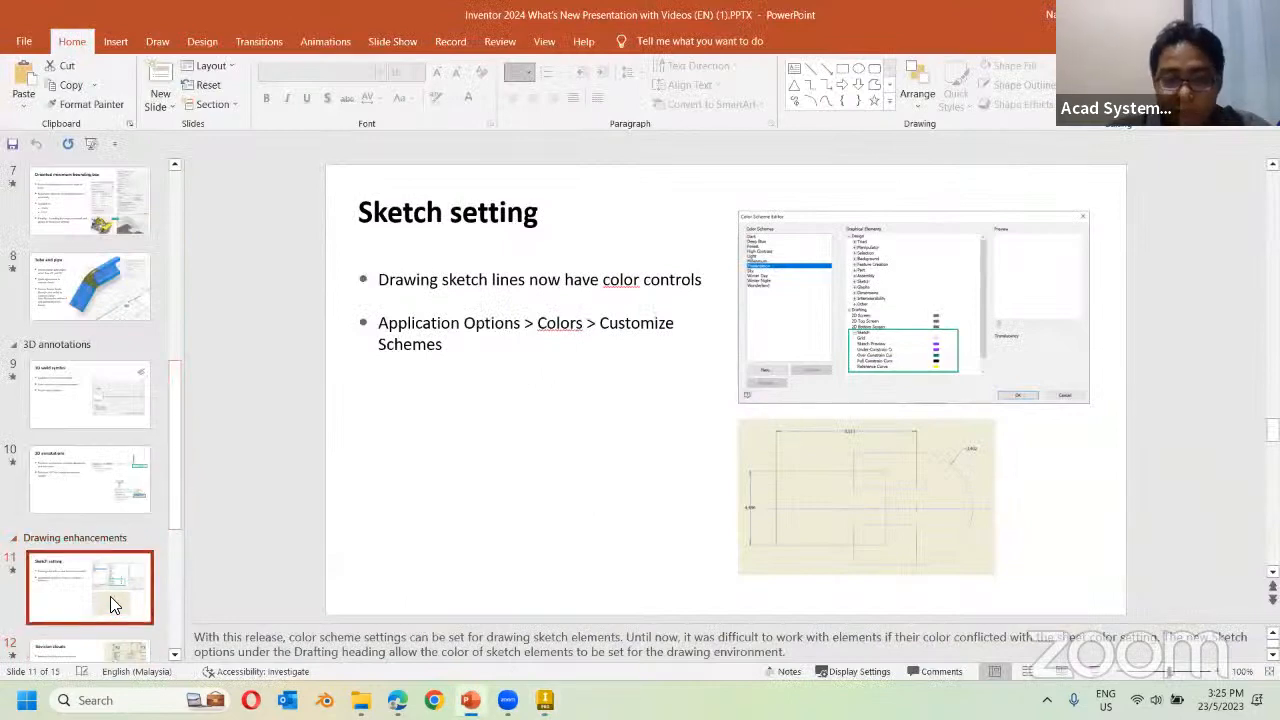
key(Down)
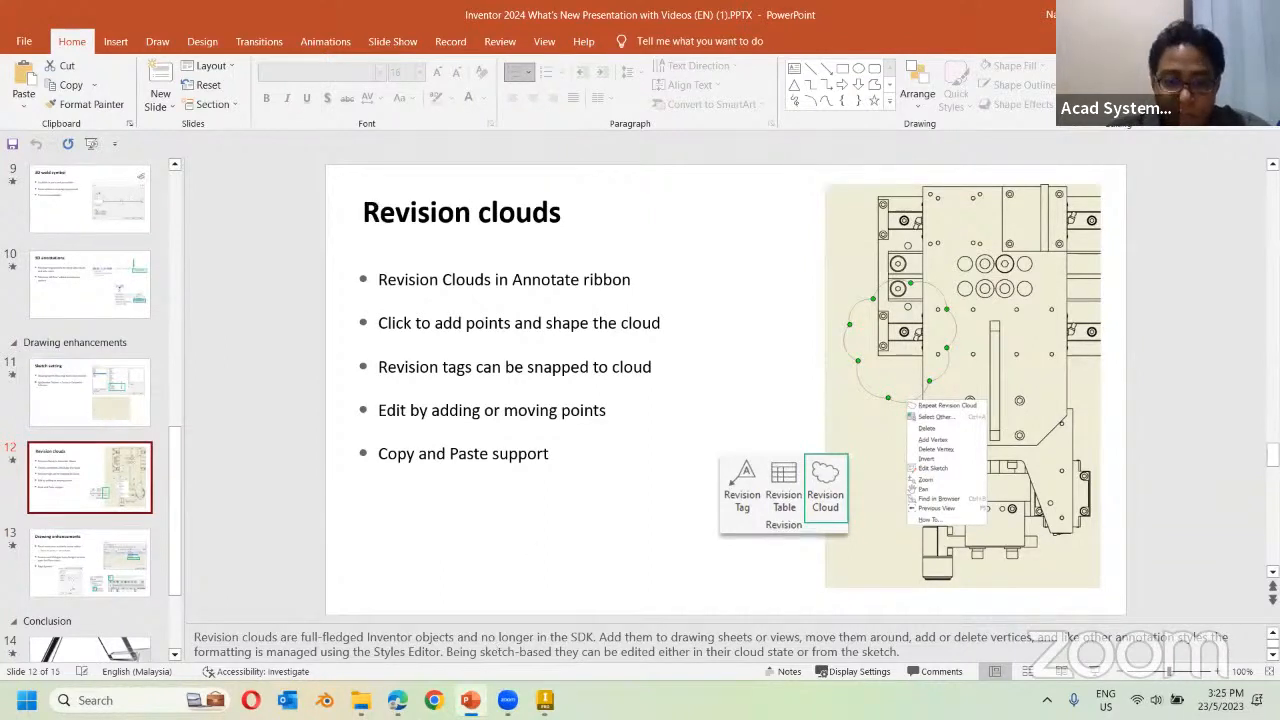
Switch back to Inventor and start a base view of Assembly1_Simplify_1.ipt on the 6 jaw drawing sheet.
click(544, 700)
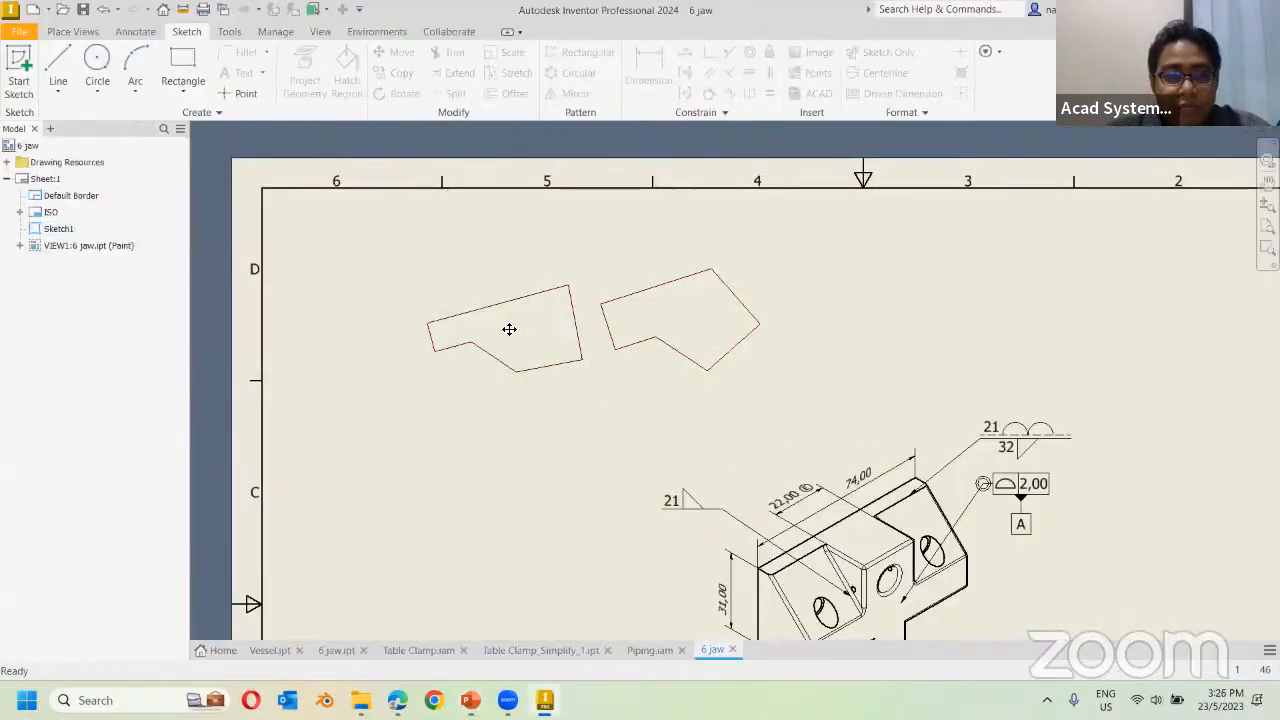
scroll(370, 202, up, 3)
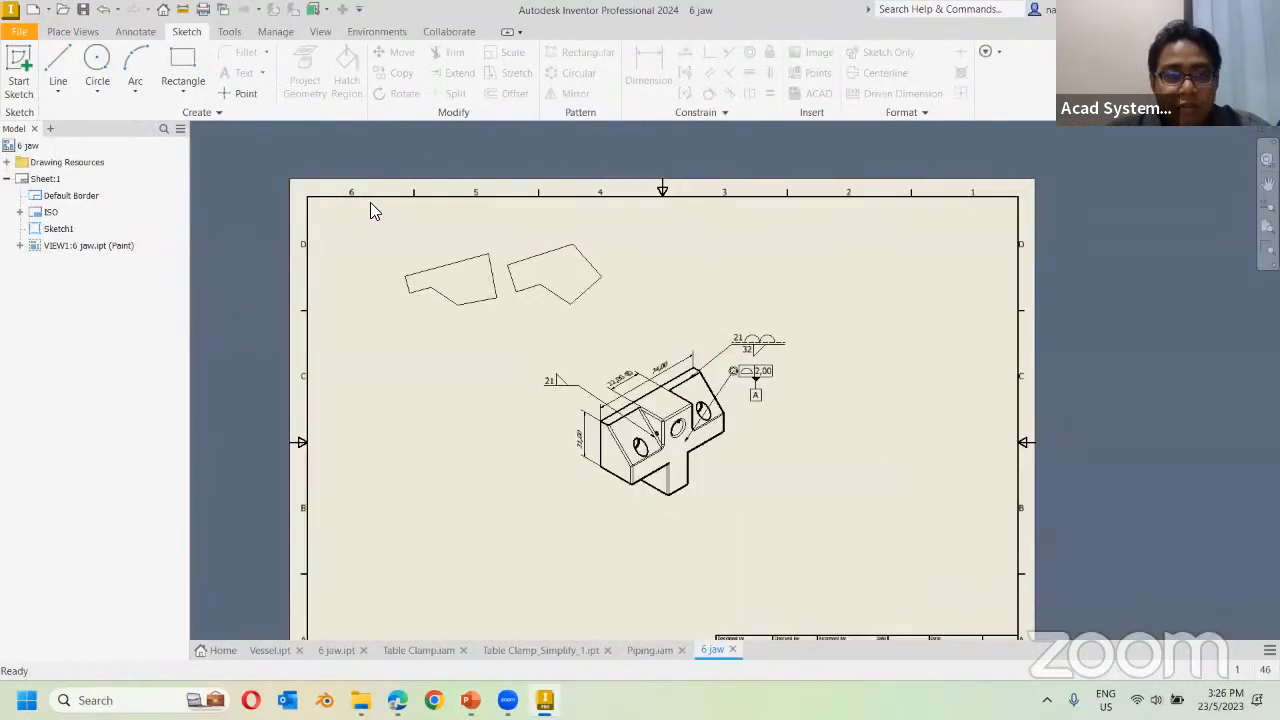
click(135, 31)
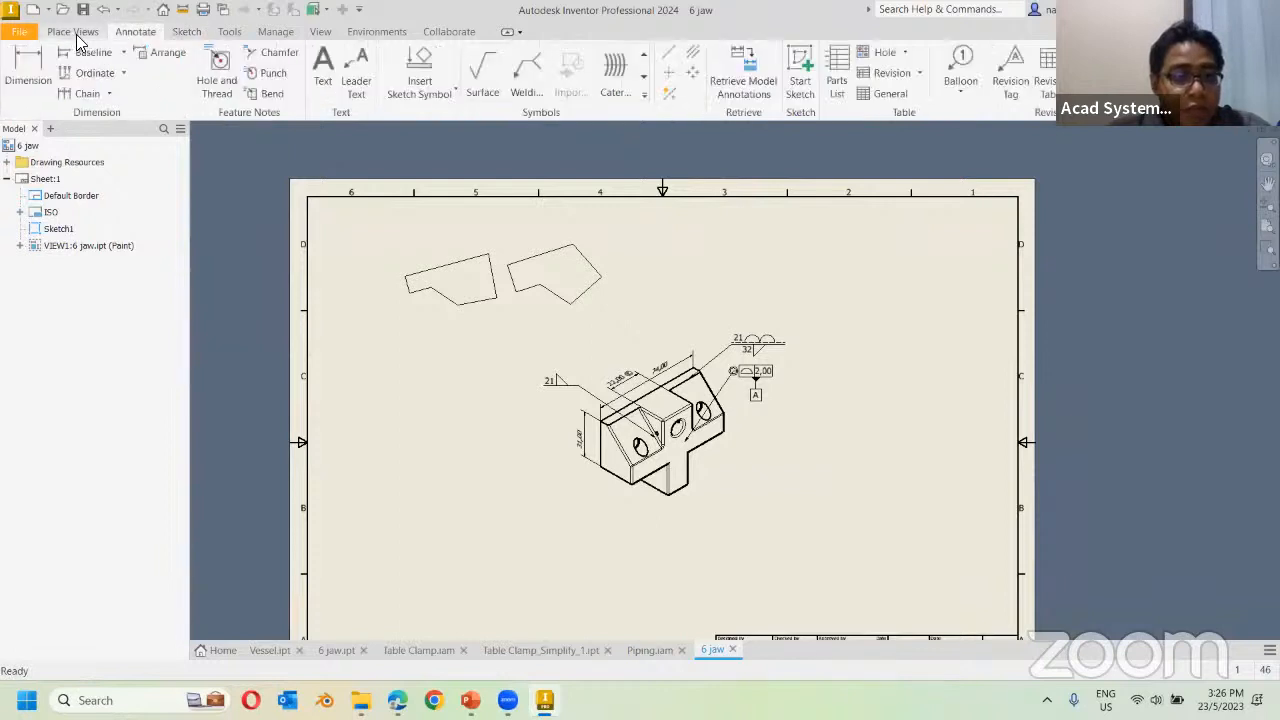
click(73, 31)
click(18, 66)
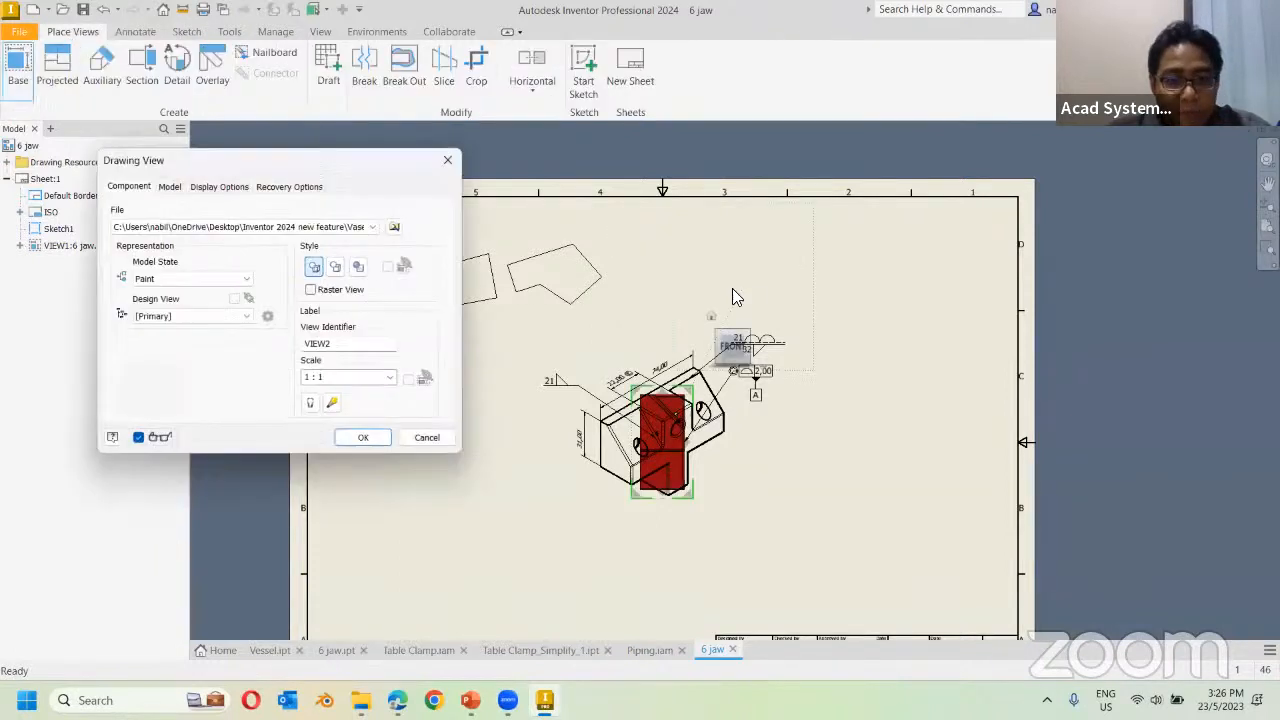
click(394, 226)
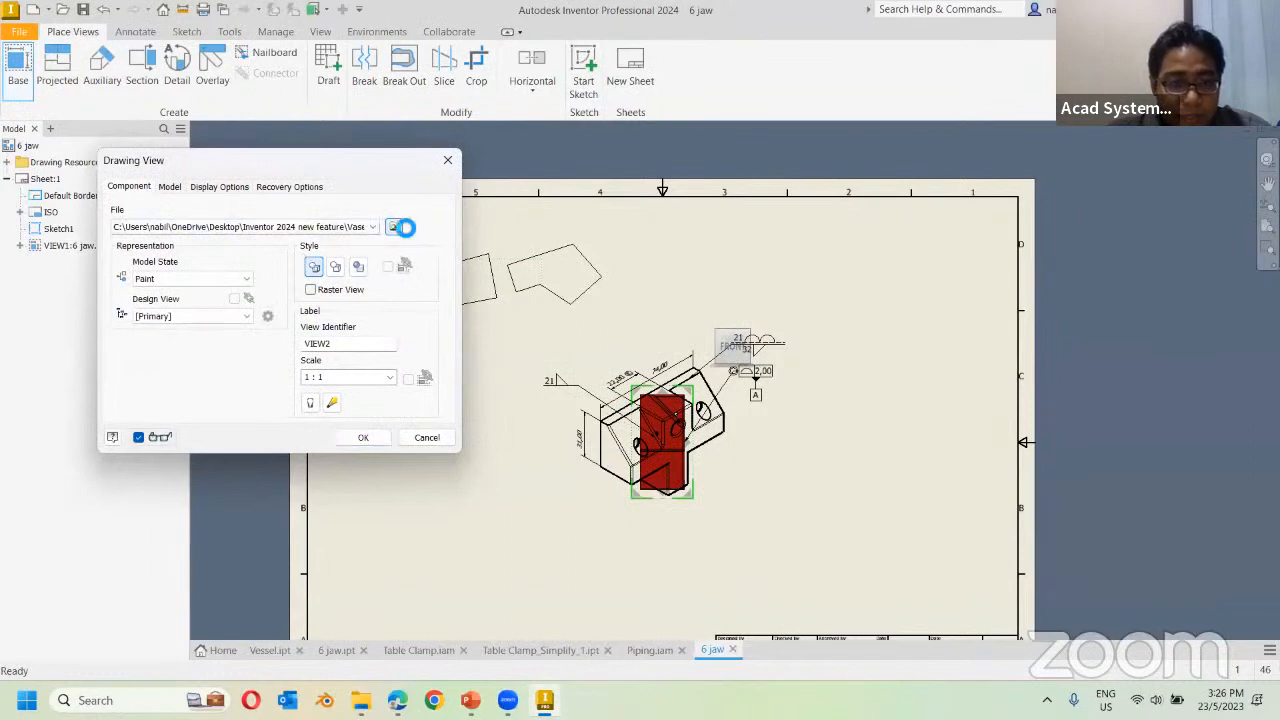
double_click(536, 382)
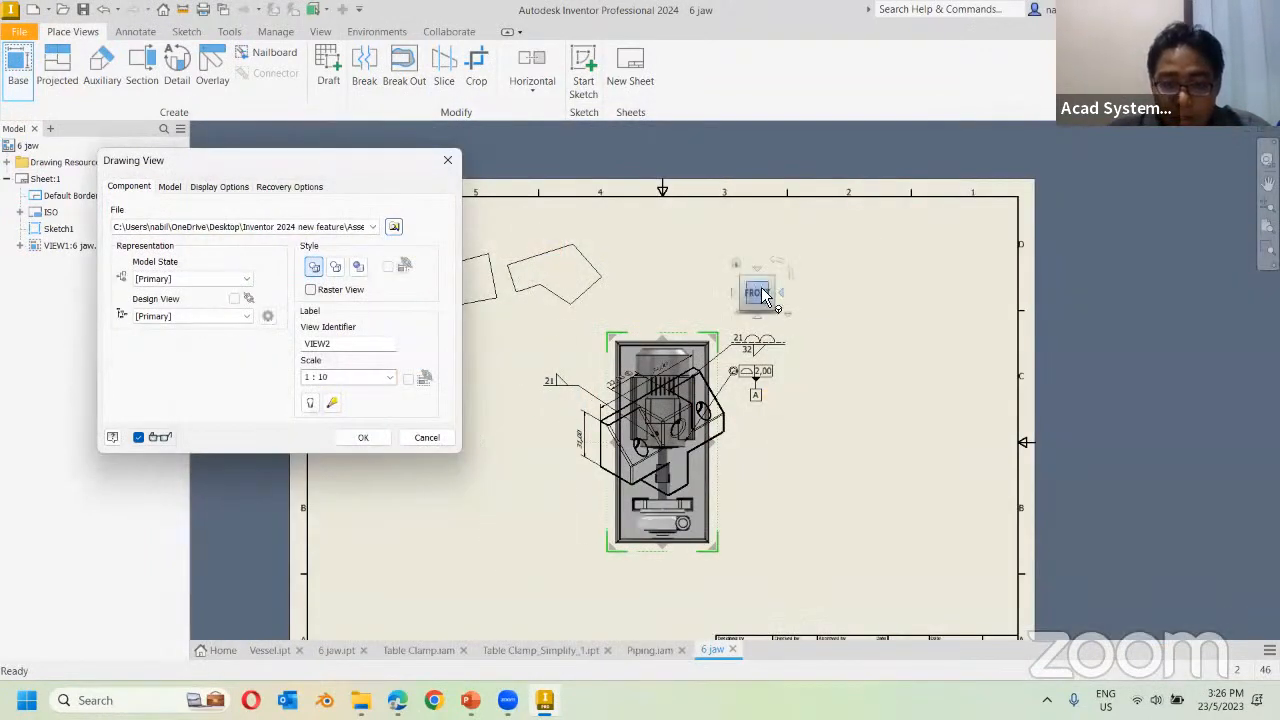
Orient the base view to the assembly's left side, rotated so that the frame lies horizontally, and place it.
click(735, 291)
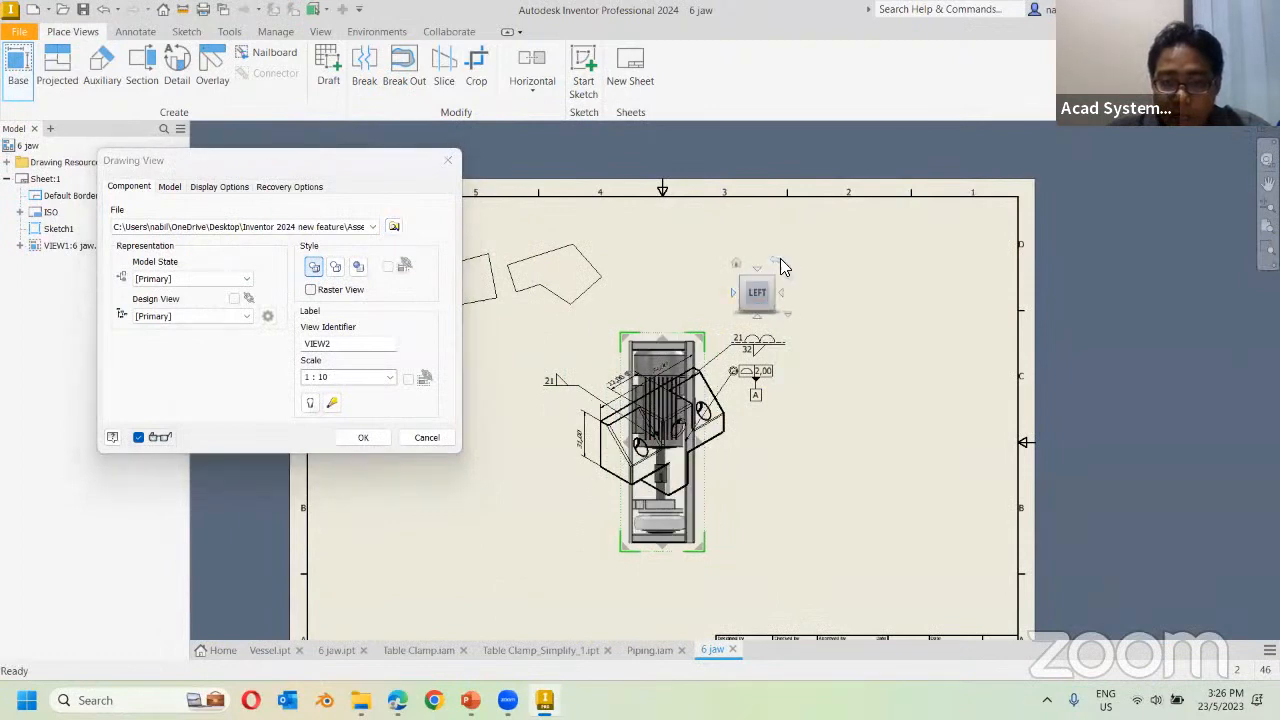
click(780, 258)
click(780, 258)
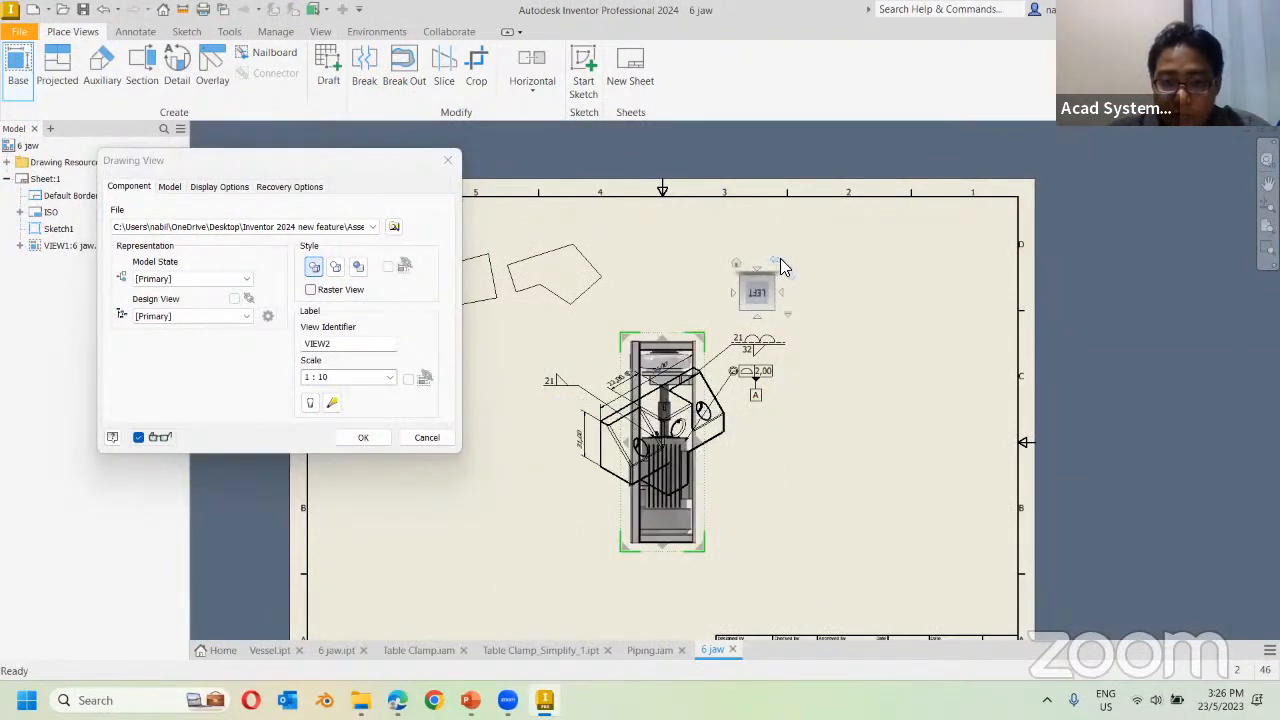
click(780, 258)
click(756, 316)
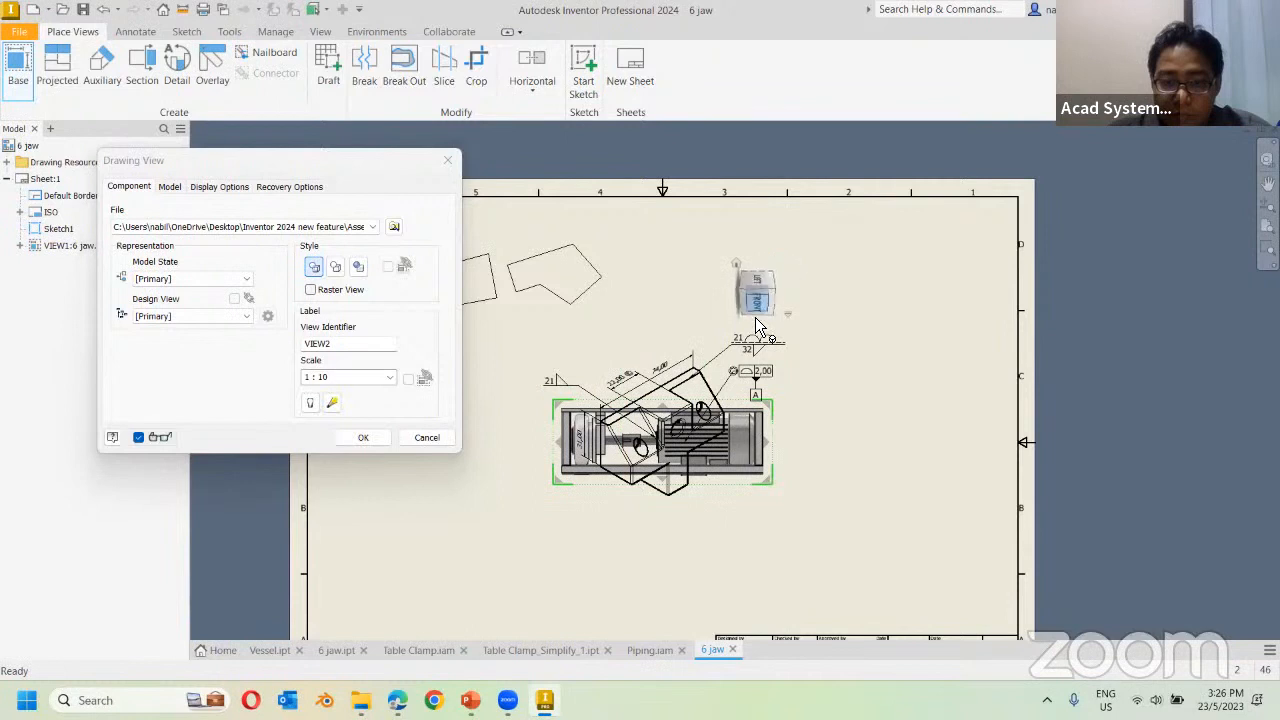
click(755, 269)
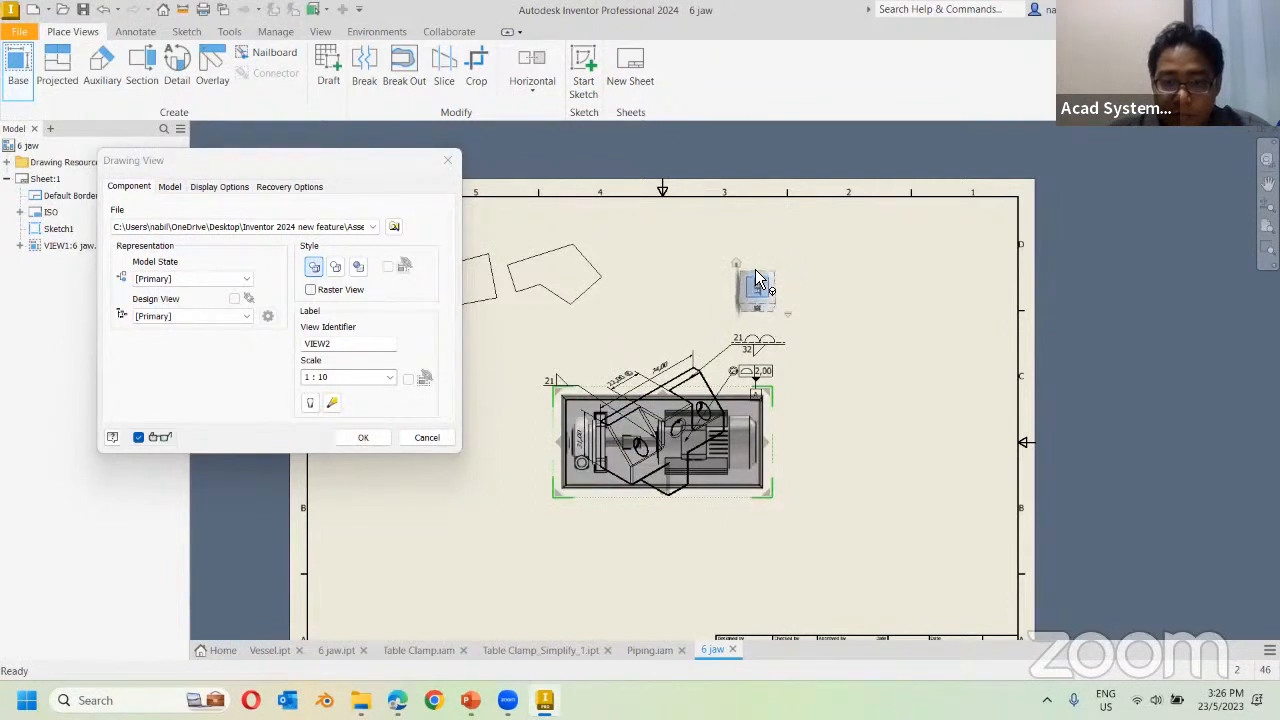
click(363, 440)
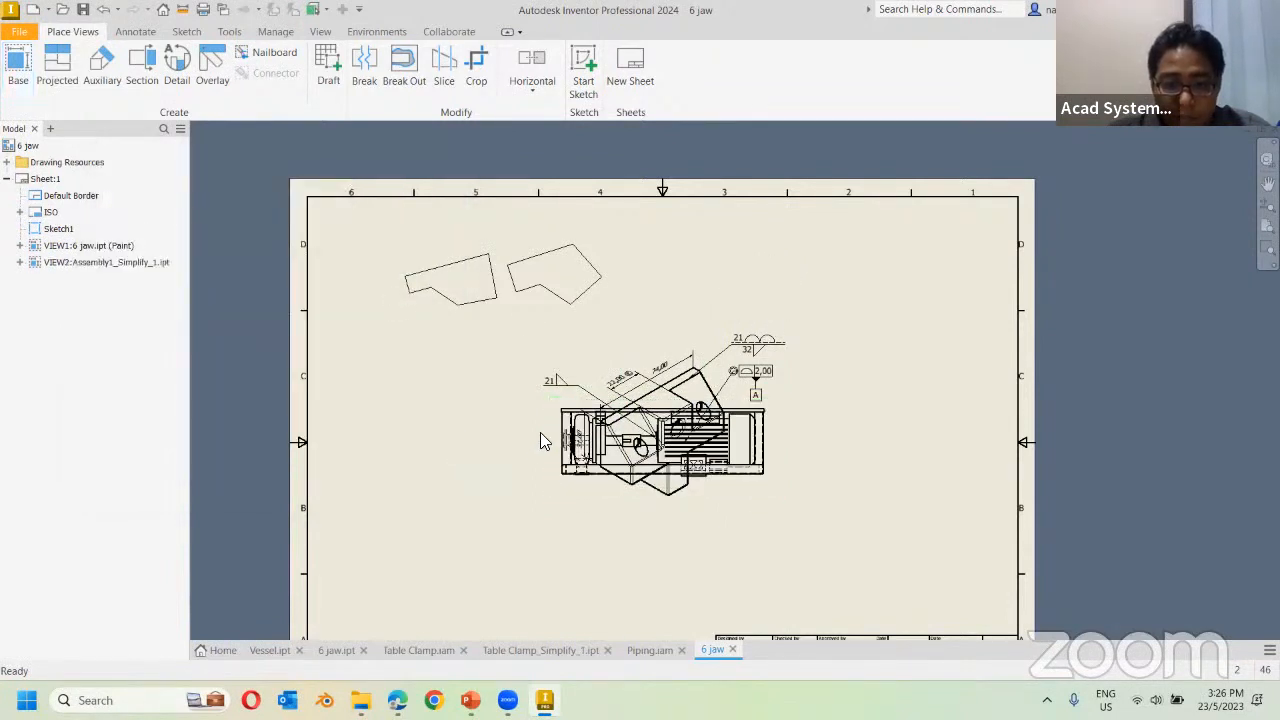
Move the new assembly view off the jaw view to the empty lower-left area of the sheet.
drag(554, 470, 383, 576)
middle_drag(524, 384, 584, 274)
scroll(656, 448, down, 3)
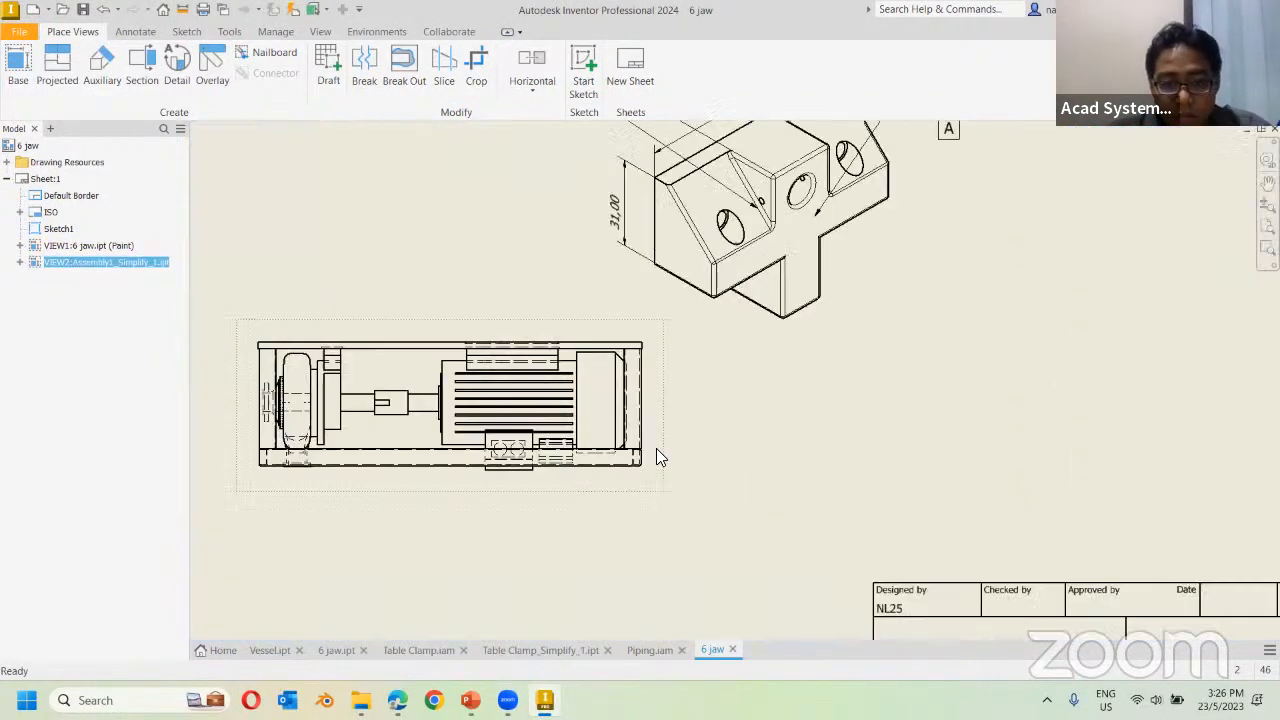
click(742, 428)
middle_drag(750, 429, 787, 448)
drag(787, 448, 877, 417)
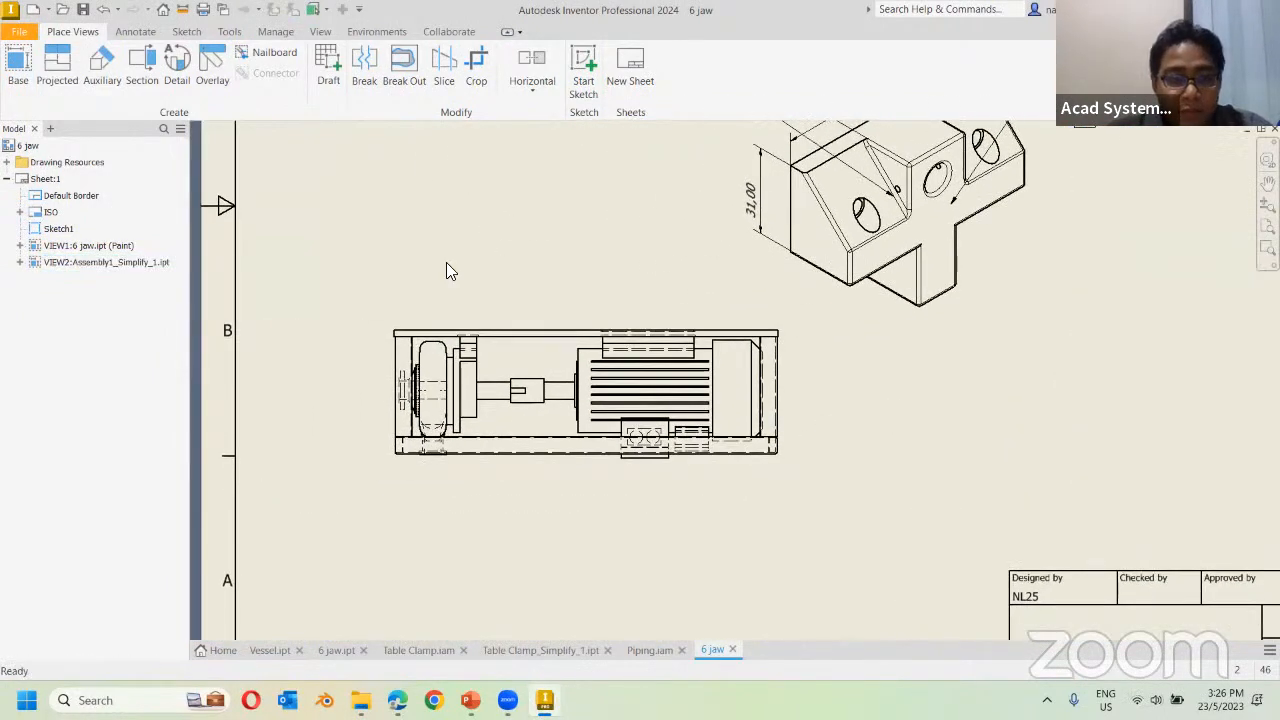
scroll(441, 385, down, 3)
scroll(443, 397, up, 2)
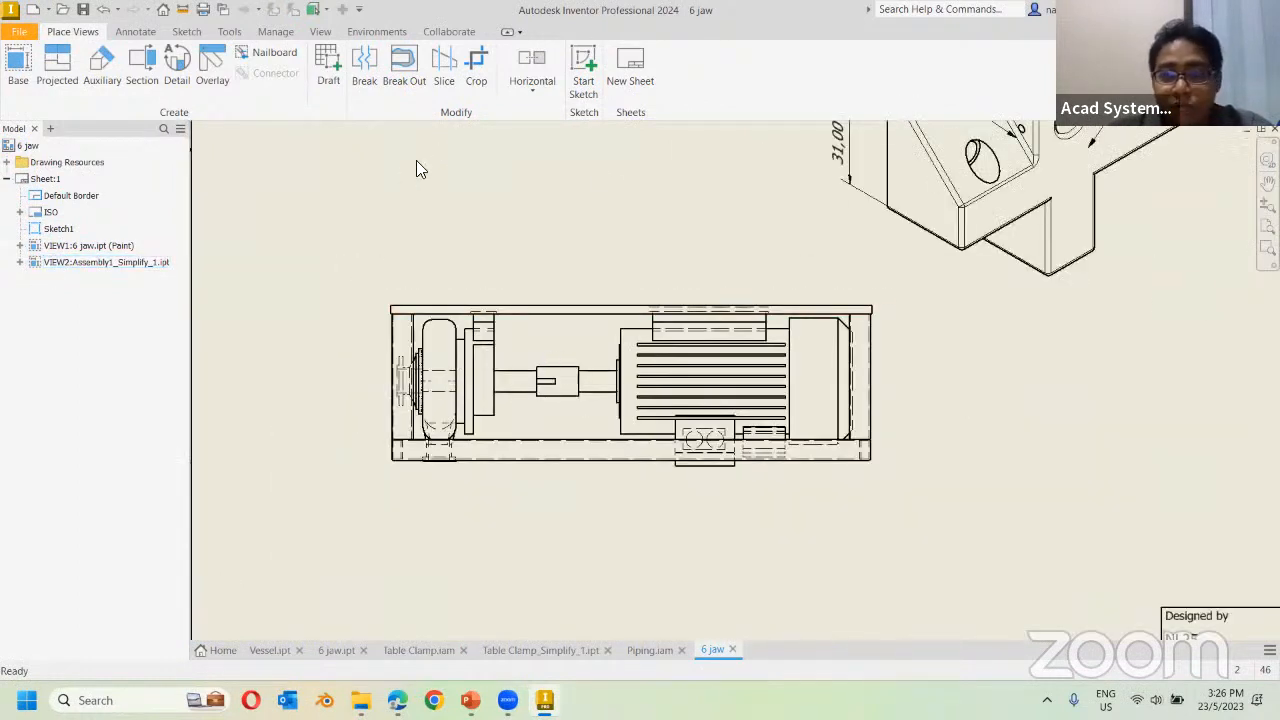
Draw a closed revision cloud around the left end of the assembly view, enclosing the pump wheel and flange.
click(135, 31)
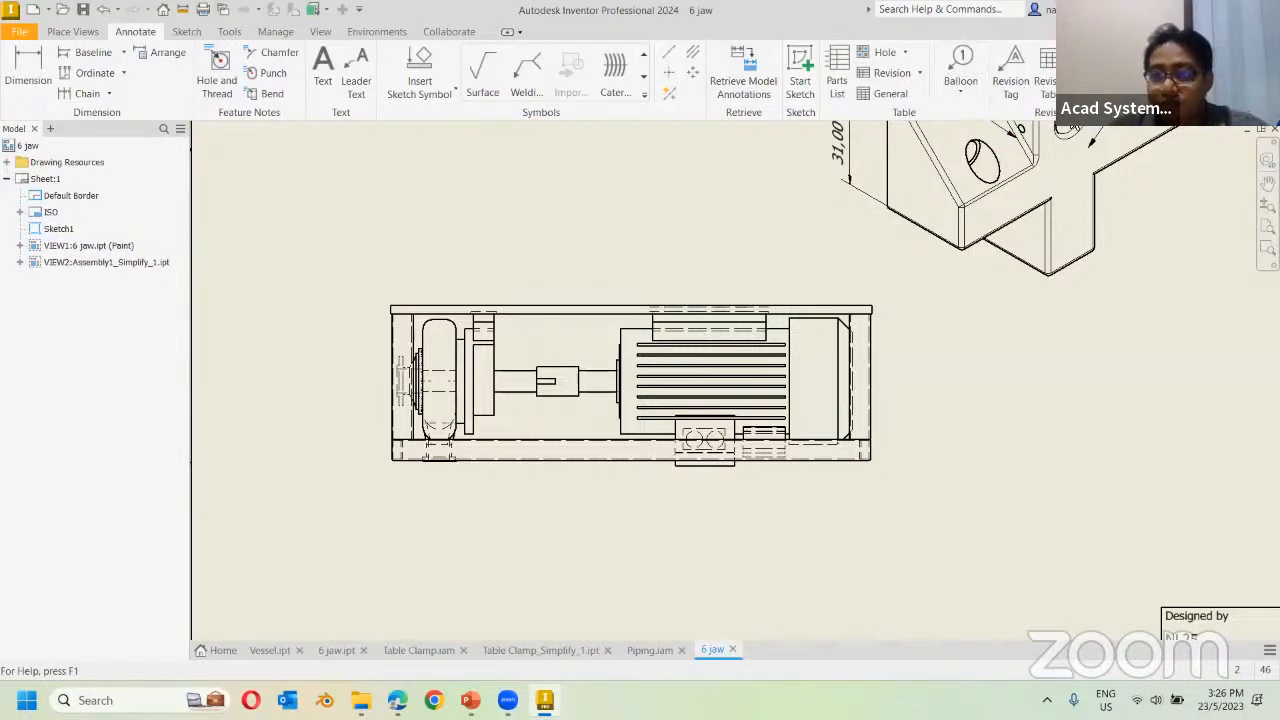
click(1100, 70)
scroll(345, 316, up, 3)
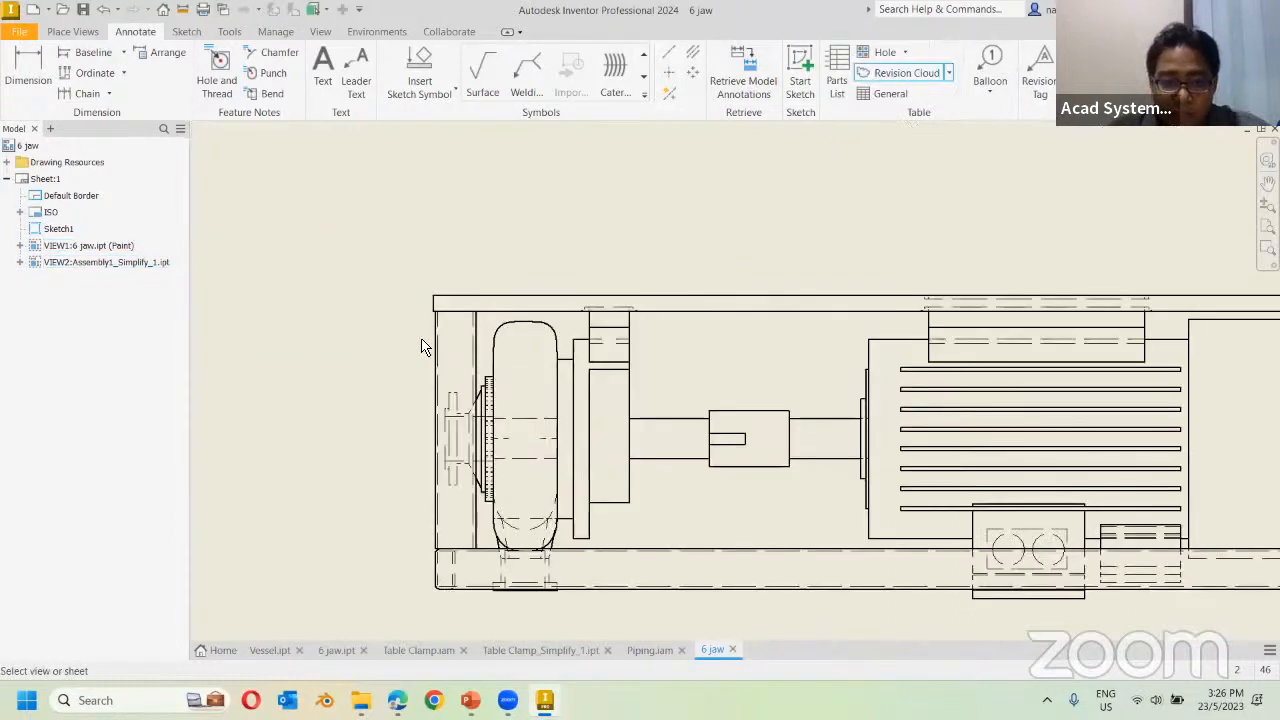
click(404, 256)
click(595, 257)
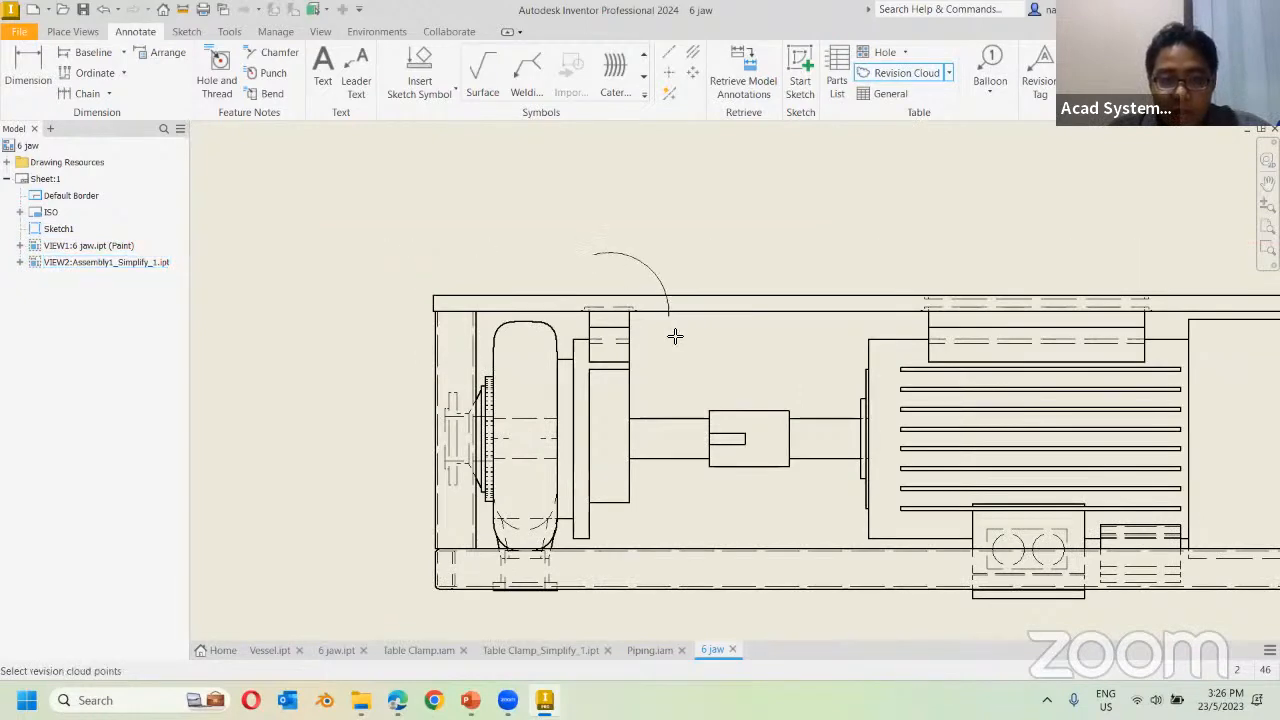
click(667, 396)
middle_drag(642, 488, 637, 383)
click(612, 562)
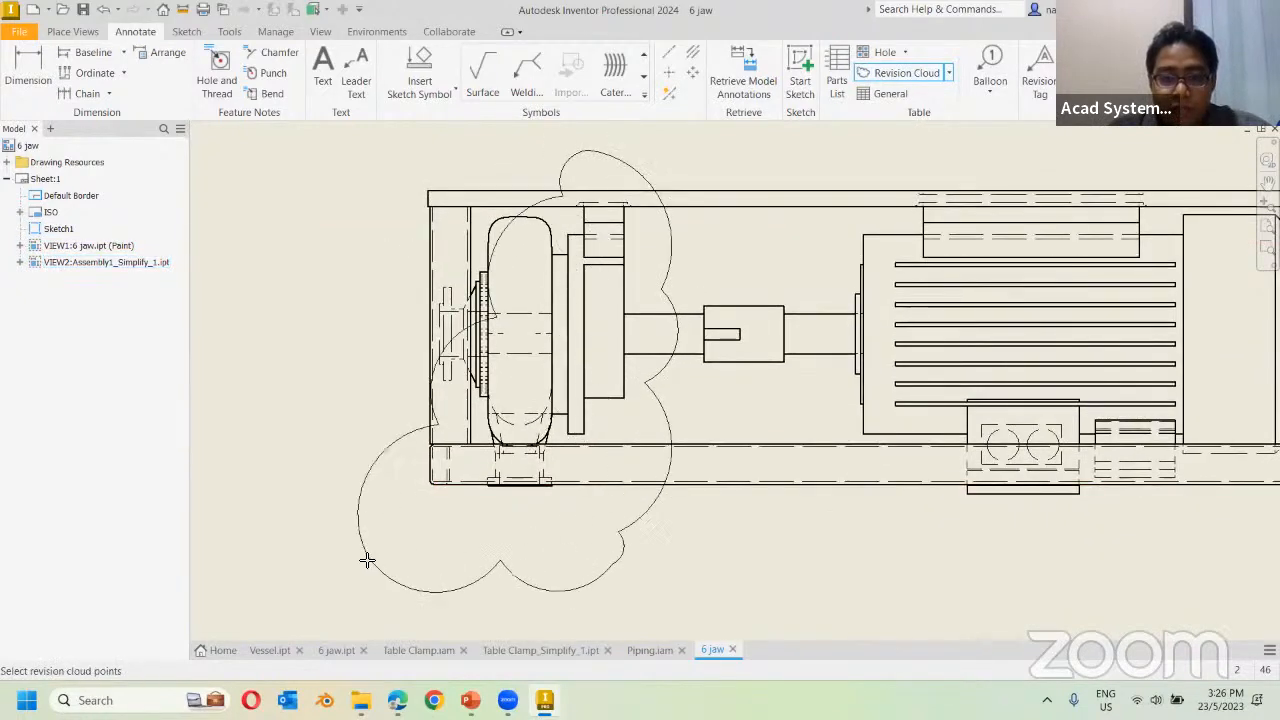
click(317, 547)
click(269, 197)
mouse_move(333, 188)
middle_down()
mouse_move(311, 303)
mouse_move(327, 314)
middle_up()
middle_drag(429, 222, 466, 175)
scroll(440, 205, down, 3)
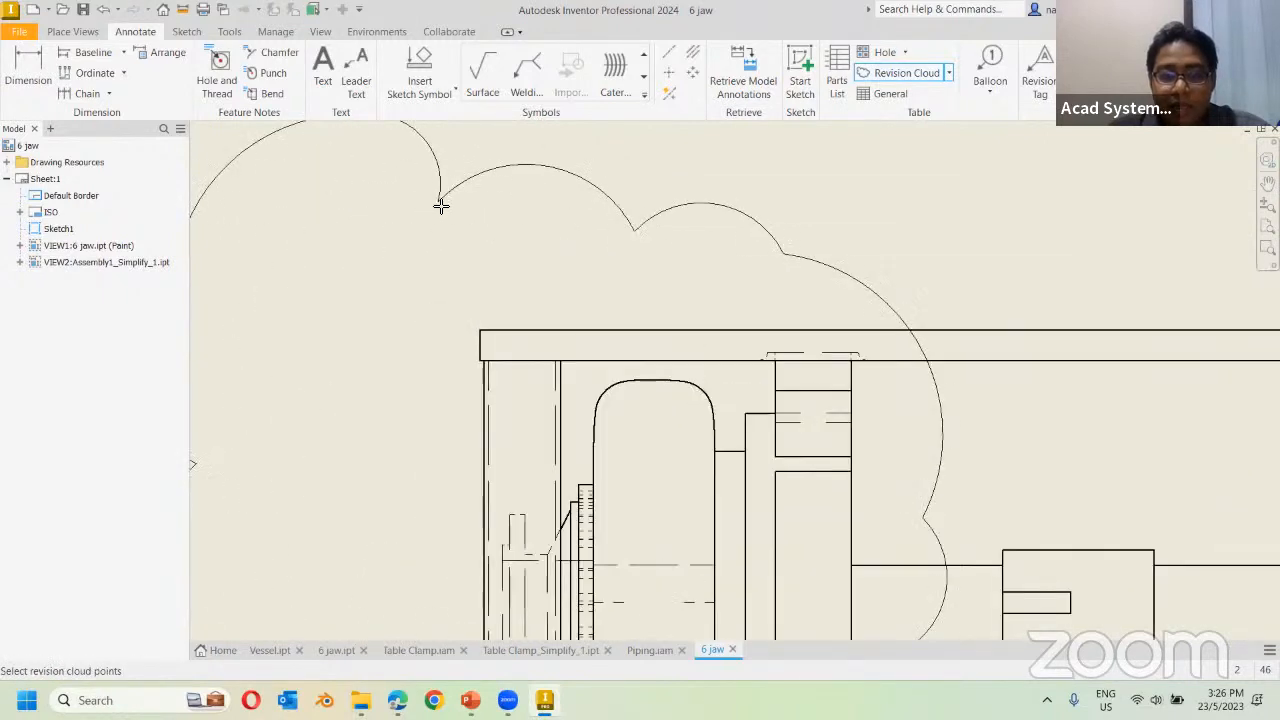
right_click(450, 196)
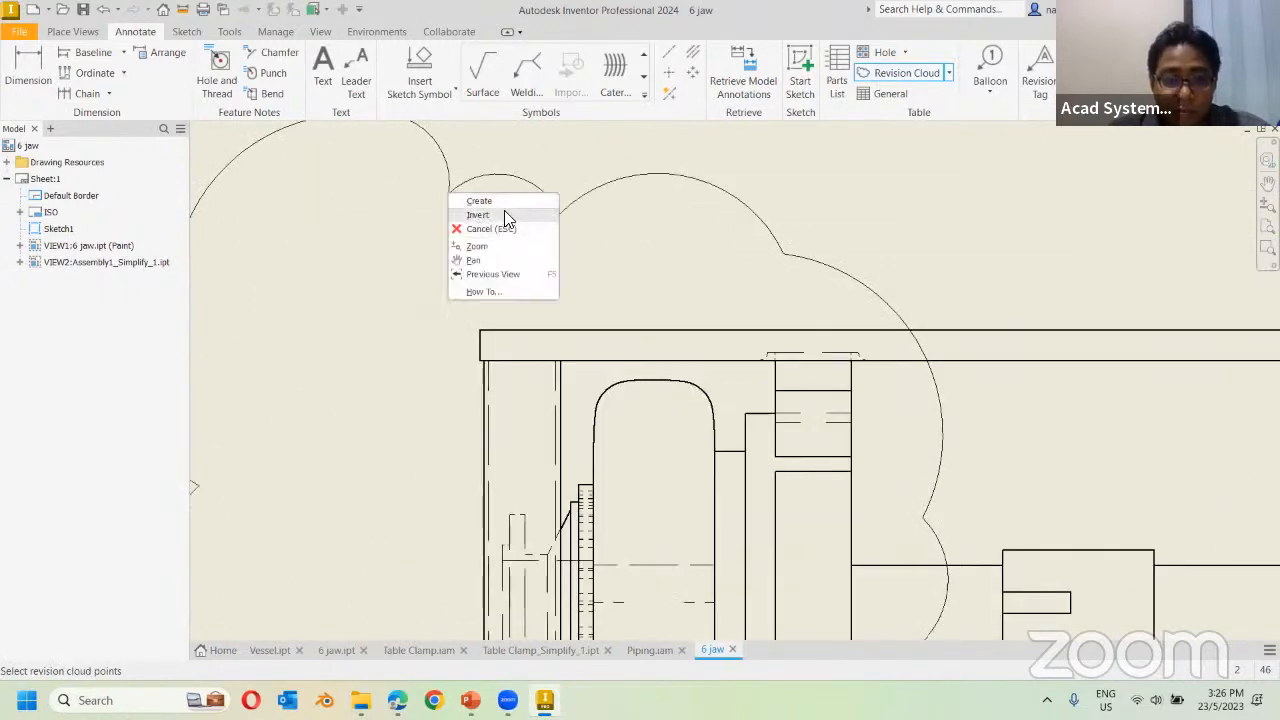
click(479, 201)
Reshape the revision cloud by moving its top-left and left vertices inward toward the assembly.
scroll(483, 280, up, 3)
click(513, 221)
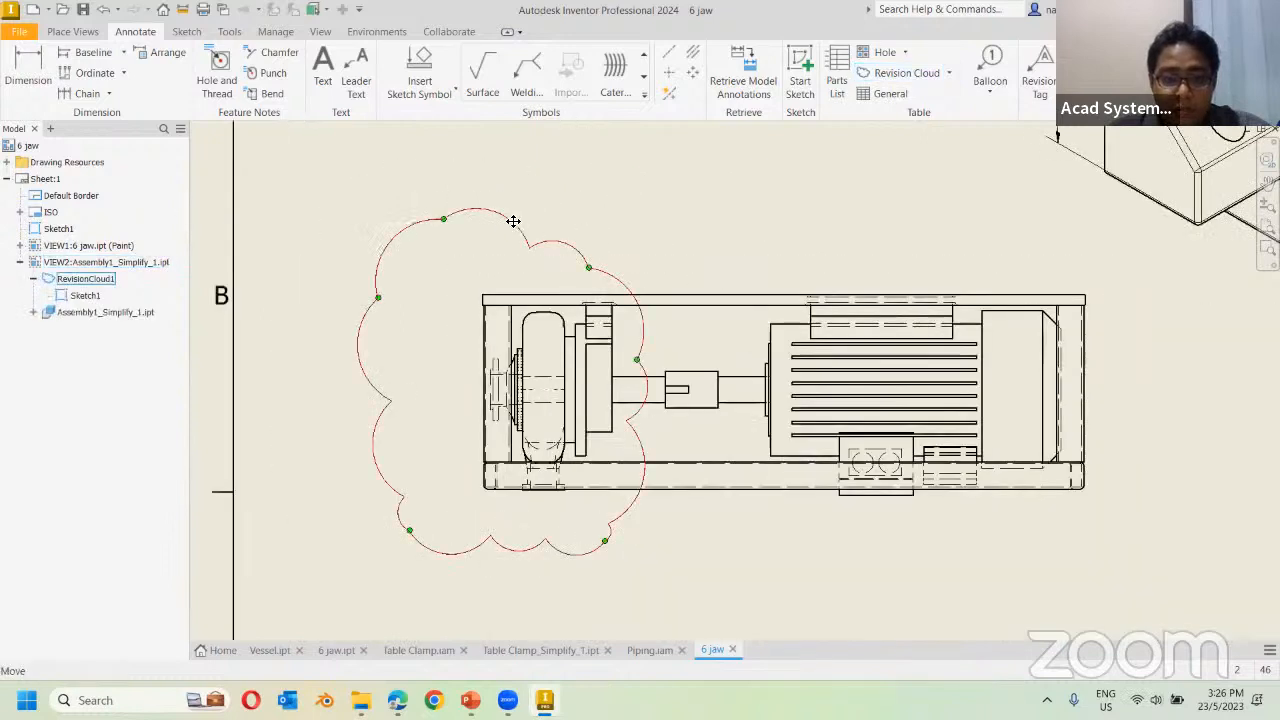
drag(443, 218, 466, 258)
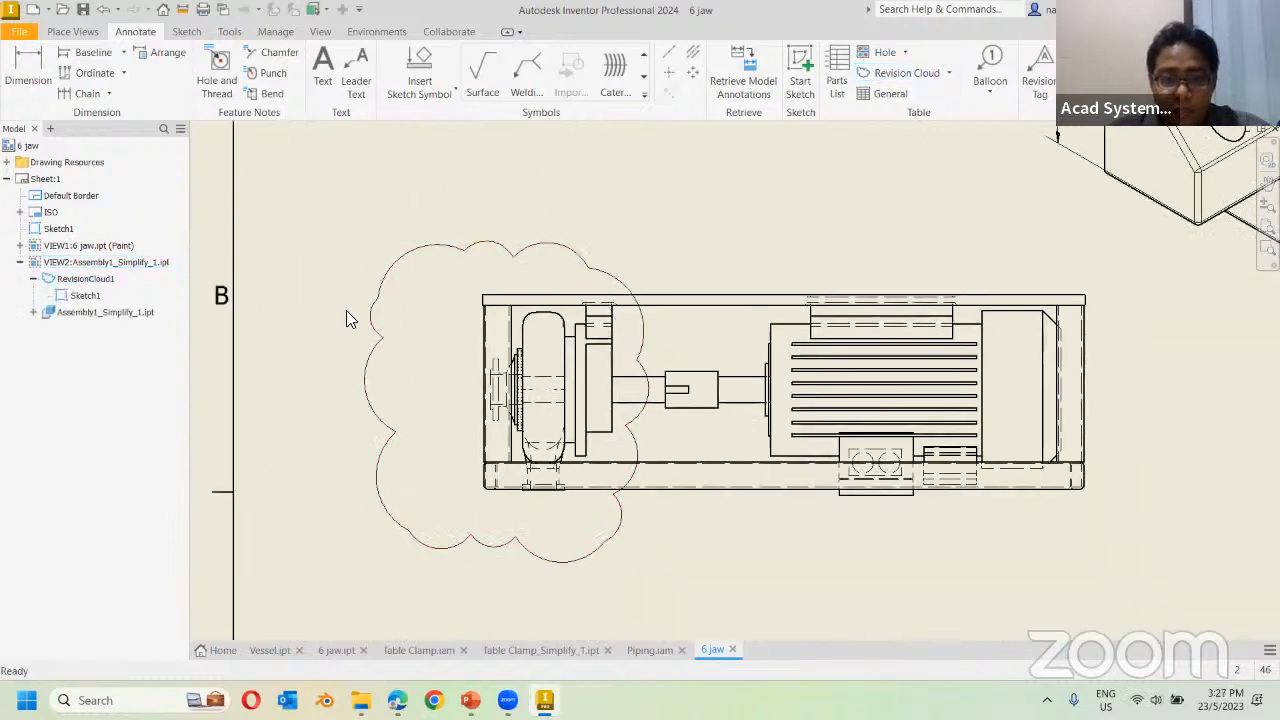
click(384, 310)
drag(386, 309, 426, 364)
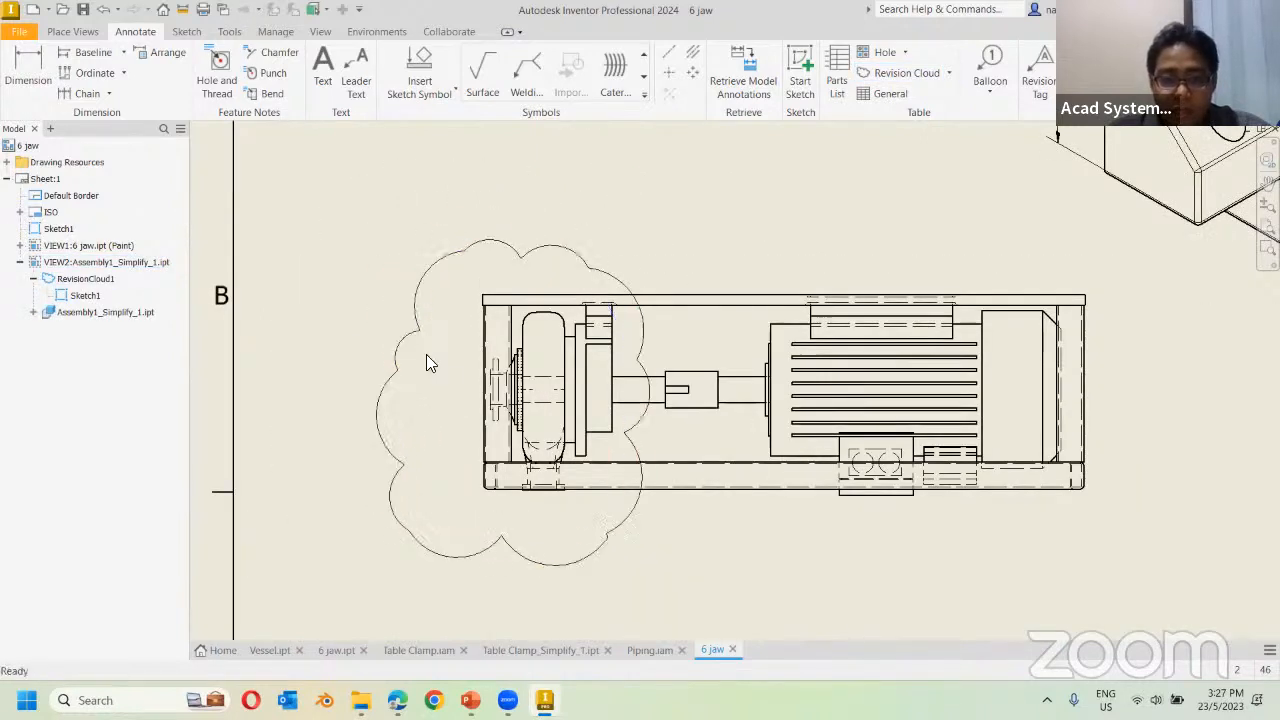
Move the revision cloud's upper-right and right vertices slightly outward.
click(402, 370)
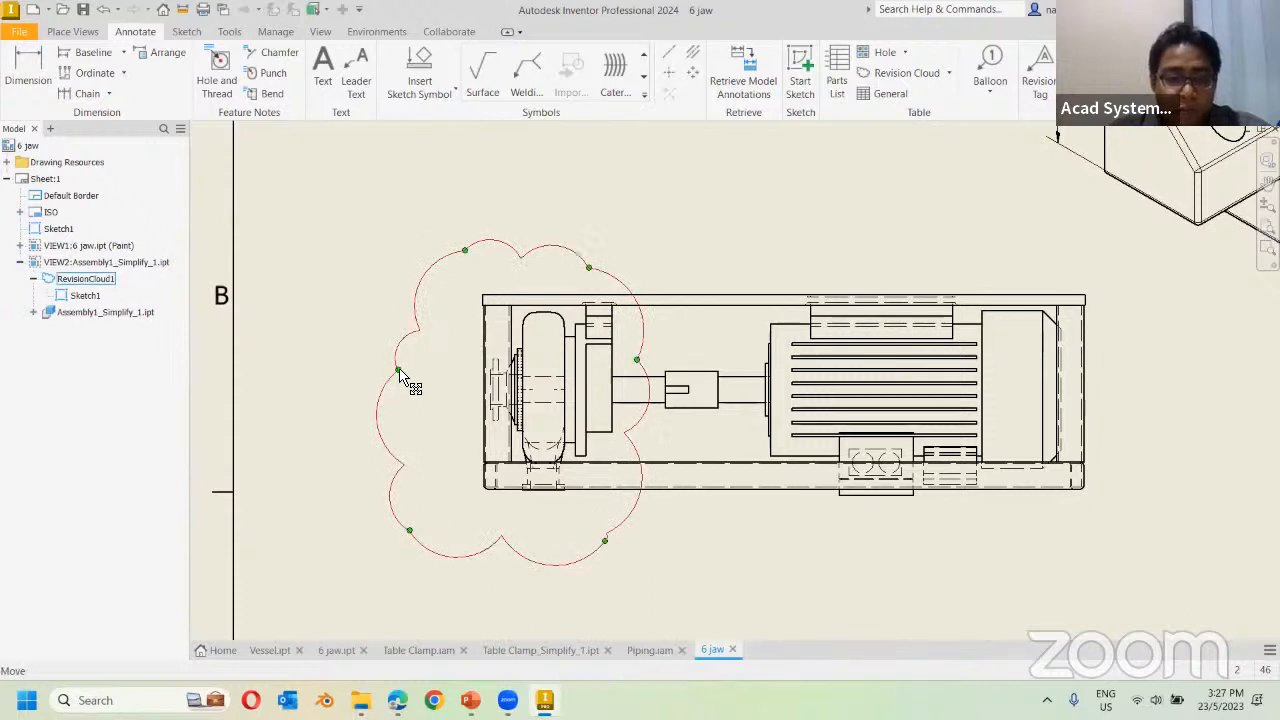
right_click(400, 373)
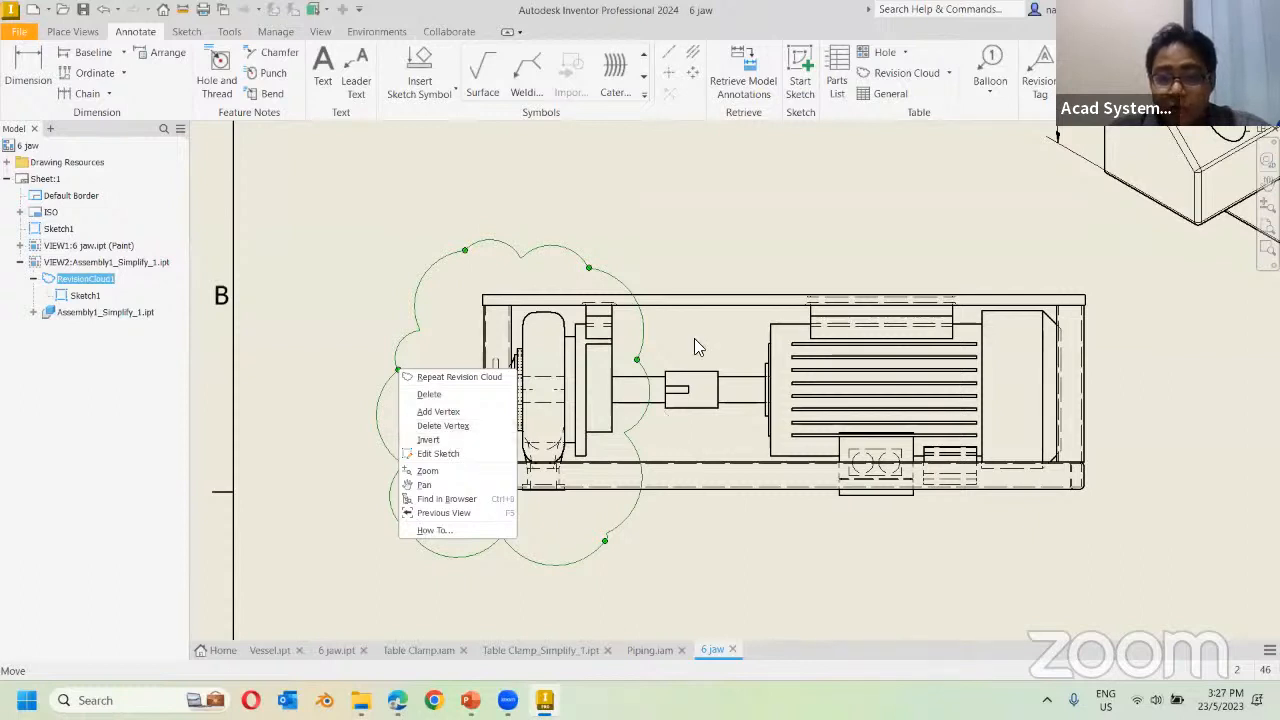
click(592, 272)
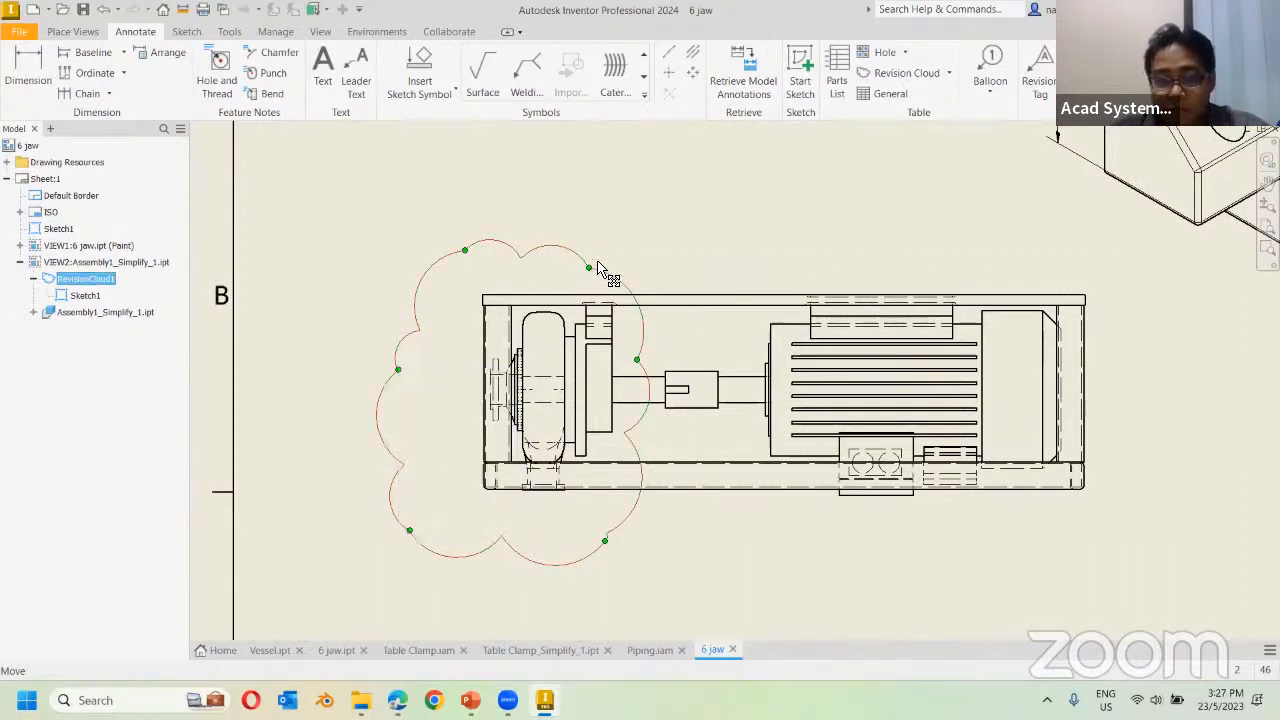
drag(590, 268, 609, 257)
drag(637, 360, 651, 362)
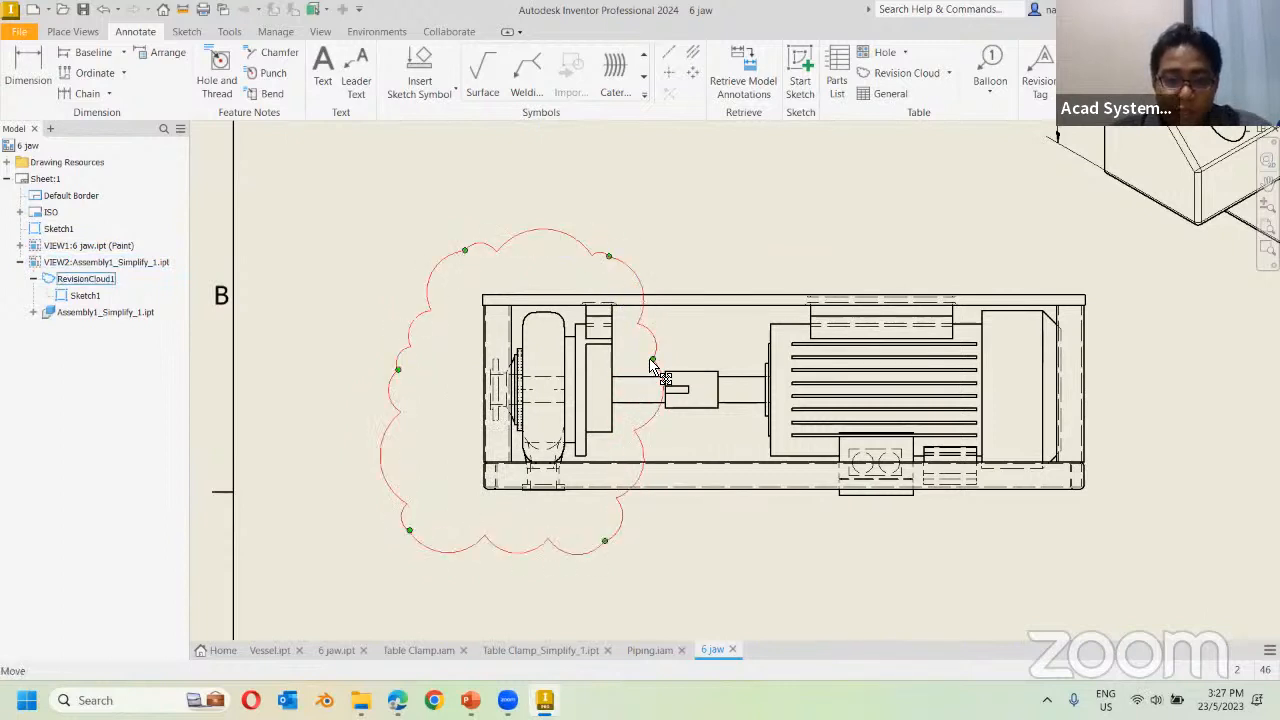
Invert the revision cloud's arcs so they curve inward, and clear the selection.
right_click(651, 362)
click(702, 456)
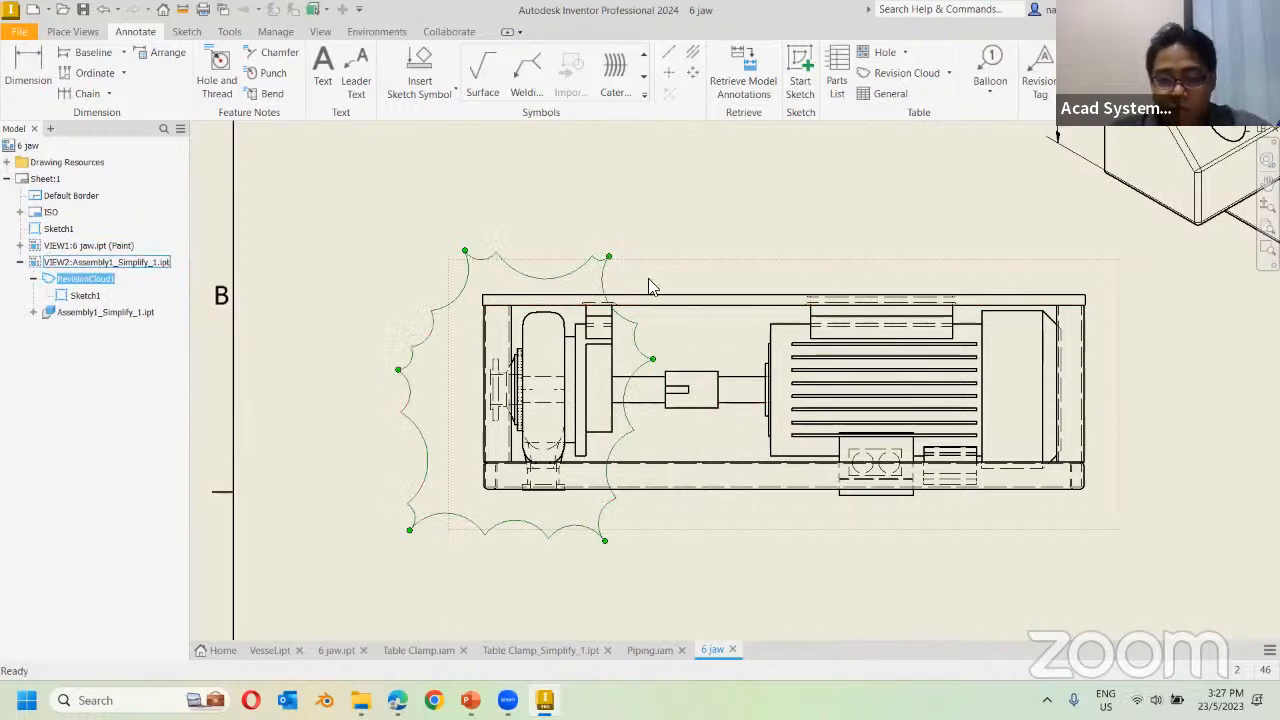
click(657, 329)
key(Escape)
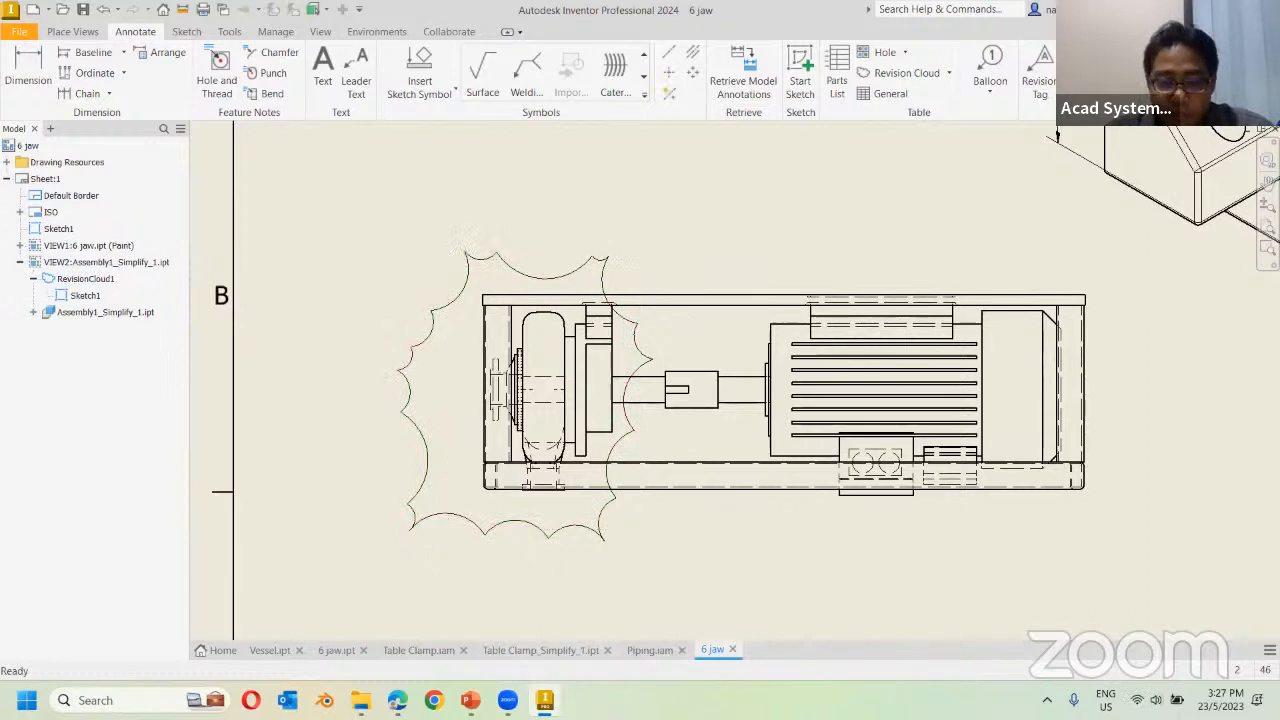
Show the Drawing enhancements slide in the PowerPoint presentation and return to Inventor.
click(470, 700)
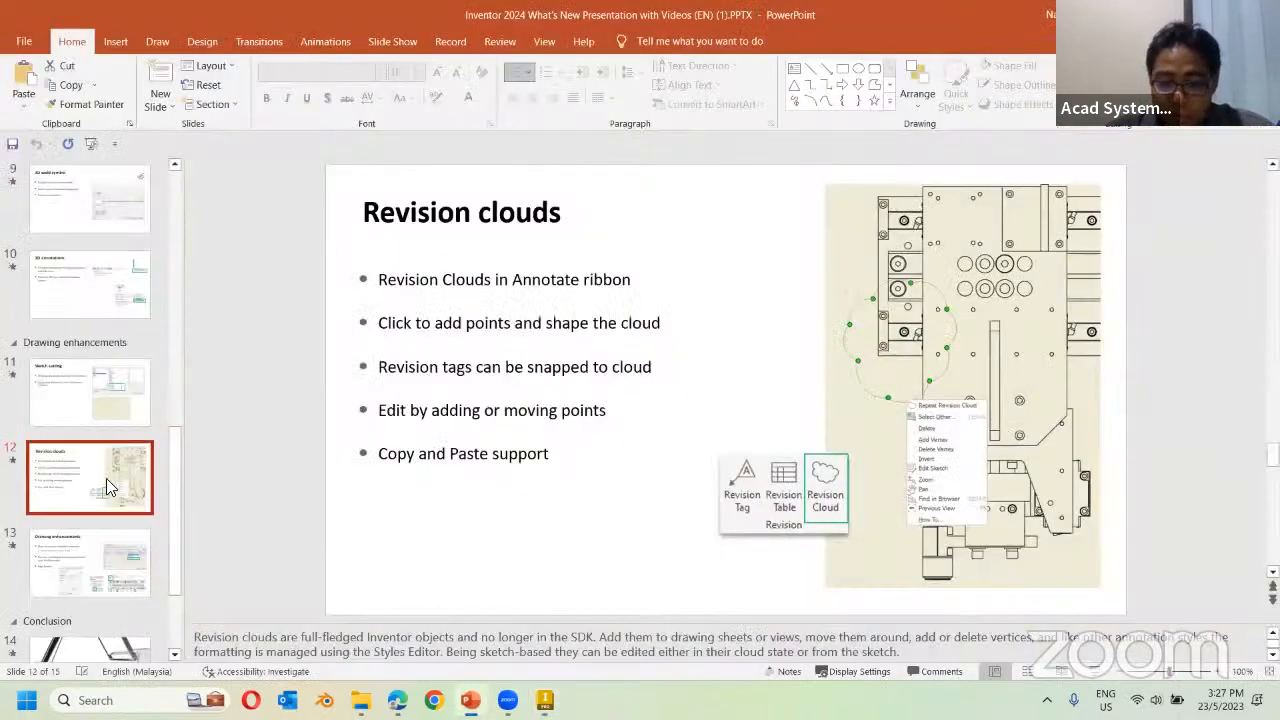
key(Down)
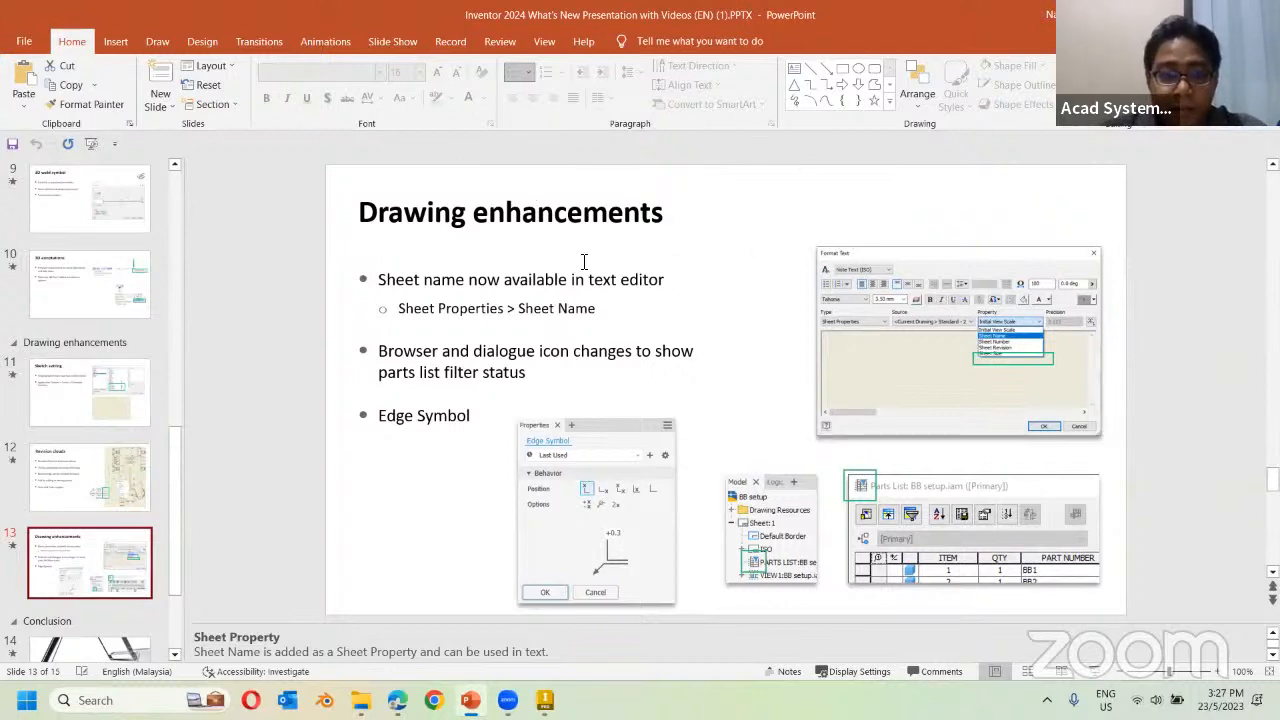
click(544, 700)
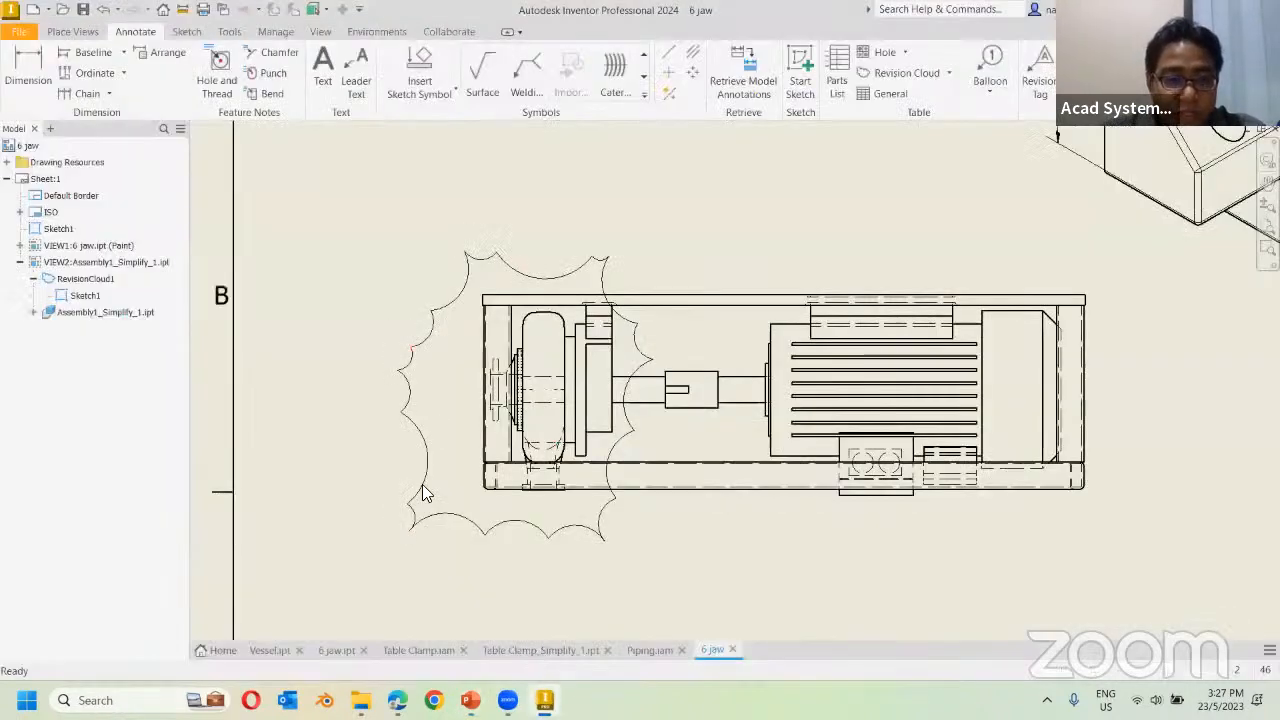
Create a new drawing from the Table Clamp.iam assembly, starting its base view.
click(422, 650)
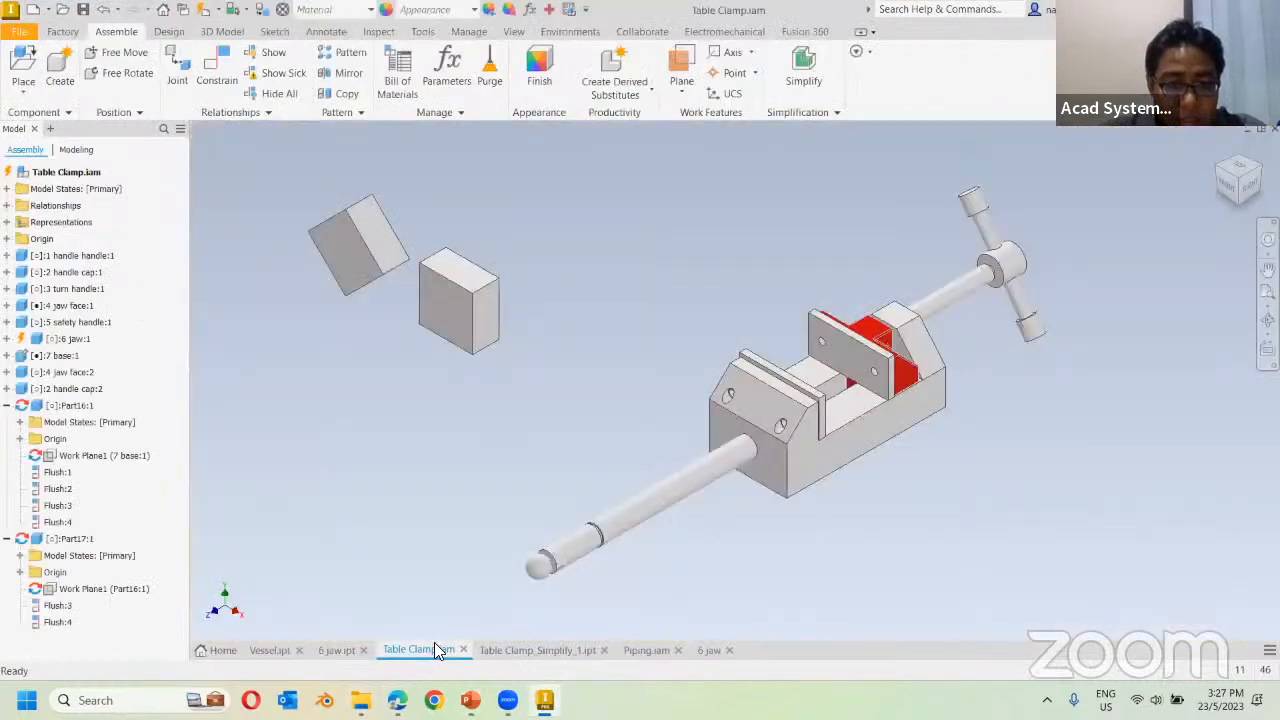
right_click(95, 174)
click(148, 232)
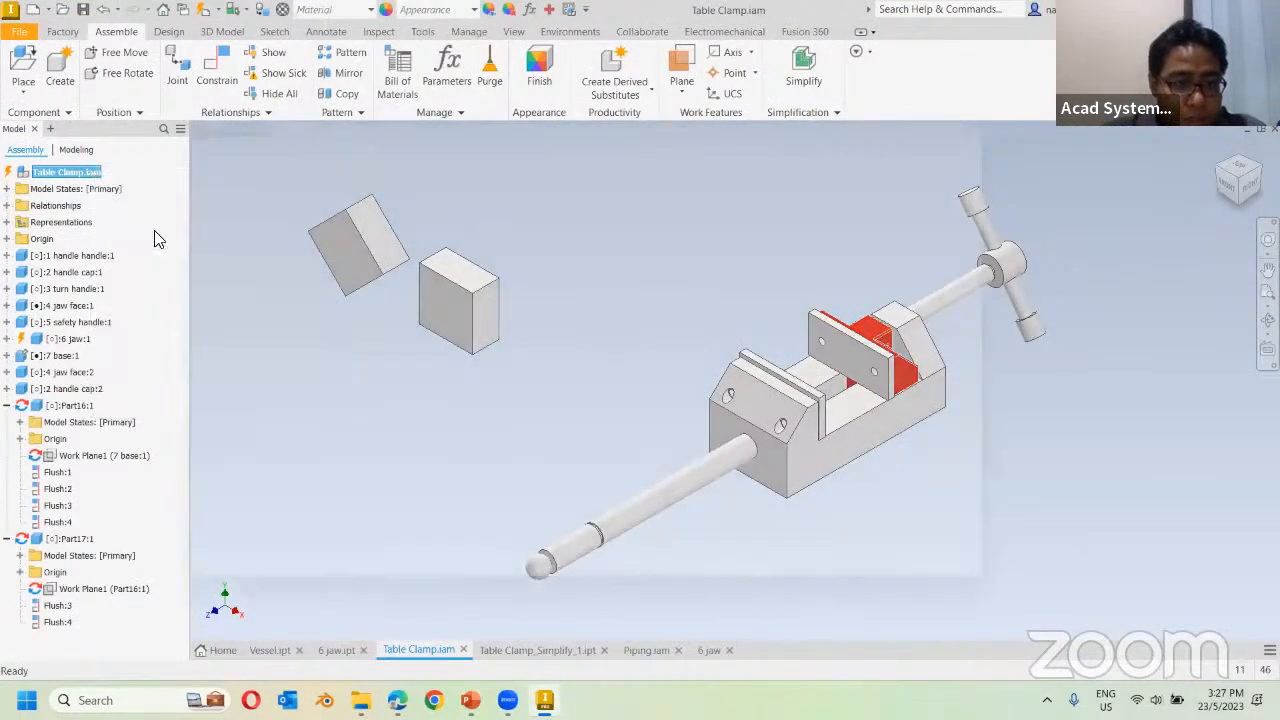
click(945, 600)
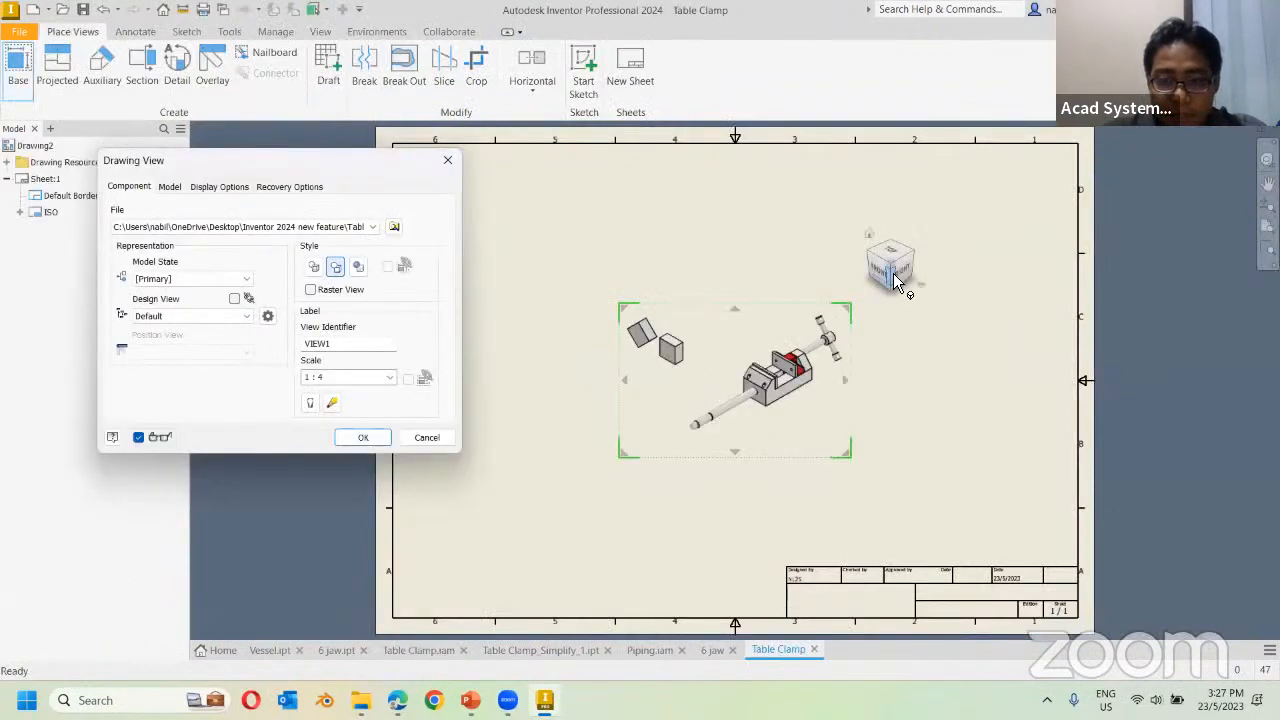
Orient the Table Clamp base view to its RIGHT face and create it with projected views above and to its left.
click(895, 281)
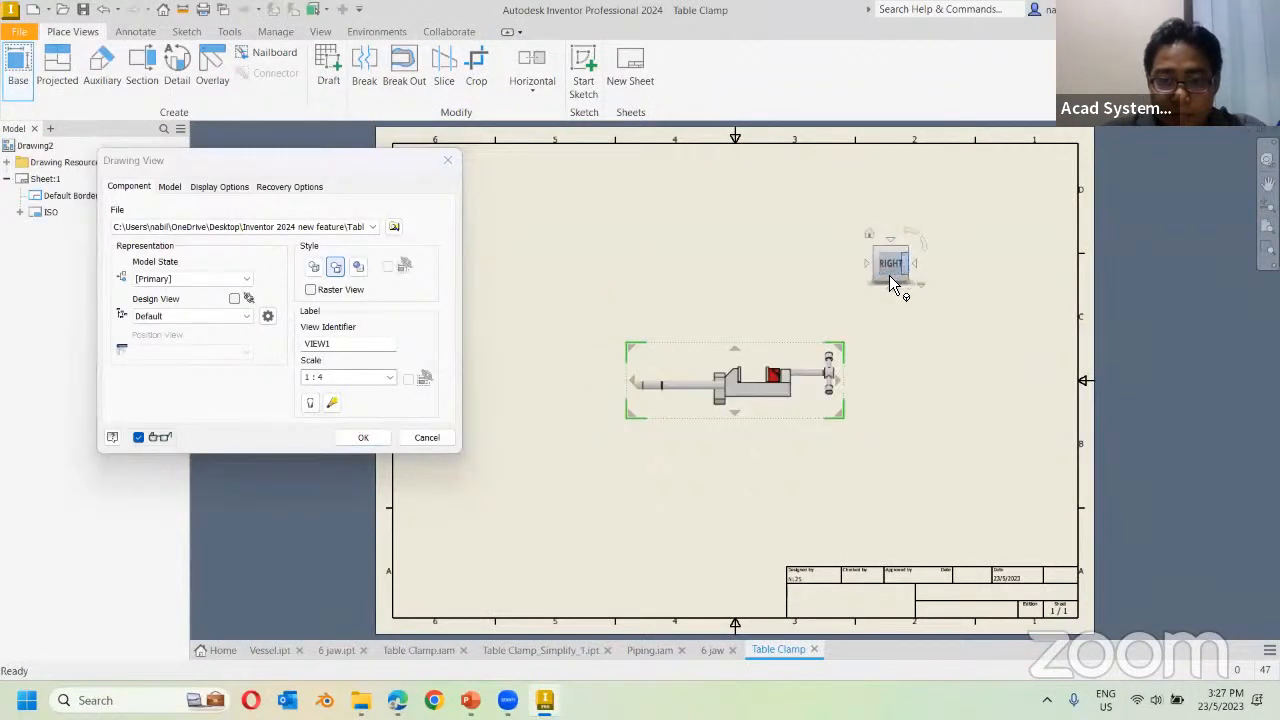
click(708, 265)
click(482, 370)
click(362, 439)
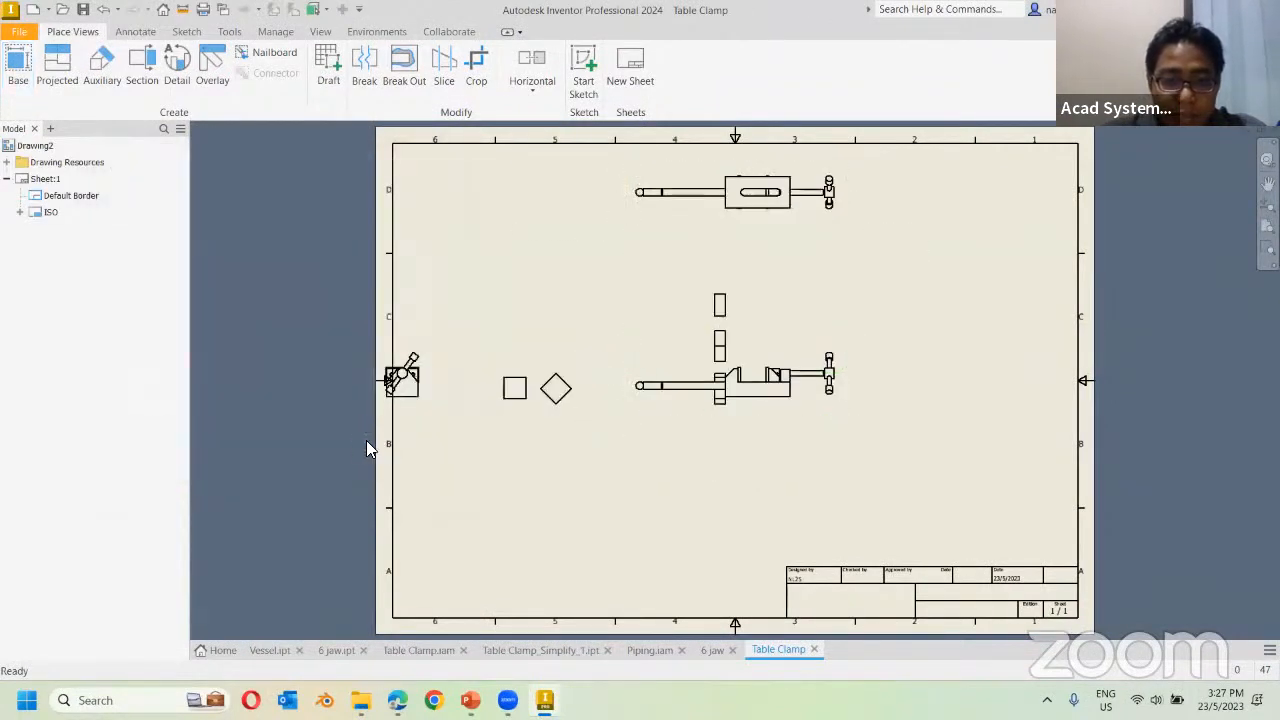
scroll(755, 361, down, 3)
scroll(390, 320, up, 3)
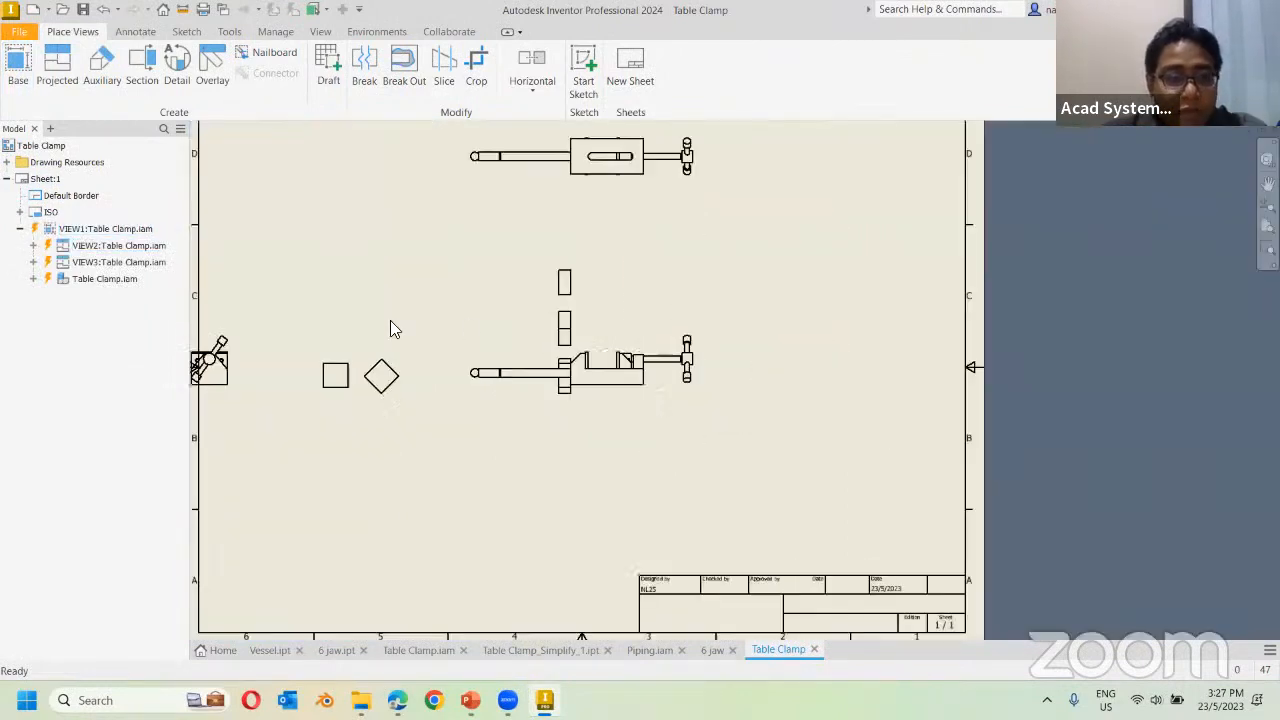
middle_drag(390, 292, 492, 326)
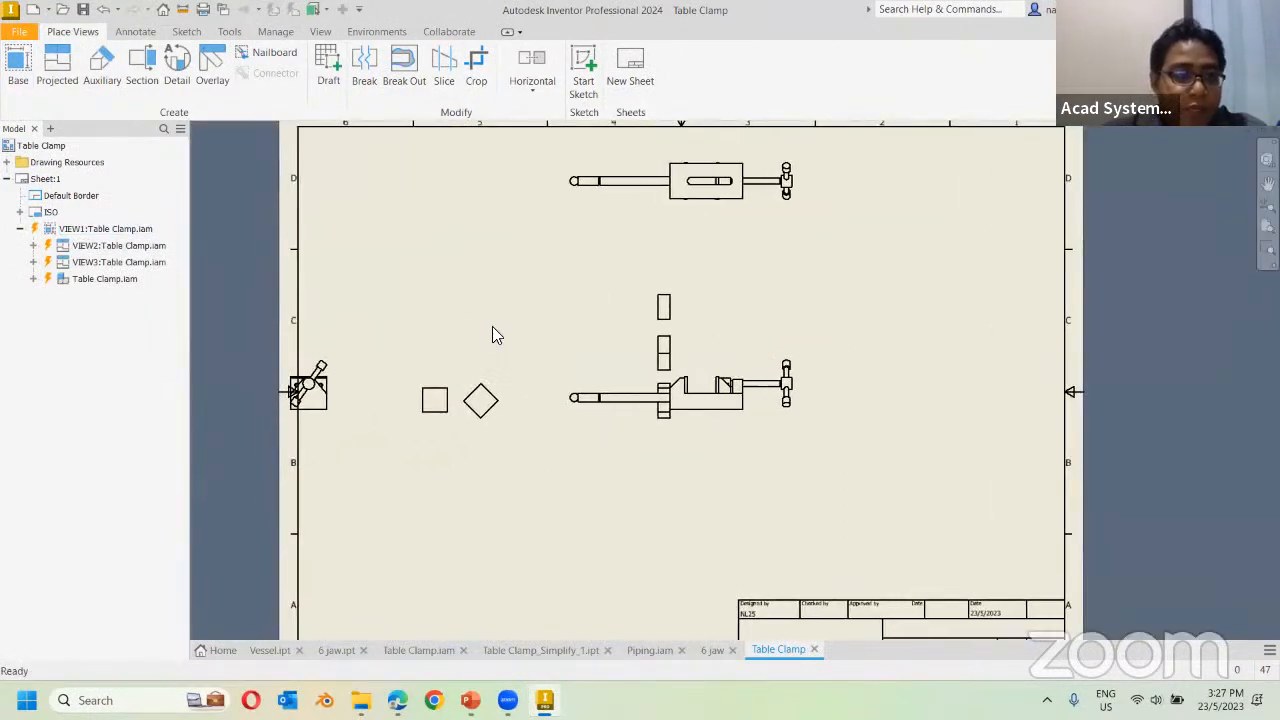
Insert a structured, first-level parts list from the base view below the views, enabling the assembly's BOM view and acknowledging the update warning.
click(133, 32)
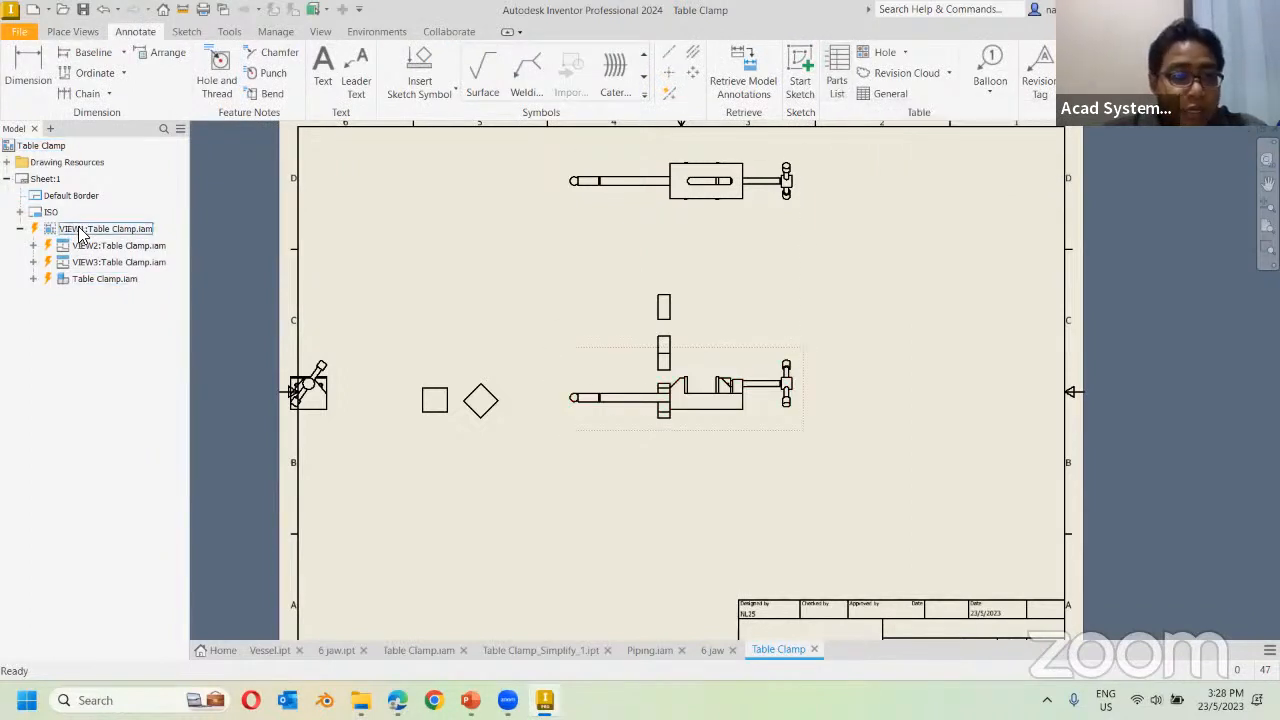
click(836, 78)
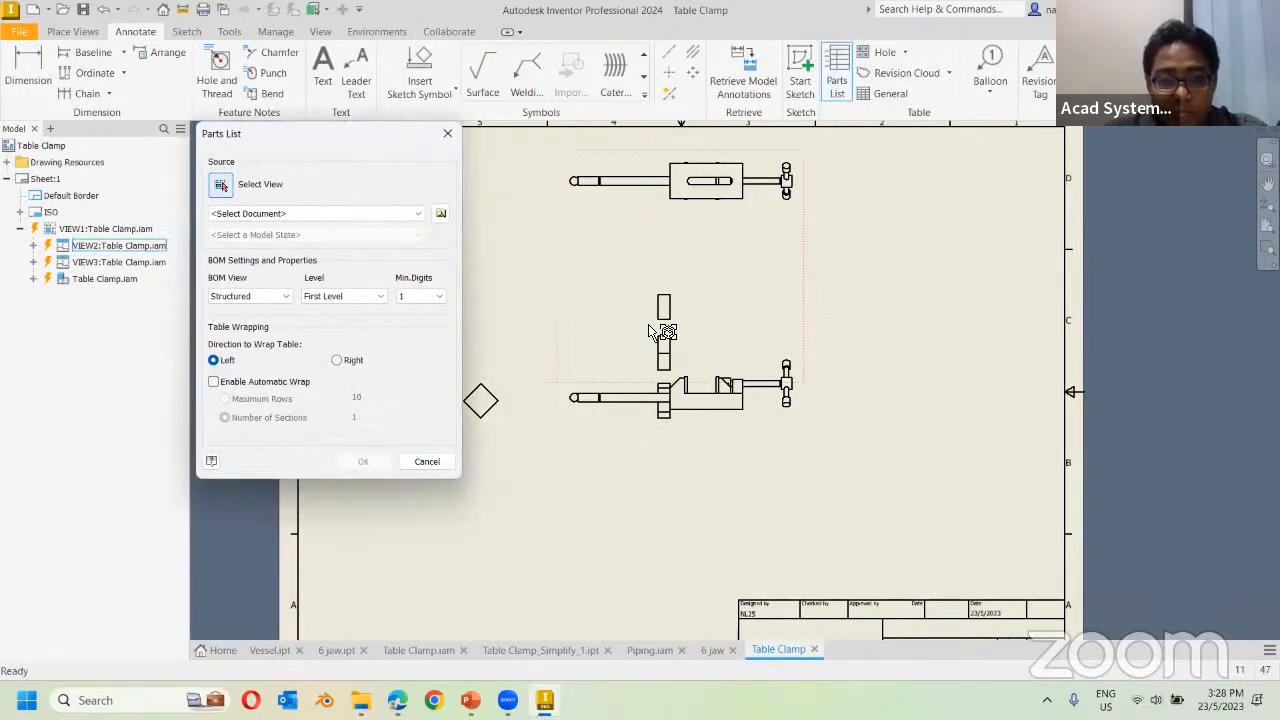
click(768, 424)
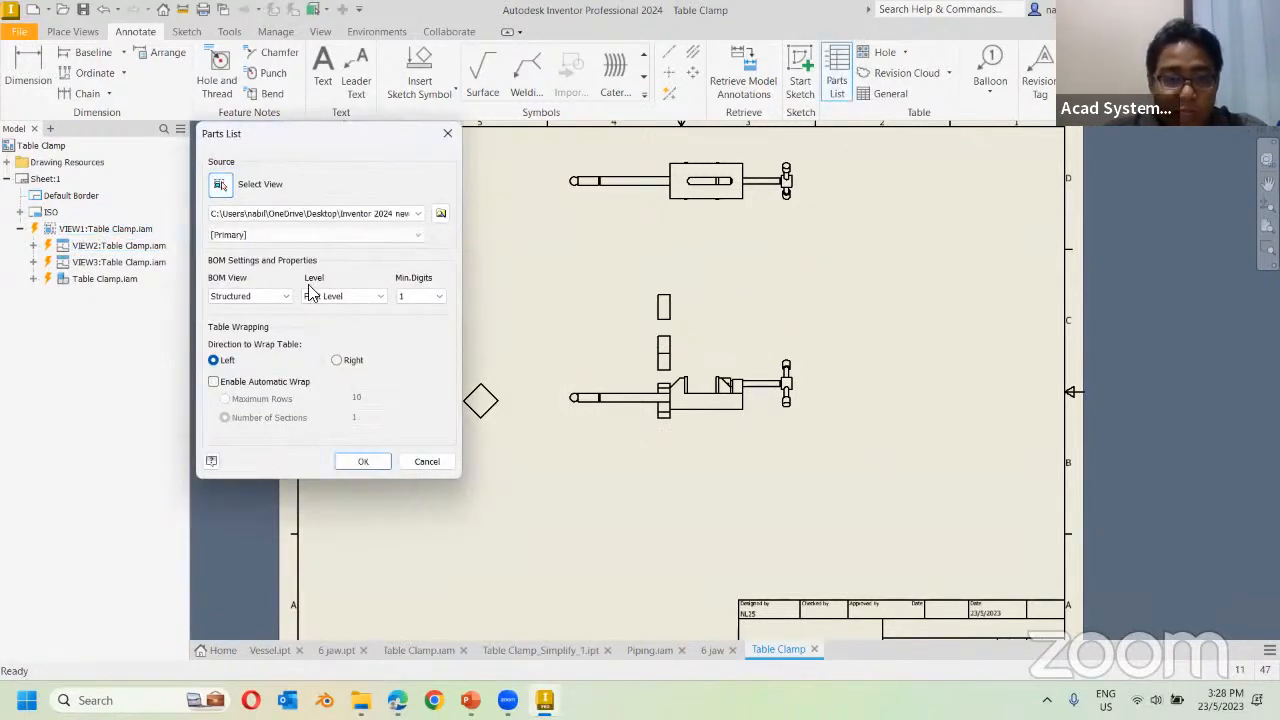
click(364, 466)
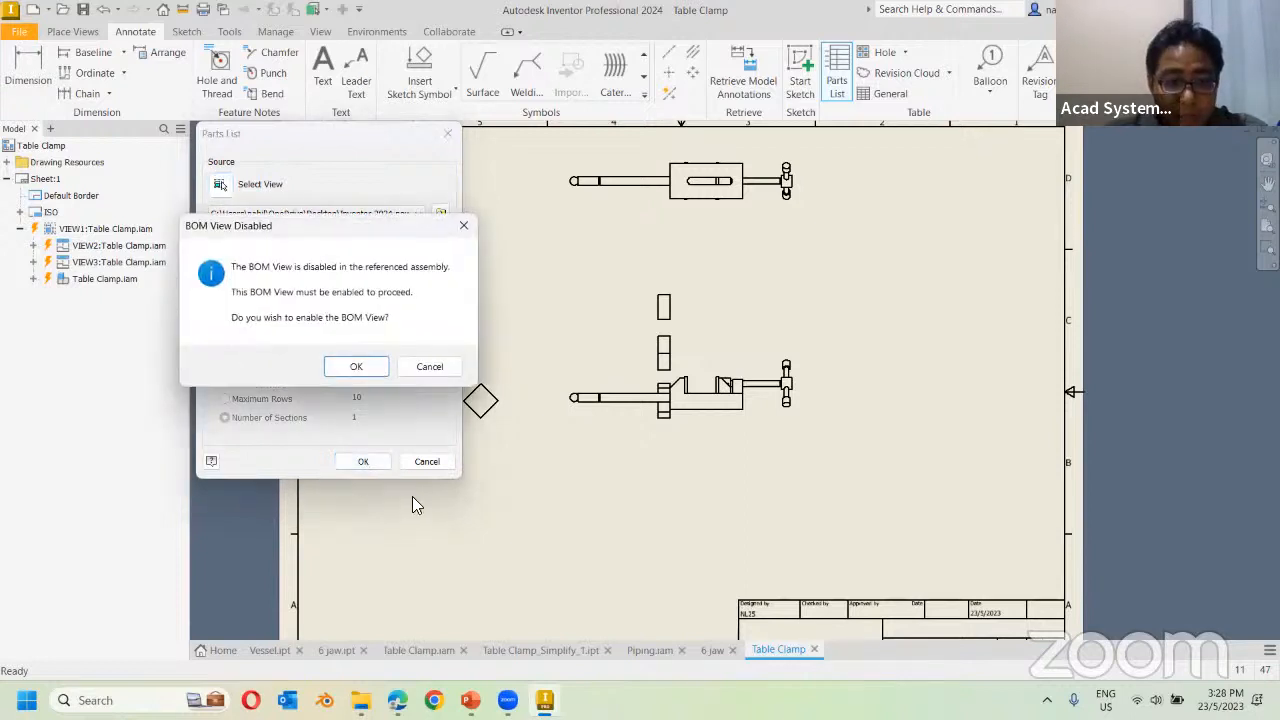
click(369, 366)
click(678, 475)
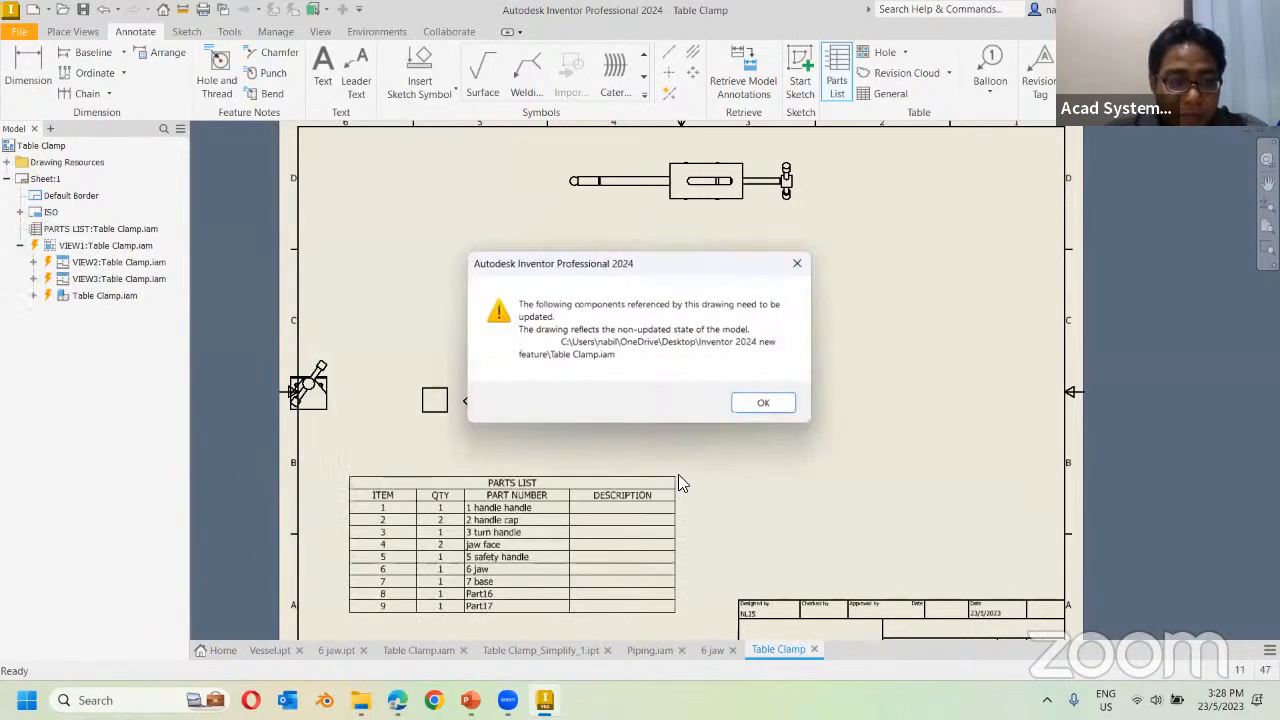
click(776, 405)
Examine the parts list's browser entry and editor for filter status icons, and compare them with the Drawing enhancements slide in PowerPoint.
click(79, 228)
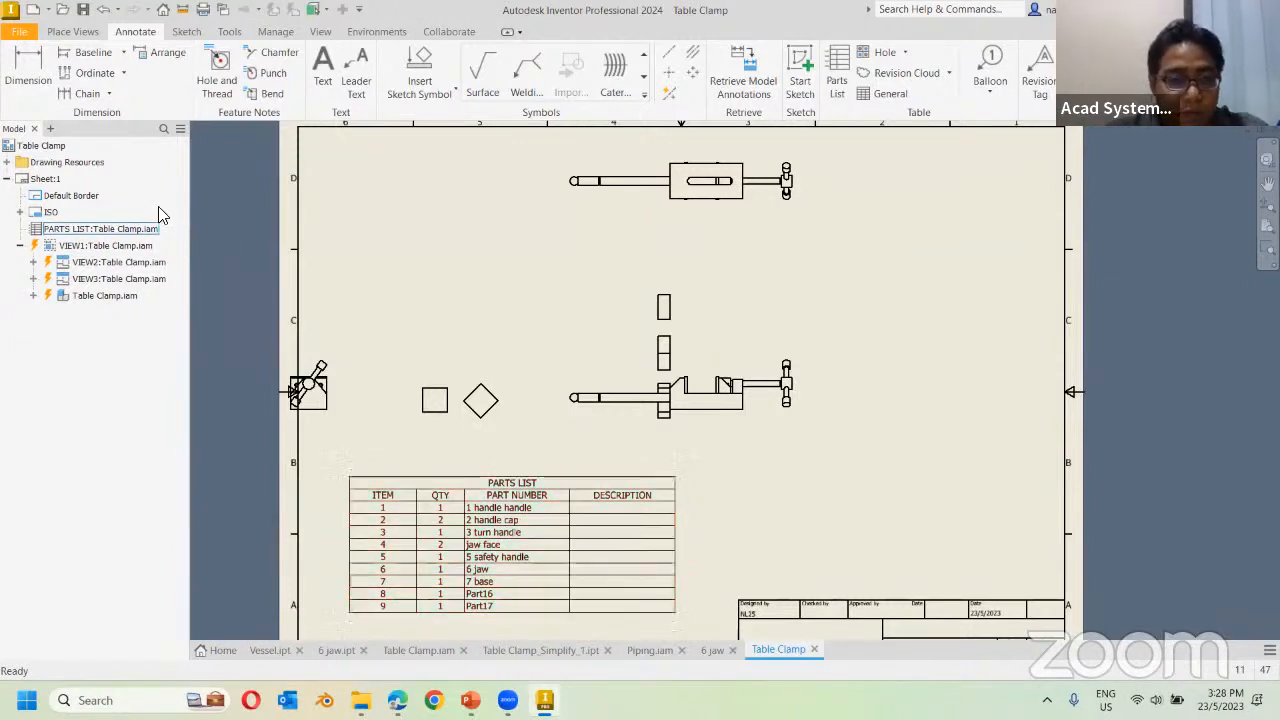
right_click(110, 231)
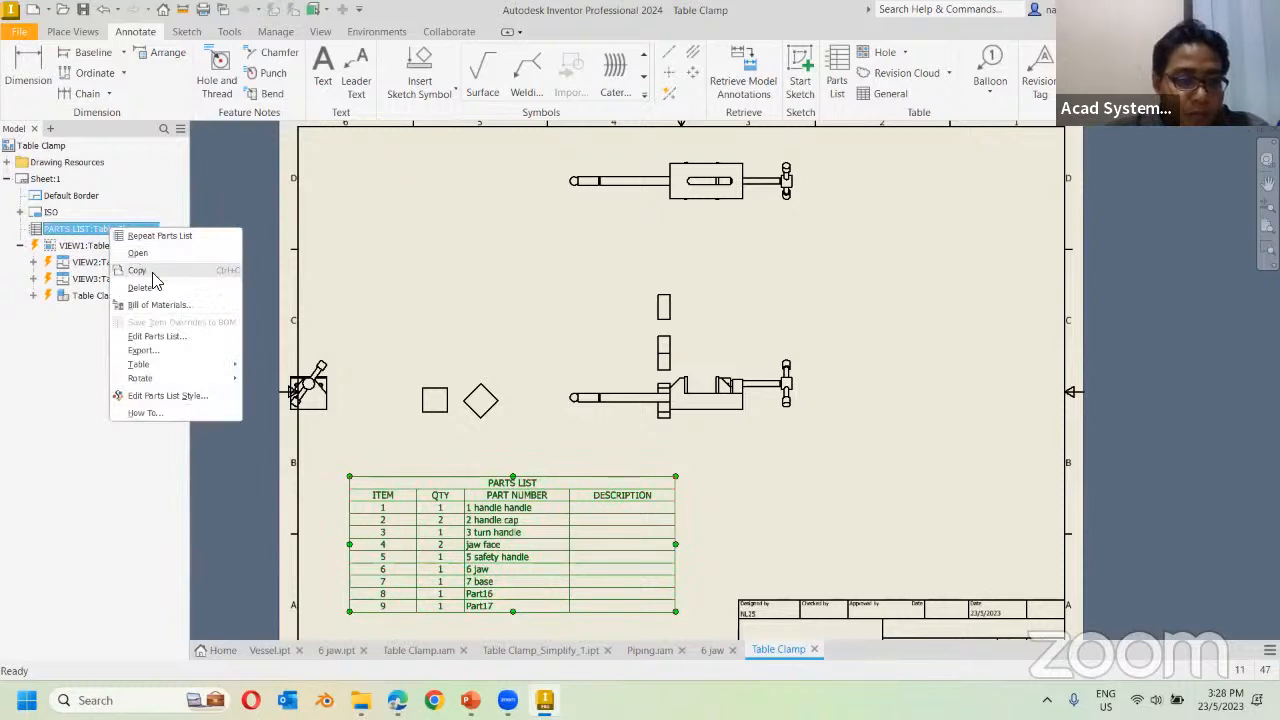
click(167, 340)
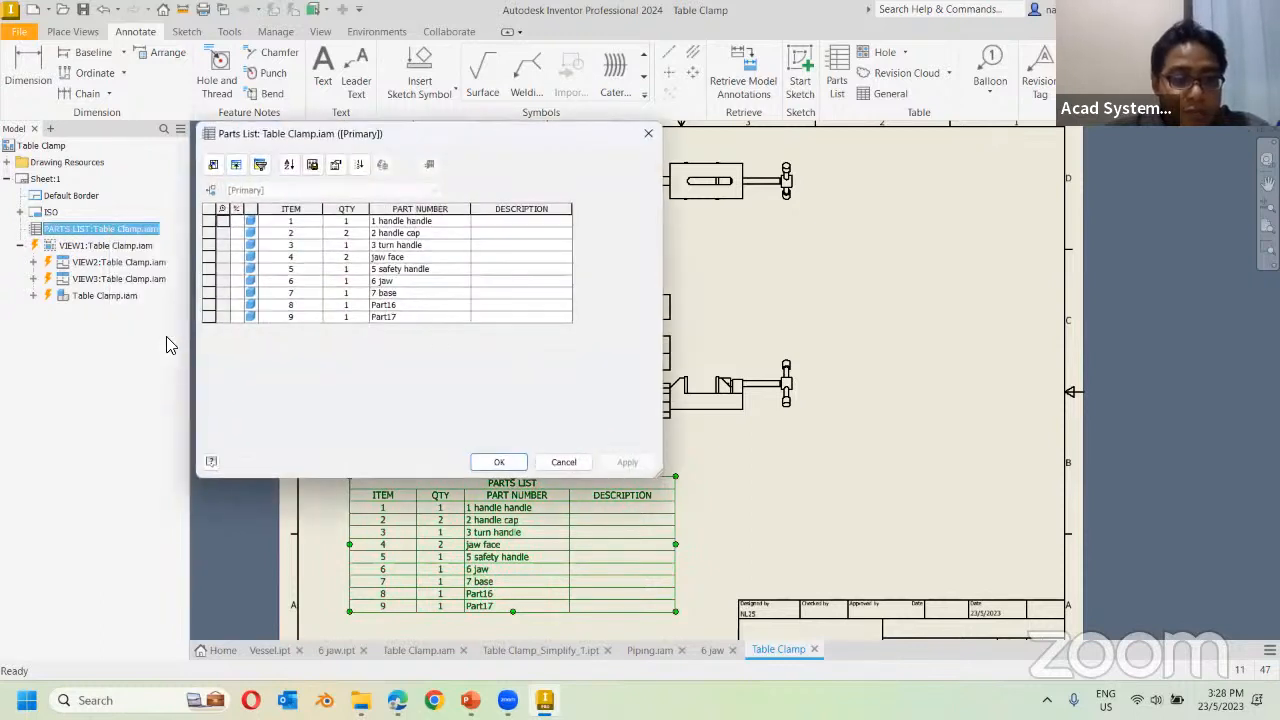
click(649, 134)
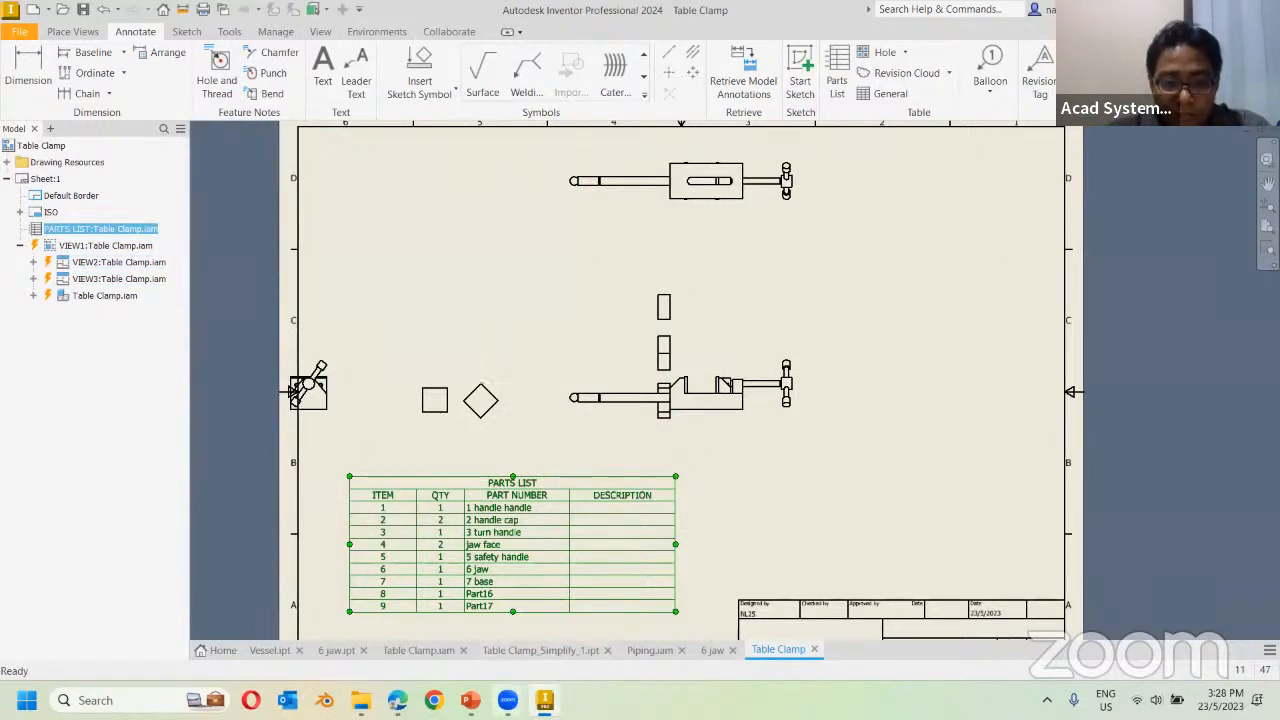
click(470, 700)
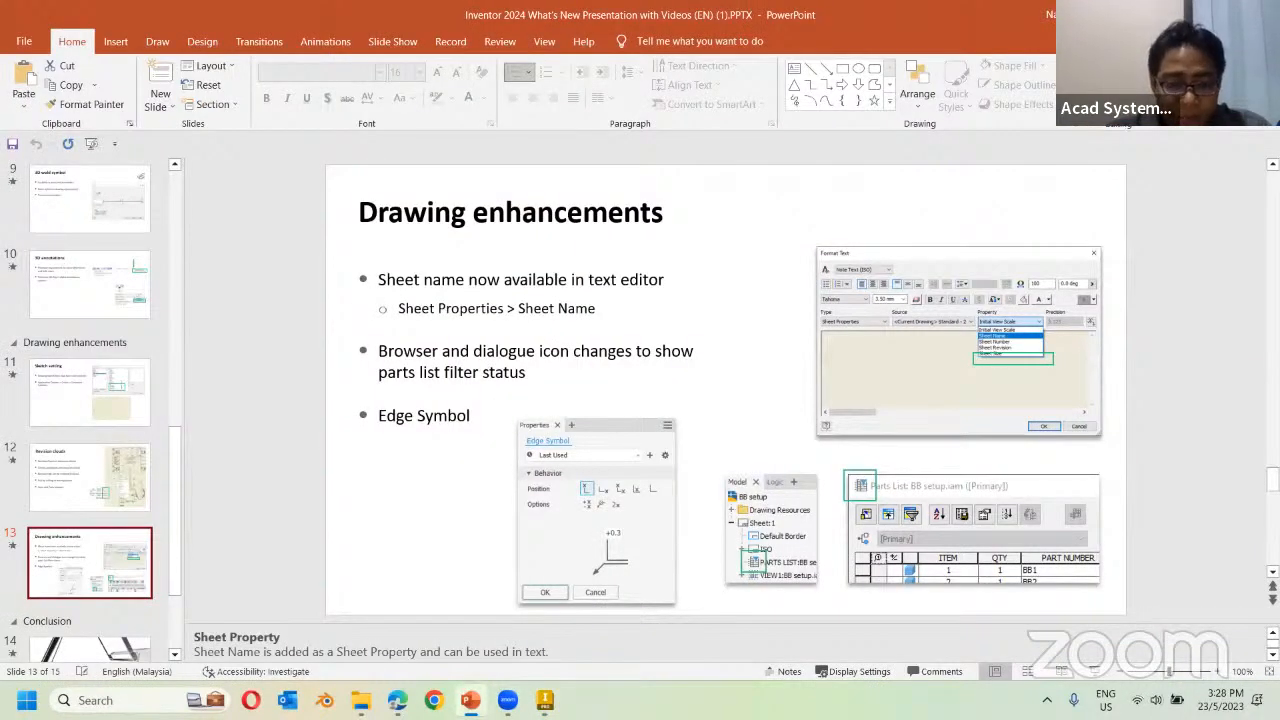
click(470, 700)
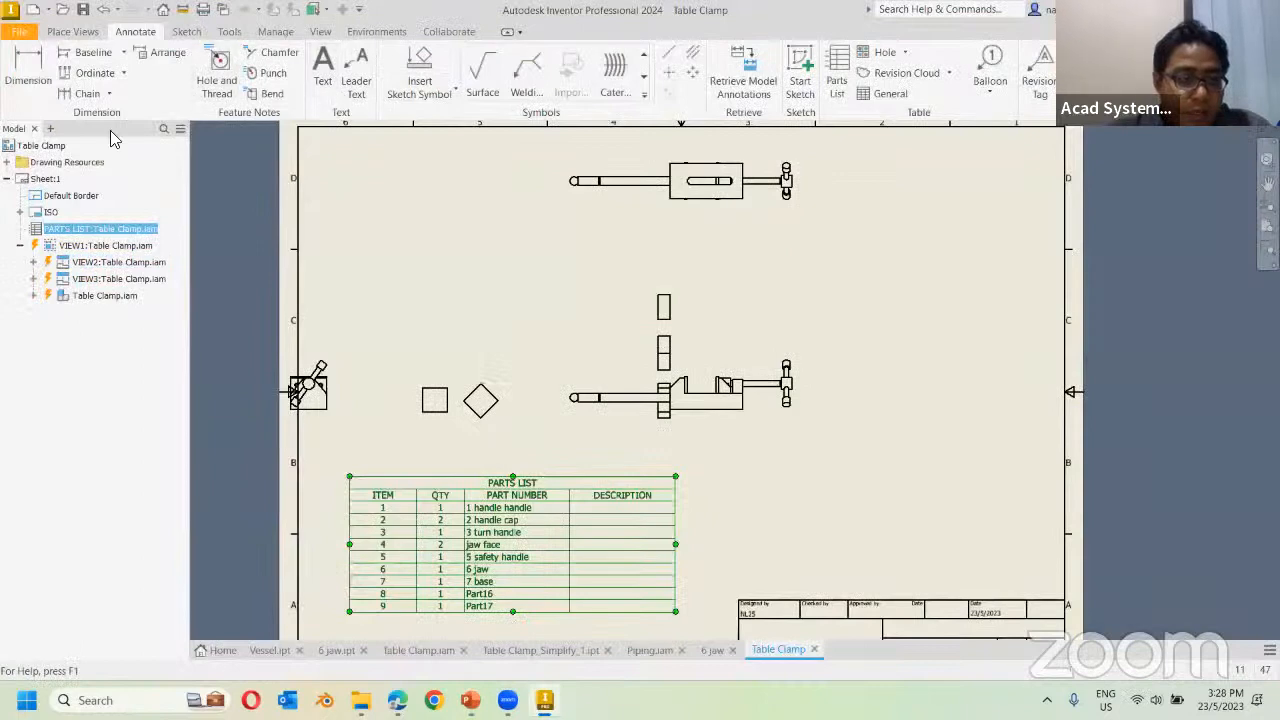
Rename the drawing sheet as Company Standard.
right_click(45, 182)
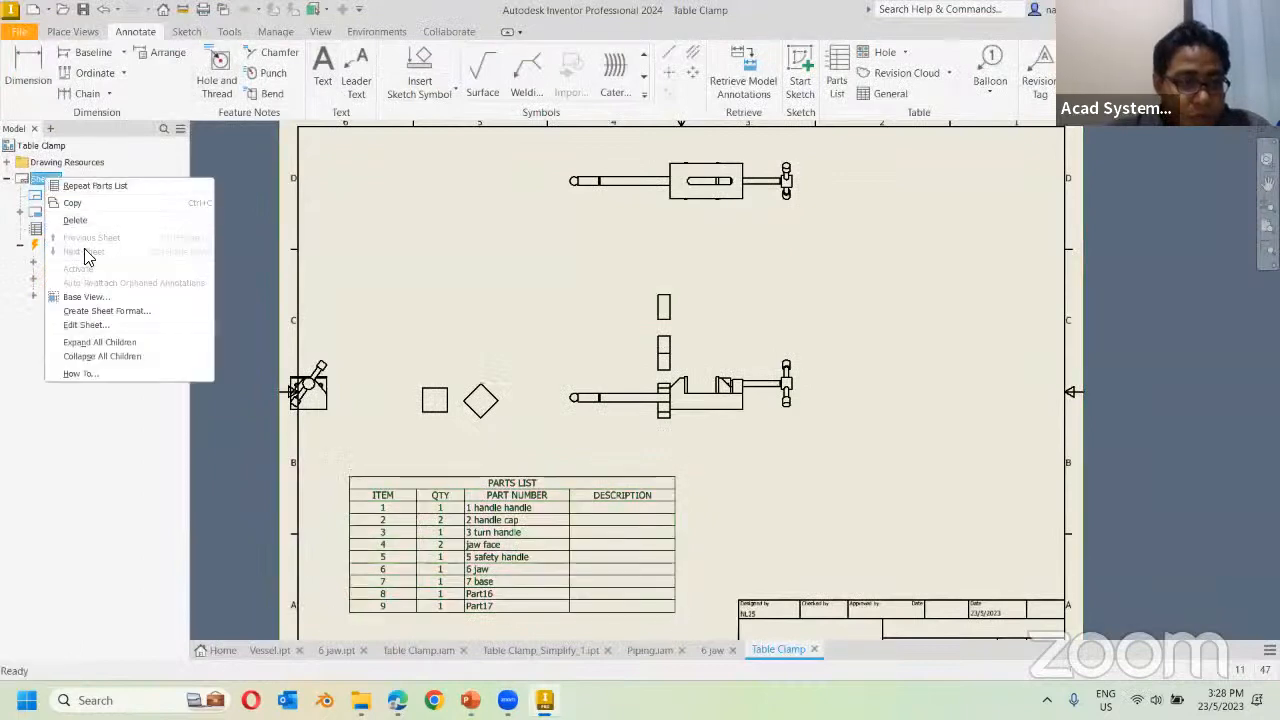
click(95, 320)
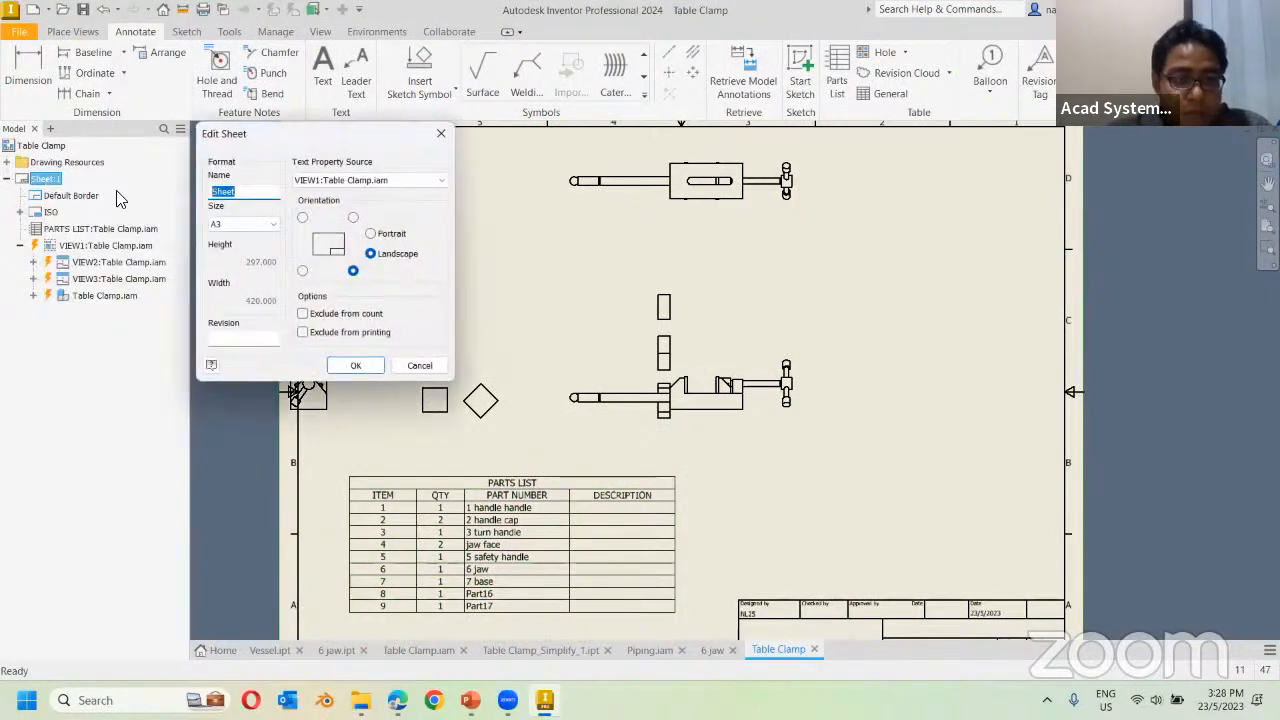
text(Company)
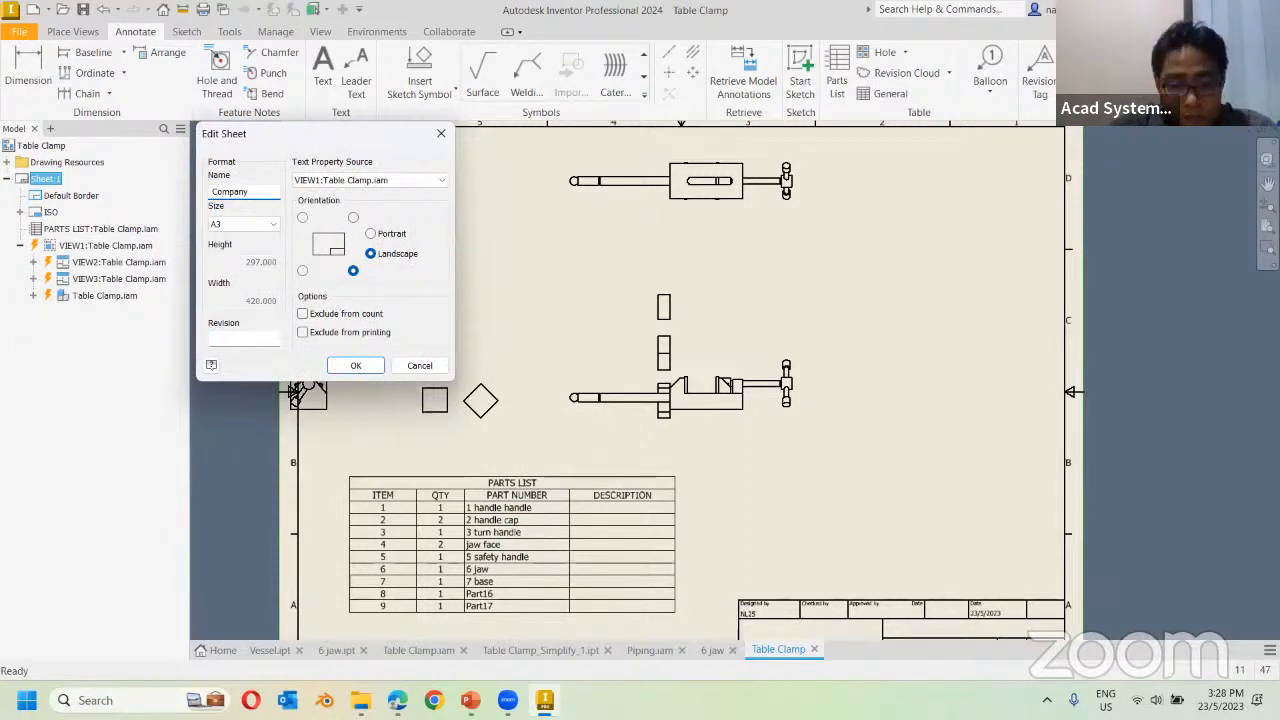
text( S)
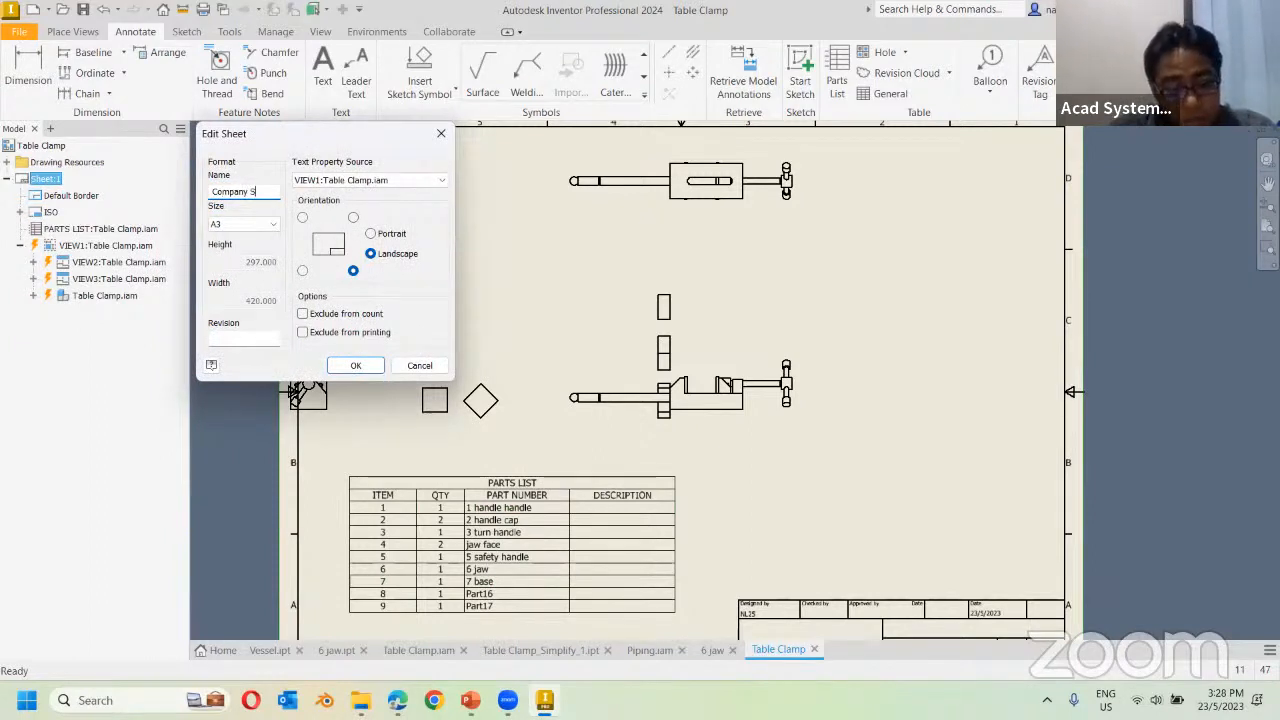
text(tand)
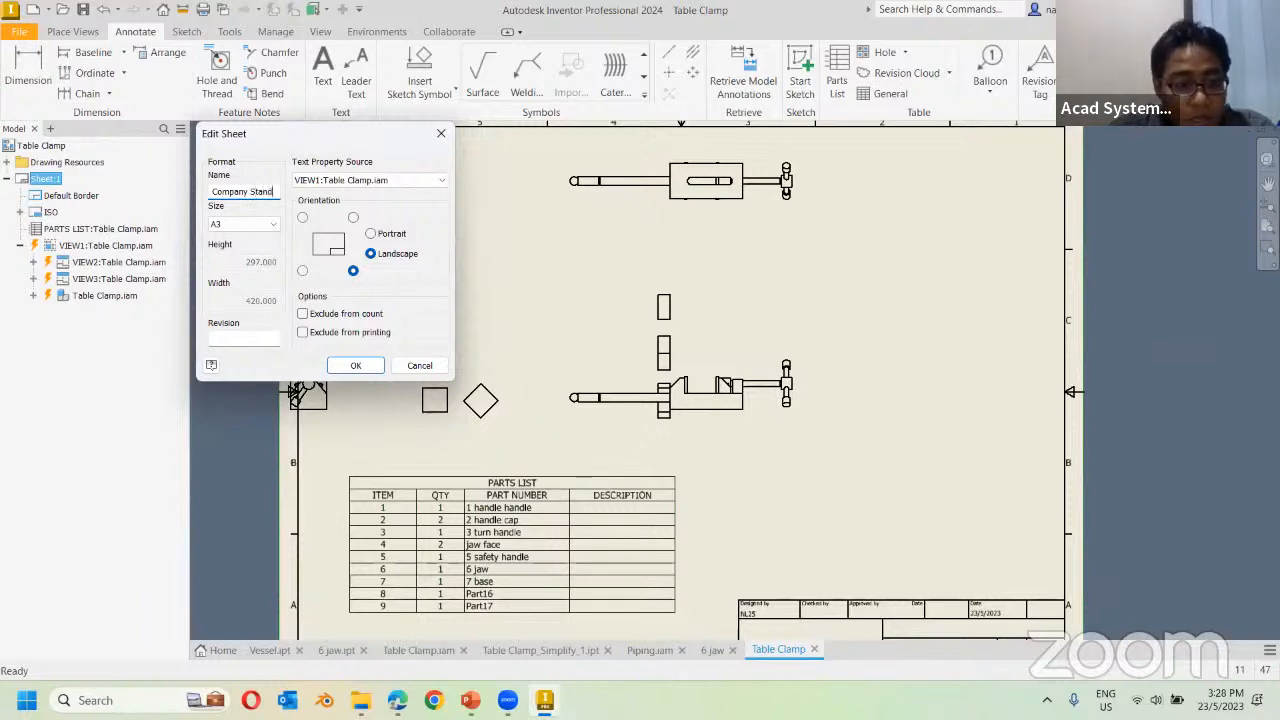
text(ard)
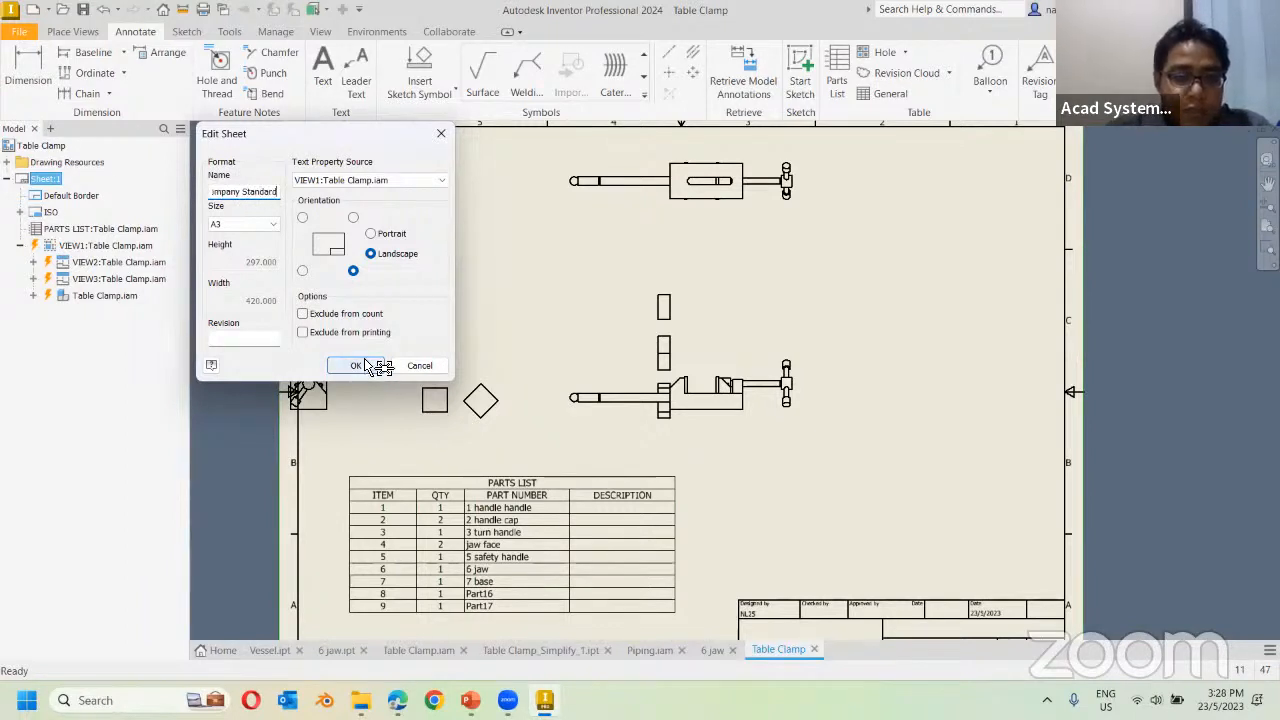
click(370, 366)
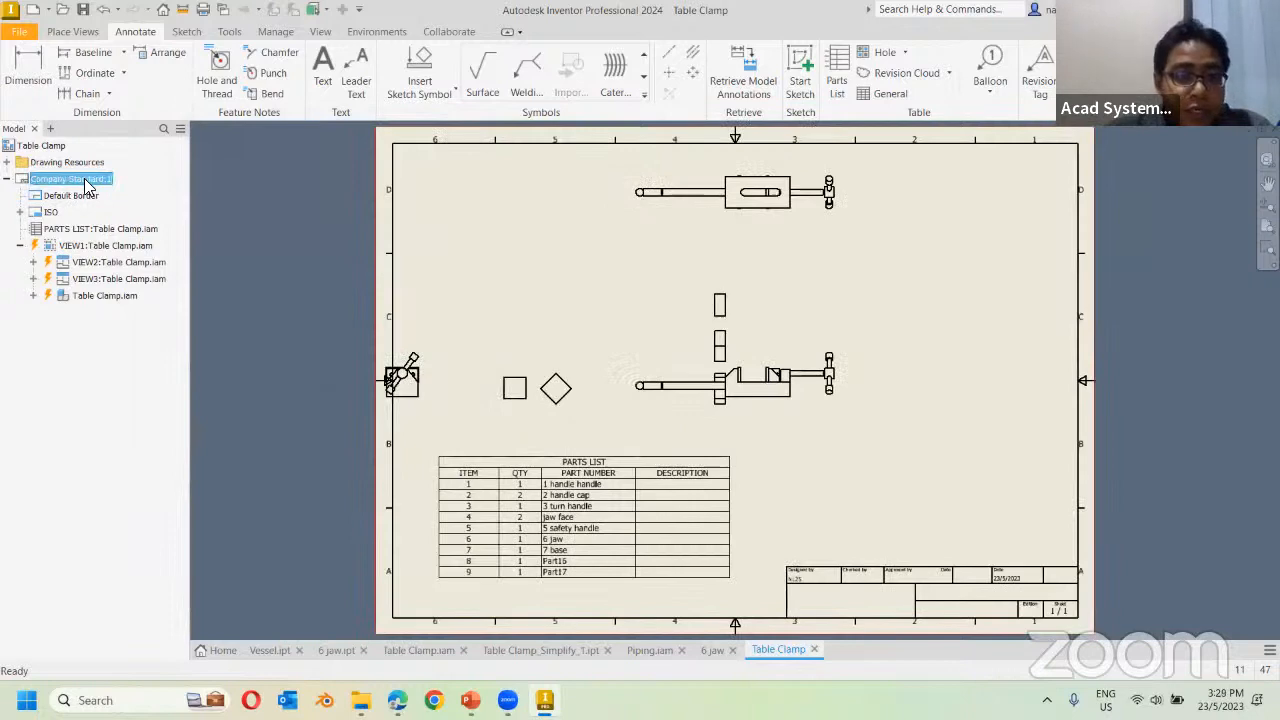
Add a text note in the empty area above the parts list that displays the Sheet Name from the sheet properties.
click(323, 72)
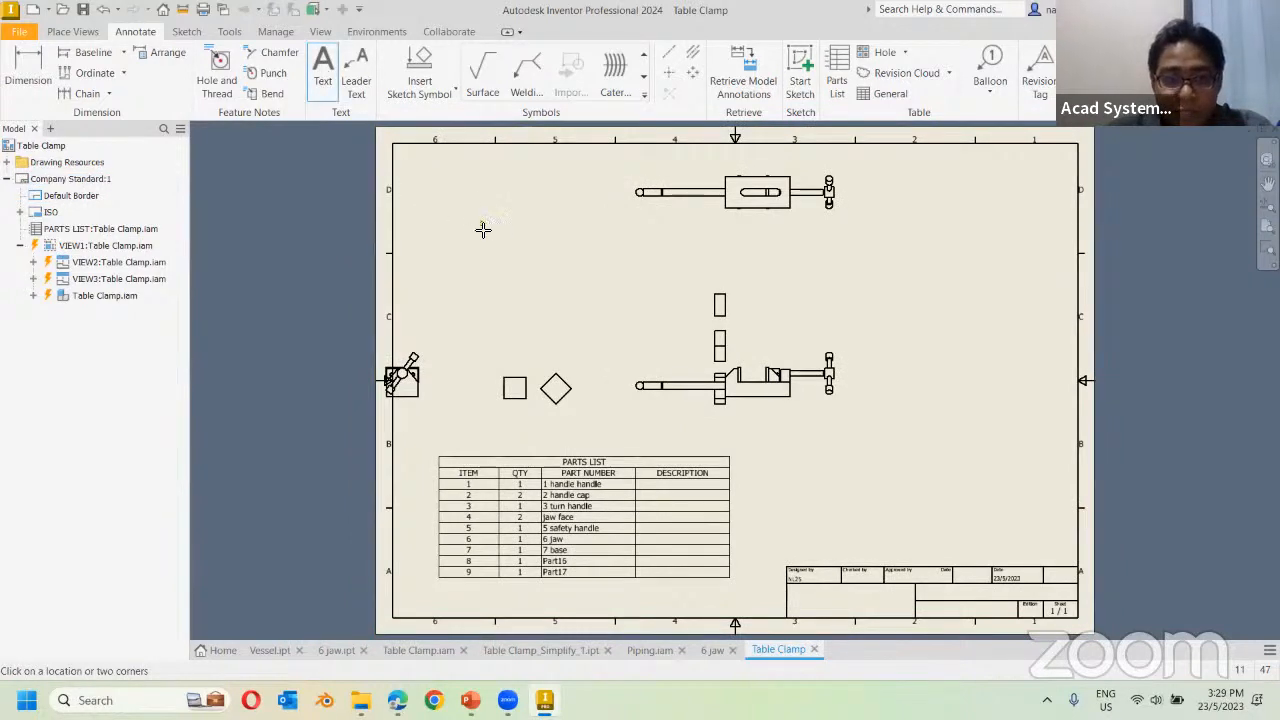
click(565, 286)
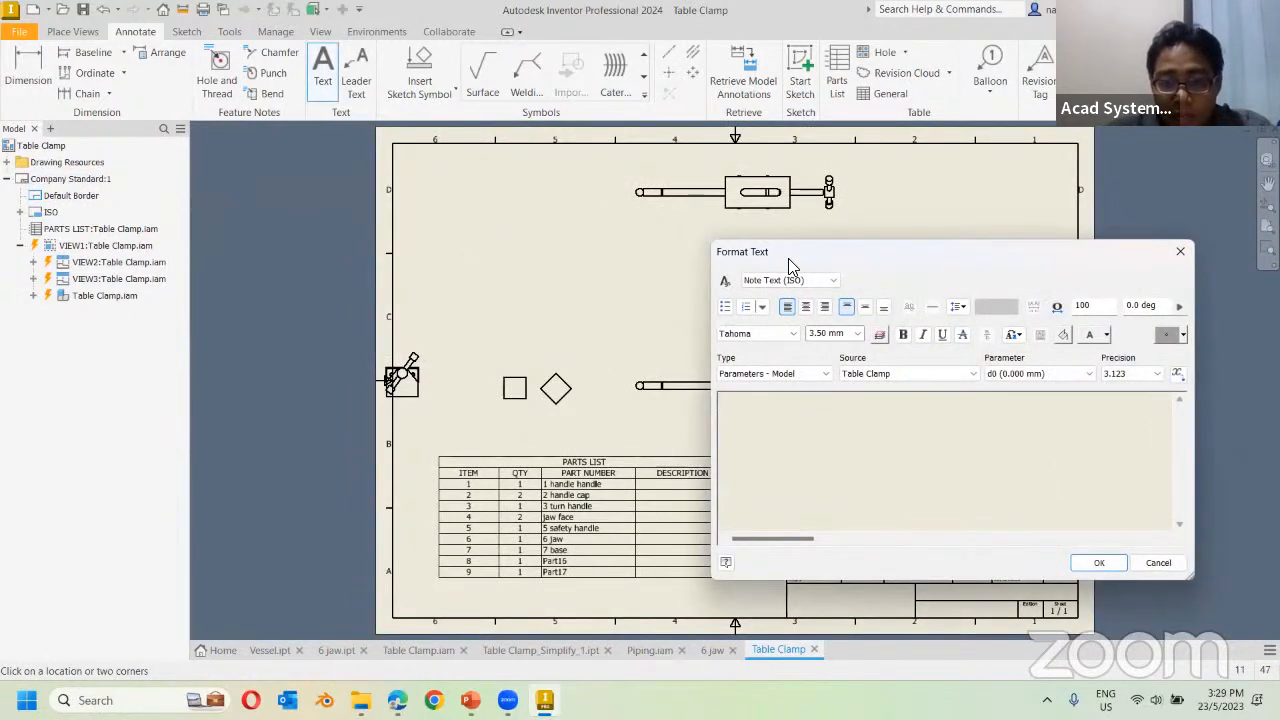
drag(788, 258, 619, 169)
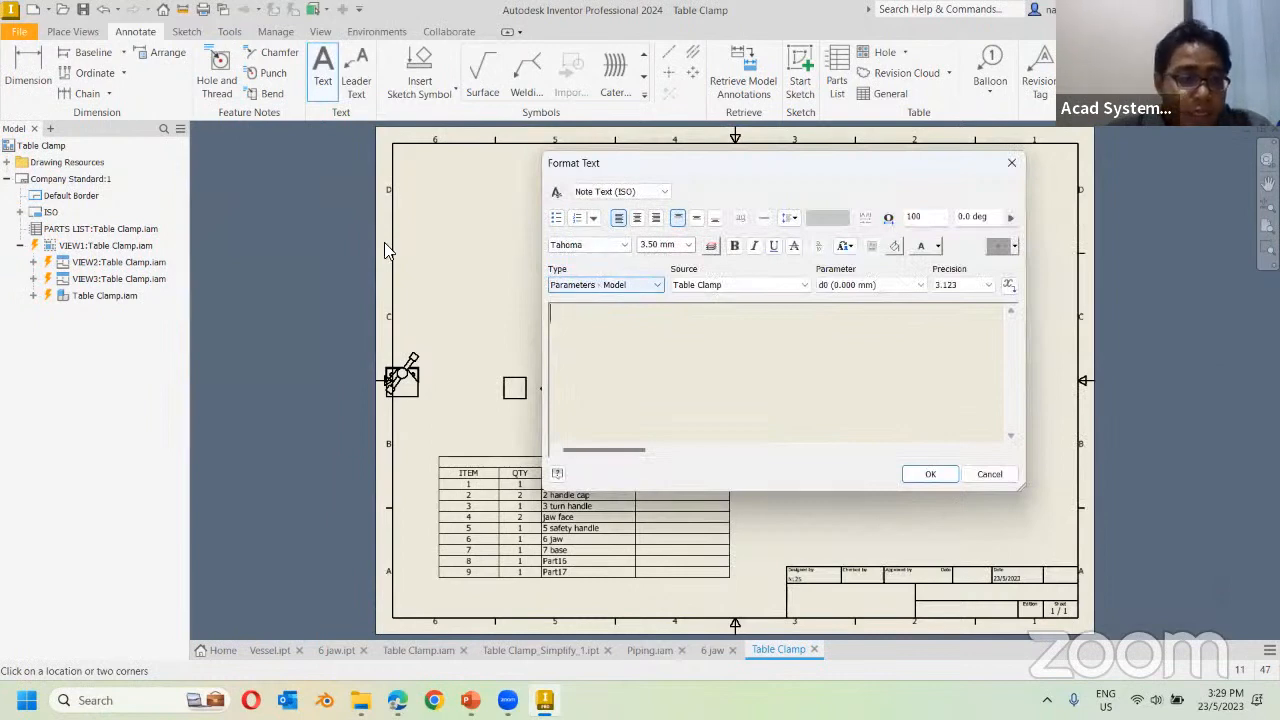
click(652, 288)
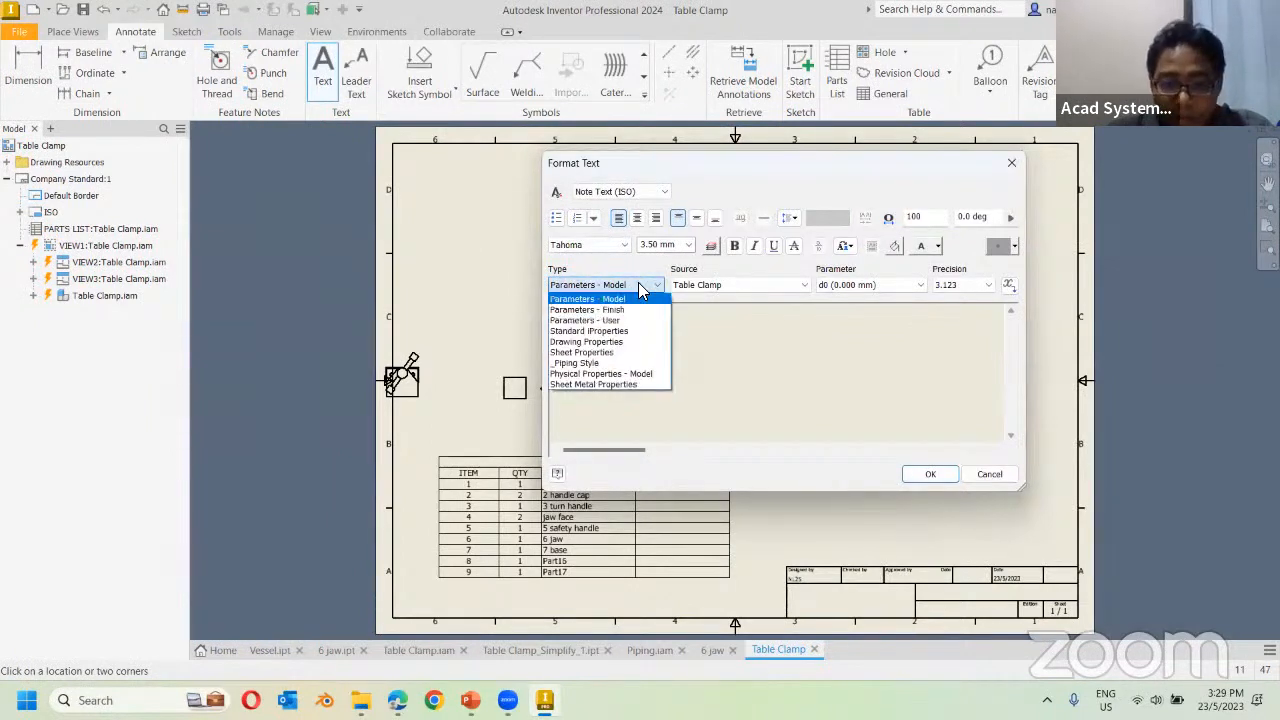
click(628, 352)
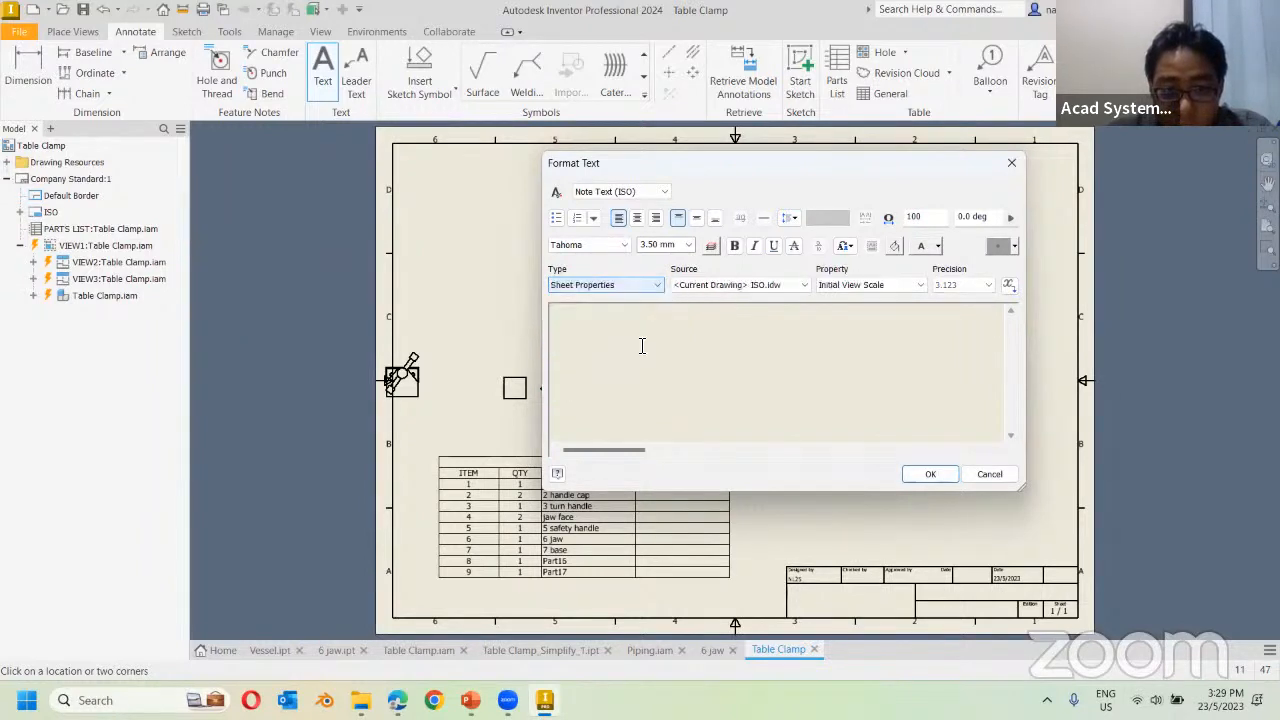
click(871, 285)
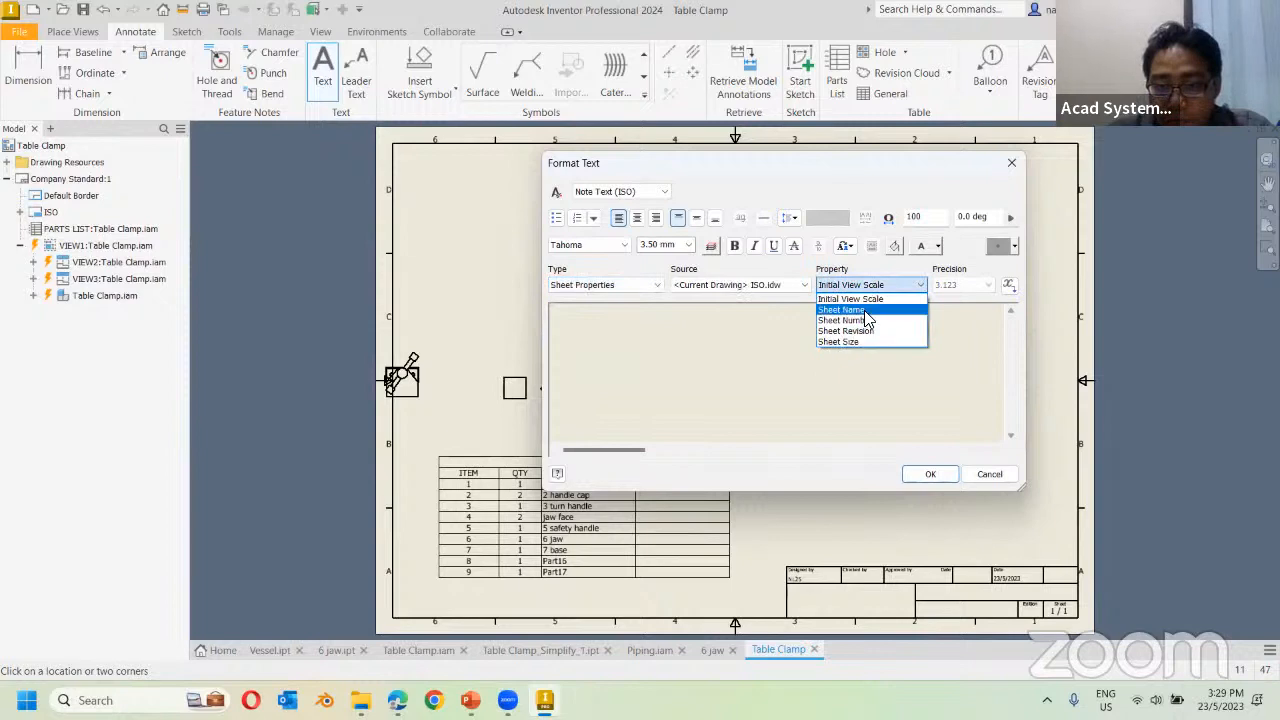
click(860, 310)
click(1009, 286)
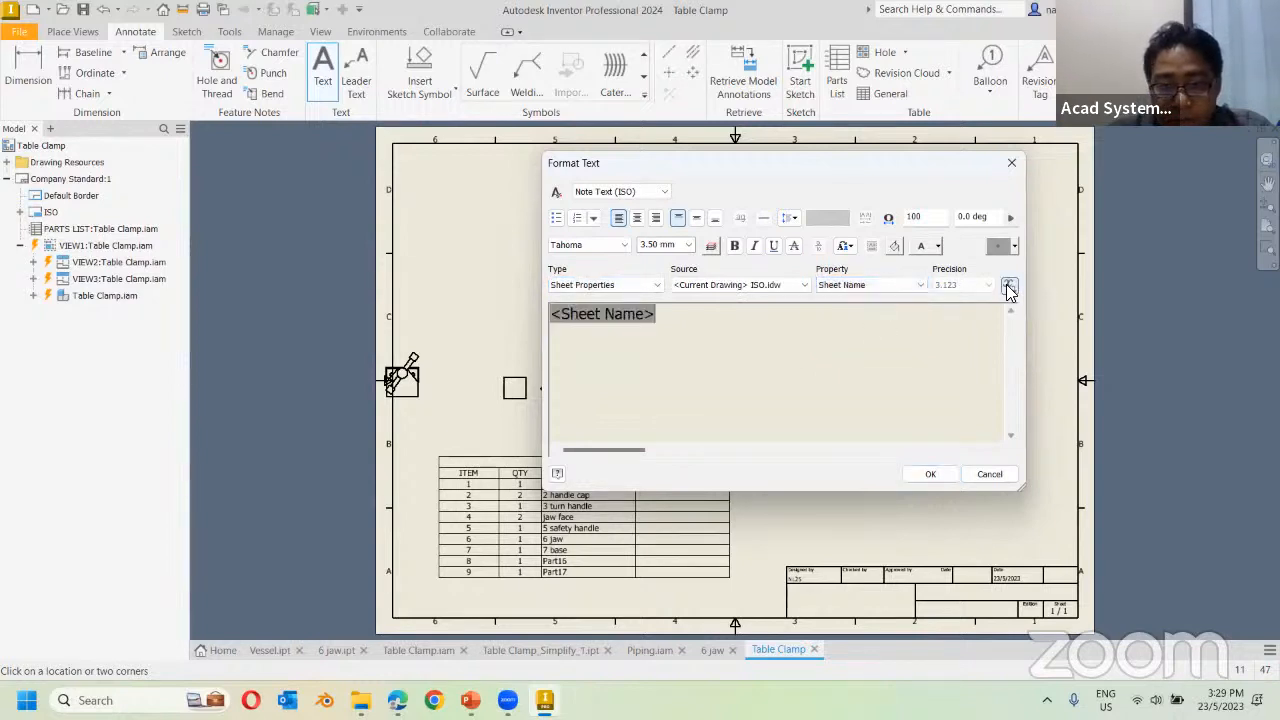
click(930, 474)
scroll(525, 228, up, 5)
mouse_move(443, 236)
middle_down()
mouse_move(546, 346)
mouse_move(566, 340)
middle_up()
Rename the sheet as Company 001 and check the linked sheet name note.
right_click(68, 182)
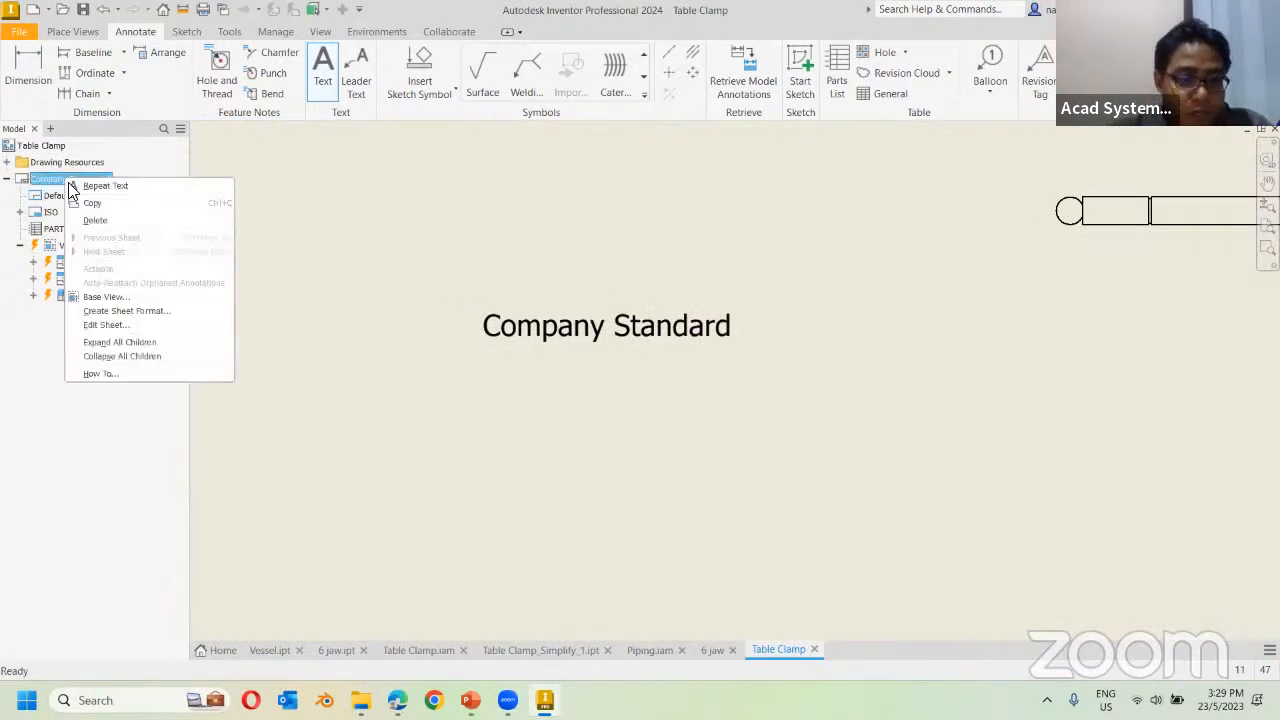
click(105, 325)
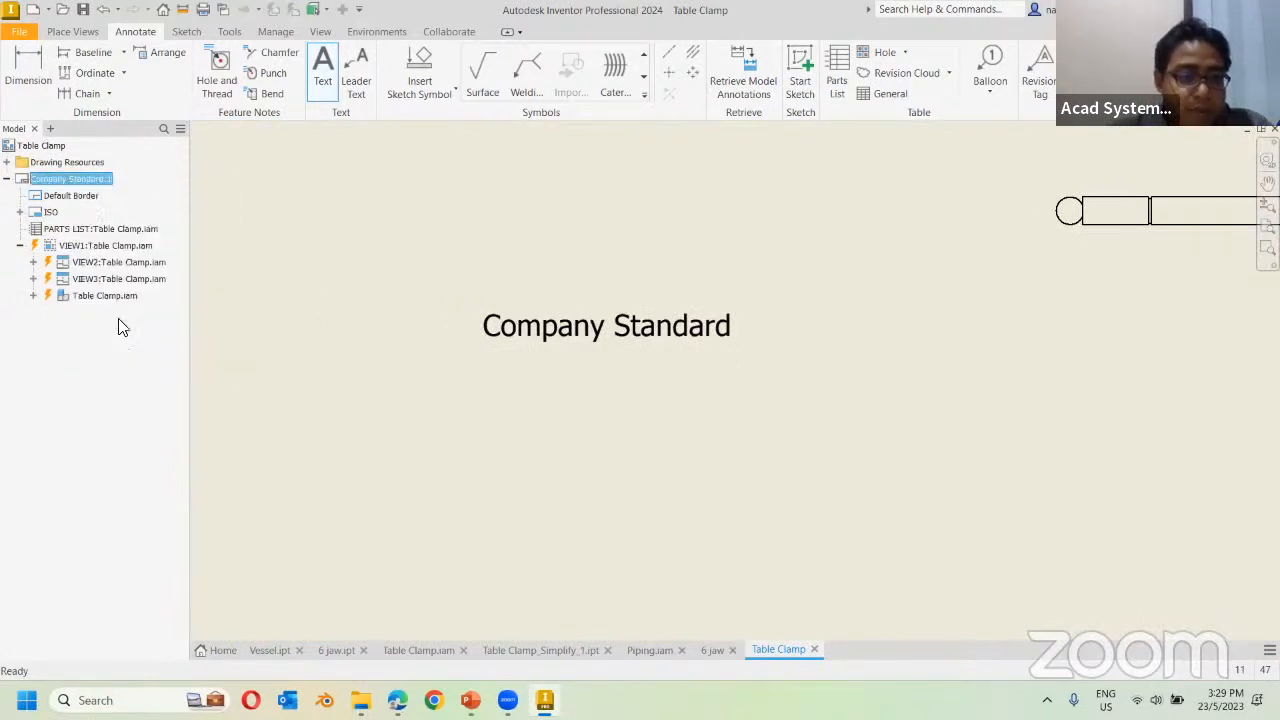
double_click(248, 192)
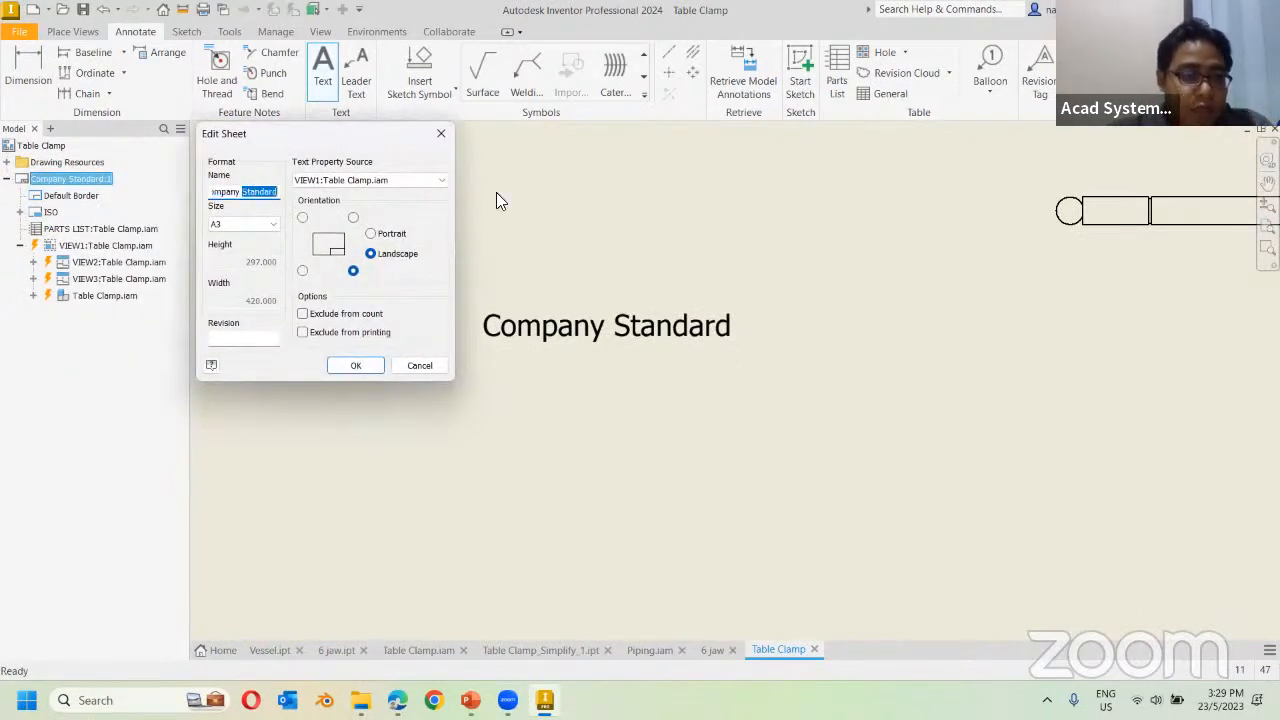
text(00)
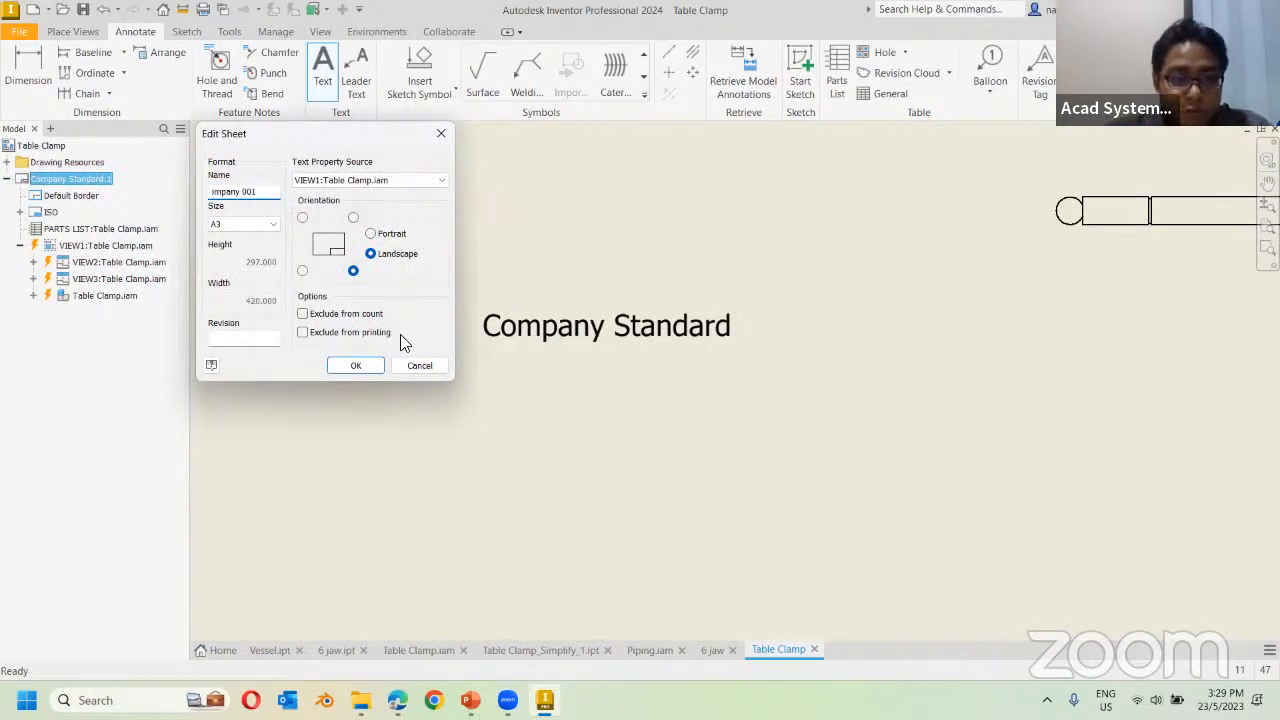
text(1)
click(355, 365)
scroll(546, 228, up, 4)
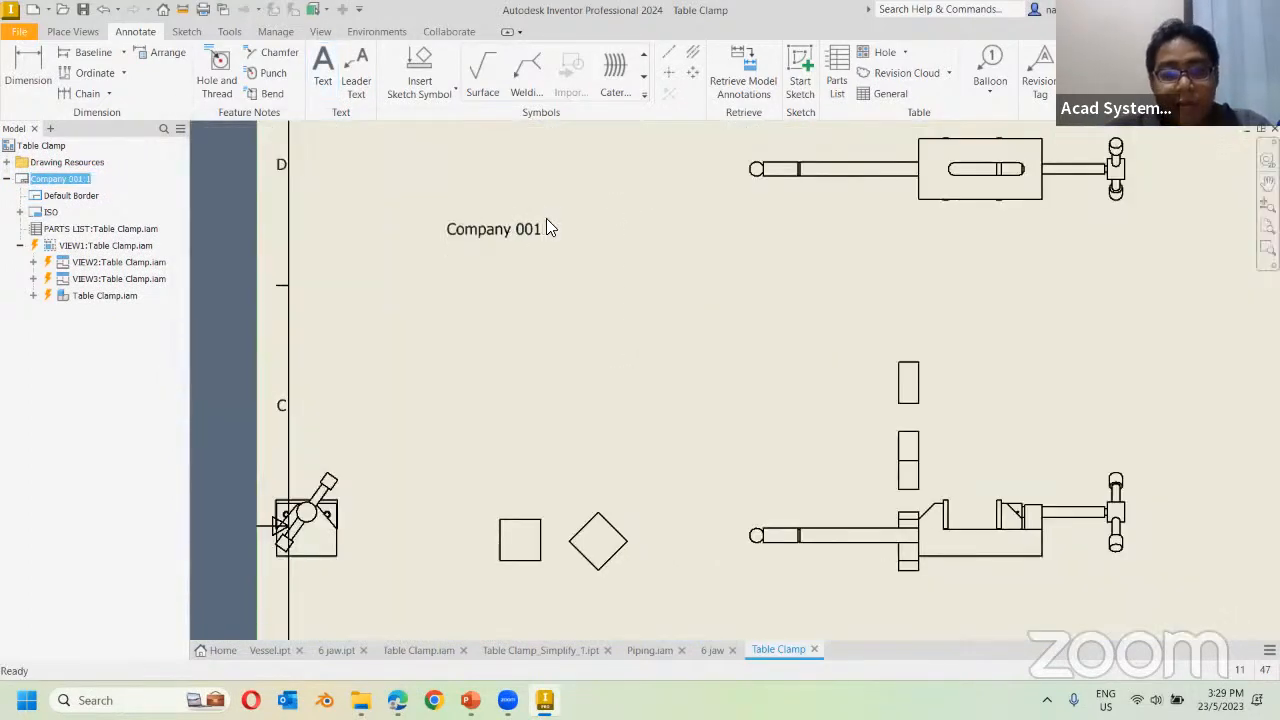
scroll(546, 225, down, 3)
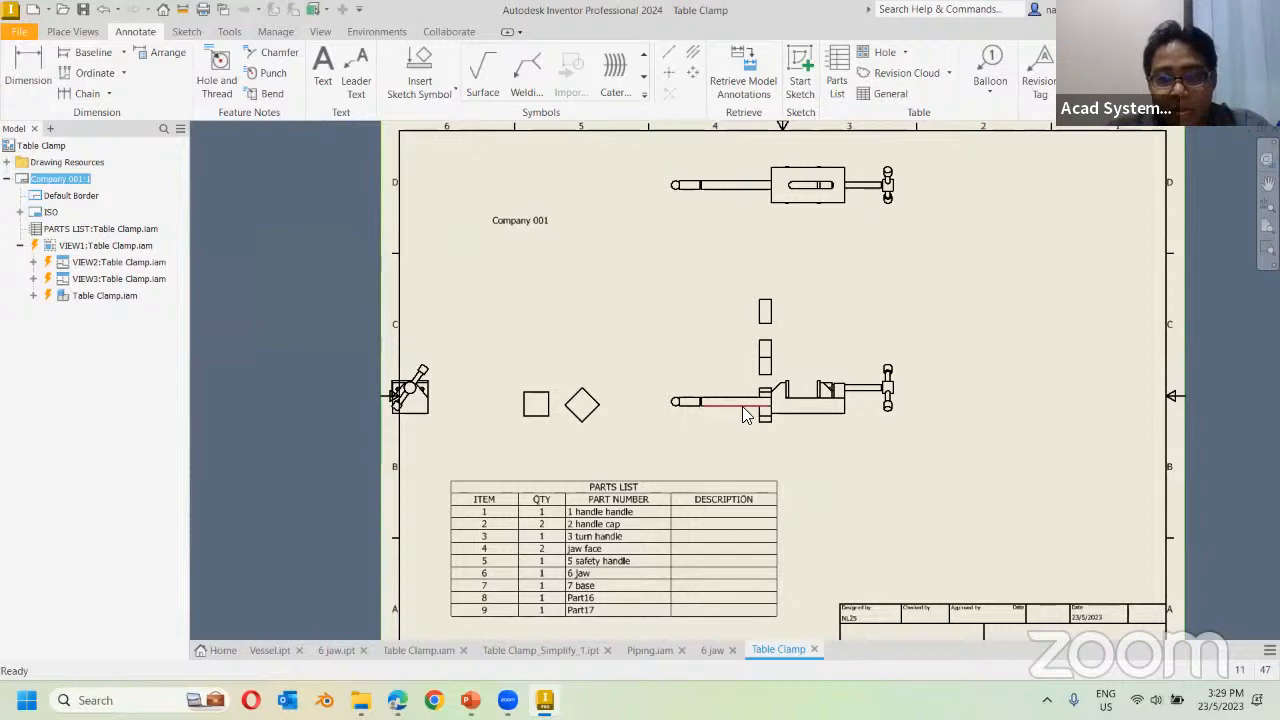
Attach an edge symbol with a bent leader to the base's upper edge, just below the right-hand jaw in the front view.
middle_drag(742, 407, 540, 390)
scroll(630, 391, down, 3)
middle_drag(580, 349, 568, 383)
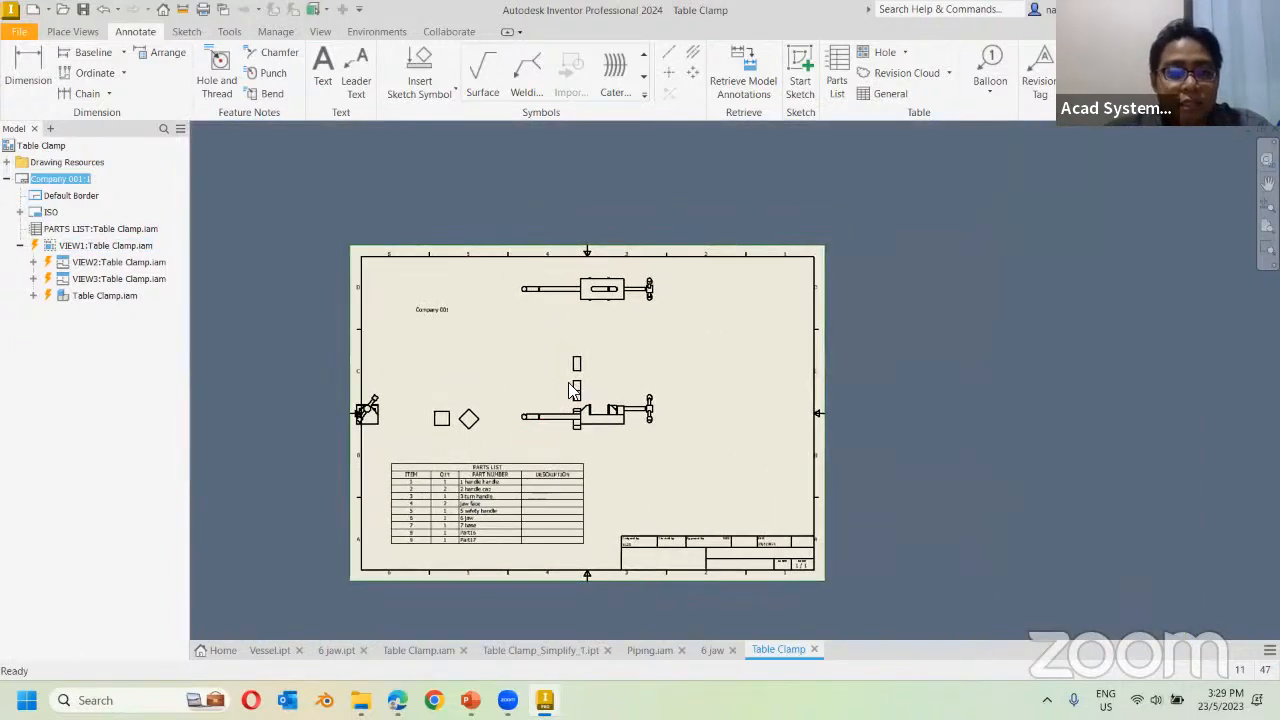
click(644, 78)
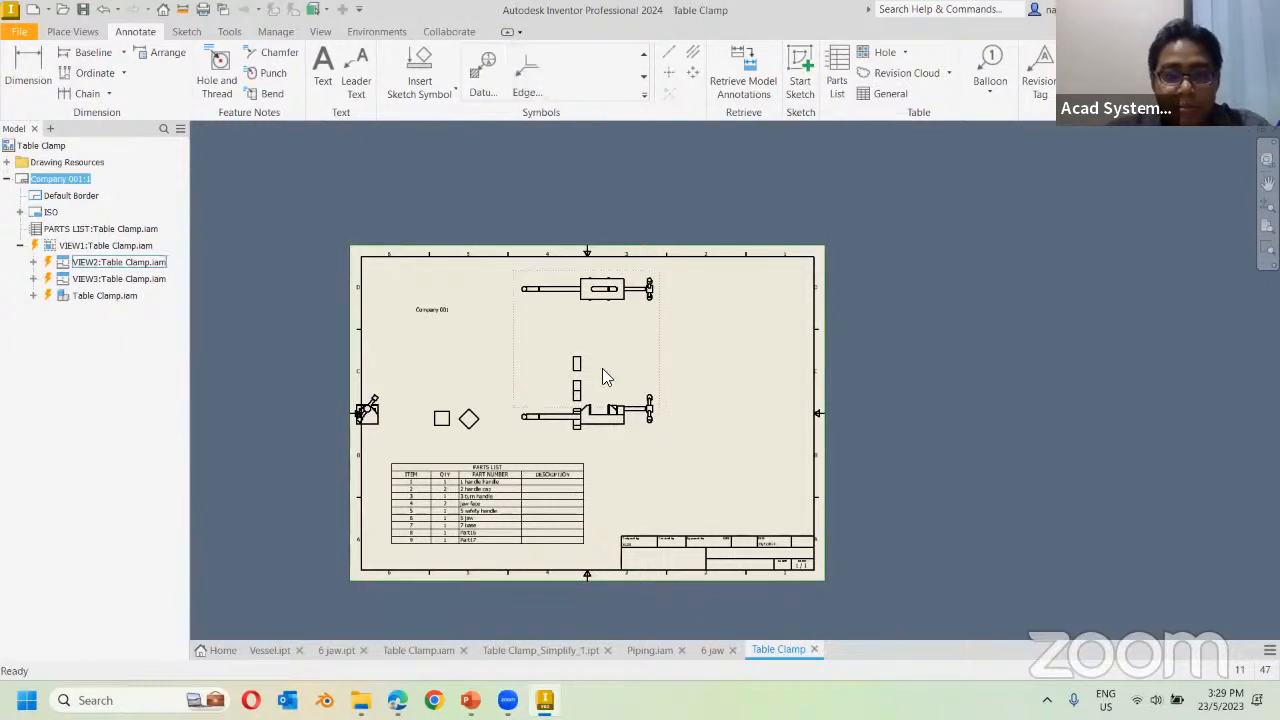
scroll(602, 368, up, 6)
middle_drag(622, 384, 588, 241)
click(540, 88)
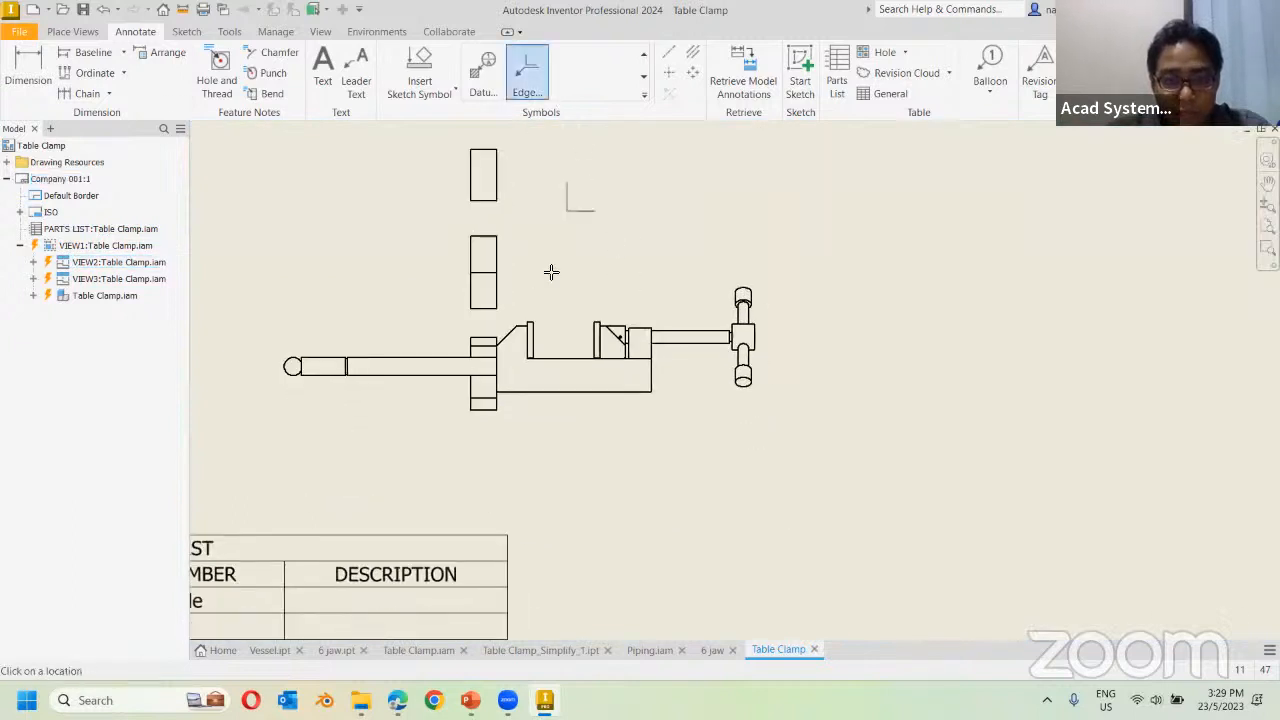
scroll(563, 310, down, 2)
scroll(566, 318, up, 5)
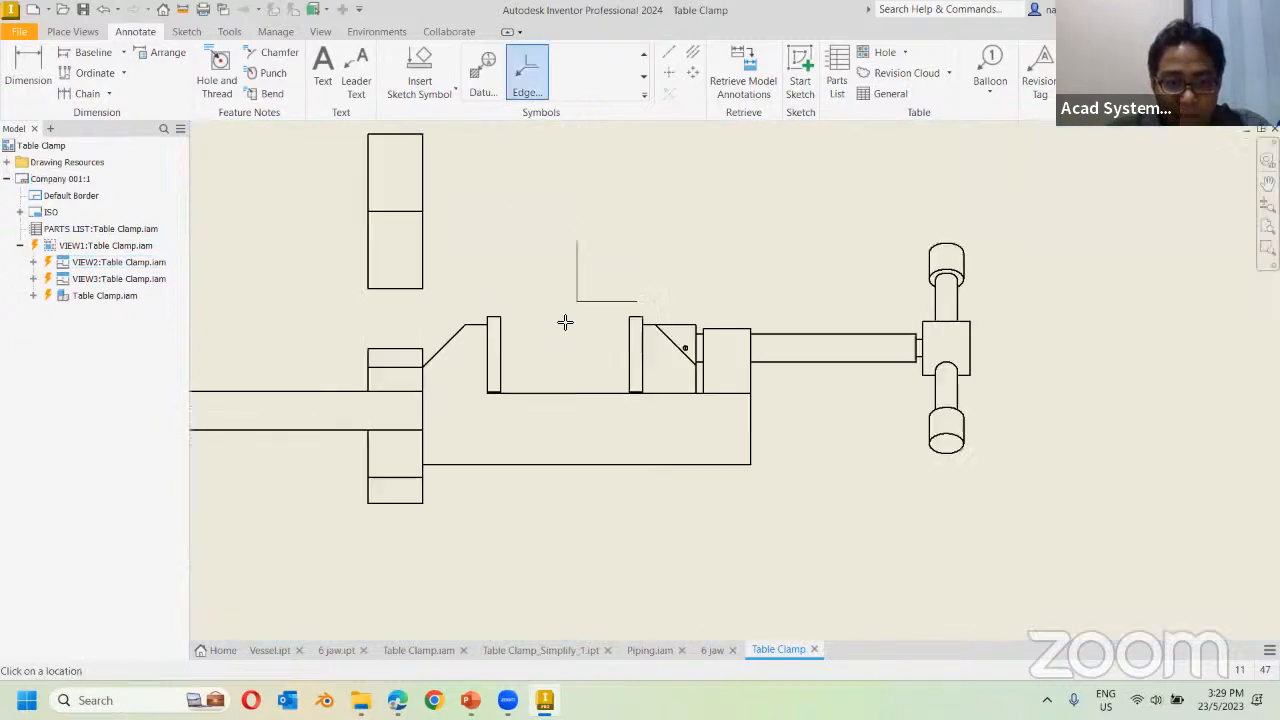
click(698, 390)
click(779, 201)
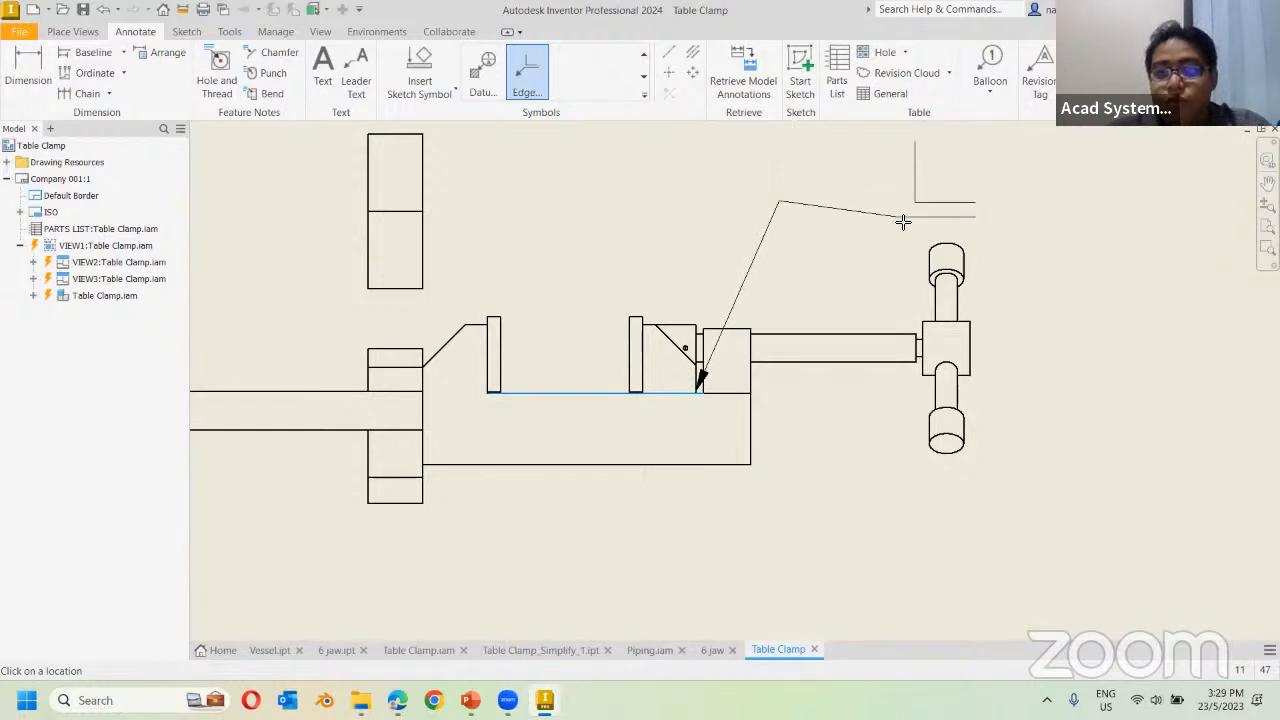
middle_drag(881, 234, 692, 351)
right_click(693, 227)
click(738, 228)
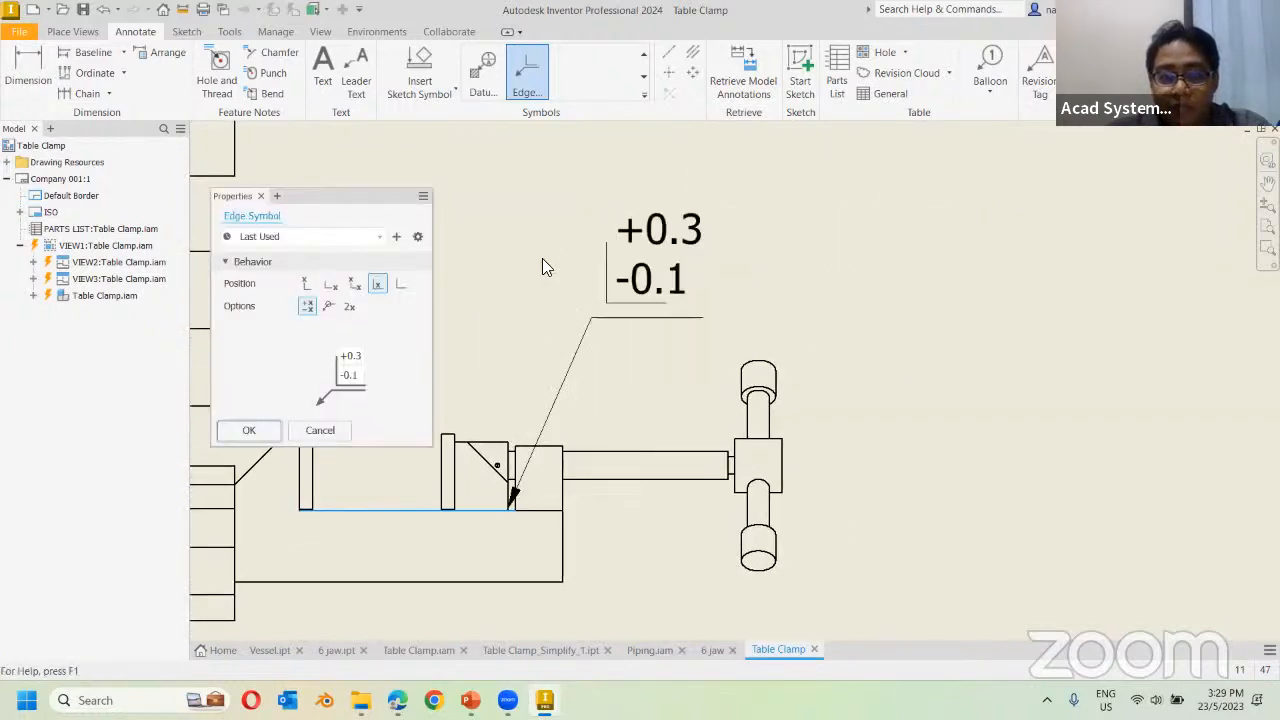
Configure the edge symbol with a single +0.3 value beside its horizontal line and the all-around circle, without the lower limit.
click(333, 285)
click(354, 284)
click(330, 306)
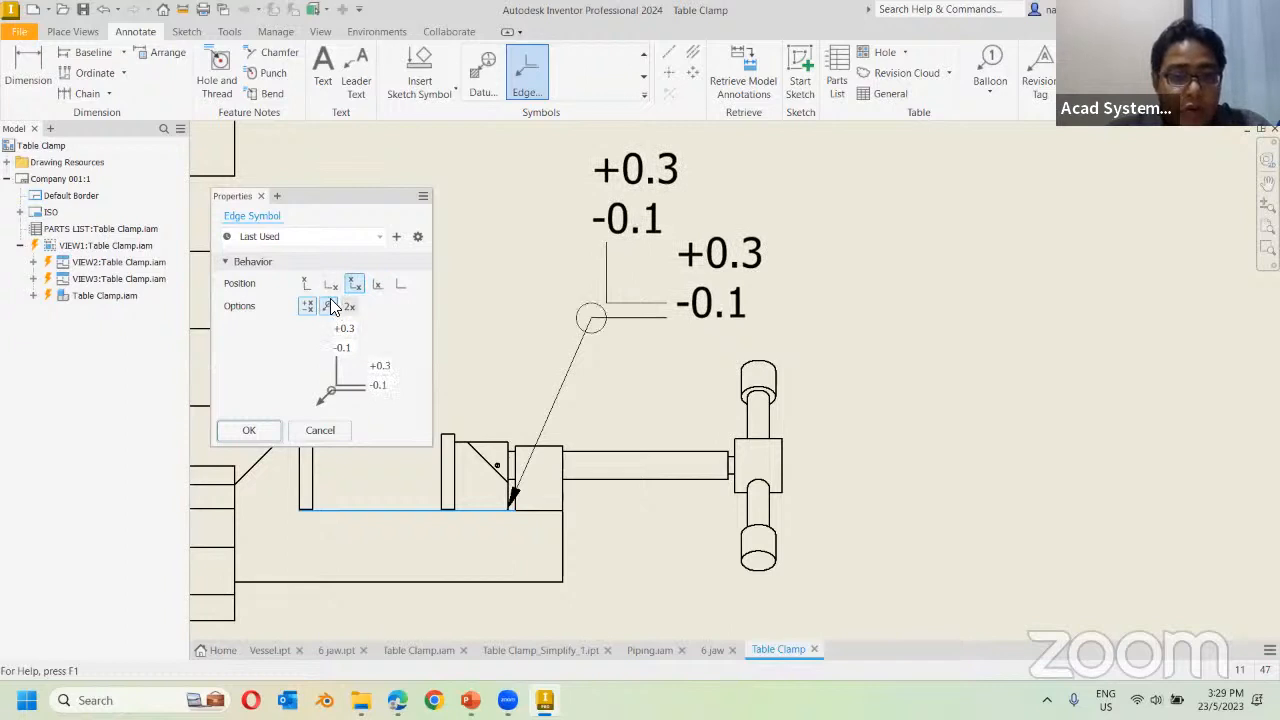
click(308, 306)
click(330, 306)
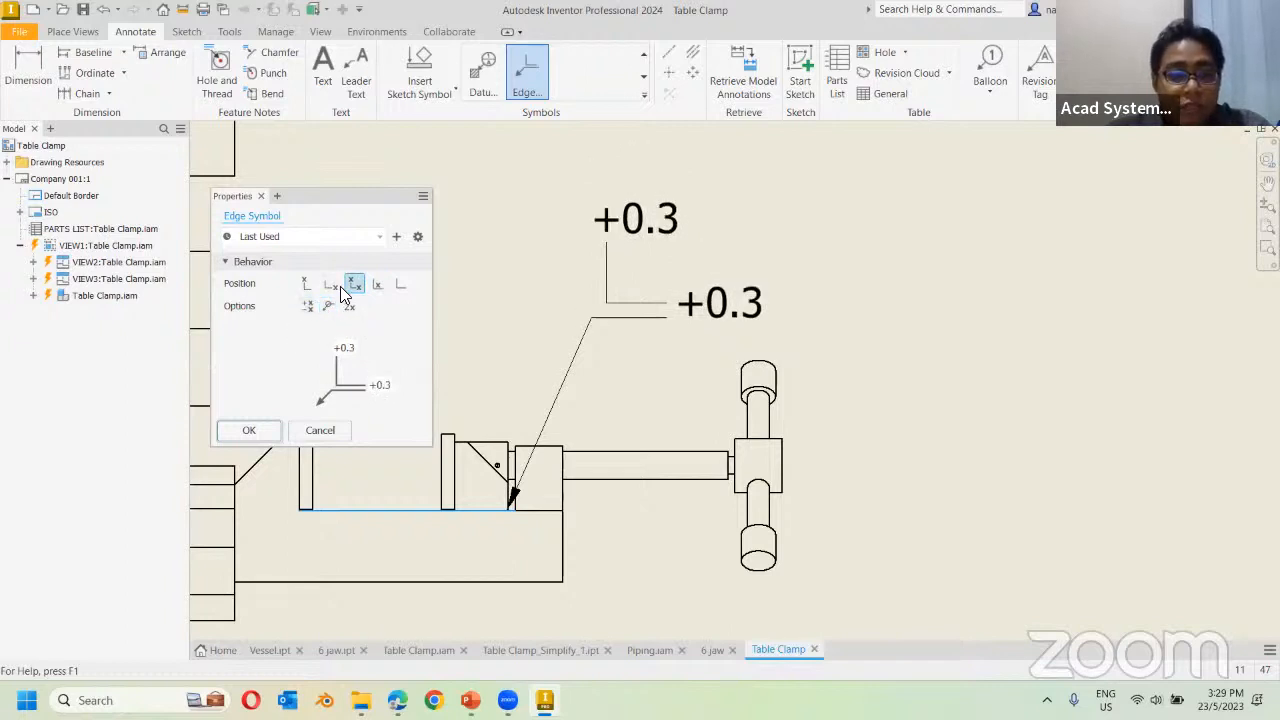
click(330, 306)
click(331, 285)
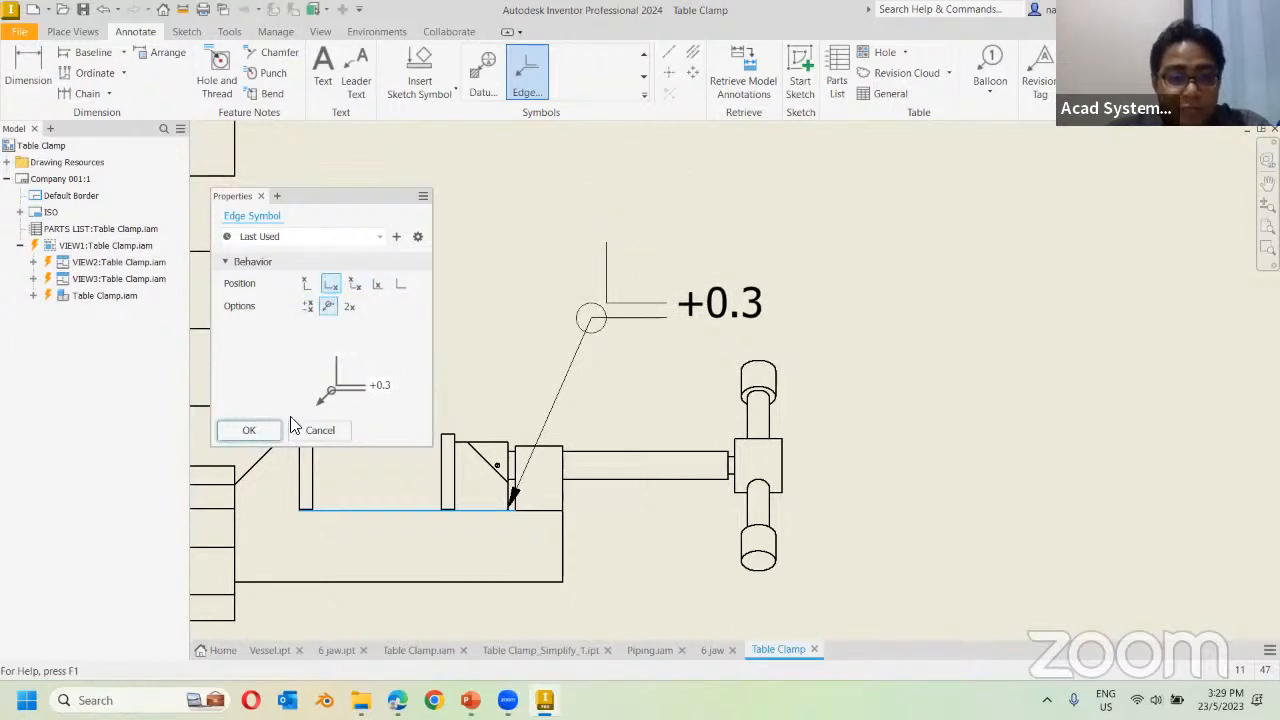
click(262, 430)
Place a free-standing edge symbol with a single +0.3 value in the empty area above the title block.
scroll(560, 438, up, 2)
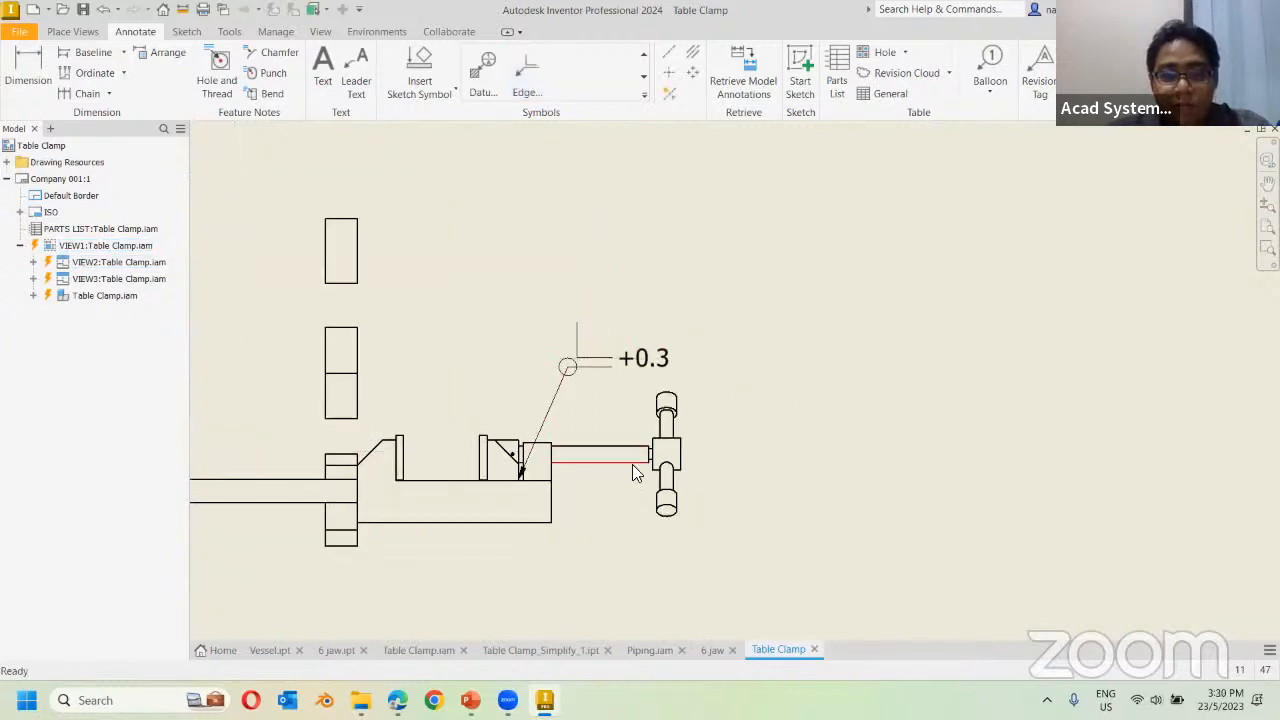
scroll(810, 492, up, 2)
middle_drag(810, 492, 724, 380)
click(530, 76)
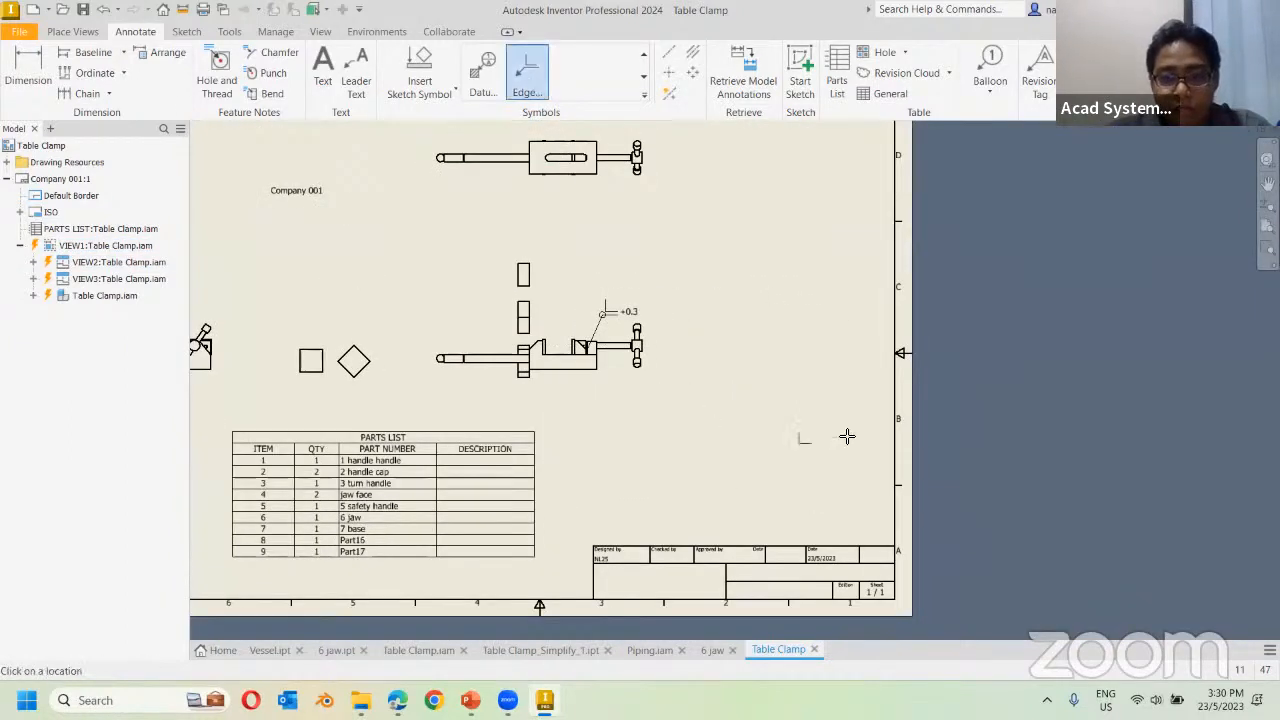
click(760, 478)
scroll(798, 492, down, 6)
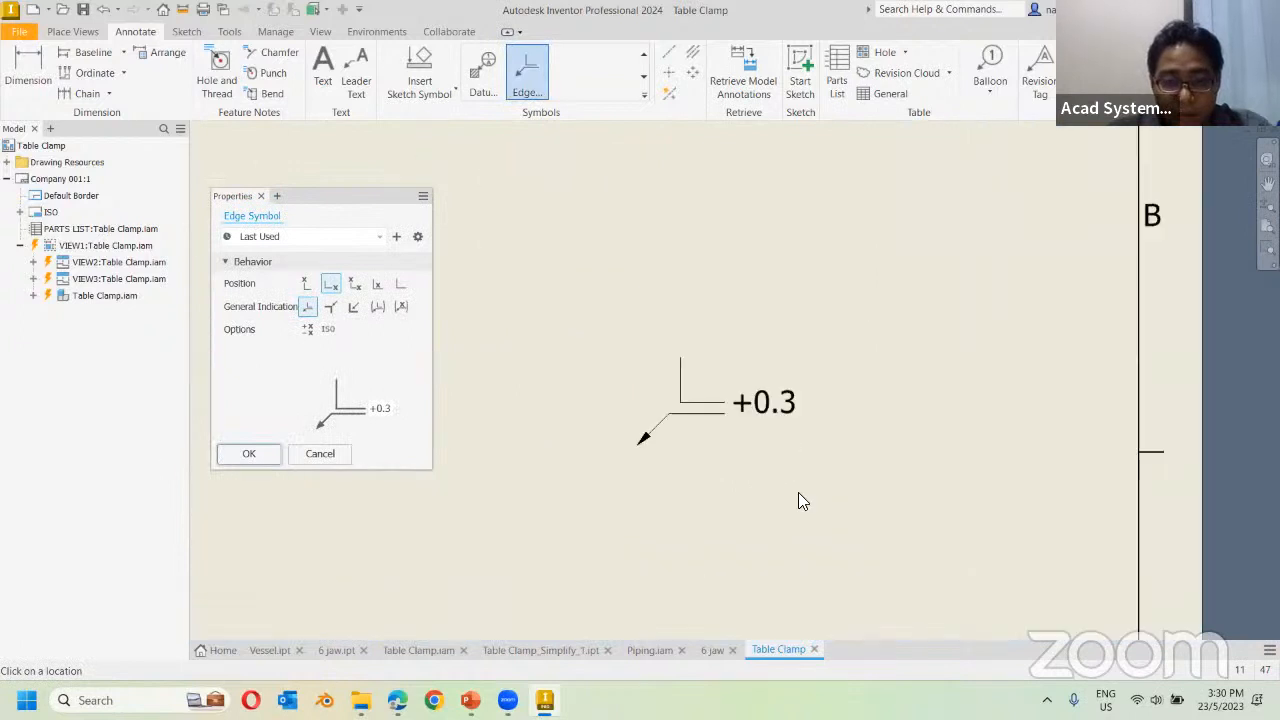
scroll(798, 500, up, 5)
click(250, 455)
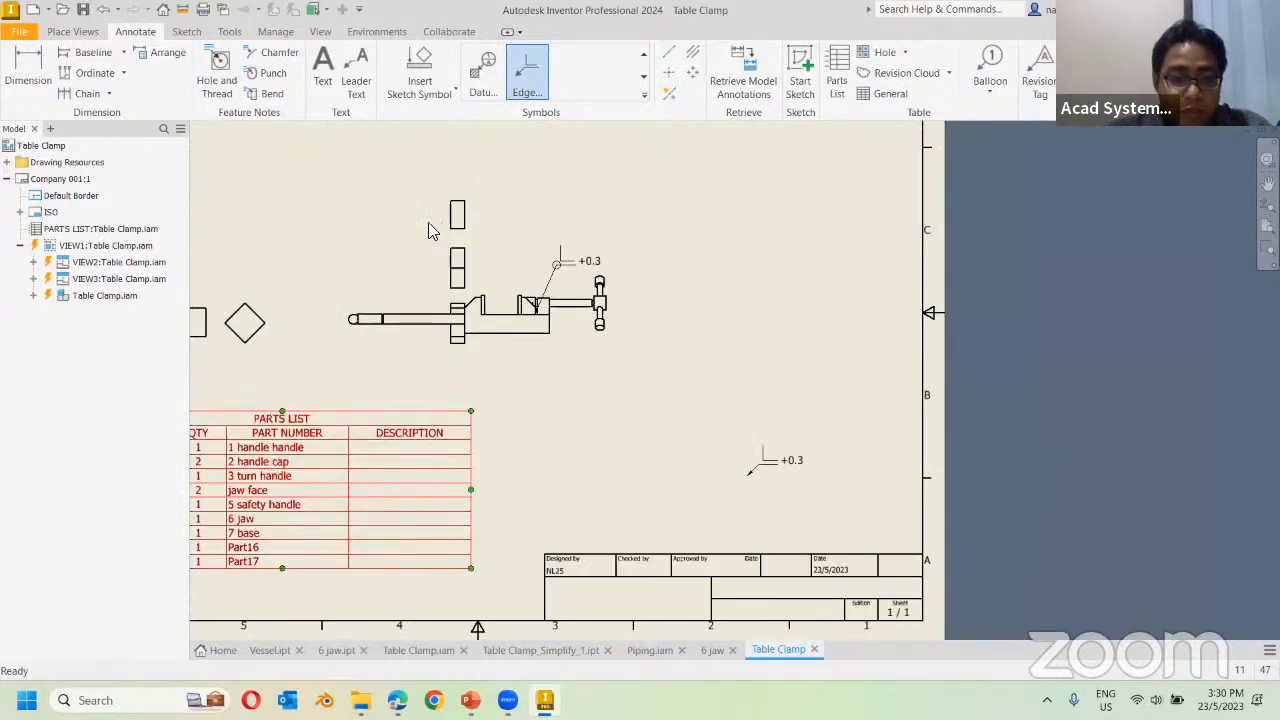
Place another edge symbol left of the free-standing one, with the outlined-corner general indication and +0.3/-0.1 limits at both value positions.
click(530, 76)
click(667, 468)
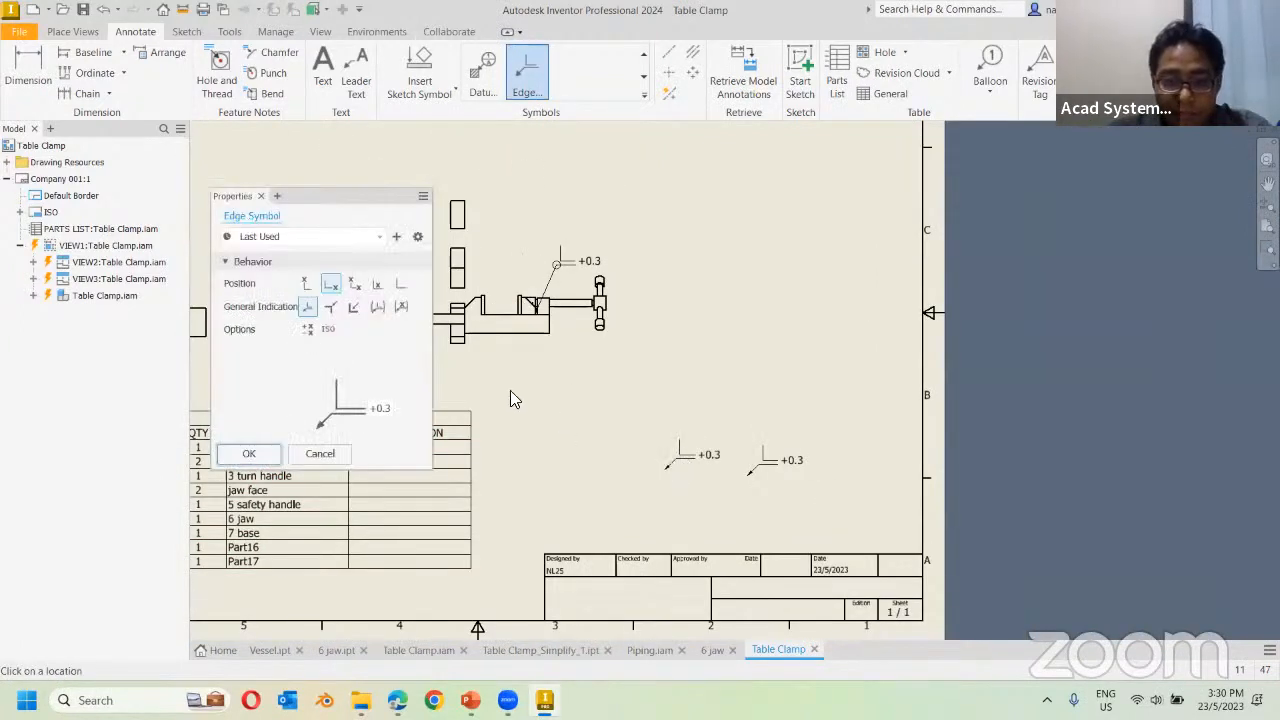
click(331, 306)
click(355, 283)
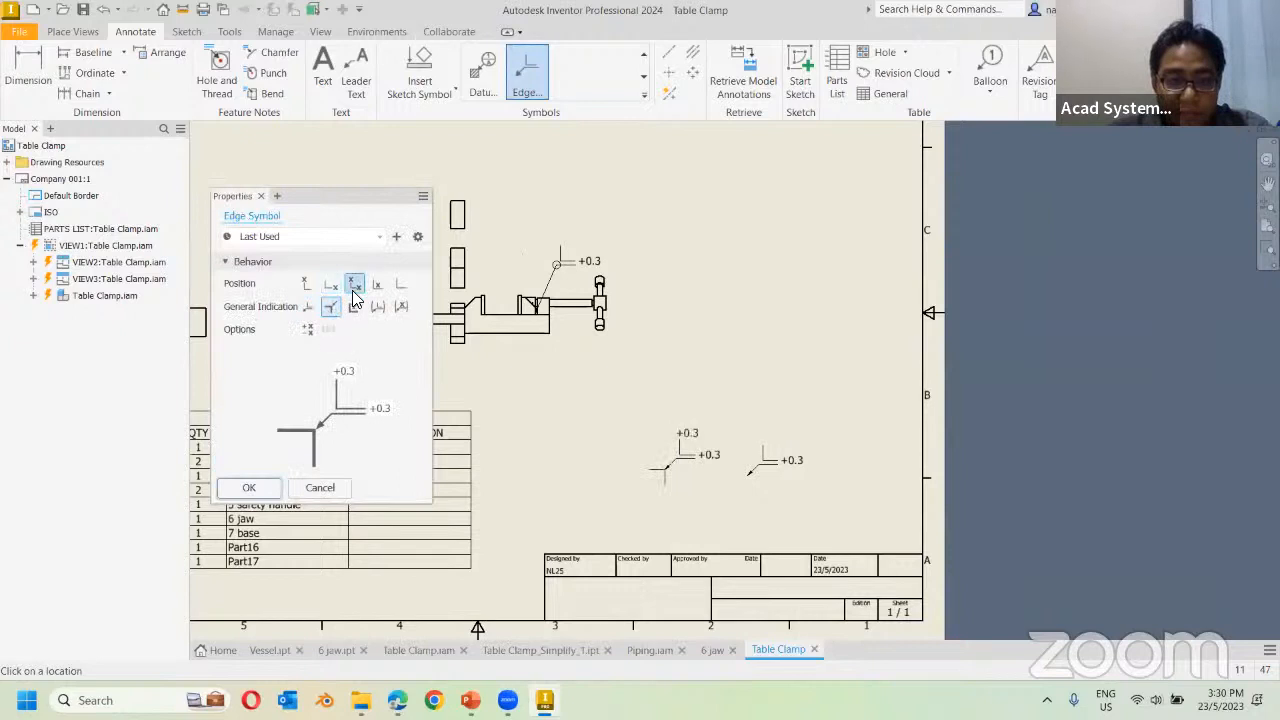
click(307, 328)
click(249, 487)
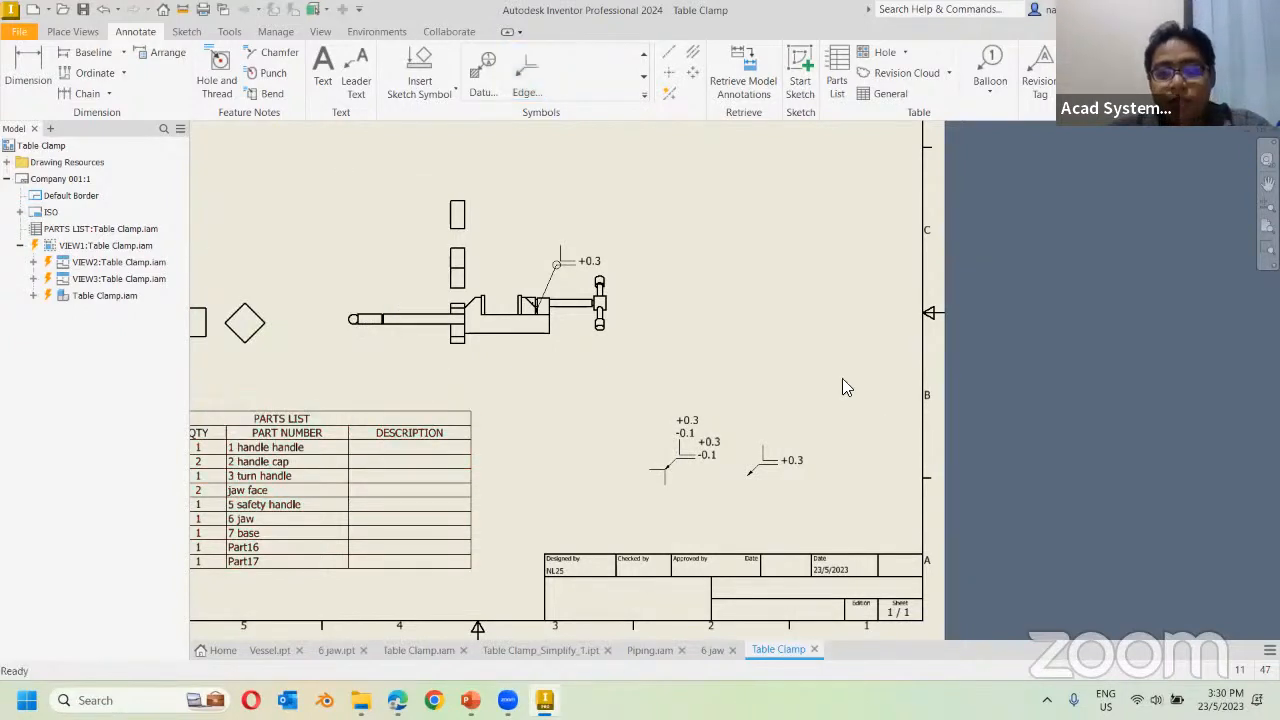